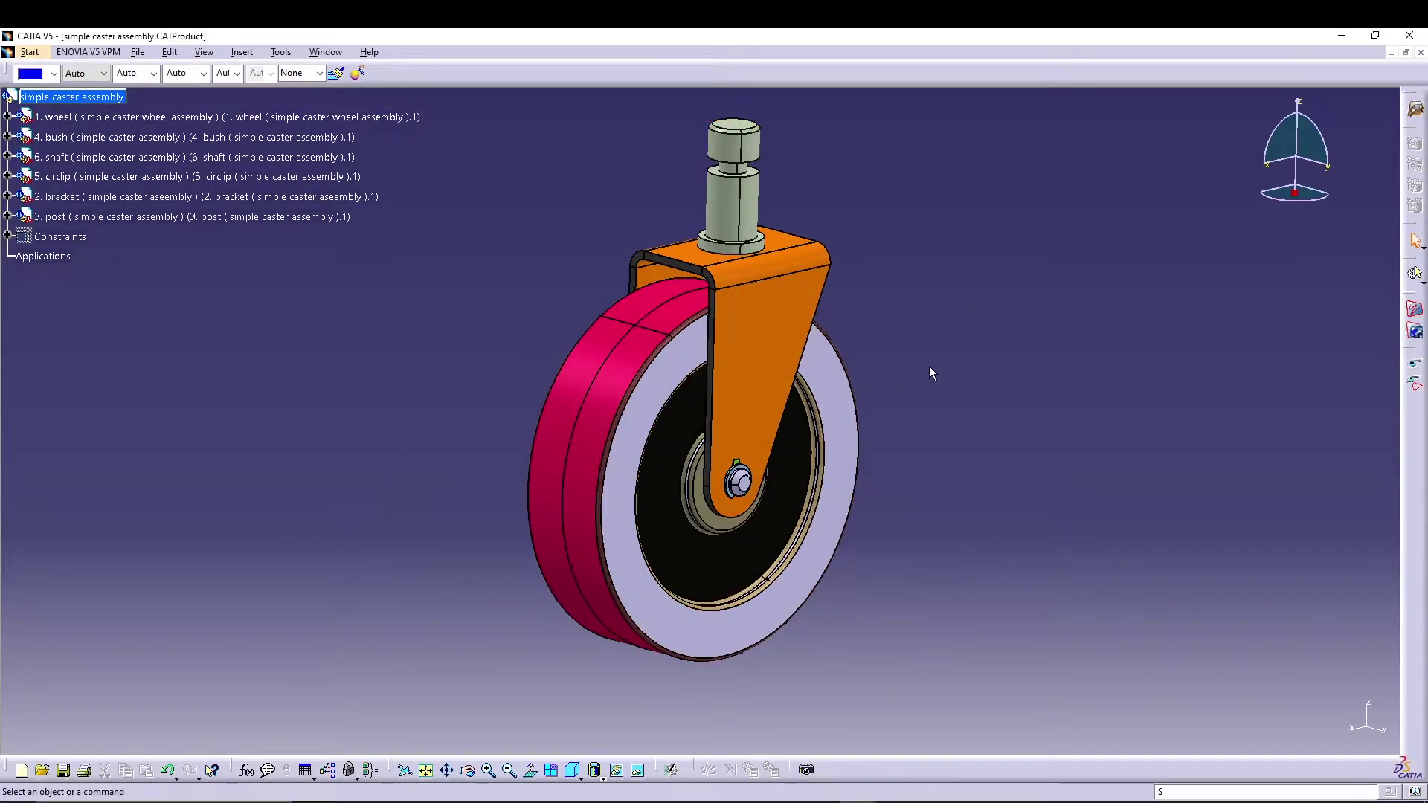
Close the simple caster assembly document.
scroll(939, 367, "down", 3)
scroll(938, 368, "down", 3)
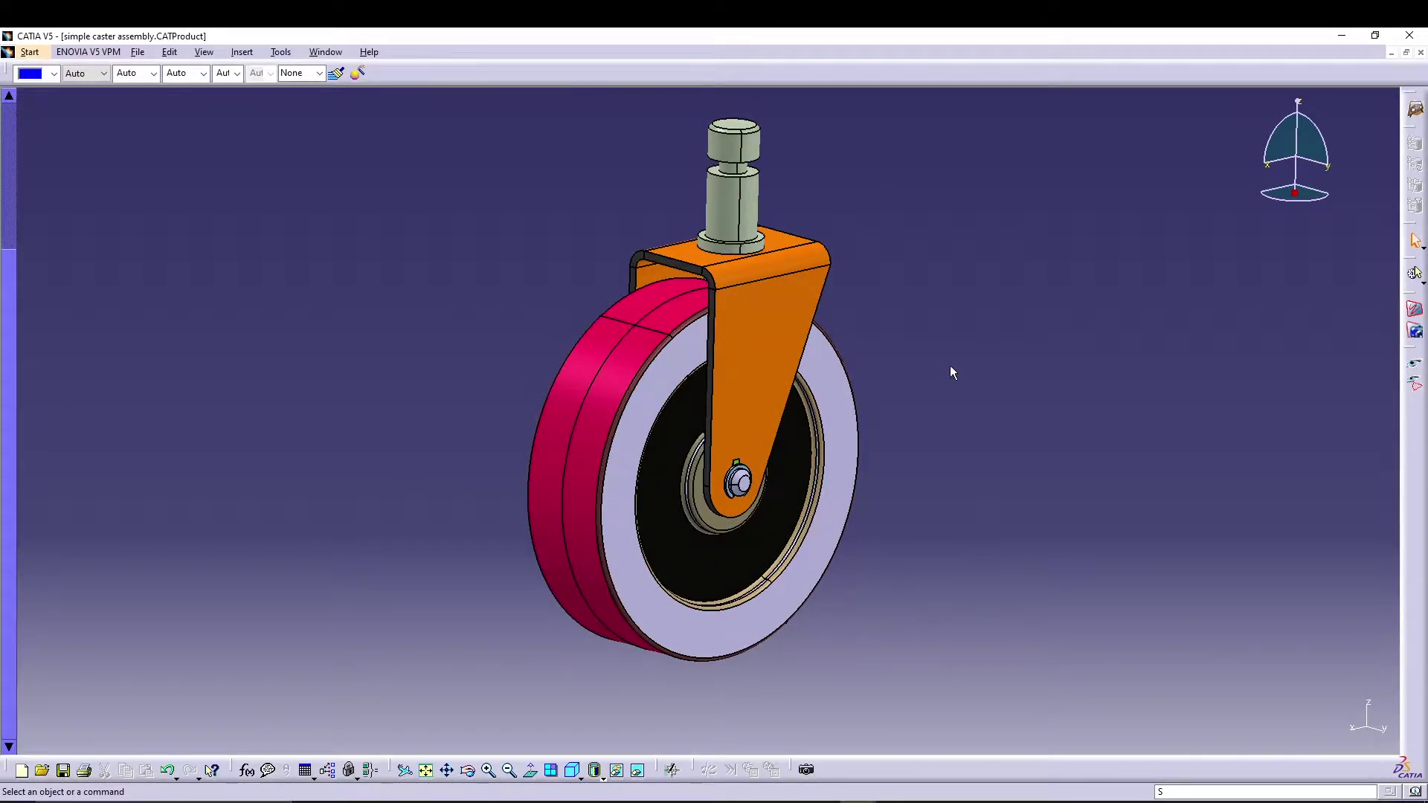
left_click(1420, 52)
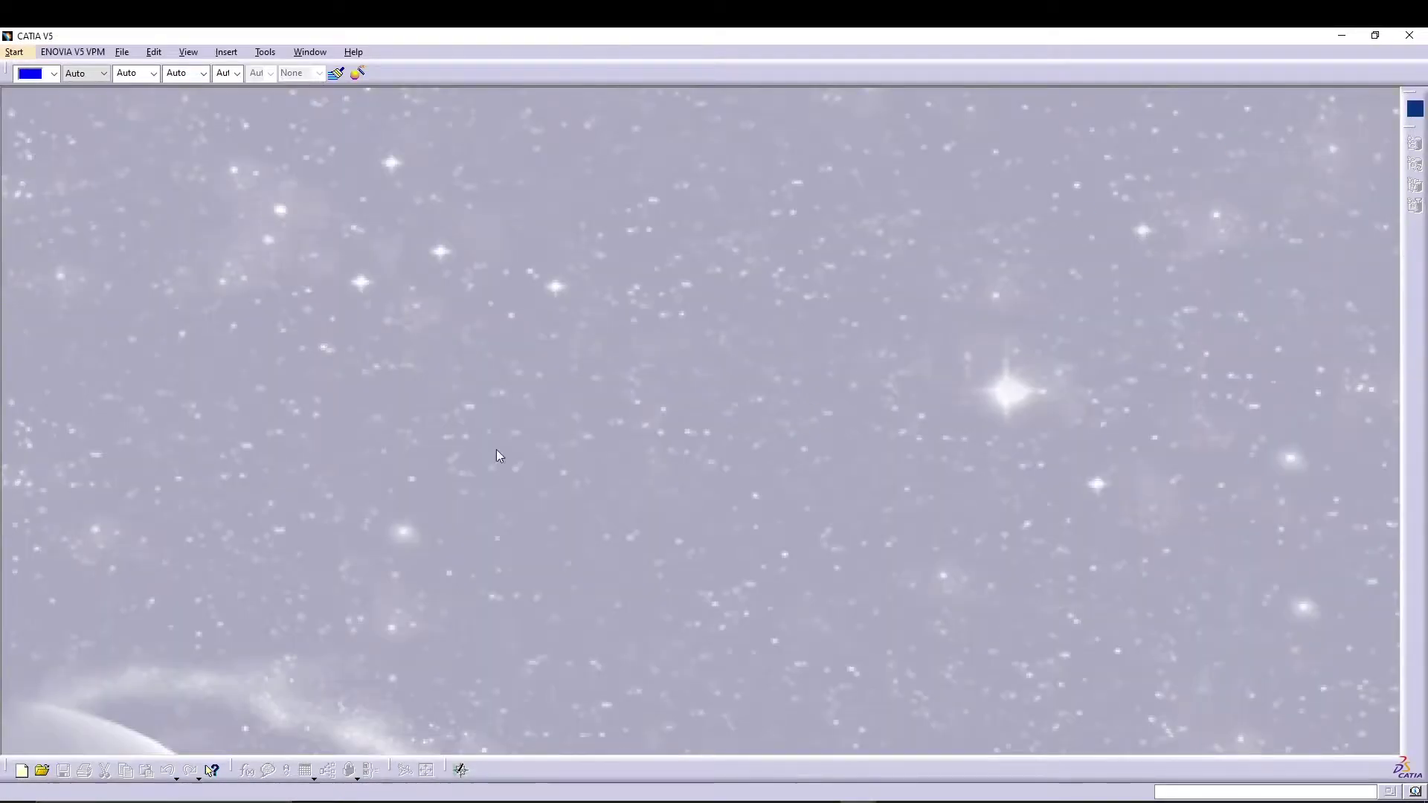
Create a new part document named wheel.
left_click(121, 52)
left_click(134, 67)
scroll(1261, 651, "down", 3)
left_click(1256, 674)
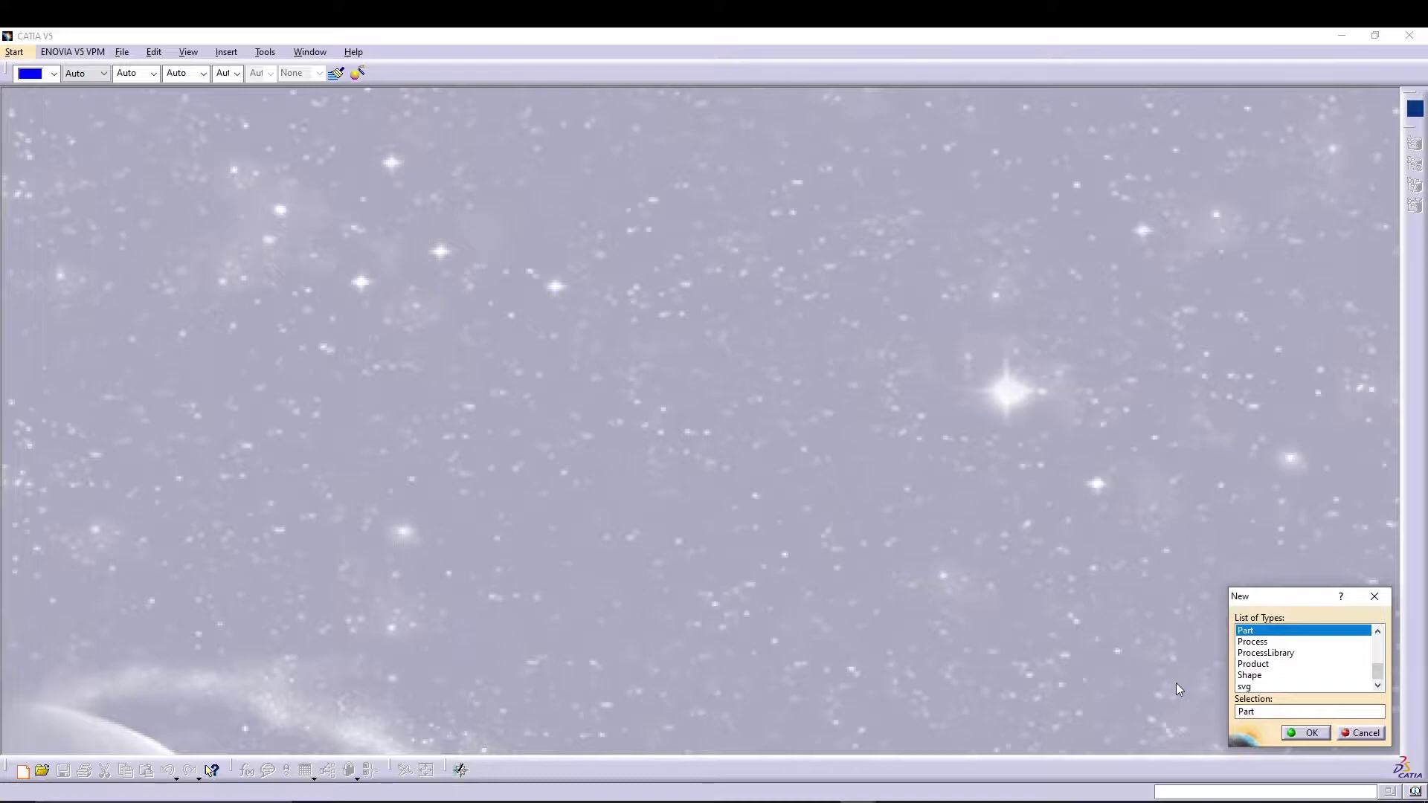
left_click(1298, 733)
type("w")
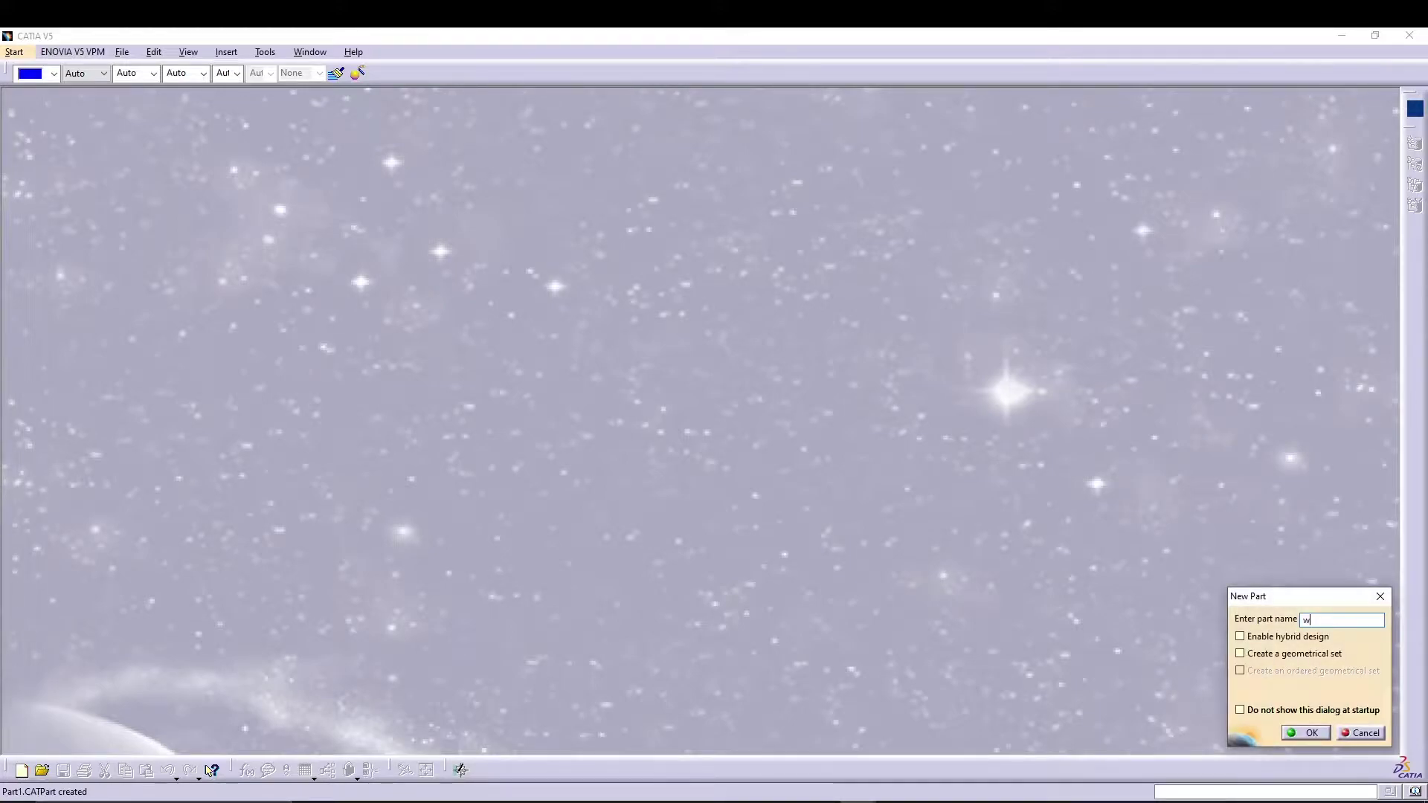
type("heekl")
key("Return")
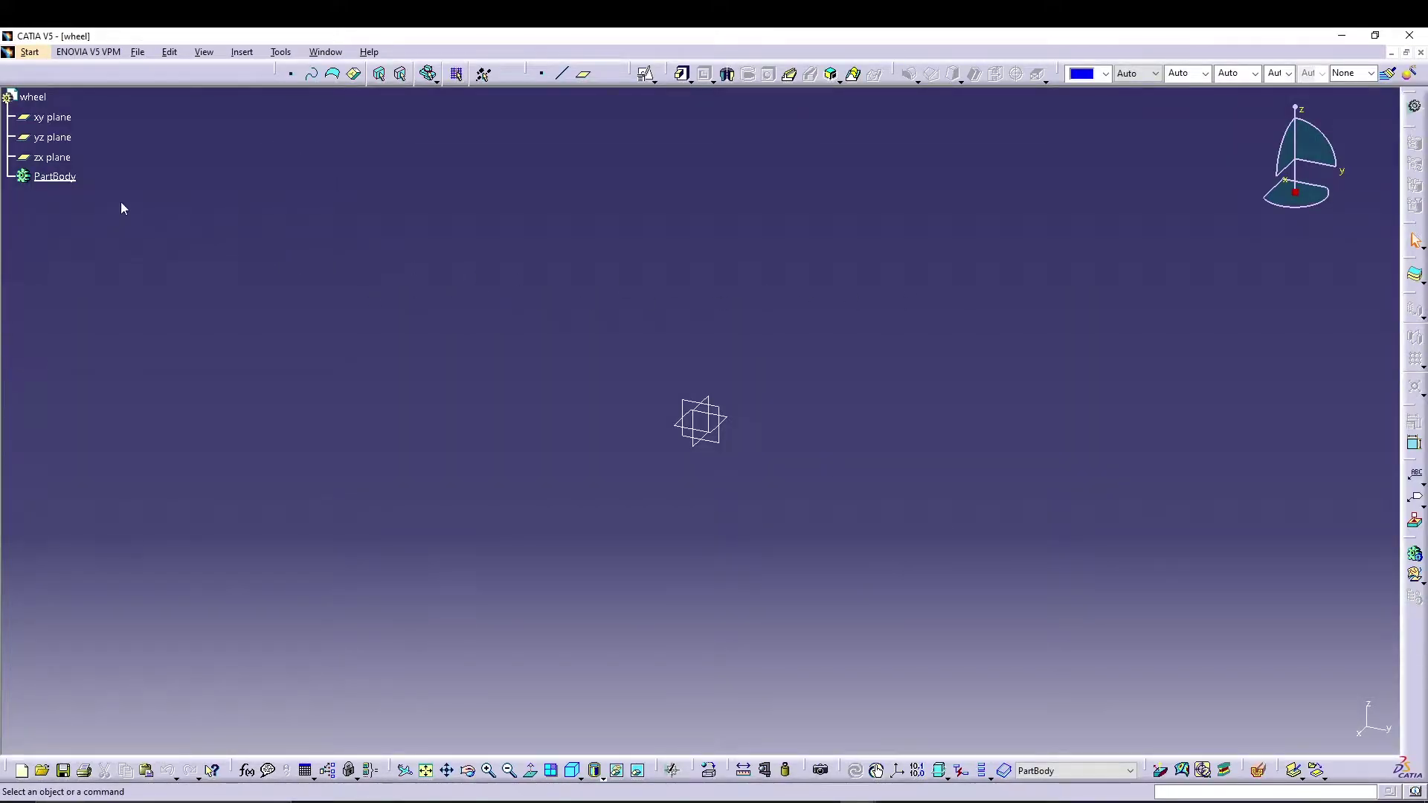
Sketch a closed I-shaped wheel profile on the yz plane, about 58 mm wide and 73 mm tall, about 12 mm above the horizontal axis.
left_click(53, 136)
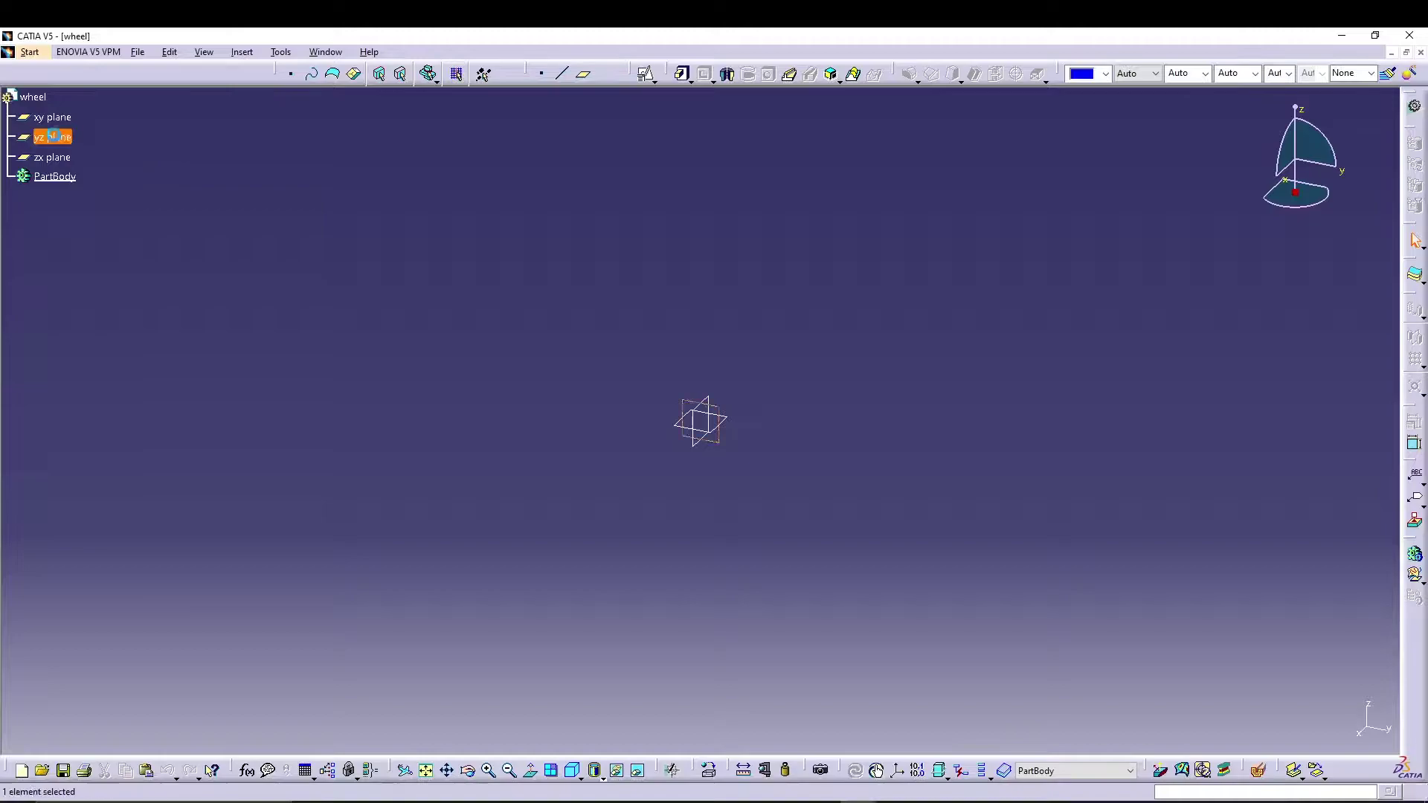
left_click(655, 79)
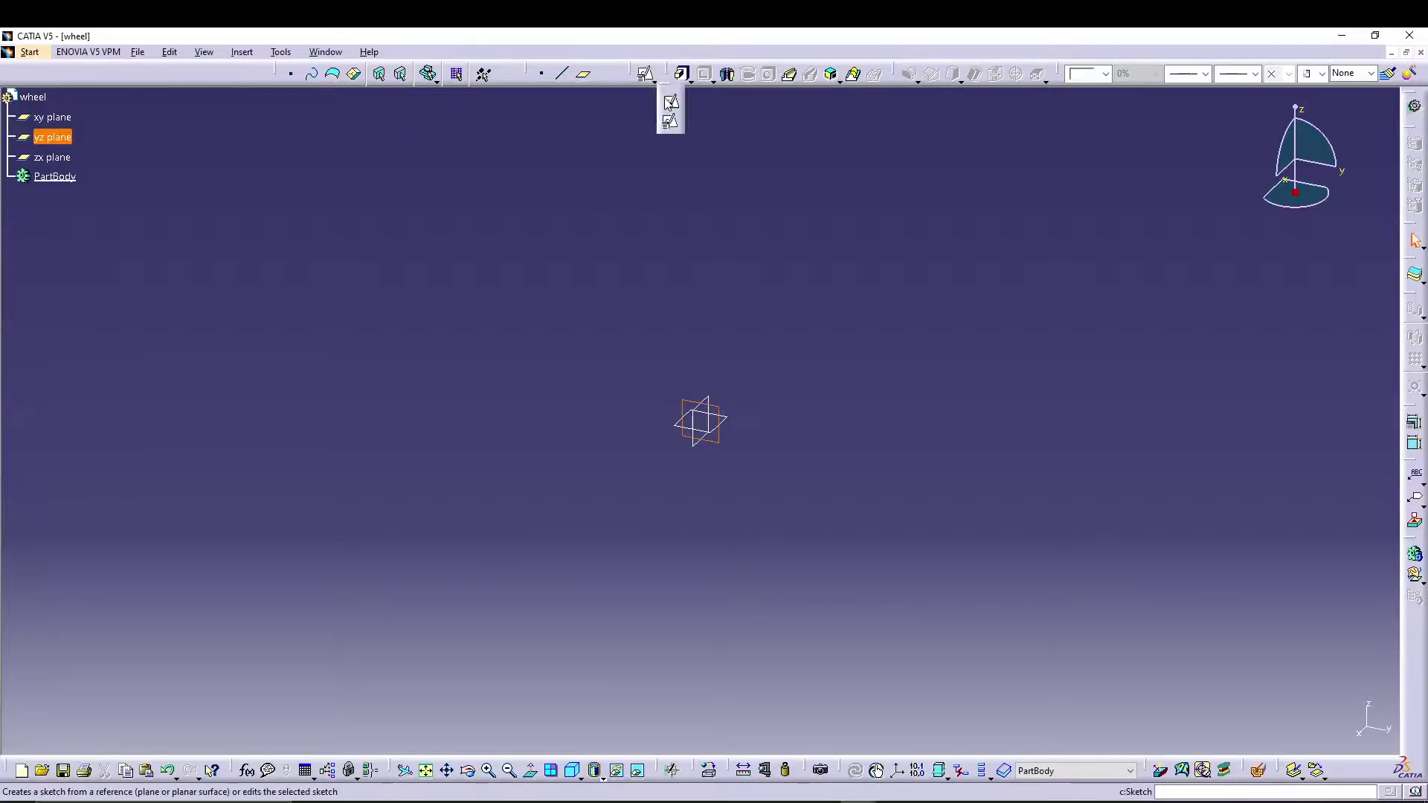
left_click(670, 102)
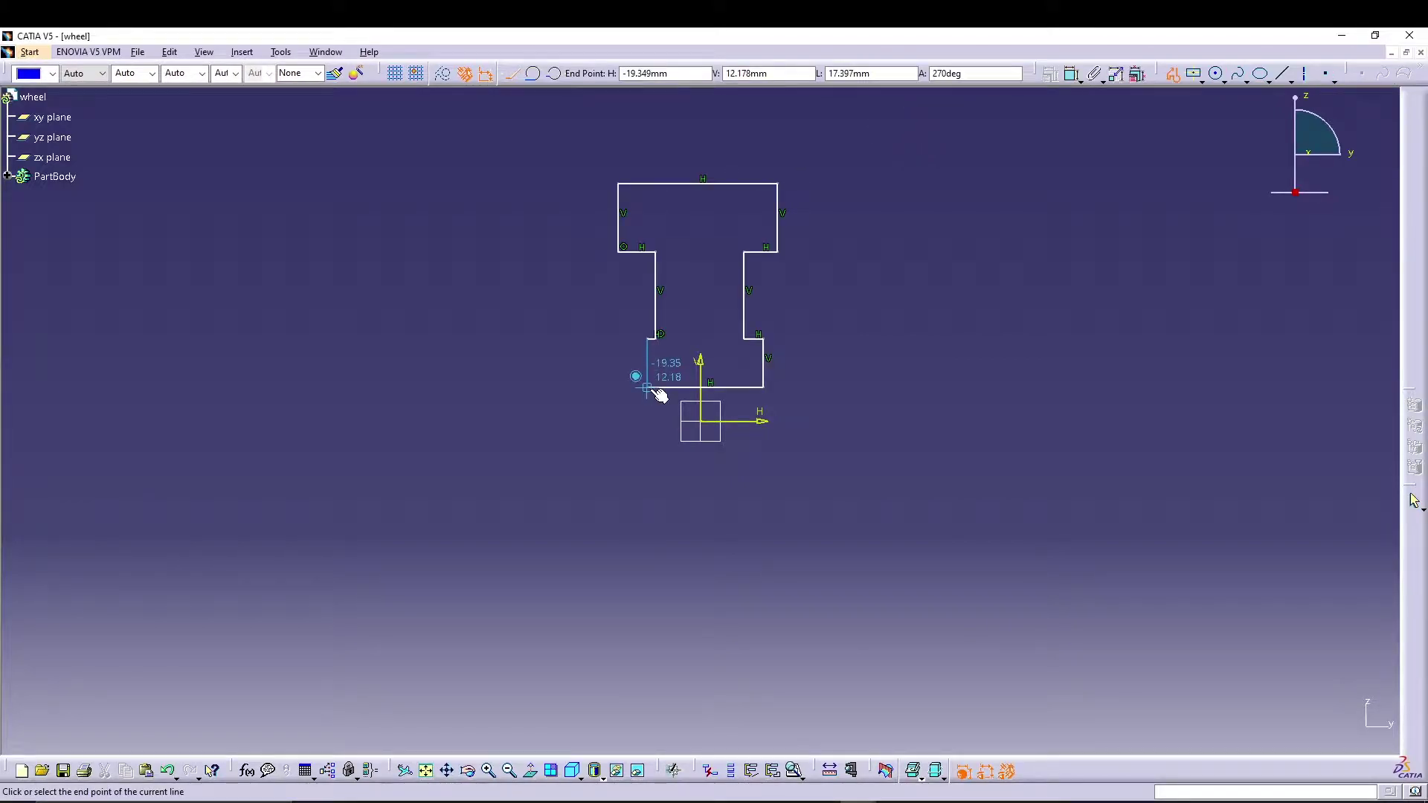
left_click(646, 387)
left_click(622, 431)
middle_click_drag(480, 341, 474, 408)
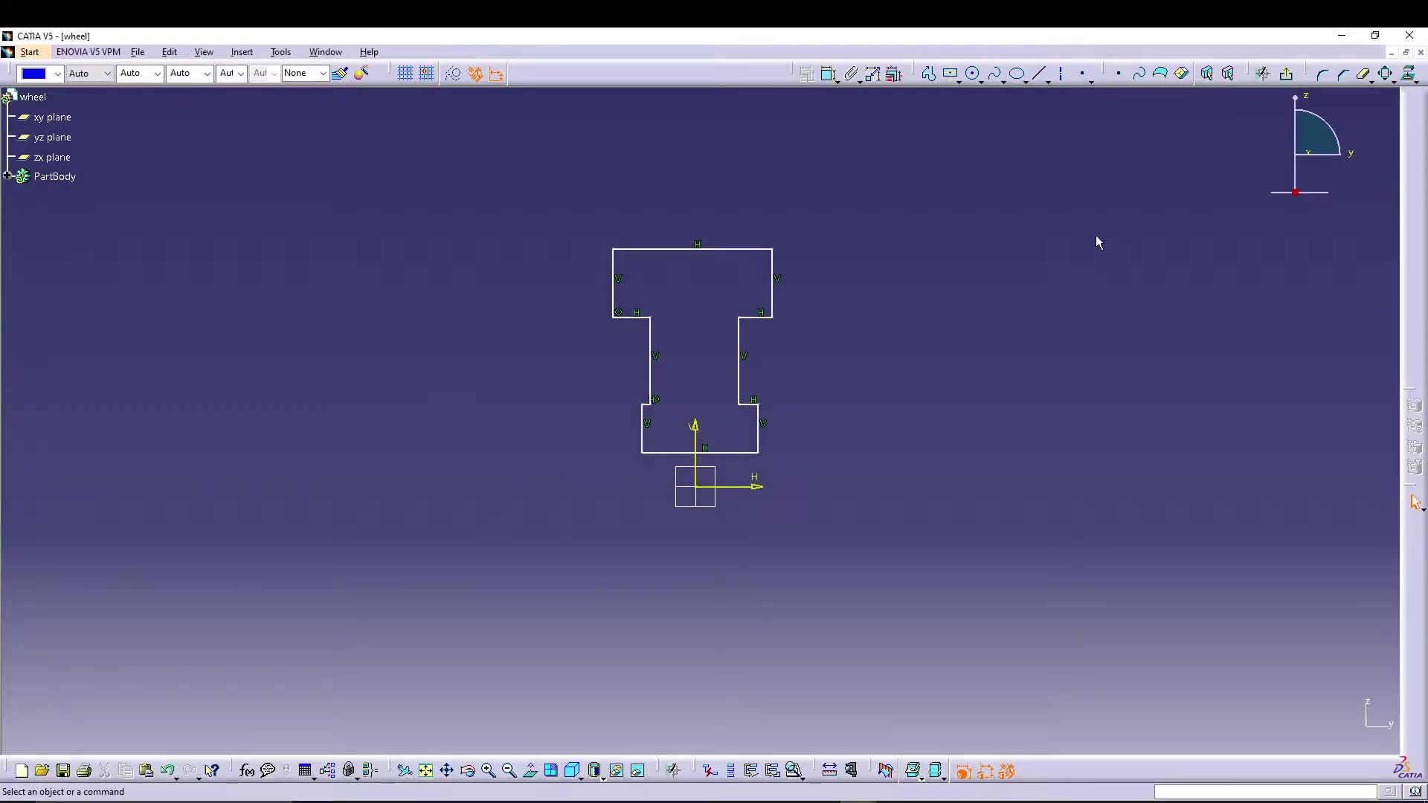
Dimension the rim's half-width from the vertical axis and the horizontal step between the rim's side and the web.
left_click(828, 73)
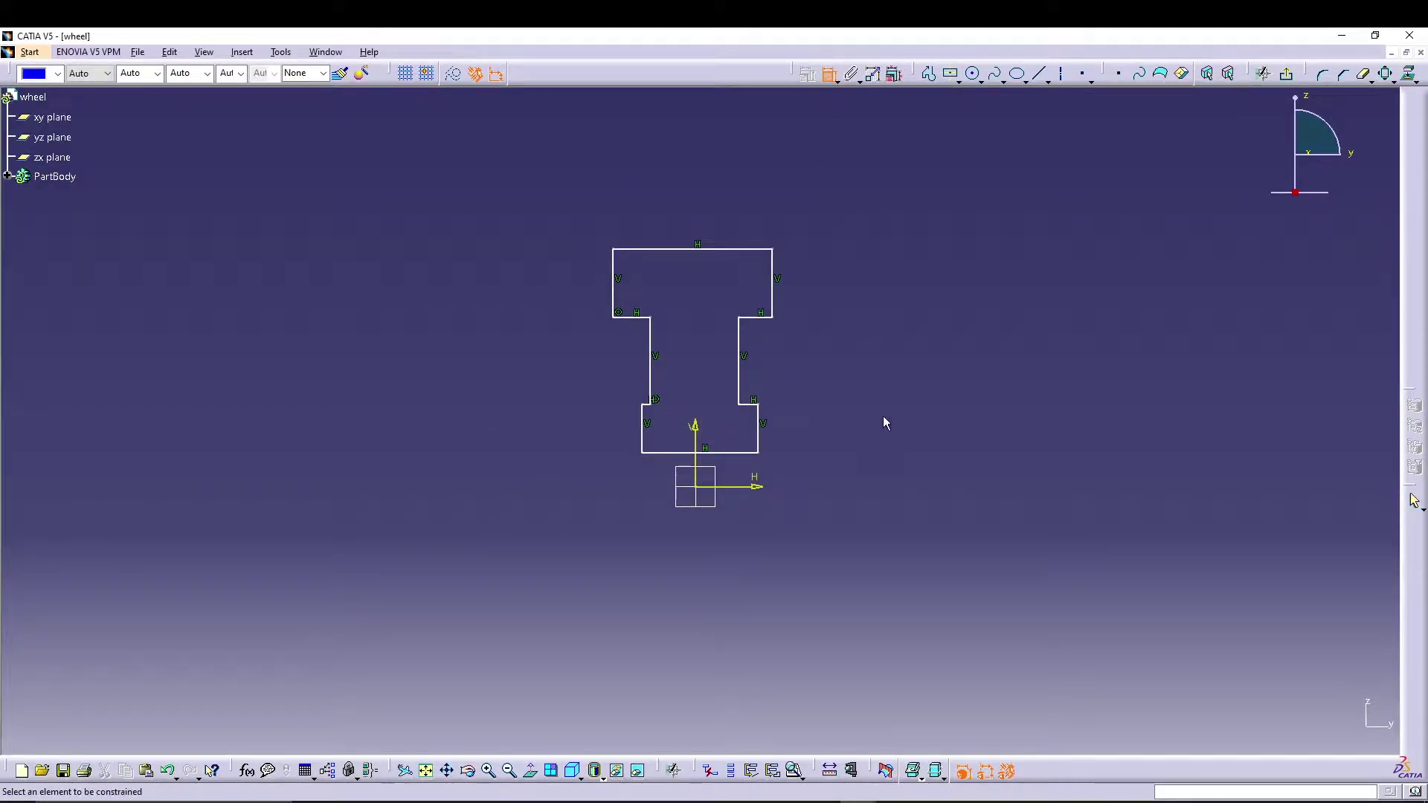
left_click(696, 432)
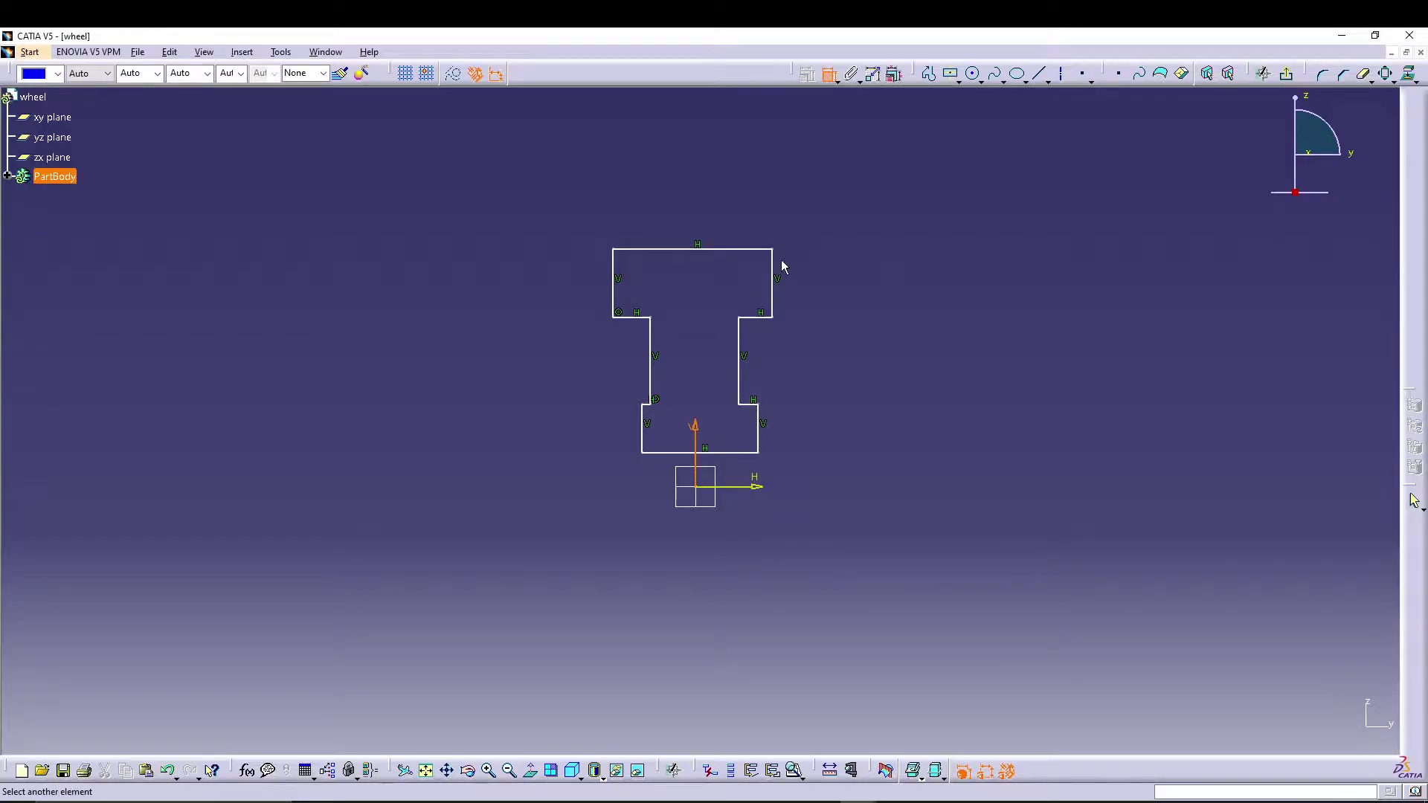
left_click(781, 268)
left_click(737, 212)
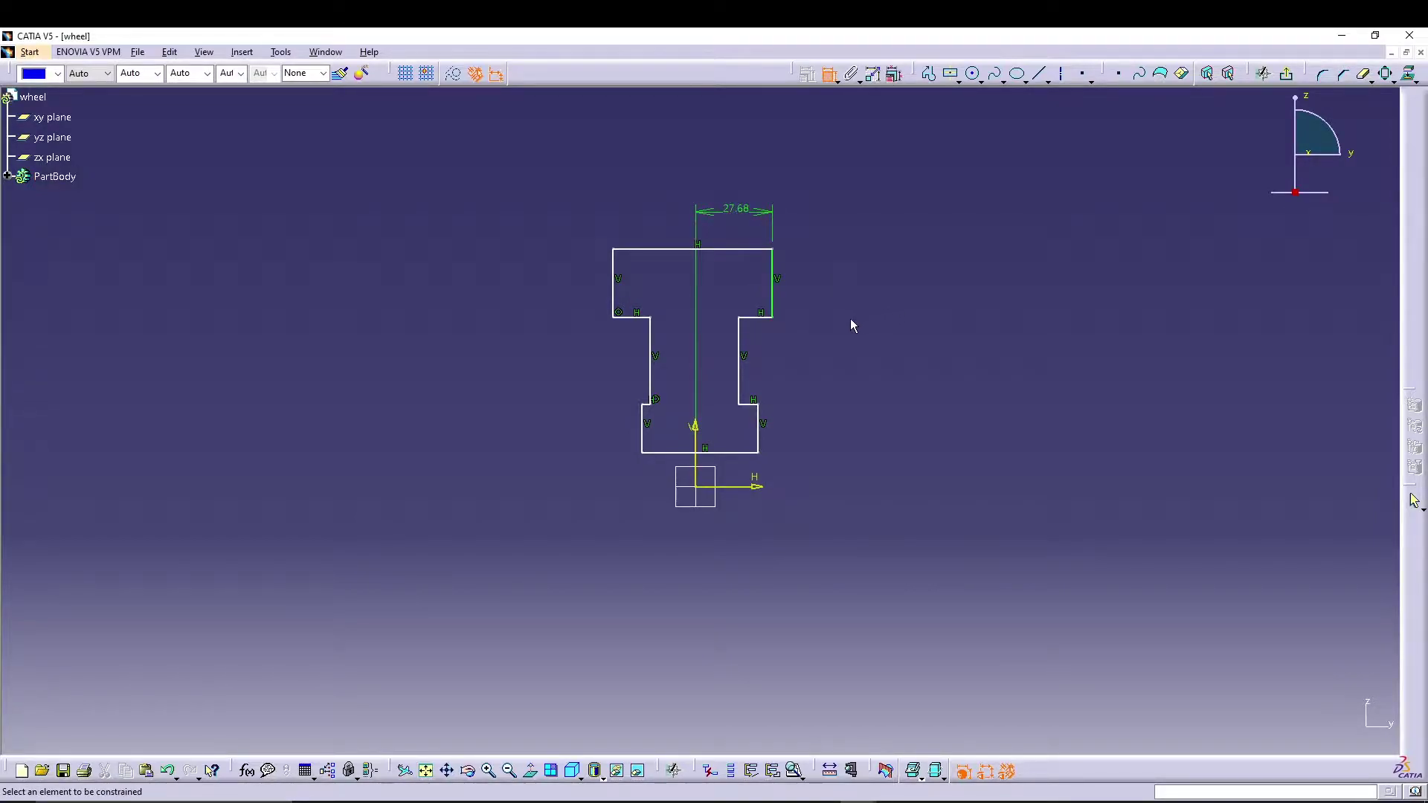
left_click(768, 317)
left_click(826, 285)
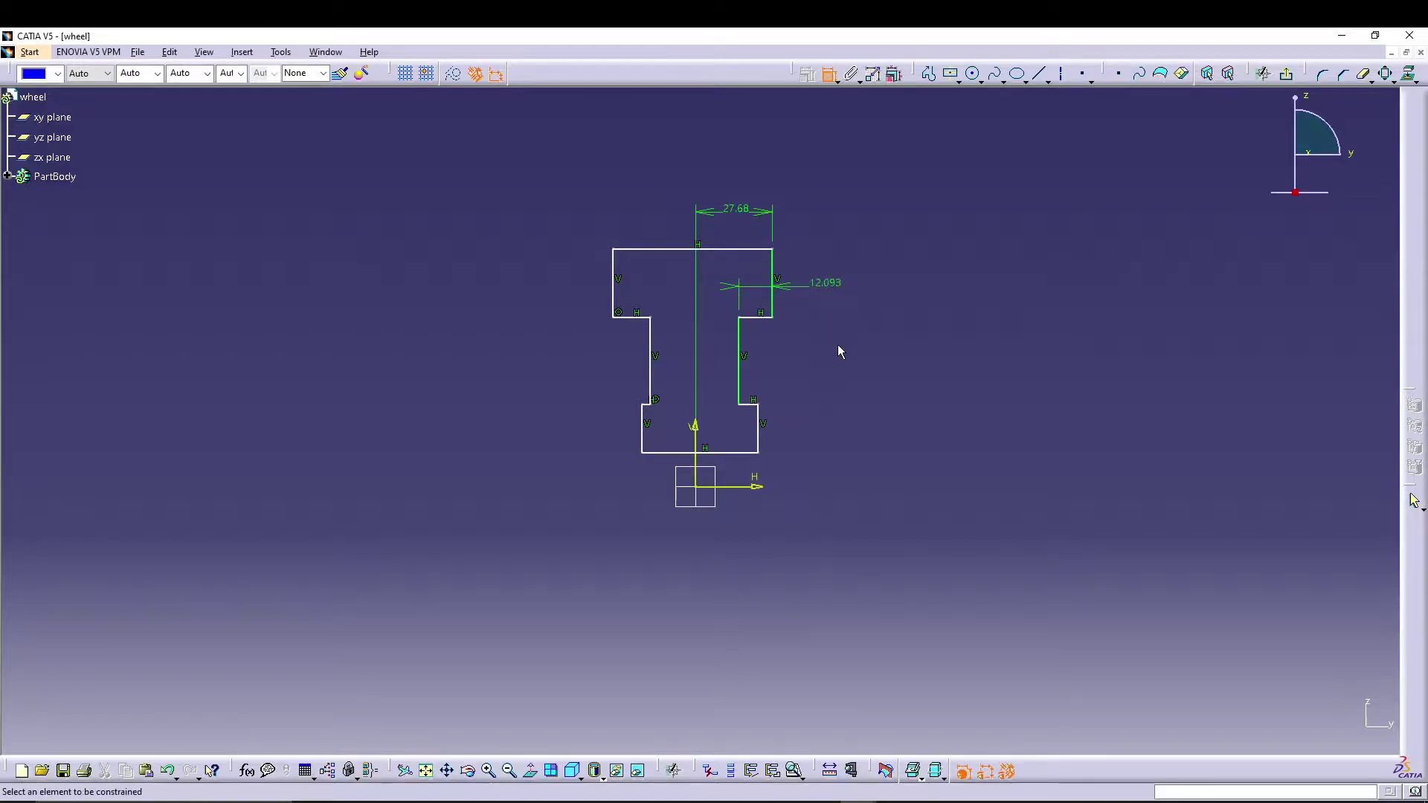
Dimension the heights of the rim's upper edge and lower edge above the horizontal axis.
left_click(754, 250)
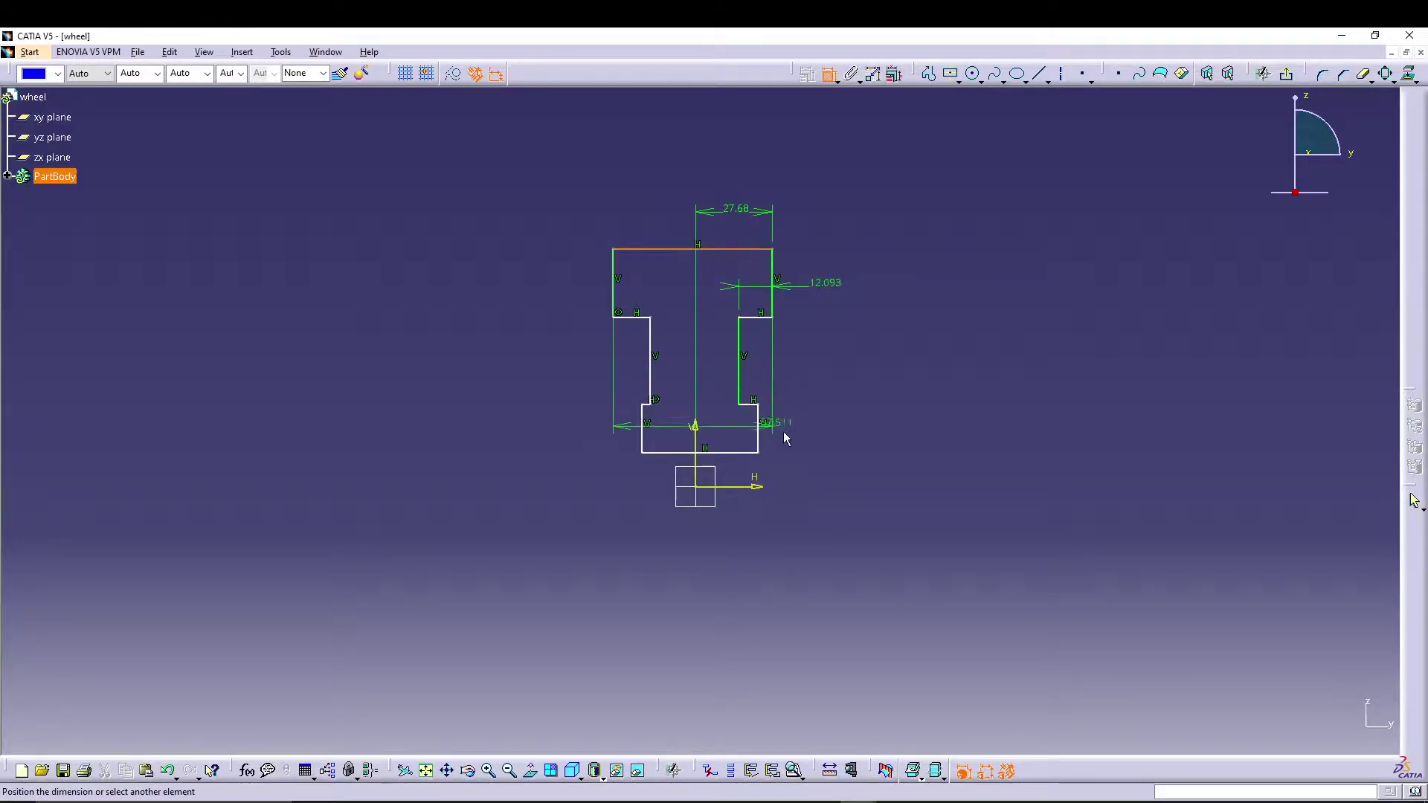
left_click(760, 486)
left_click(906, 345)
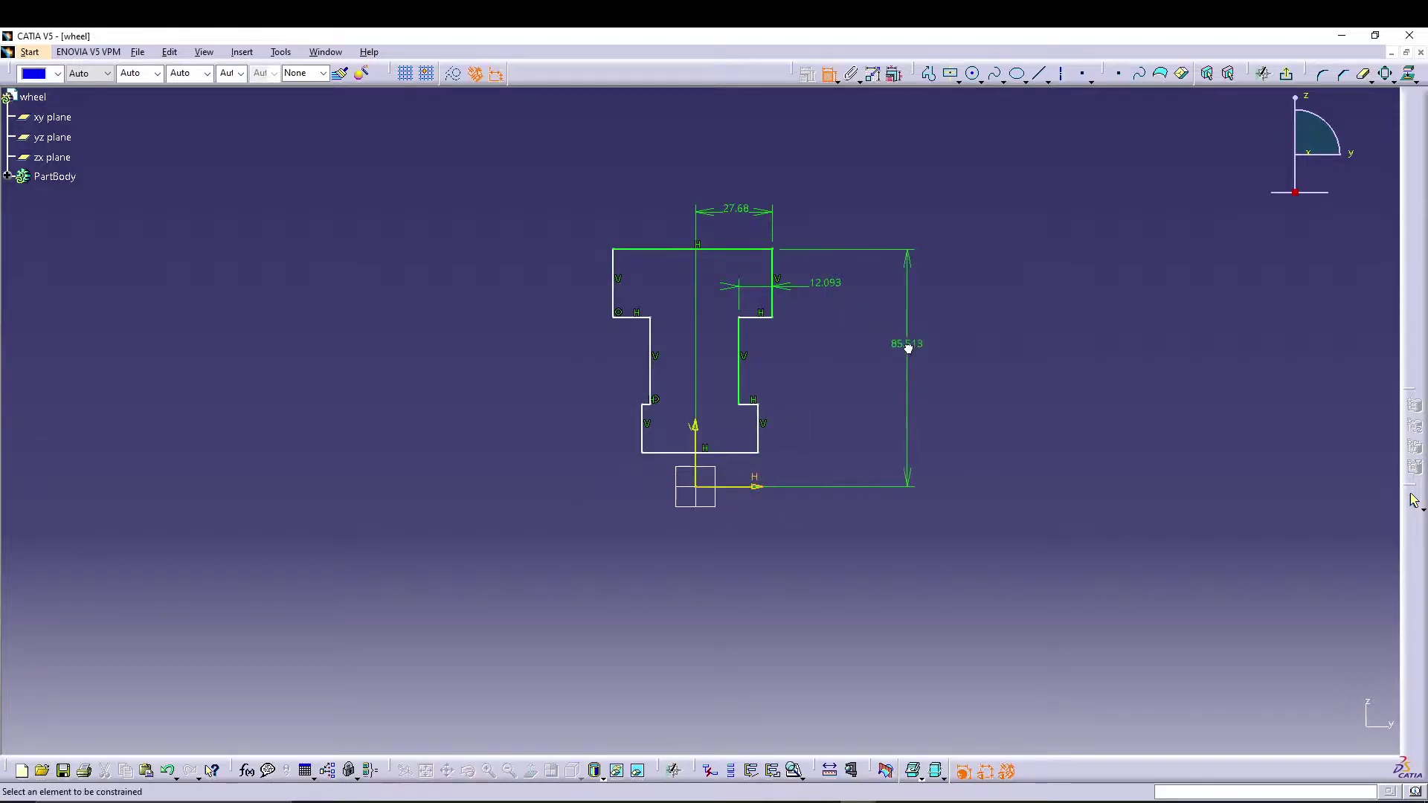
left_click(766, 322)
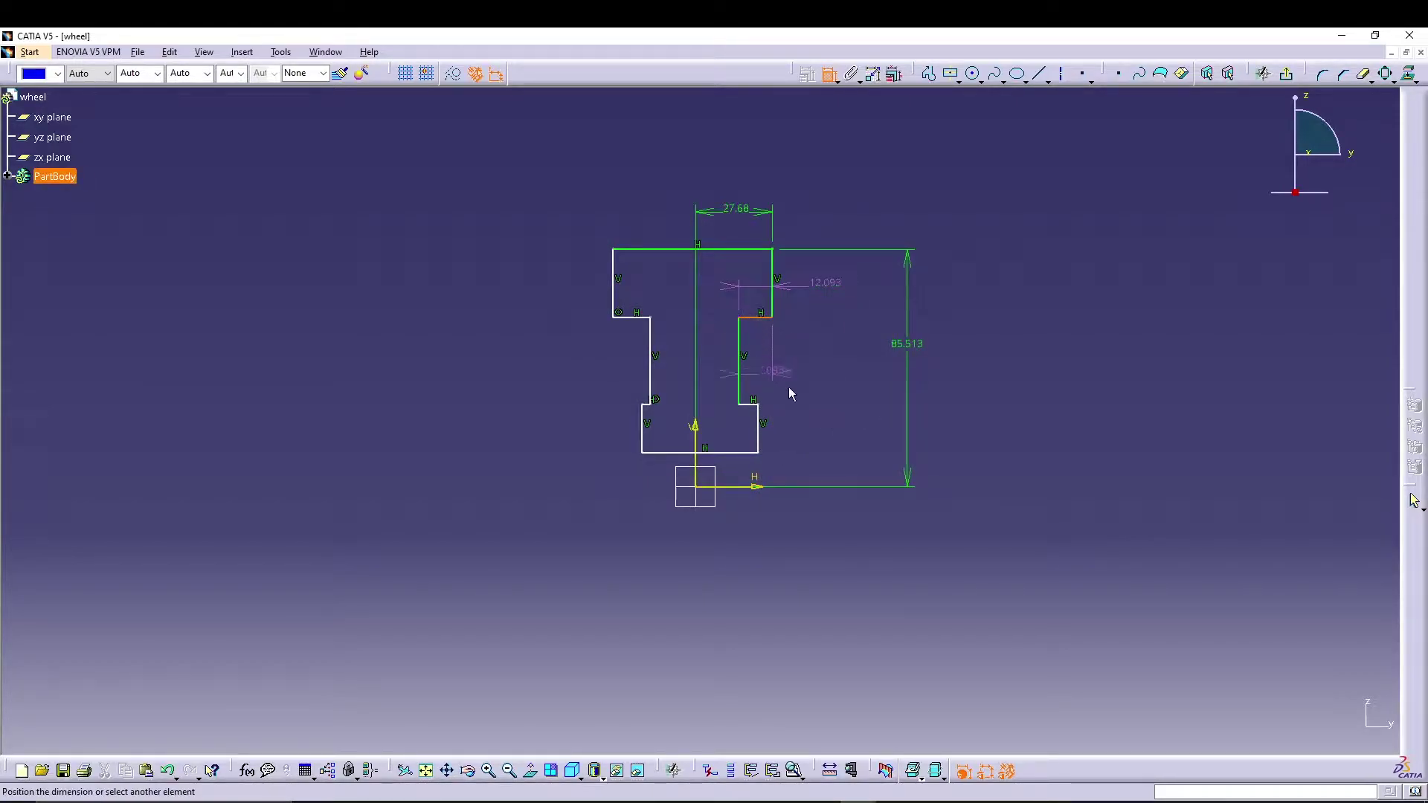
left_click(755, 487)
left_click(877, 380)
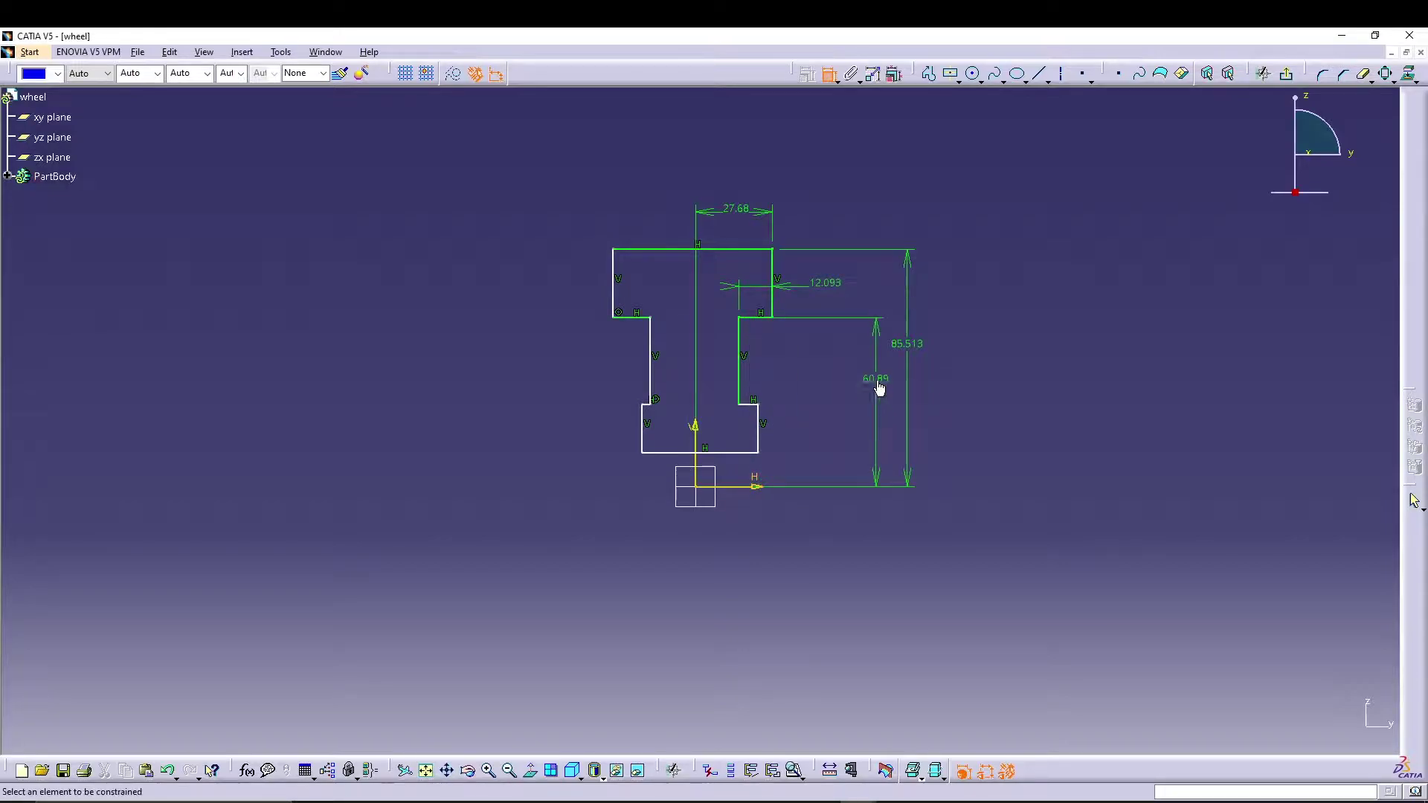
Dimension the heights of the hub's upper edge and the profile's lowest edge above the horizontal axis.
left_click(759, 408)
left_click(753, 487)
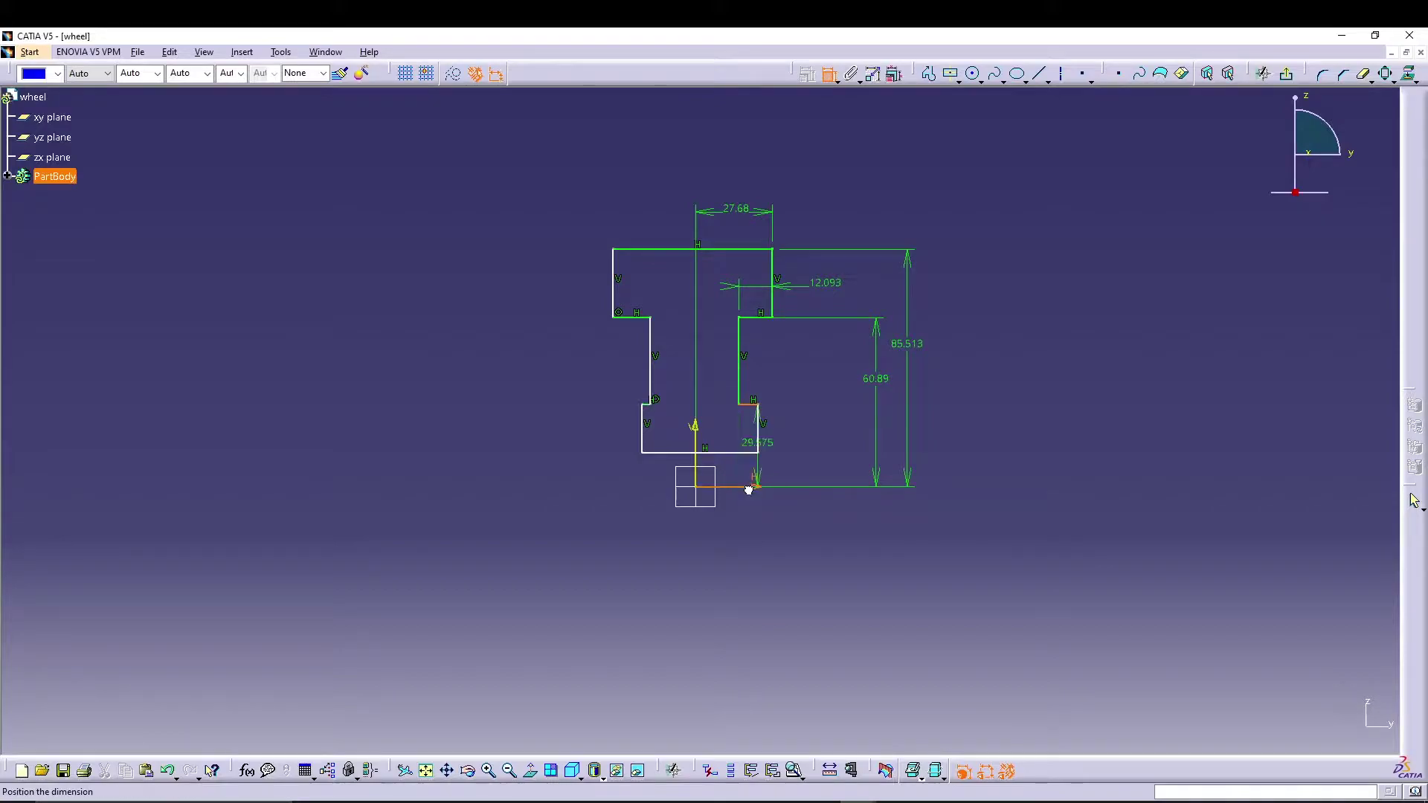
left_click(856, 445)
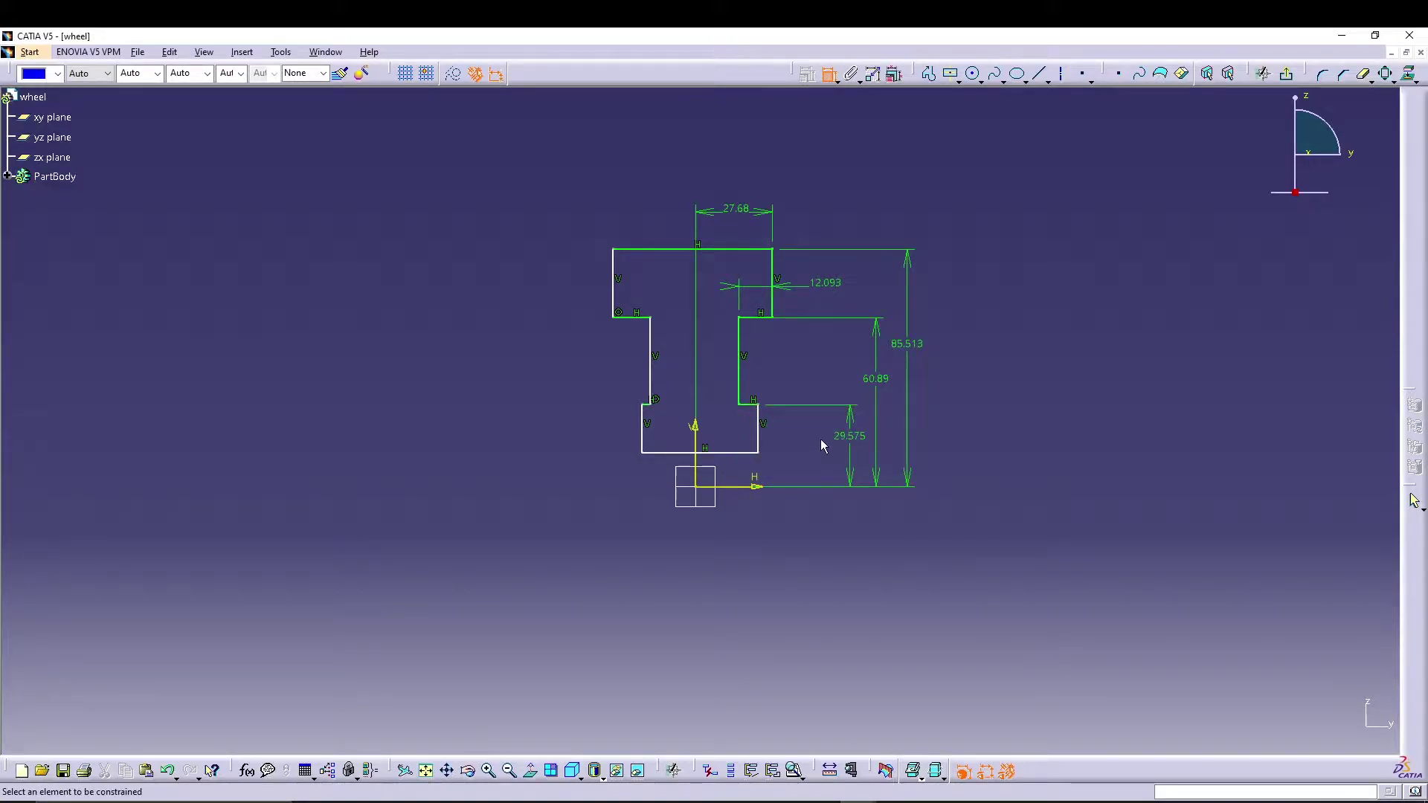
left_click(751, 457)
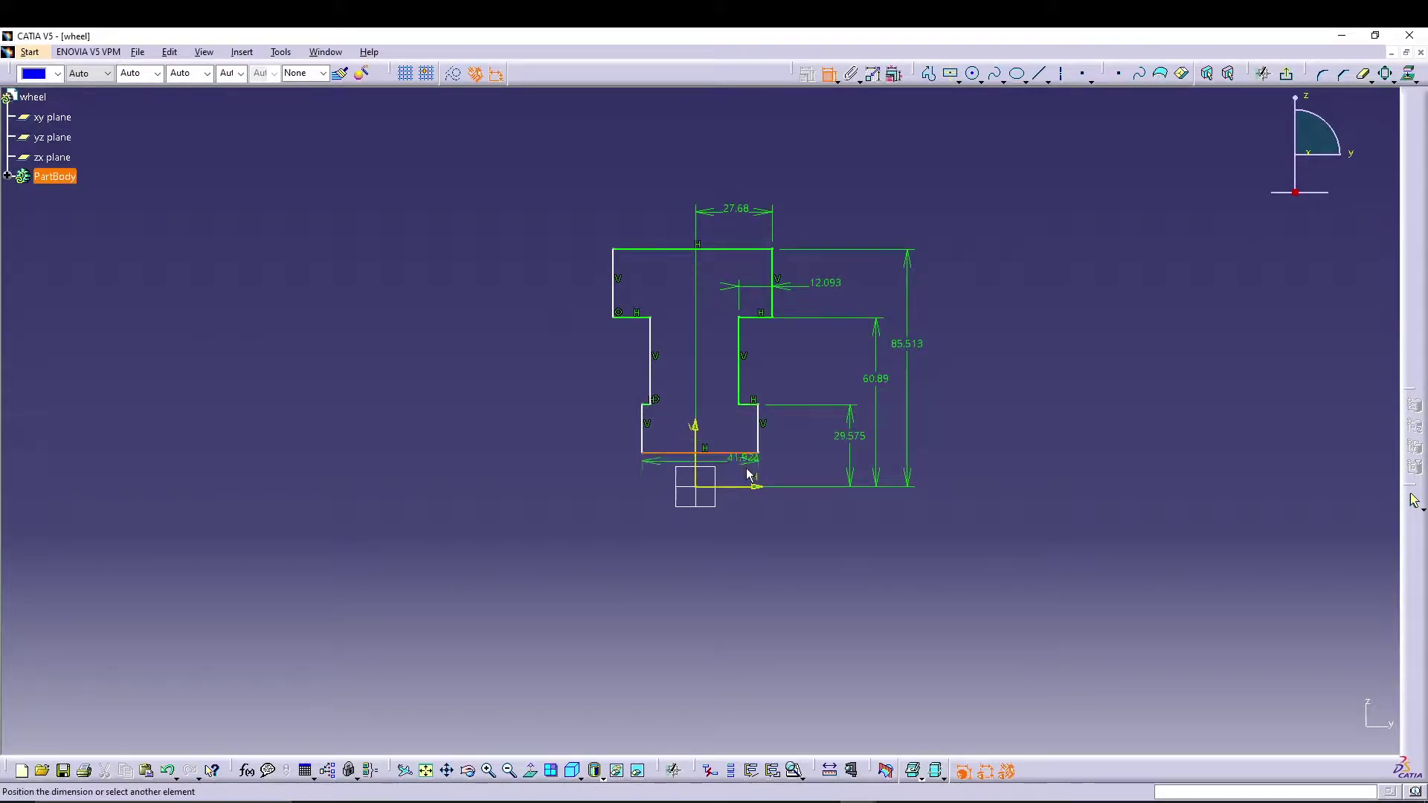
left_click(755, 485)
left_click(801, 475)
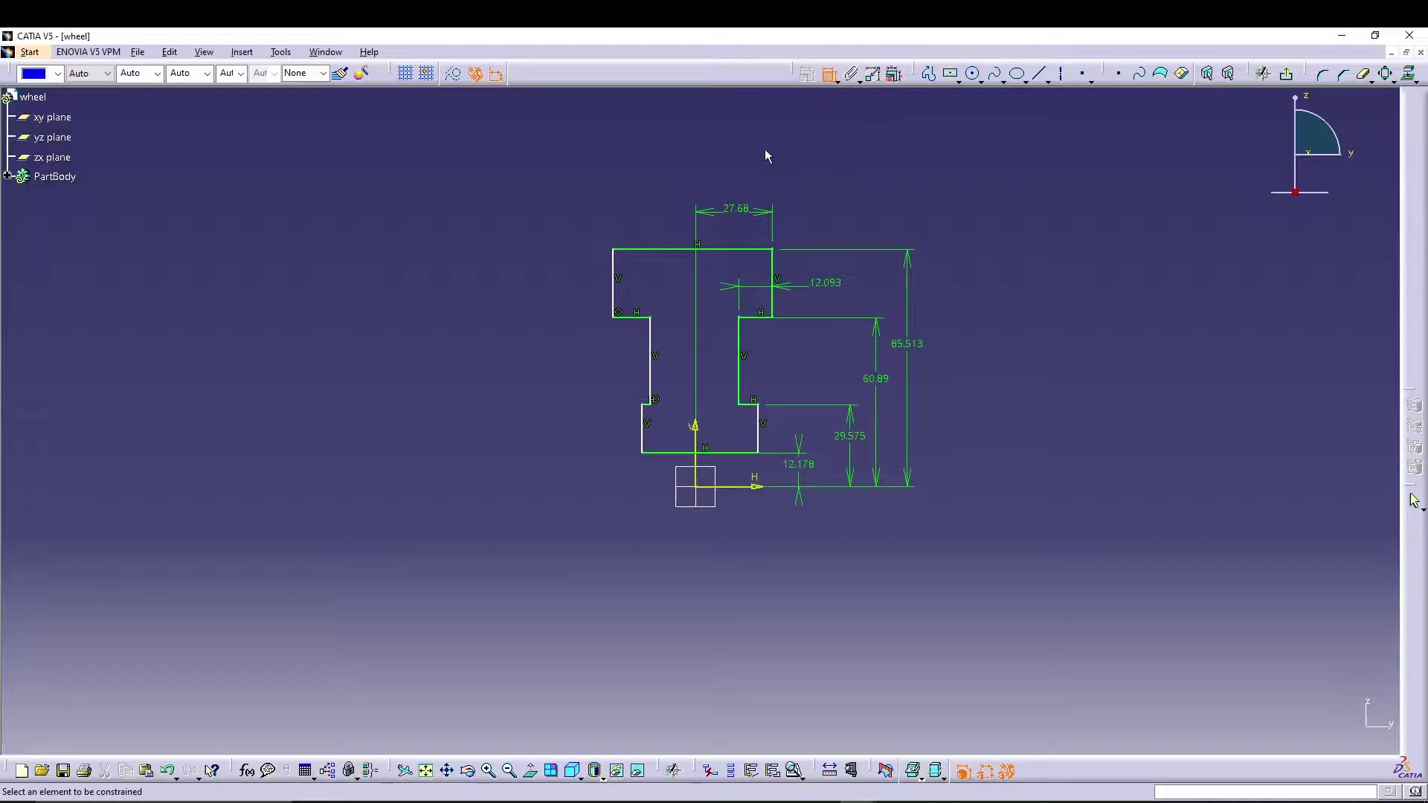
Constrain the two vertical web edges to be symmetric about the vertical axis.
left_click(659, 353)
left_click(741, 359)
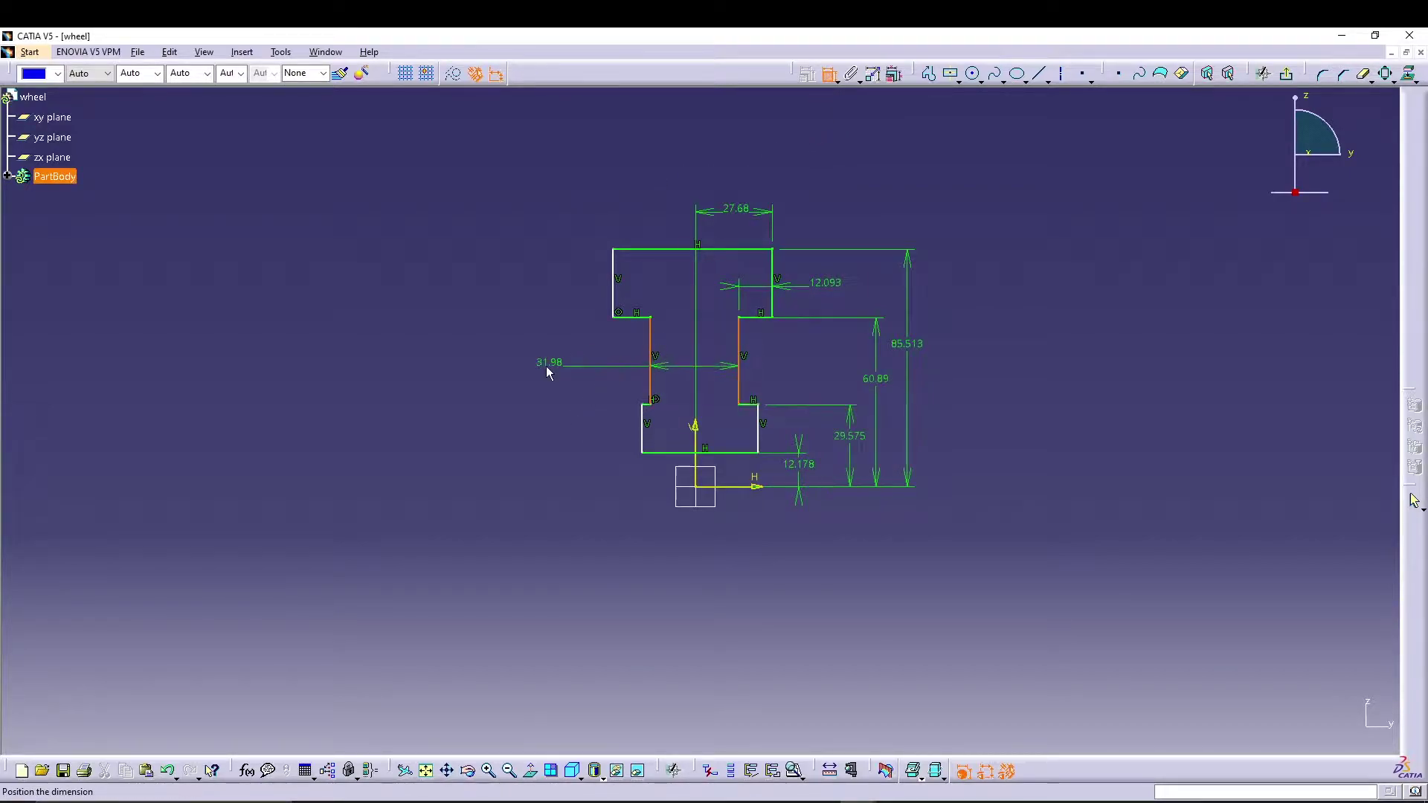
right_click(547, 373)
left_click(605, 508)
left_click(697, 441)
Constrain the rim's two vertical side edges to be symmetric about the vertical axis.
left_click(613, 265)
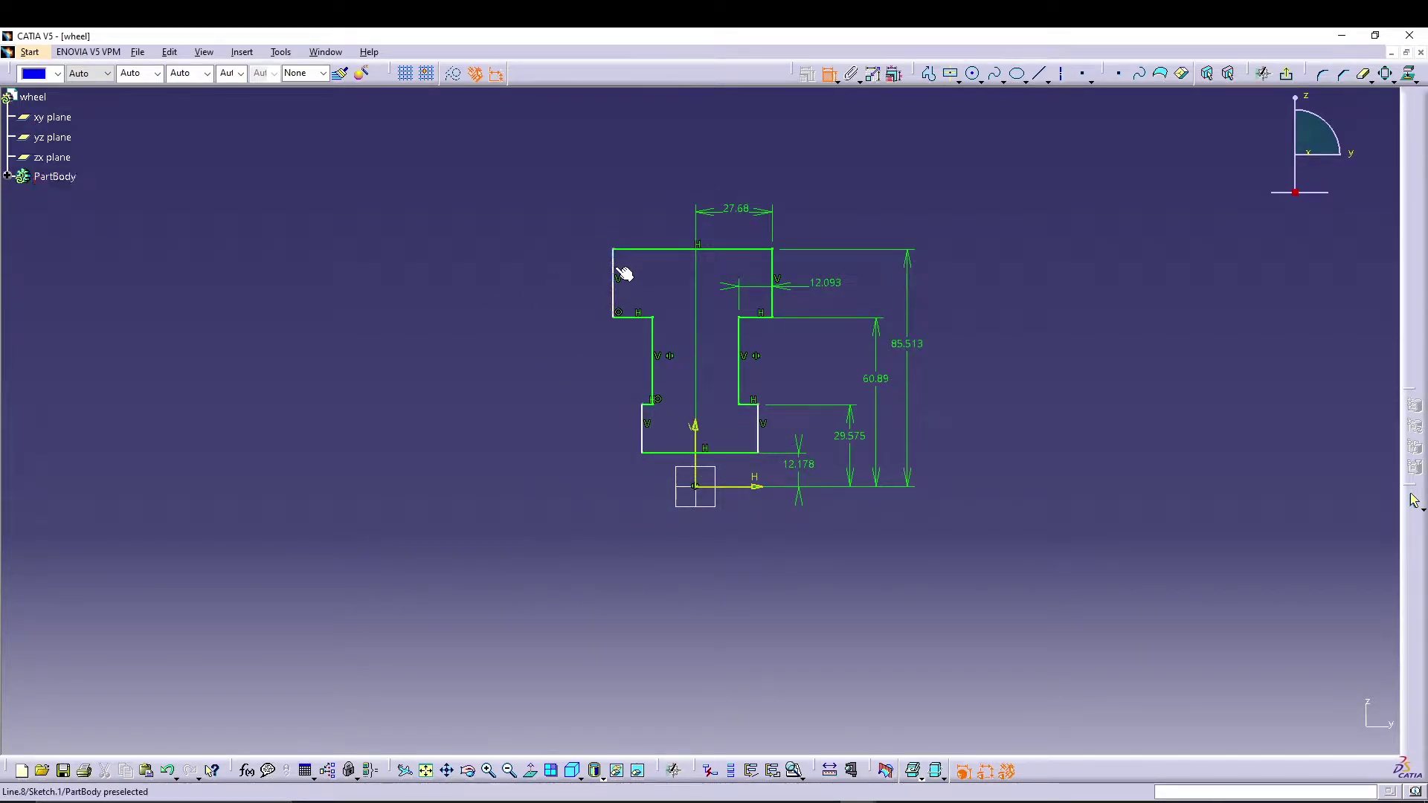
left_click(773, 286)
right_click(633, 209)
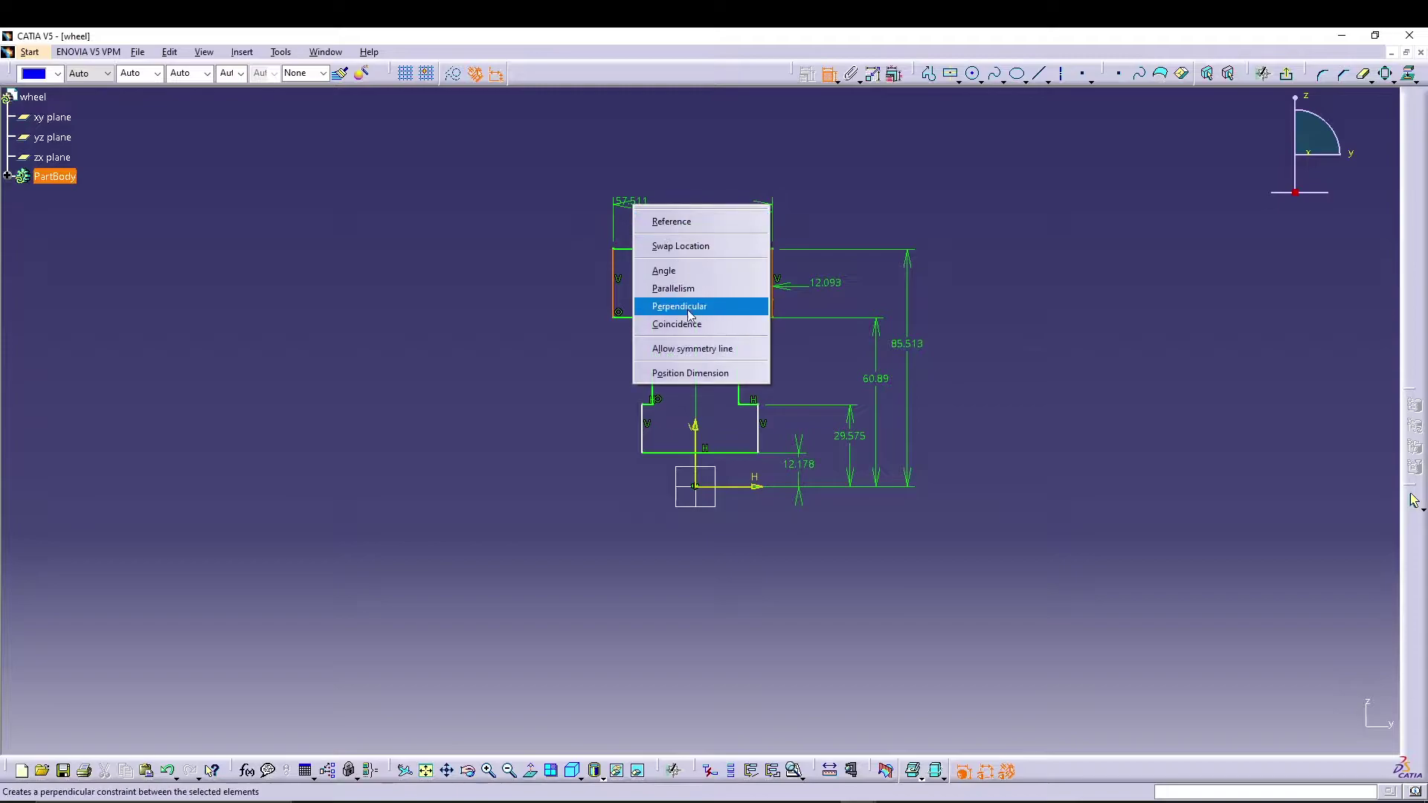
left_click(690, 345)
left_click(696, 428)
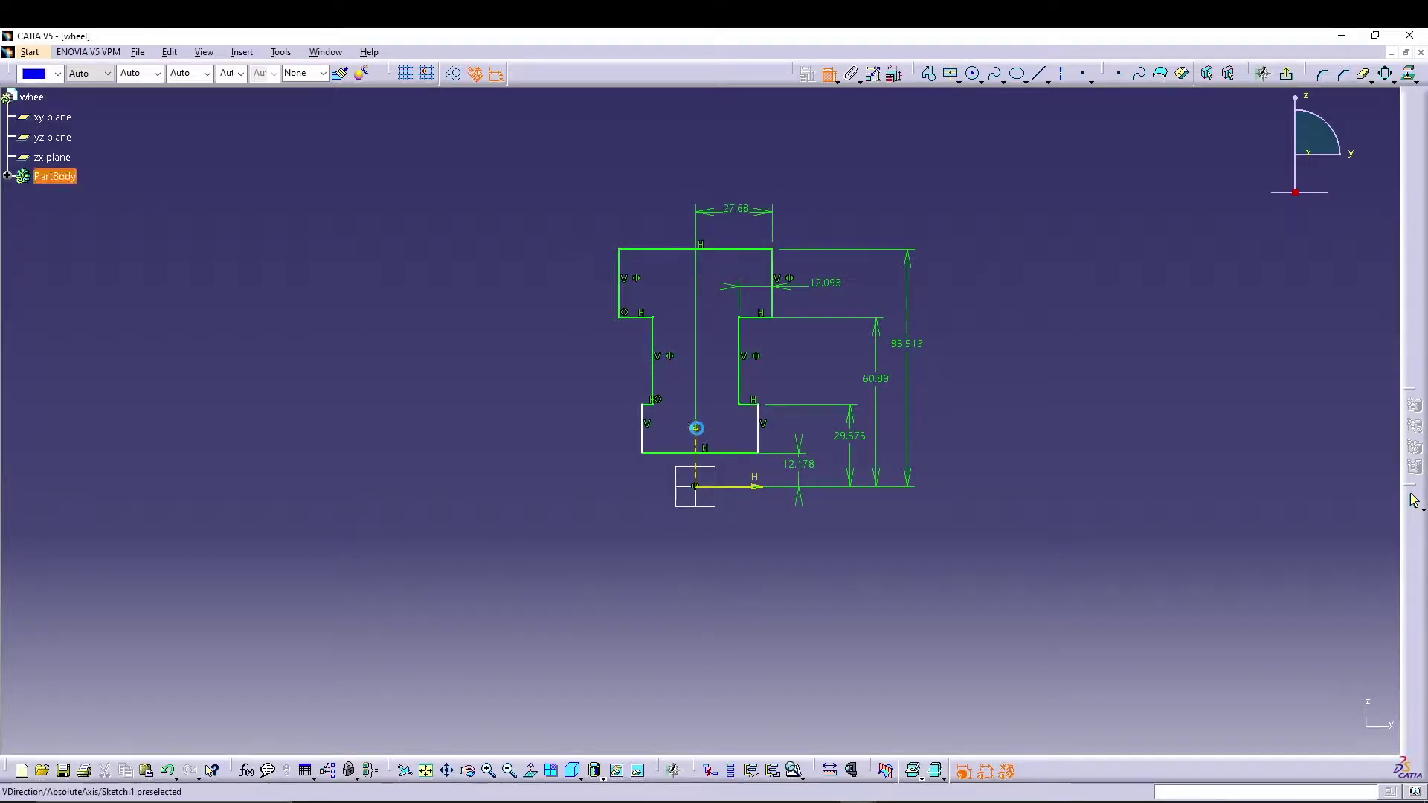
Constrain the hub's two vertical side edges to be symmetric about the vertical axis.
left_click(642, 427)
left_click(758, 427)
right_click(569, 421)
left_click(609, 565)
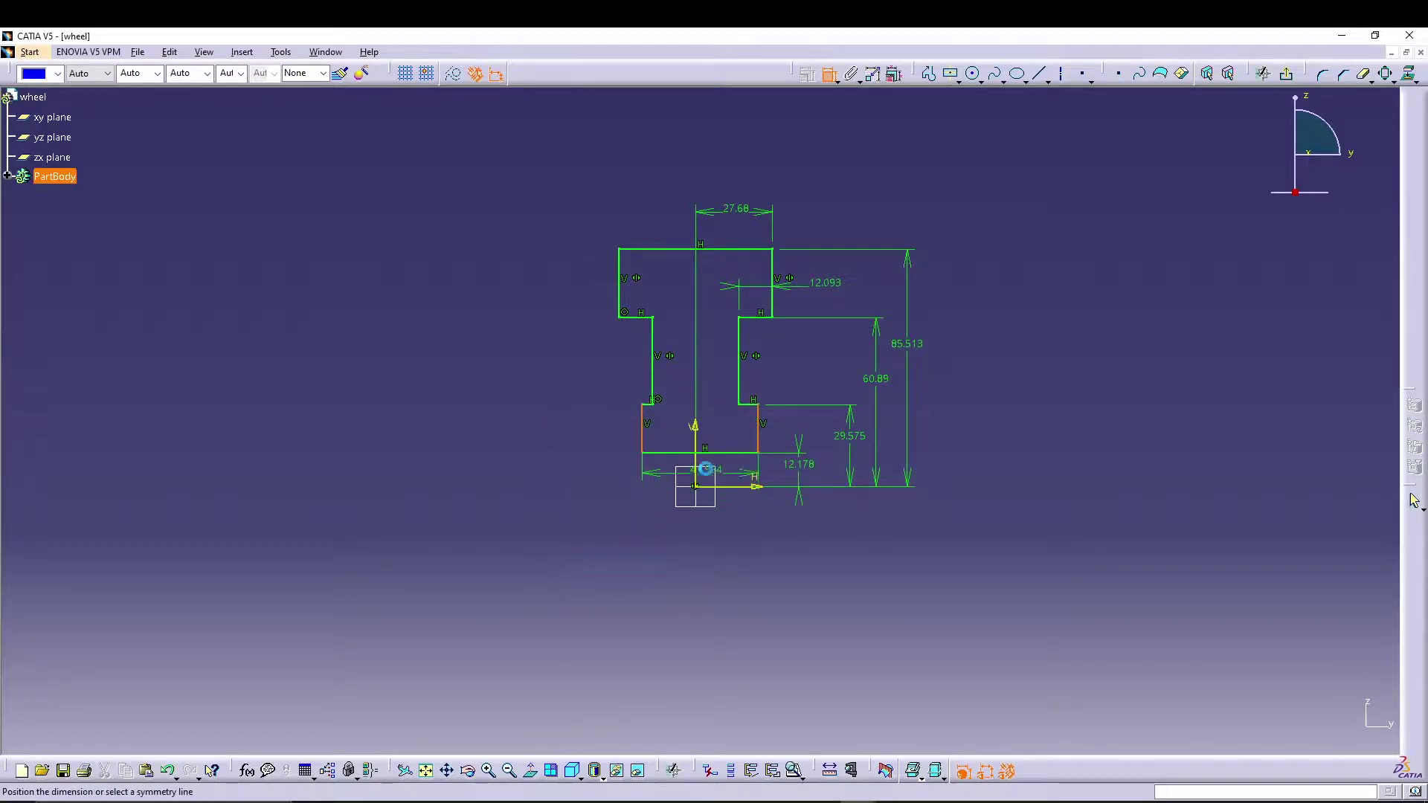
left_click(696, 431)
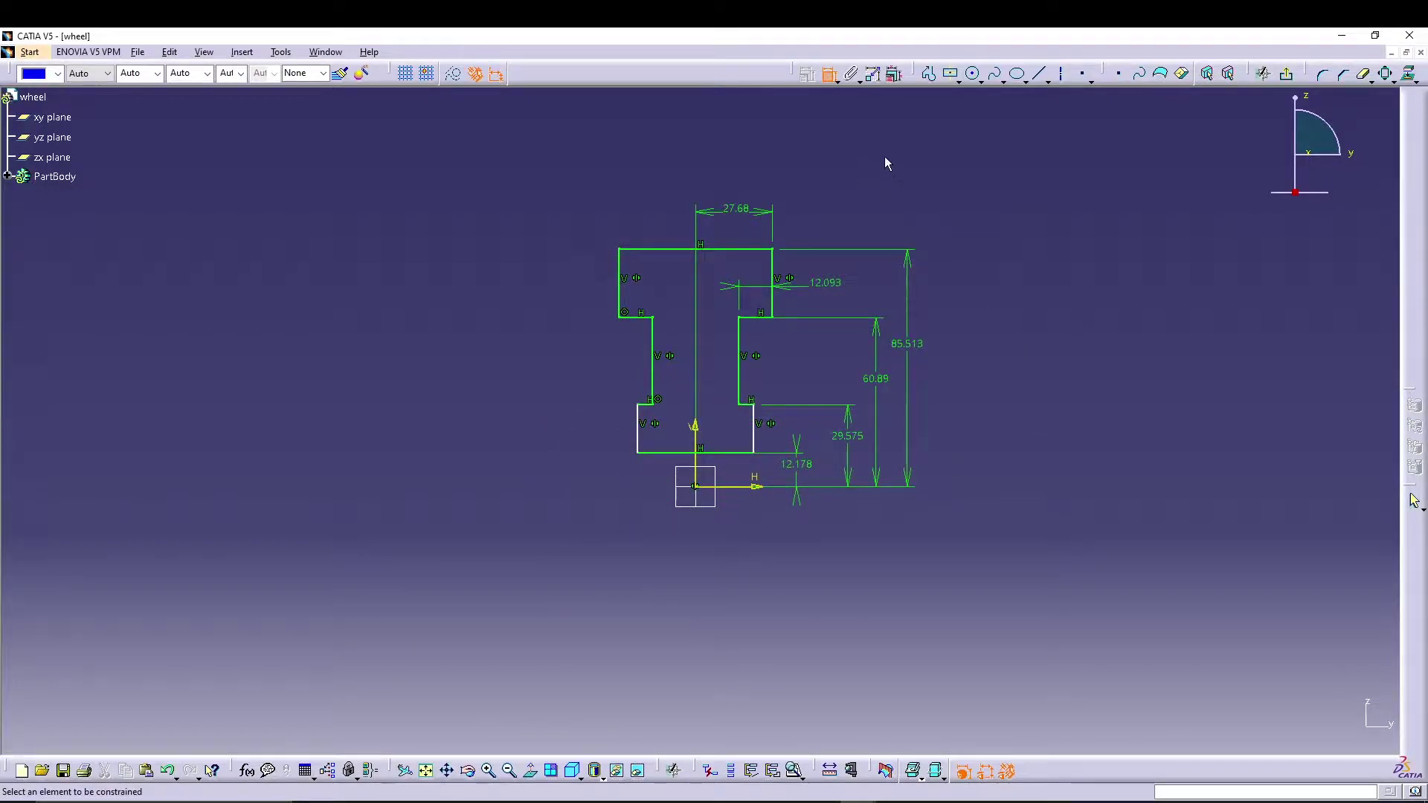
Set the rim's half-width to 14 mm and the step between rim and web to 3 mm.
left_click(731, 210)
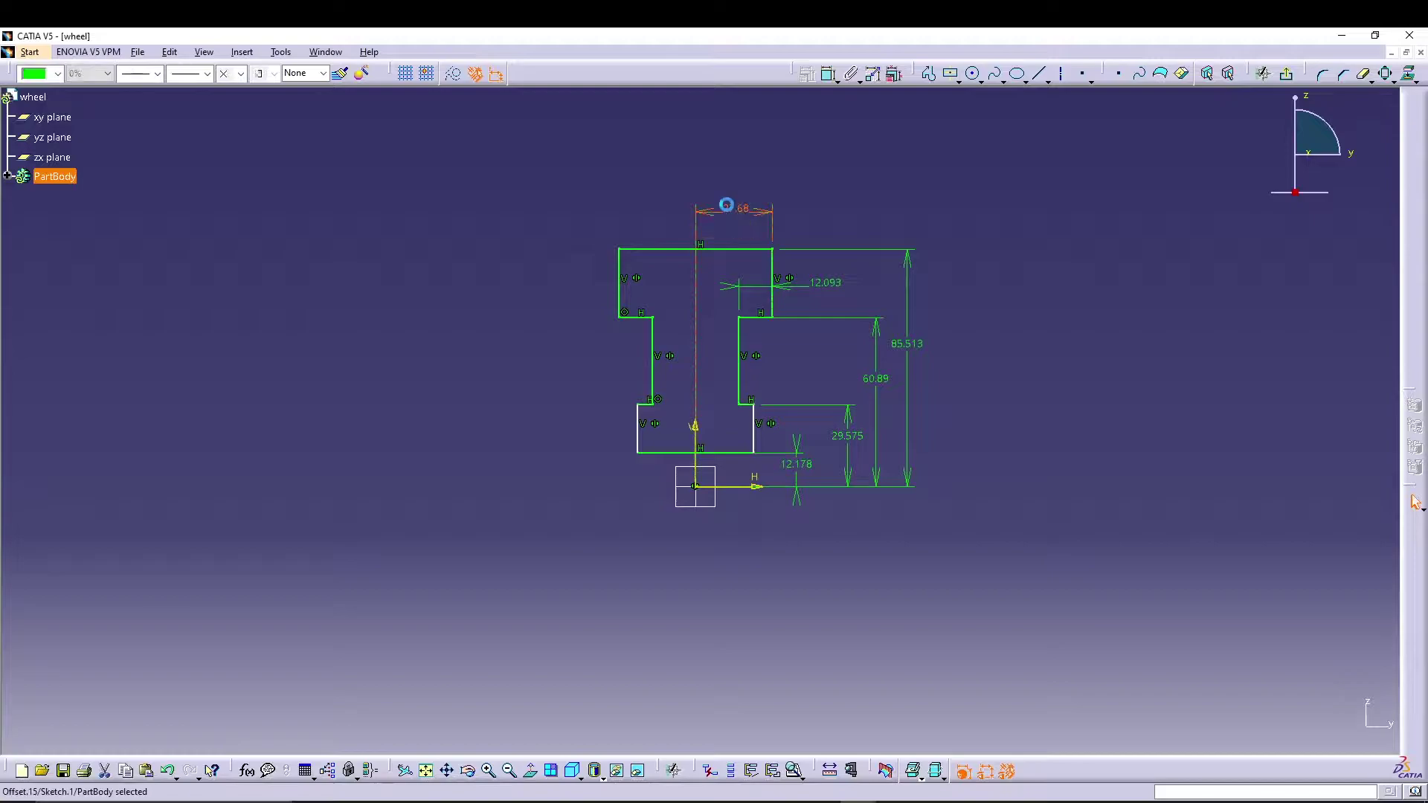
type("14mm")
key("Return")
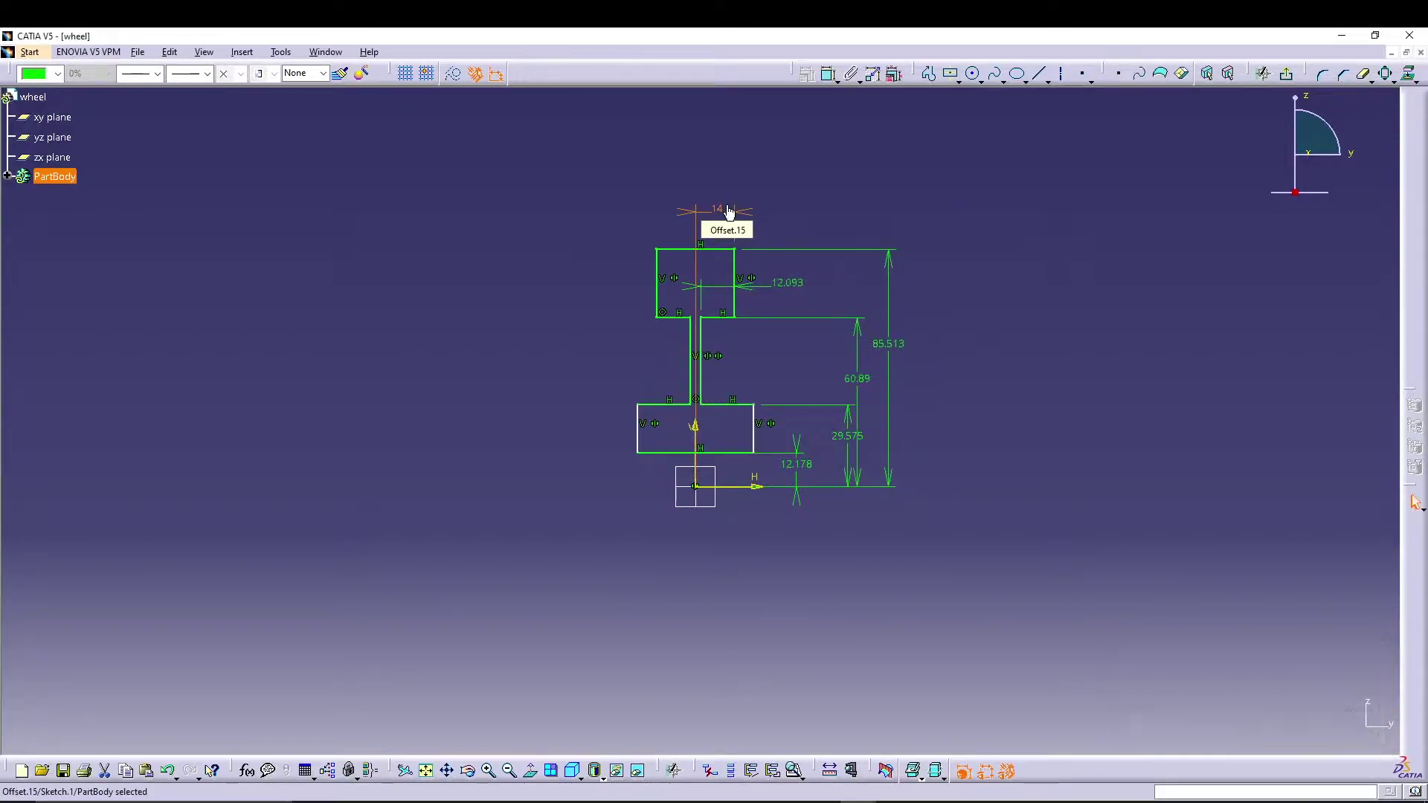
double_click(789, 290)
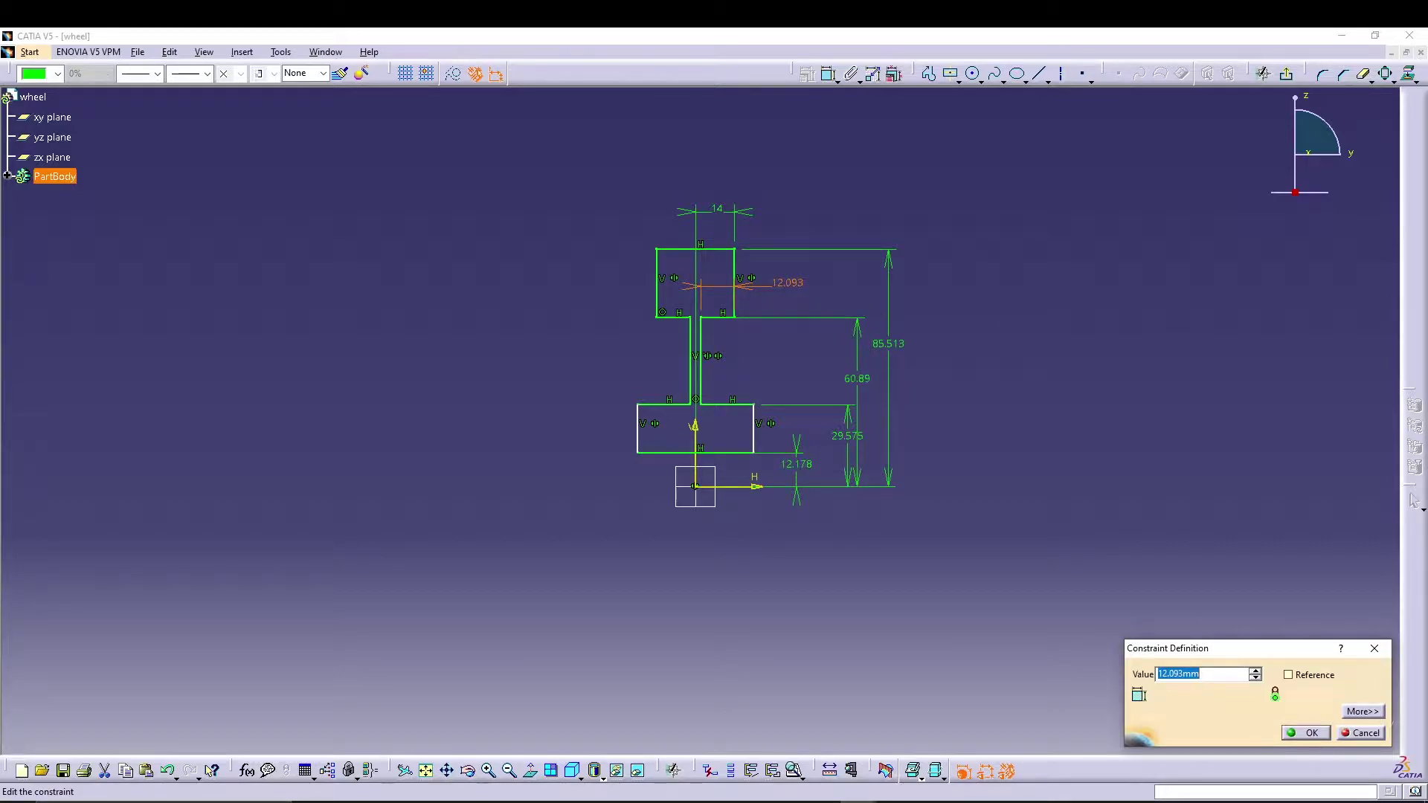
left_click(1217, 677)
left_click_drag(1212, 677, 1097, 686)
type("3")
key("Return")
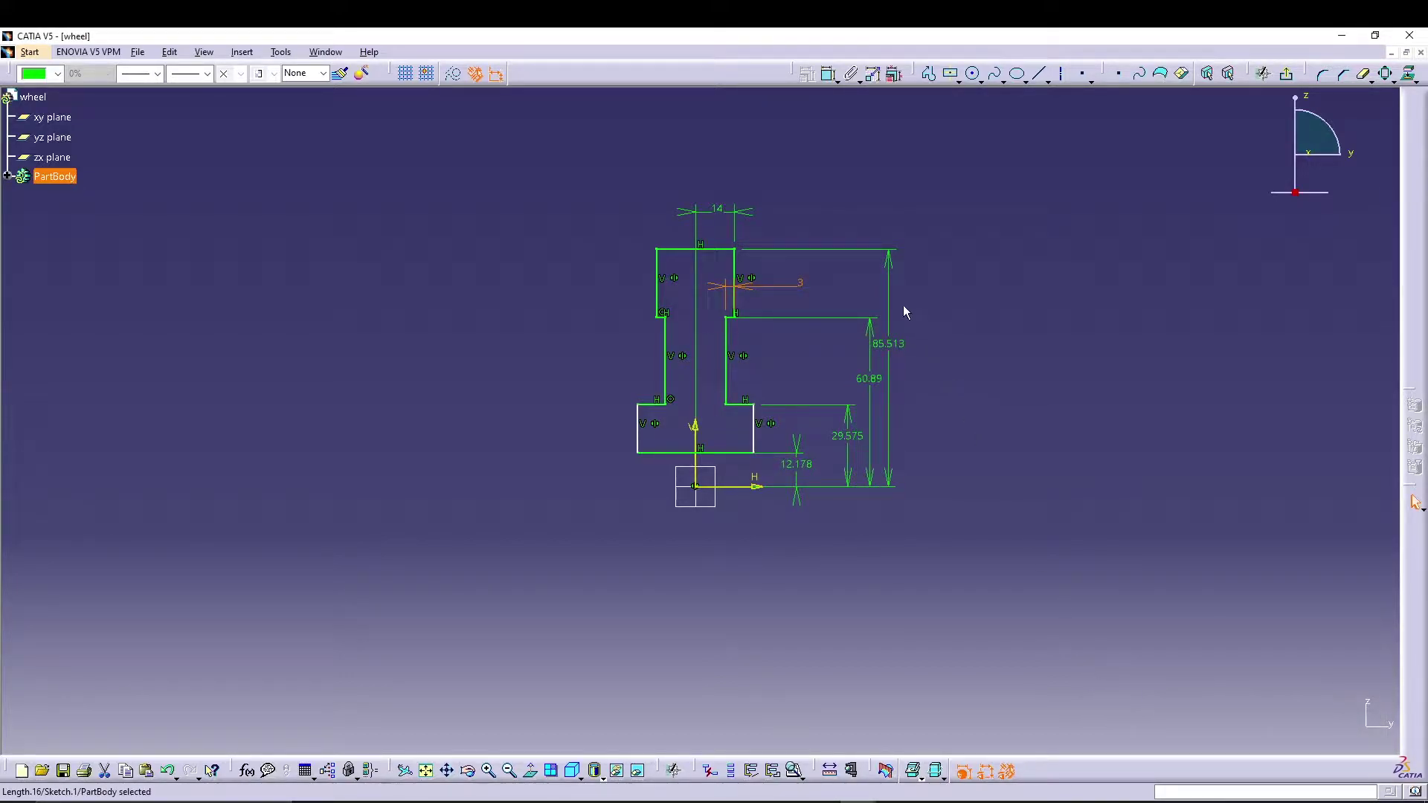
Set the height of the profile's lowest edge above the horizontal axis to 7 mm.
left_click(796, 464)
double_click(797, 464)
type("7")
key("Return")
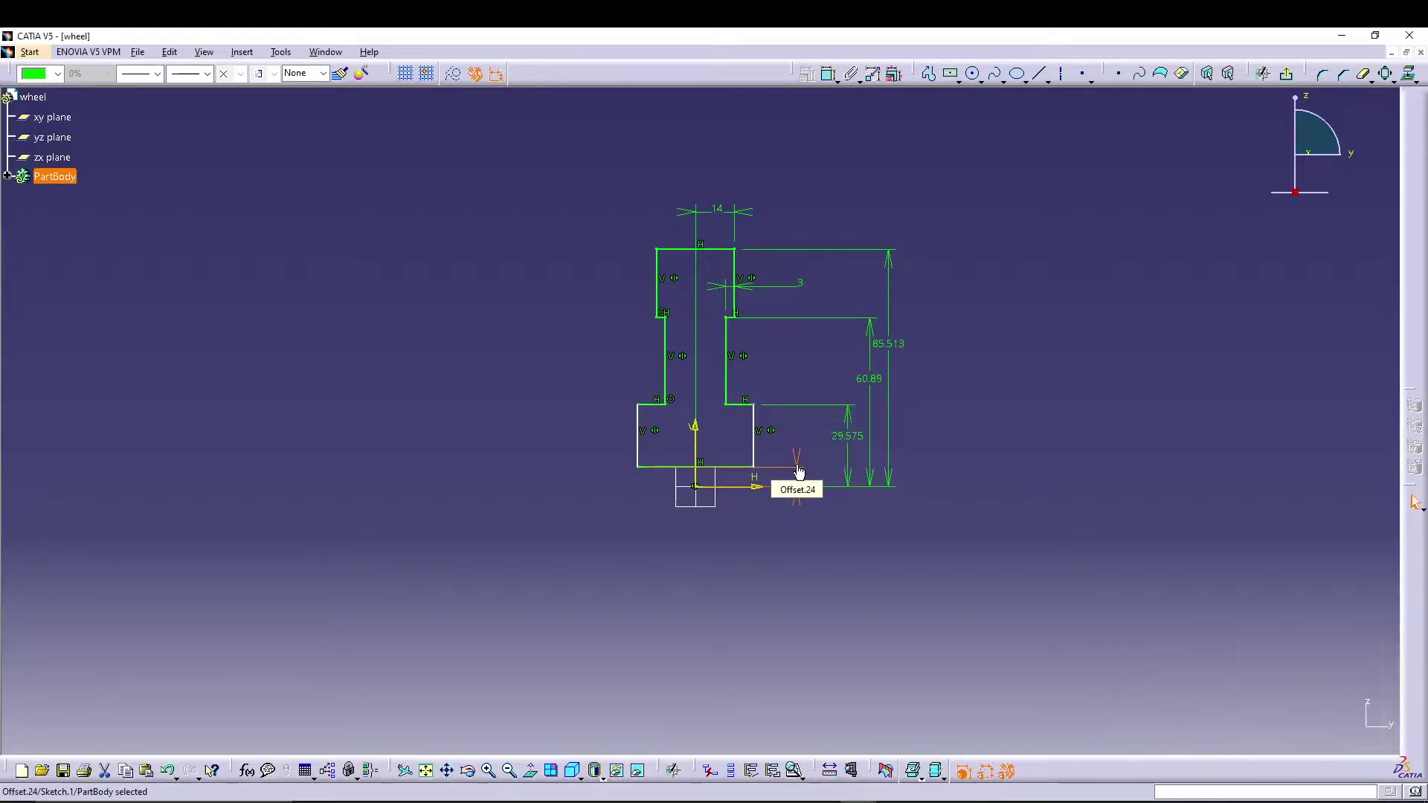
Set the heights above the horizontal axis to 15 mm for the hub's upper shoulder and 35 mm for the rim's lower edge.
double_click(849, 437)
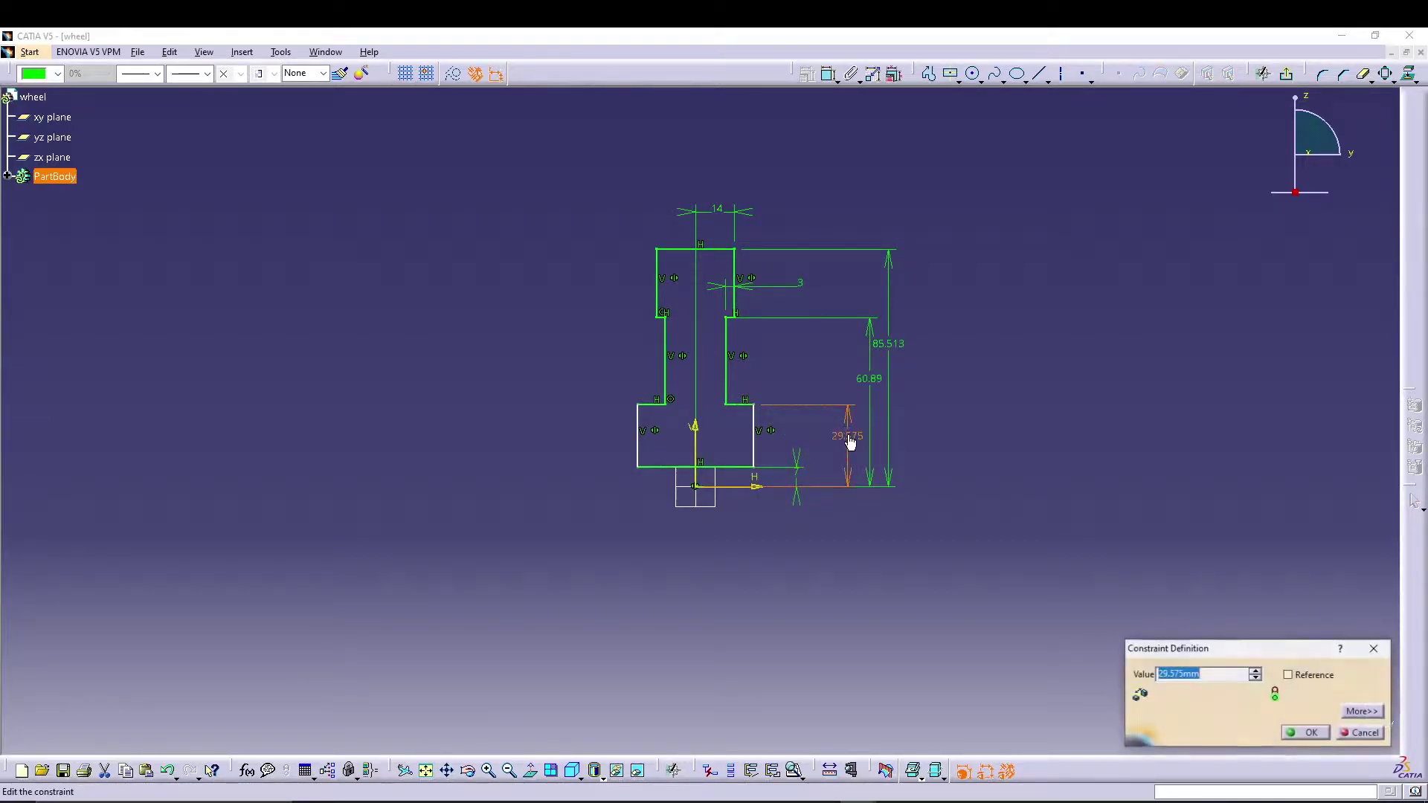
type("15")
key("Return")
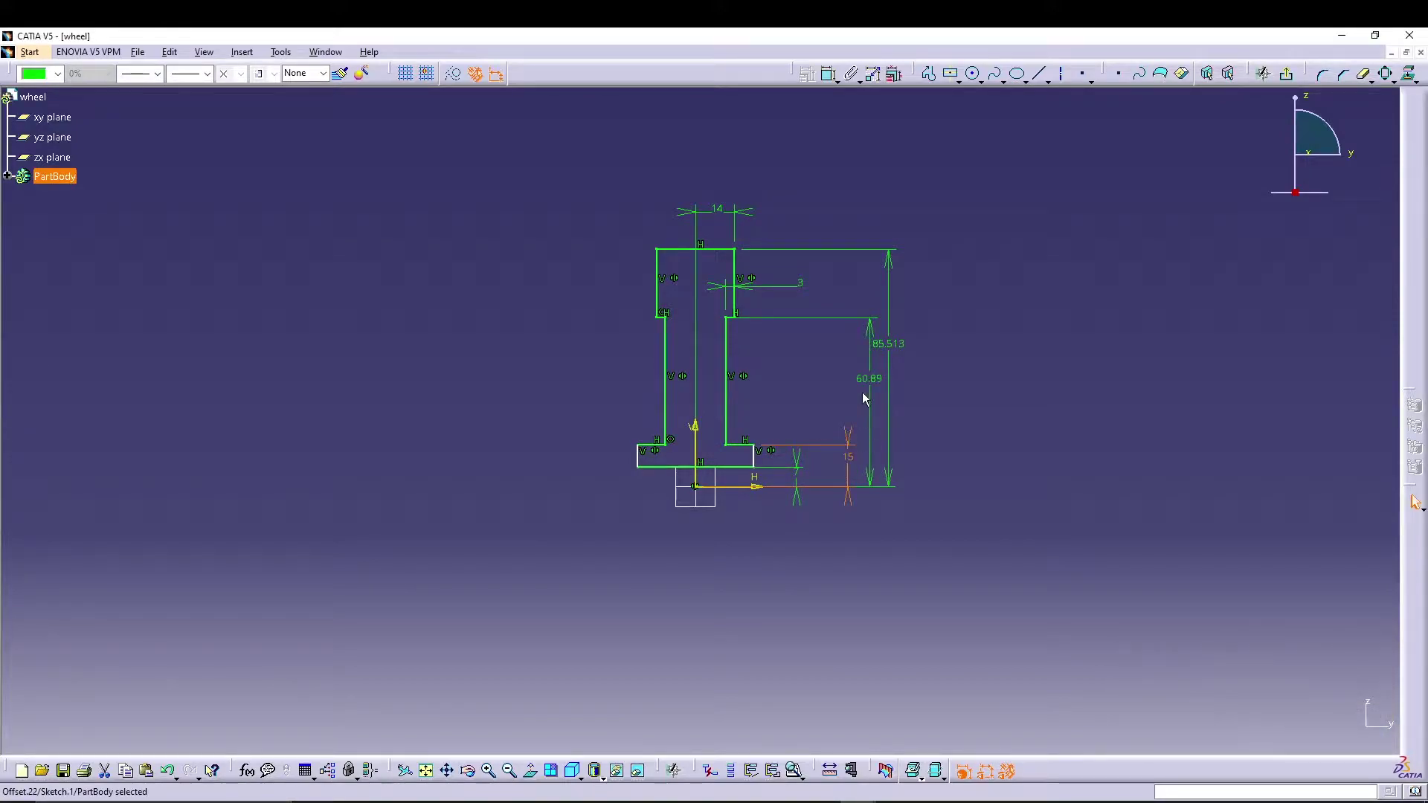
double_click(880, 377)
type("35")
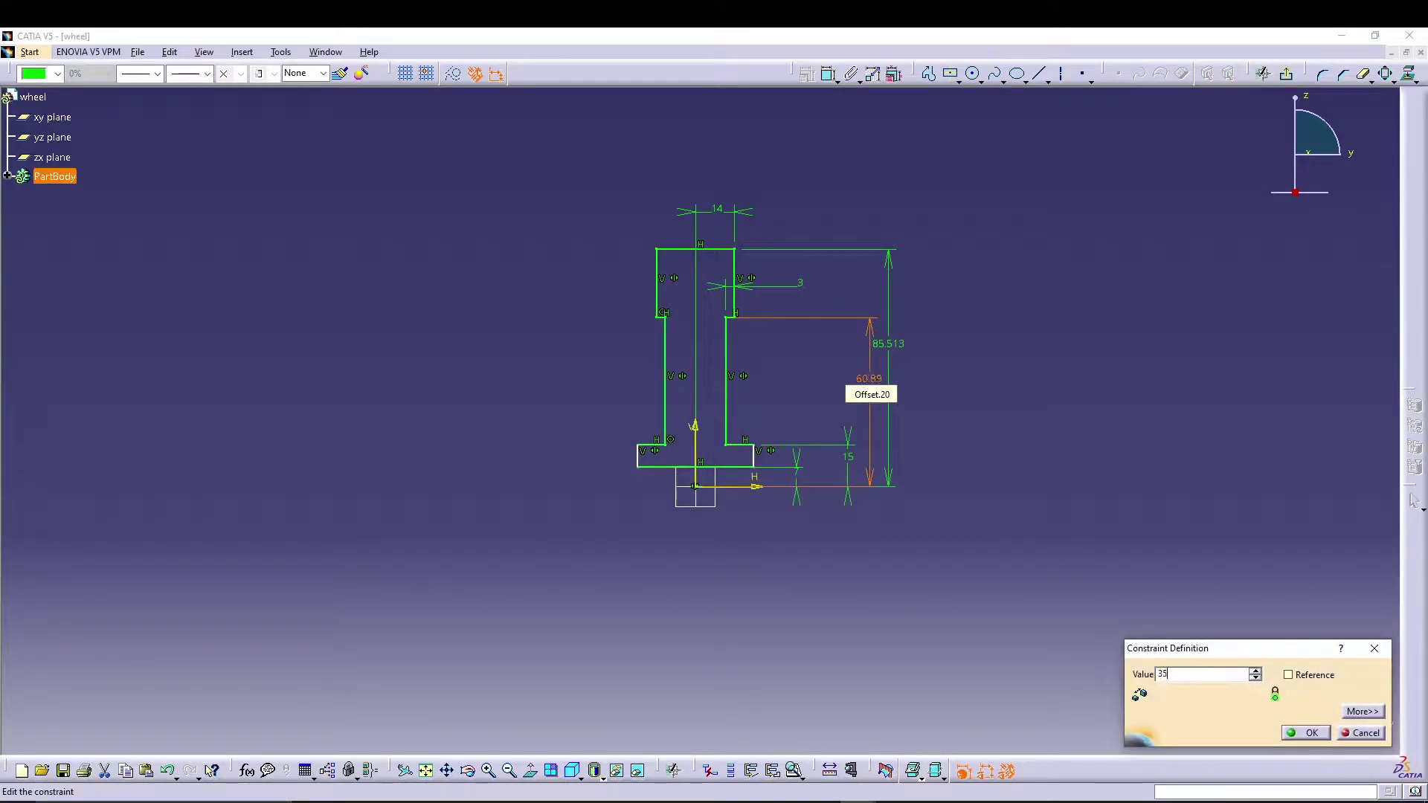
key("Return")
Set the height of the profile's top edge above the horizontal axis to 50 mm.
double_click(889, 340)
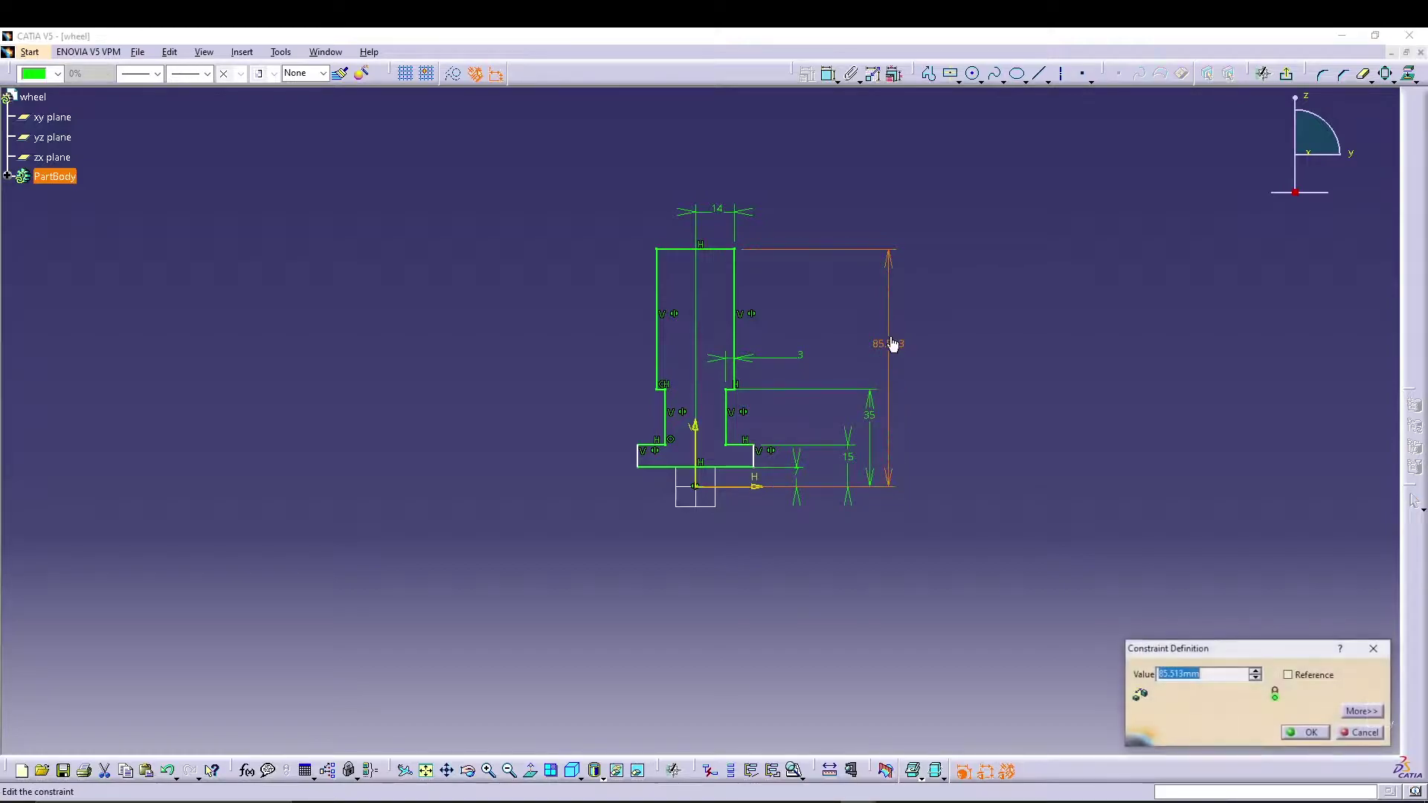
type("50")
key("Return")
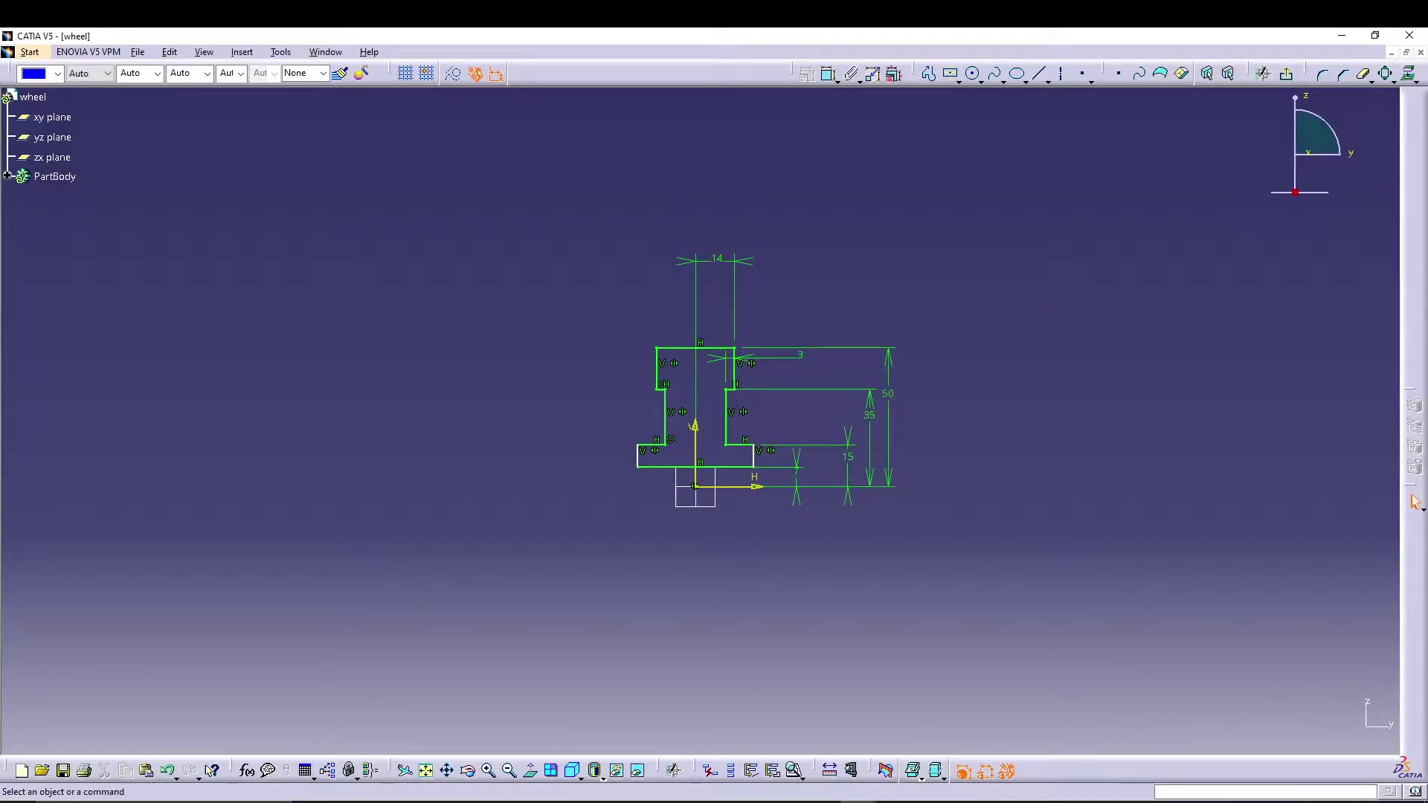
Constrain the hub's right vertical edge to be coincident with the rim's right vertical edge.
left_click(753, 463)
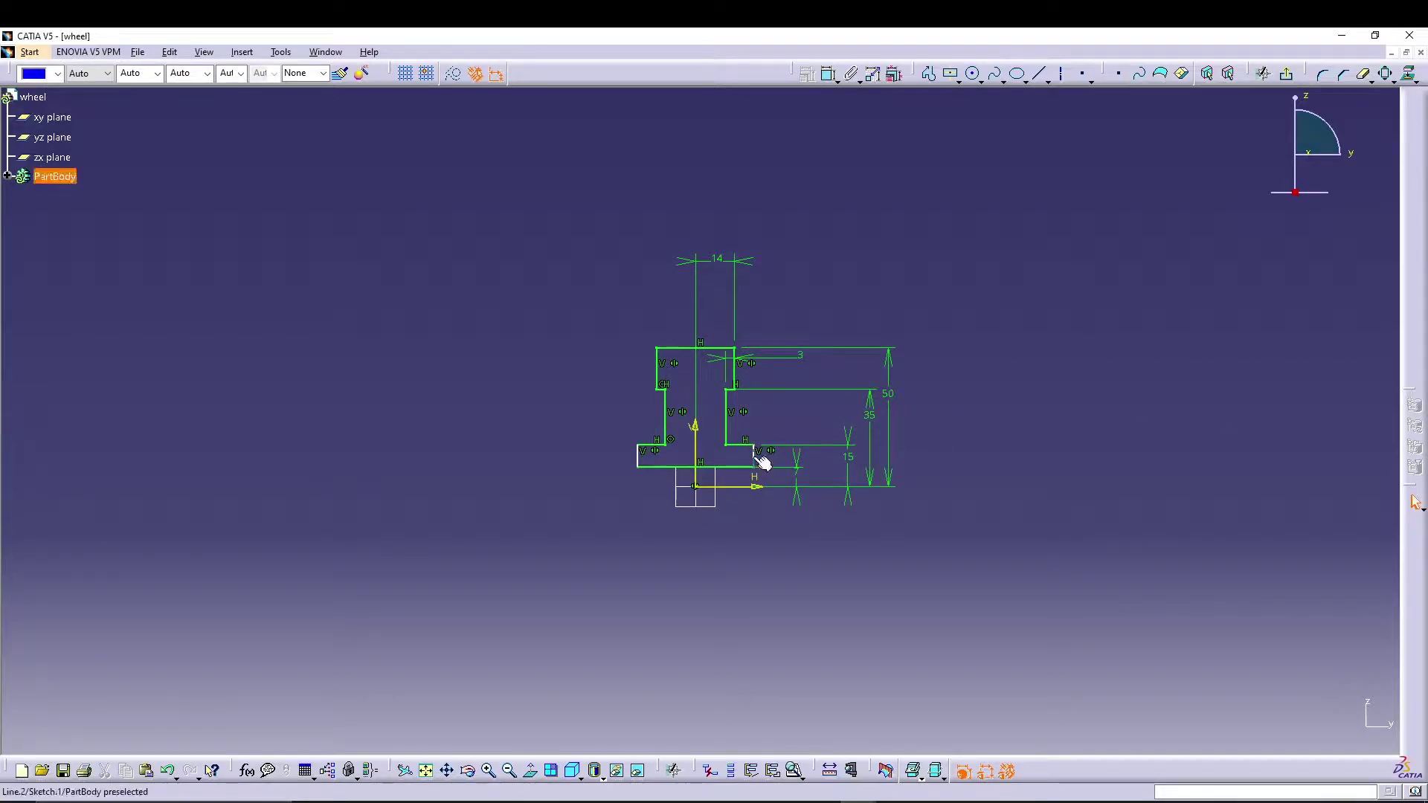
left_click(735, 376, "ctrl")
left_click(806, 73)
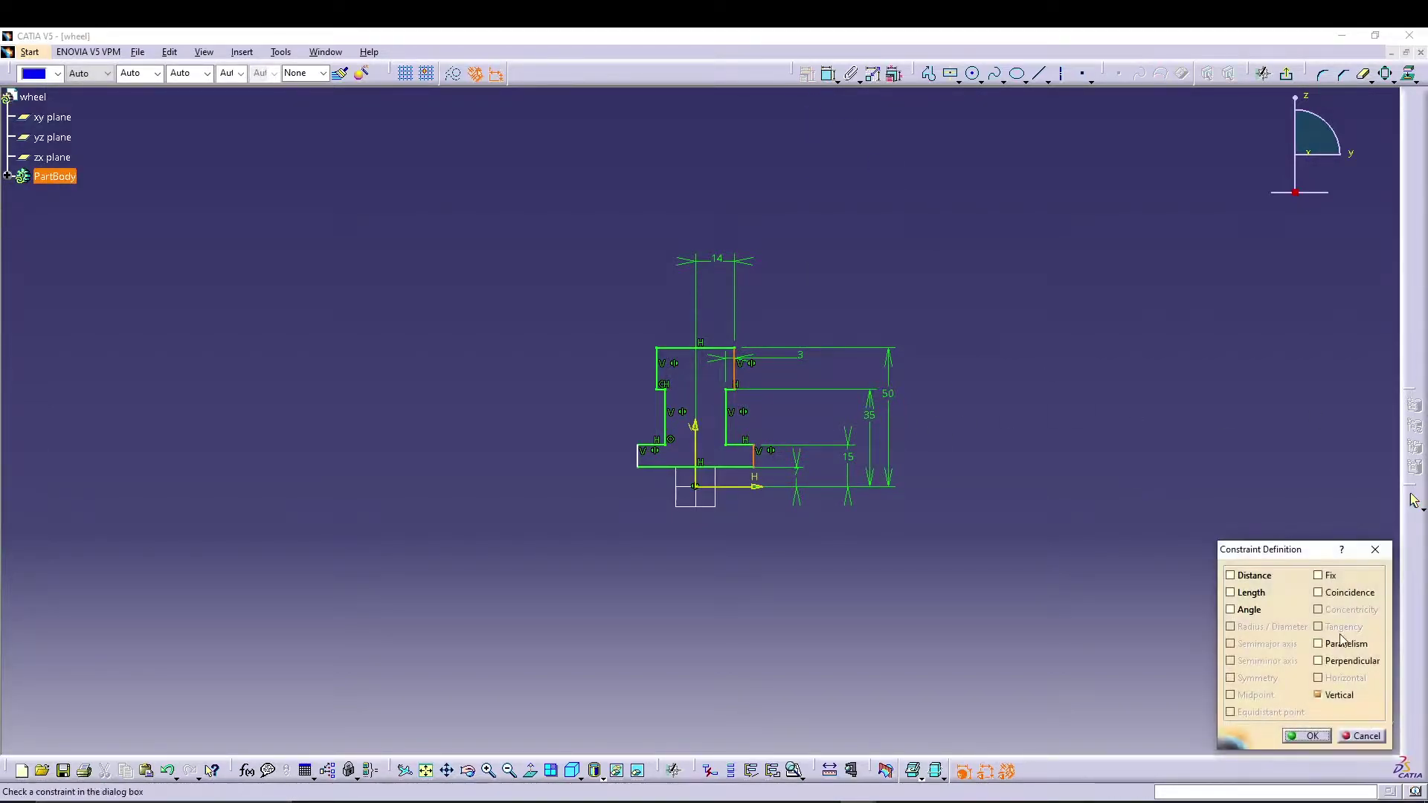
left_click(1346, 597)
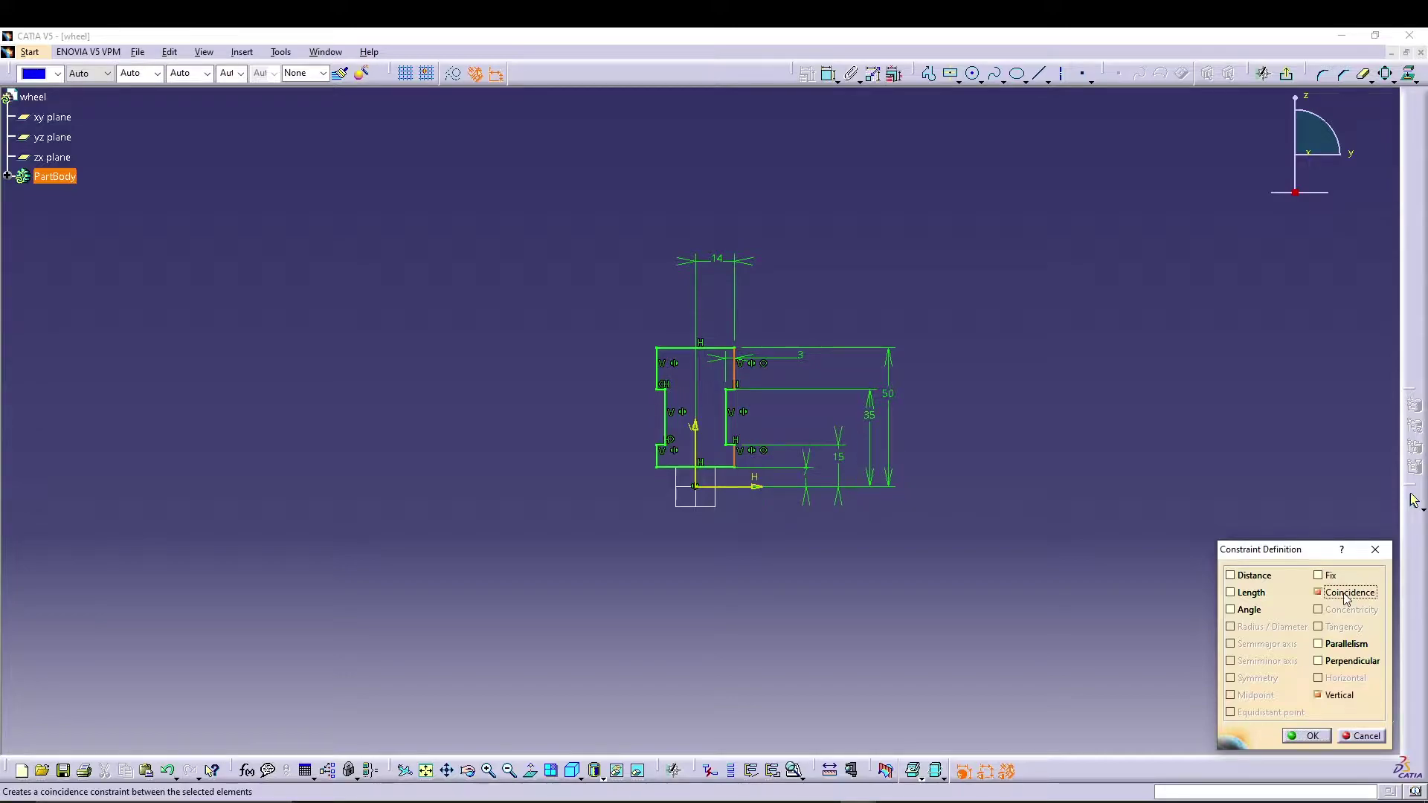
left_click(1307, 735)
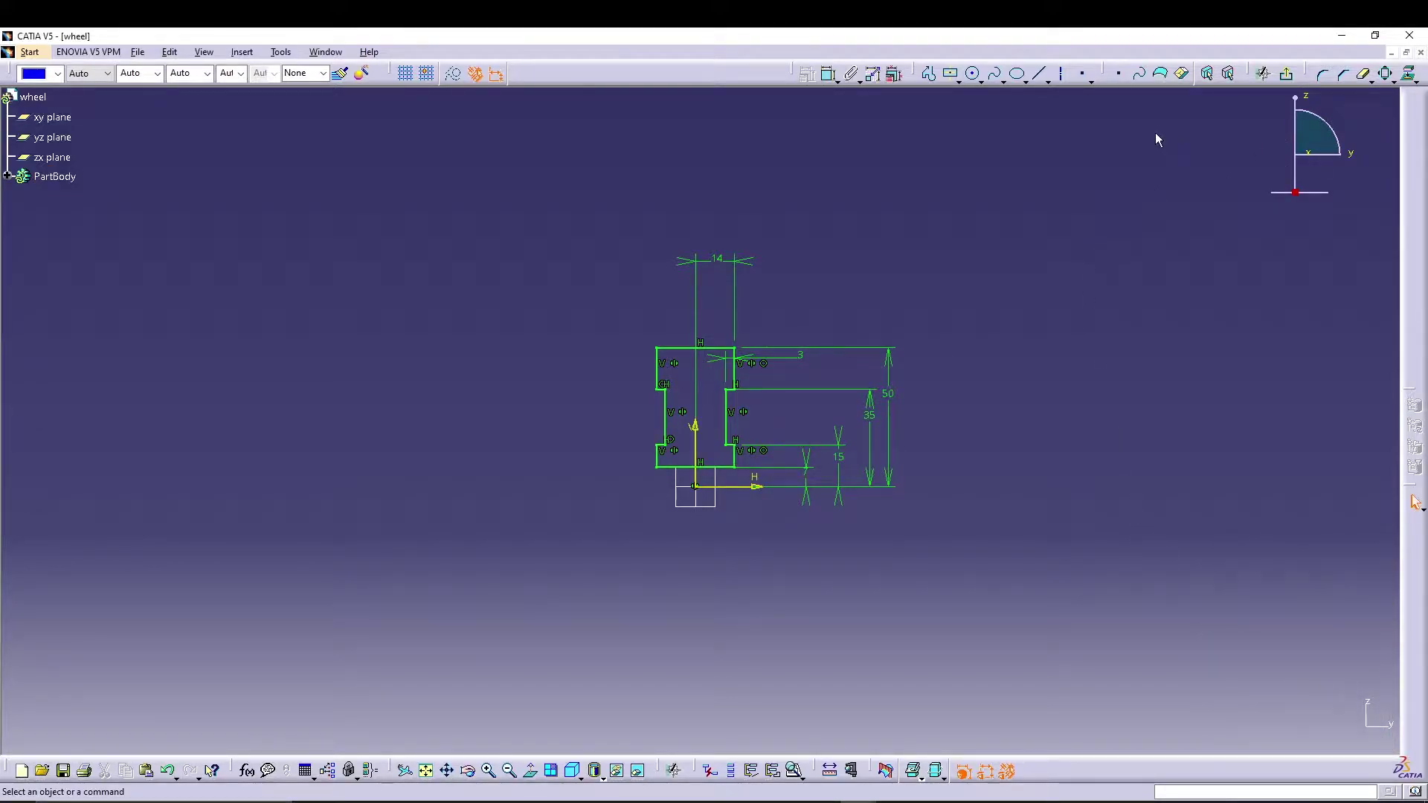
Finish the sketch and revolve it into a 360° Shaft about the sketch's horizontal axis.
left_click(1286, 73)
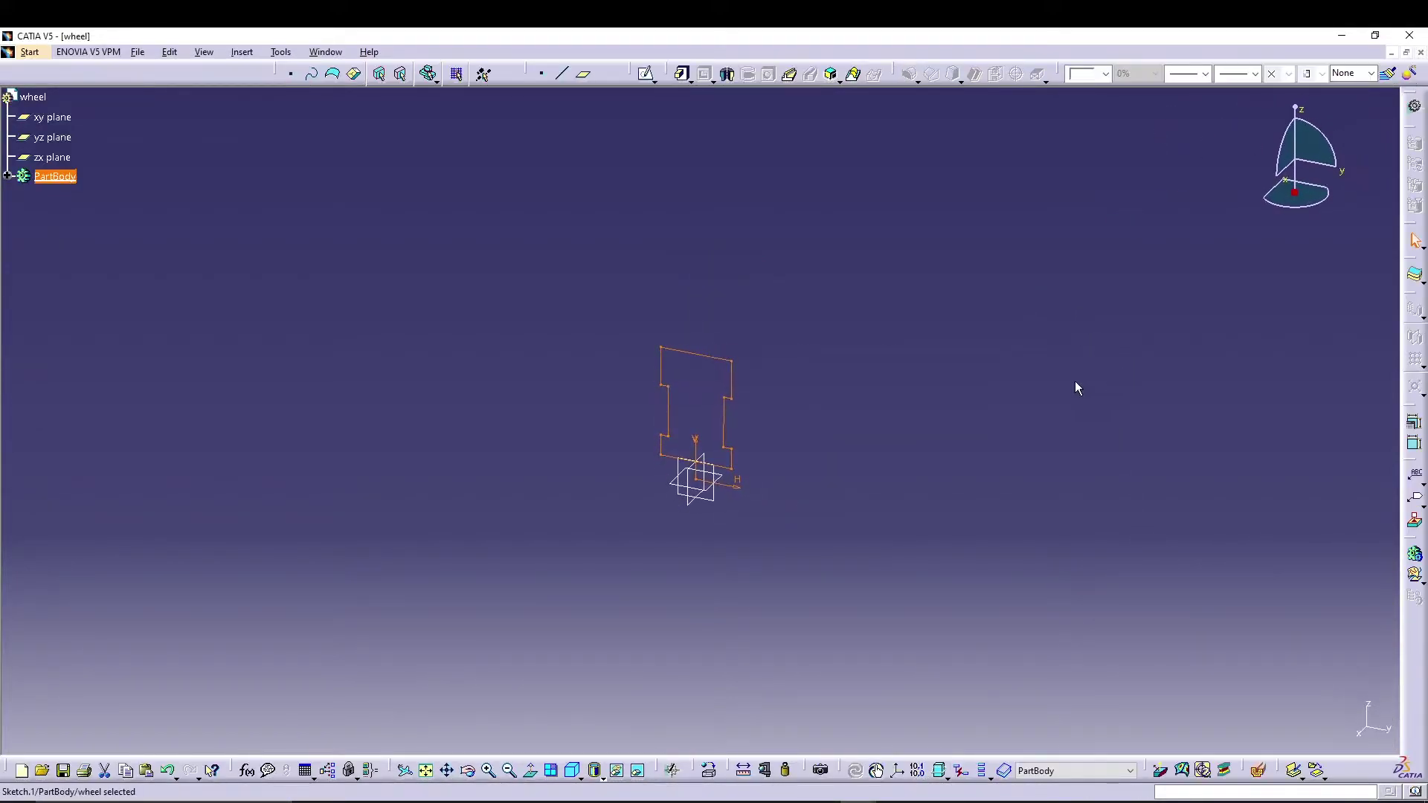
left_click(728, 75)
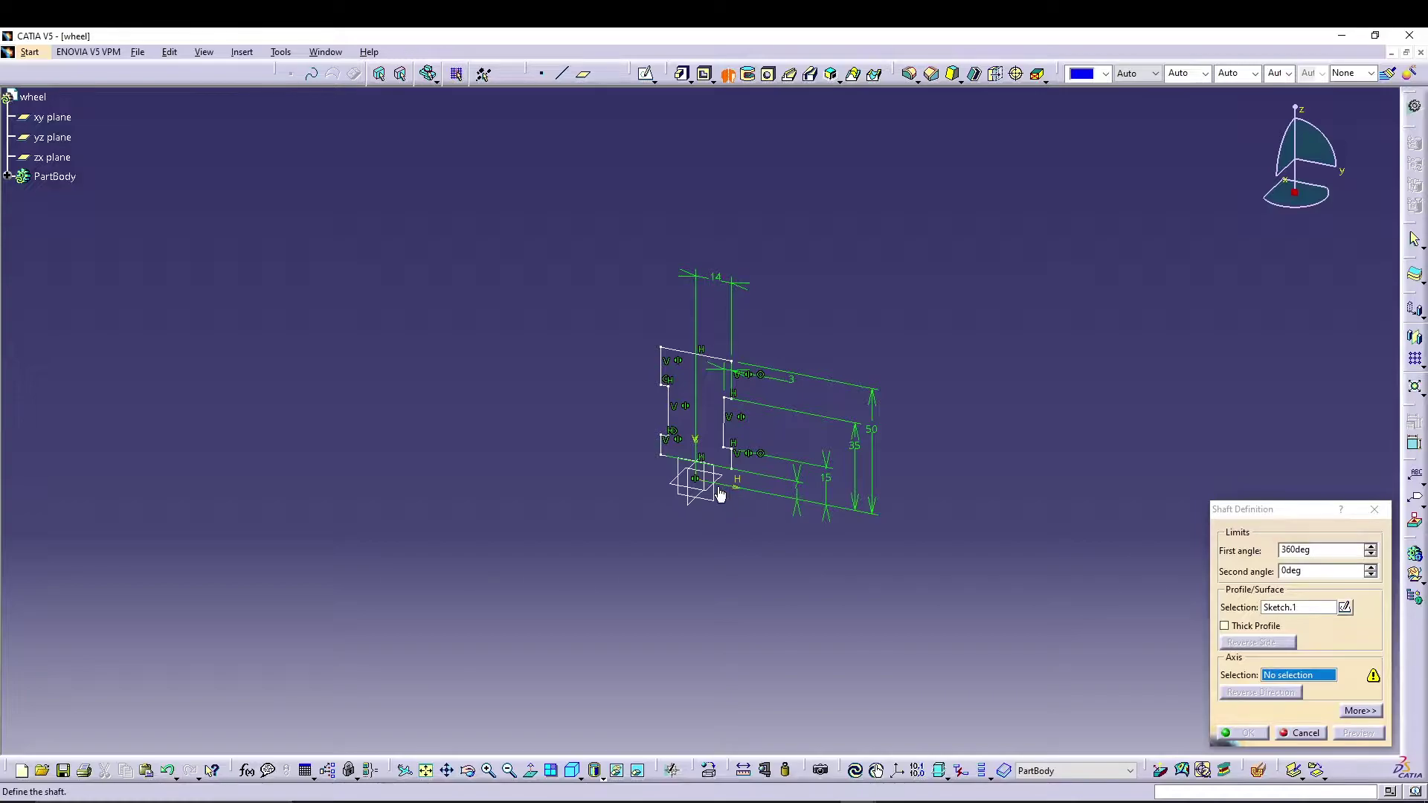
left_click(708, 483)
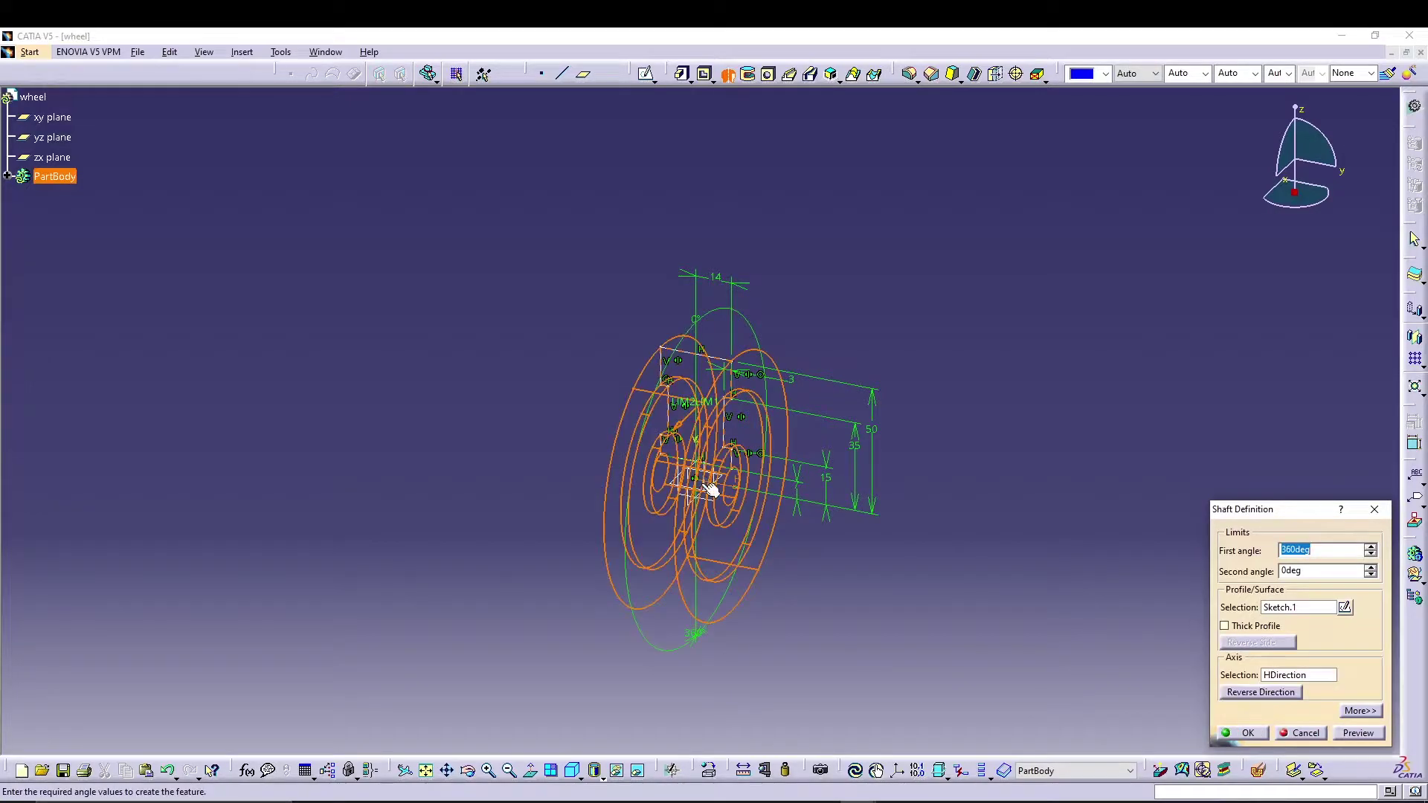
left_click(1225, 735)
Apply a 1 mm Edge Fillet to the rim, web and hub side faces on both sides of the wheel.
left_click(910, 73)
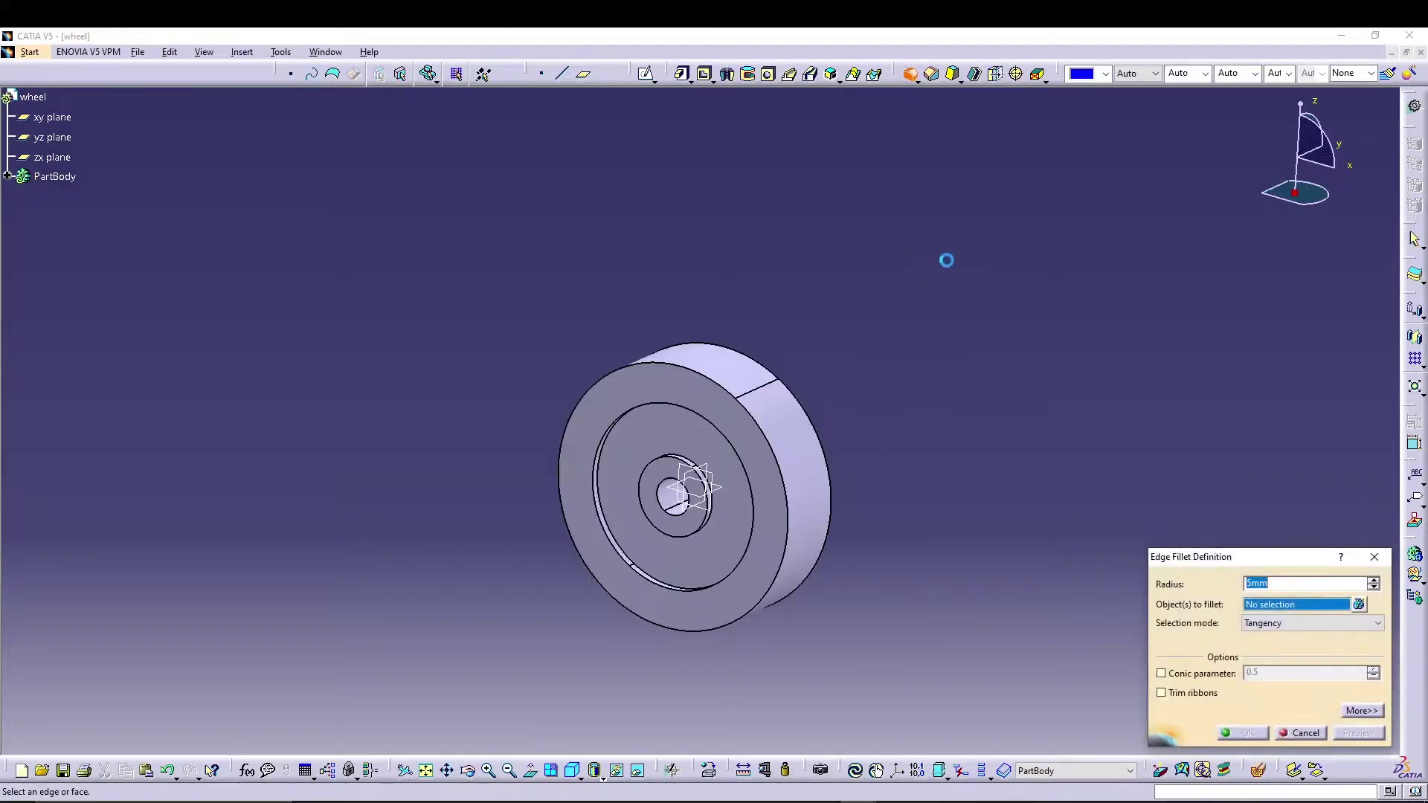
middle_click_drag(949, 265, 702, 338)
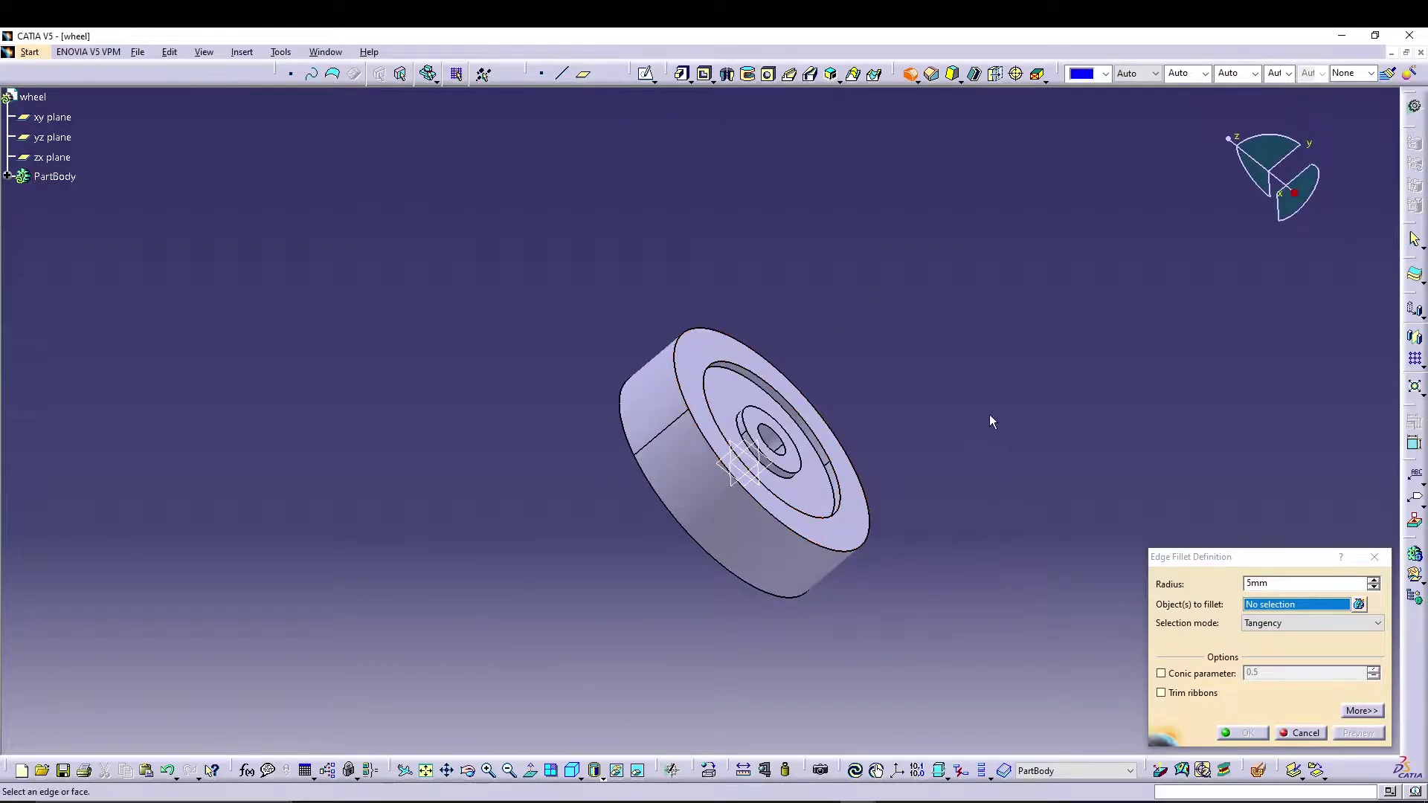
left_click(715, 350)
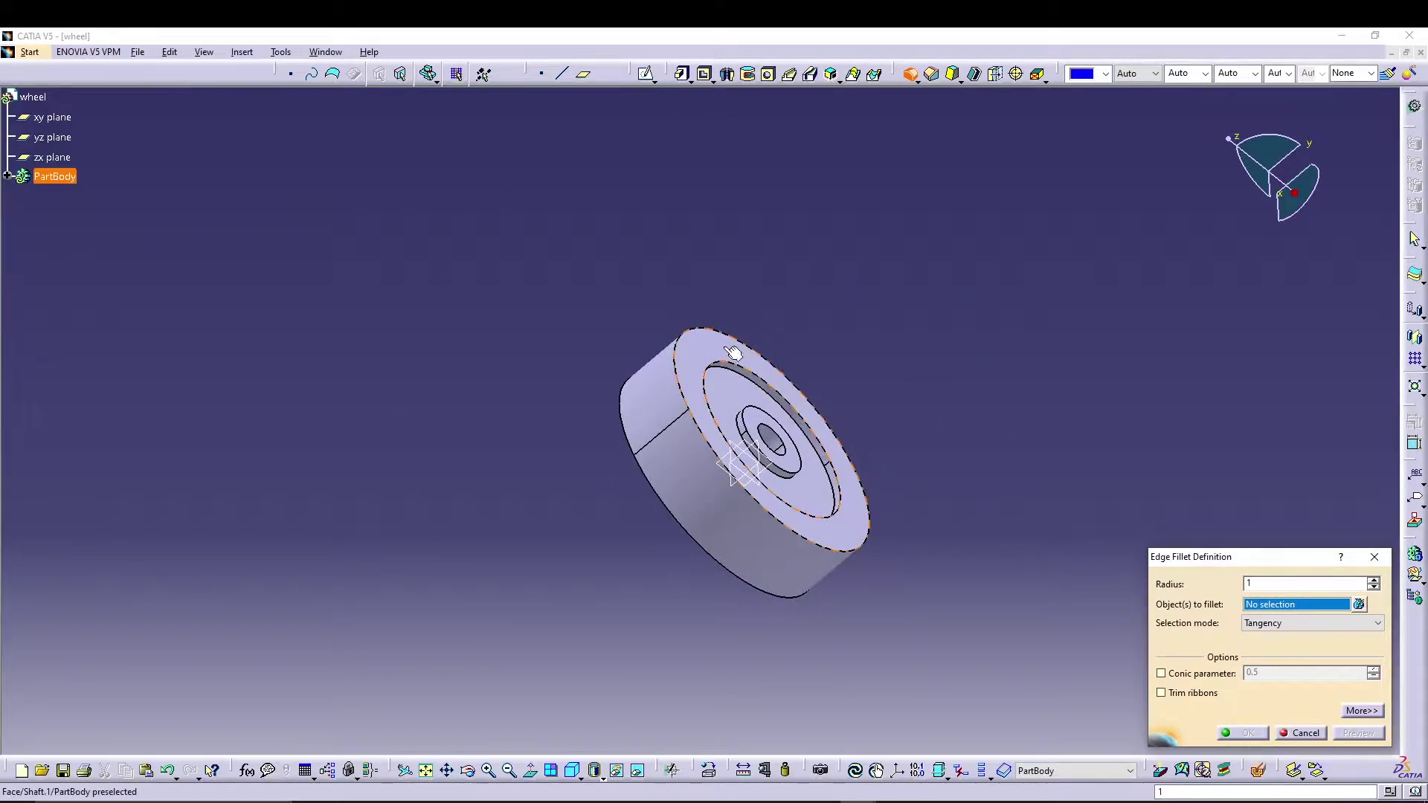
left_click(760, 418)
left_click(738, 394)
middle_click_drag(503, 488, 1025, 359)
left_click(772, 439)
left_click(747, 487)
left_click(703, 474)
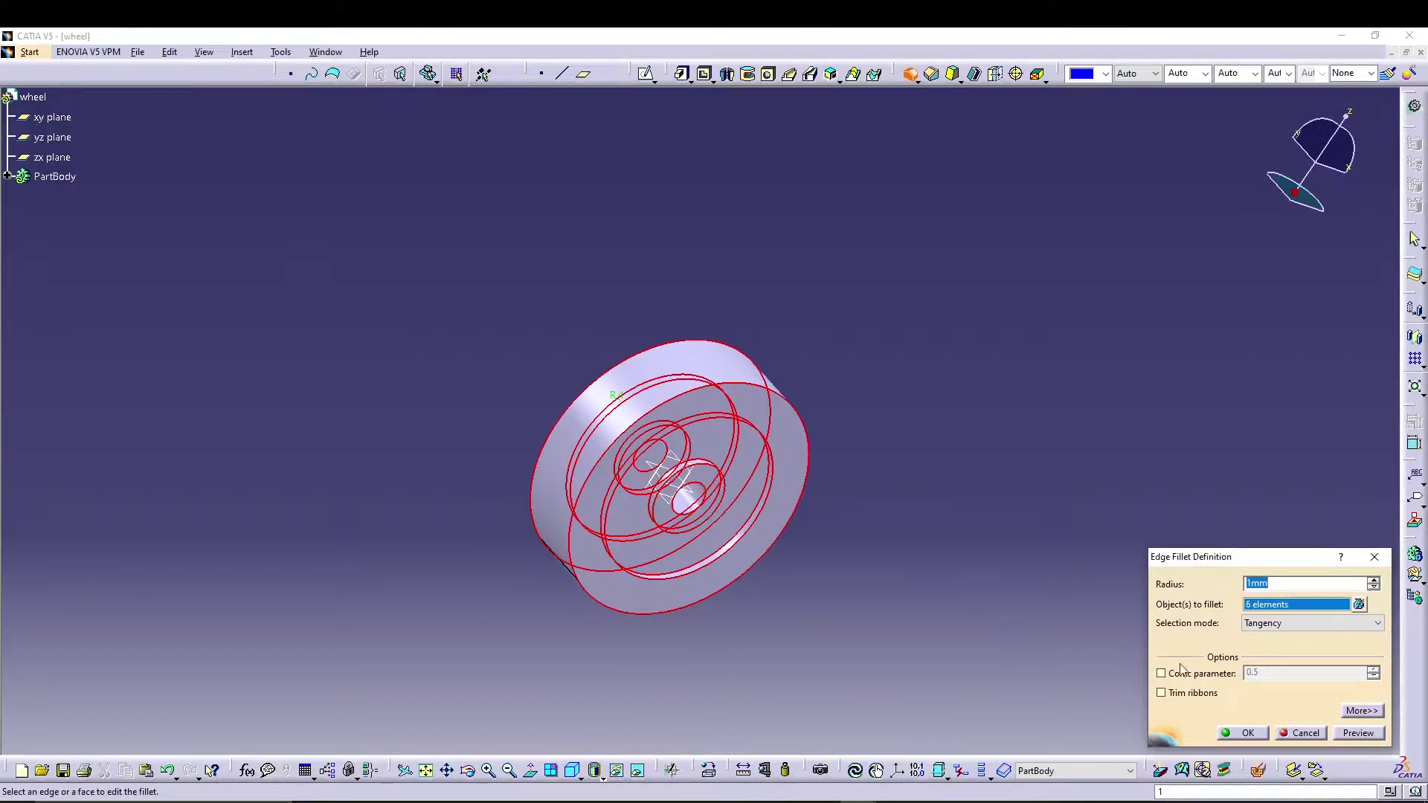
left_click(1240, 733)
middle_click_drag(1008, 269, 922, 283)
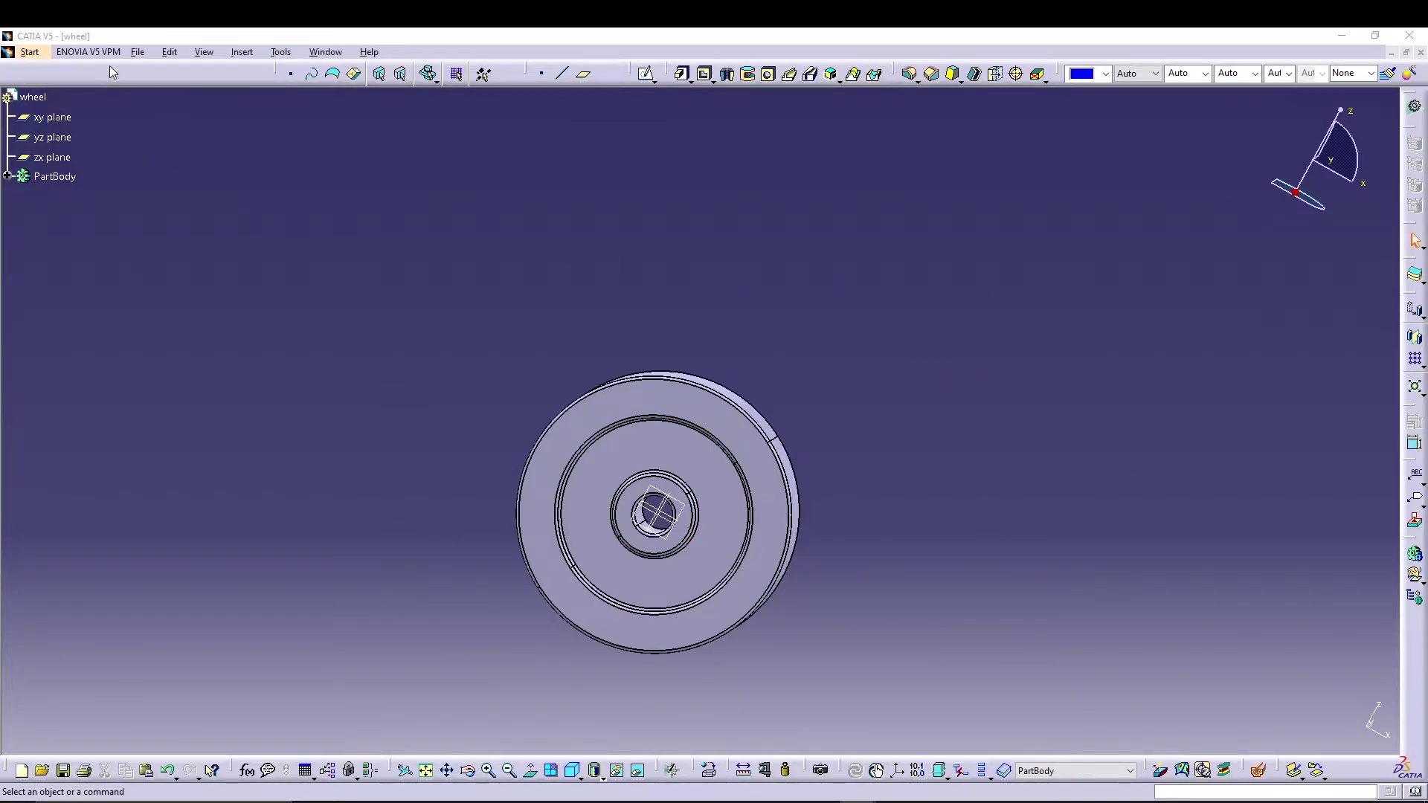
Save the part as wheel in a new folder named CASTER WHEEL inside the UPLOADS folder.
left_click(138, 54)
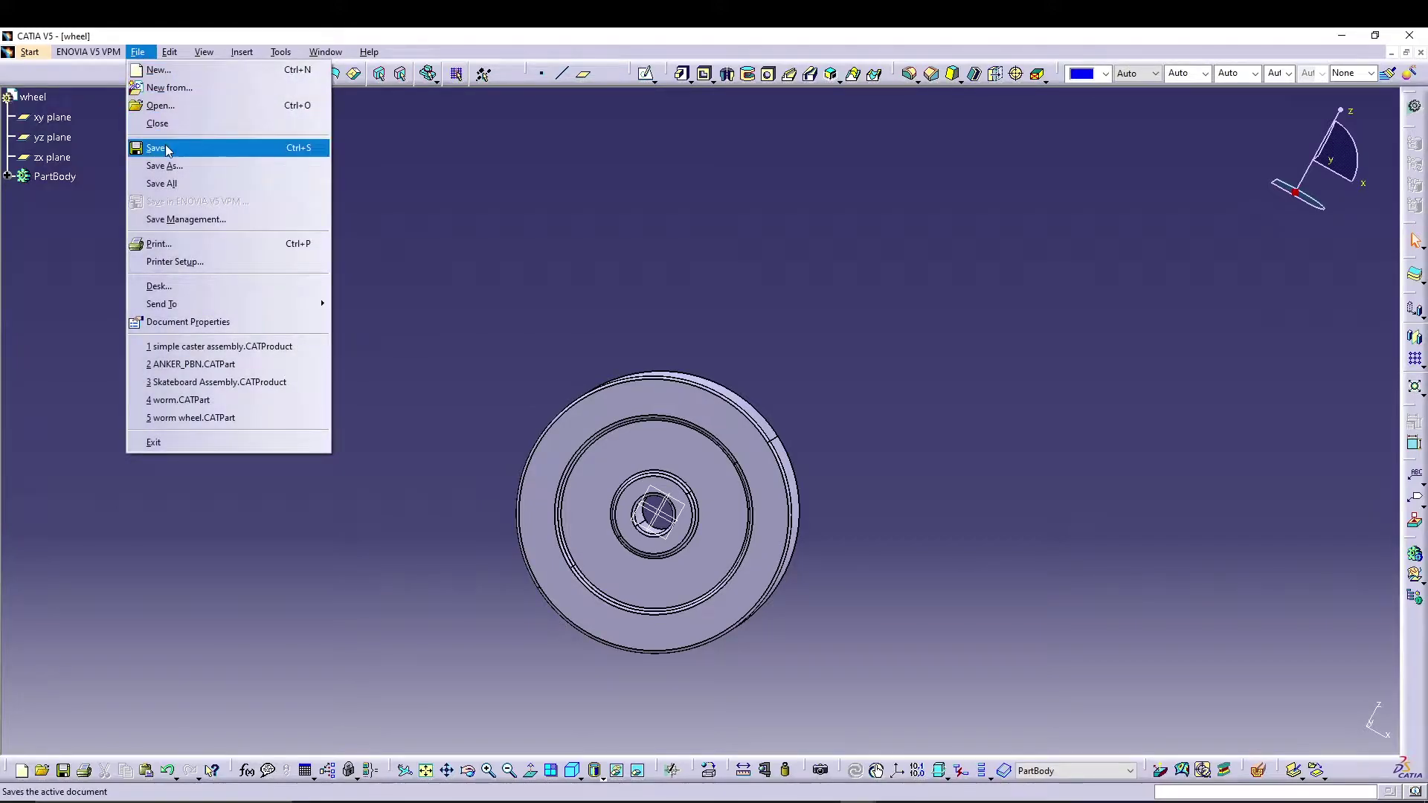
left_click(141, 143)
left_click(306, 98)
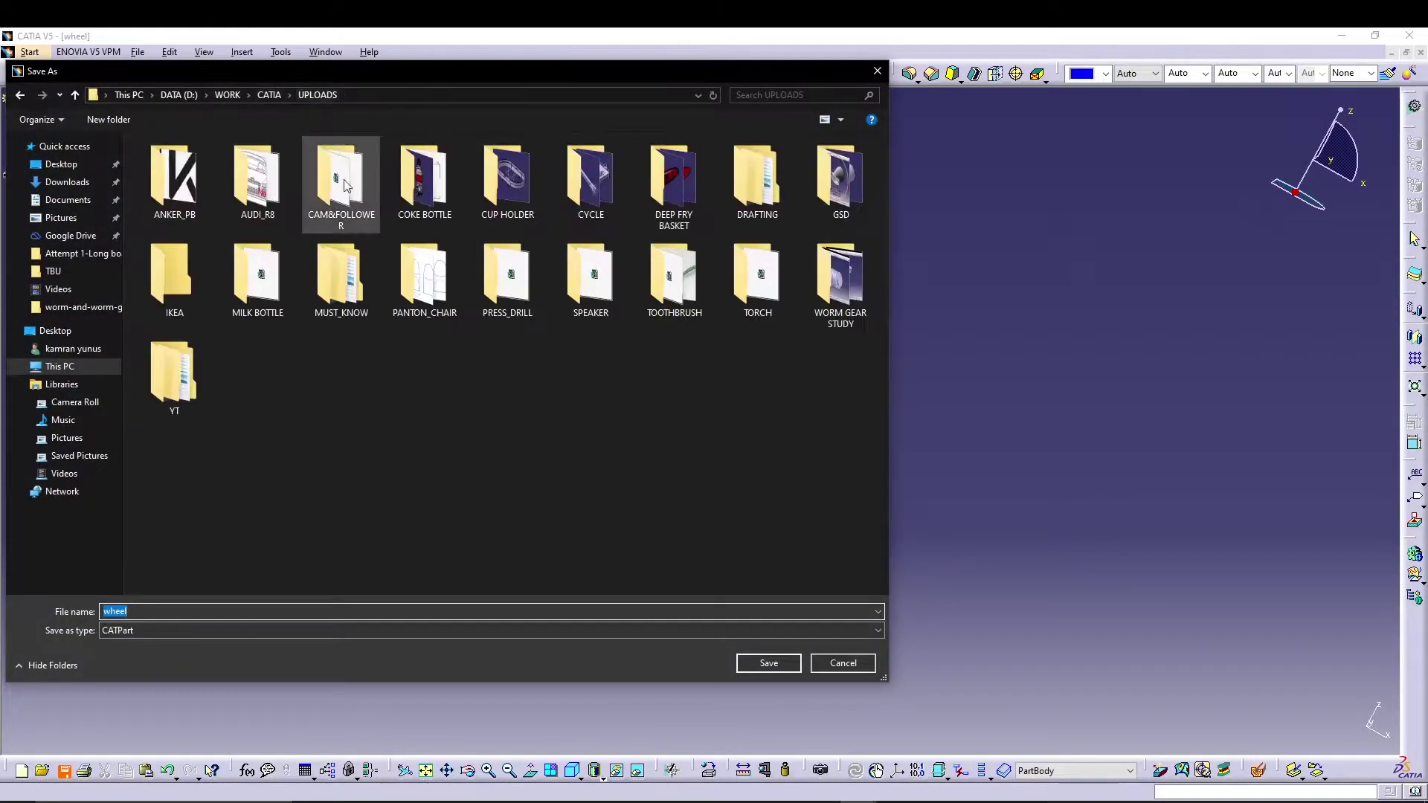
right_click(542, 499)
mouse_move(657, 655)
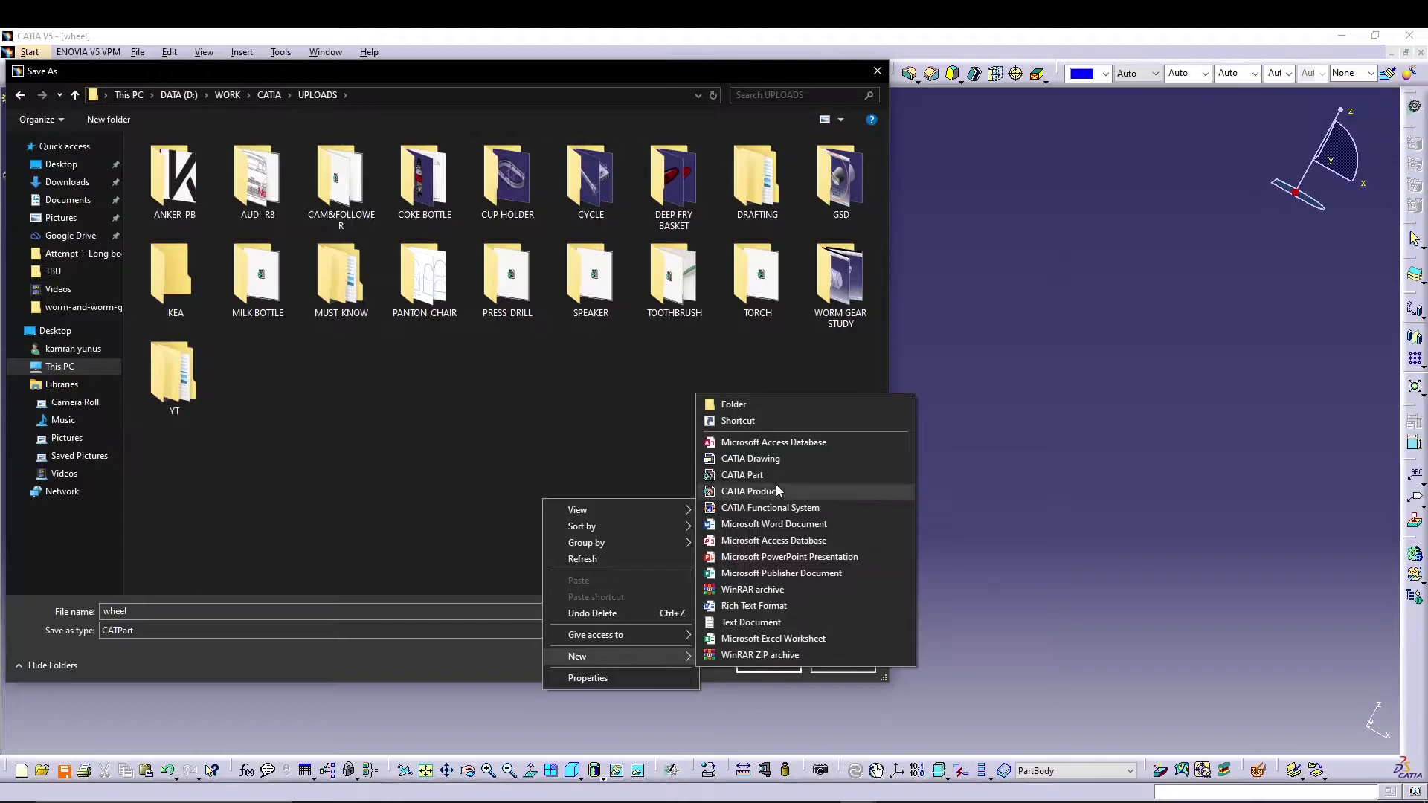
left_click(784, 399)
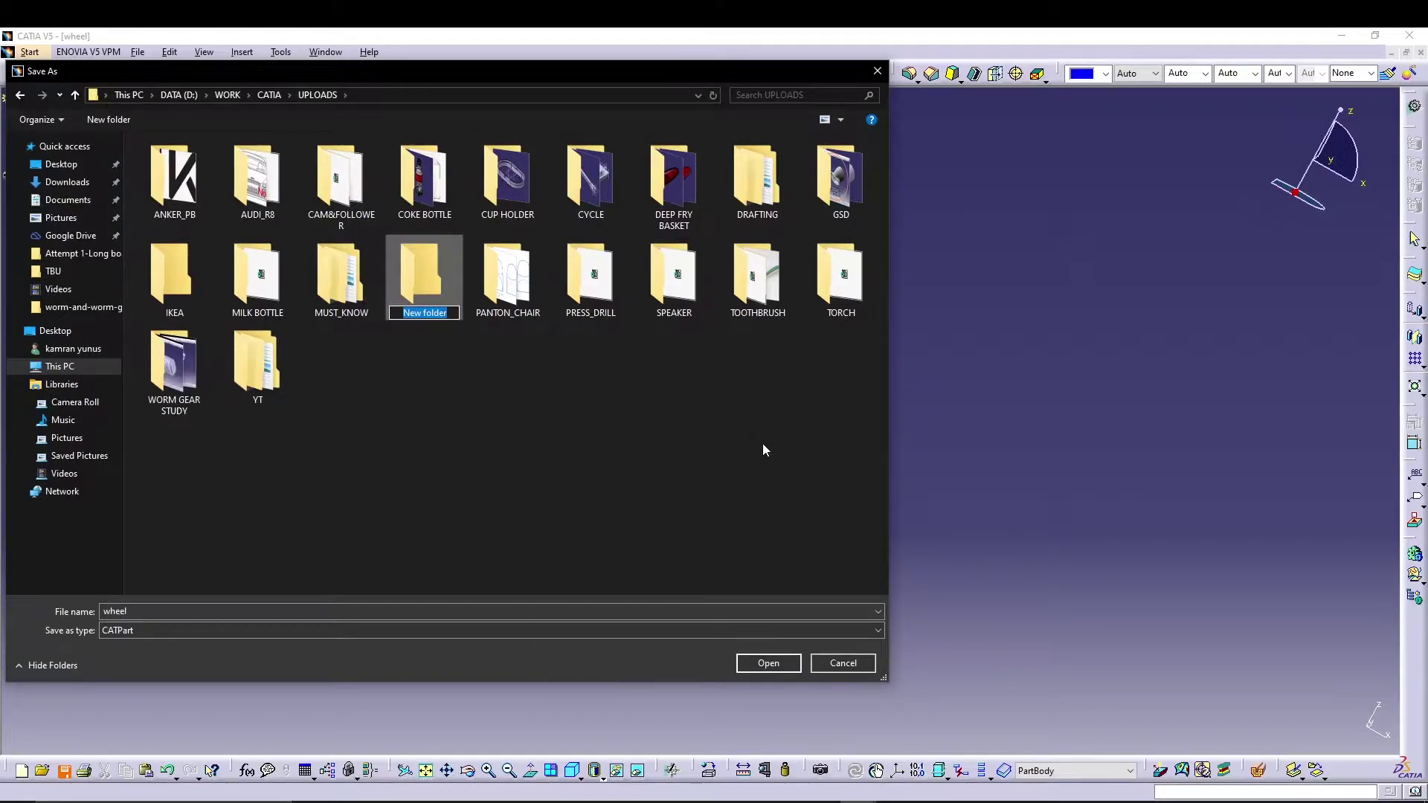
type("caSTER WHEEL")
key("Return")
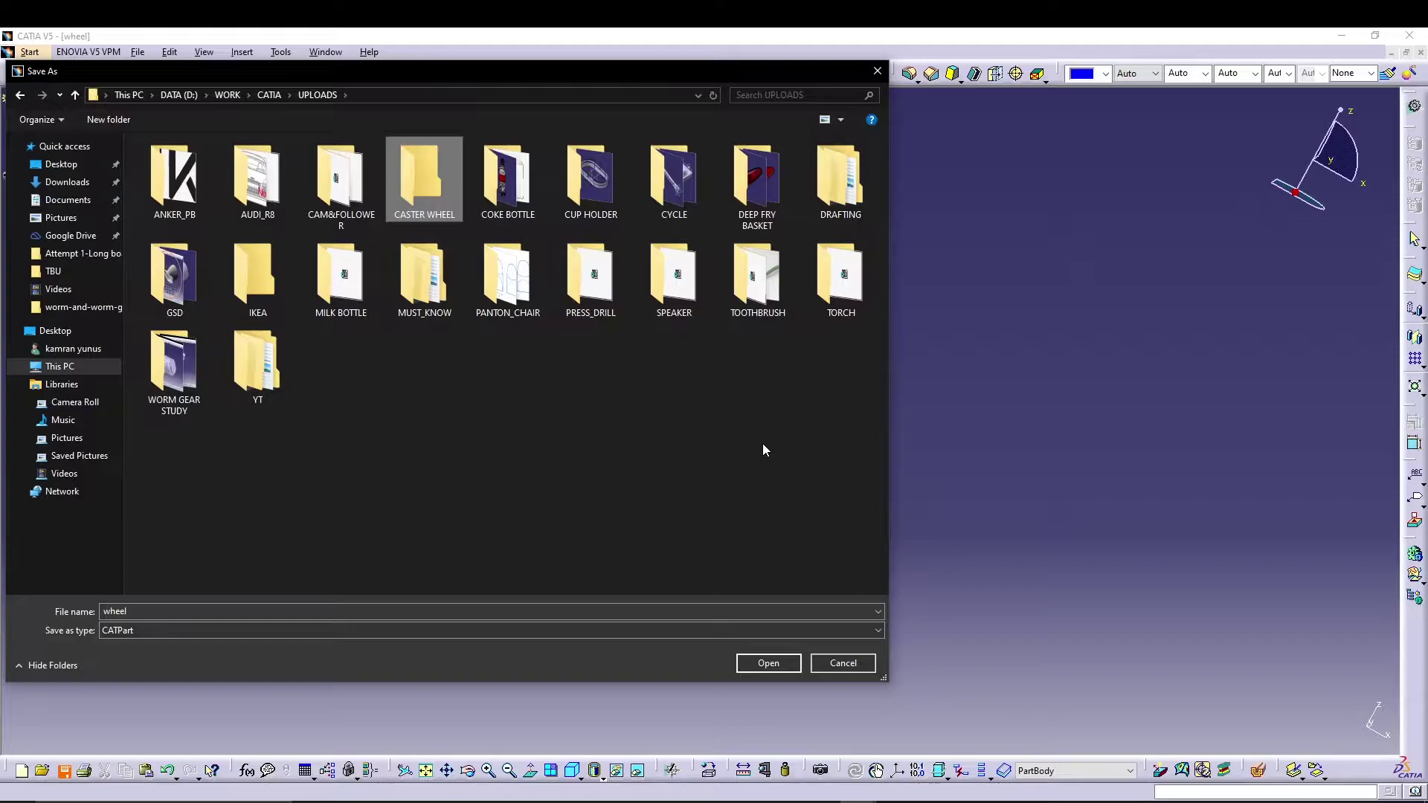
double_click(441, 201)
left_click(766, 661)
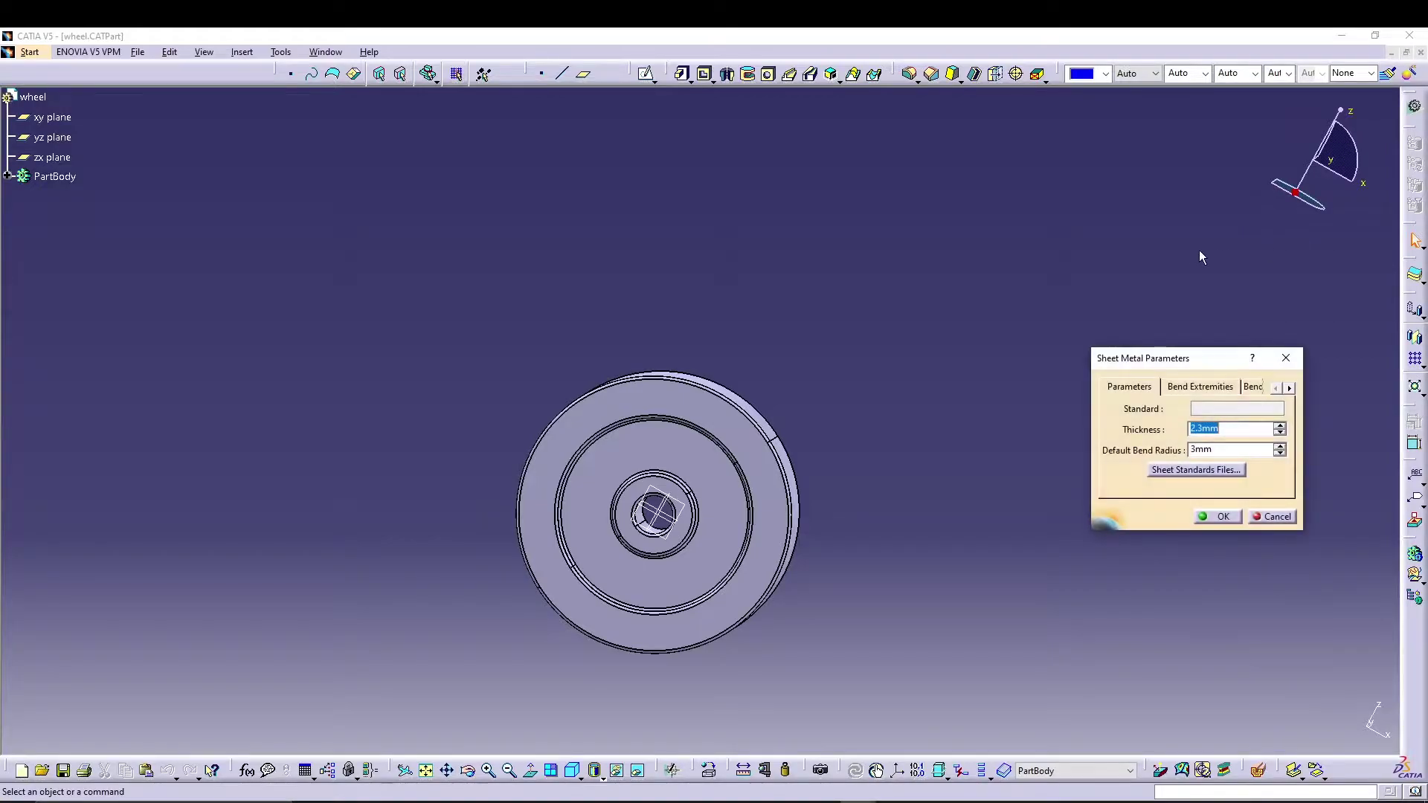
Close the wheel part and create a new Generative Sheetmetal Design part named BRACKET.
key("Escape")
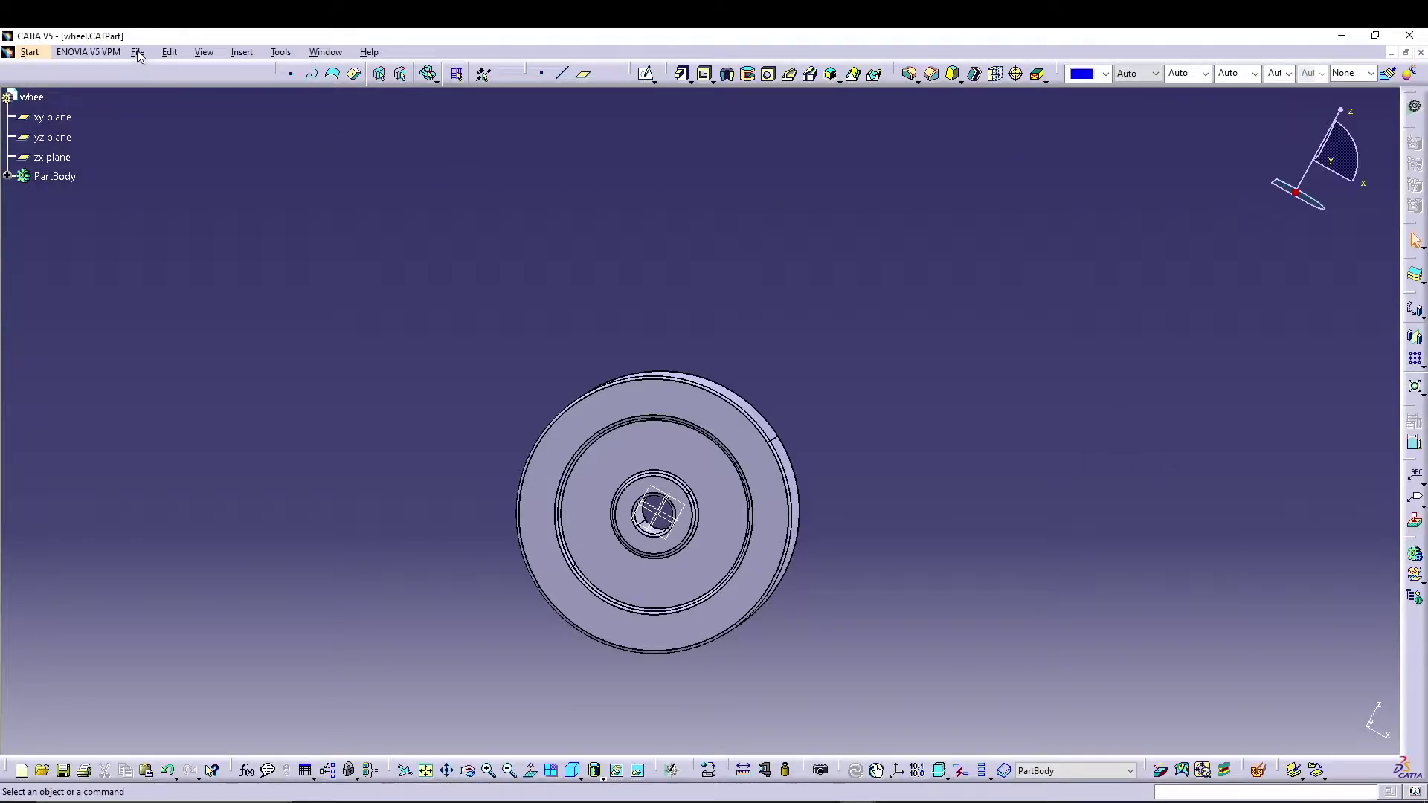
left_click(1421, 52)
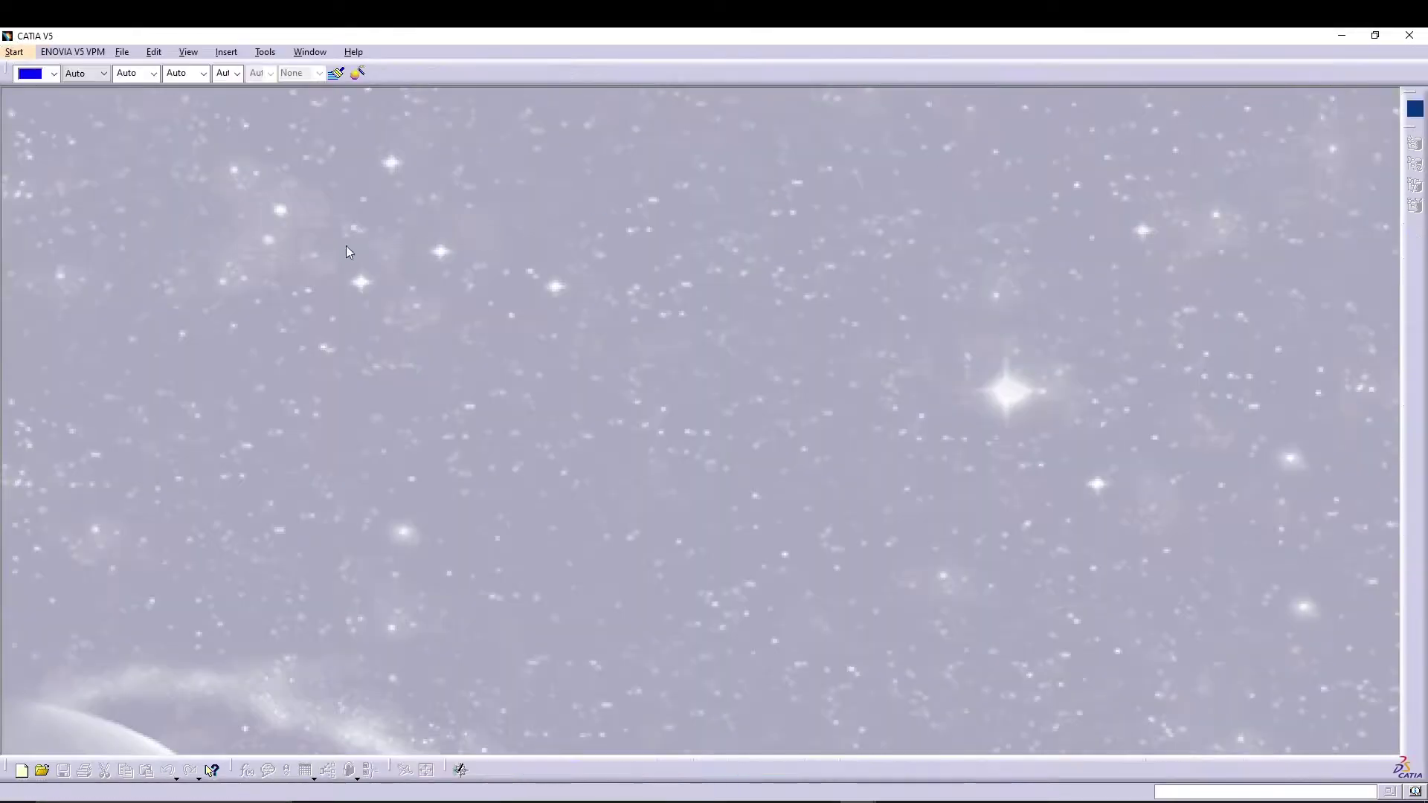
left_click(14, 52)
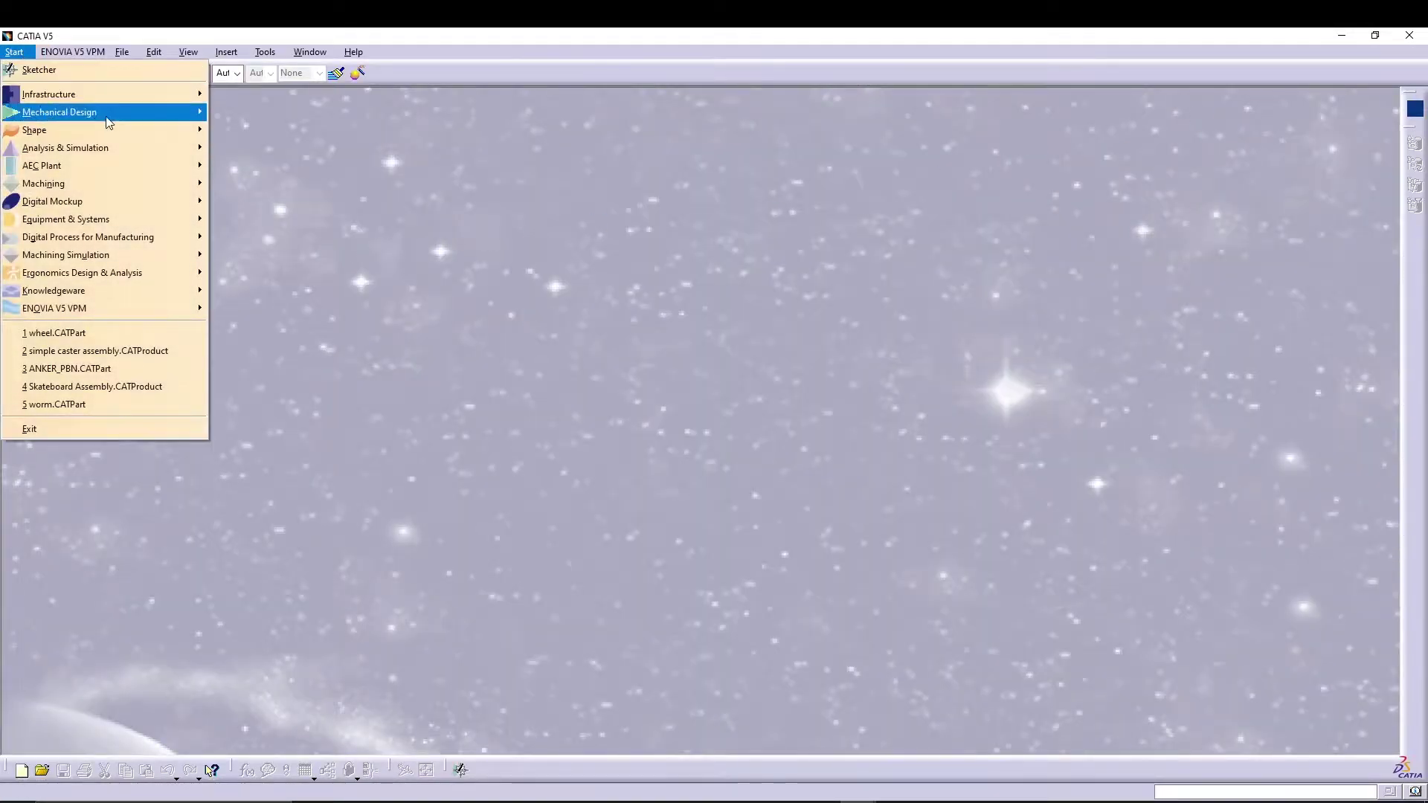
mouse_move(135, 118)
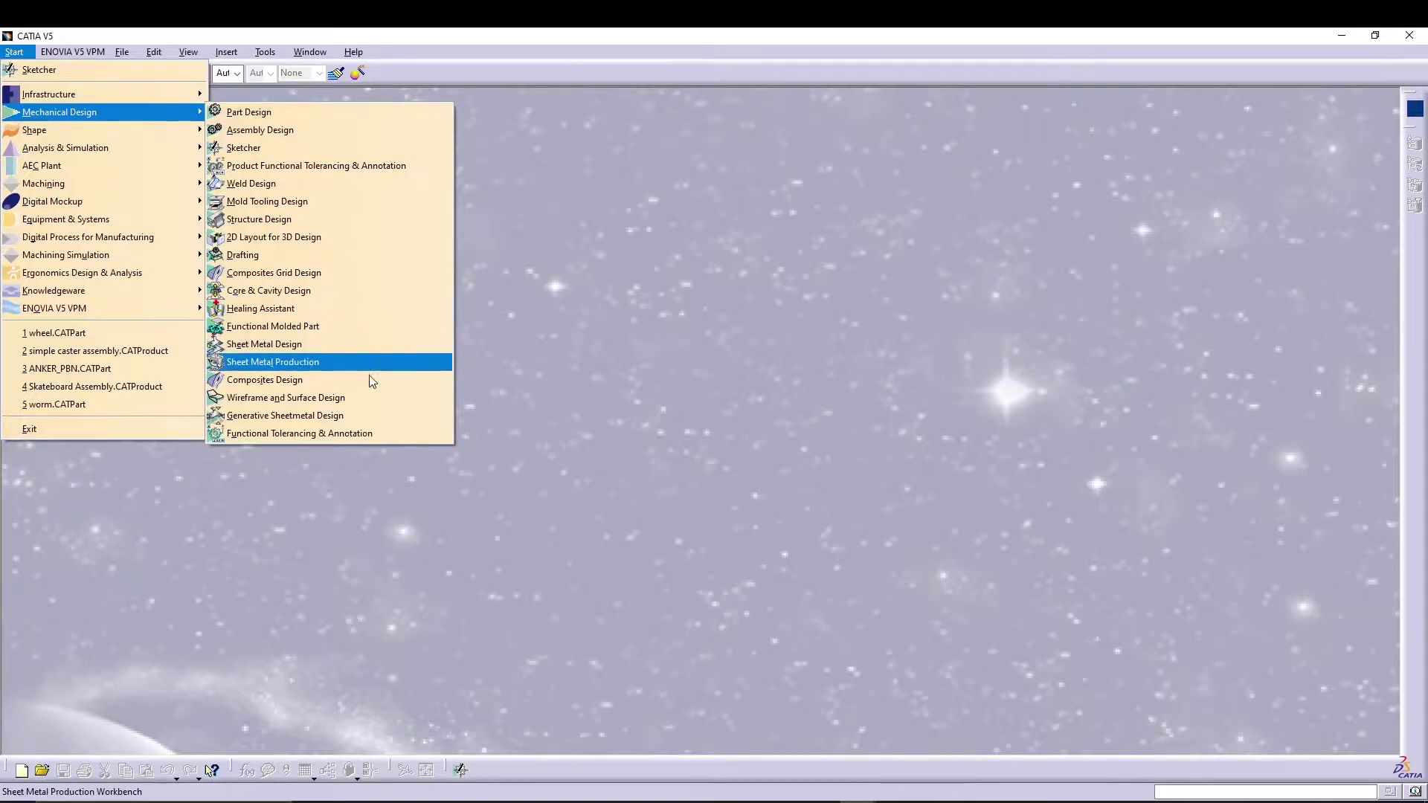
left_click(367, 414)
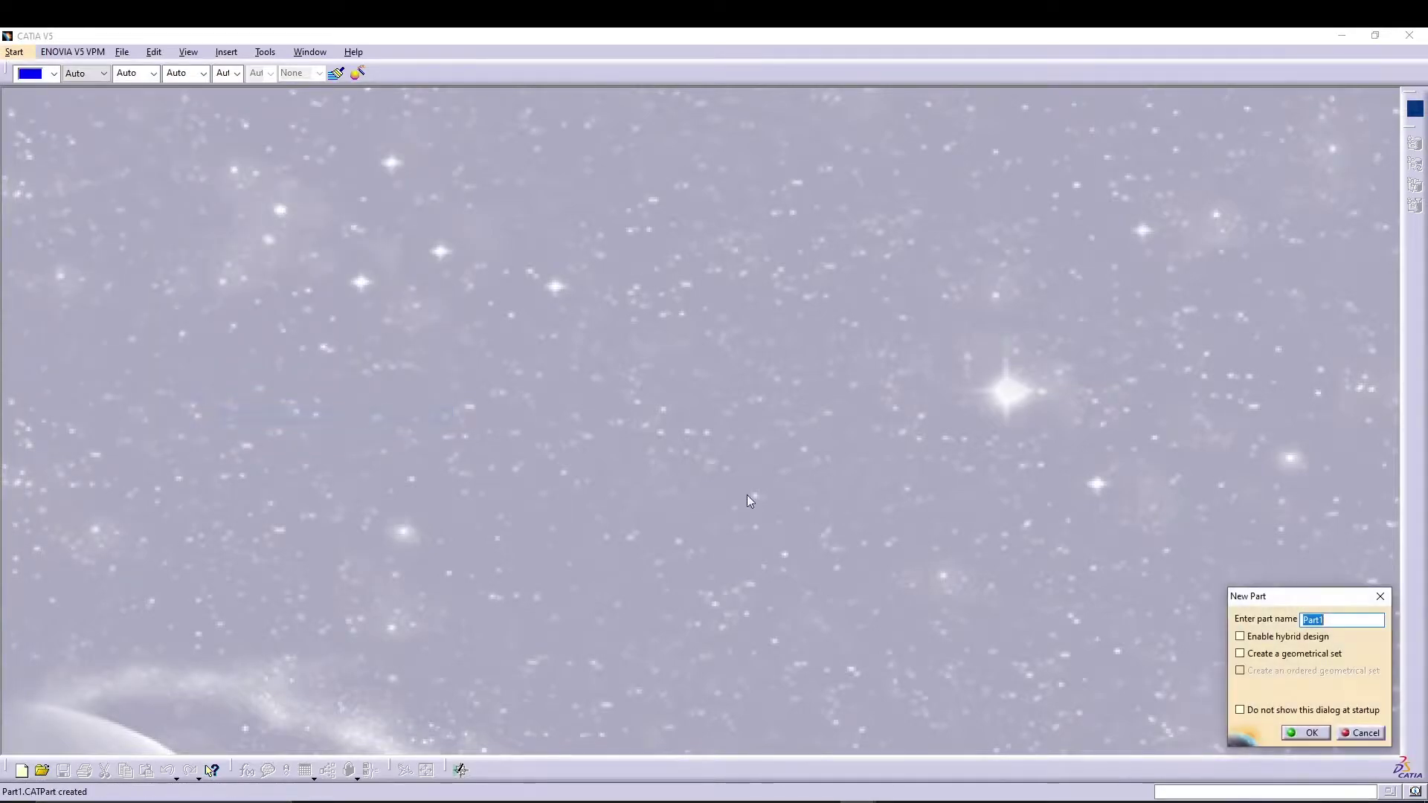
type("BRACKE")
left_click(1303, 732)
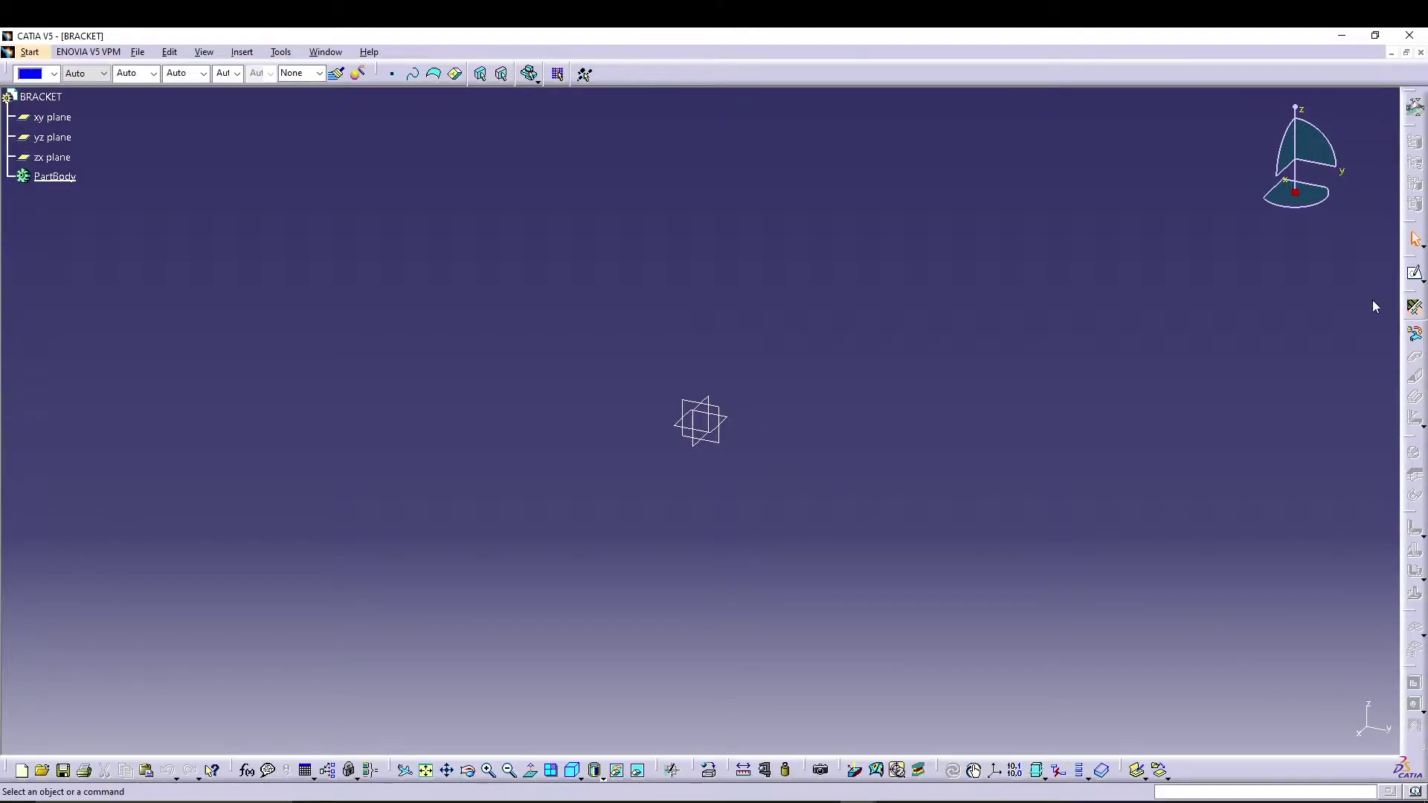
Define the sheet metal parameters with a thickness of 2.3 mm and a default bend radius of 3 mm.
left_click(1414, 306)
type("2.3")
key("Tab")
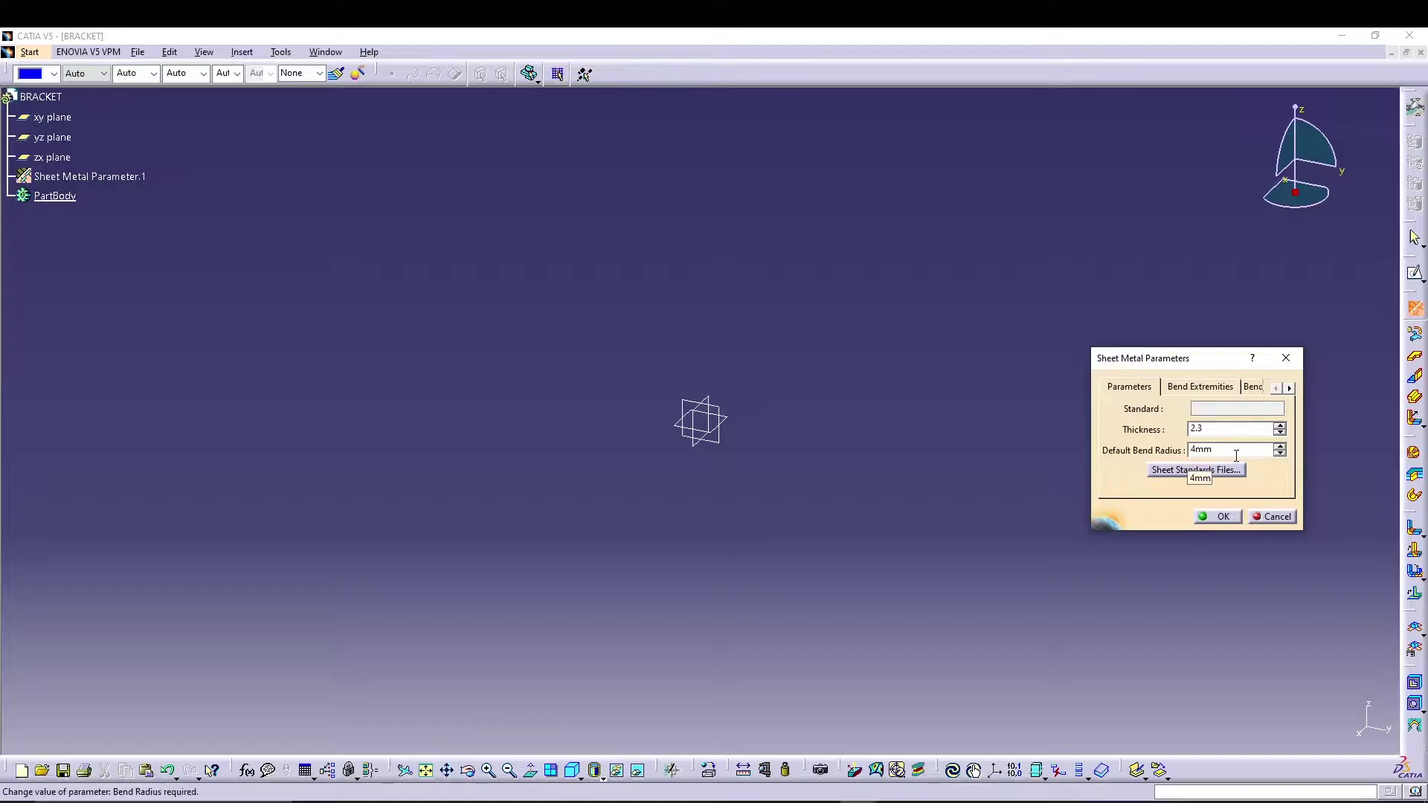
type("3")
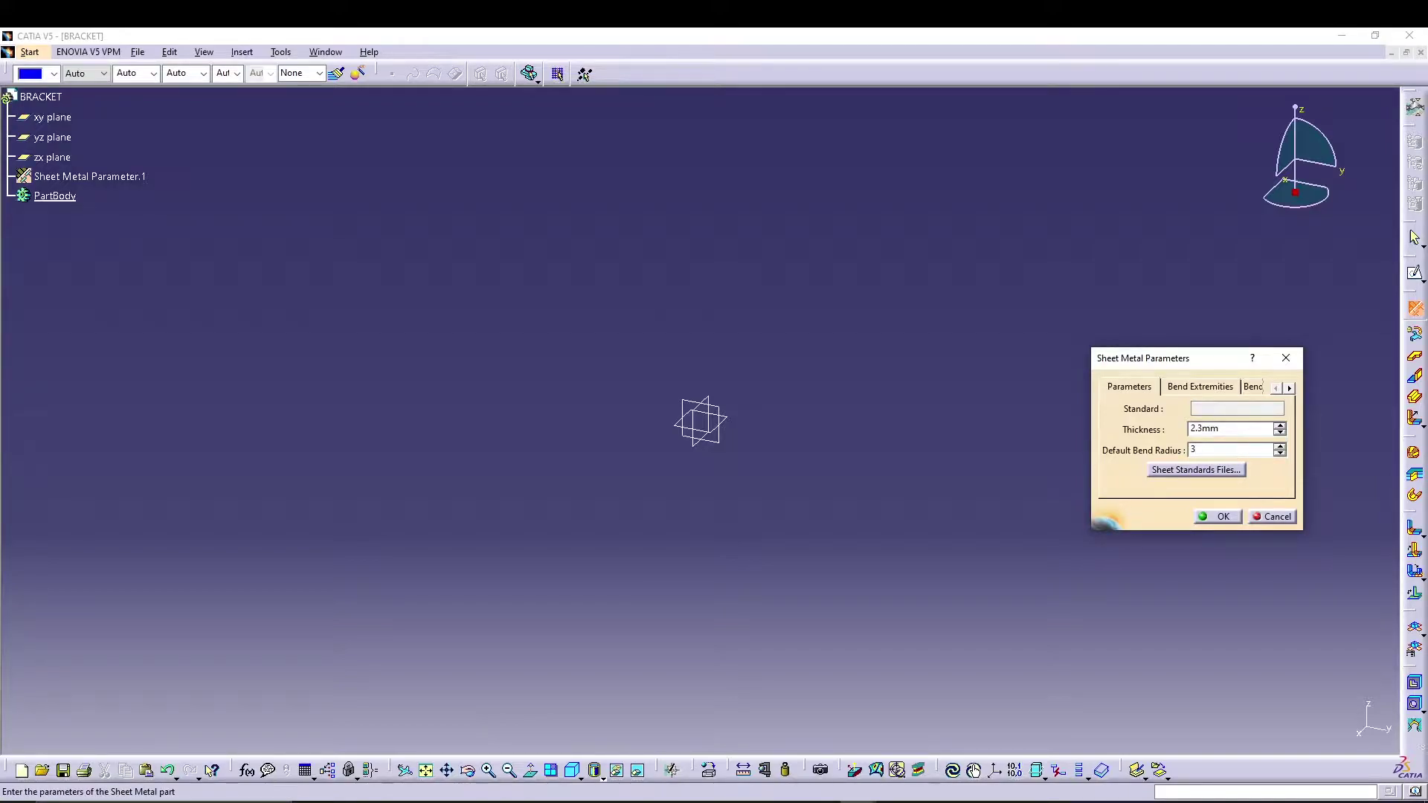
key("Return")
left_click(1207, 388)
left_click(1253, 389)
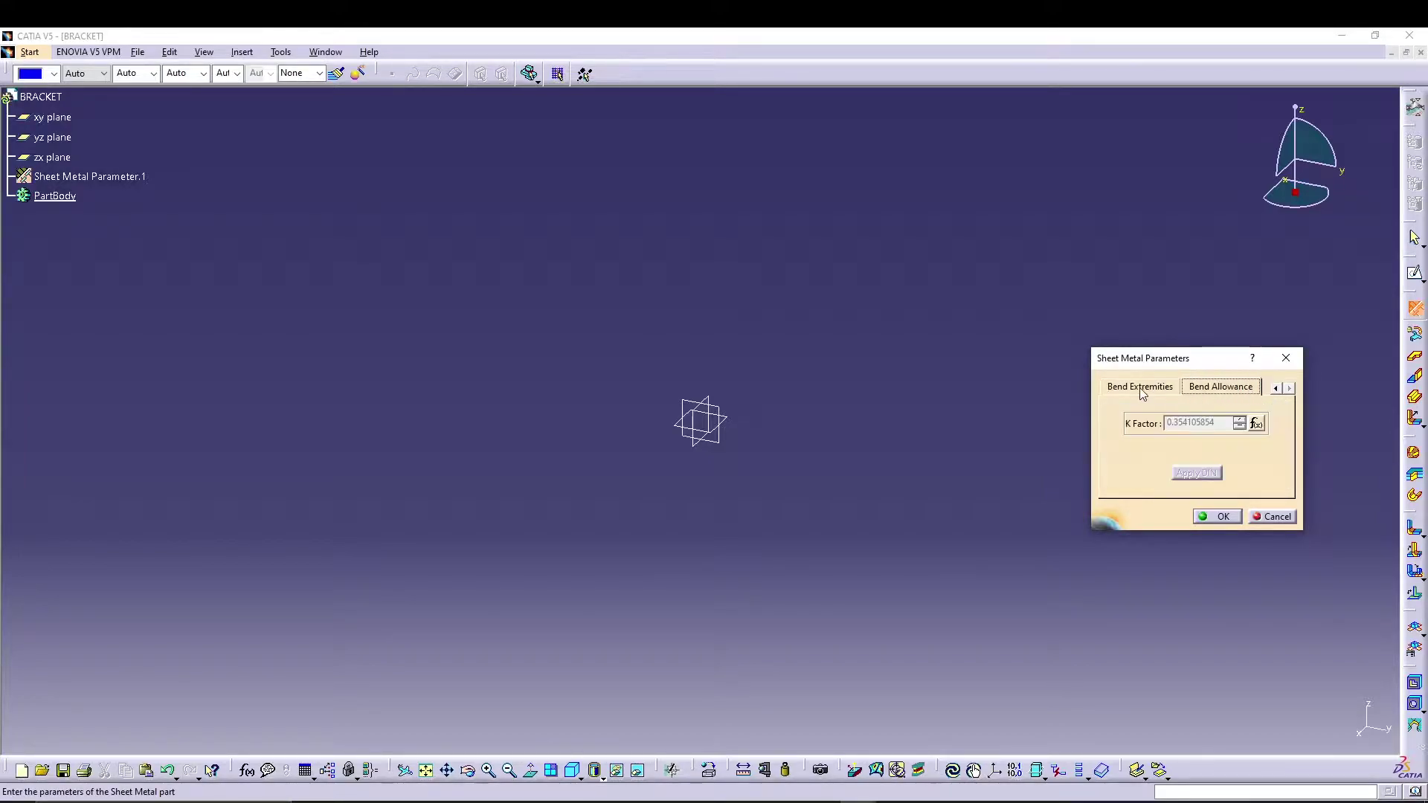
left_click(1199, 514)
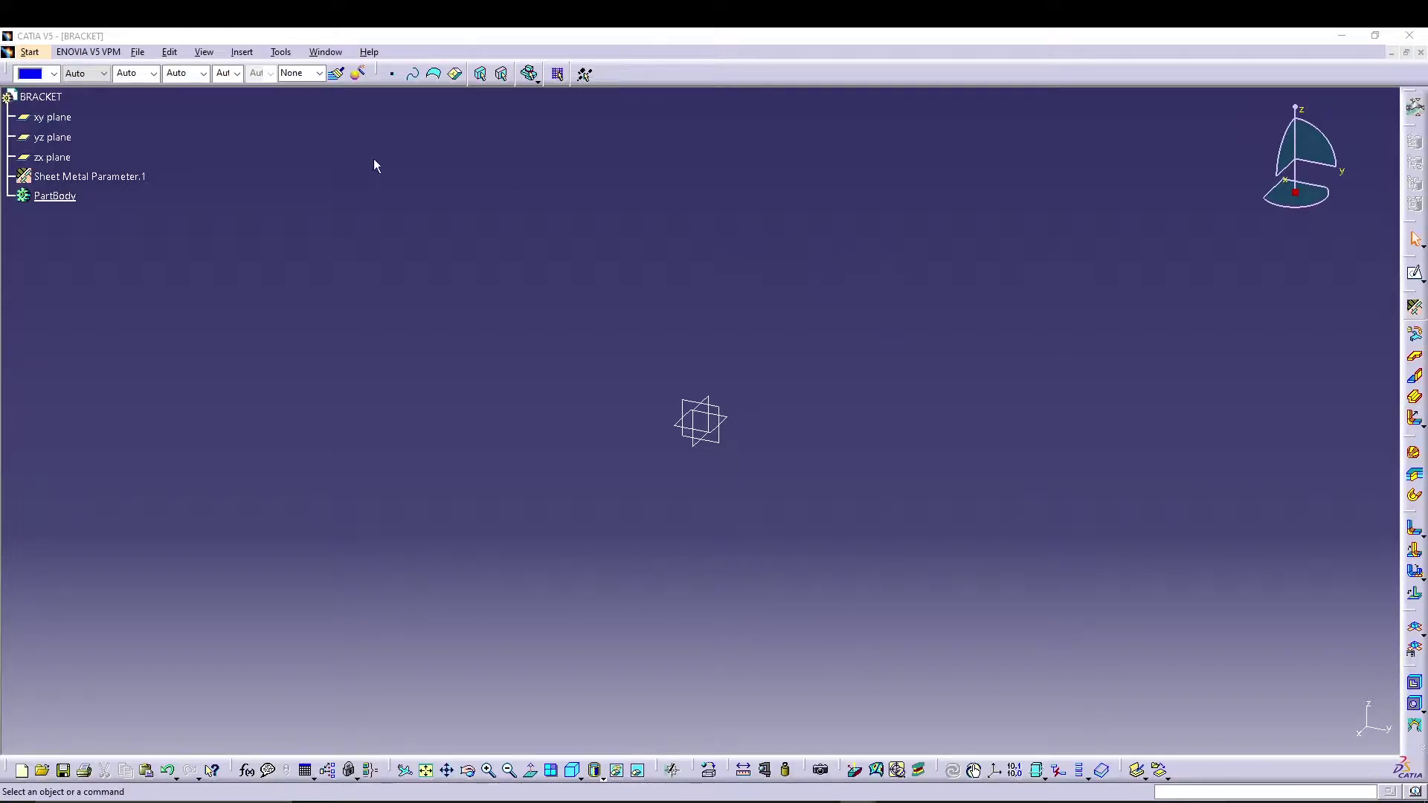
Sketch an open three-sided profile on the yz plane, about 59 mm wide and 109 mm tall, with both legs ending on the horizontal axis.
left_click(47, 136)
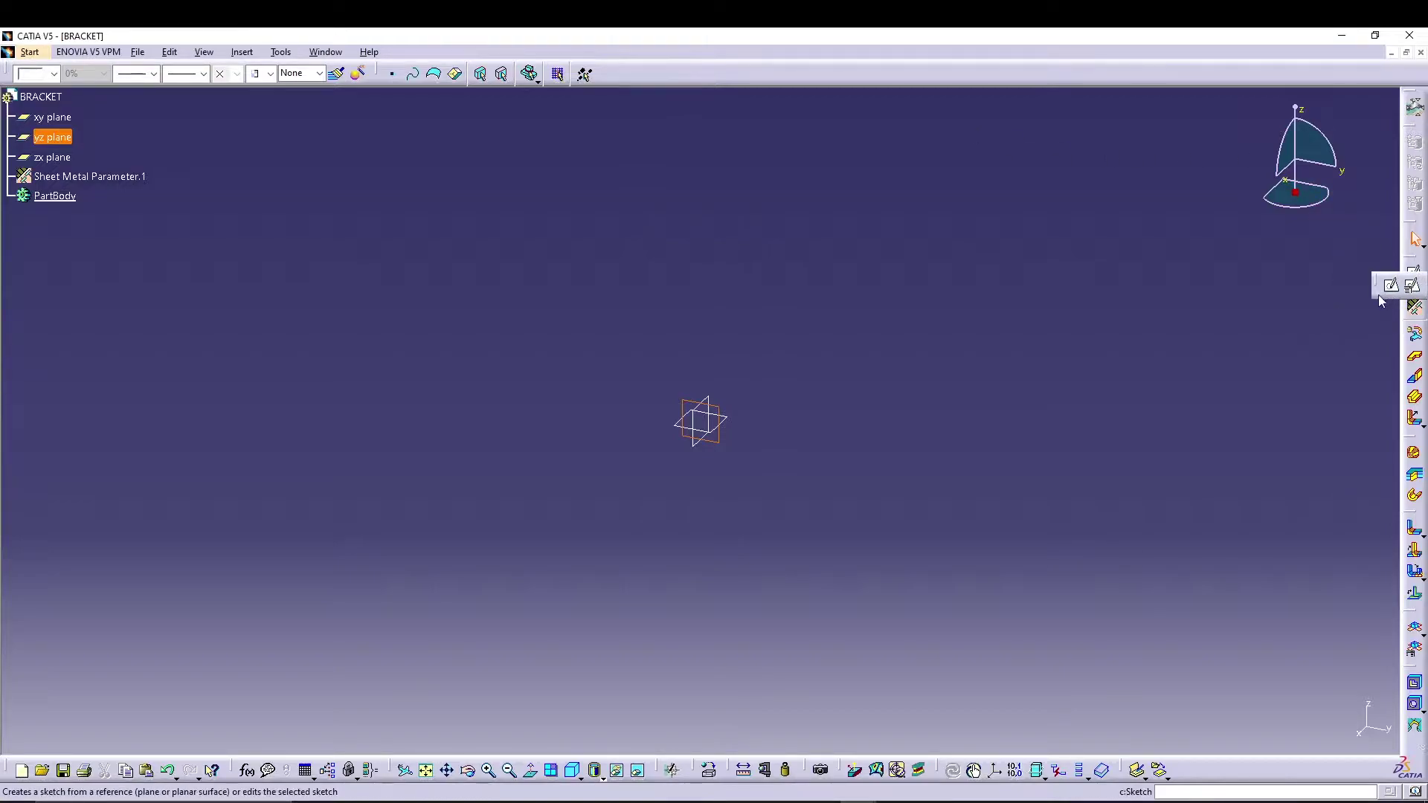
left_click(1413, 274)
left_click(931, 74)
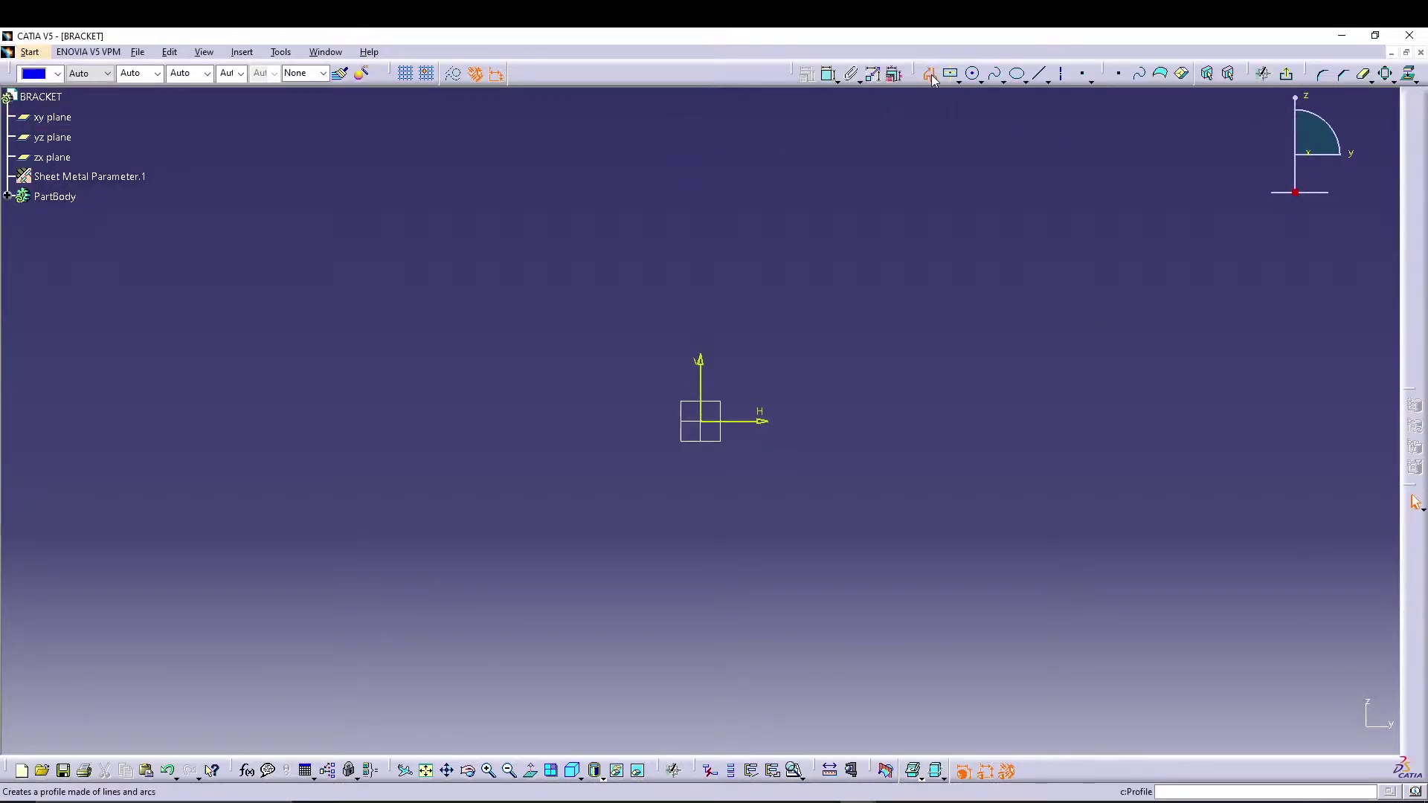
left_click(637, 420)
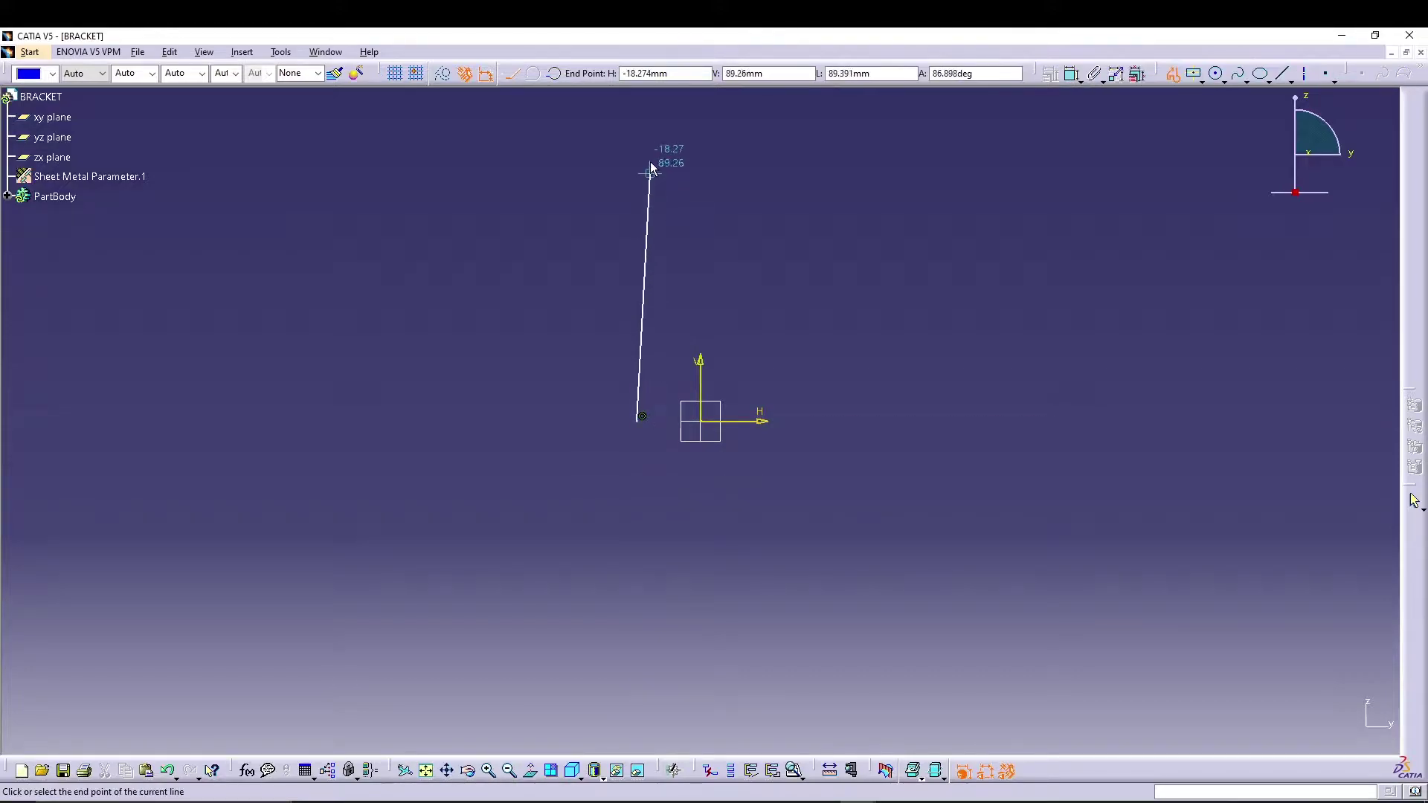
left_click(637, 118)
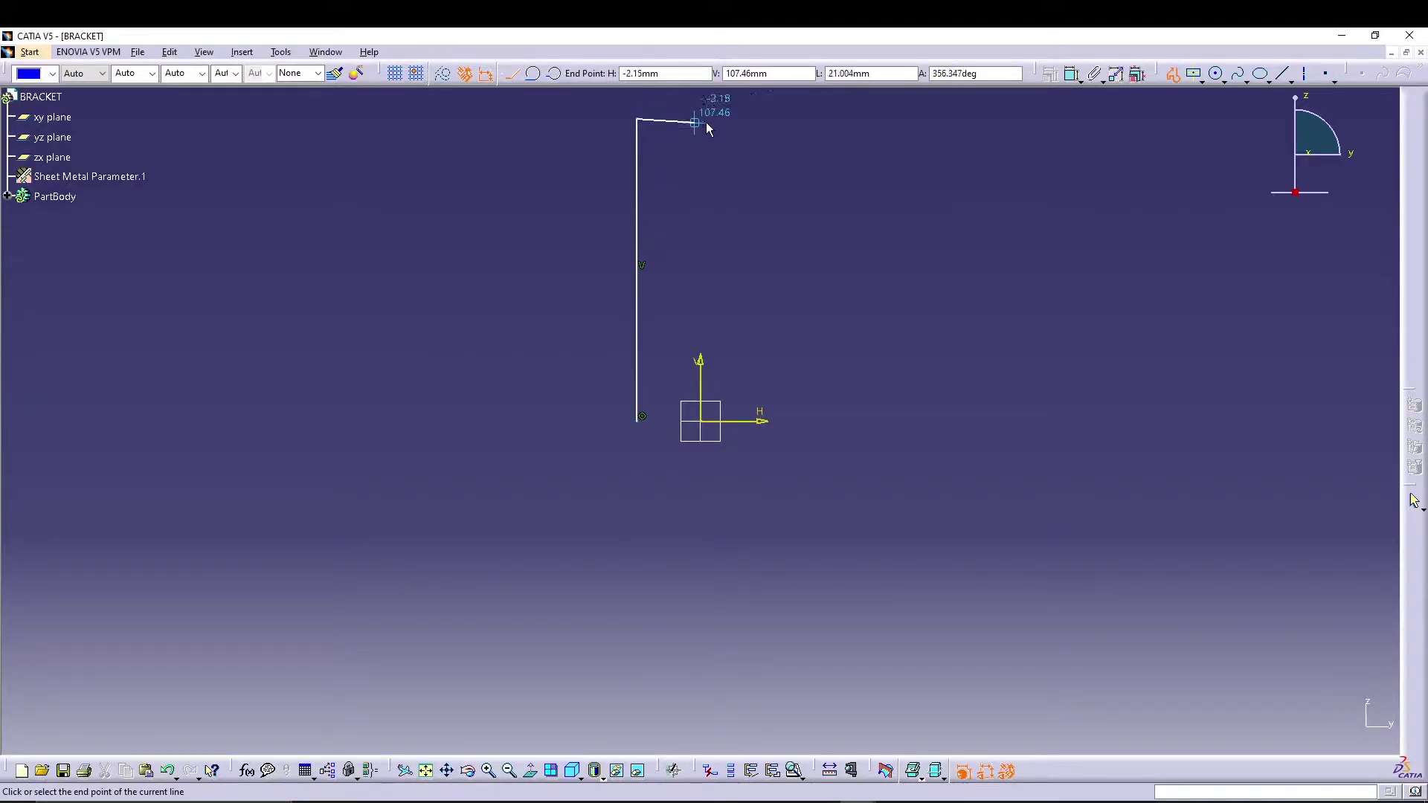
left_click(800, 119)
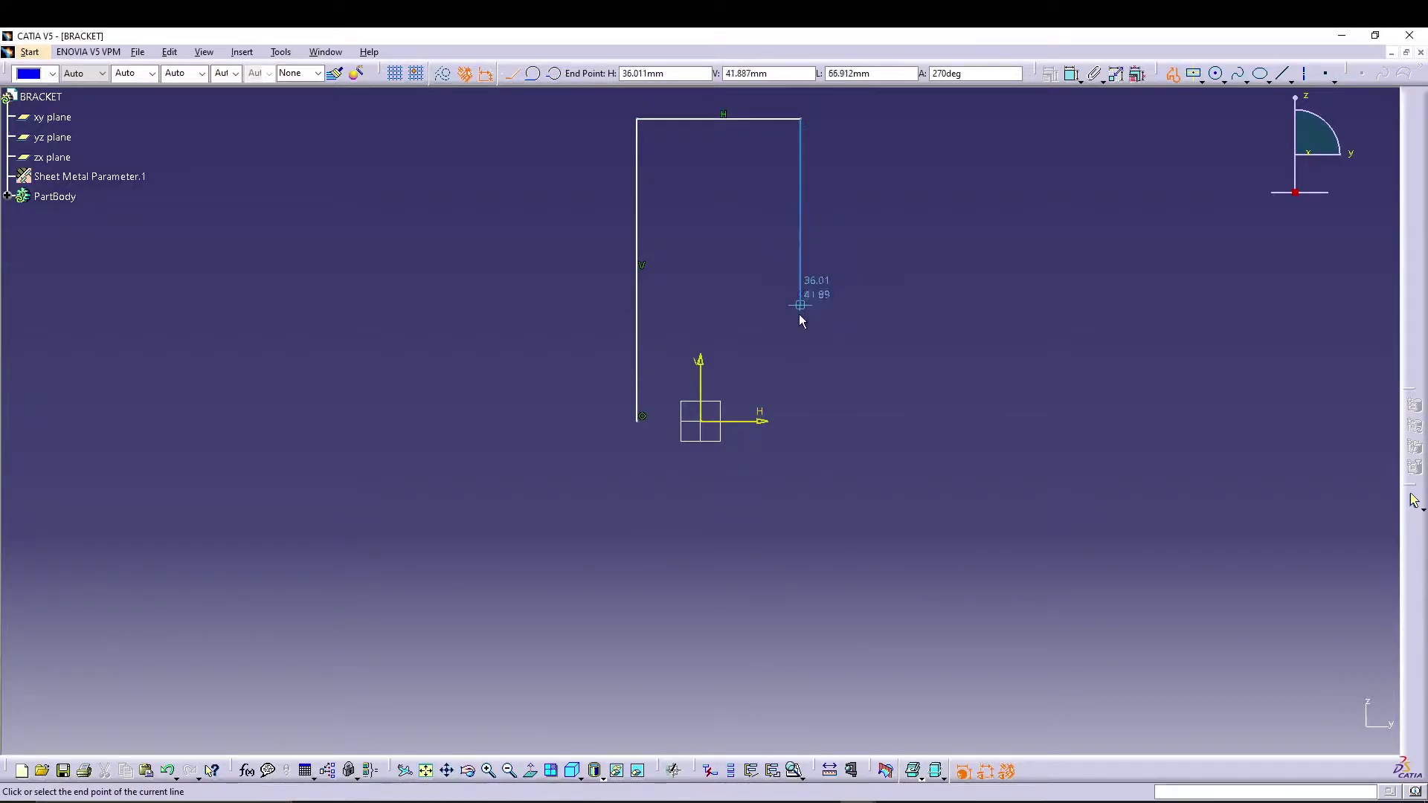
left_click(800, 421)
key("Escape")
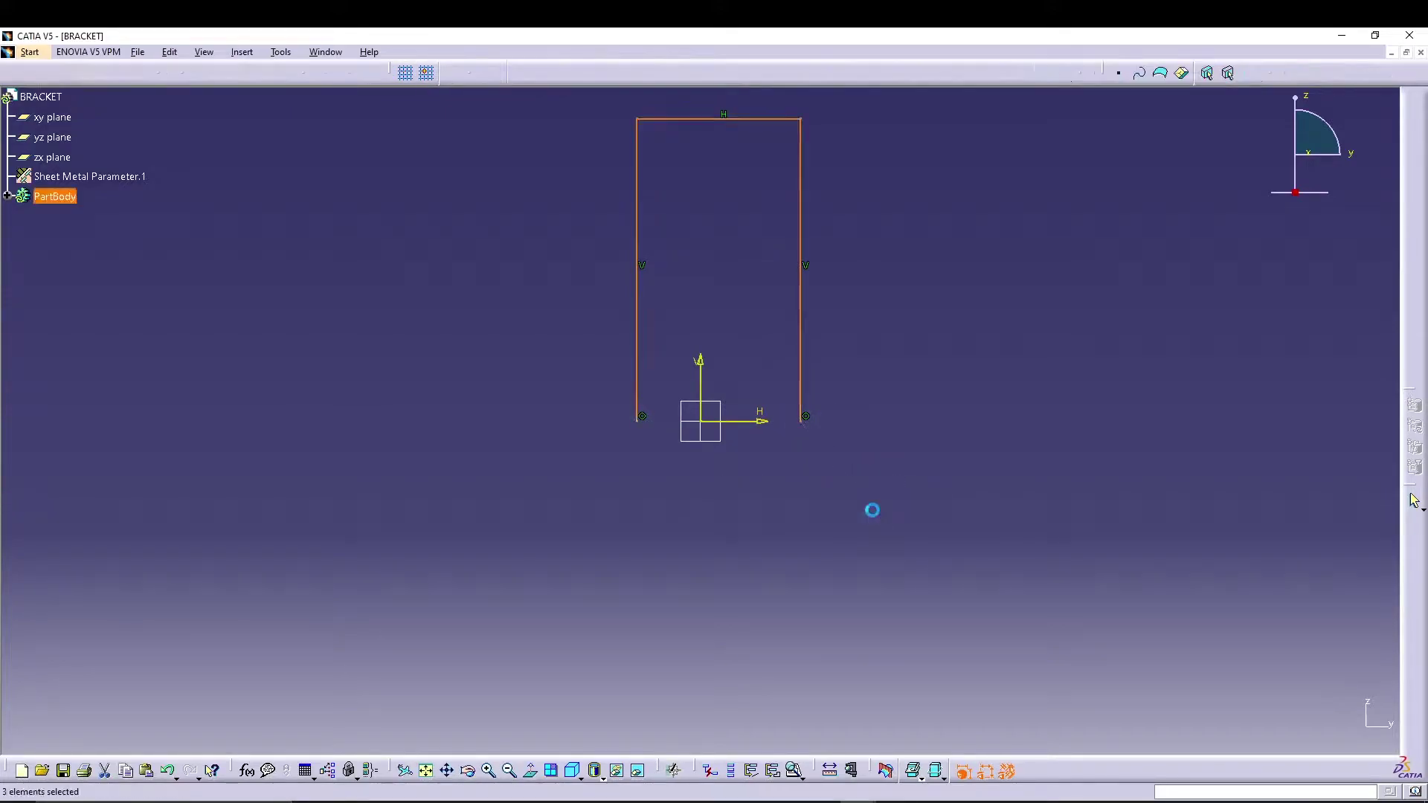
left_click(874, 131)
Dimension the profile's top line and set its length to 28 mm.
left_click(829, 73)
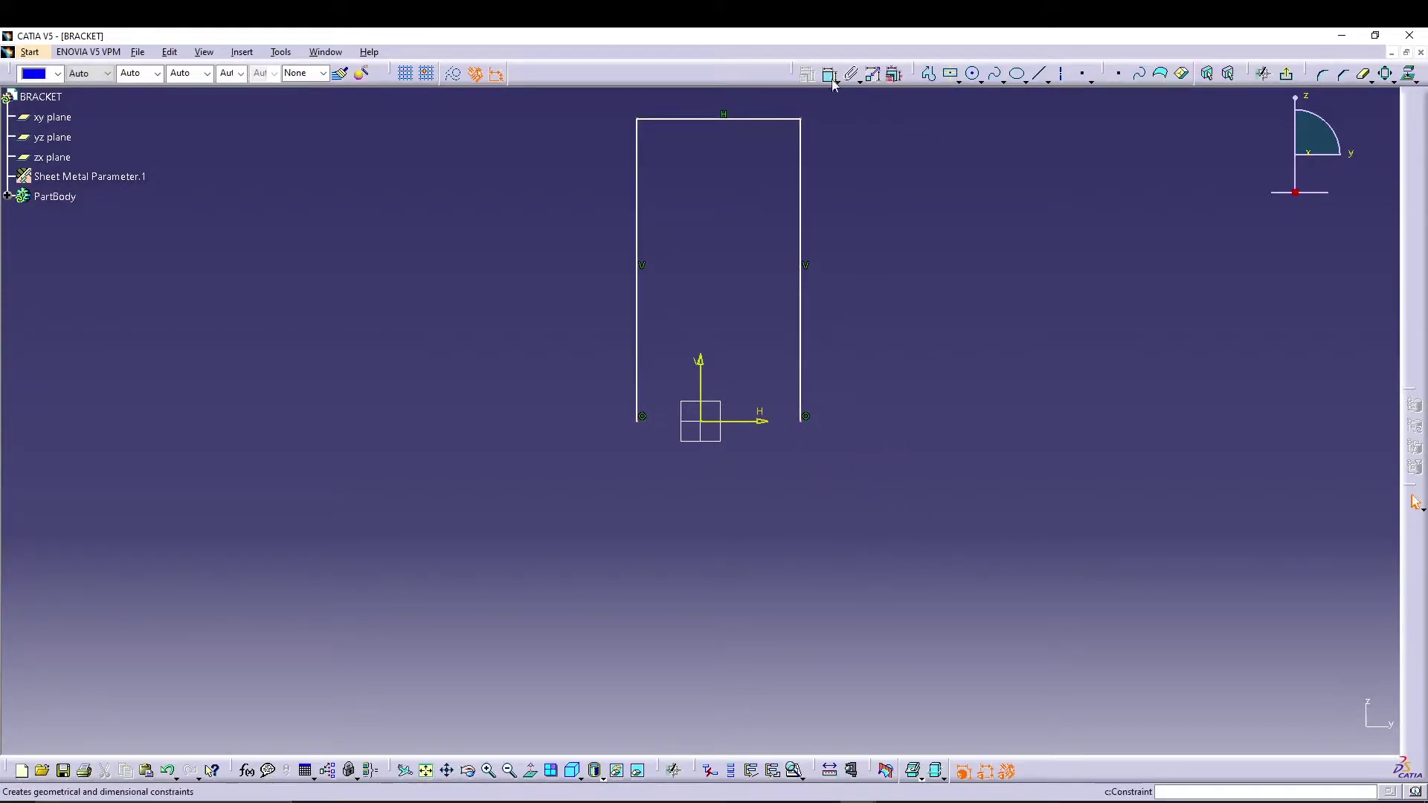
left_click(723, 119)
left_click(723, 102)
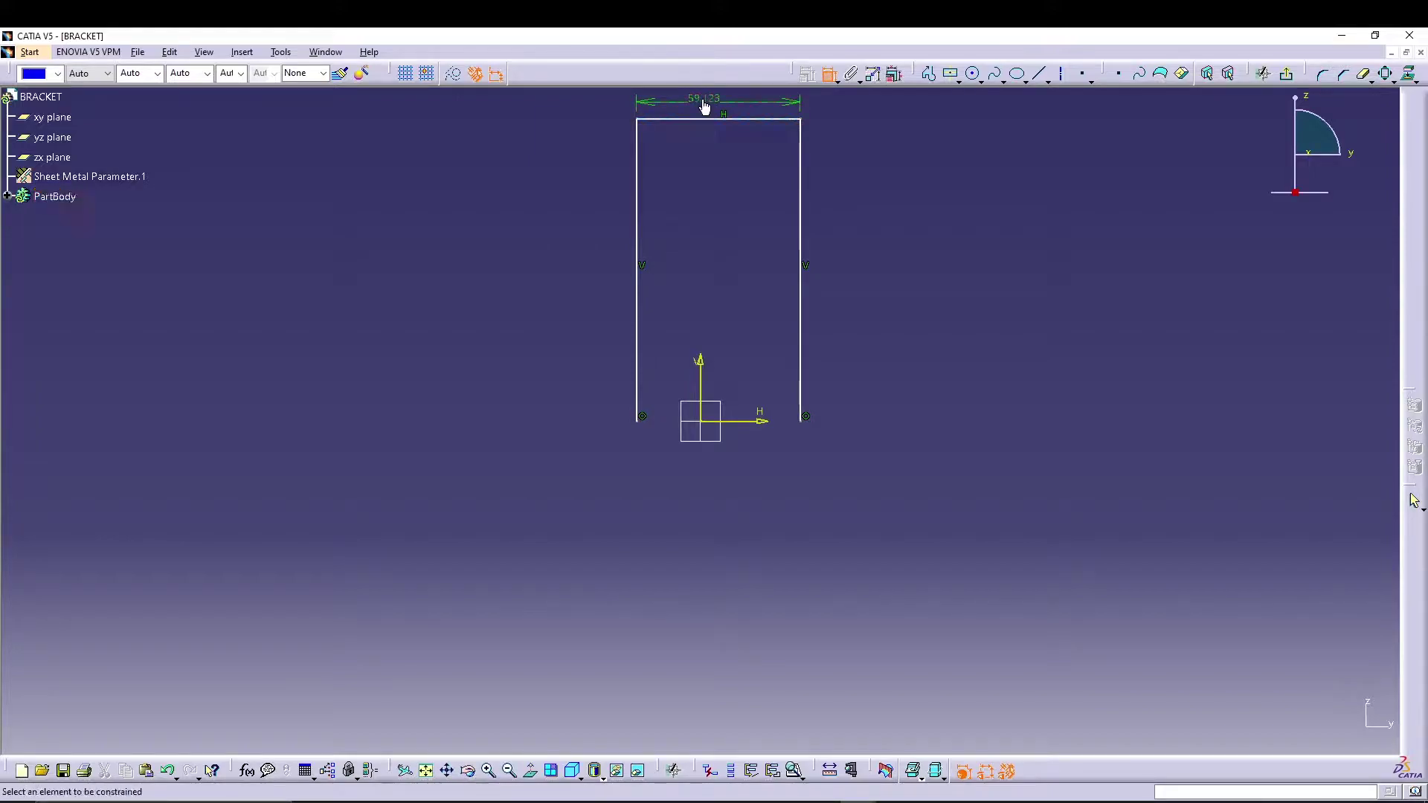
double_click(723, 104)
type("28")
key("Return")
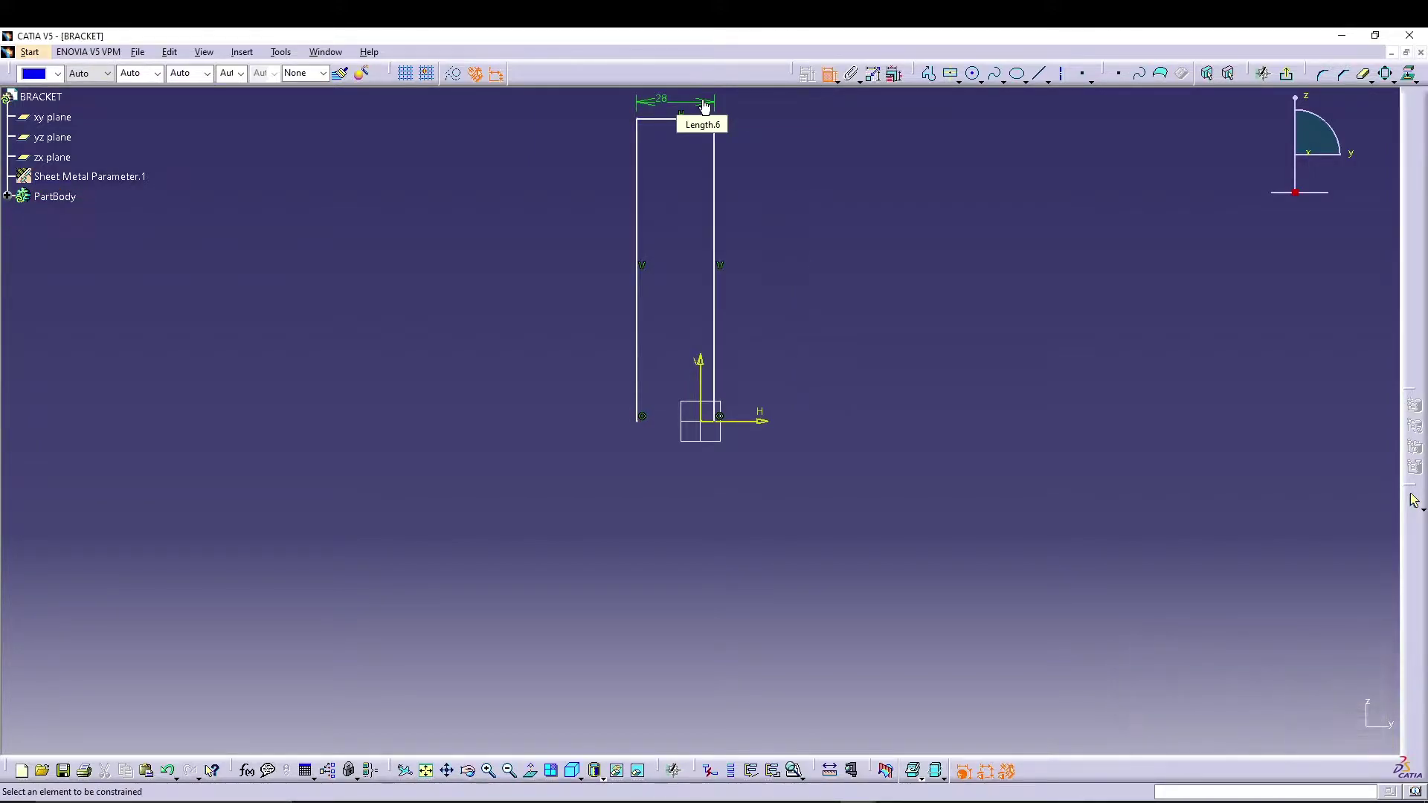
Dimension the vertical leg of the profile and set its length to 67.75 mm.
left_click(717, 147)
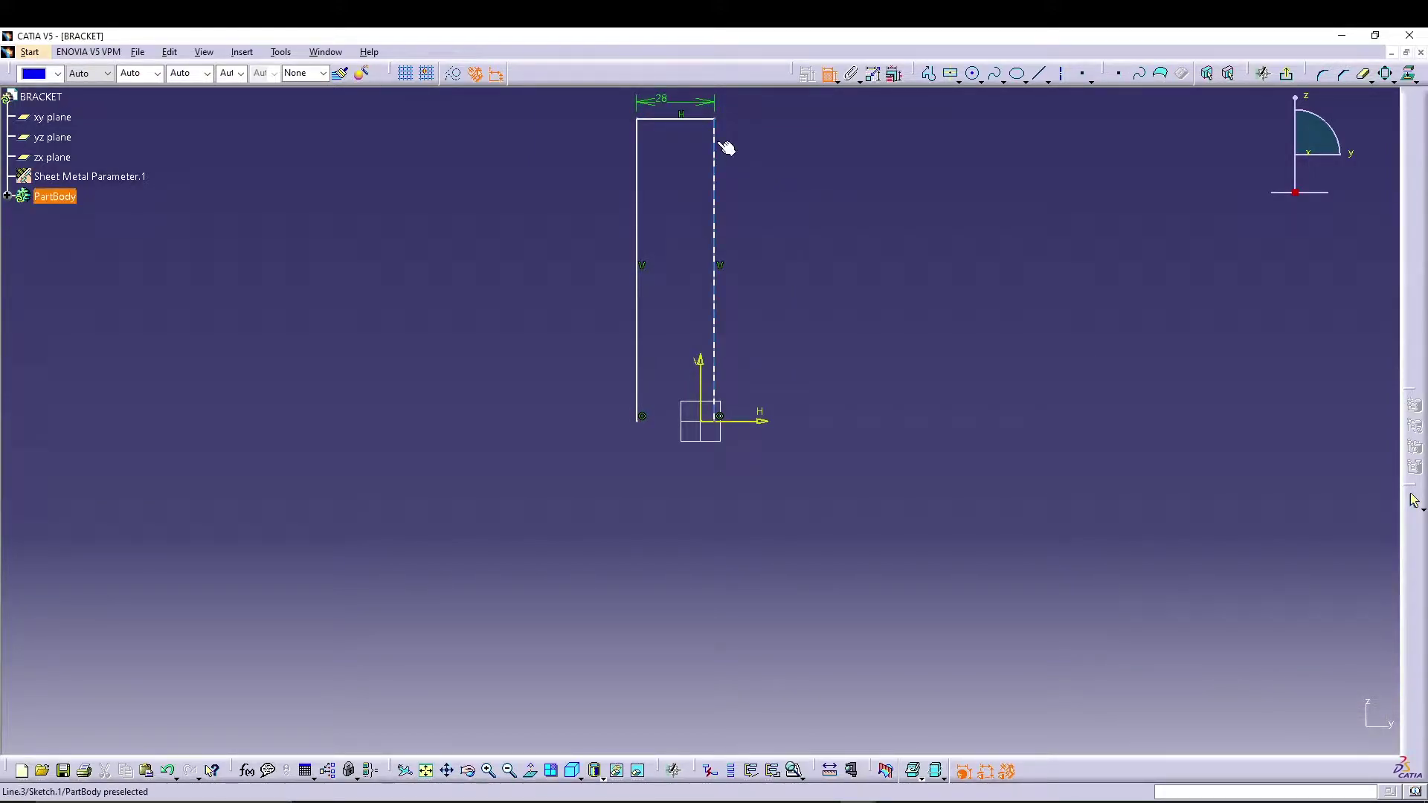
left_click(760, 156)
double_click(760, 155)
type("67.75")
key("Return")
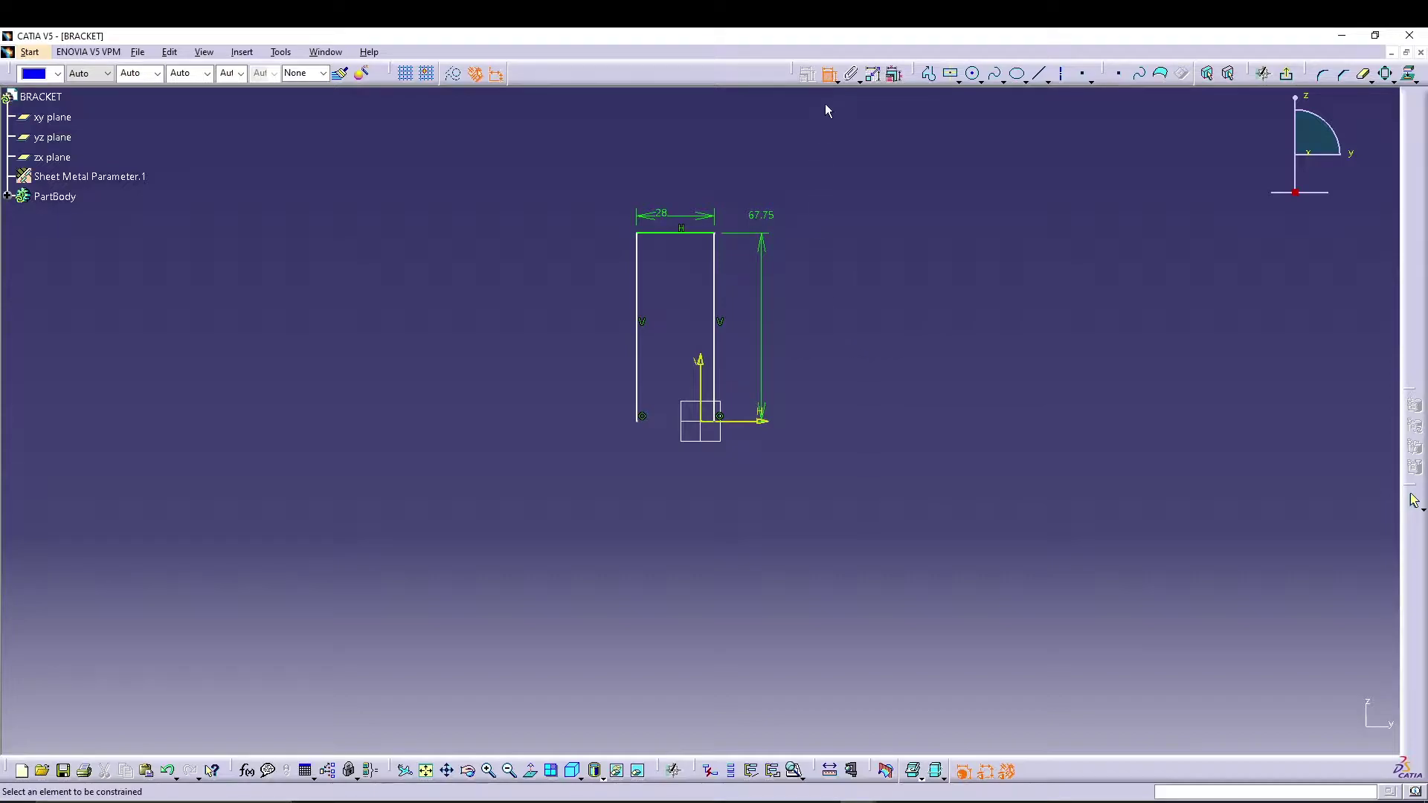
Constrain the two vertical legs symmetrically about the vertical axis and exit the sketch.
left_click(641, 306)
left_click(713, 277)
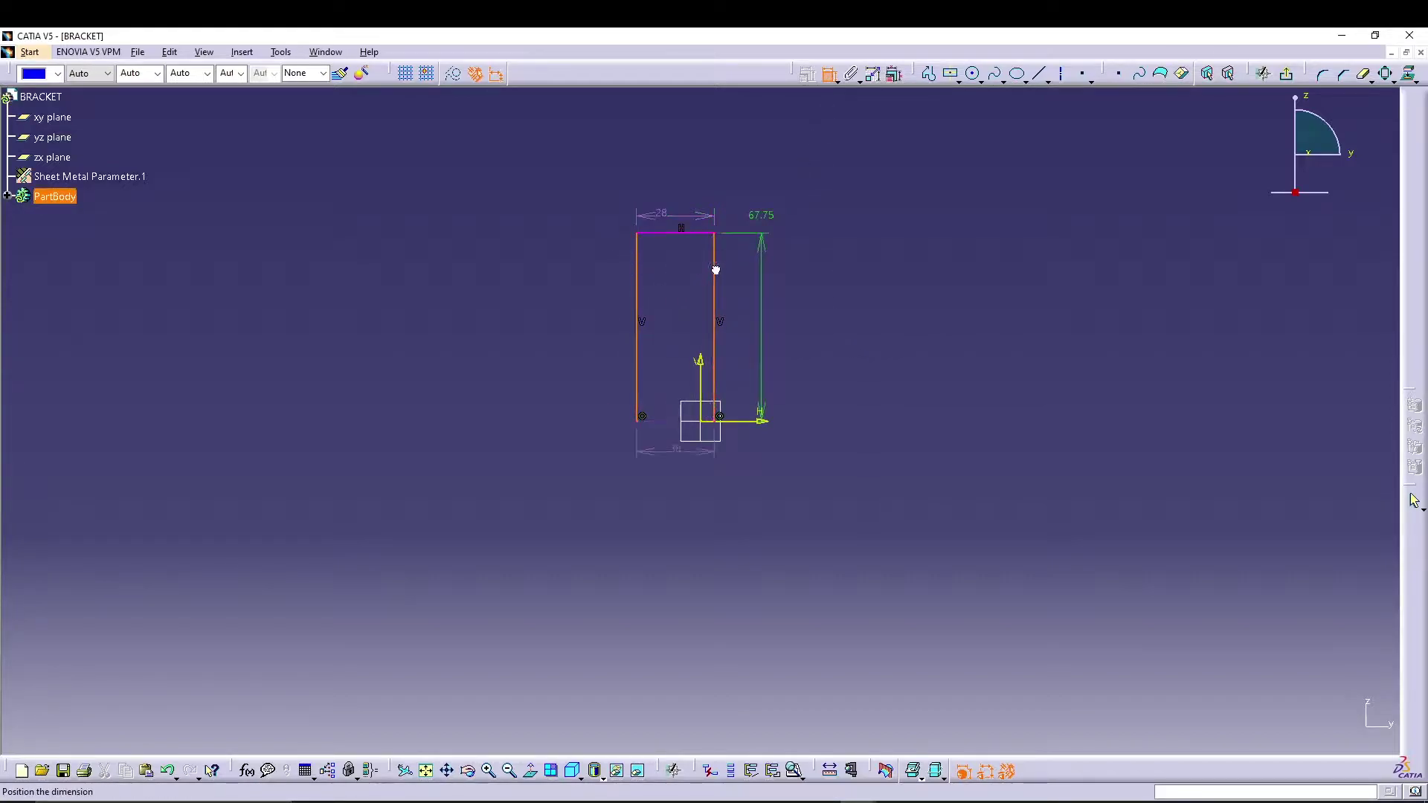
right_click(837, 308)
left_click(855, 443)
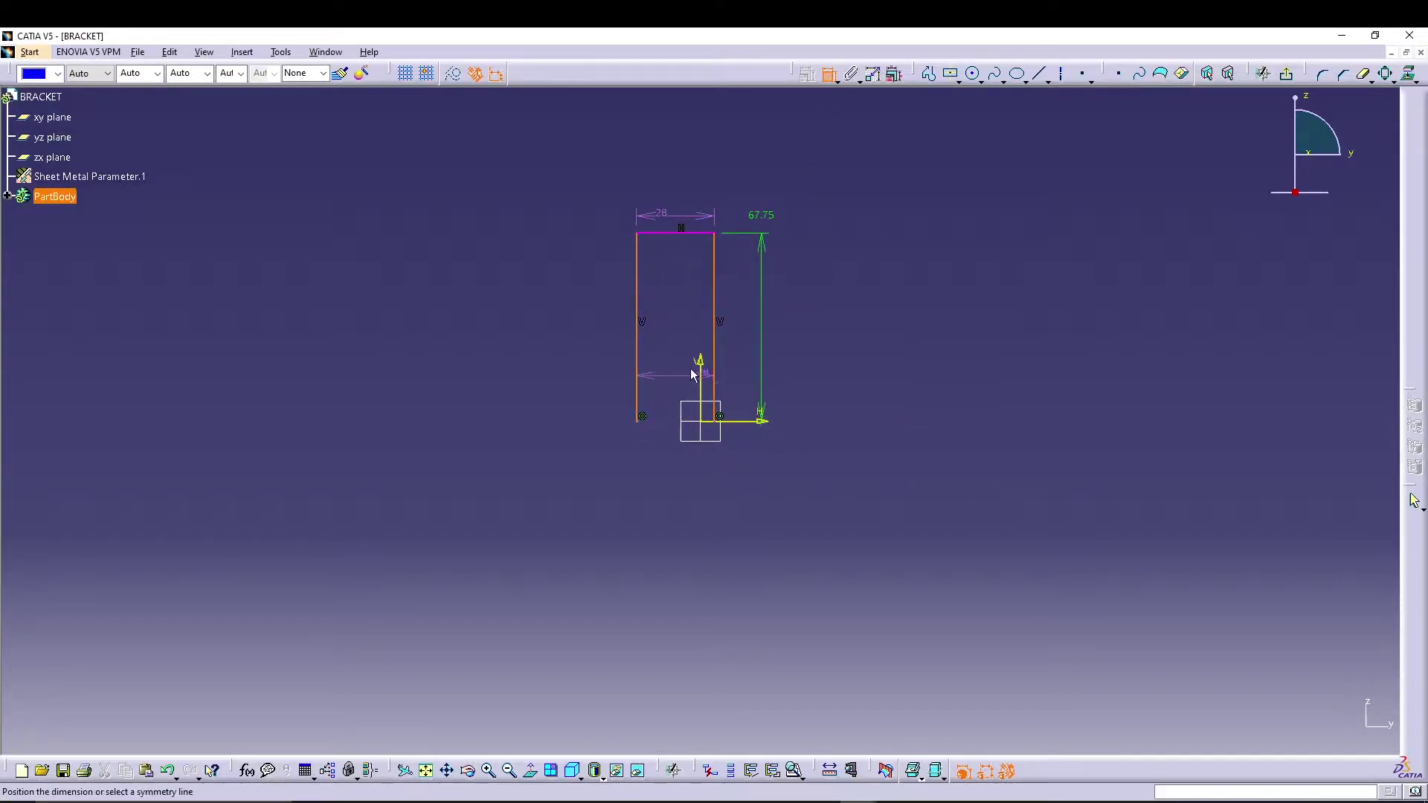
left_click(705, 357)
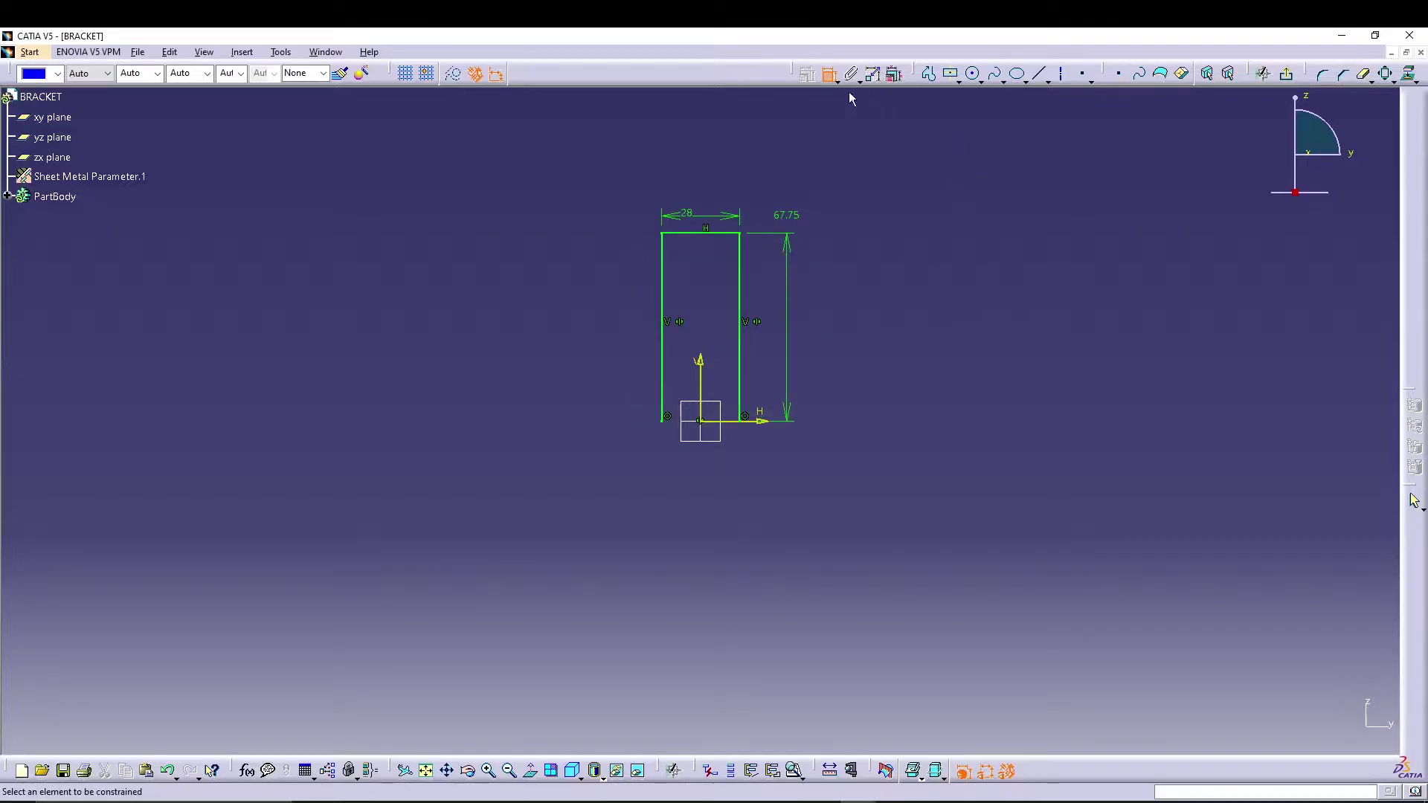
left_click(828, 73)
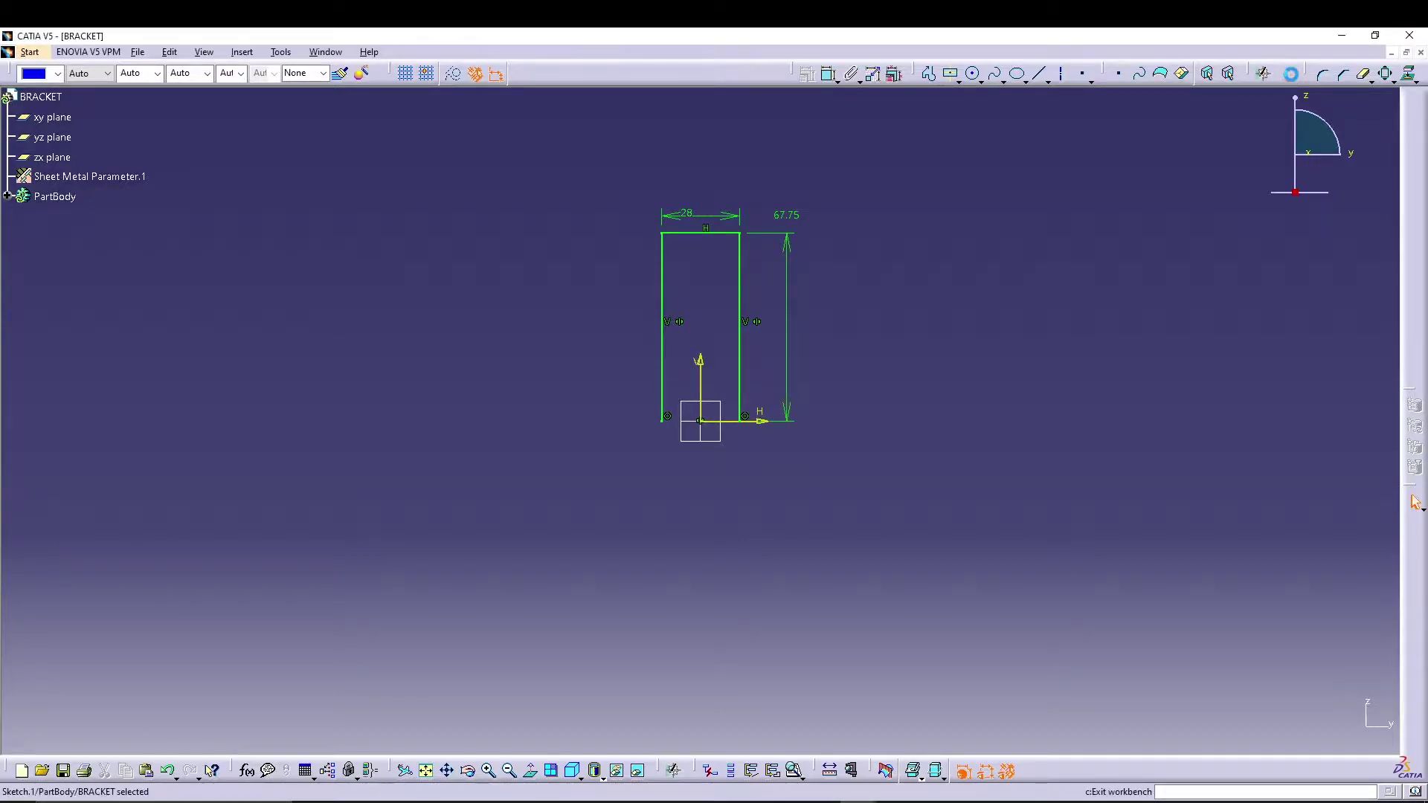
left_click(1413, 501)
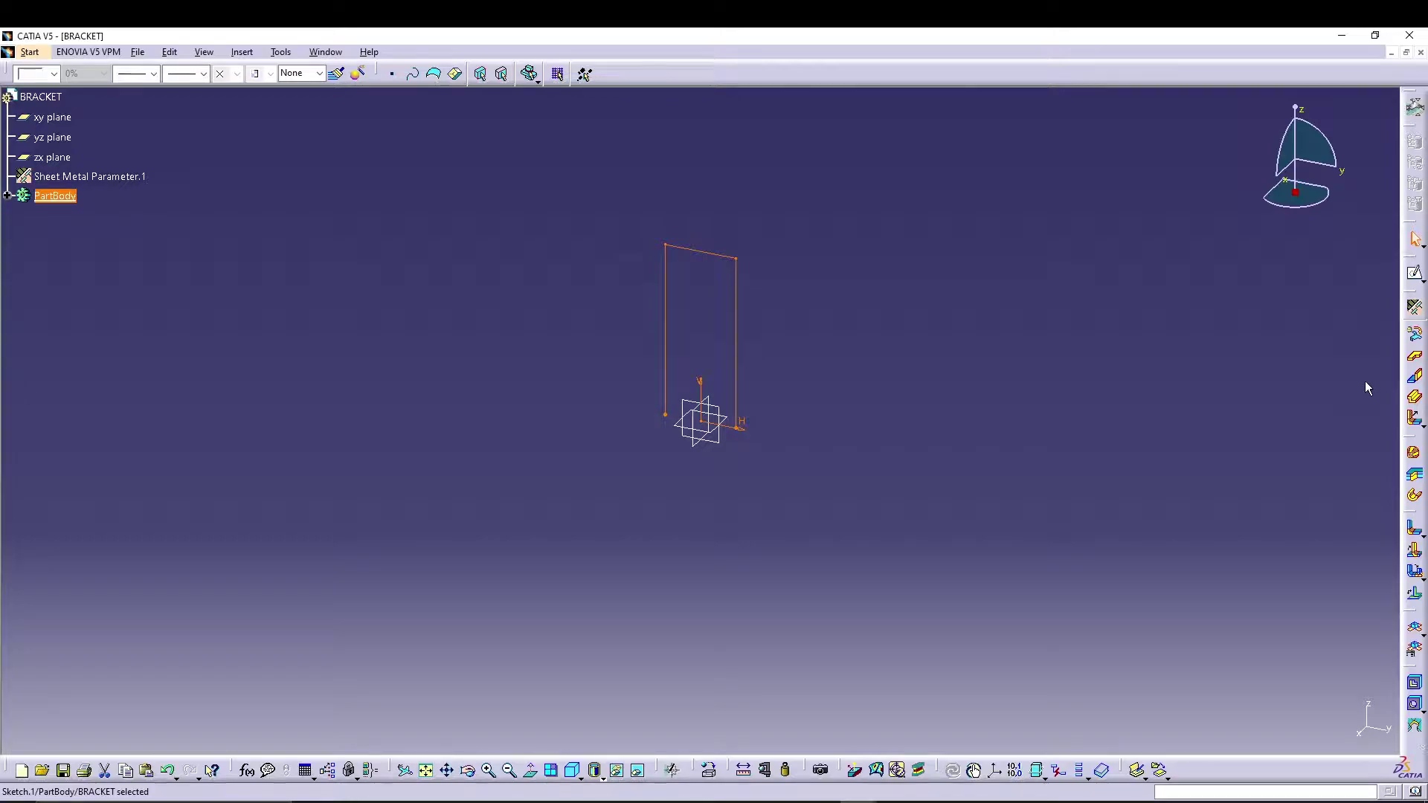
Extrude the profile as a sheet metal wall with Limit 1 at 44 mm, keeping automatic bends.
left_click(1415, 400)
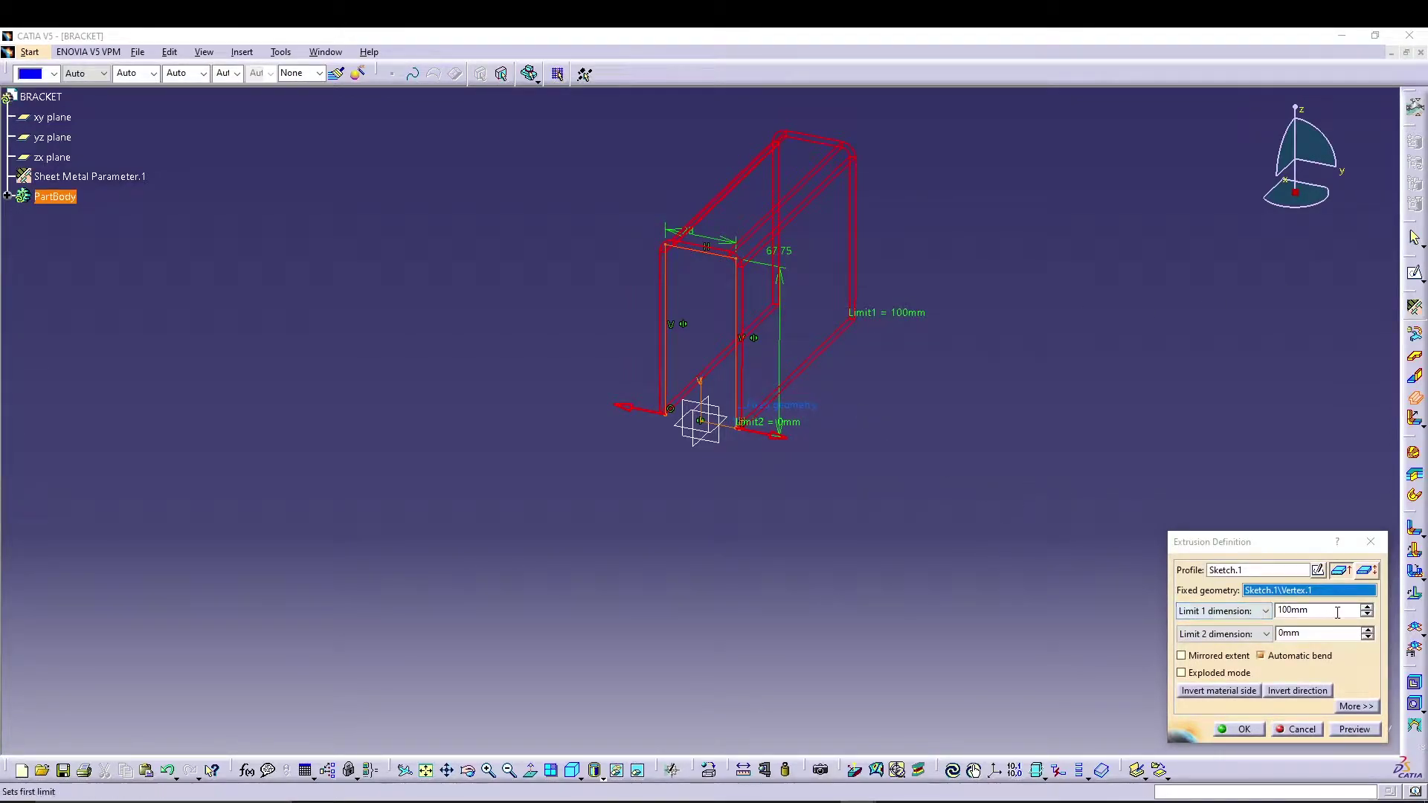
left_click(1259, 622)
type("44")
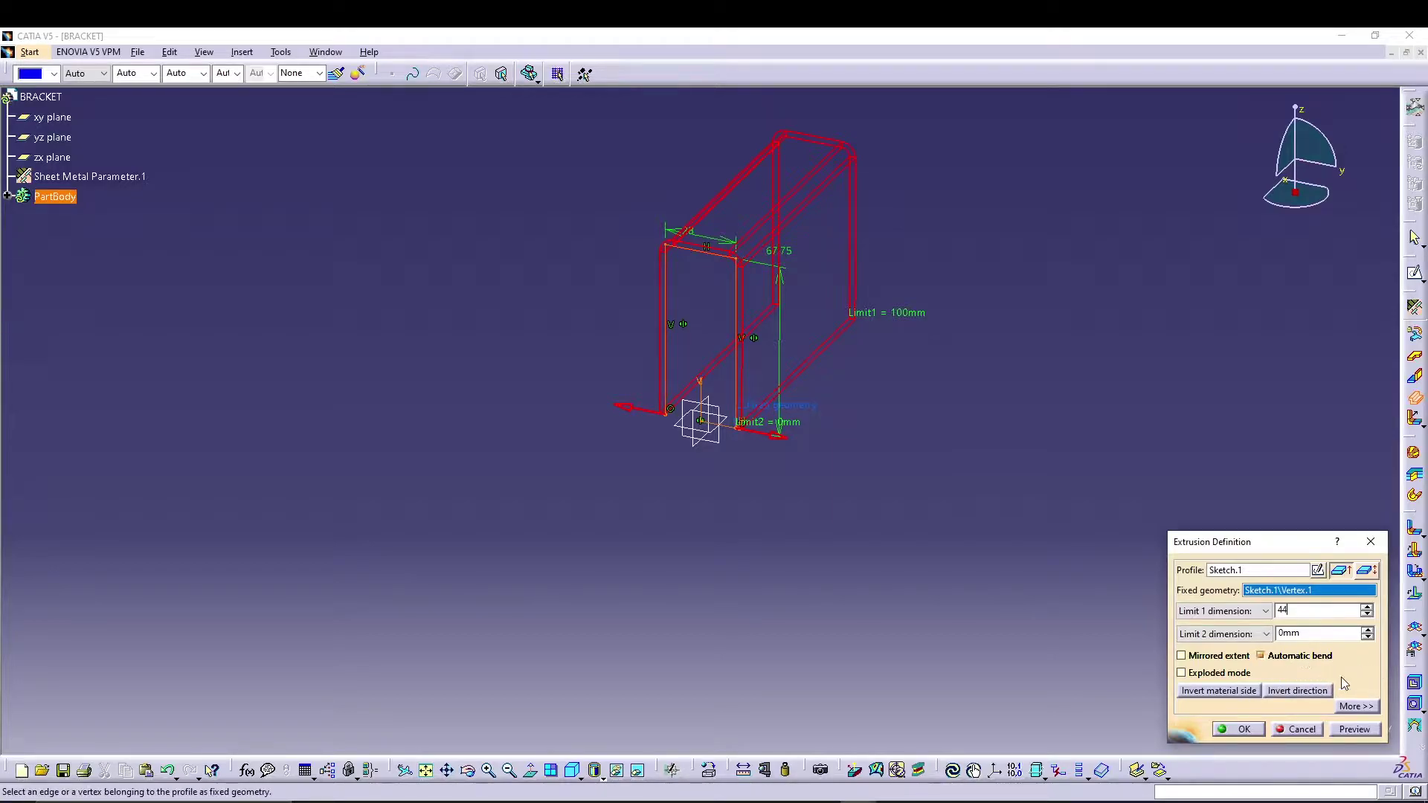
left_click(1354, 730)
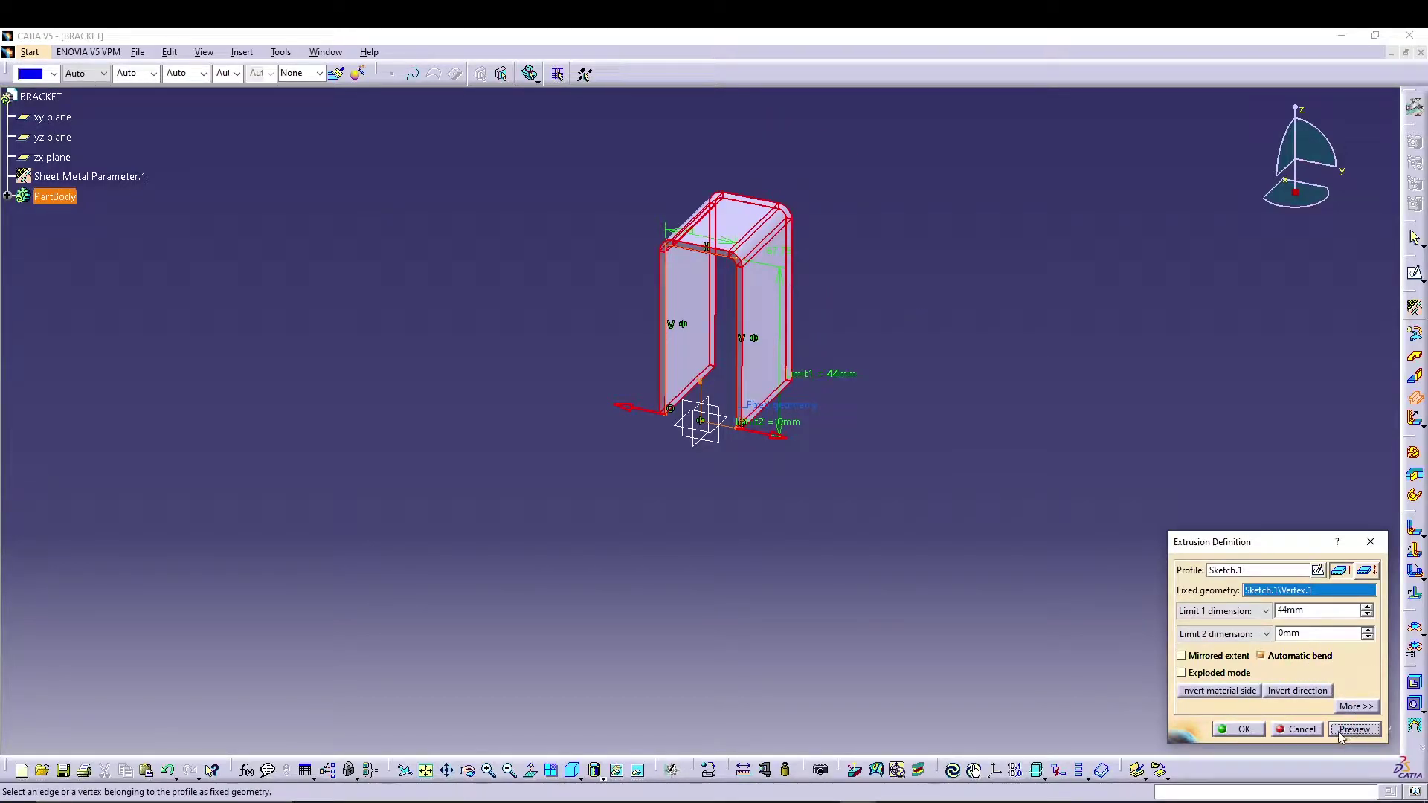
left_click(1242, 729)
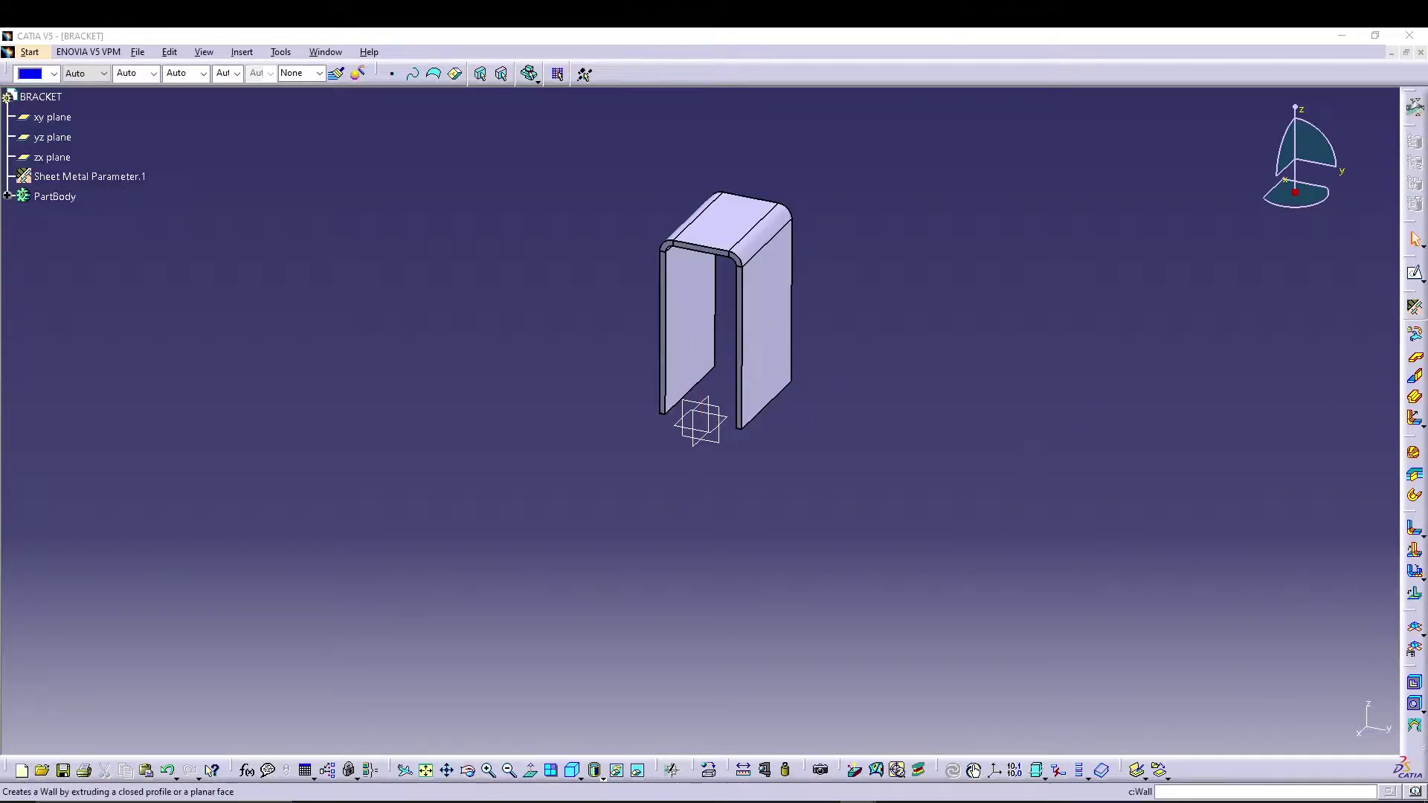
On the outer side wall face, sketch a vertical line about 34 mm long, a tangent arc of about 11 mm radius and a slanted line upward.
left_click(786, 314)
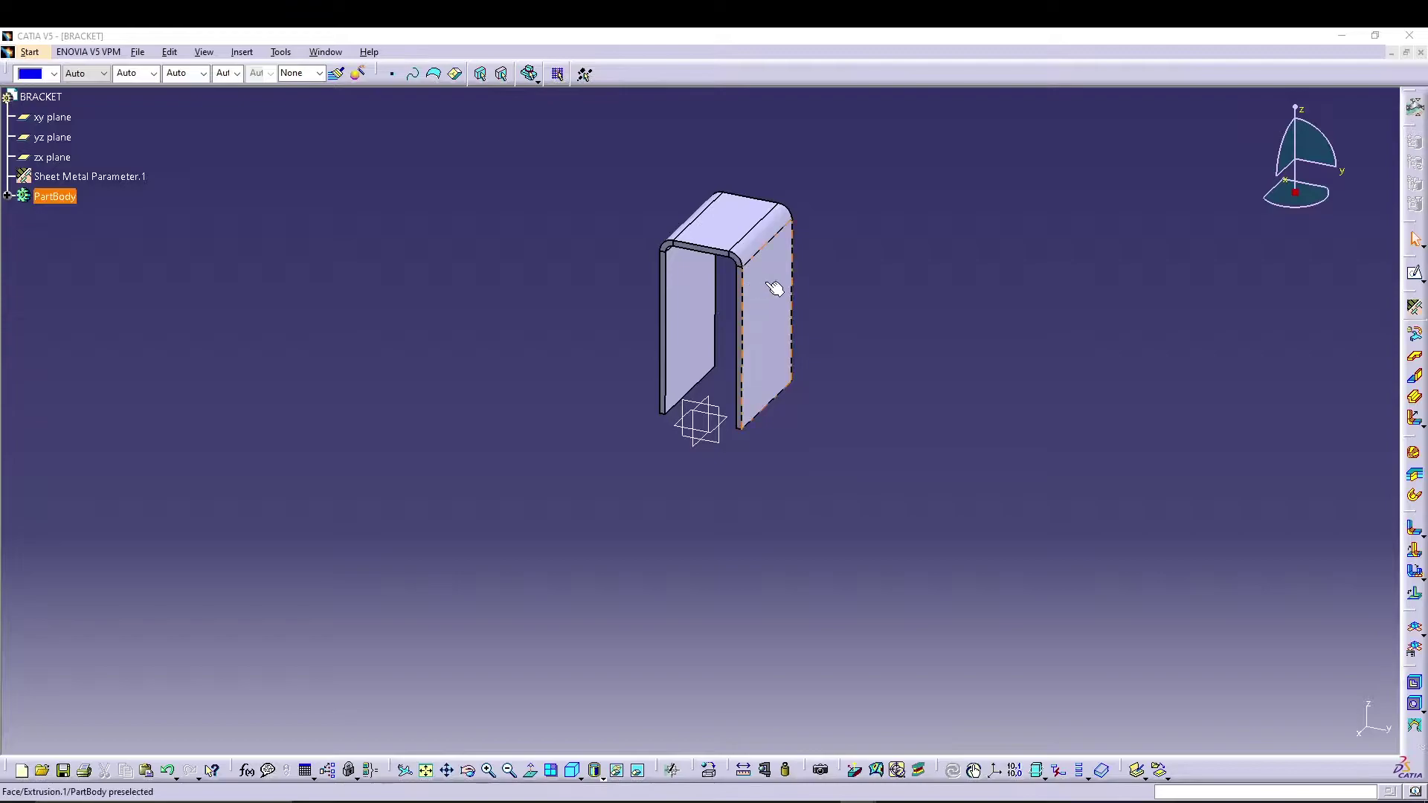
left_click(1416, 276)
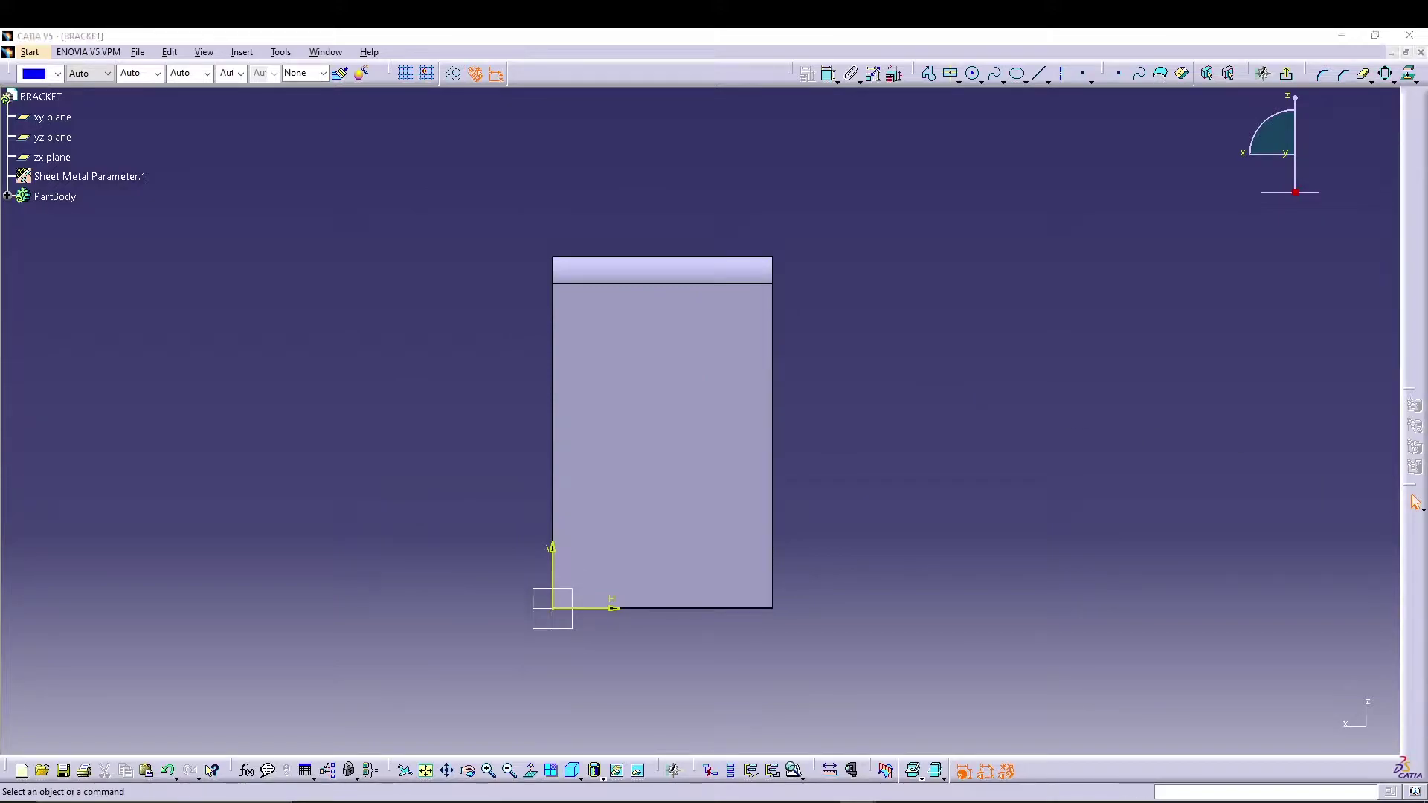
middle_click_drag(948, 382, 1015, 342)
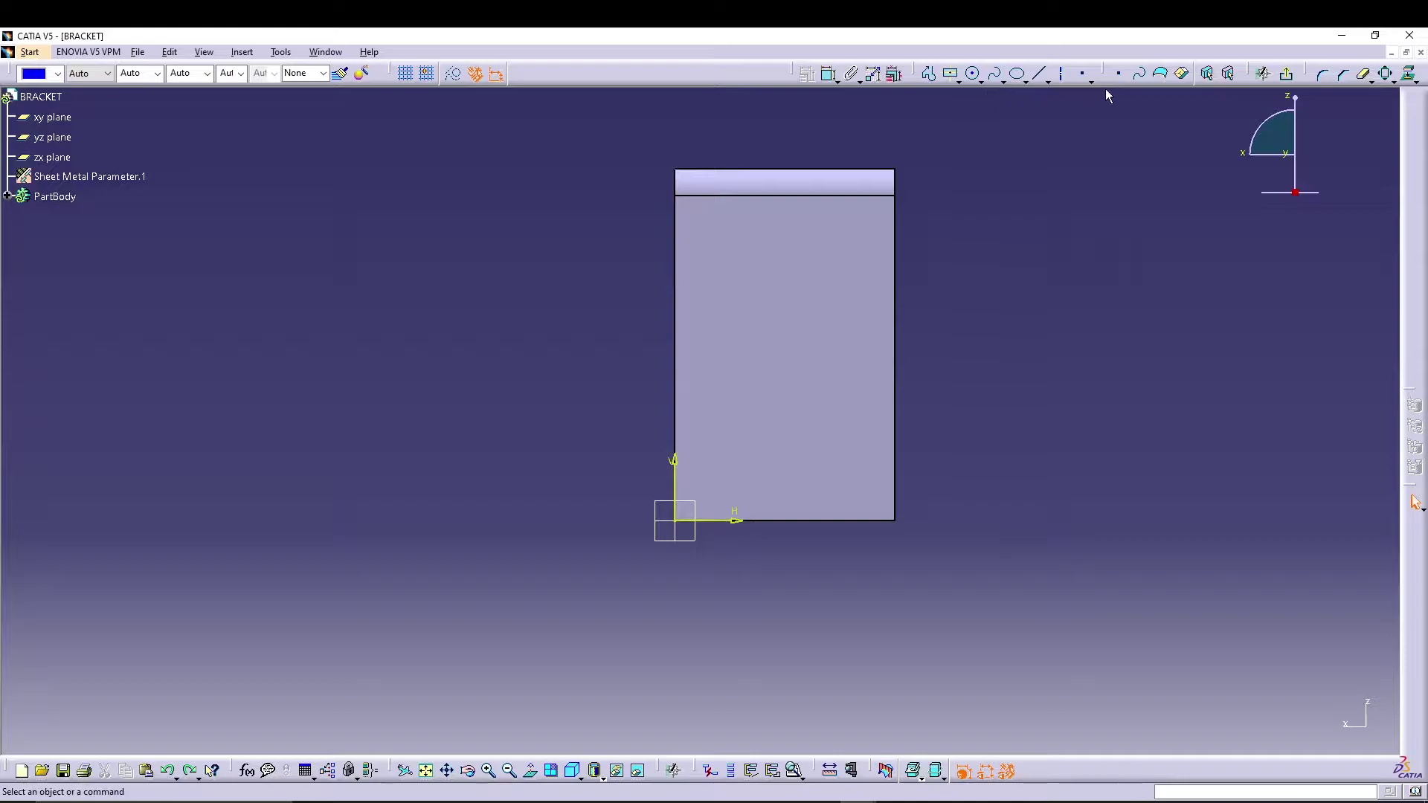
left_click(928, 73)
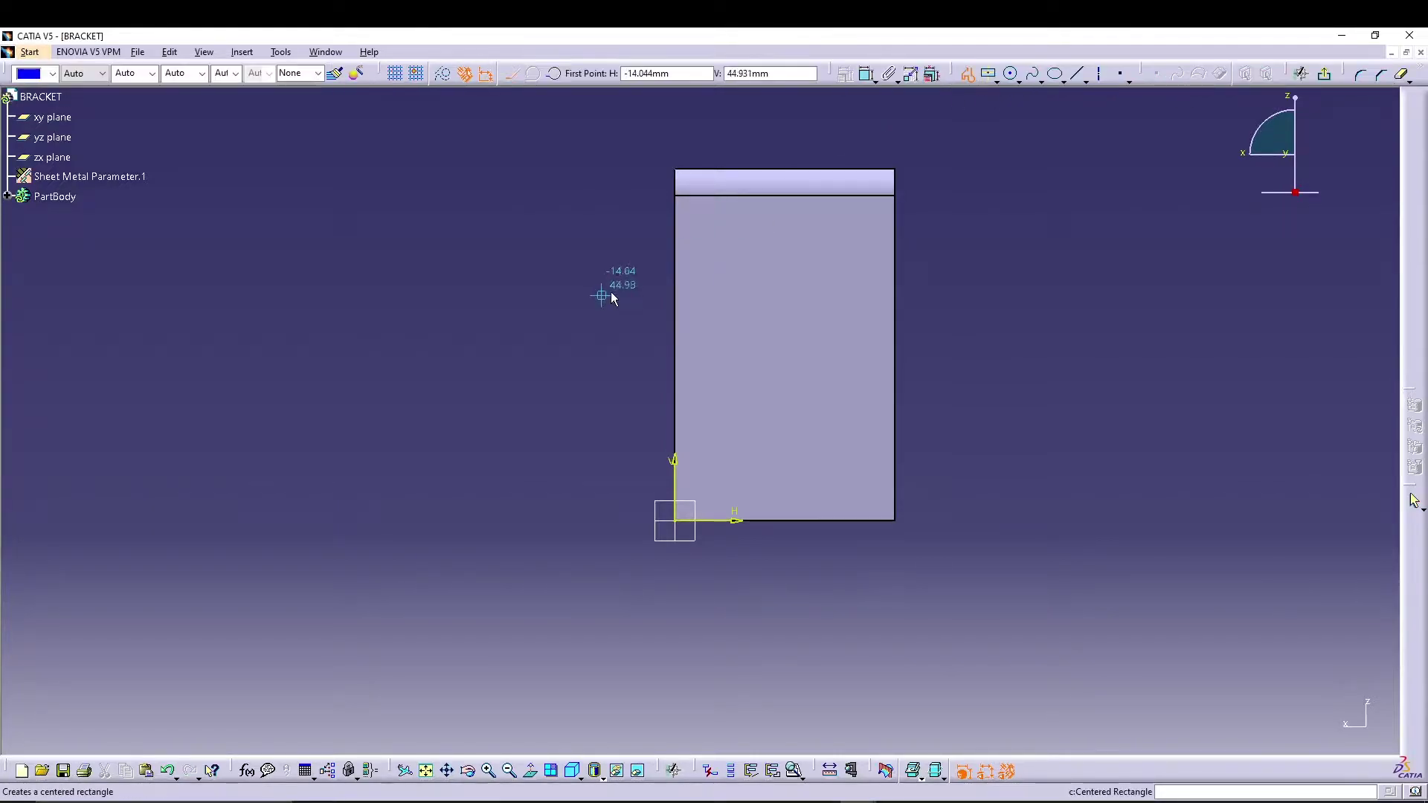
left_click(698, 241)
left_click(699, 411)
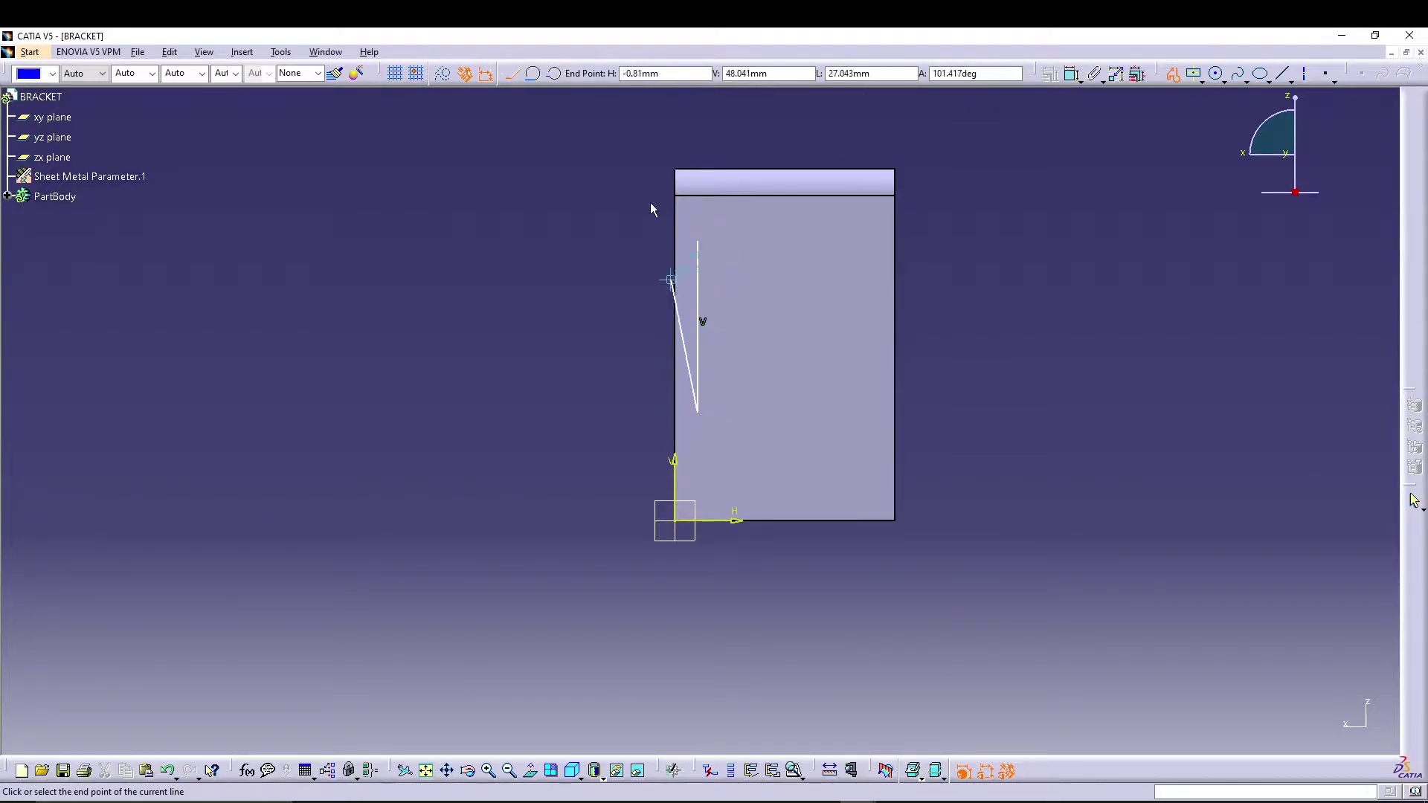
left_click(537, 77)
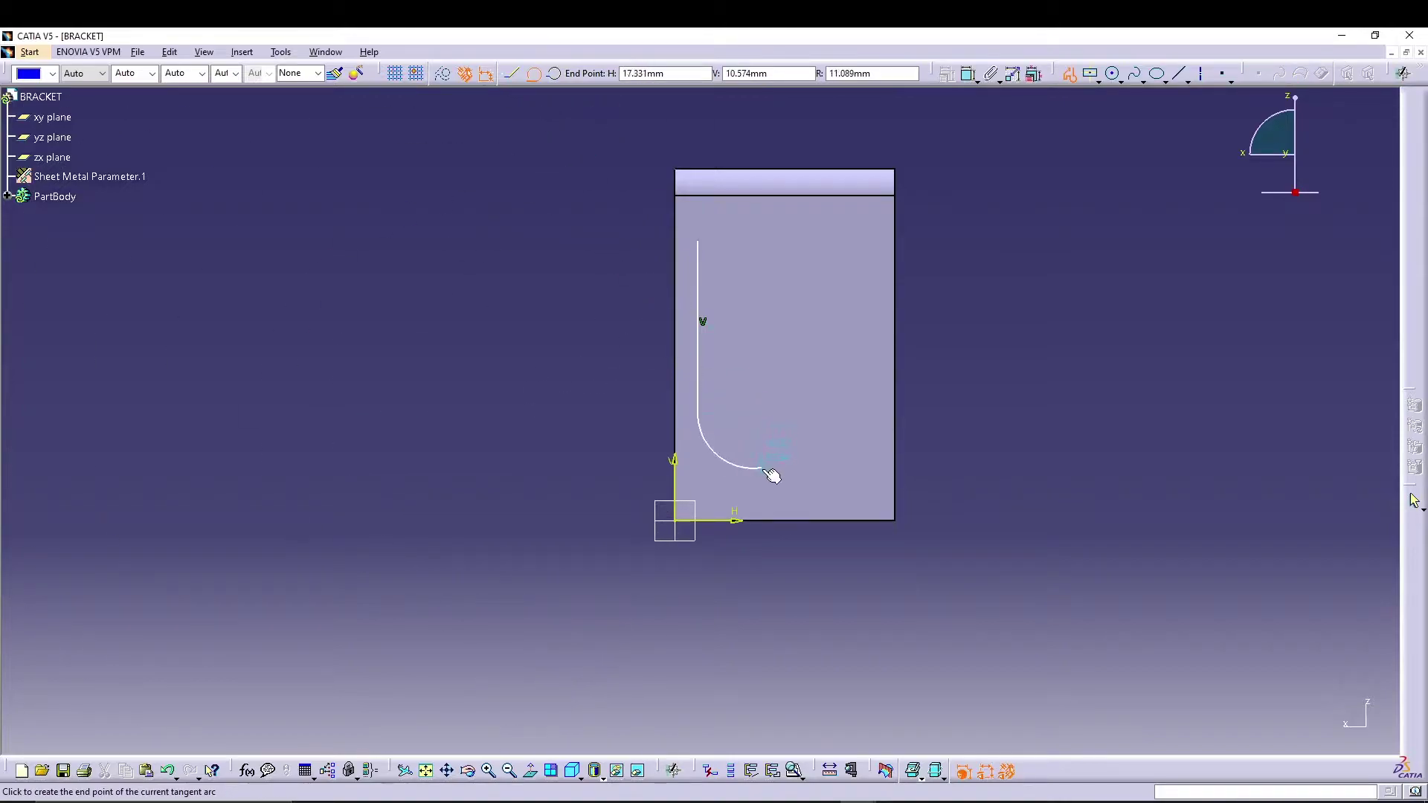
left_click(781, 468)
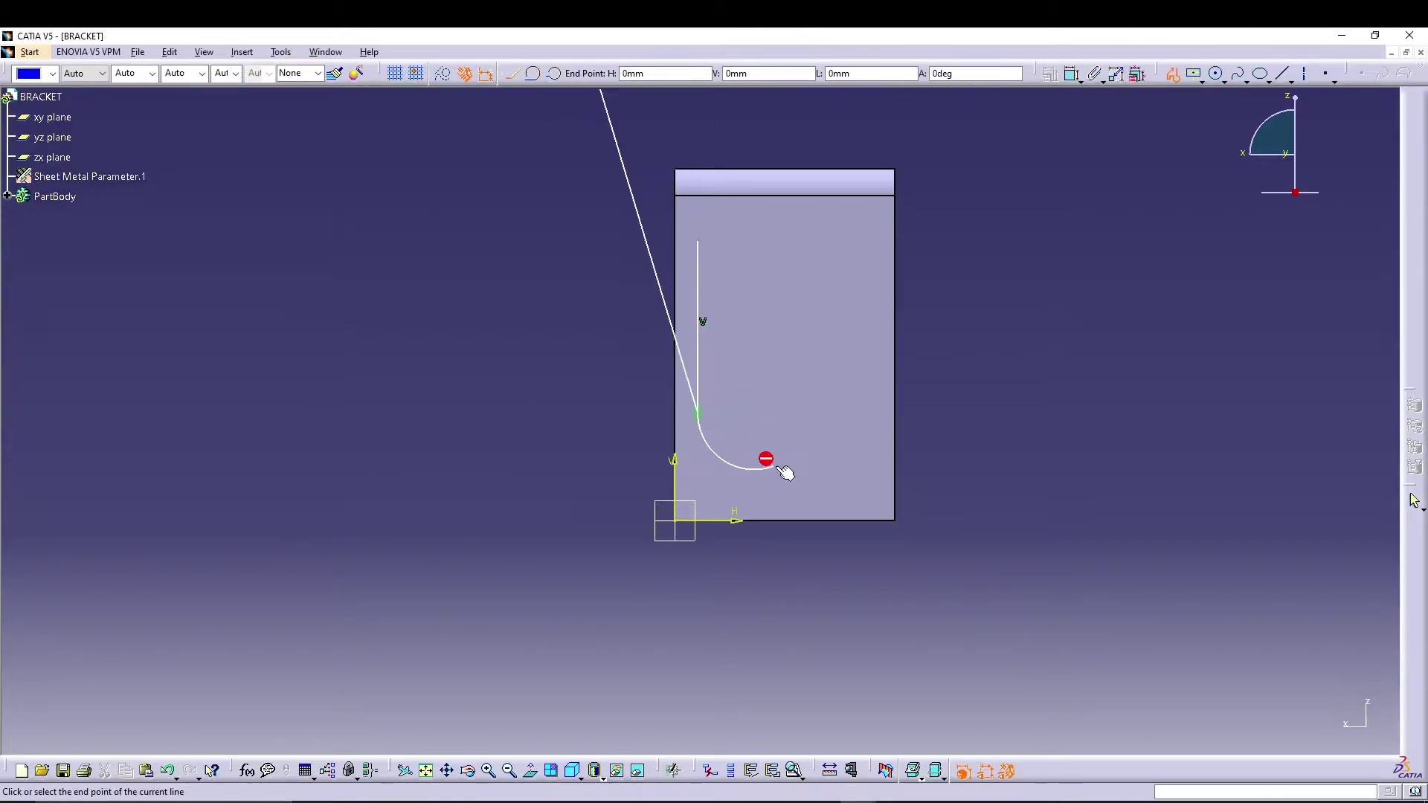
left_click(878, 229)
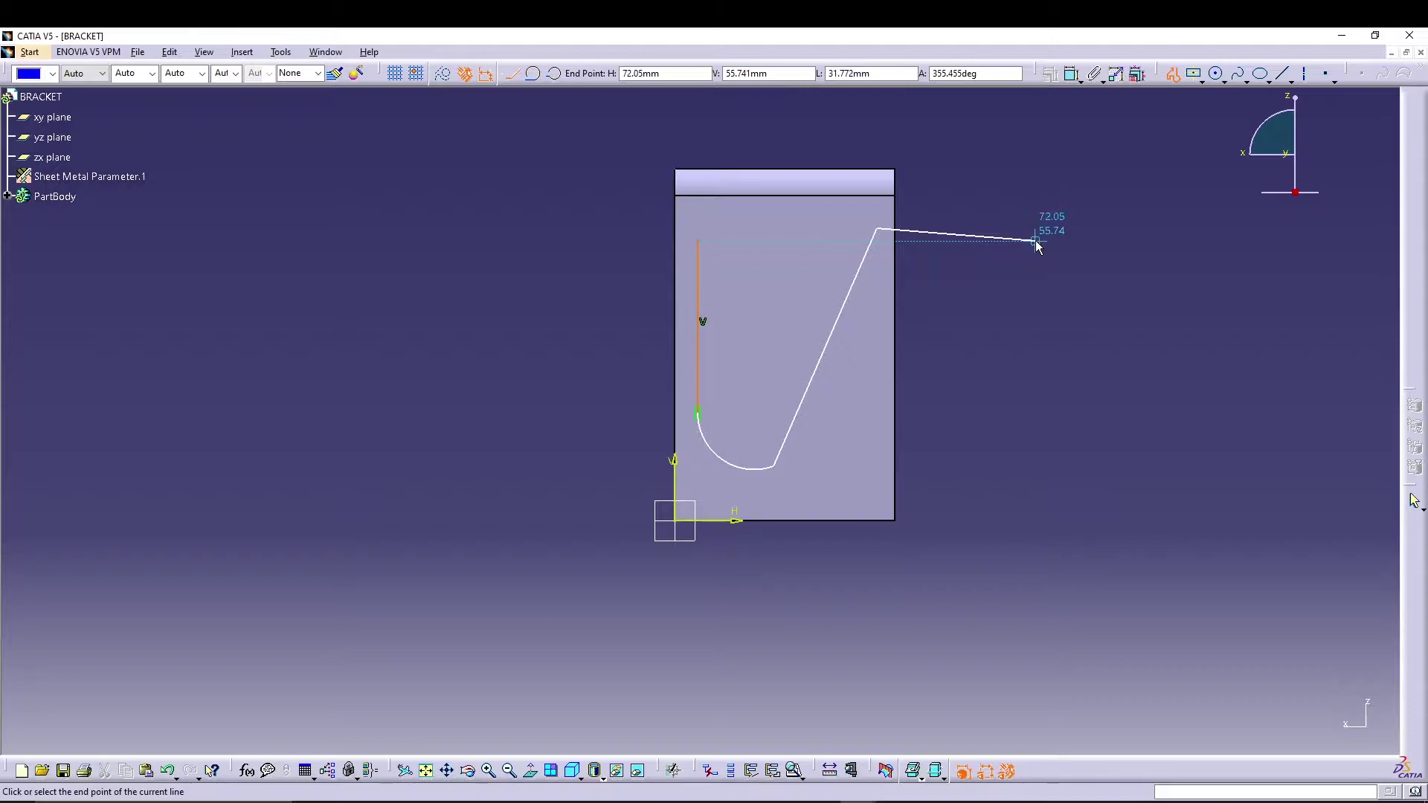
key("Escape")
Add a tangency constraint between the slanted line and the arc.
left_click(827, 76)
left_click(835, 327)
left_click(766, 472)
right_click(864, 488)
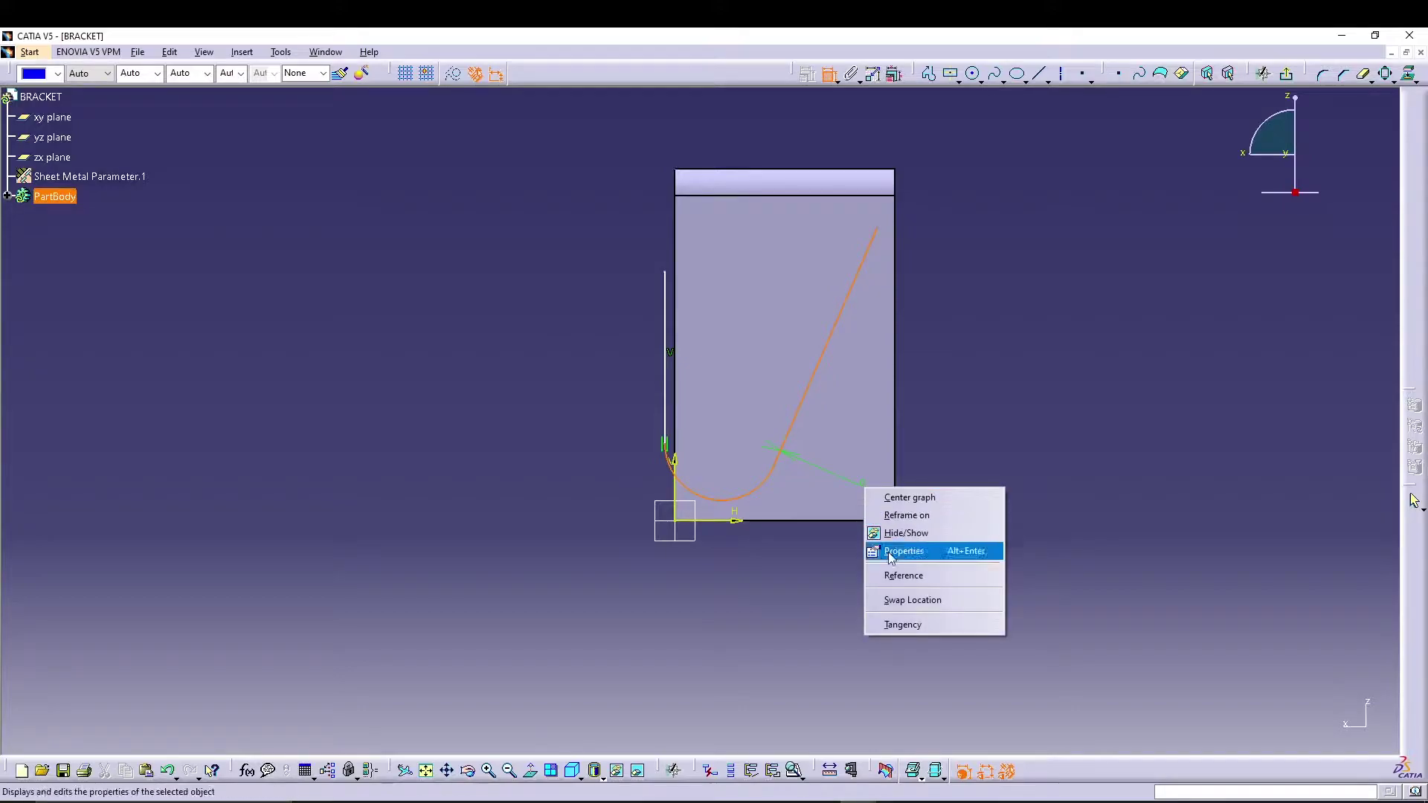
left_click(904, 624)
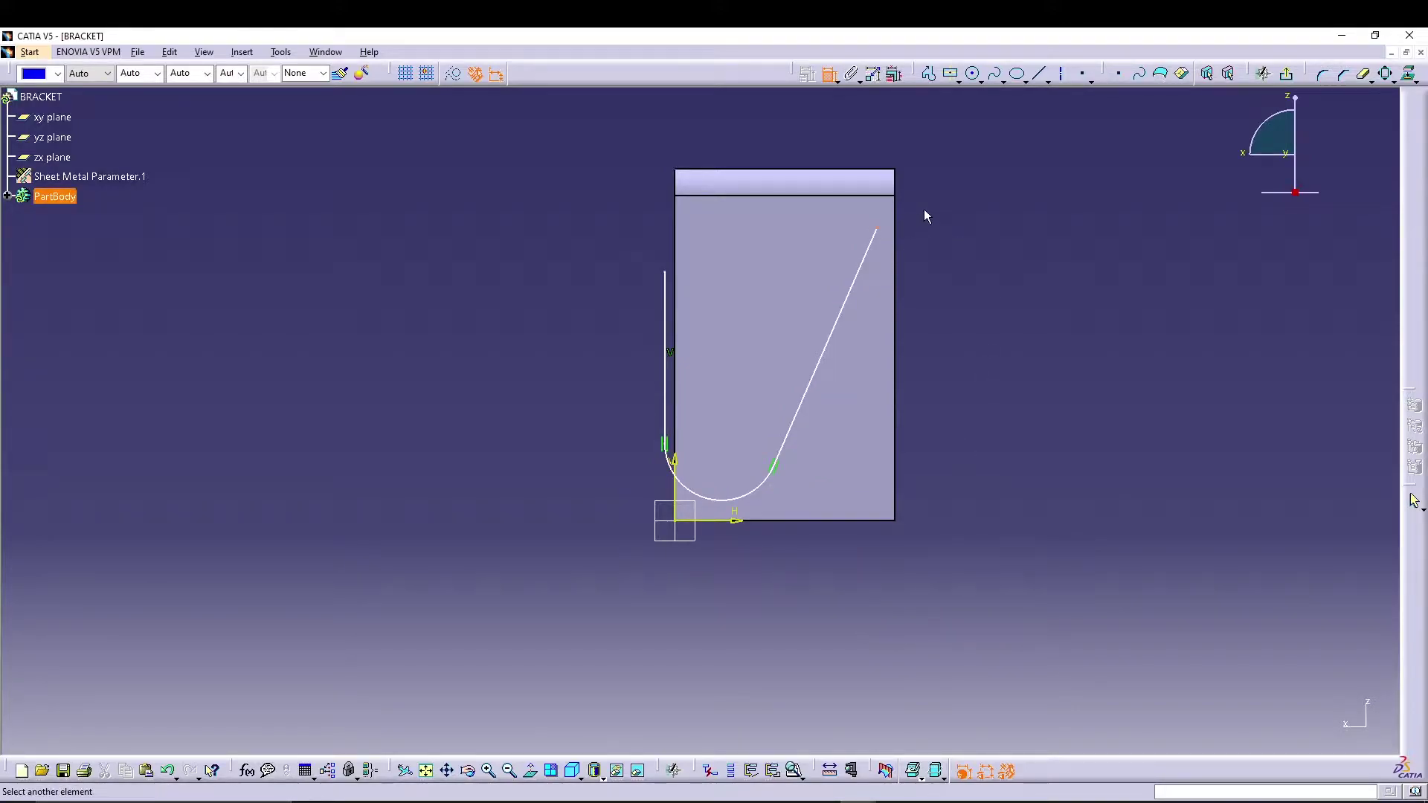
Make the slanted line's upper endpoint coincident with the wall corner where the bend begins.
left_click(896, 197)
right_click(998, 212)
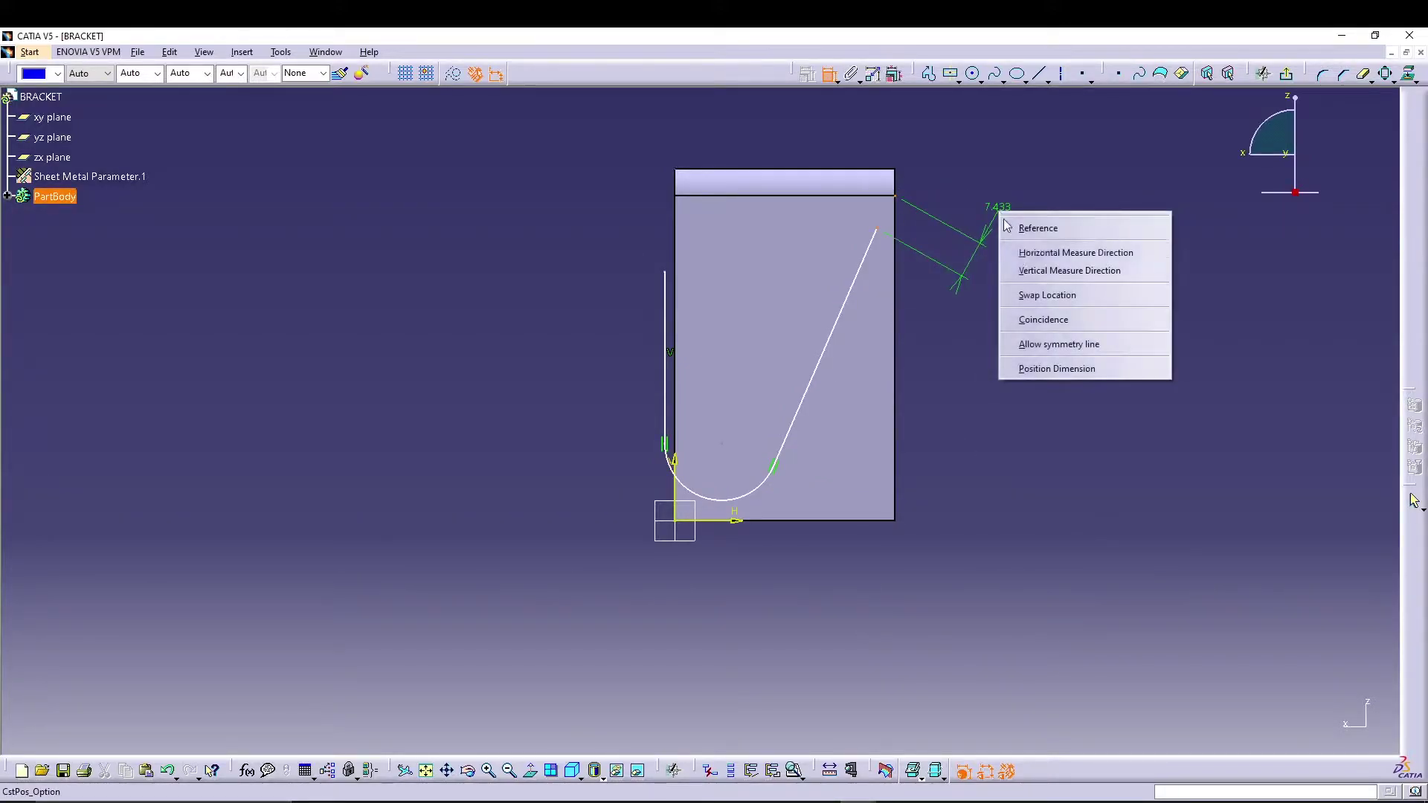
left_click(1054, 322)
Make the vertical sketch line coincident with the wall's adjacent vertical edge.
left_click(680, 256)
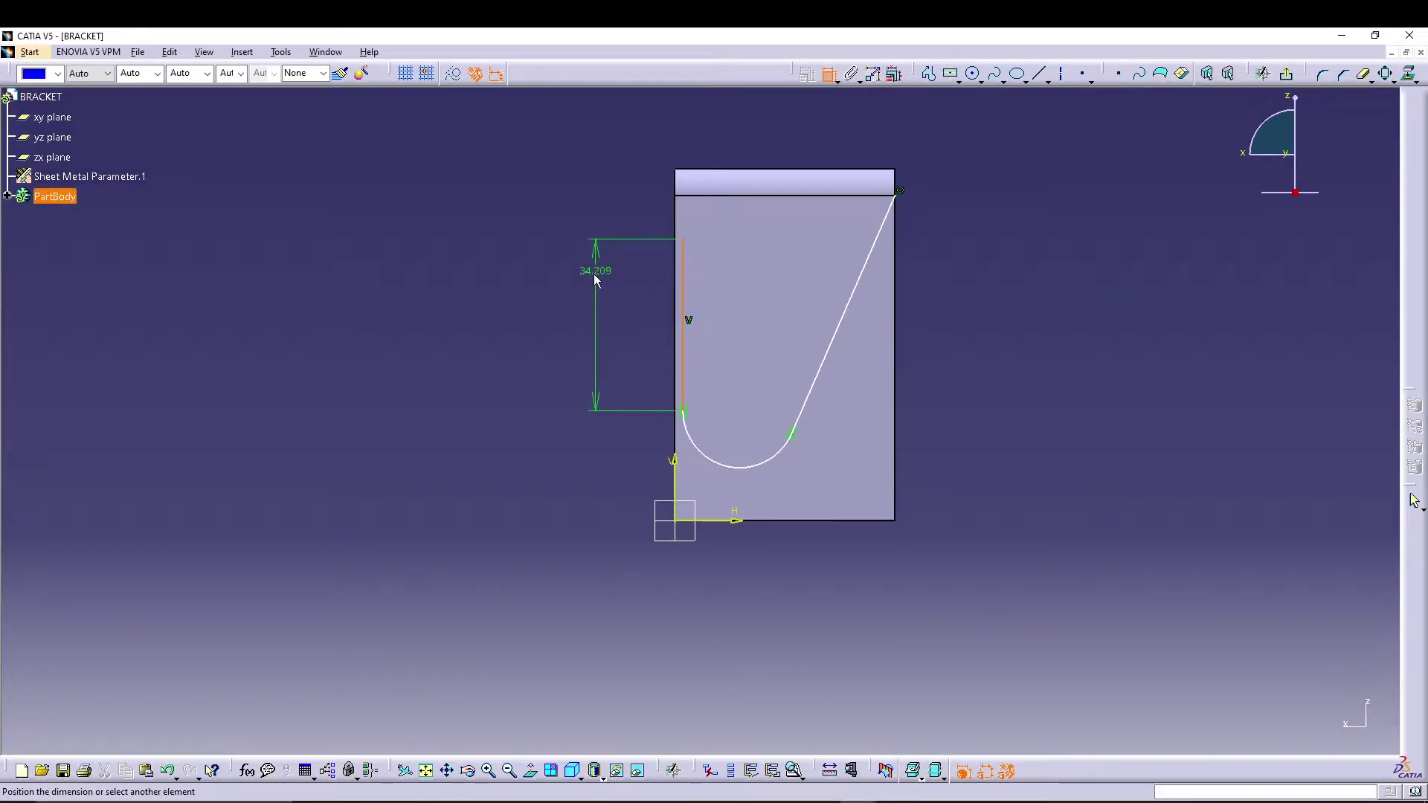
right_click(592, 274)
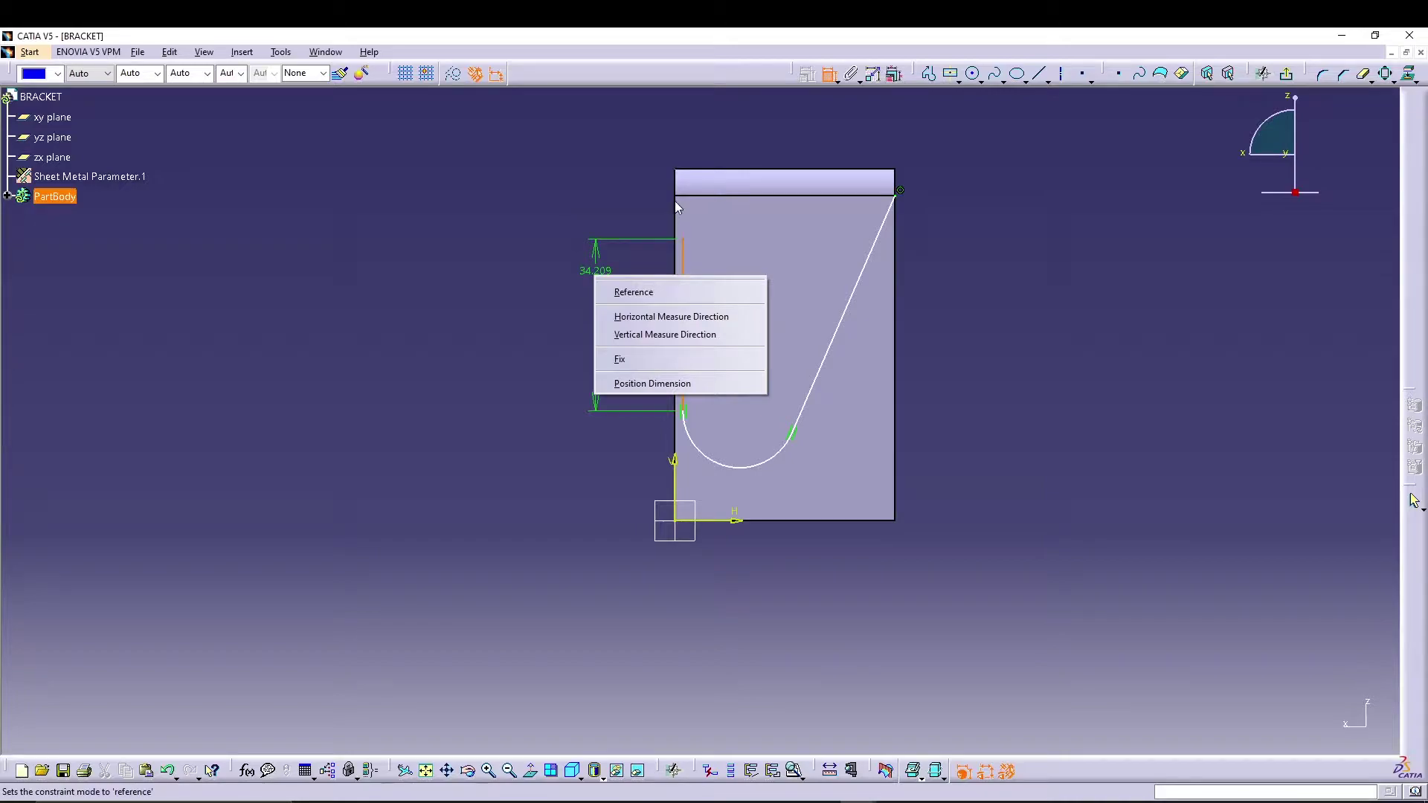
left_click(675, 211)
right_click(608, 235)
left_click(644, 358)
Constrain the arc tangent to the wall's lower edge.
left_click(757, 477)
left_click(795, 523)
right_click(806, 564)
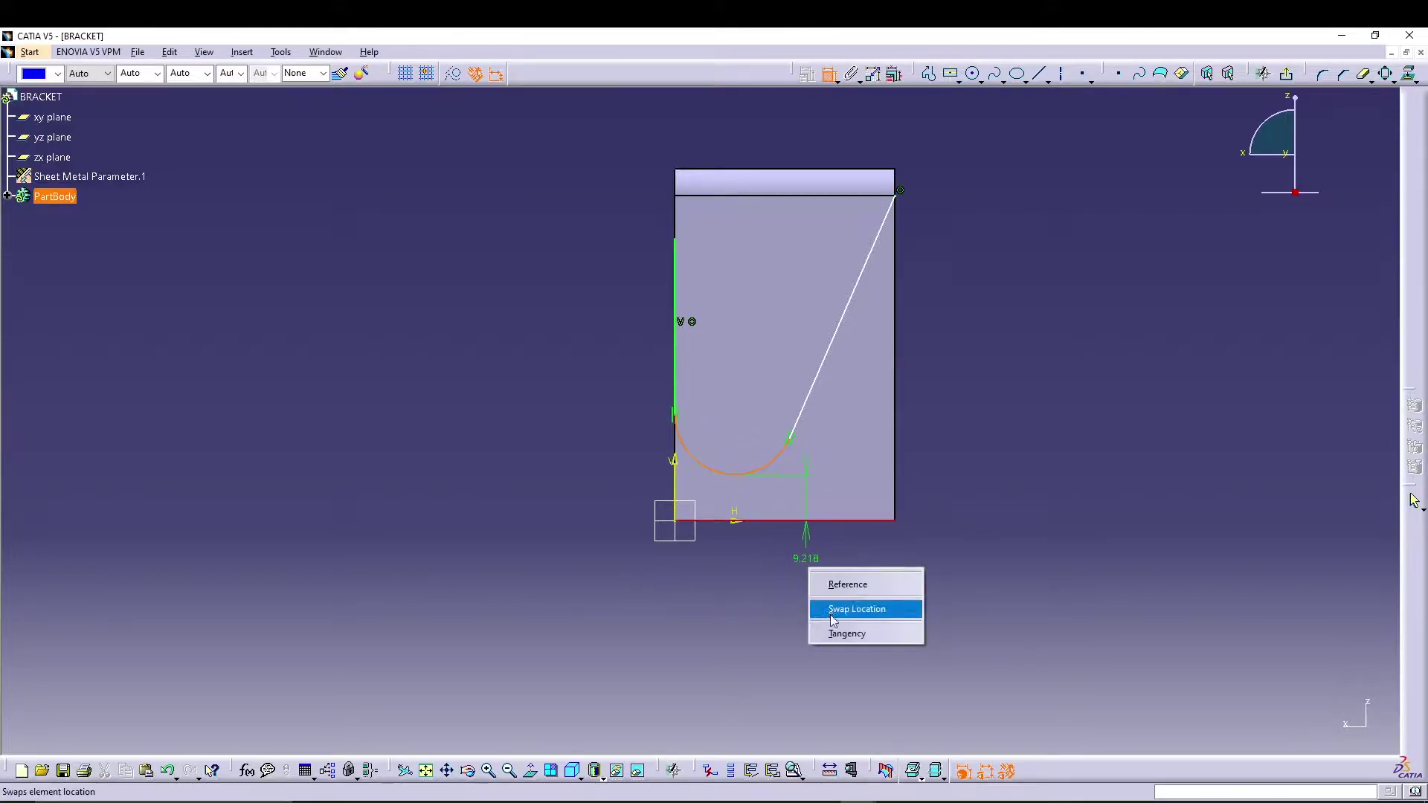
left_click(834, 634)
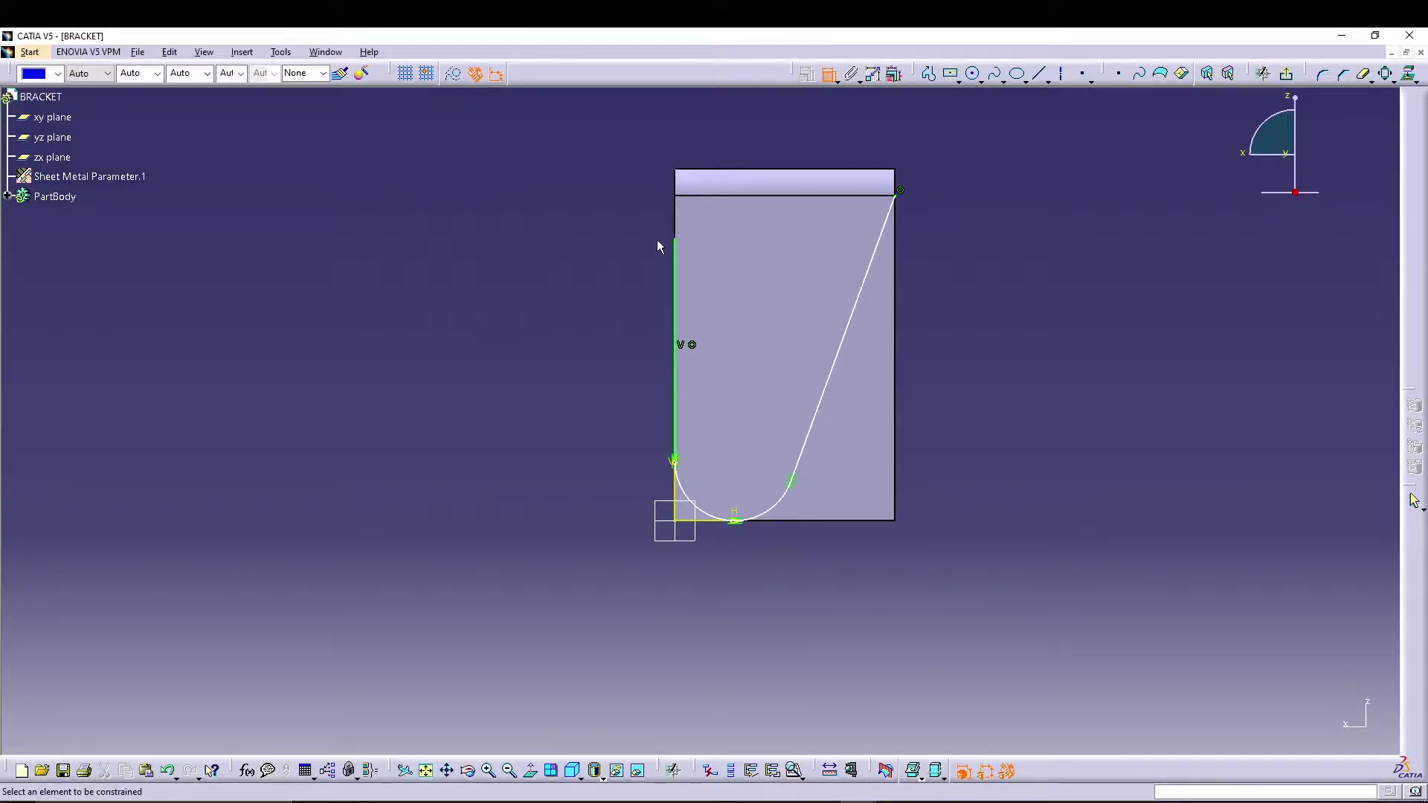
Dimension the profile's lower arc with a radius of 10 mm.
left_click(691, 500)
left_click(602, 520)
double_click(602, 512)
type("10")
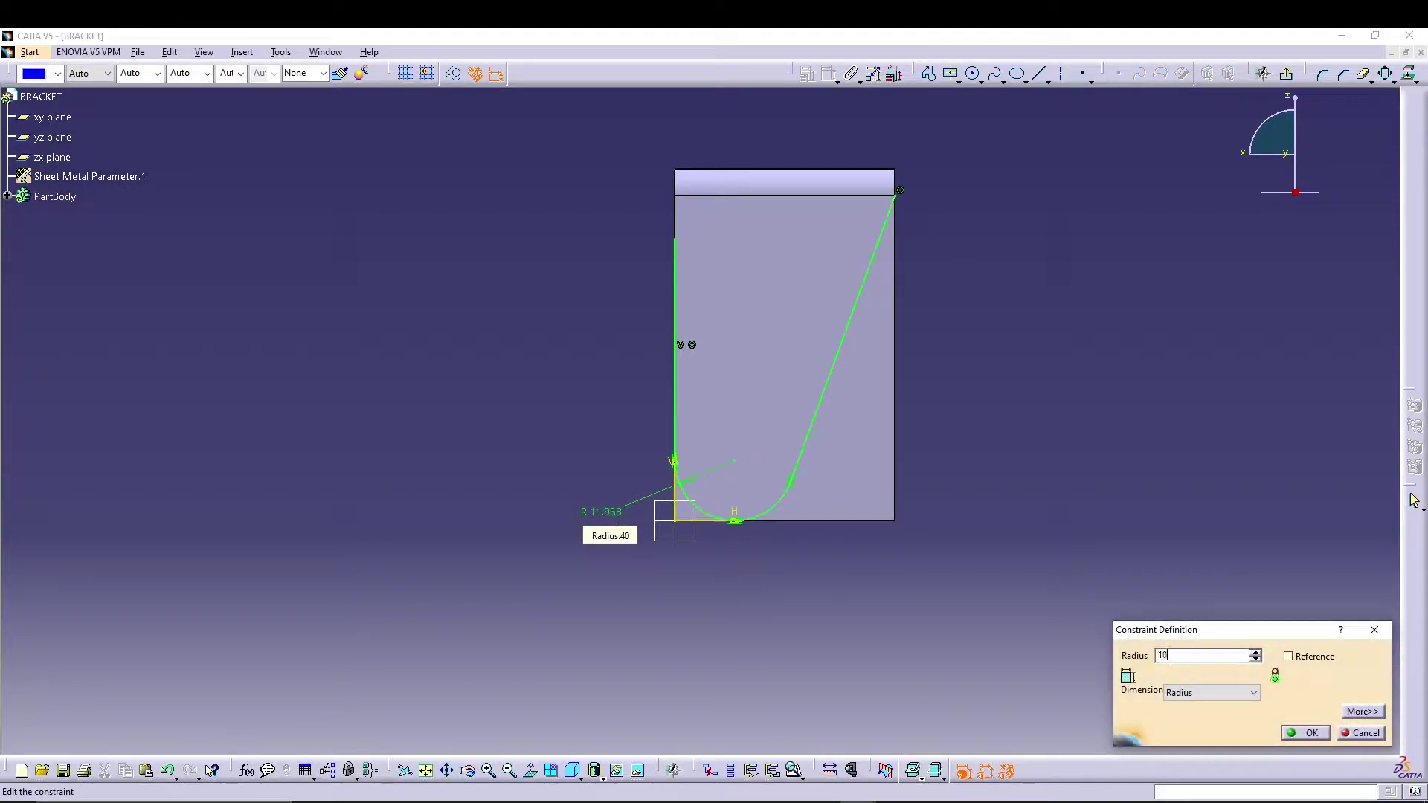
key("Return")
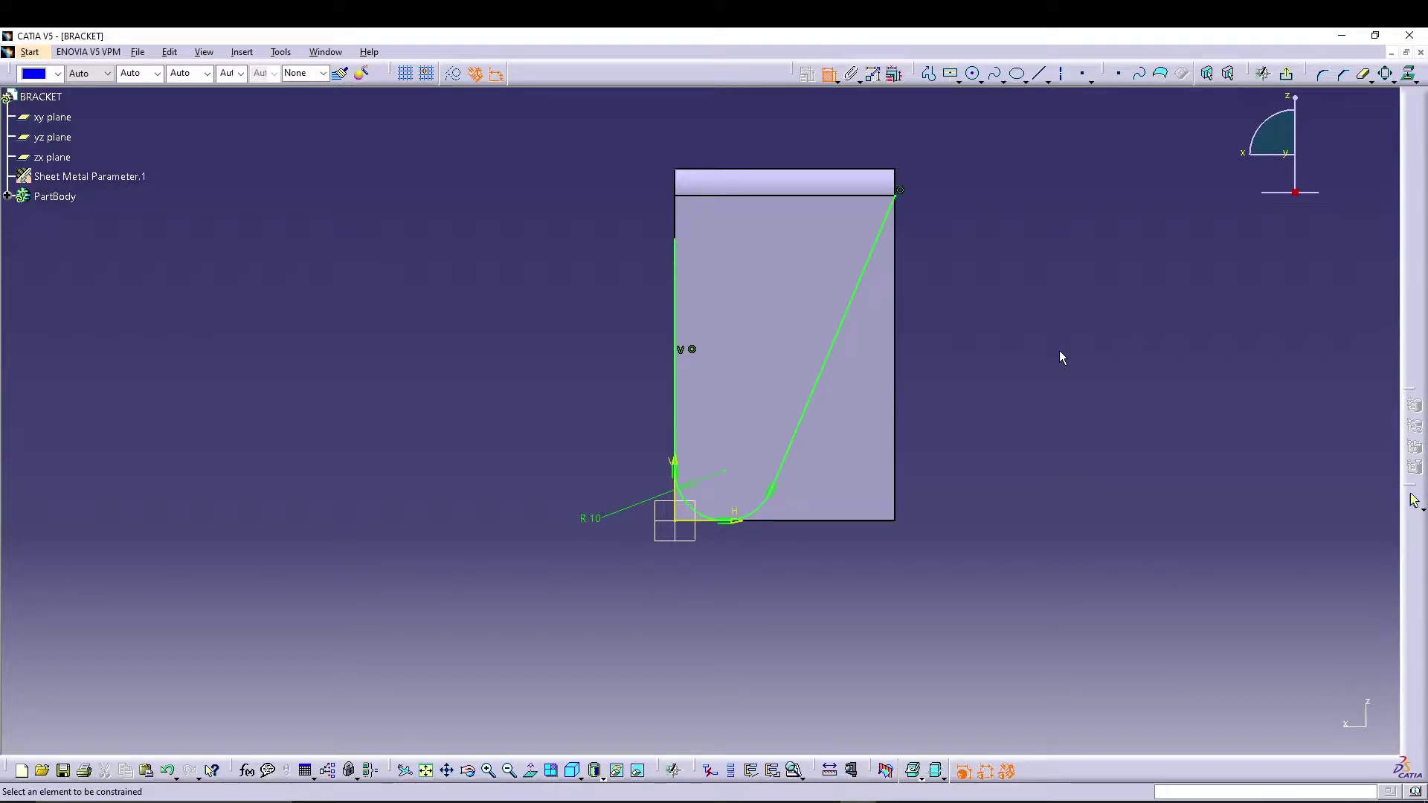
Shorten the profile's vertical line by lowering its free upper endpoint, and exit the sketch.
left_click(831, 79)
left_click_drag(673, 237, 674, 321)
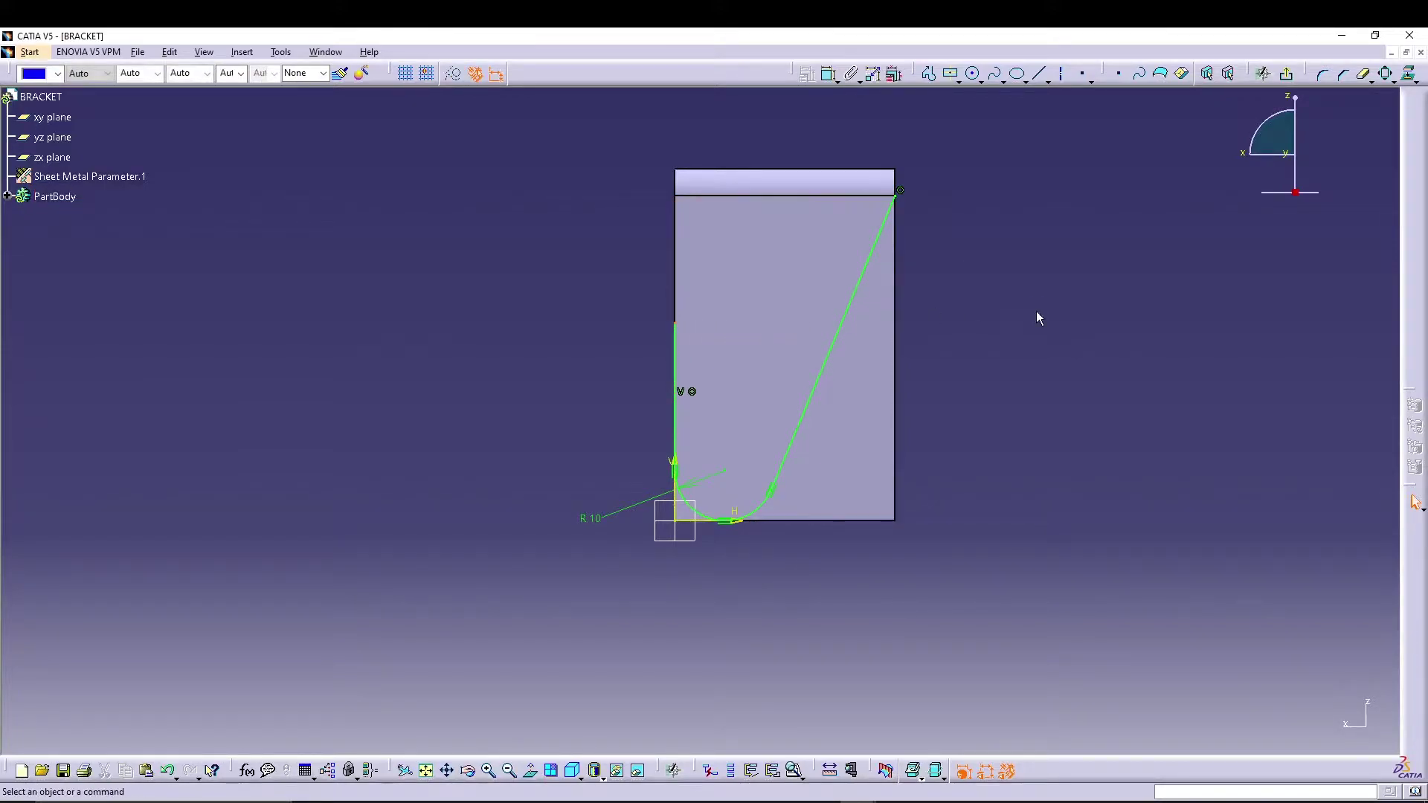
left_click(1263, 73)
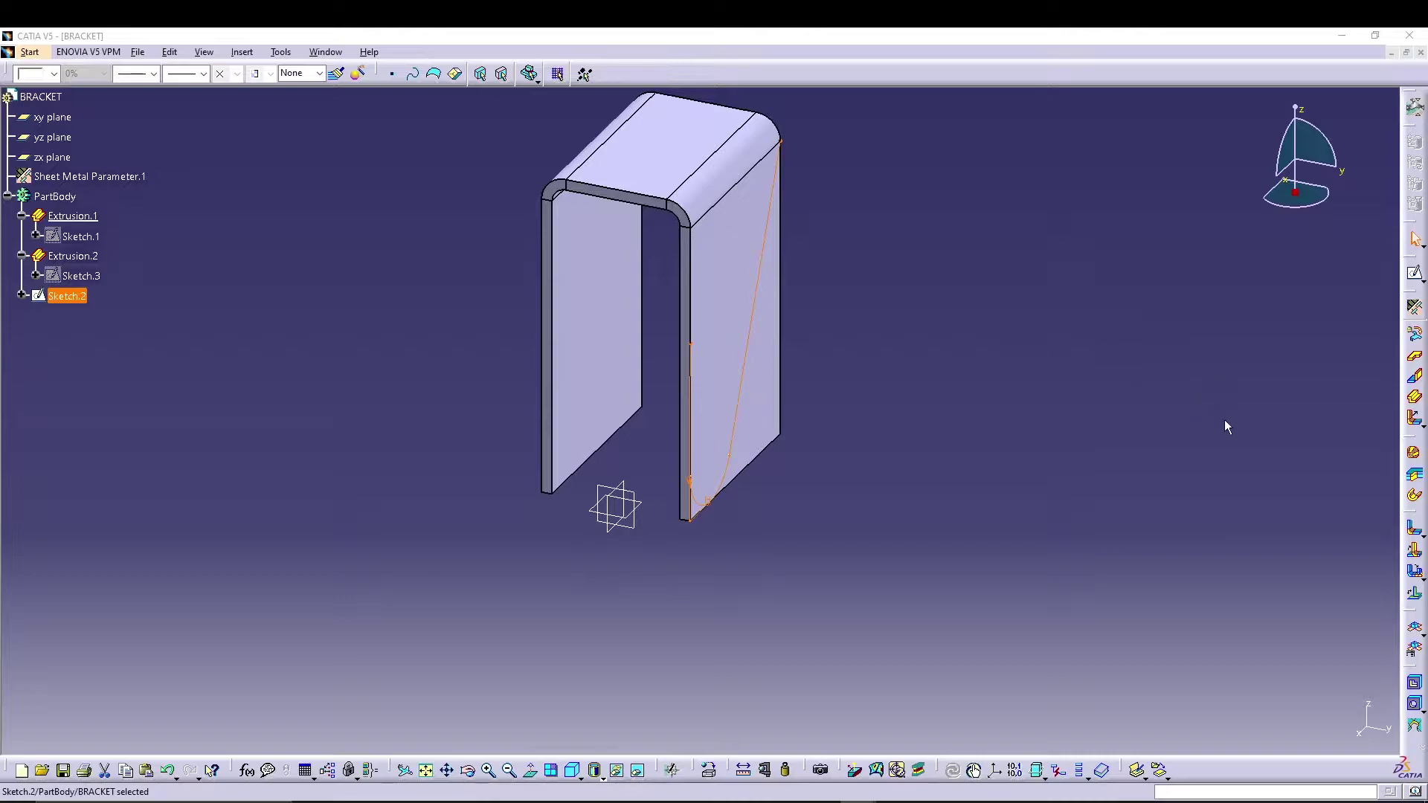
Cut both side walls to the sketched profile with a Sheetmetal standard cutout up to last, reversing the side so the material inside the profile is kept.
left_click(1414, 686)
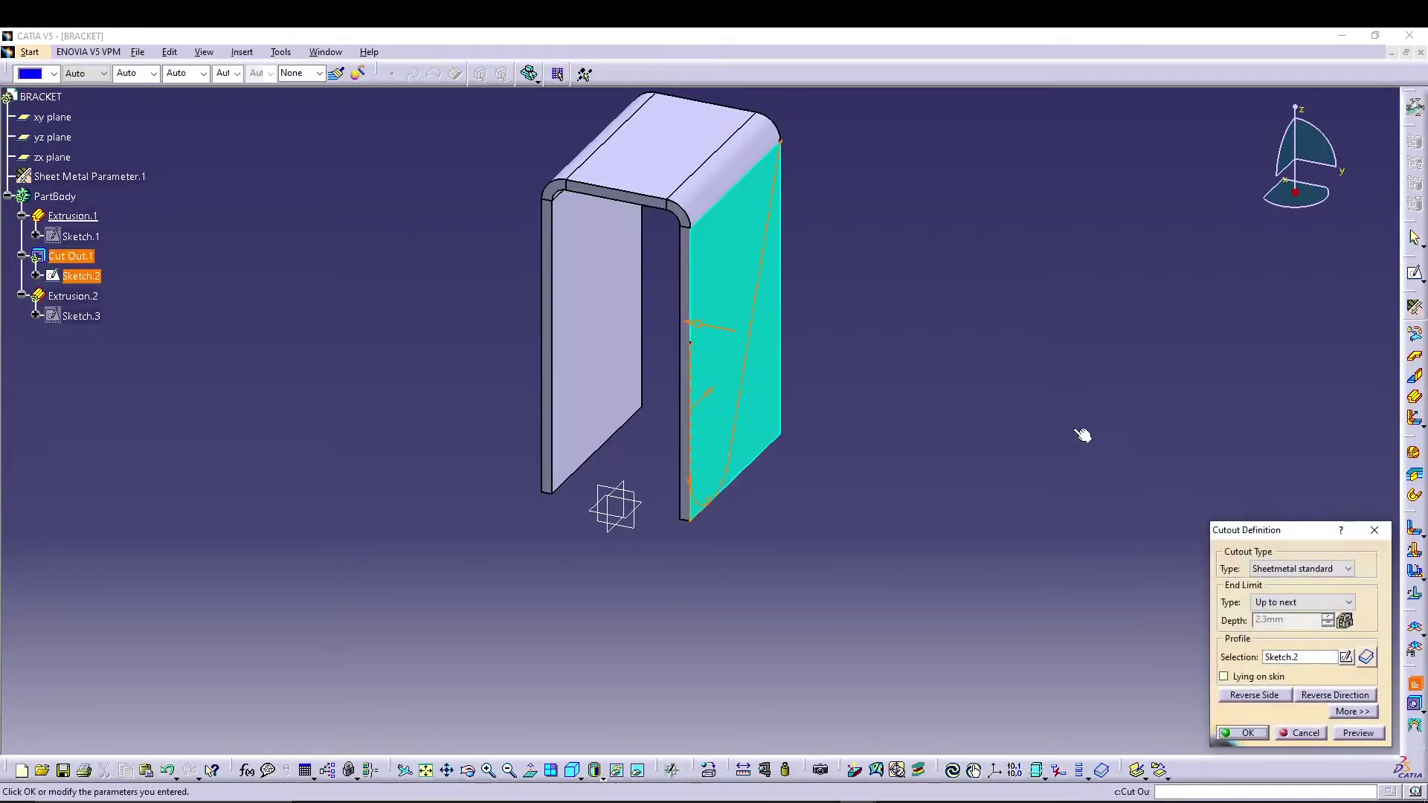
left_click(1267, 603)
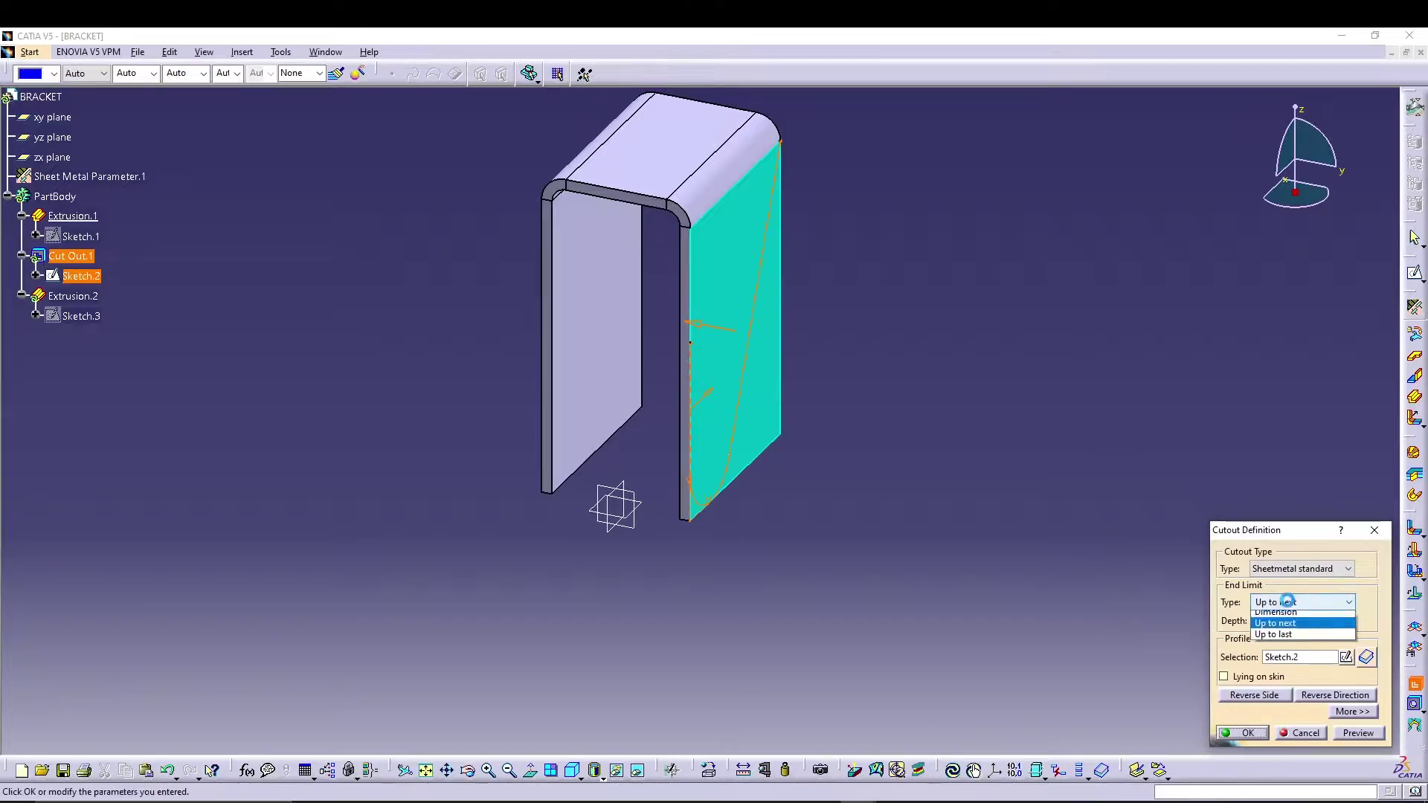
left_click(1289, 641)
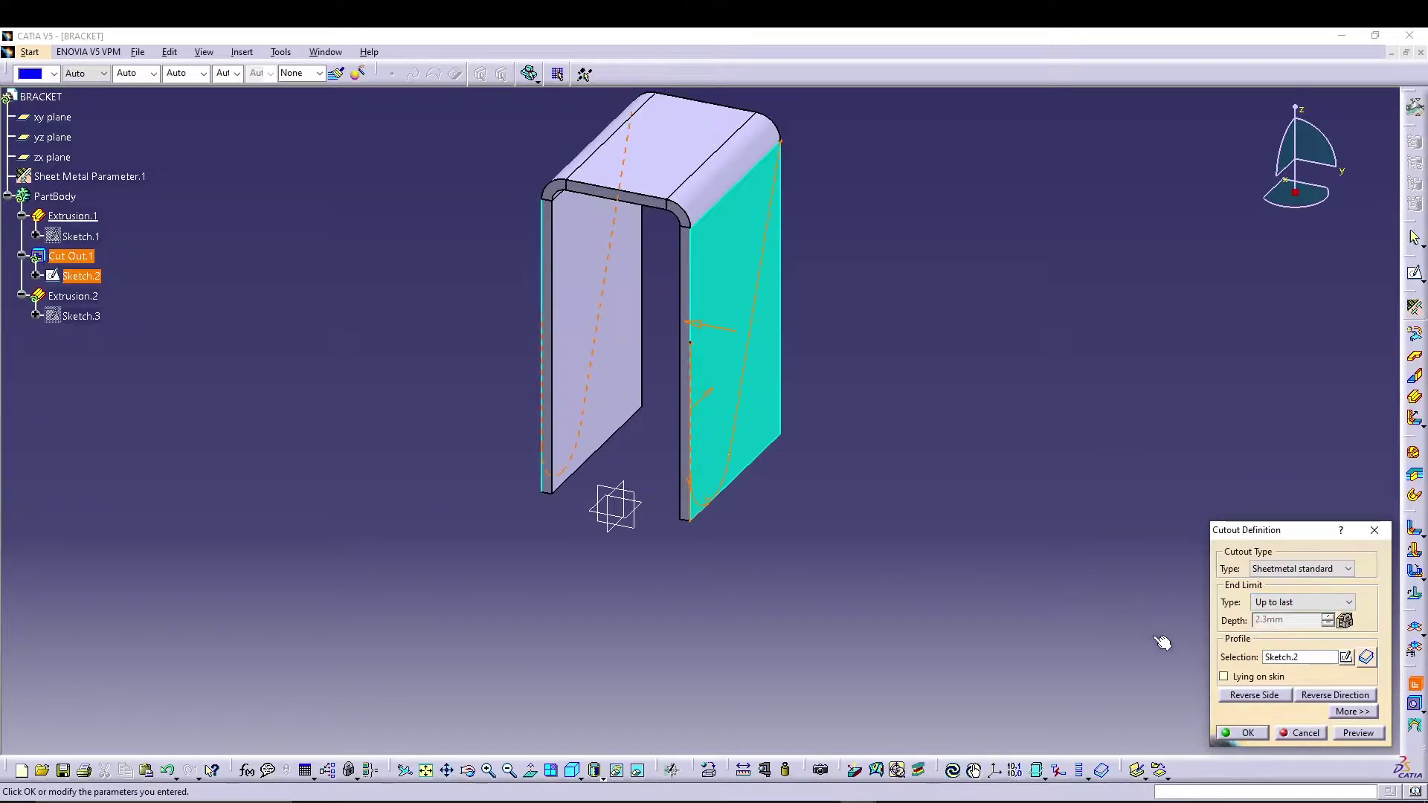
left_click(1359, 735)
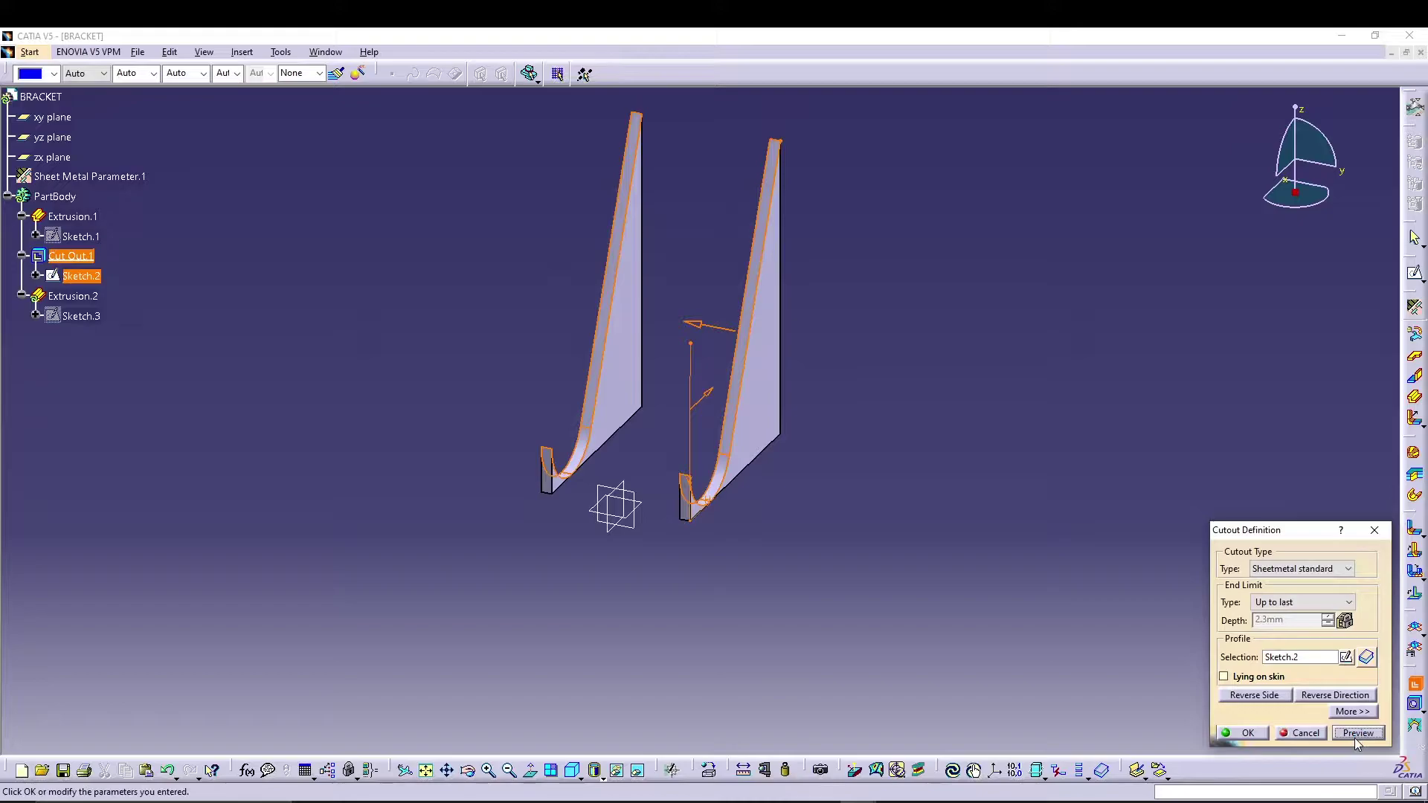
left_click(1255, 695)
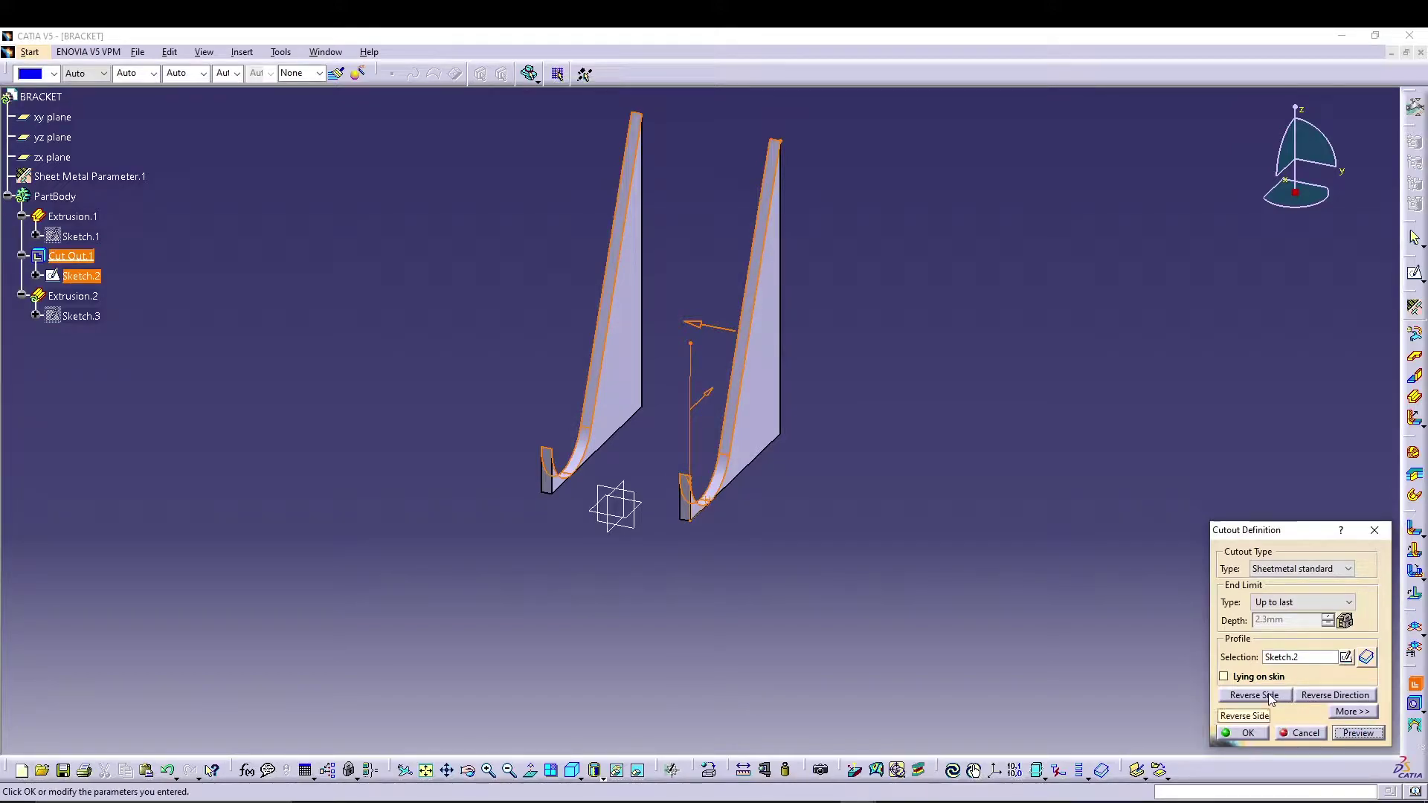
left_click(1355, 734)
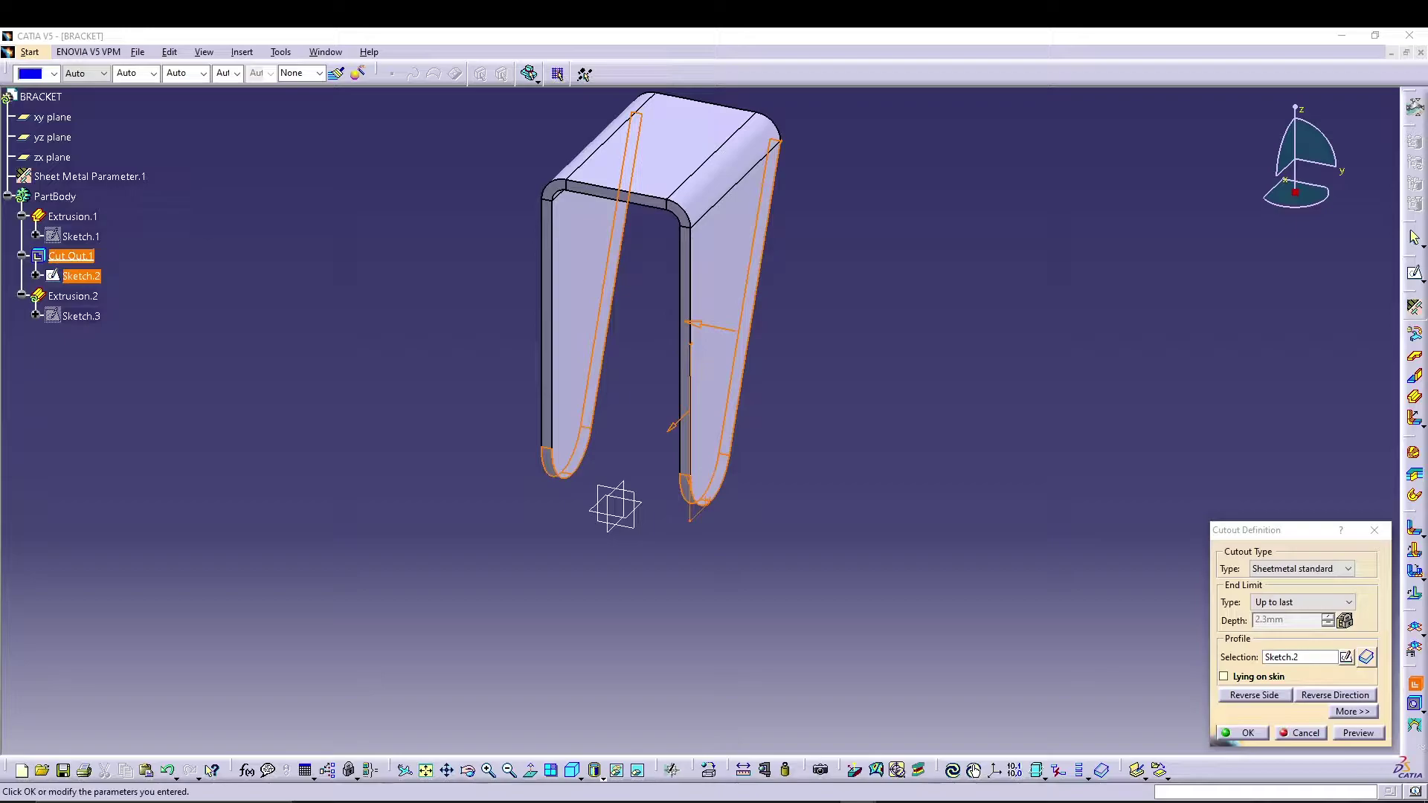
left_click(1246, 733)
left_click(1357, 729)
Start a sketch on the outer face of the side wall and draw a circle about 8.2 mm in radius near its rounded lower end.
middle_click_drag(908, 245, 849, 299)
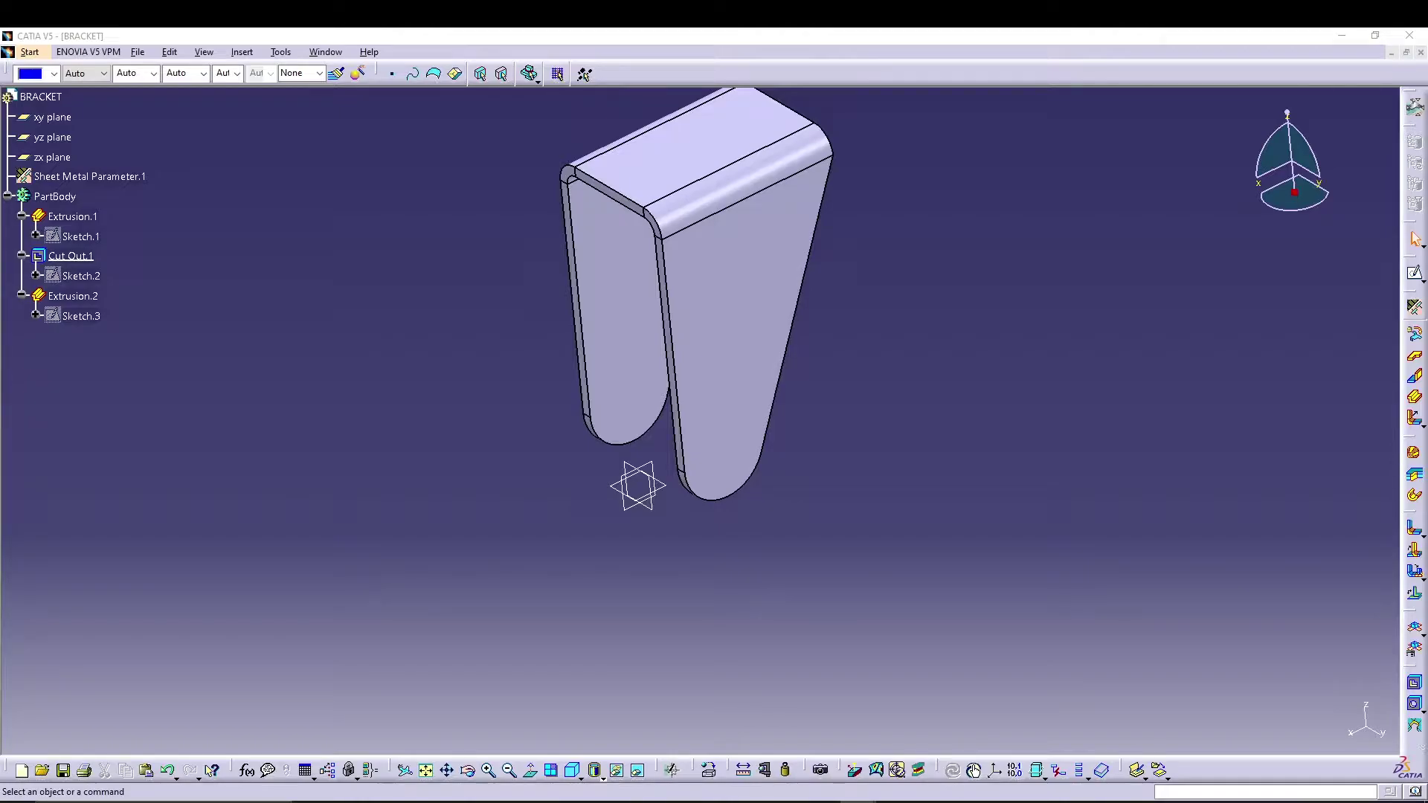
left_click(727, 401)
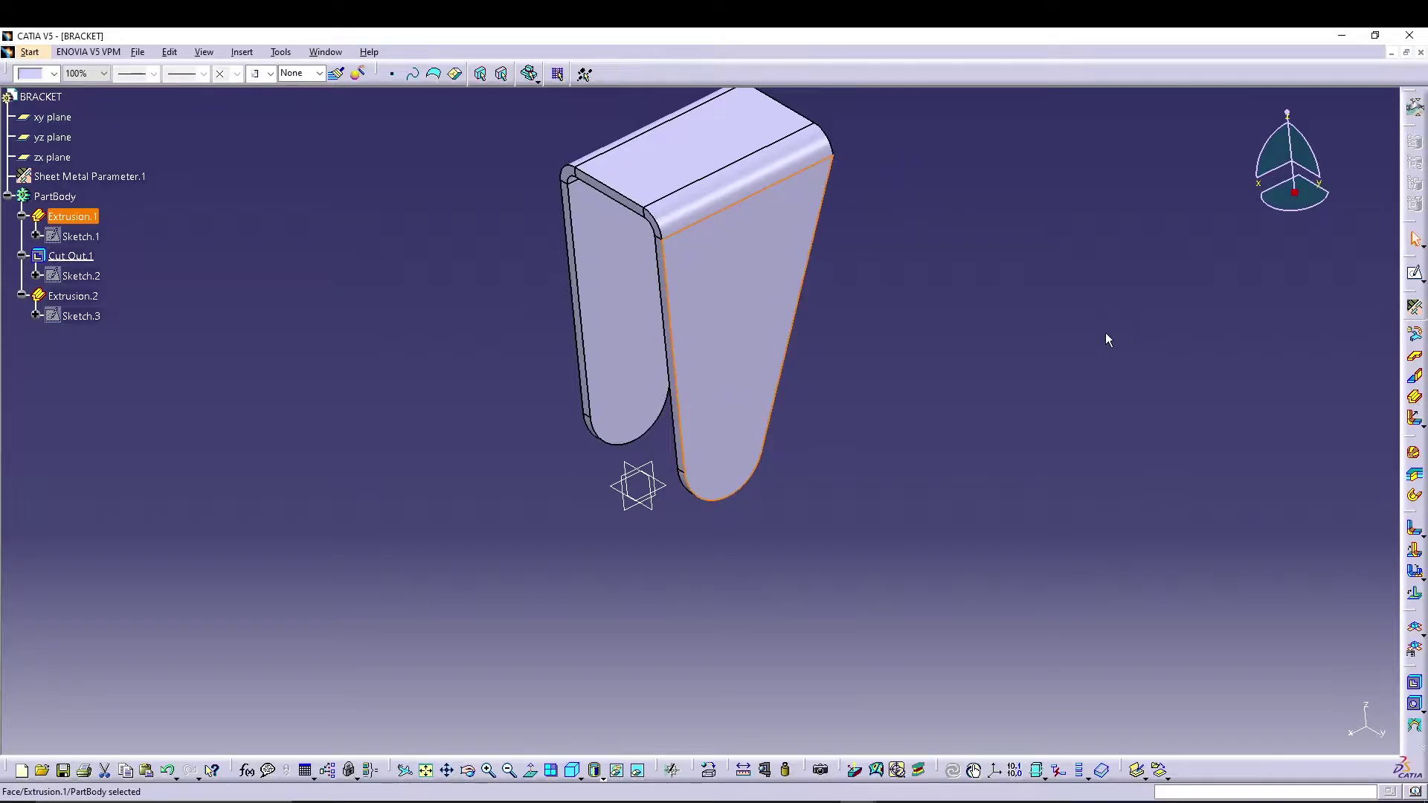
left_click(1413, 274)
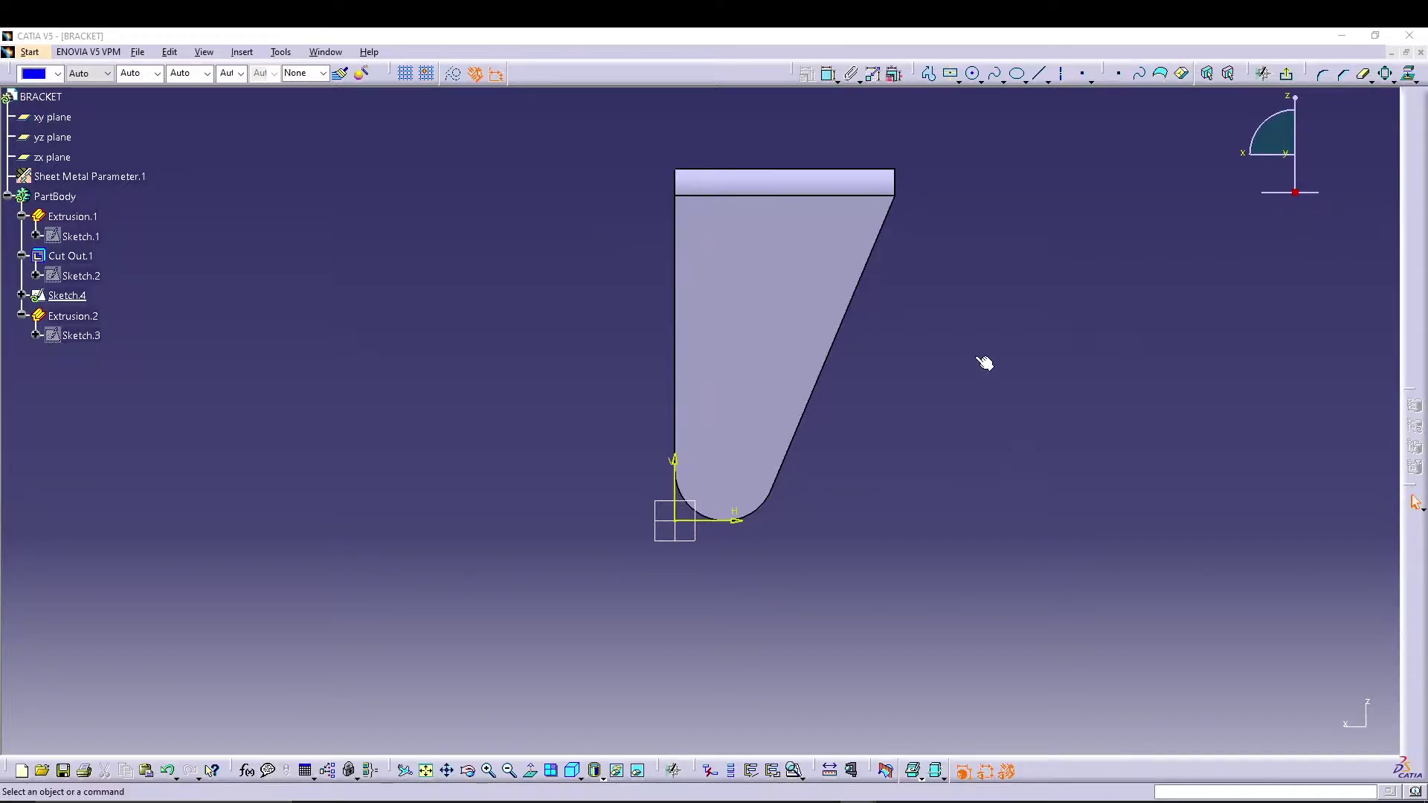
left_click(972, 73)
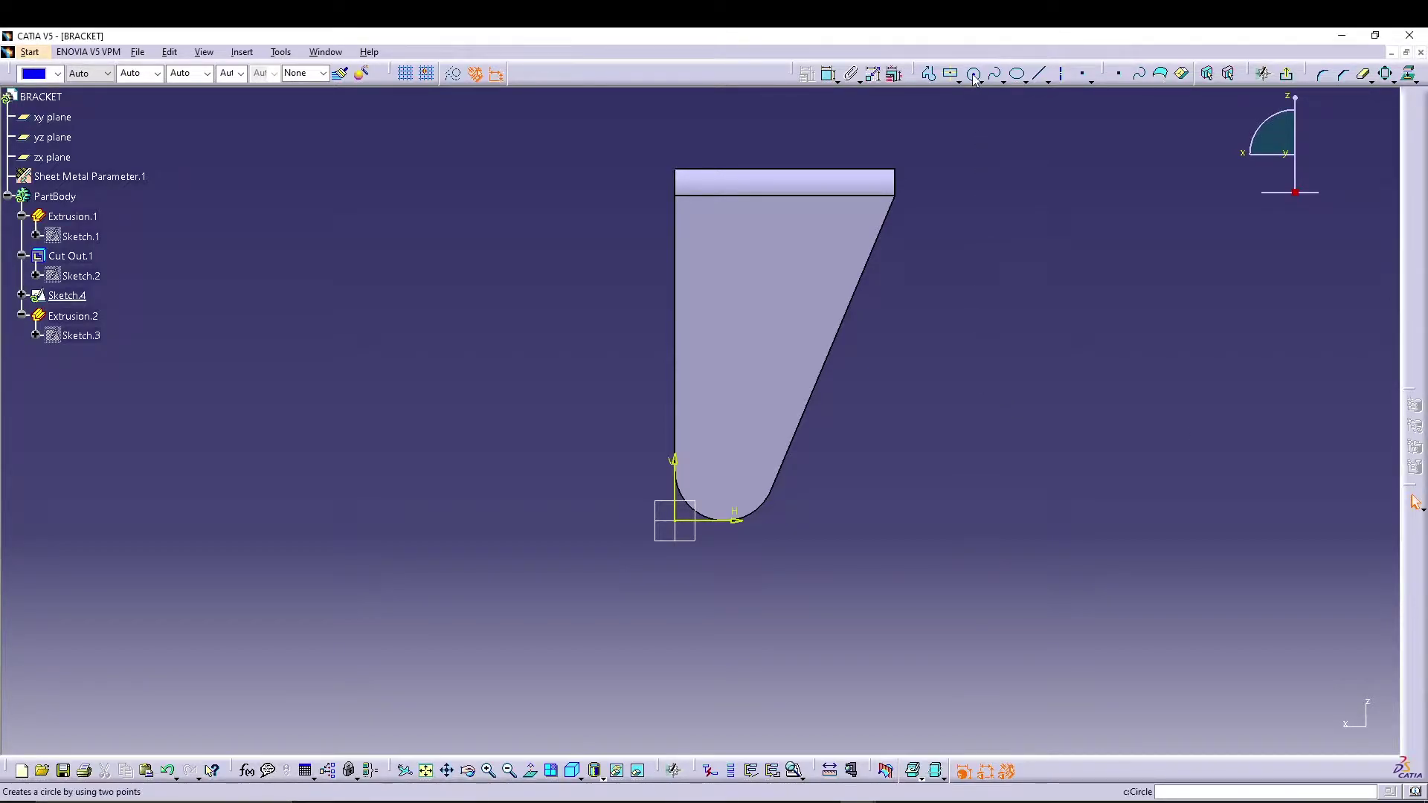
left_click(727, 467)
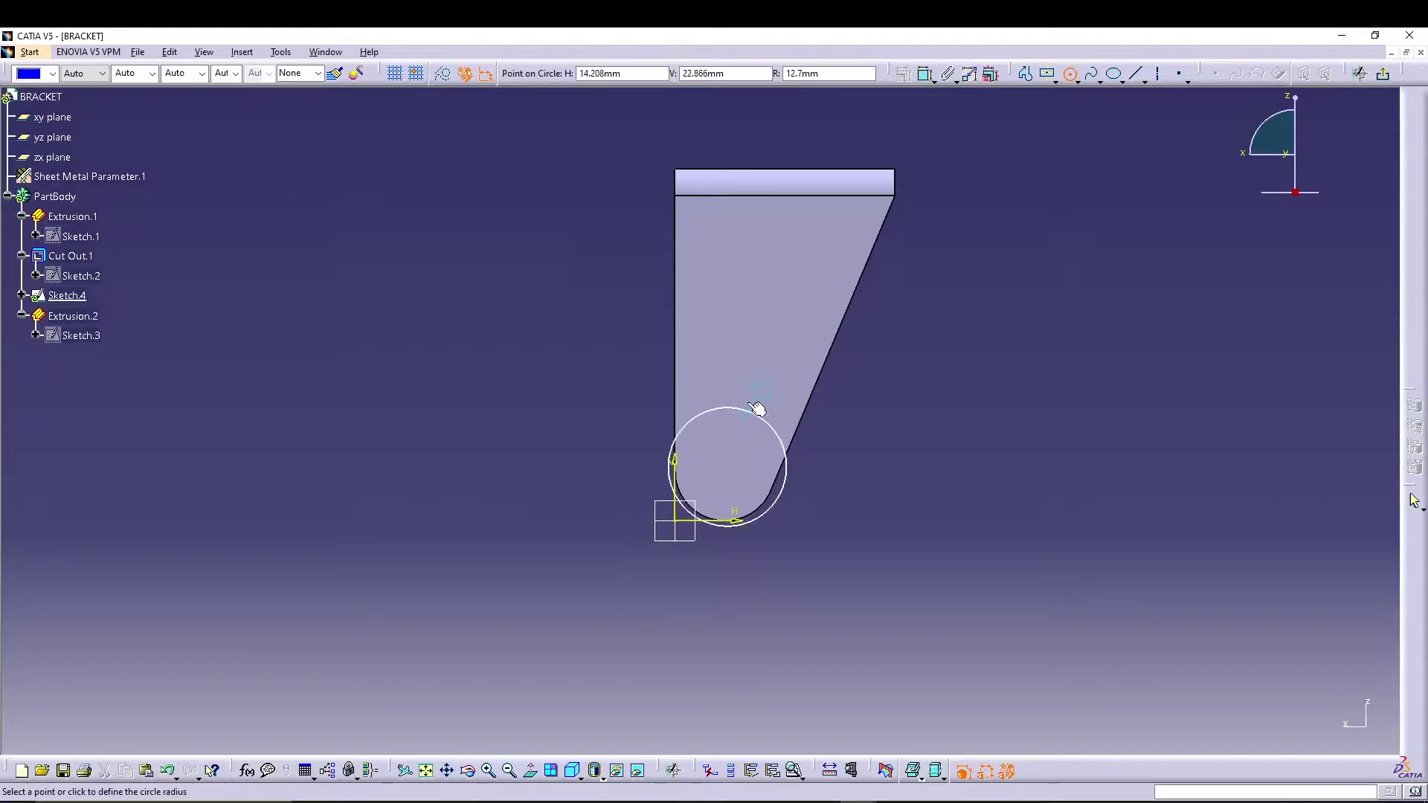
left_click(752, 438)
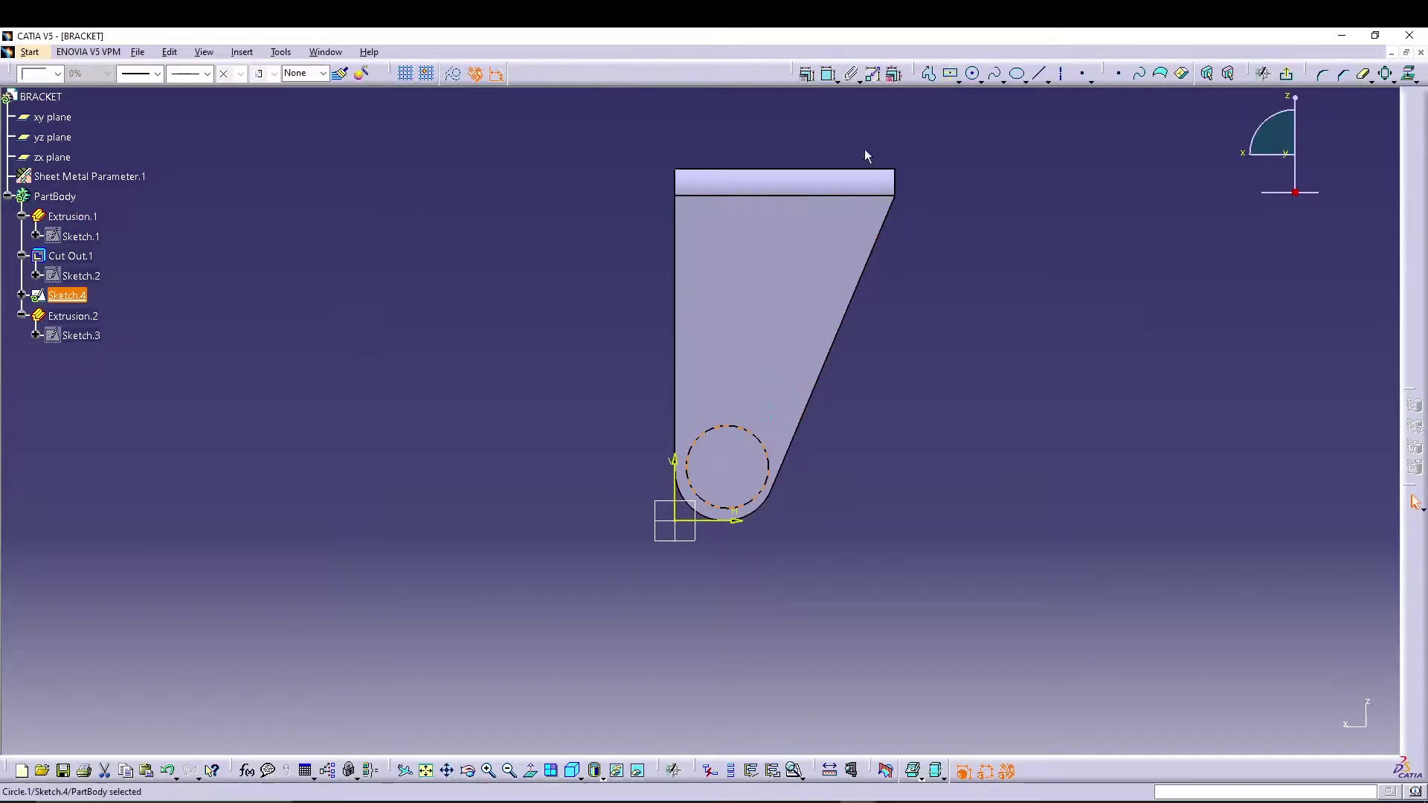
Dimension the circle by diameter and set it to 8 mm.
left_click(873, 73)
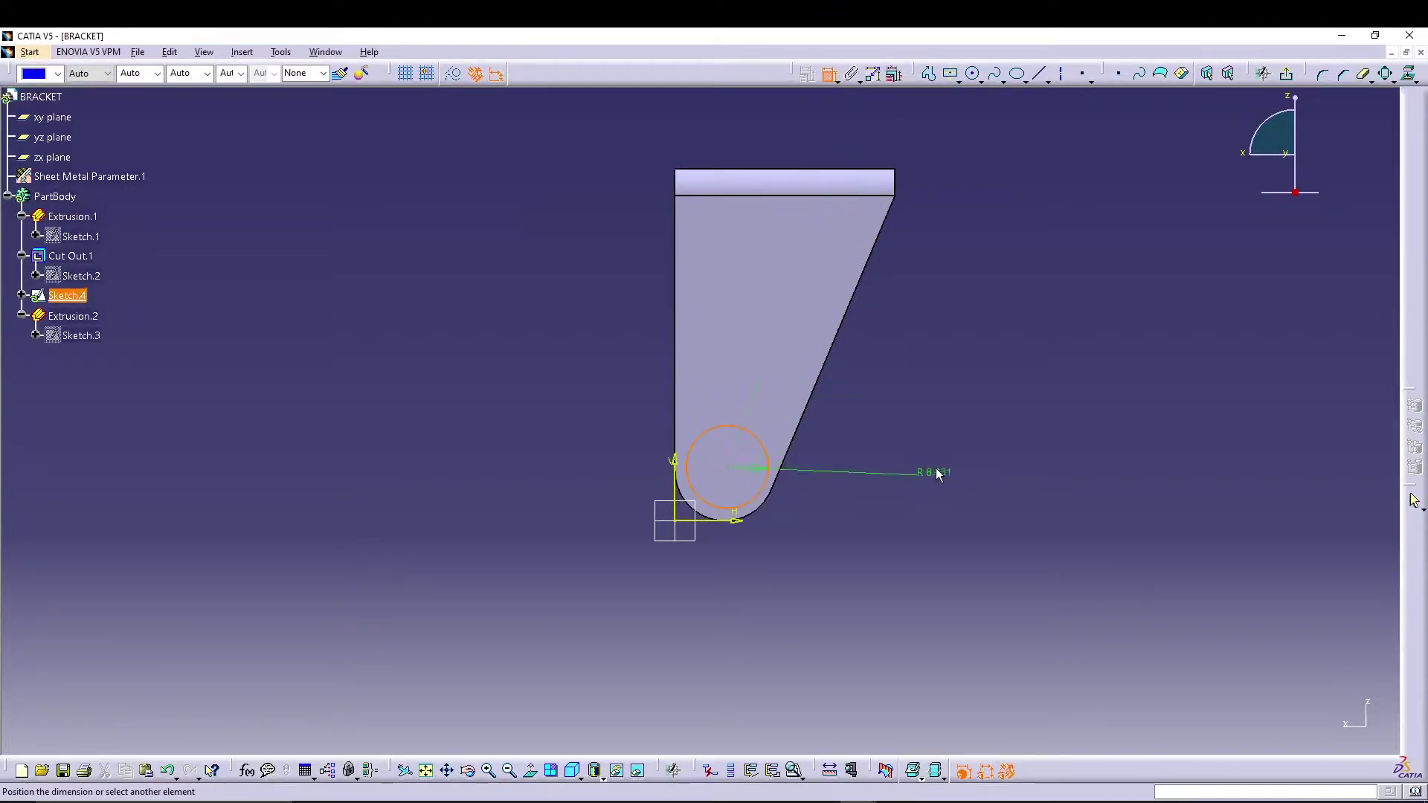
left_click(917, 512)
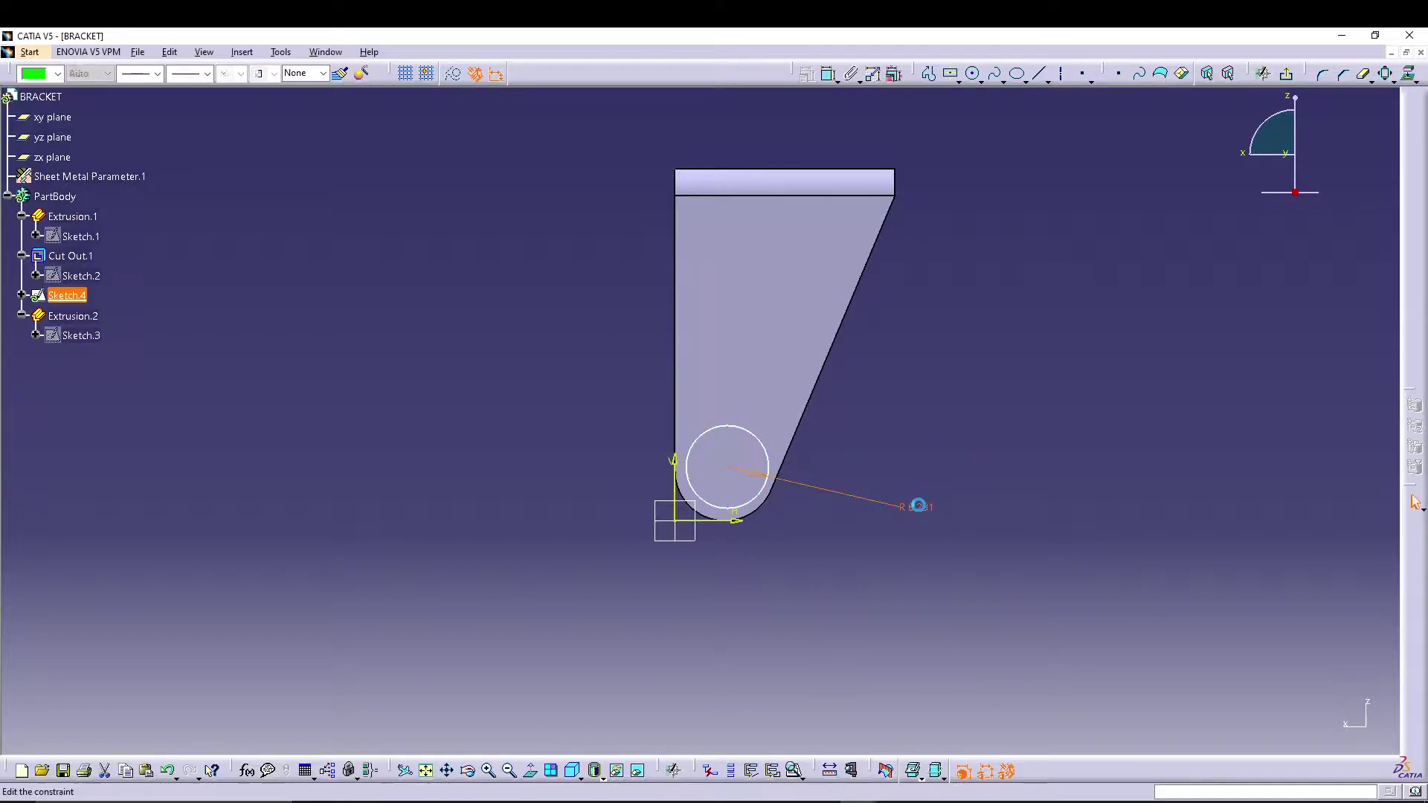
double_click(918, 505)
left_click(1198, 693)
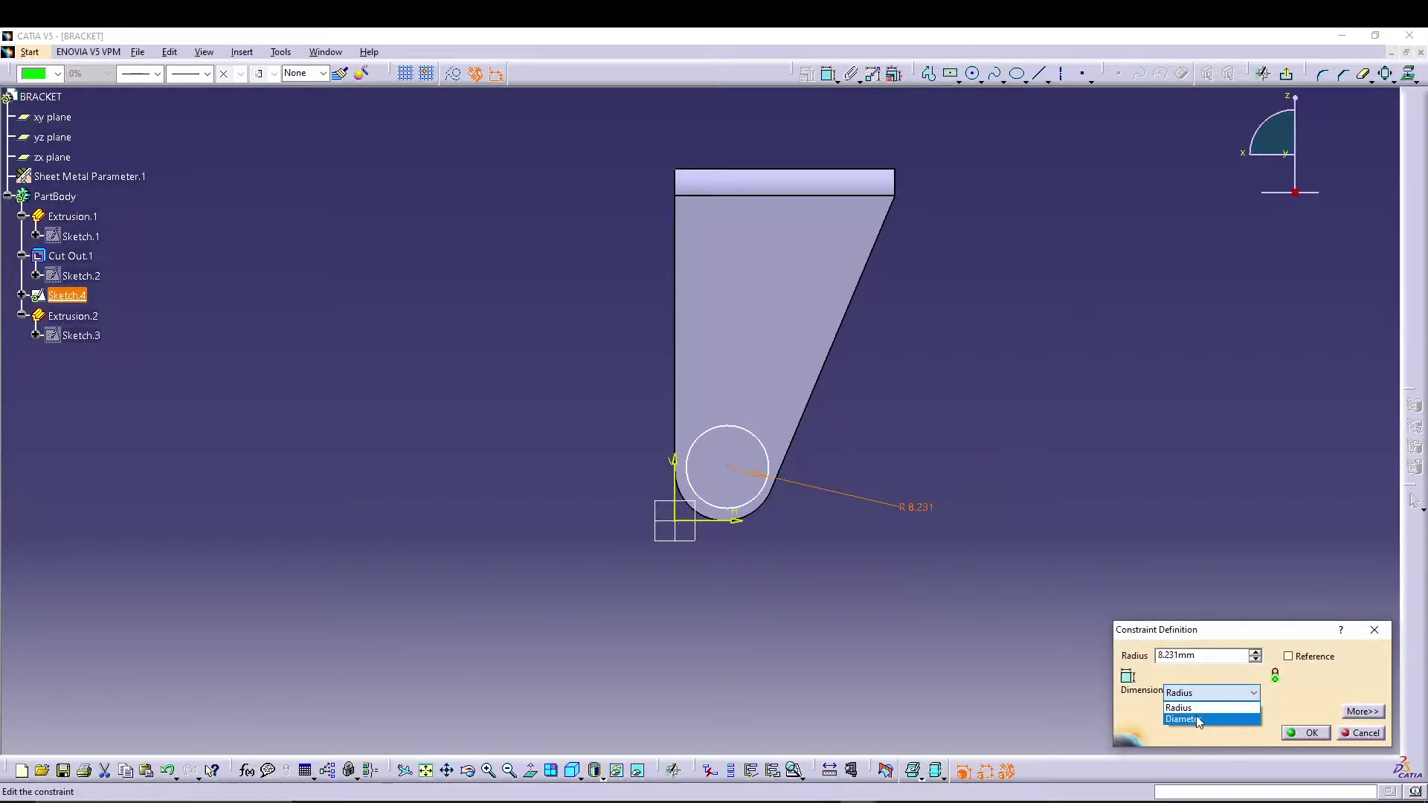
left_click(1197, 716)
double_click(1190, 654)
type("8")
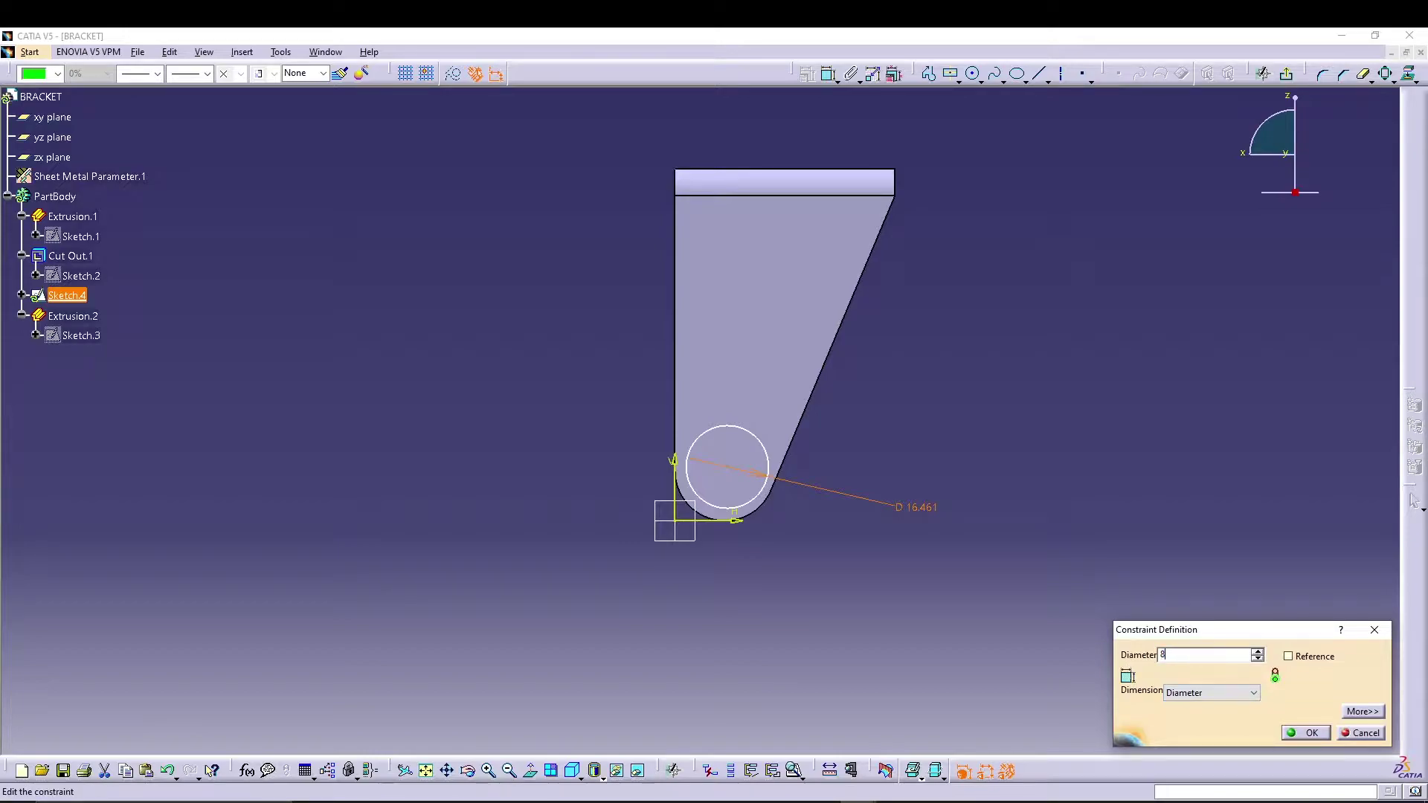
key("Return")
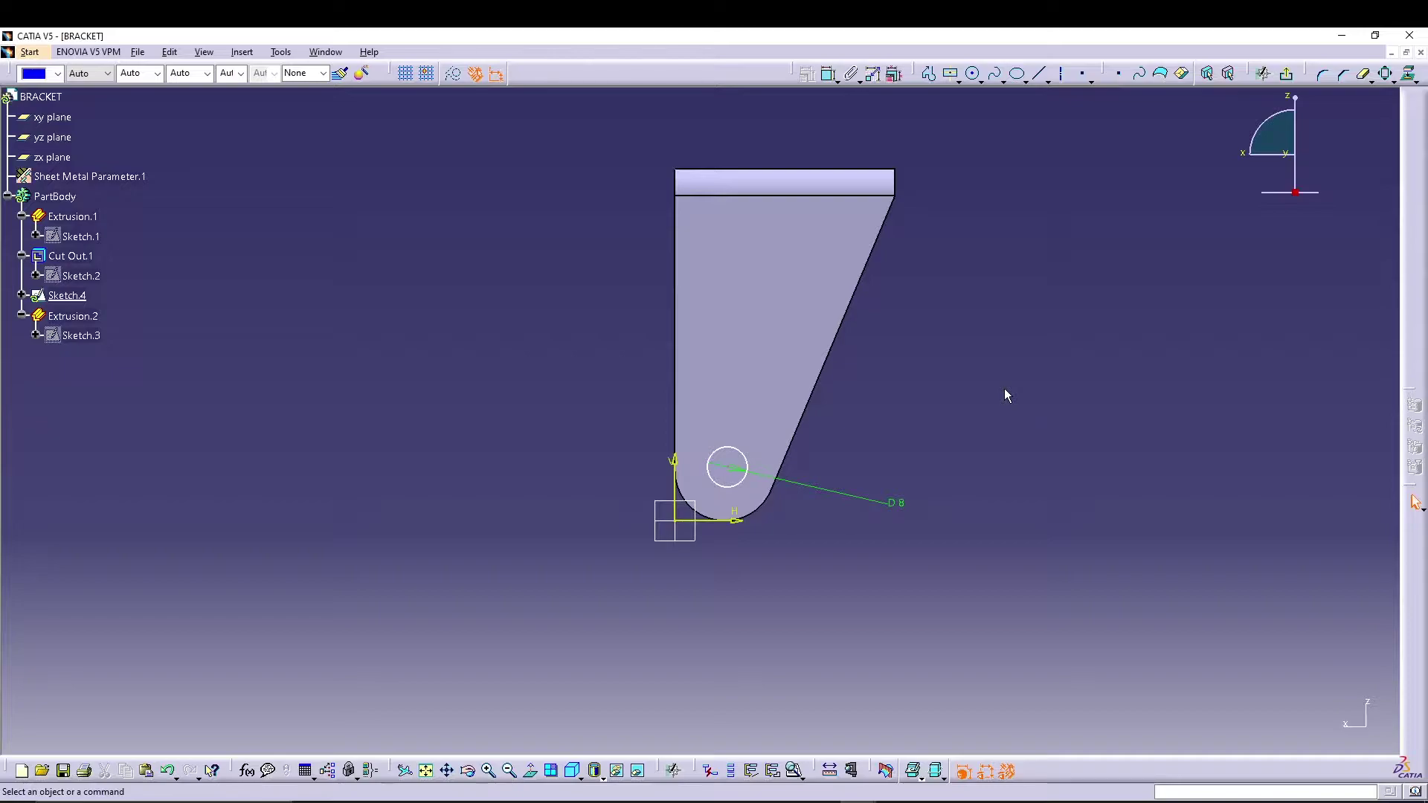
Project the wall's rounded lower edge into the sketch as a construction element.
left_click(753, 517)
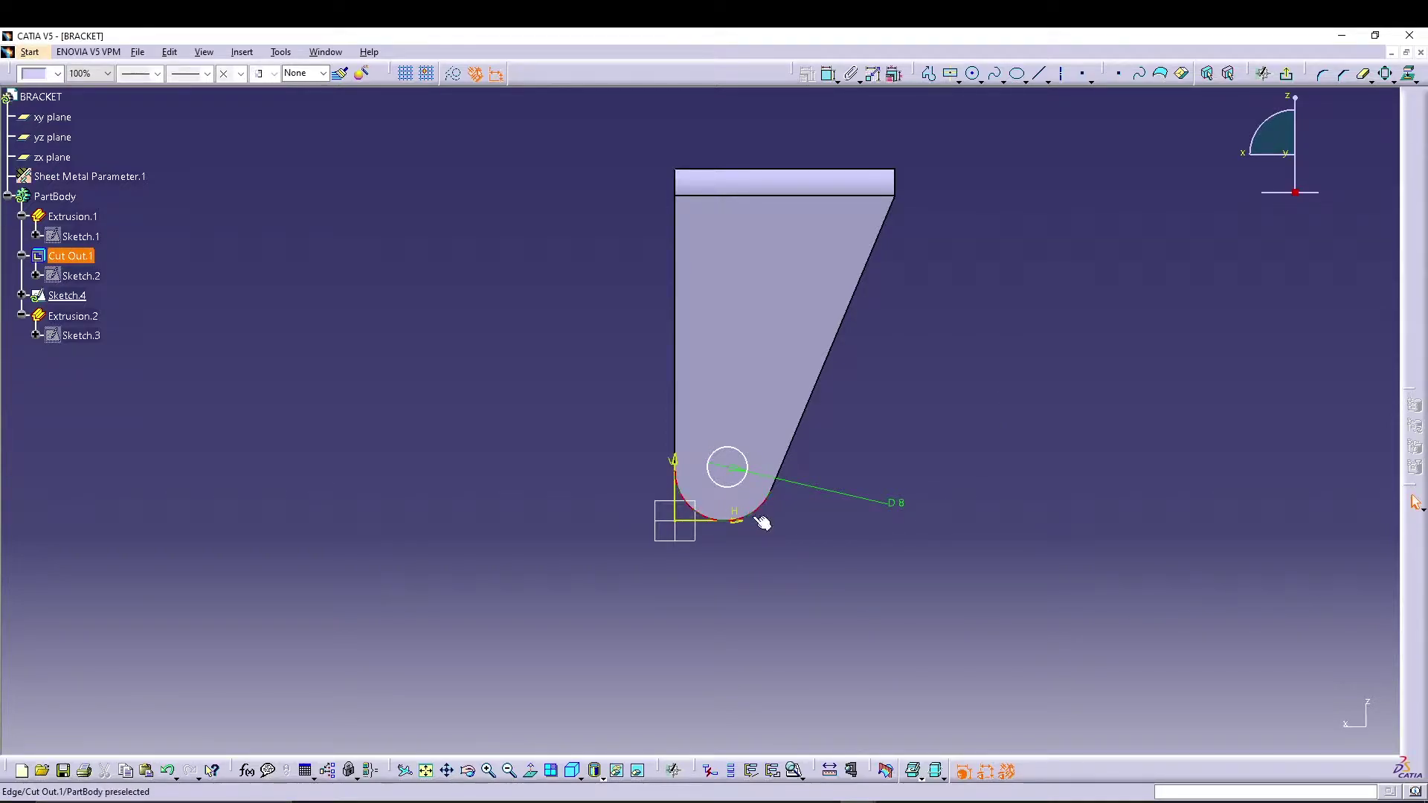
left_click(1407, 73)
left_click(462, 333)
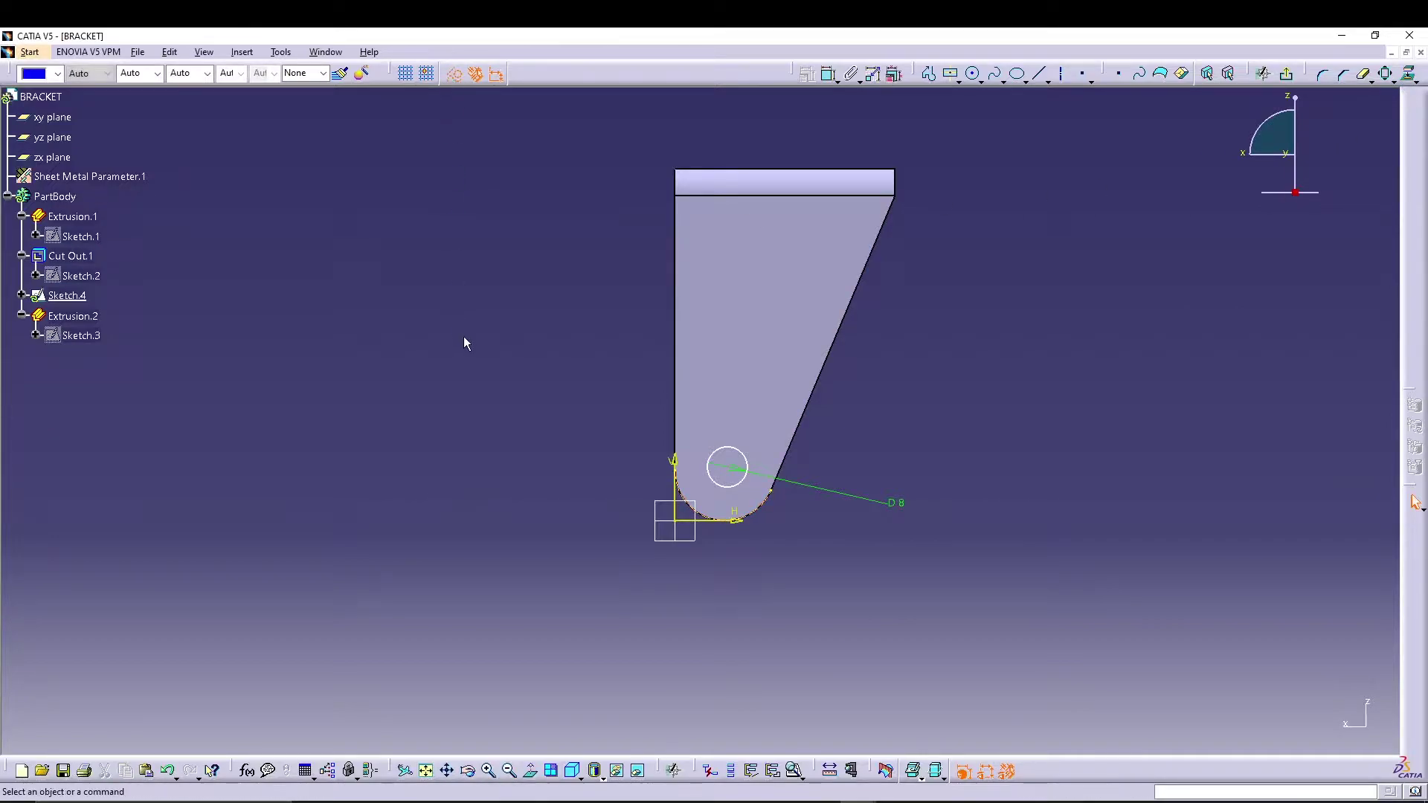
Draw a horizontal construction line about 34 mm long from the projected arc's endpoint on the wall's vertical edge, extending across the circle.
middle_click_drag(519, 471, 525, 325, "ctrl")
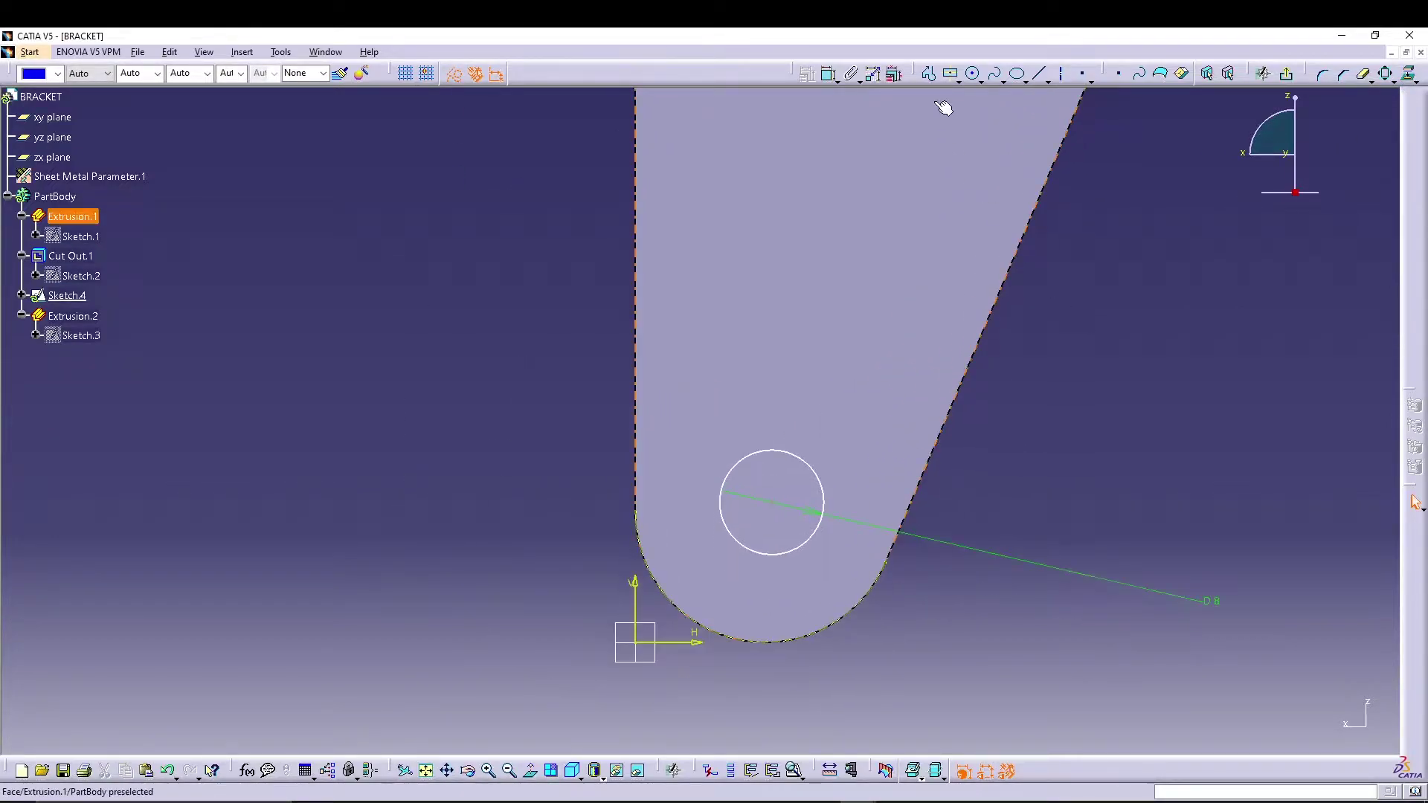
left_click(1039, 74)
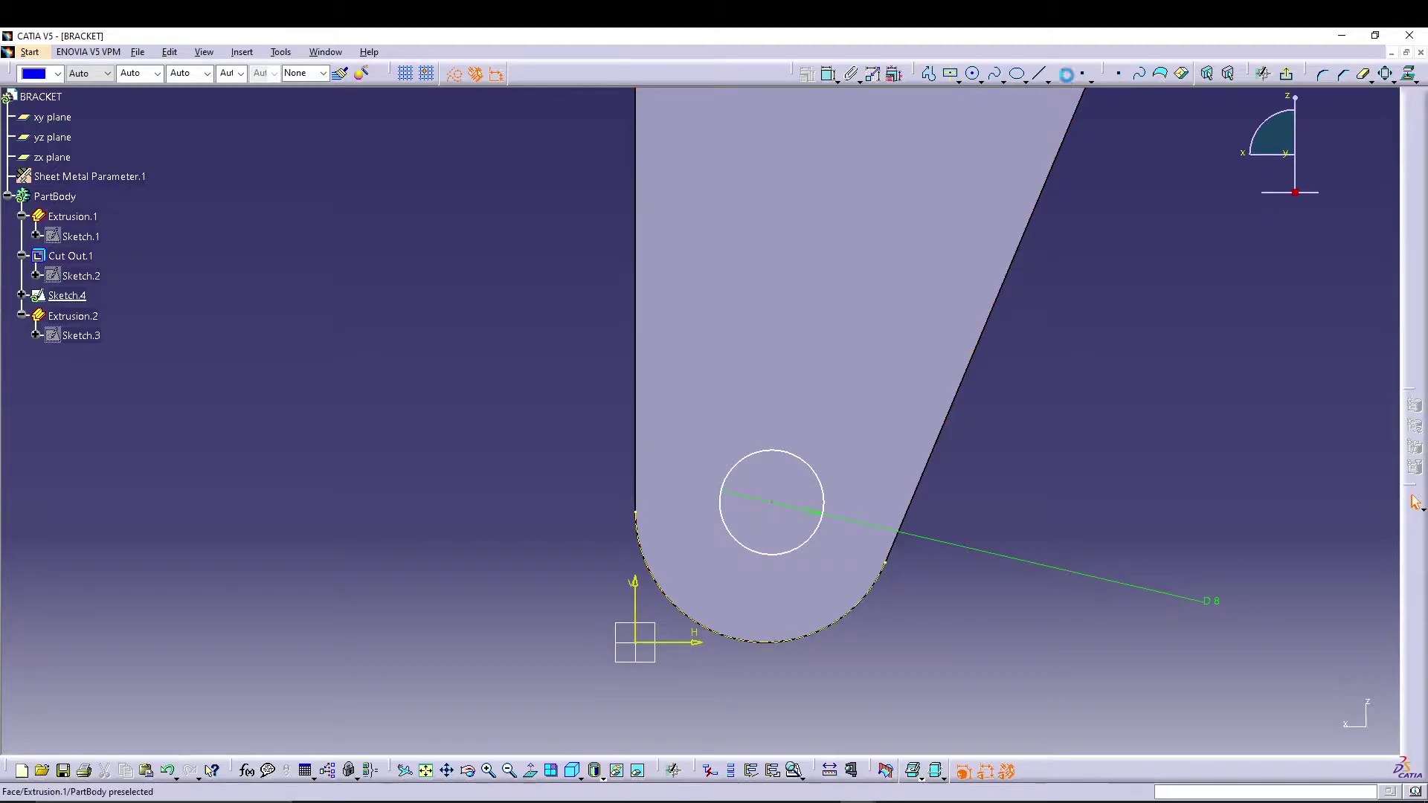
left_click(638, 513)
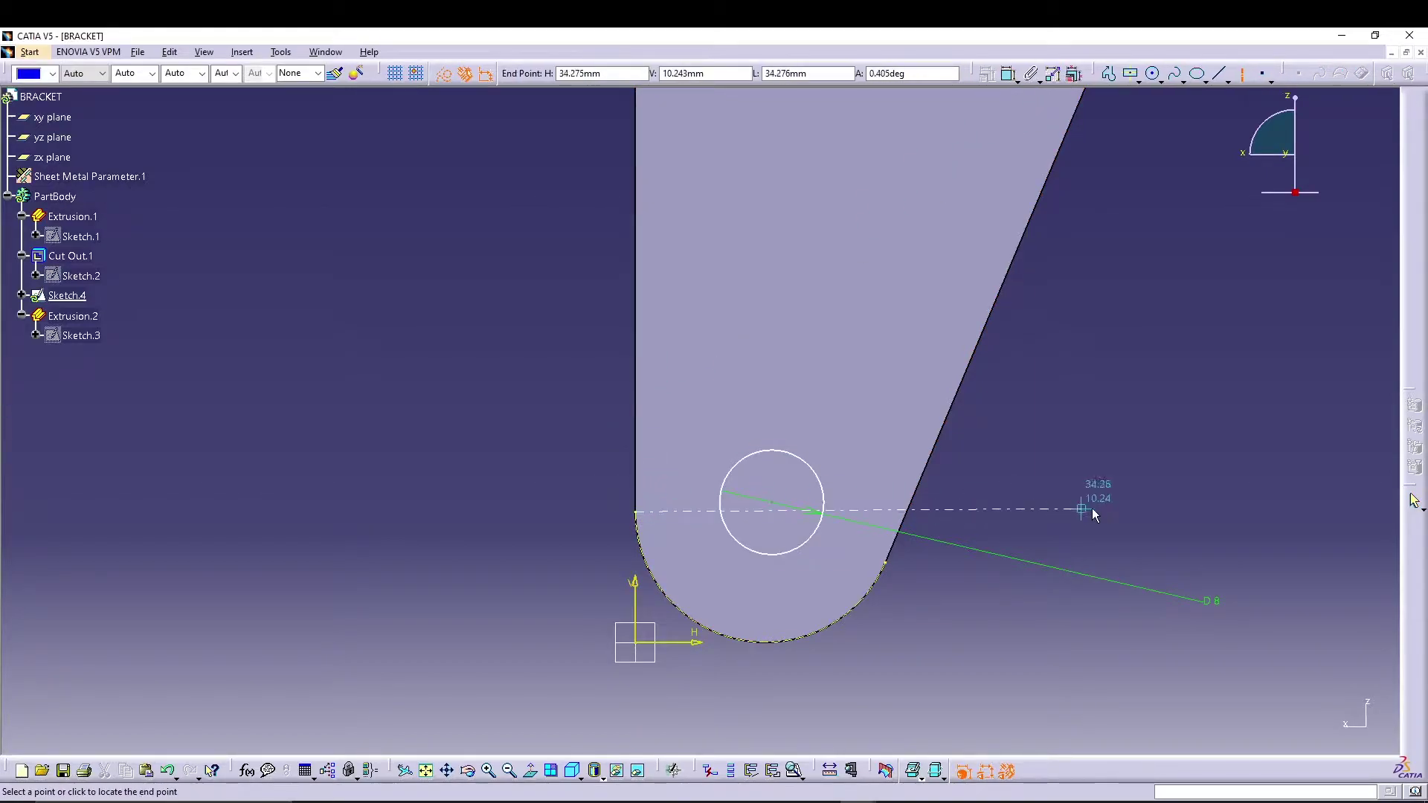
left_click(1083, 511)
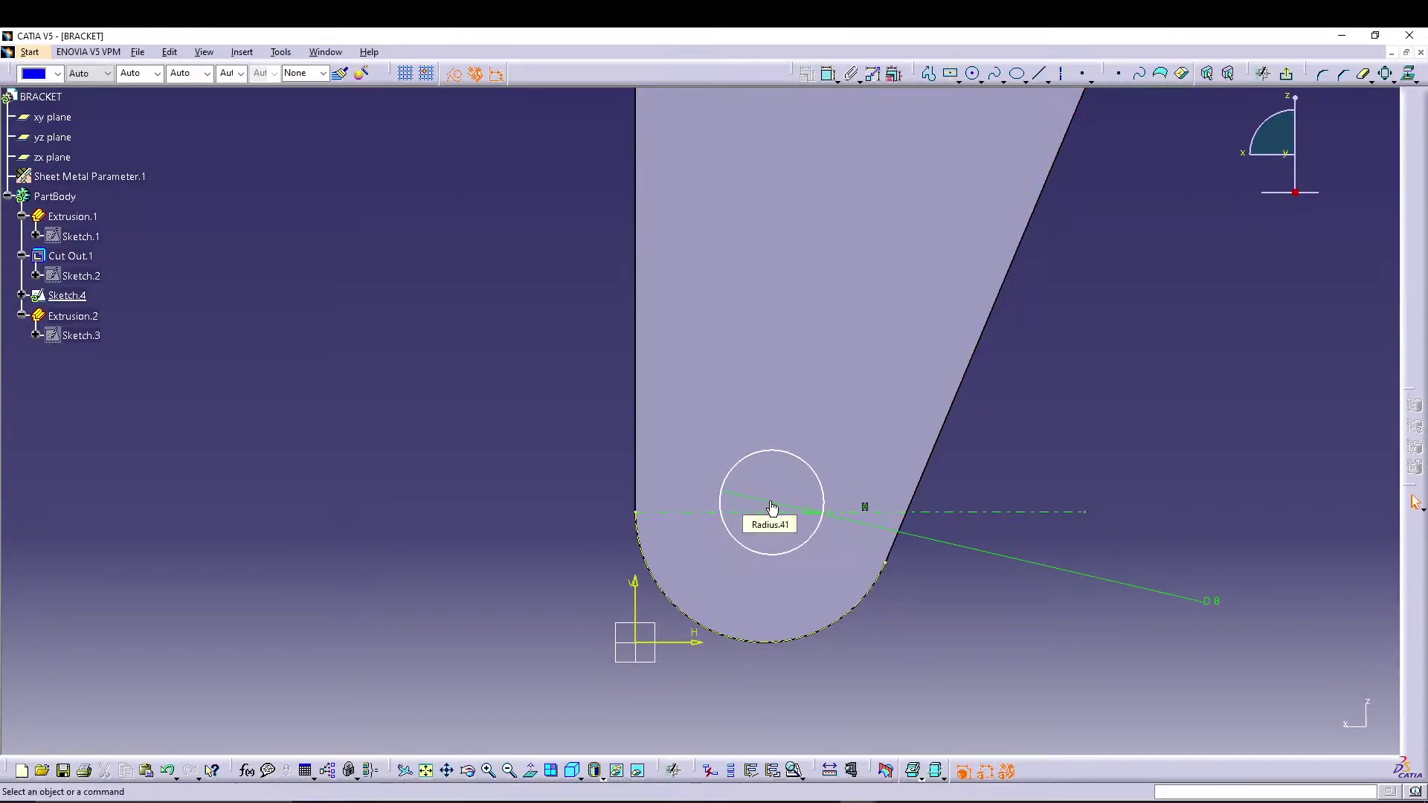
Make the circle's centre coincident with the horizontal construction line.
left_click(844, 489)
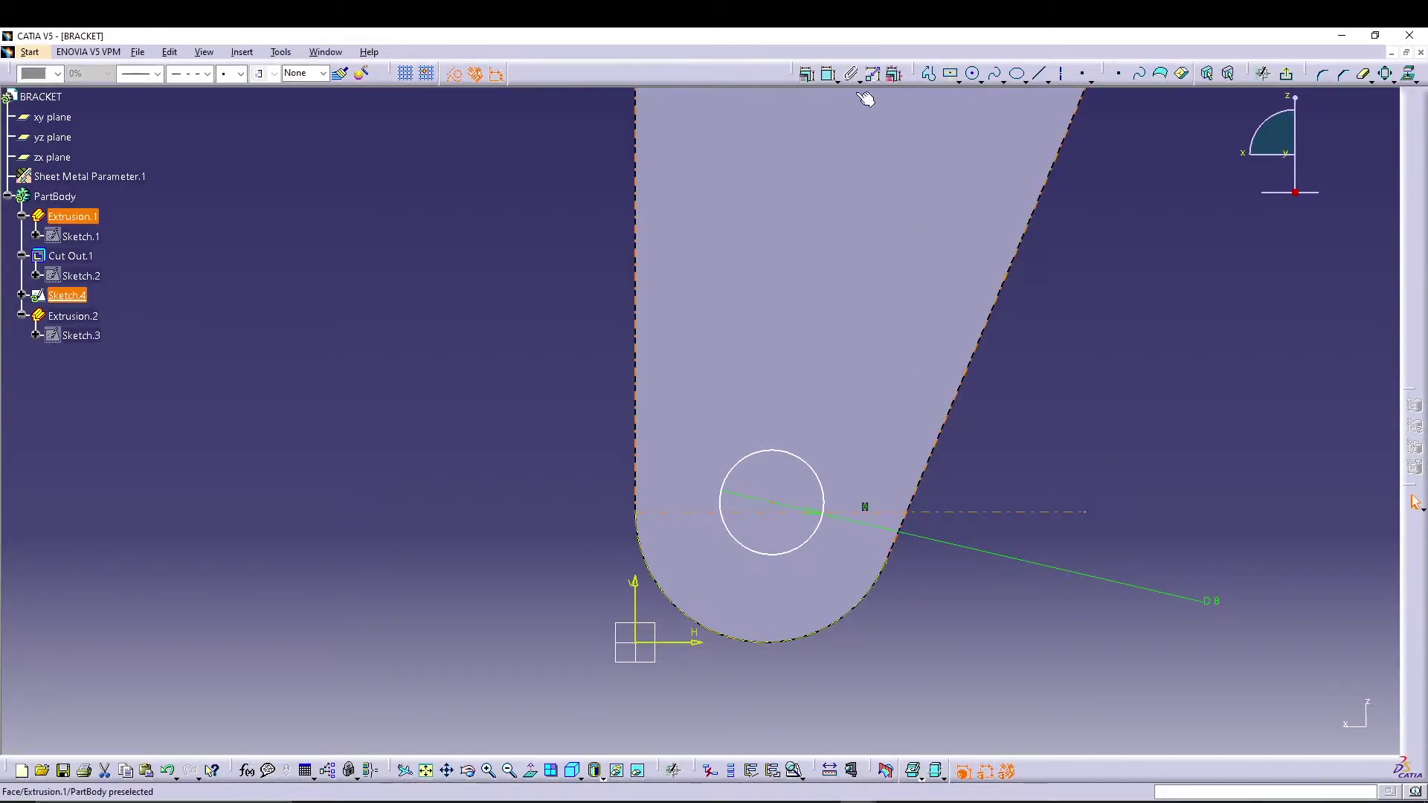
left_click(829, 73)
right_click(1230, 302)
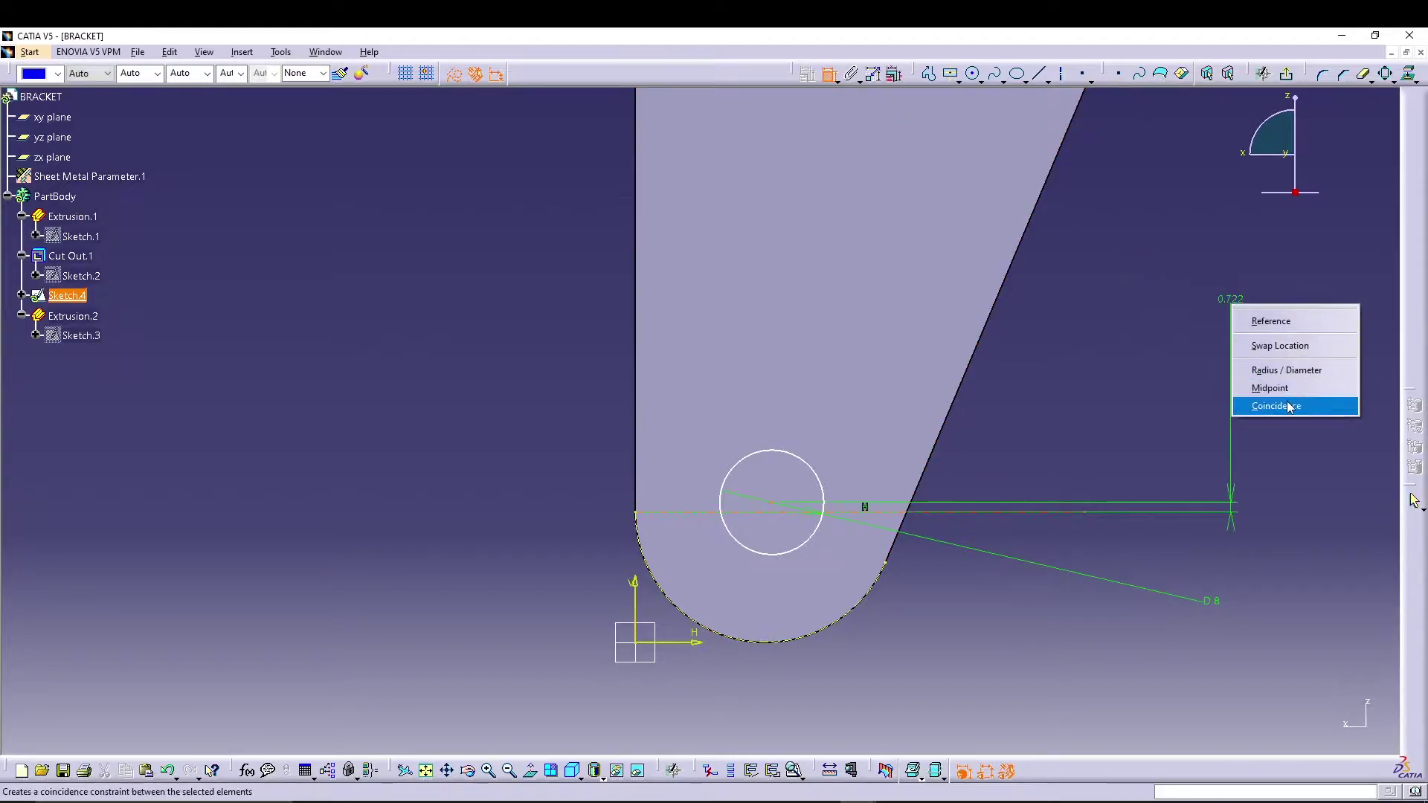
left_click(1289, 406)
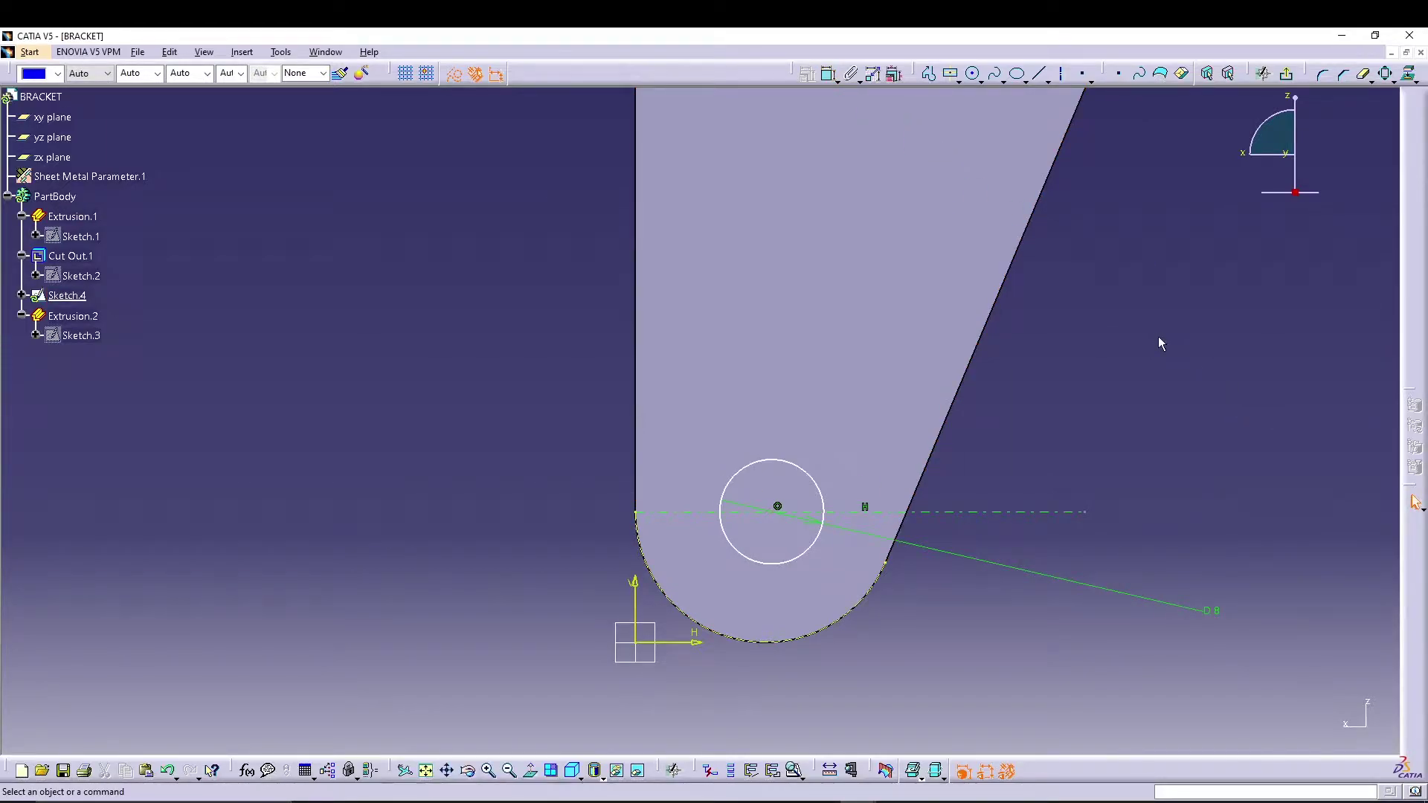
Constrain the circle concentric with the wall's projected rounded lower edge.
left_click(771, 564)
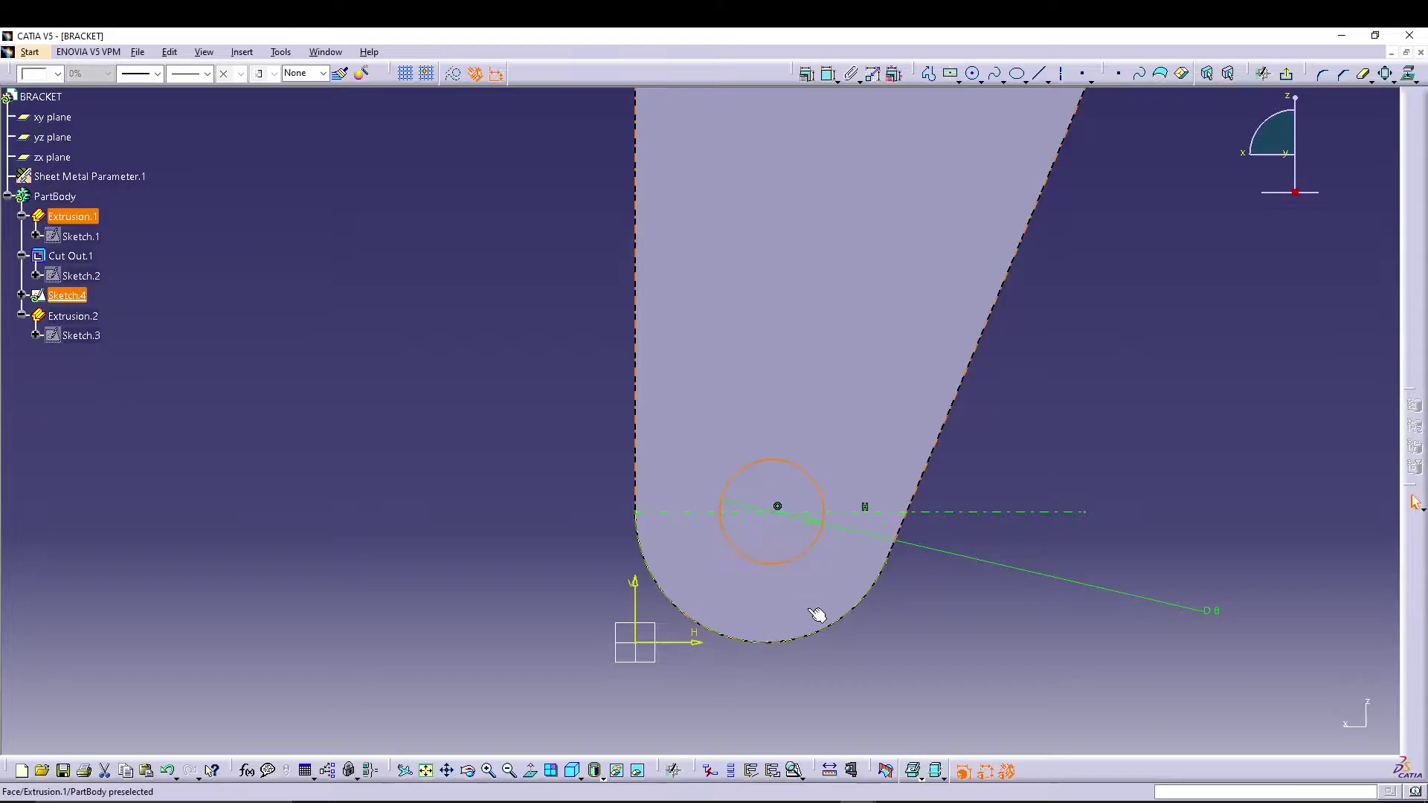
left_click(834, 634, "ctrl")
left_click(806, 73)
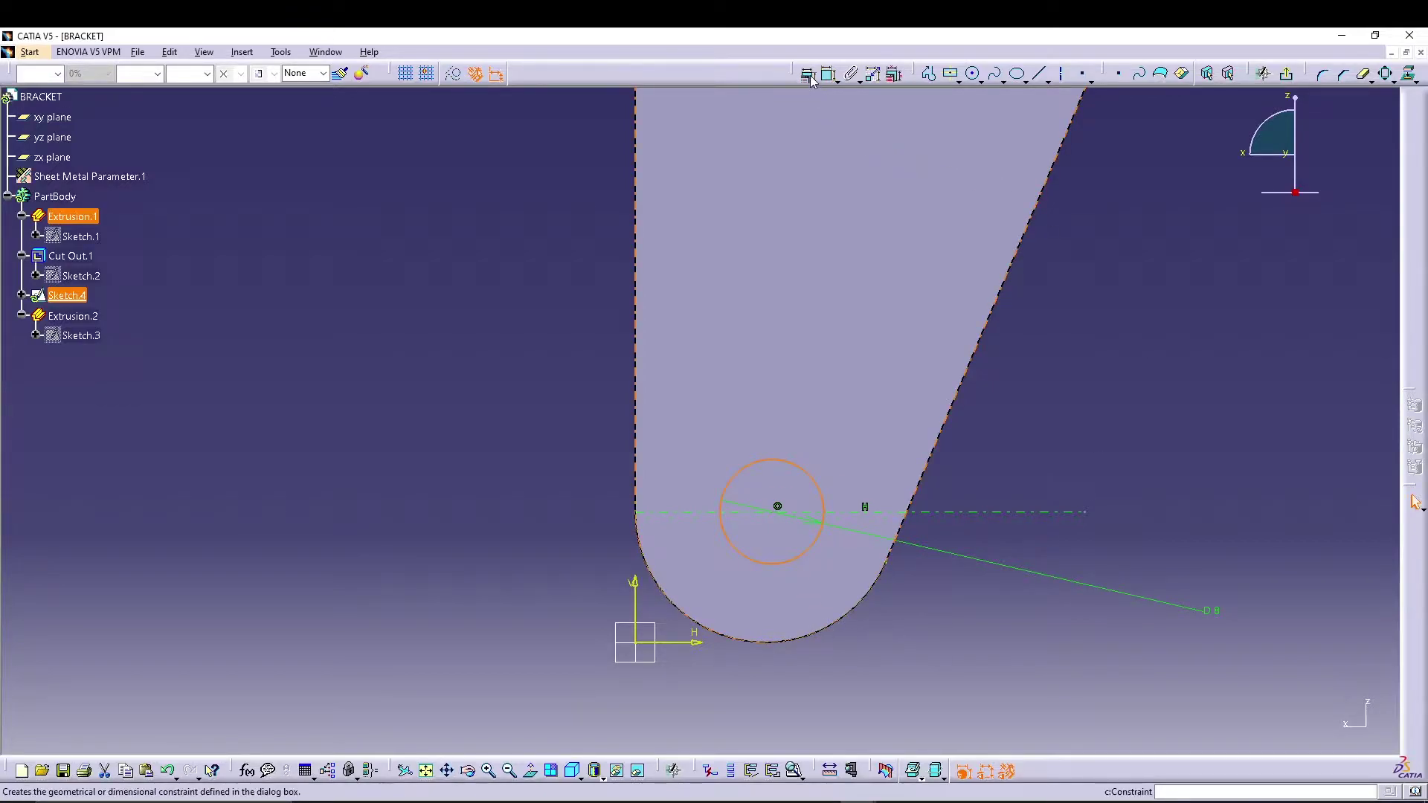
left_click(1317, 609)
left_click(1313, 736)
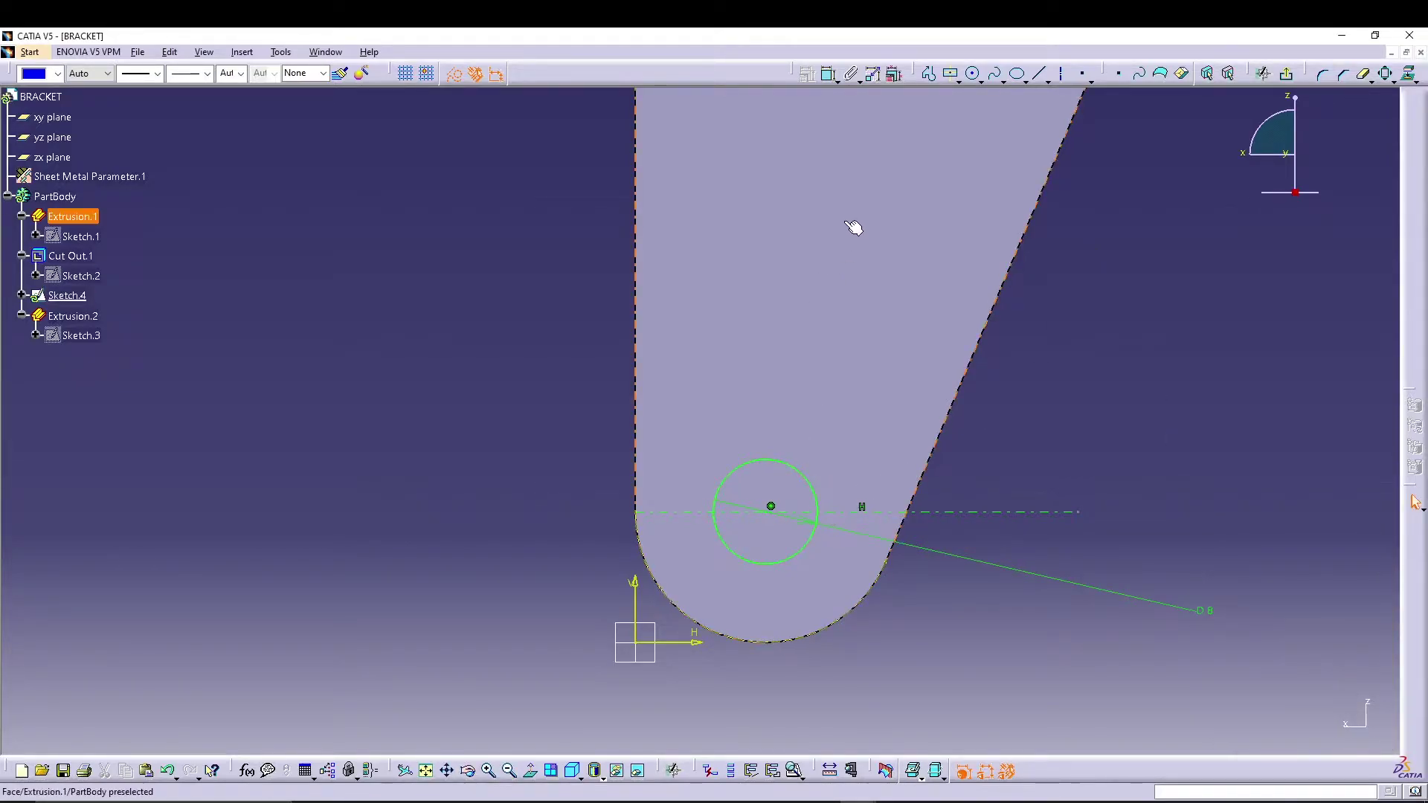
Draw a rectangle about 3.6 mm wide above the circle's centre, with its lower edge inside the circle and its upper edge above it.
left_click(959, 80)
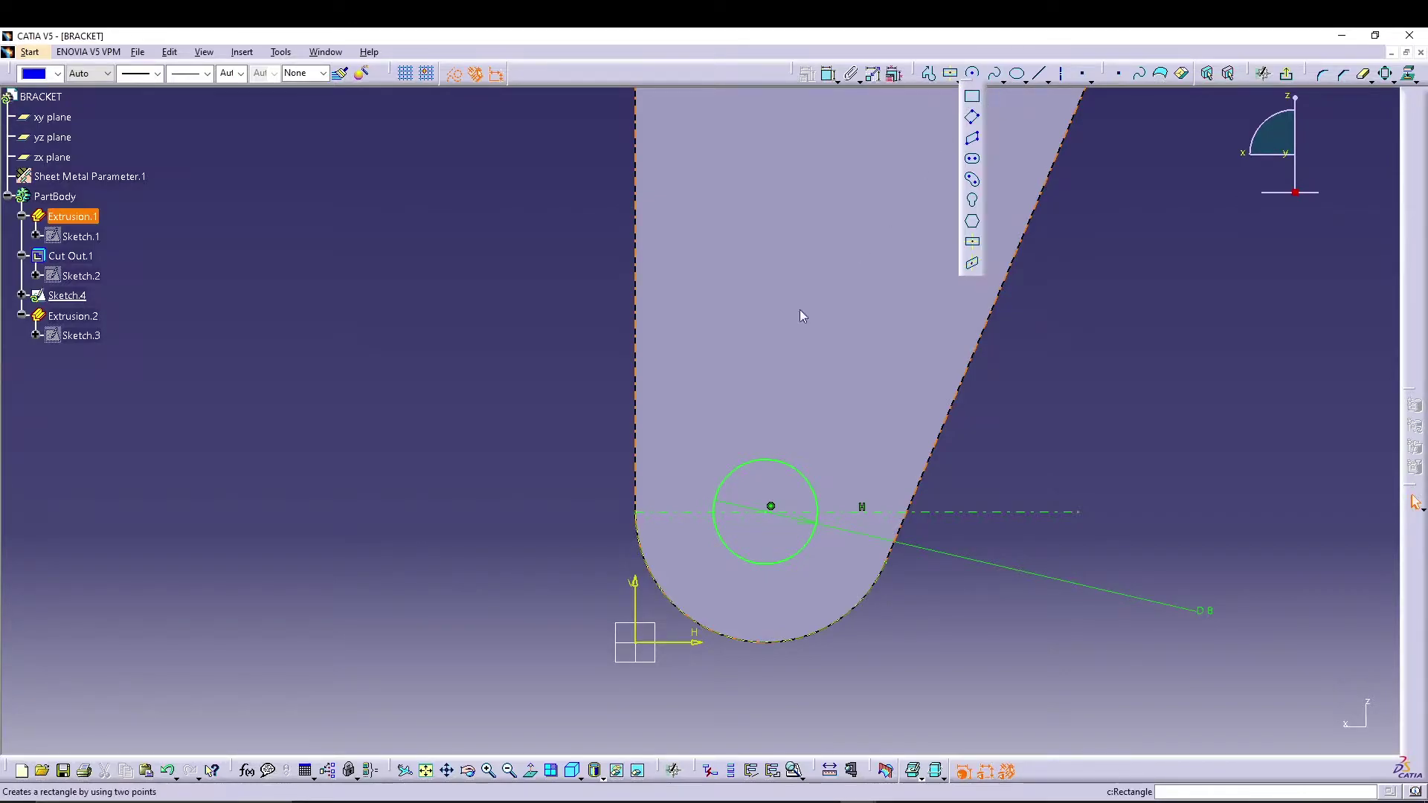
left_click(755, 407)
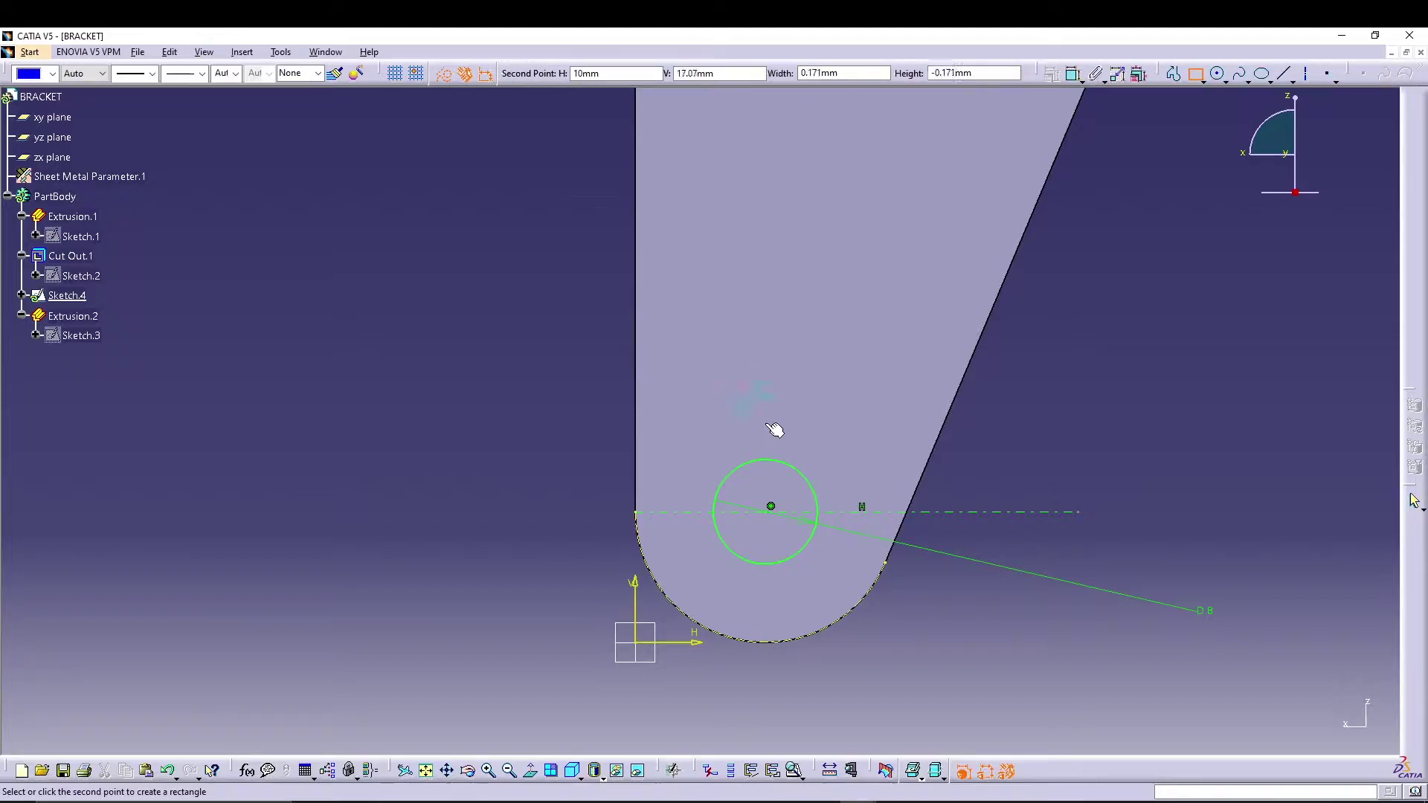
left_click(790, 483)
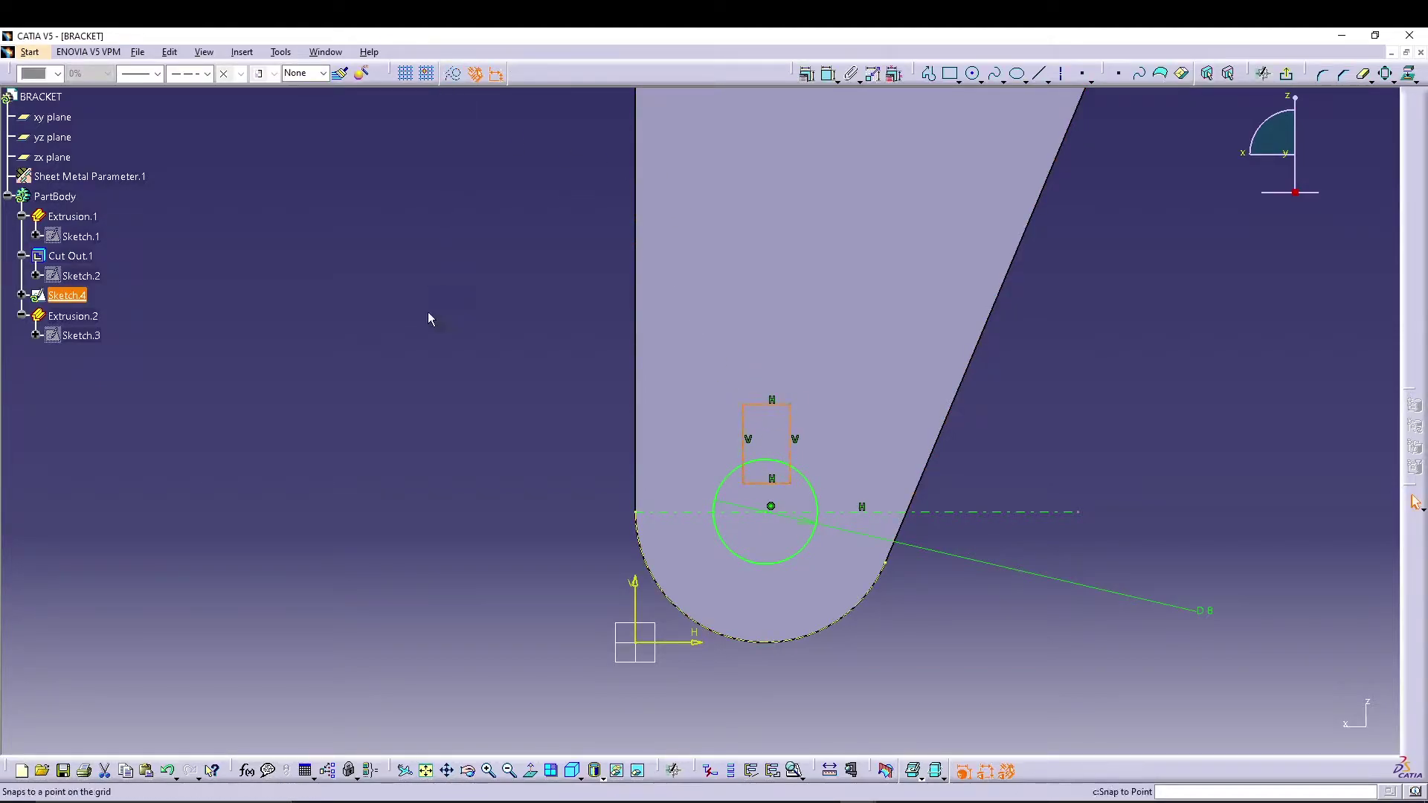
left_click(418, 349)
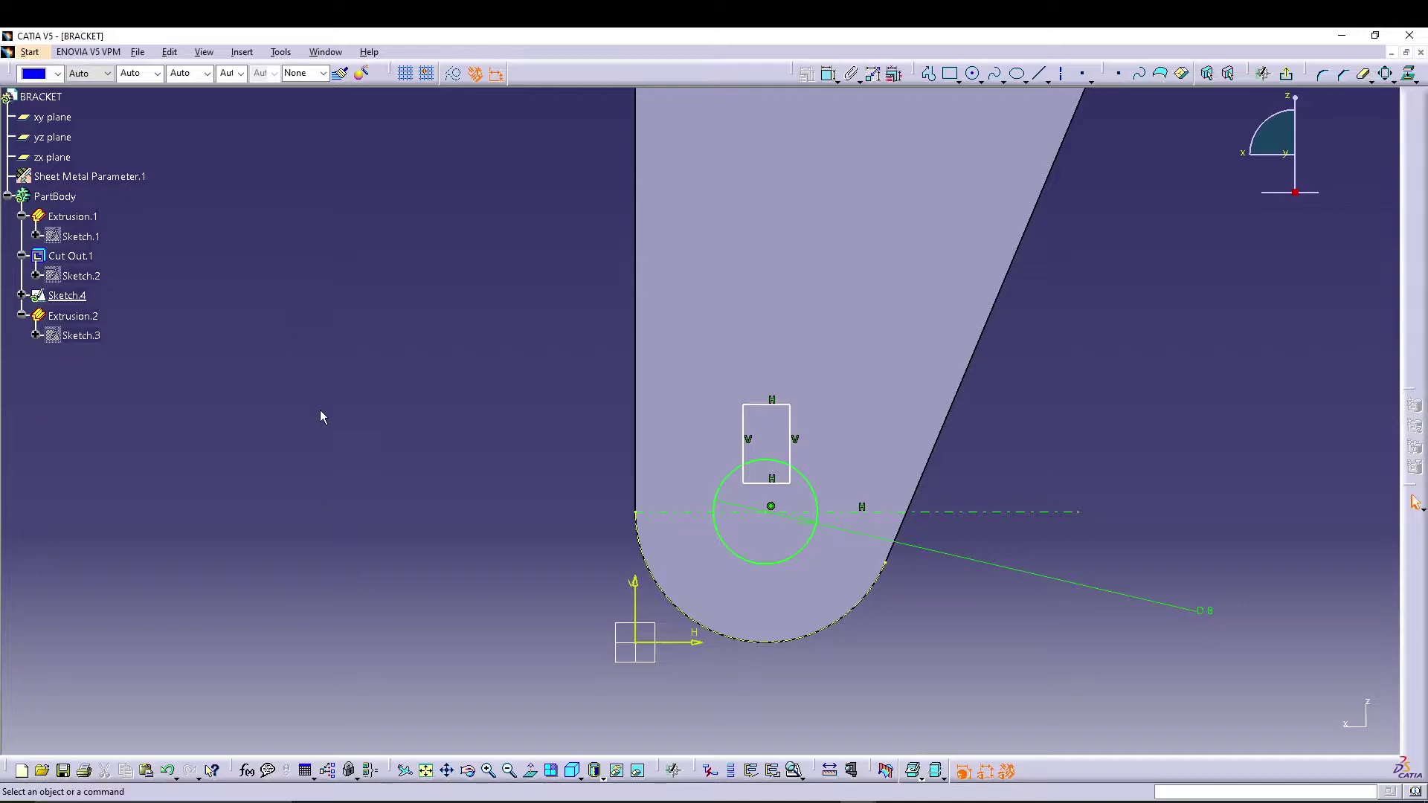
Draw a vertical construction line from the circle's centre up past the rectangle's upper edge.
left_click(1039, 74)
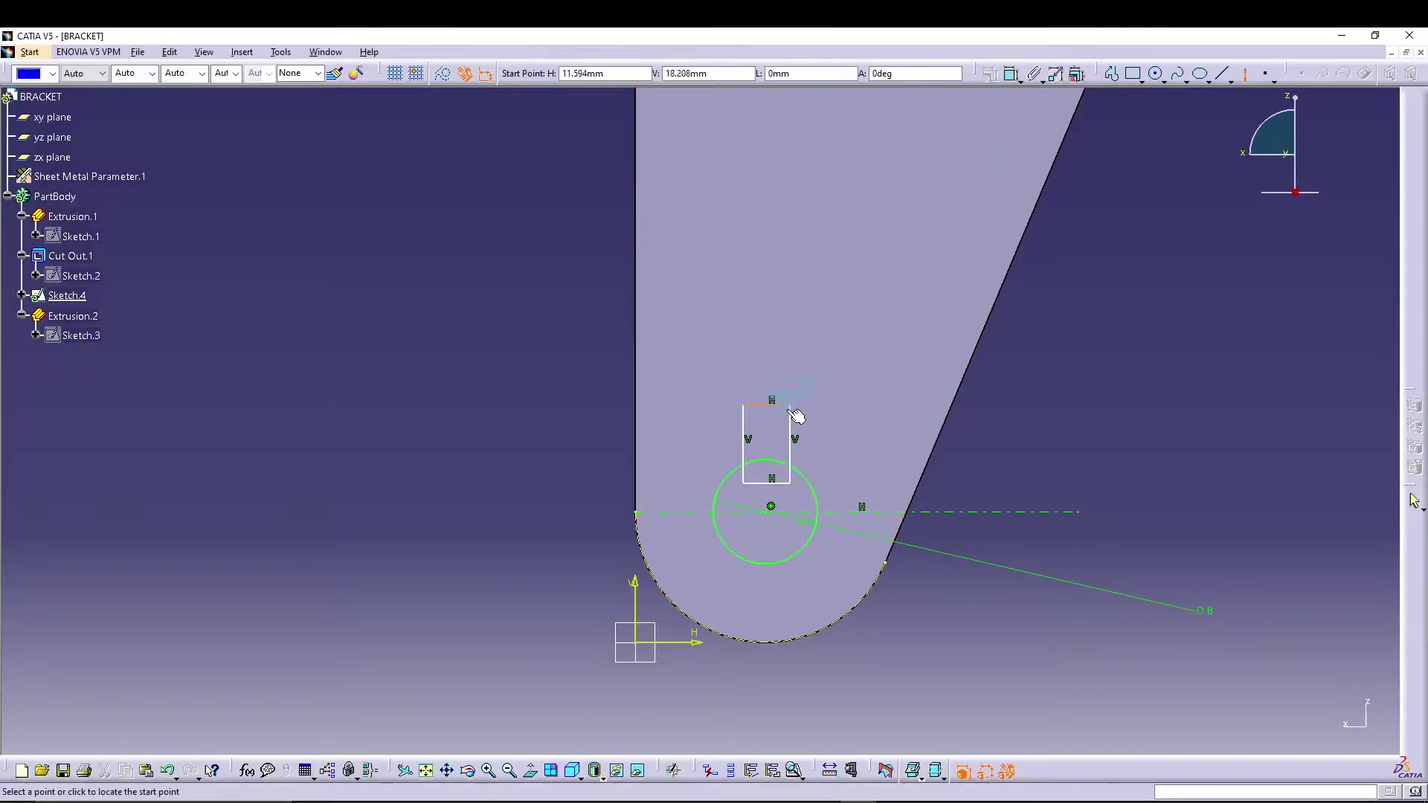
left_click(771, 506)
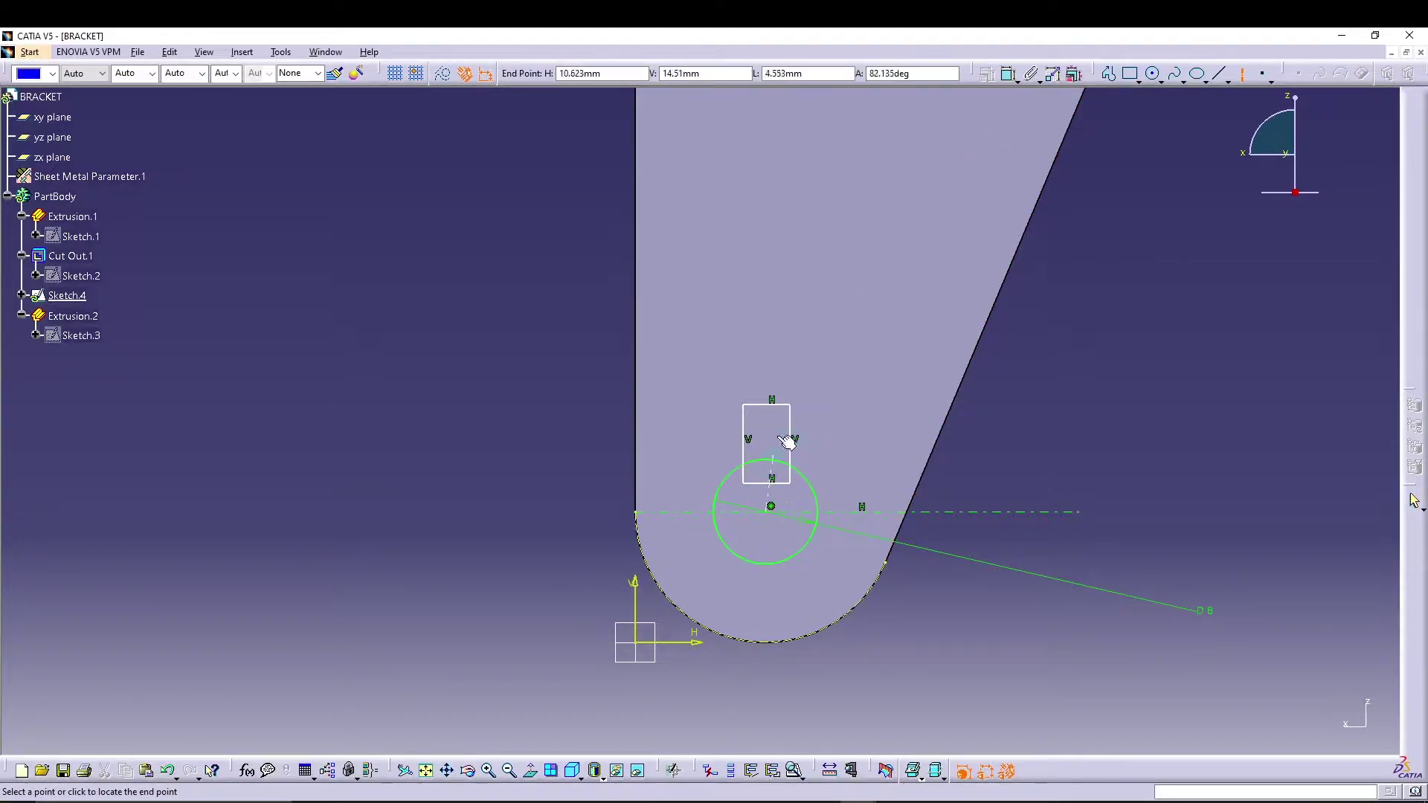
left_click(771, 320)
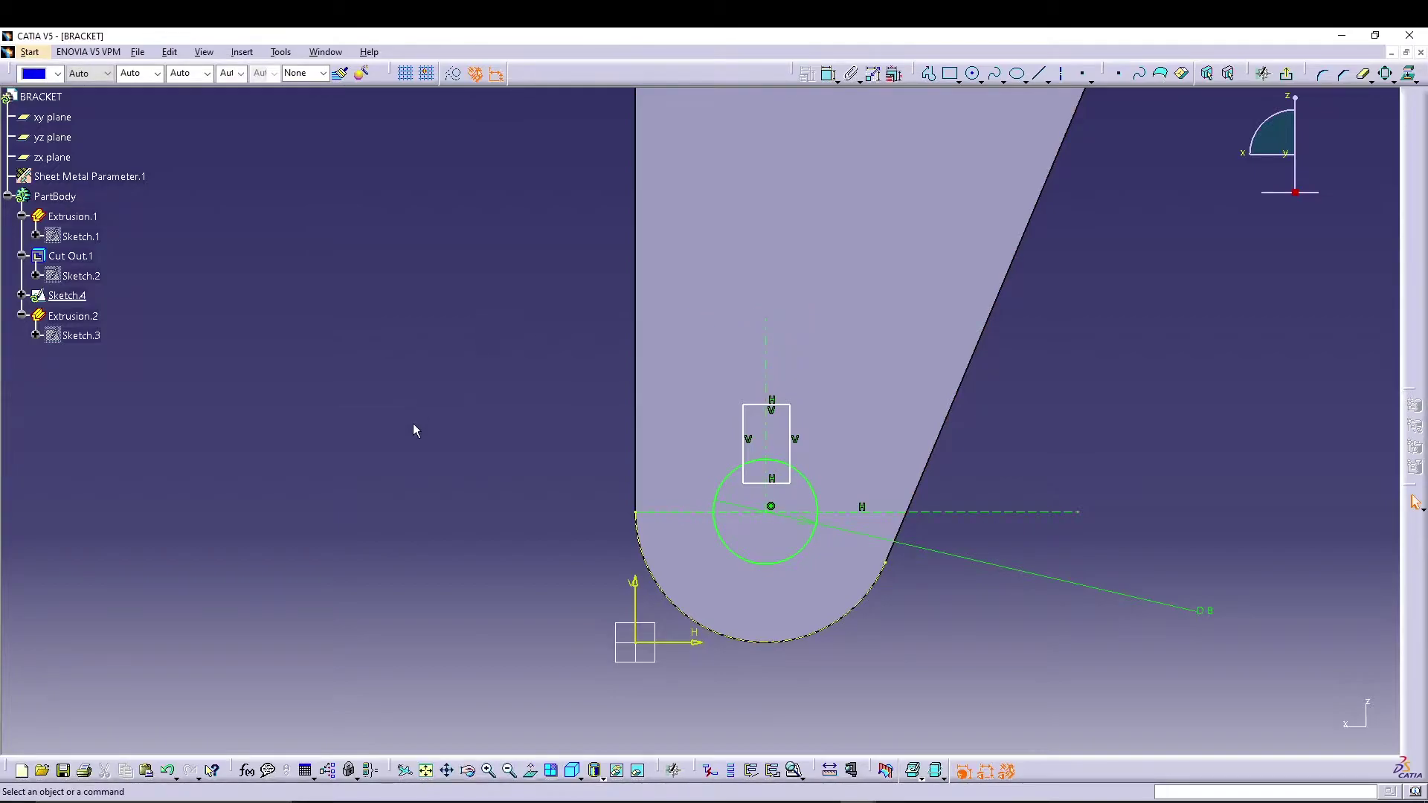
Dimension the rectangle's width between its vertical sides and set it to 2.5 mm.
left_click(827, 74)
left_click(744, 421)
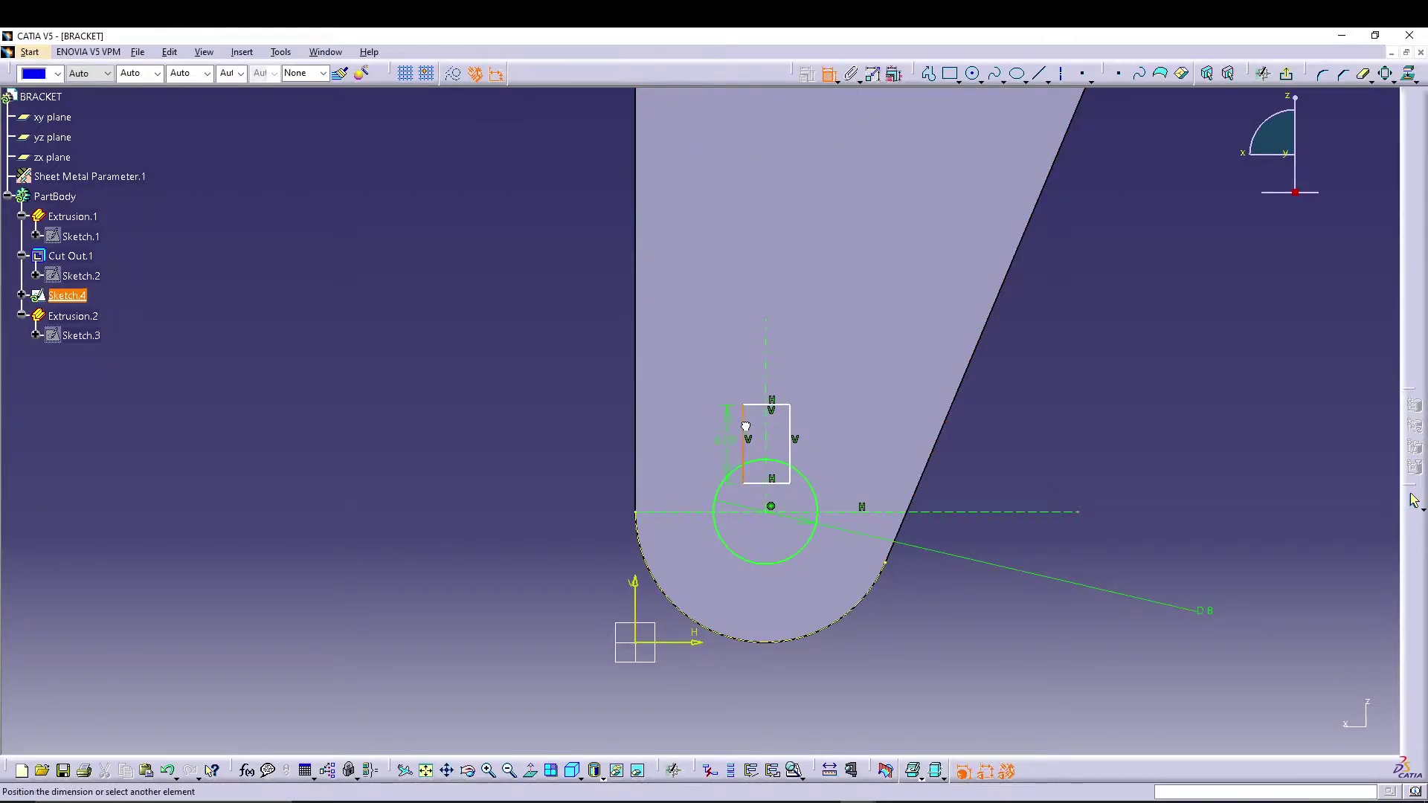
left_click(789, 420)
left_click(570, 365)
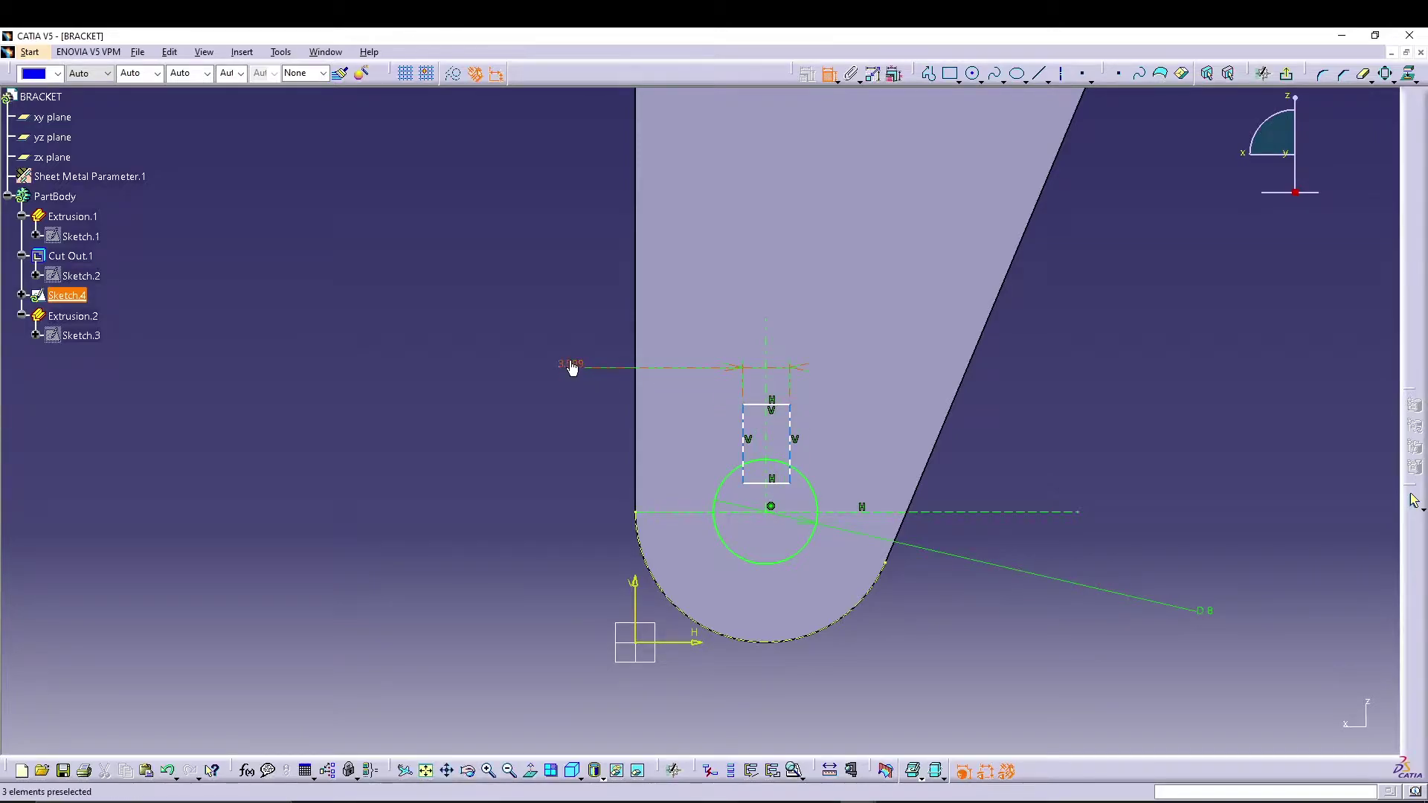
double_click(571, 365)
type("2.5")
key("Return")
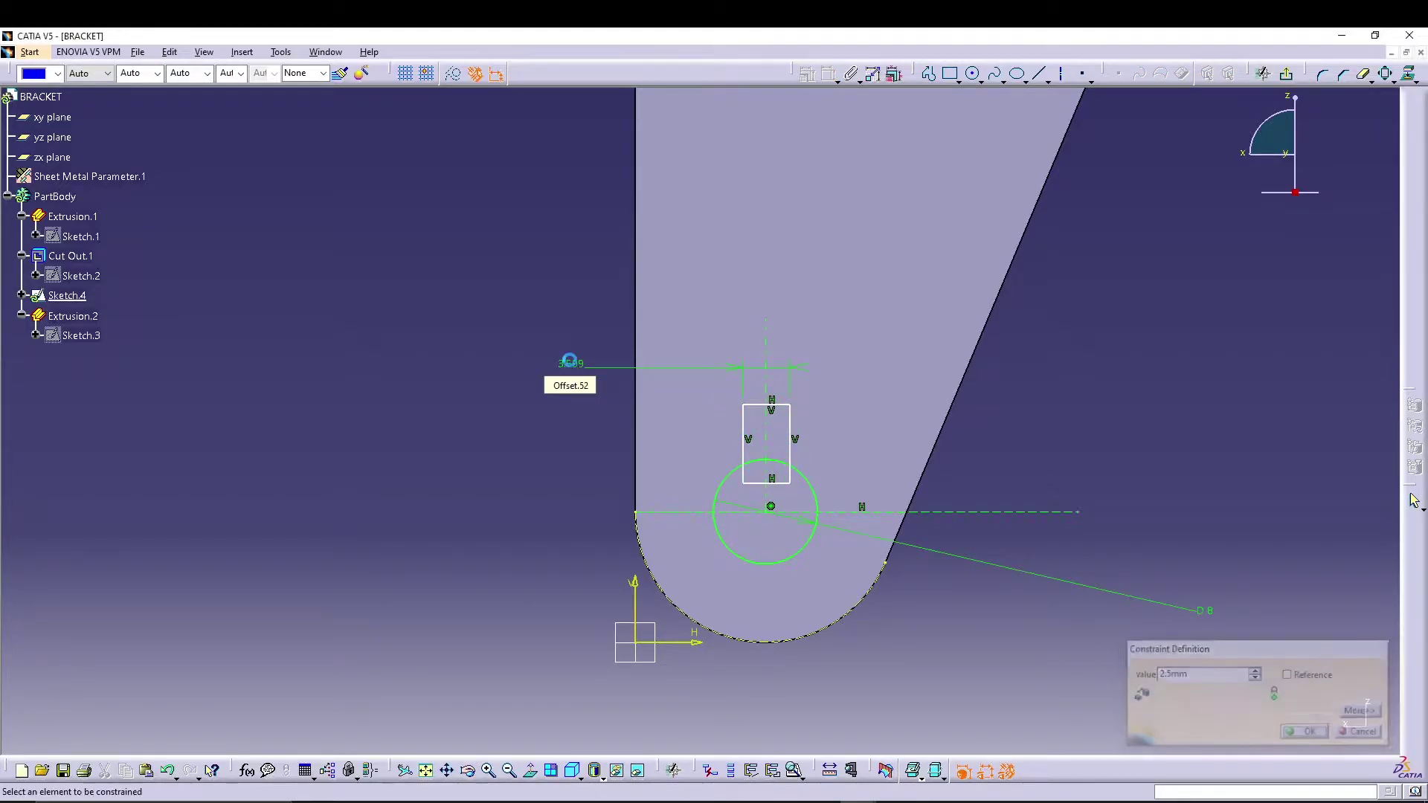
Make the rectangle's two vertical sides symmetric about the vertical construction line.
left_click(745, 435)
left_click(777, 435)
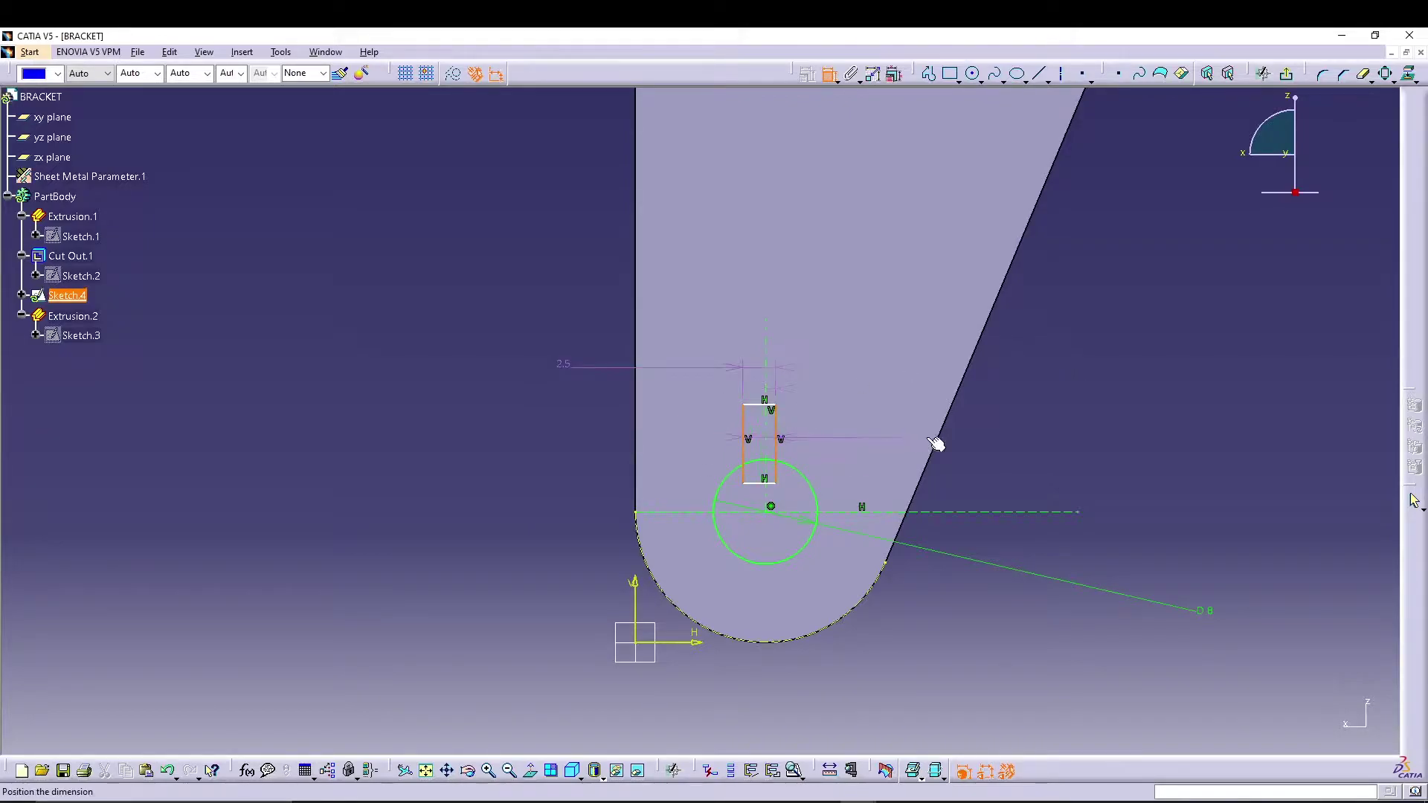
right_click(1024, 435)
left_click(1067, 580)
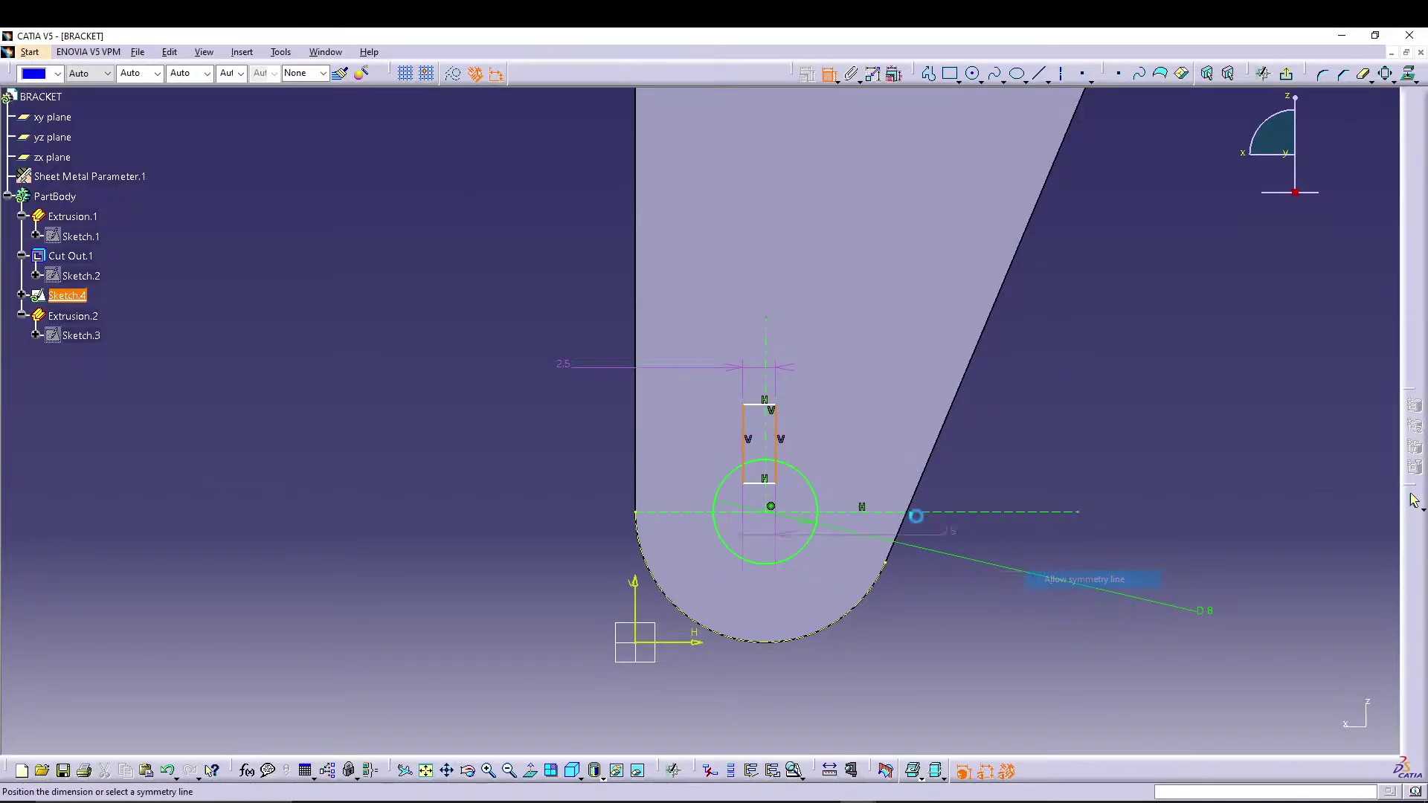
left_click(768, 433)
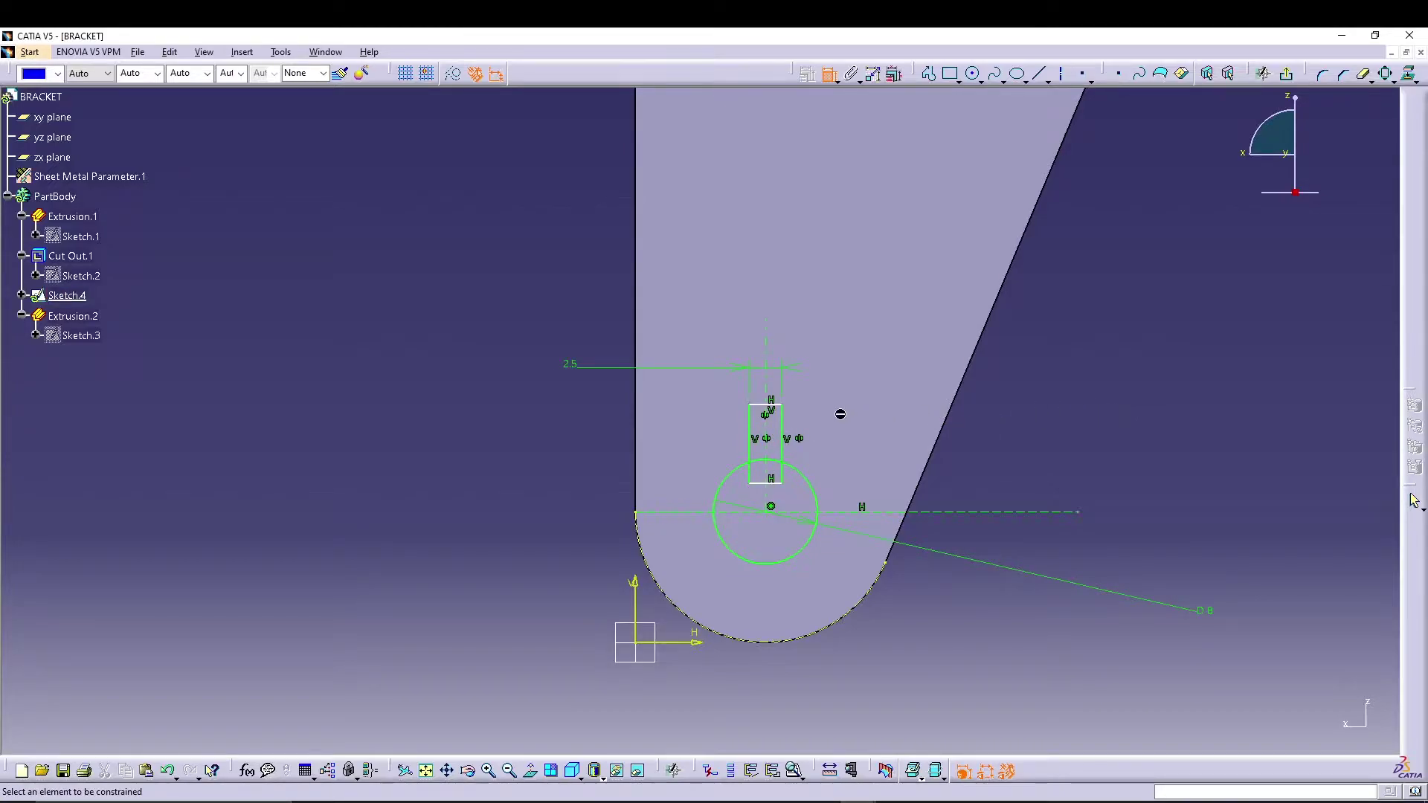
Dimension the rectangle's upper edge from the horizontal construction line and set the distance to 6 mm.
left_click(771, 406)
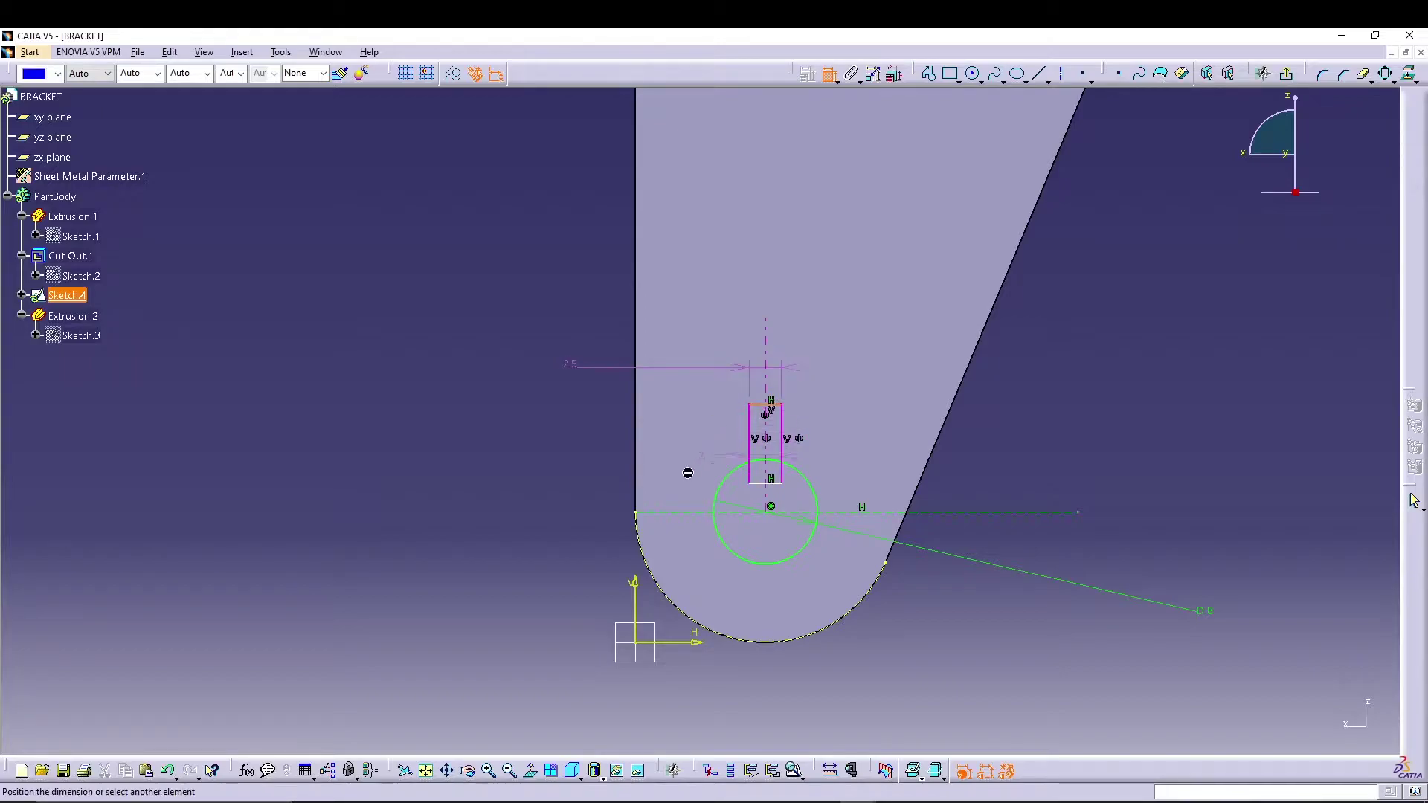
left_click(677, 513)
left_click(577, 467)
double_click(575, 466)
type("6")
key("Return")
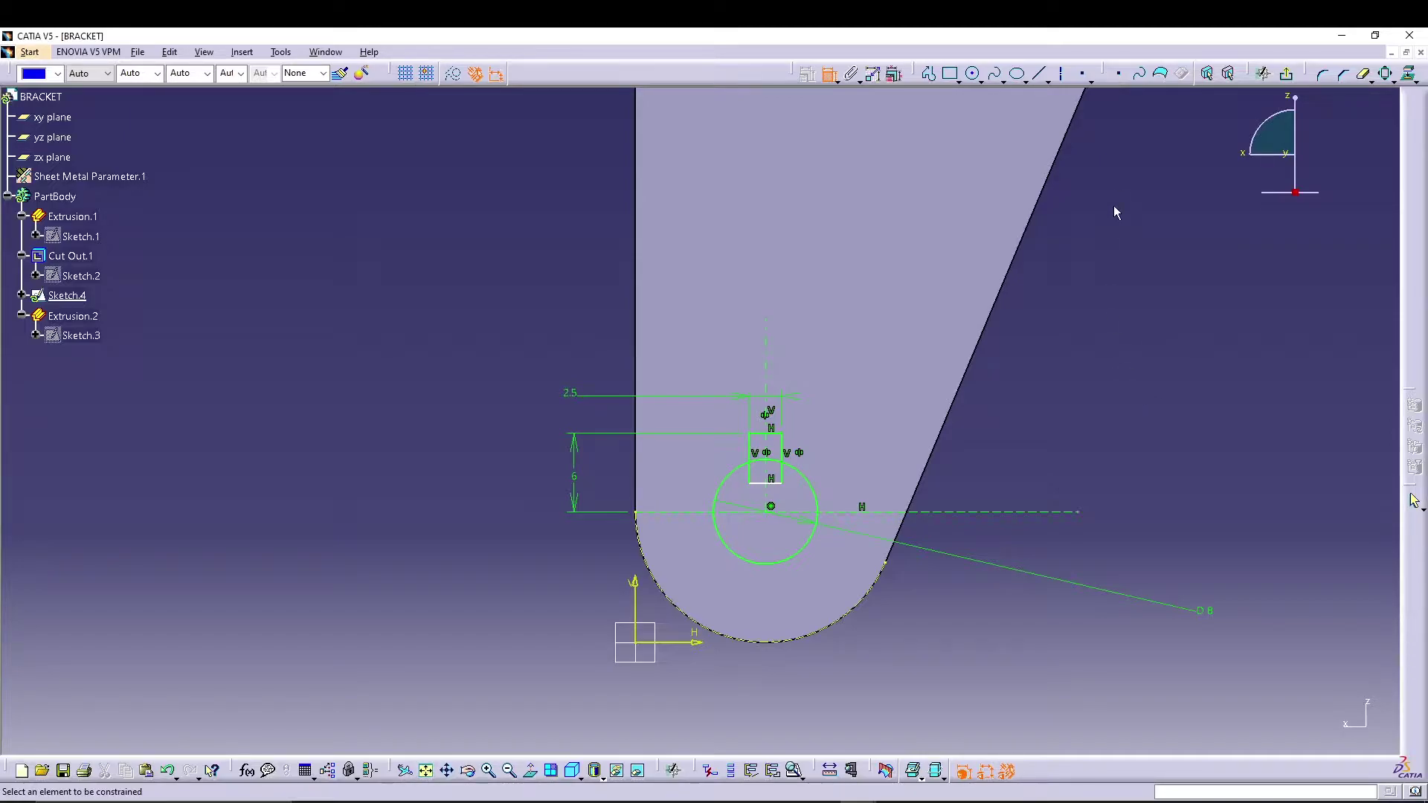
Quick Trim the rectangle's lower edge, its side ends inside the circle and the arc between the sides to leave one keyhole outline.
left_click(1362, 74)
left_click(771, 483)
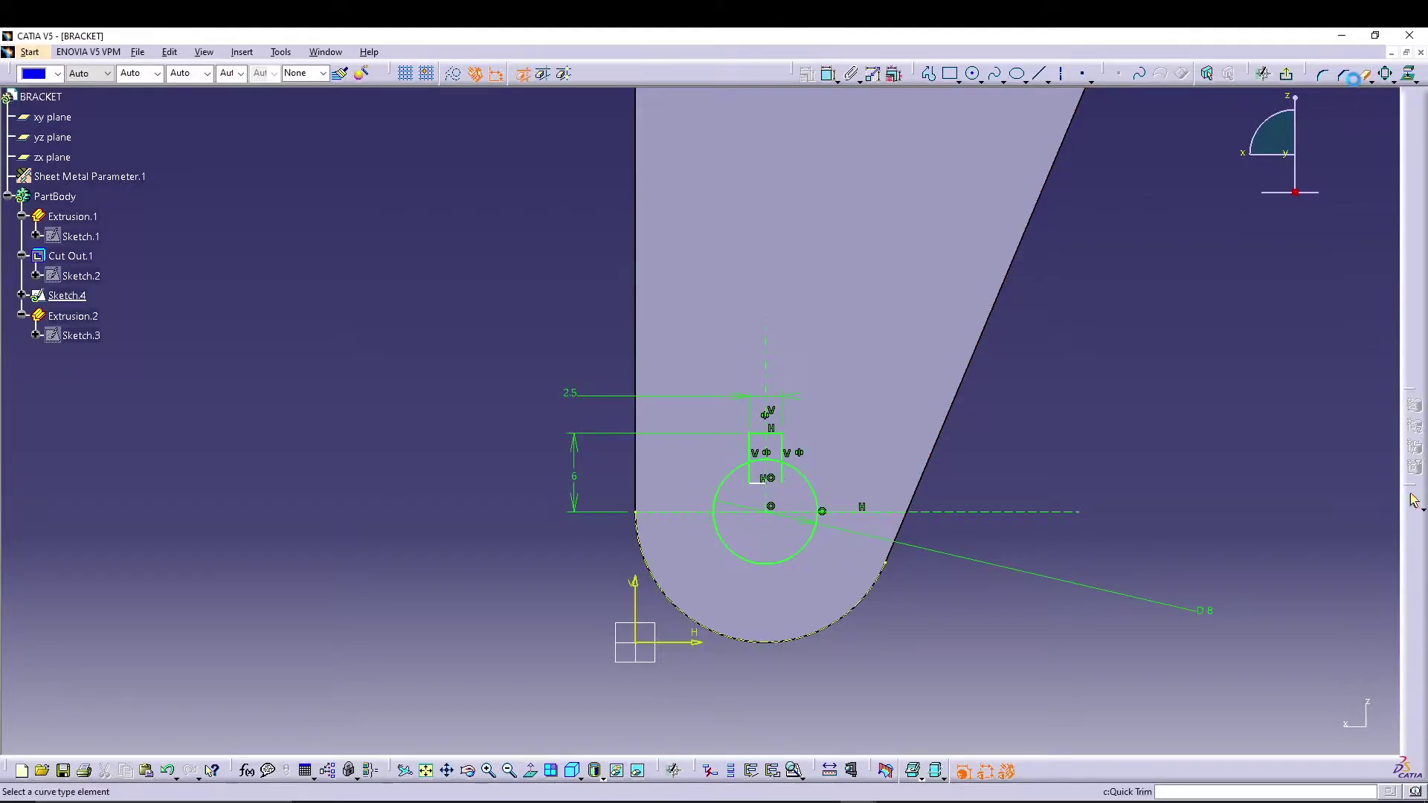
left_click(768, 482)
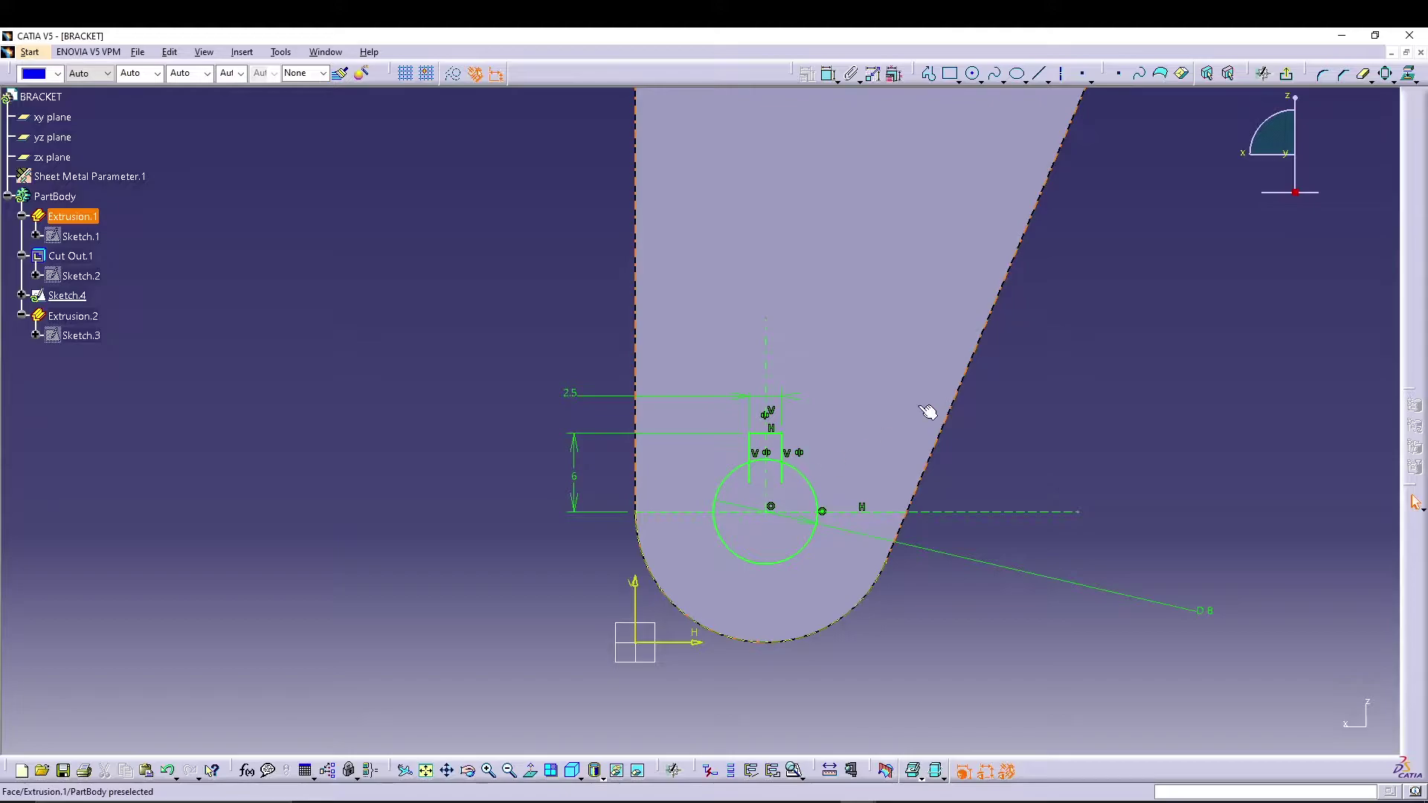
left_click(1362, 74)
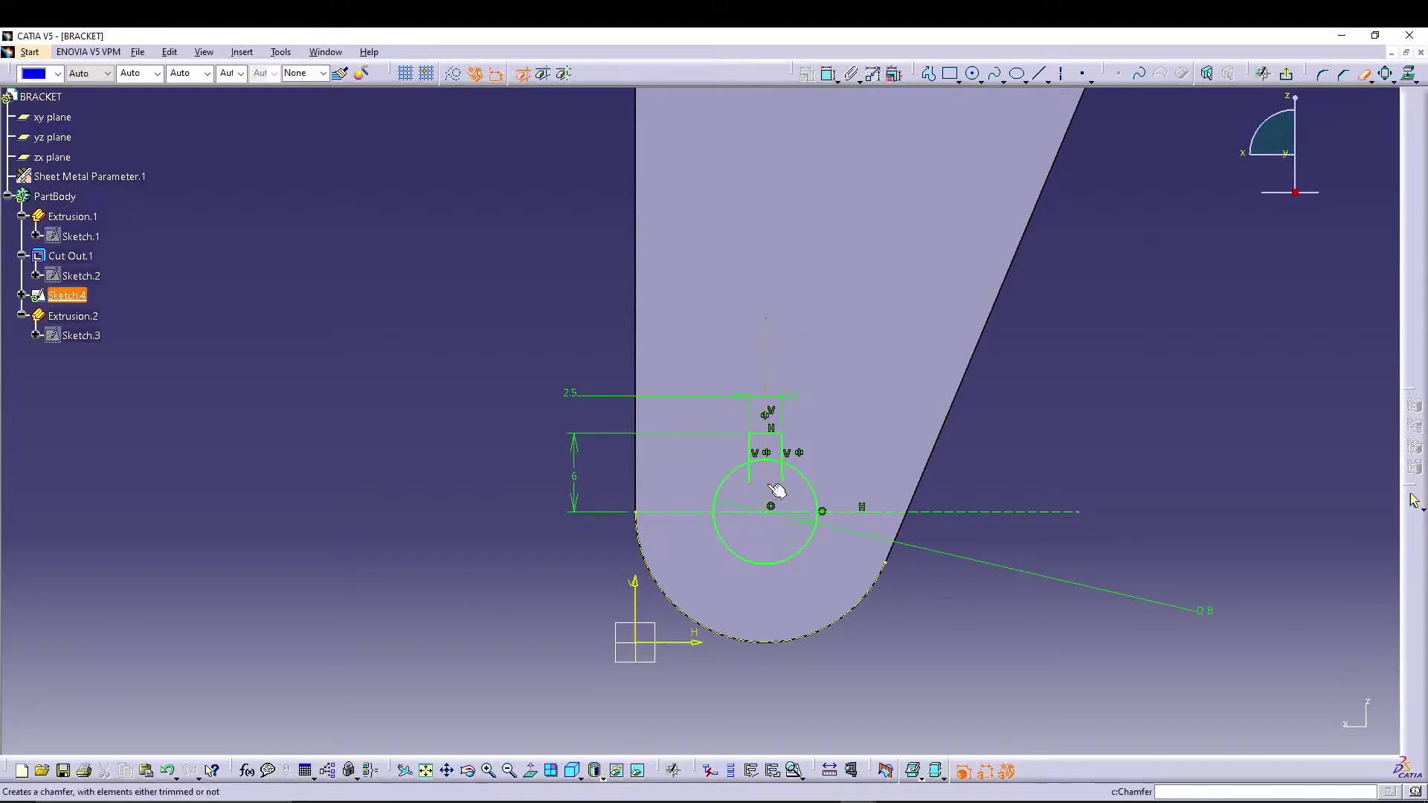
left_click(783, 473)
left_click(753, 470)
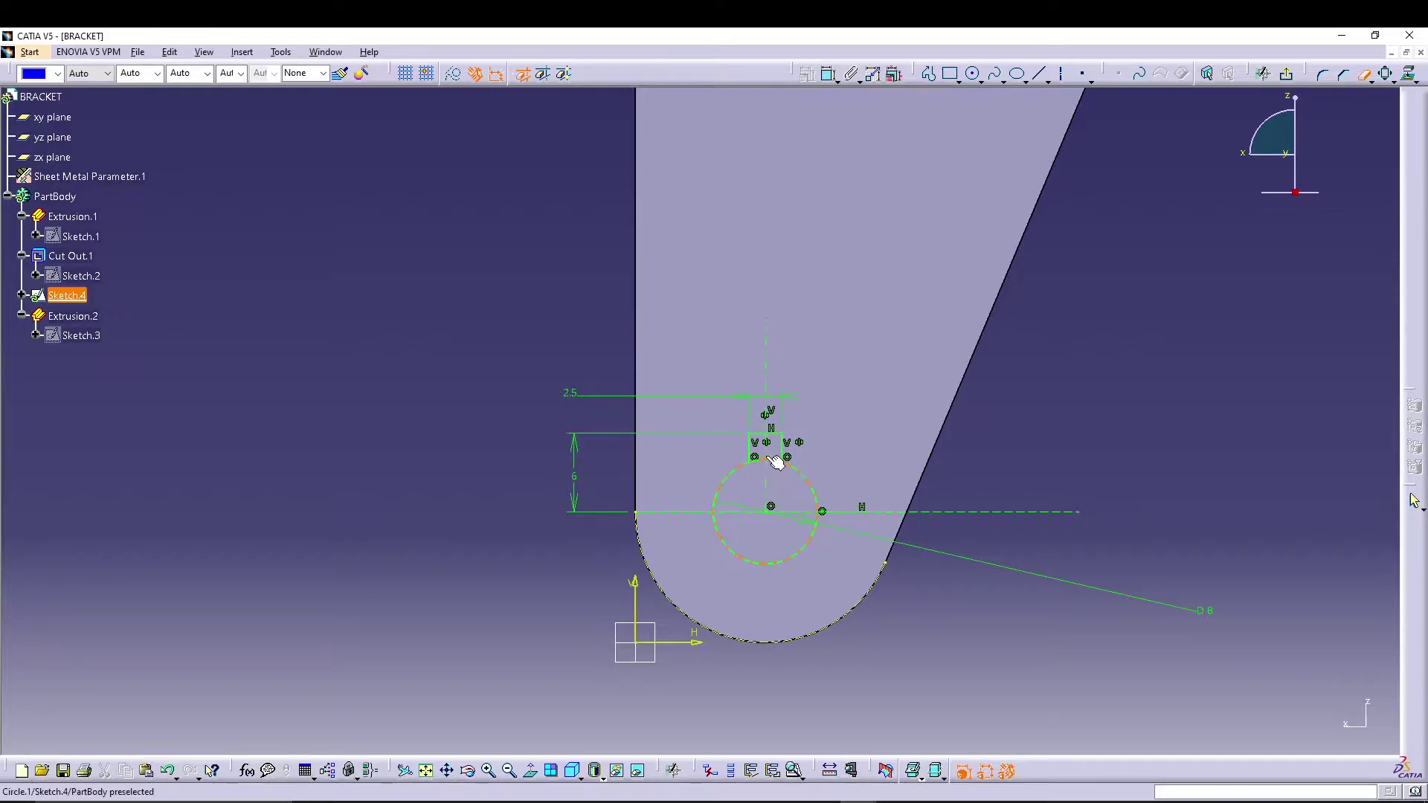
left_click(774, 461)
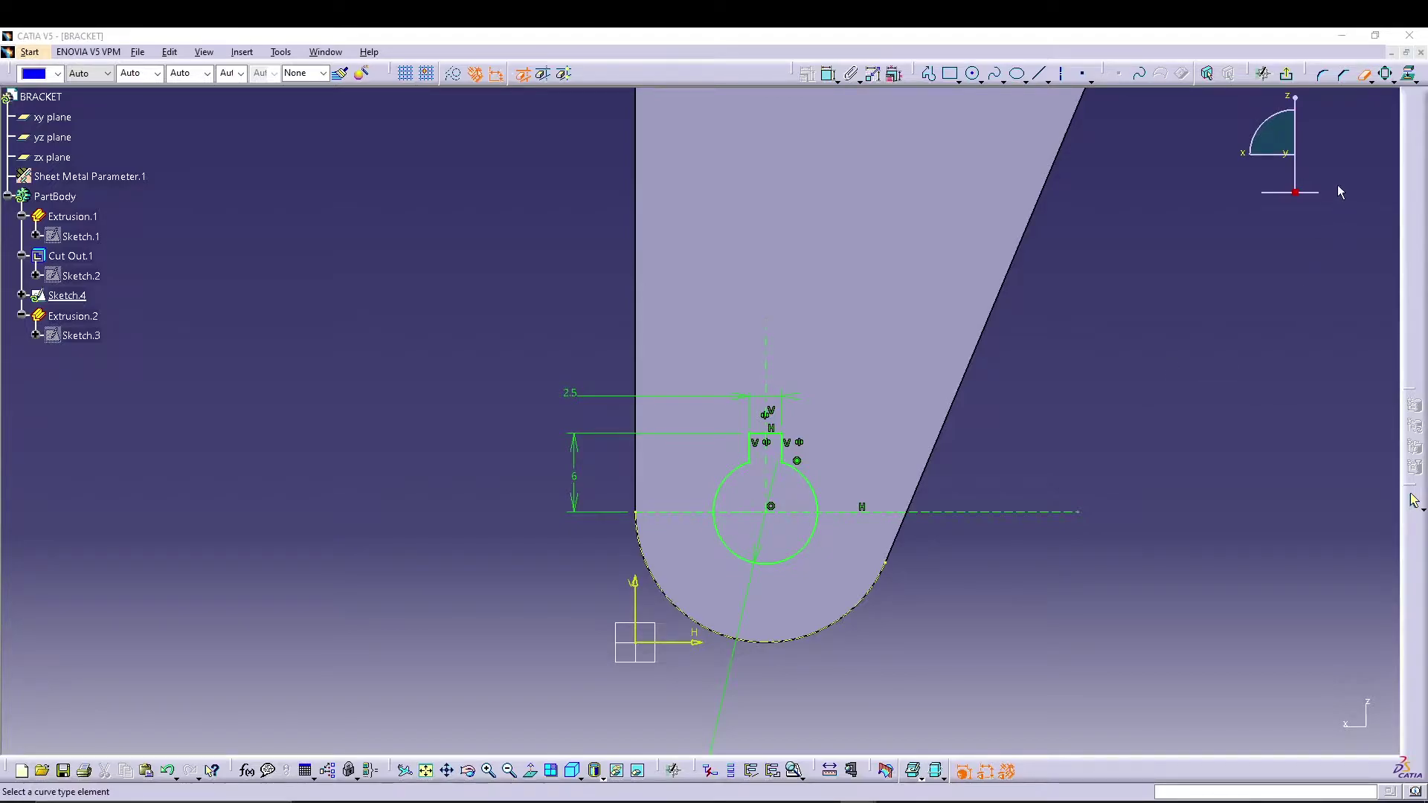
Exit the sketch and cut the keyhole profile through both bracket walls as a Sheetmetal standard cutout, up to last.
left_click(1286, 74)
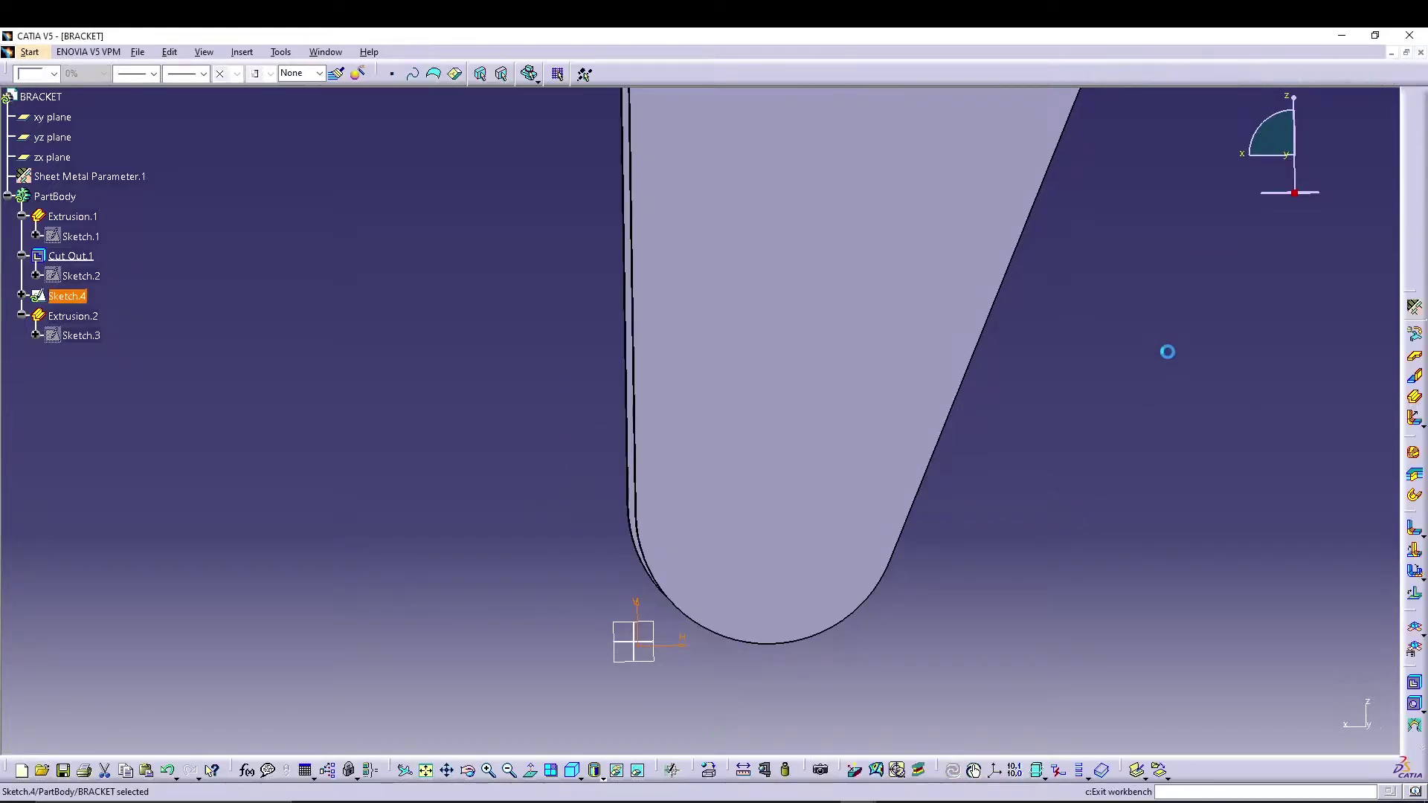
left_click(1414, 683)
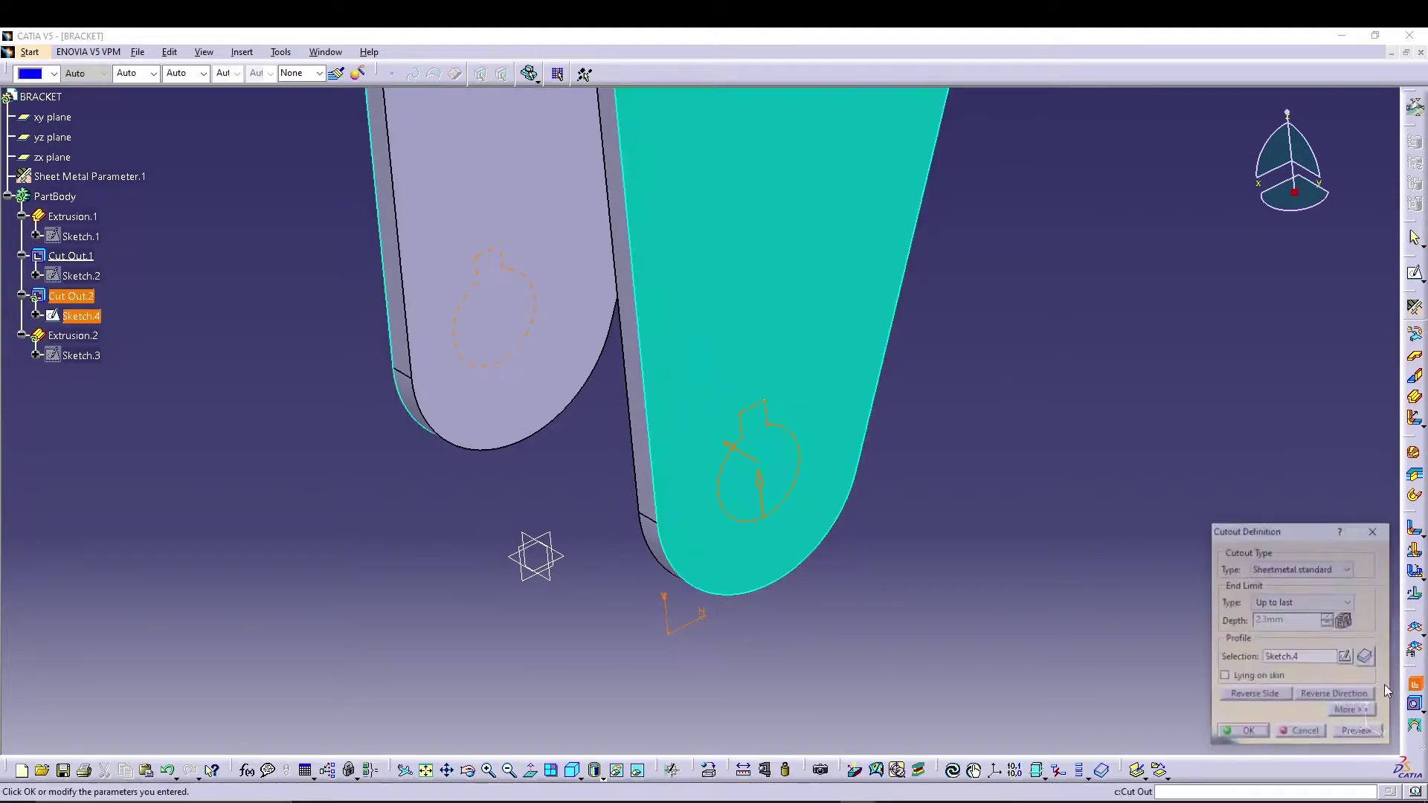
left_click(1348, 734)
left_click(1241, 733)
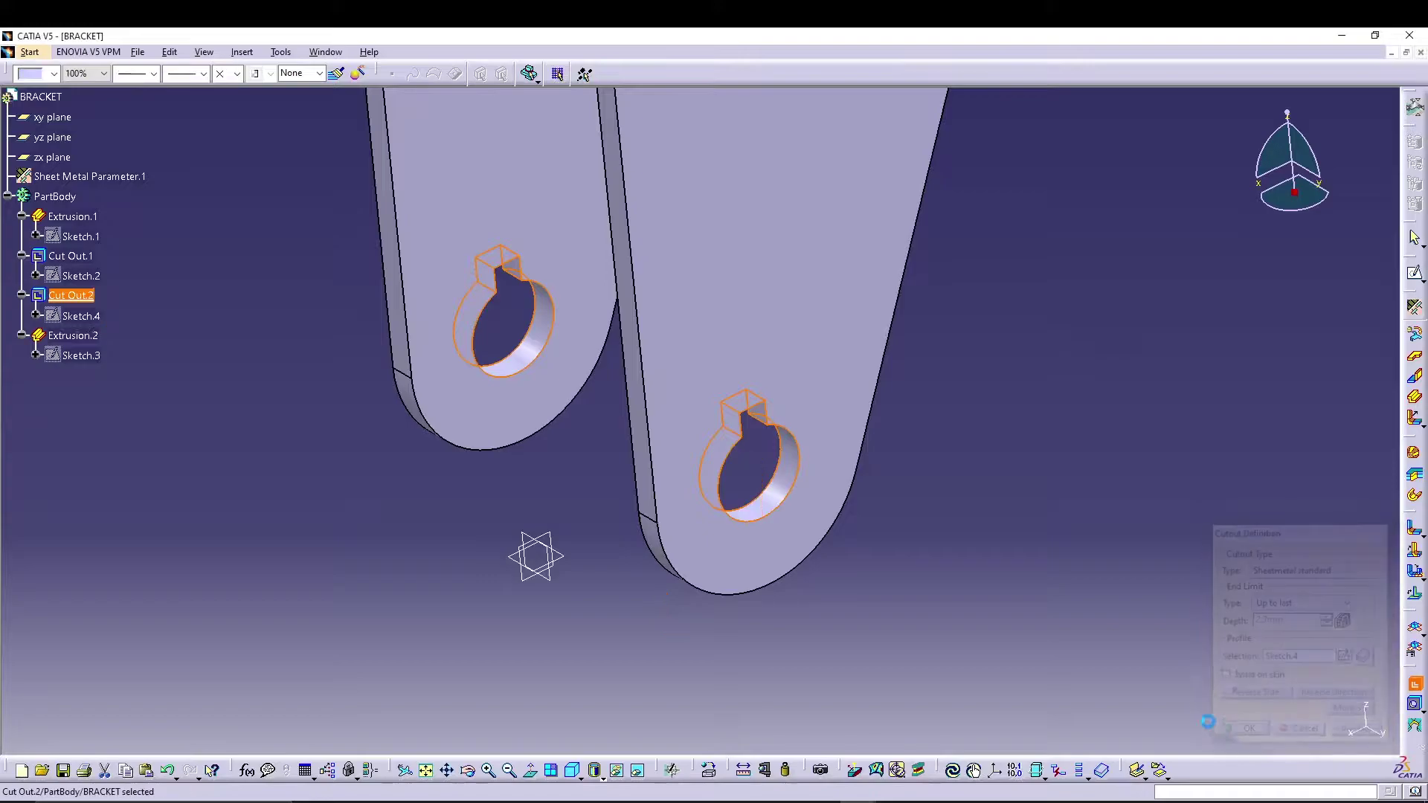
left_click(1358, 730)
left_click(1080, 465)
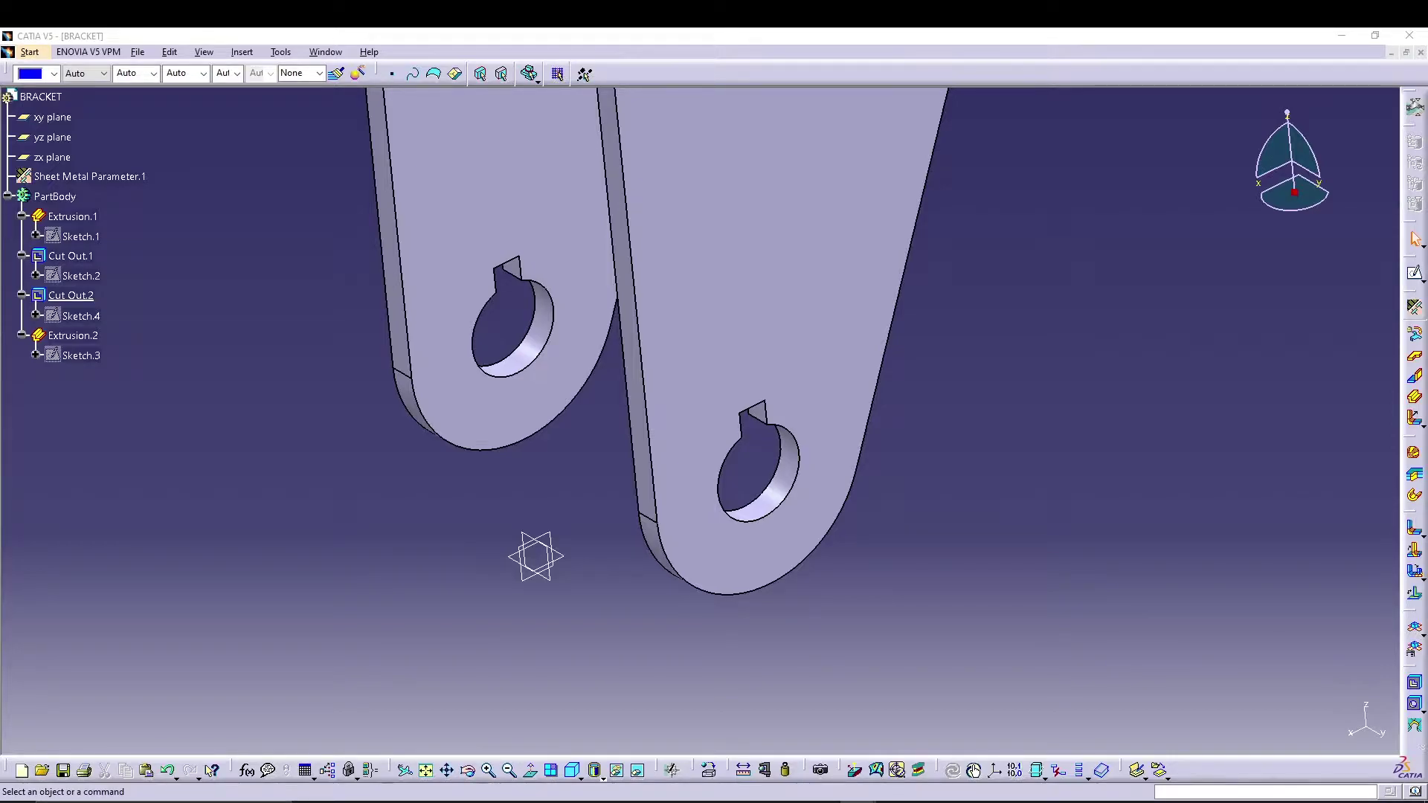
Start a sketch on the bracket's flat top face.
middle_click_drag(669, 452, 730, 652)
middle_click_drag(787, 357, 829, 516)
left_click(747, 378)
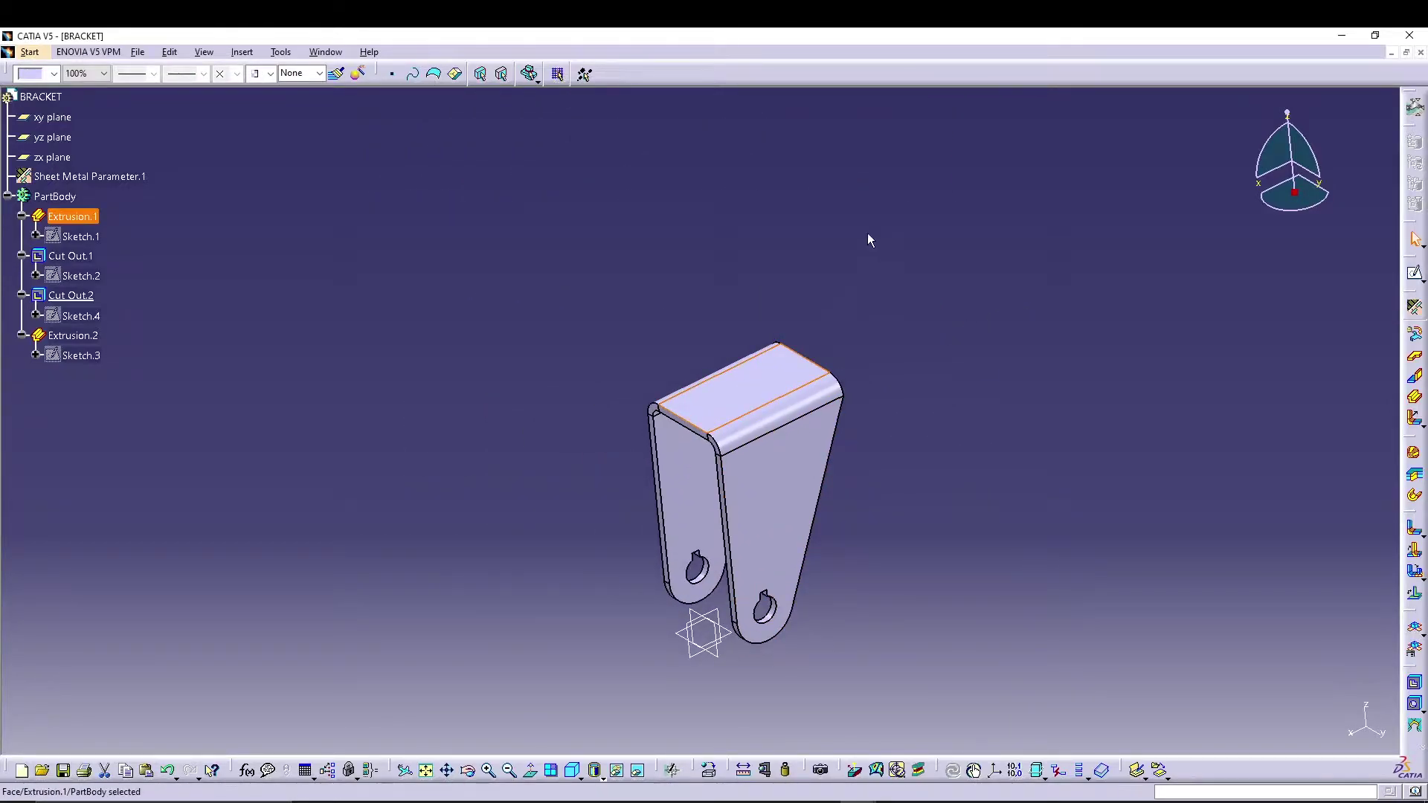
left_click(1416, 275)
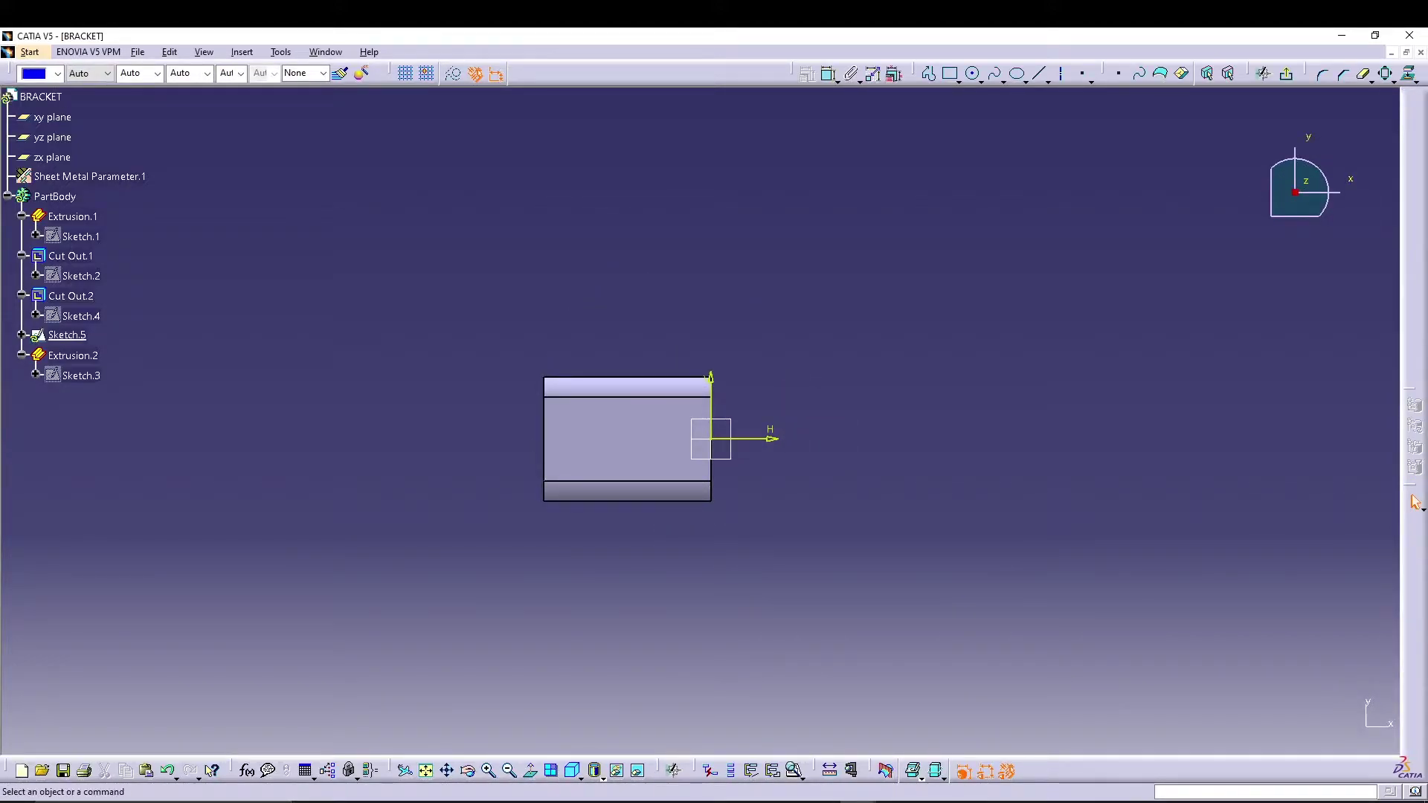
Draw a circle about 11 mm in diameter near the middle of the top face, centred on the horizontal axis.
mouse_move(816, 497)
middle_mouse_down()
mouse_move(1023, 491)
mouse_move(1032, 409)
mouse_move(1061, 407)
mouse_move(957, 392)
mouse_move(997, 217)
middle_mouse_up()
left_click(972, 72)
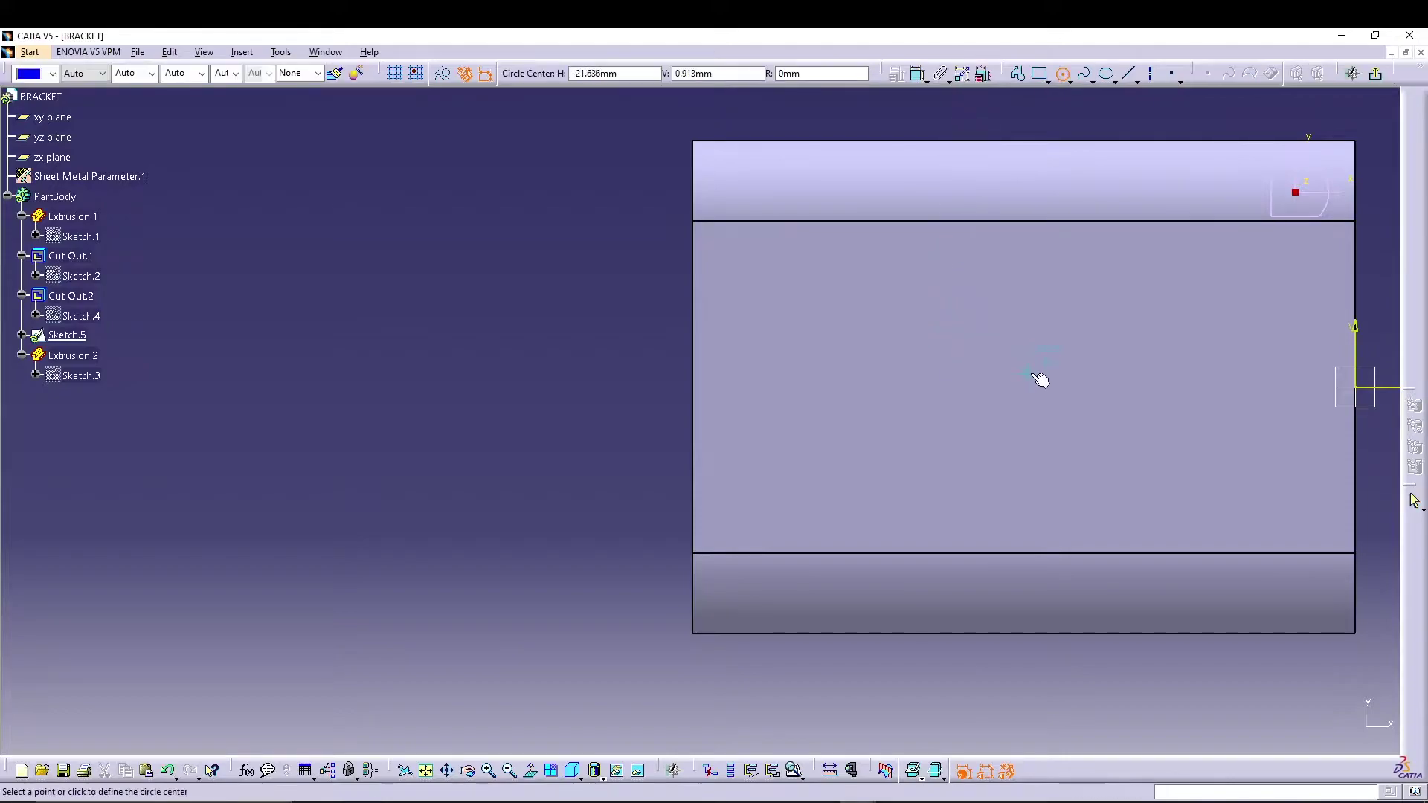
left_click(1023, 387)
left_click(1067, 315)
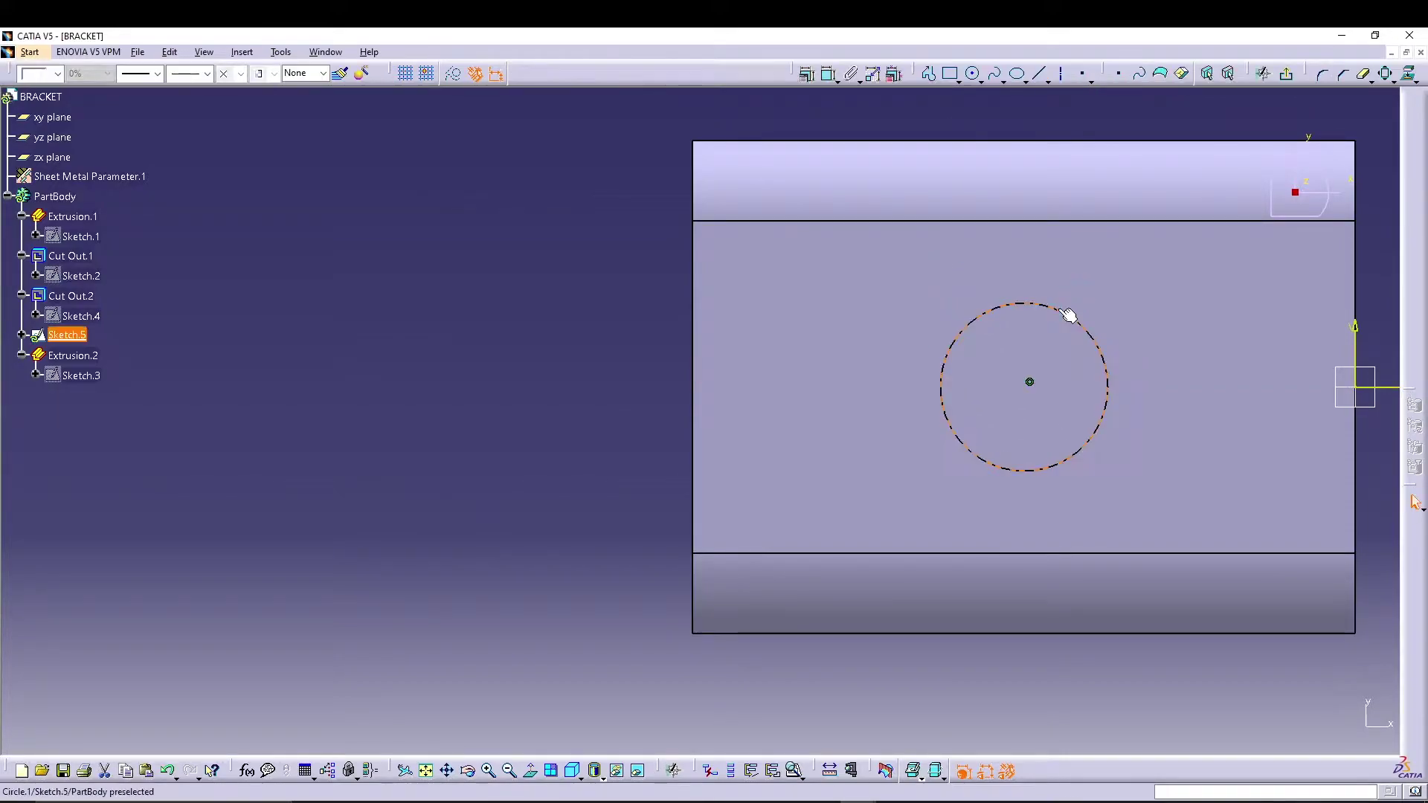
Dimension the circle on the top face and set its diameter to 14.5 mm.
left_click(829, 73)
left_click(891, 128)
double_click(891, 128)
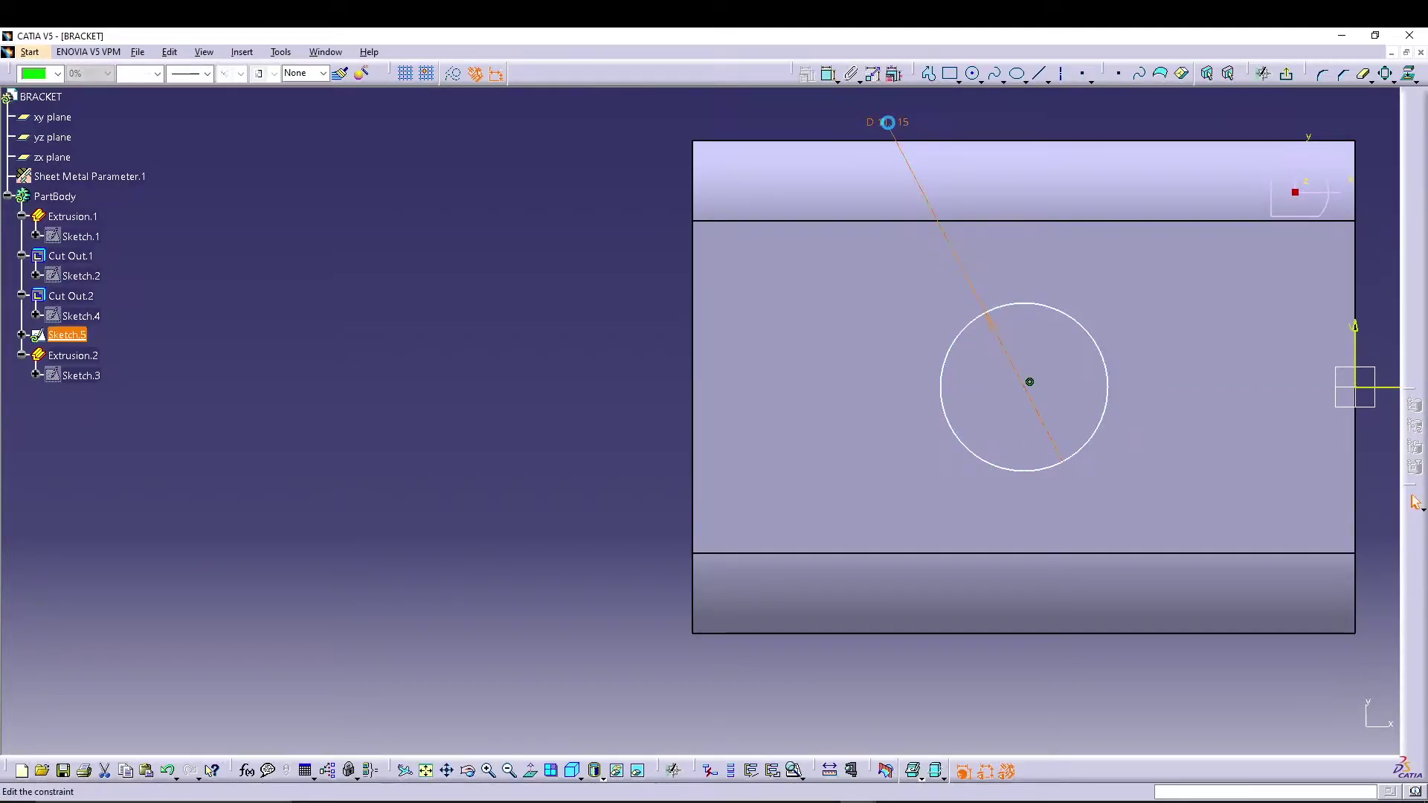
type("14.5")
key("Return")
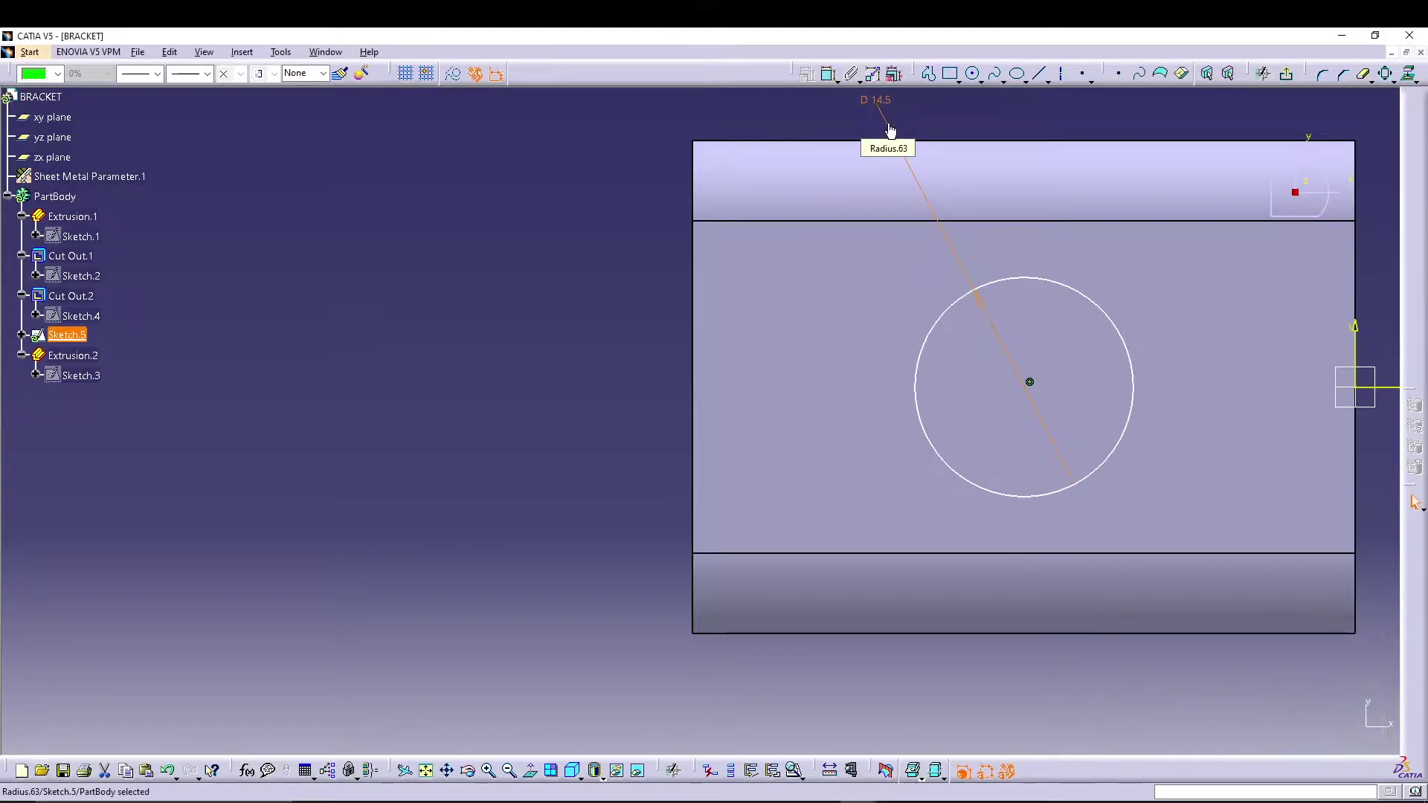
middle_click_drag(1246, 345, 882, 461)
middle_click_drag(994, 328, 1047, 440, "ctrl")
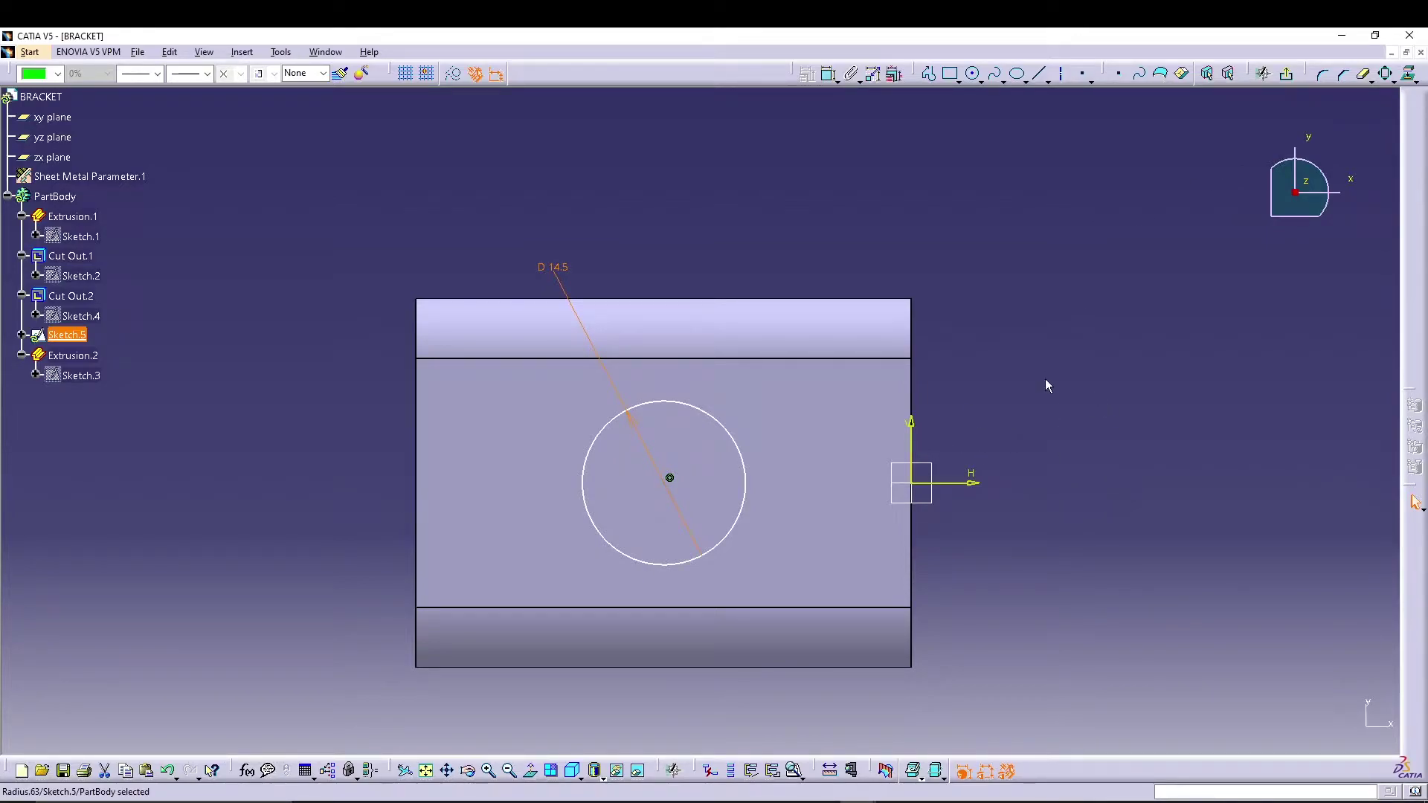
left_click(1062, 74)
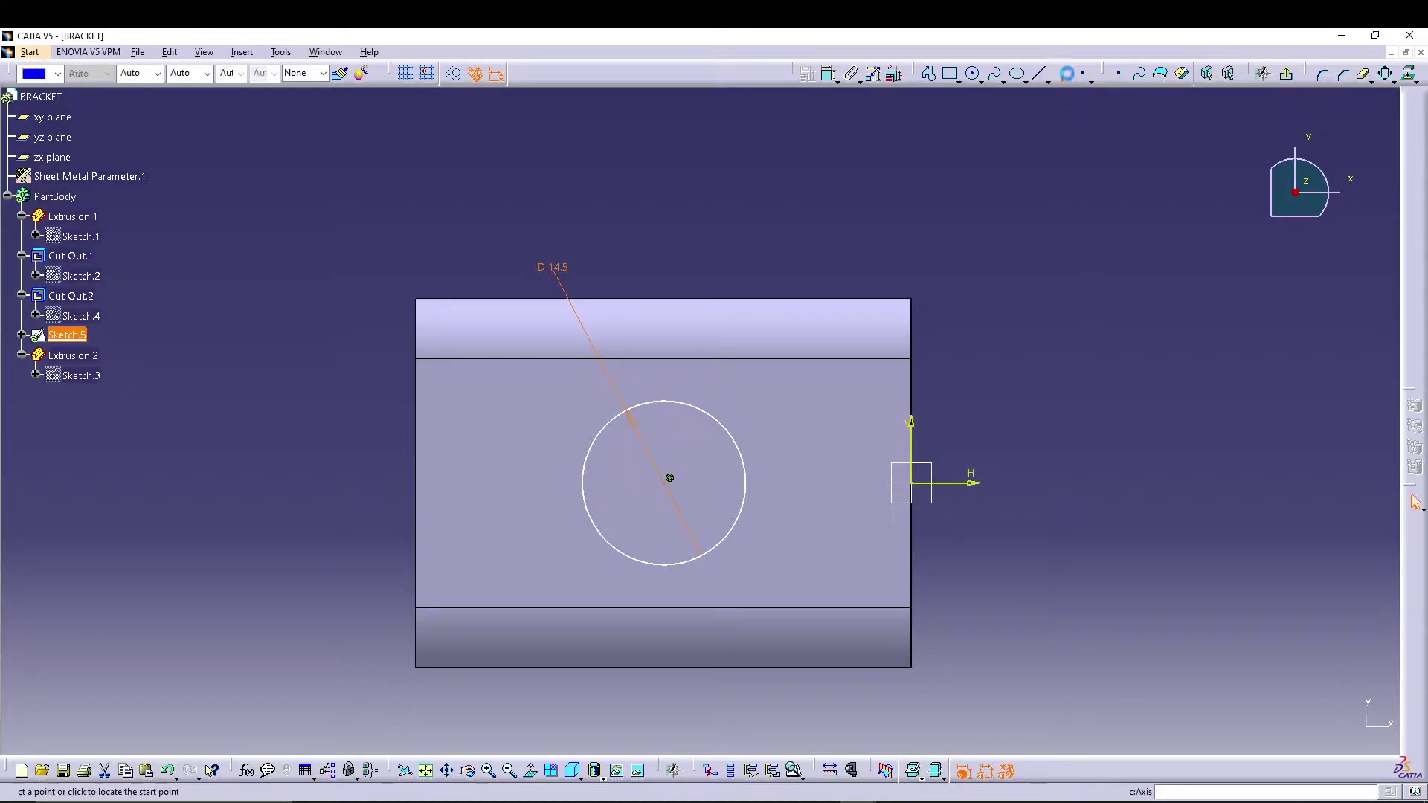
left_click(917, 485)
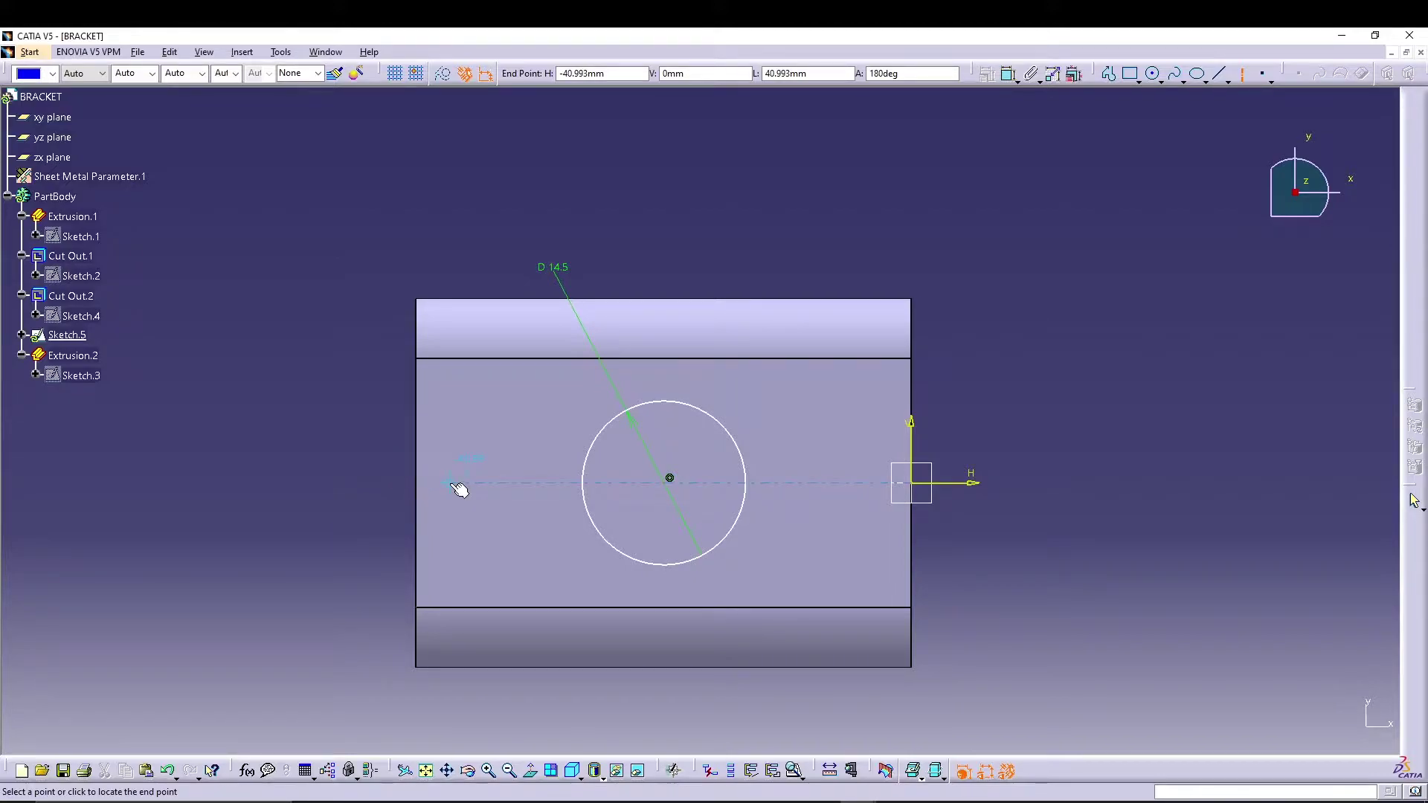
key("Escape")
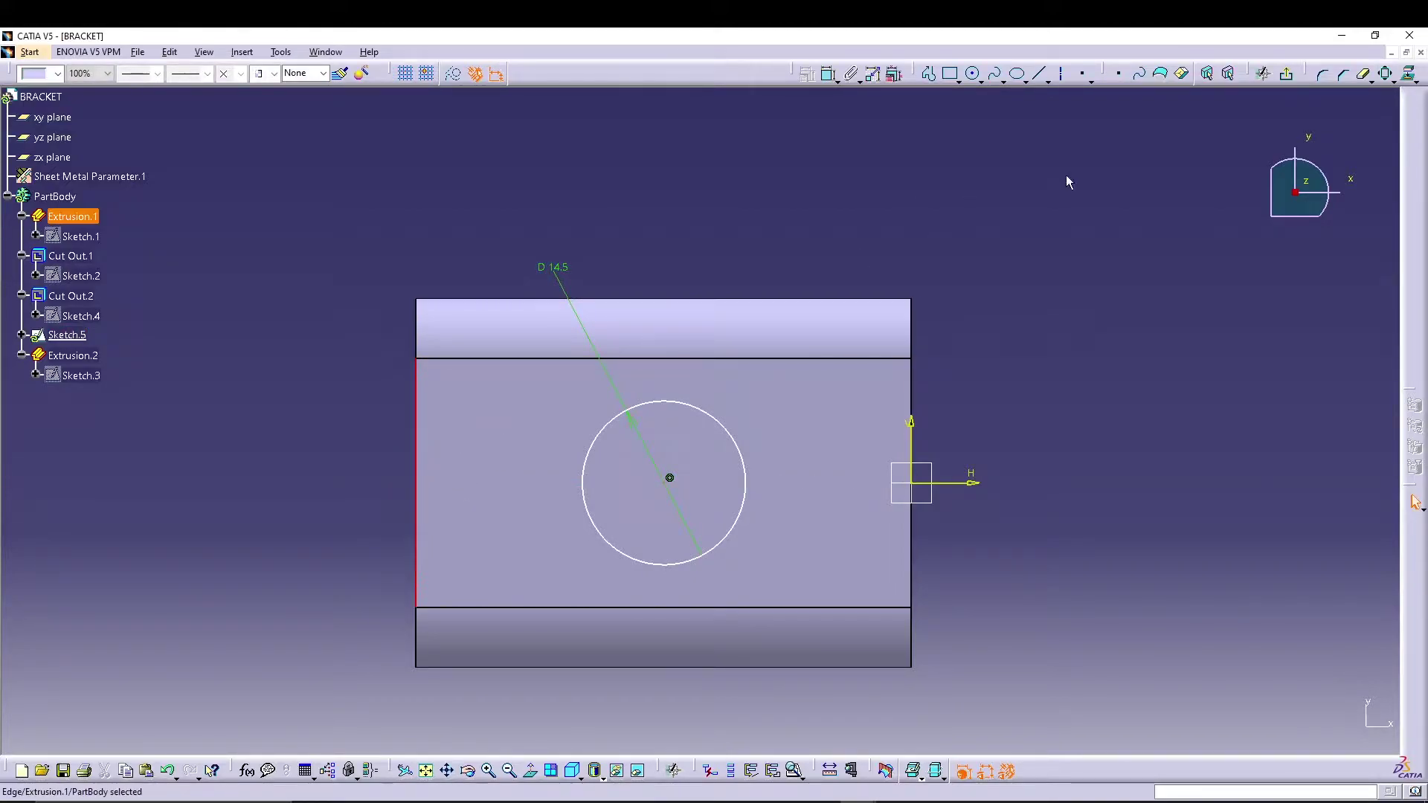
Project the top face's end edge opposite the sketch origin into the sketch as a construction element.
left_click(458, 73)
key("Escape")
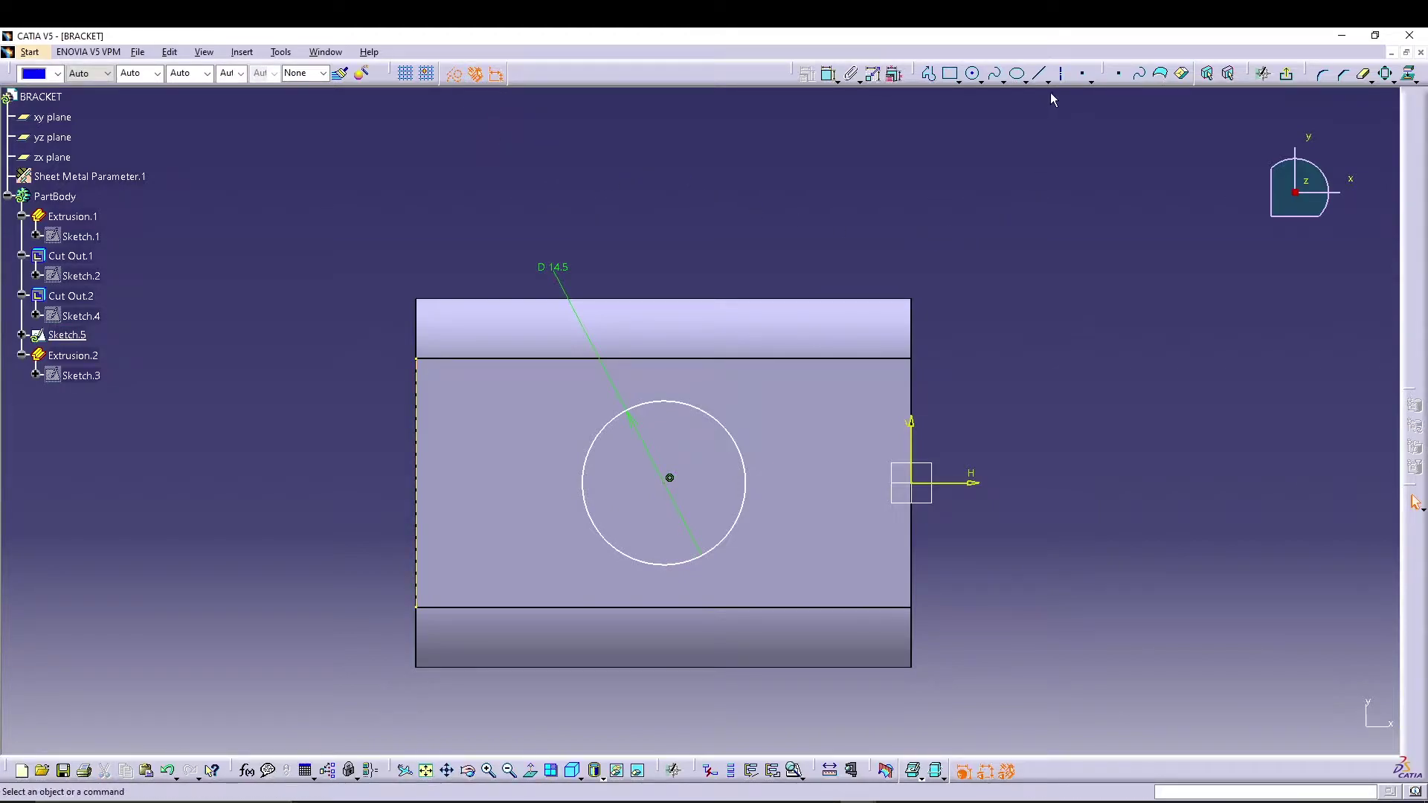
Draw a horizontal axis line from the sketch origin to the projected construction edge at the opposite end of the top face.
left_click(1061, 73)
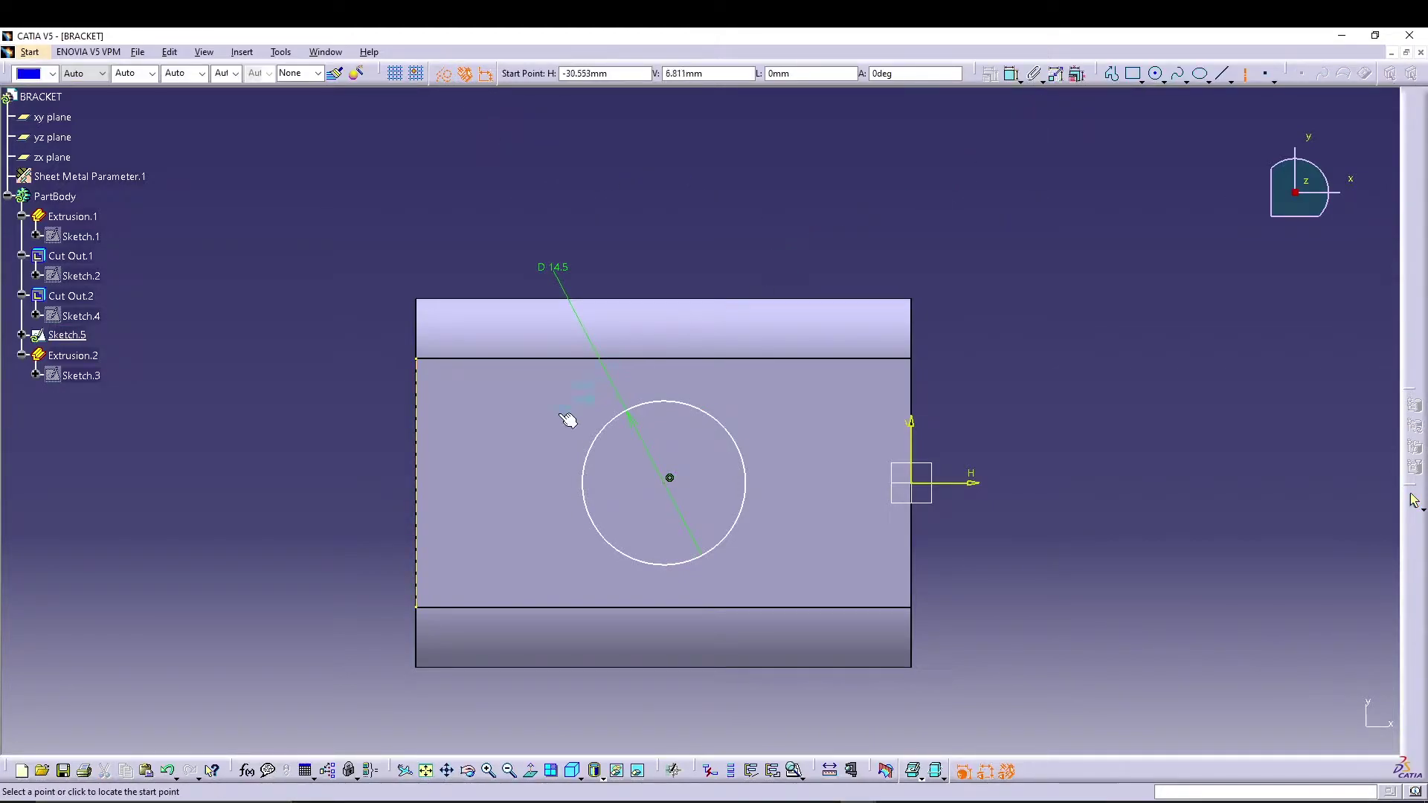
left_click(916, 485)
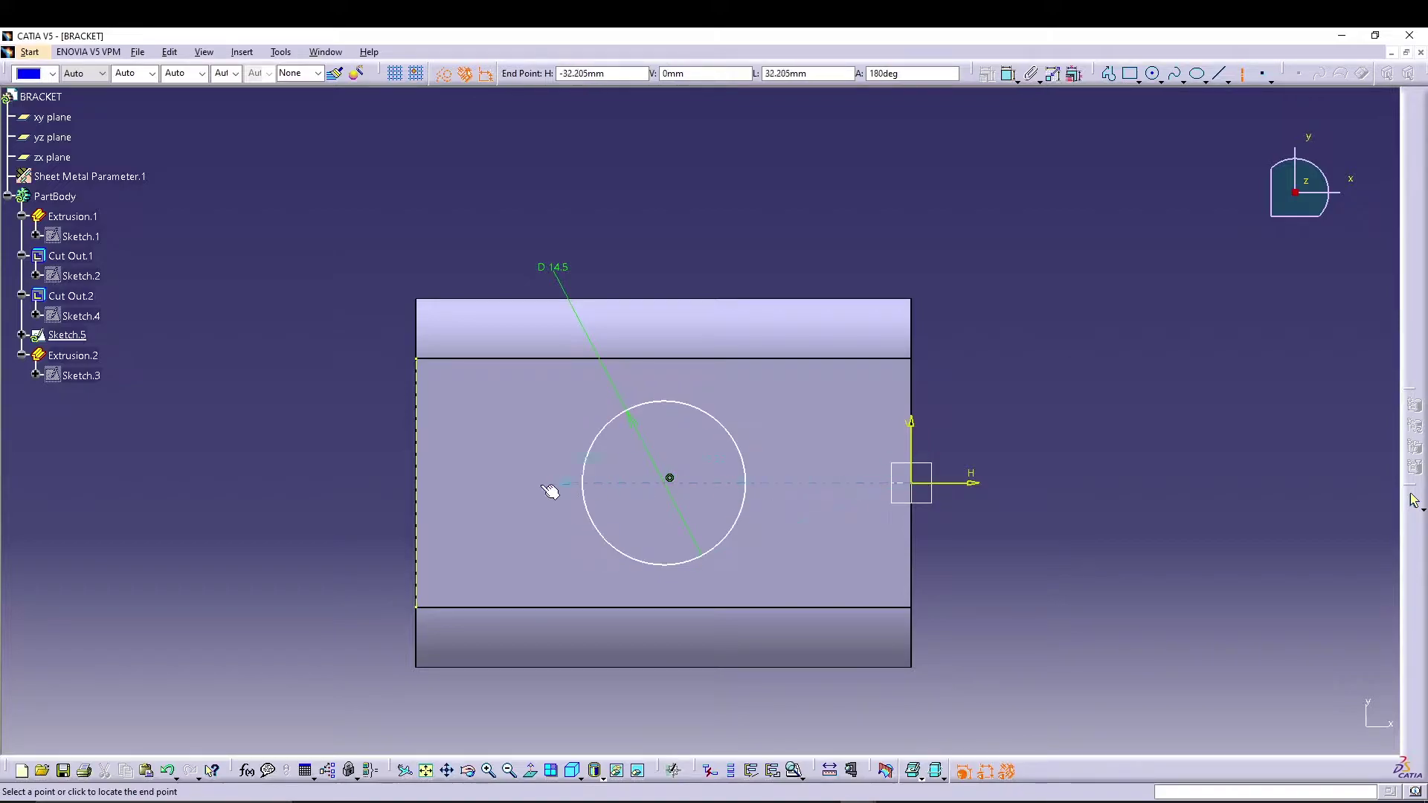
left_click(422, 485)
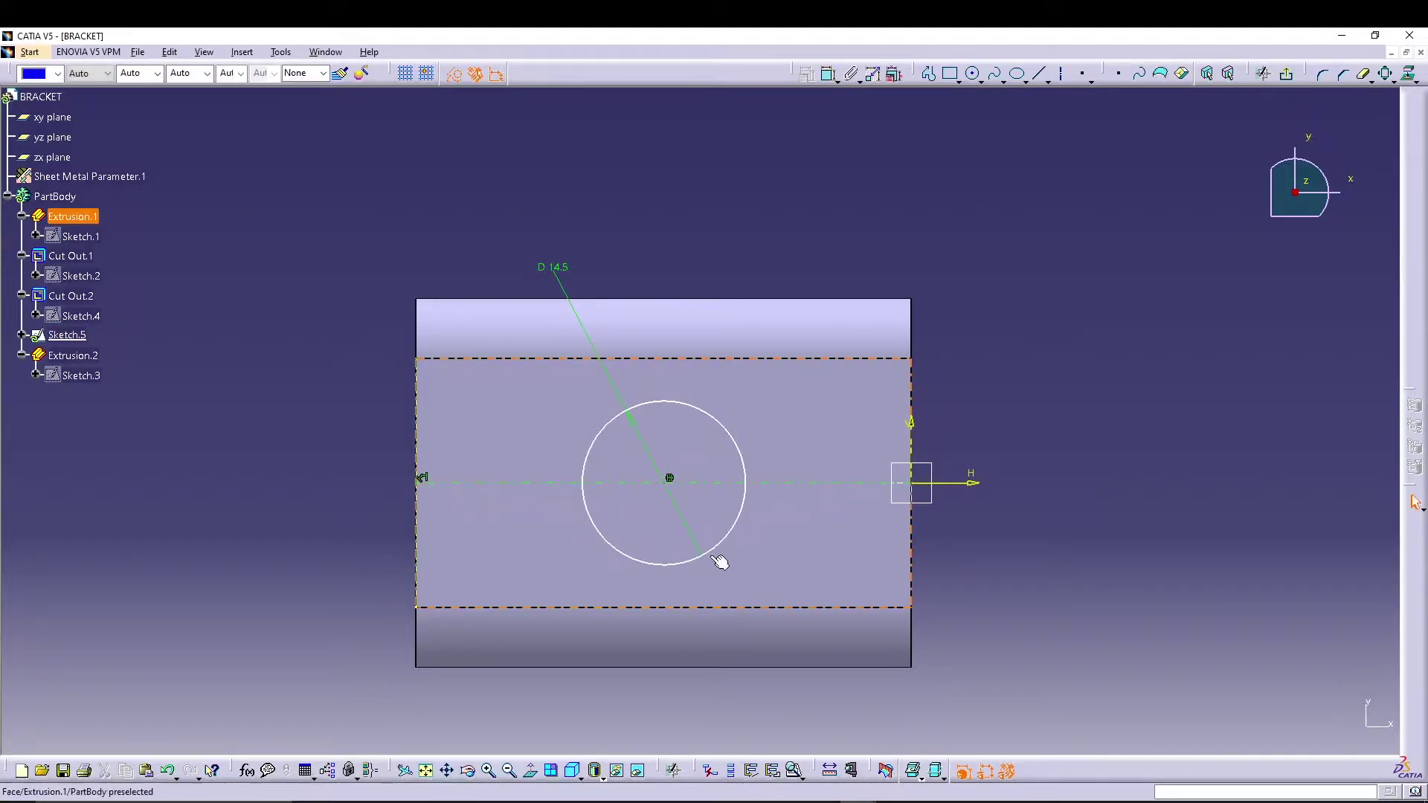
Constrain the circle's centre to the midpoint of the horizontal axis line.
left_click(671, 483)
left_click(795, 485, "ctrl")
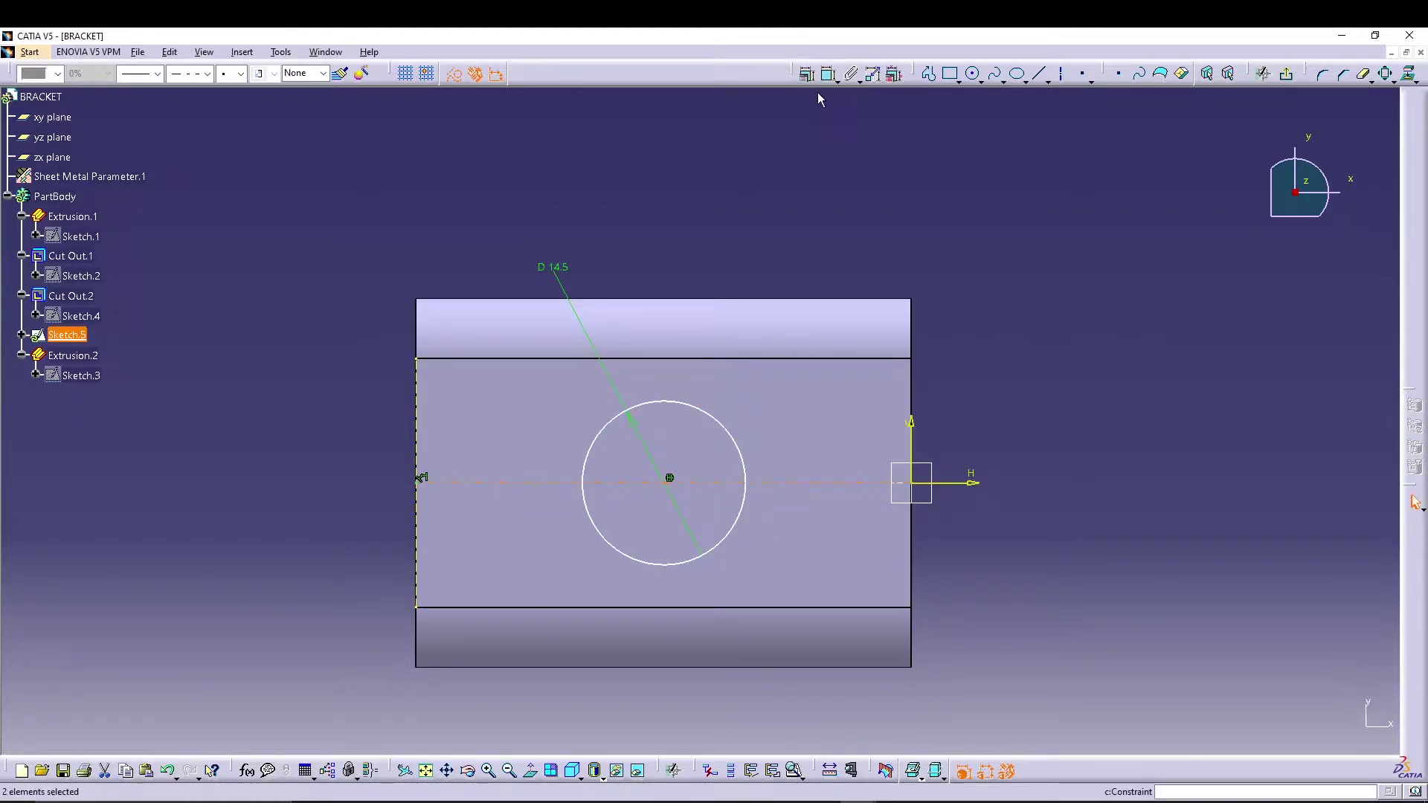
left_click(806, 72)
left_click(1232, 695)
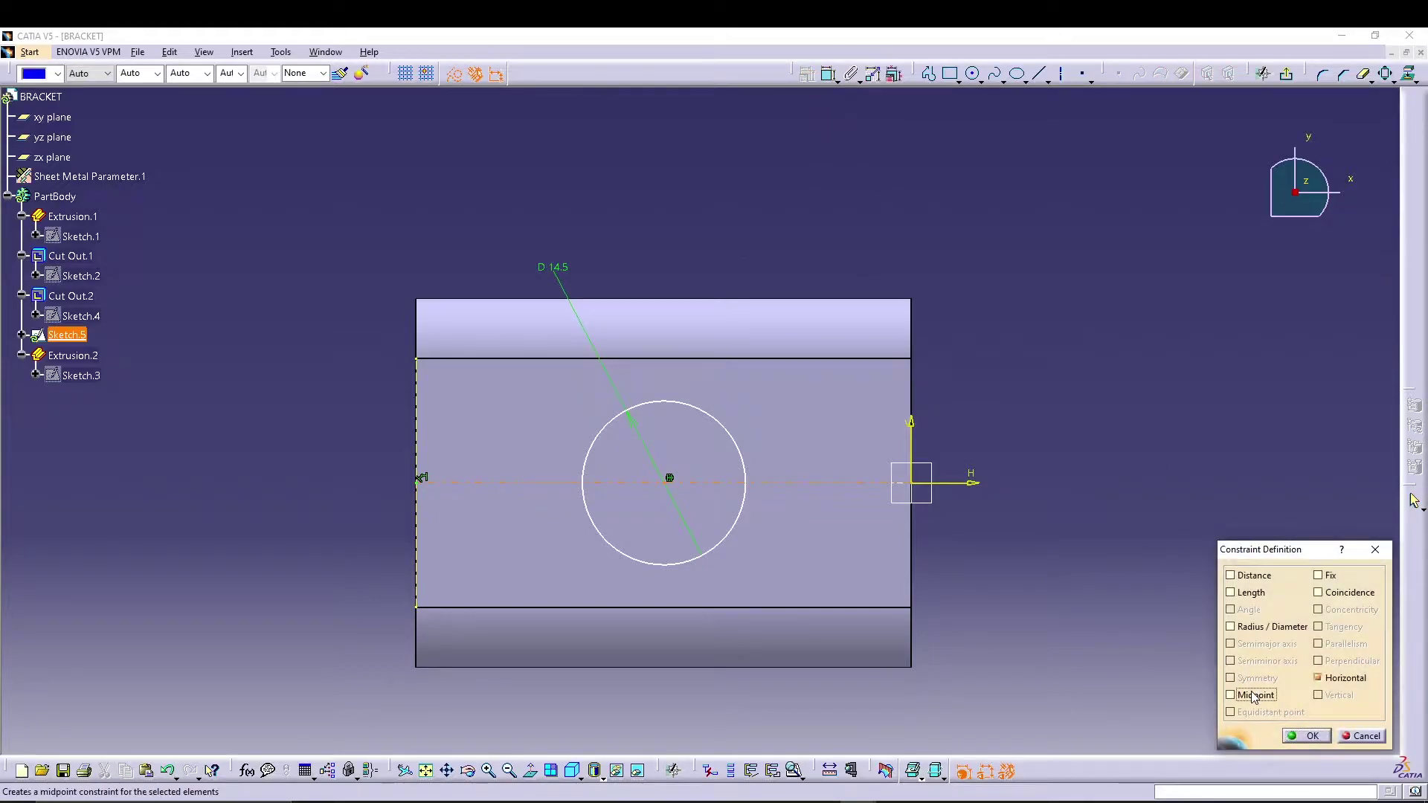
left_click(1306, 735)
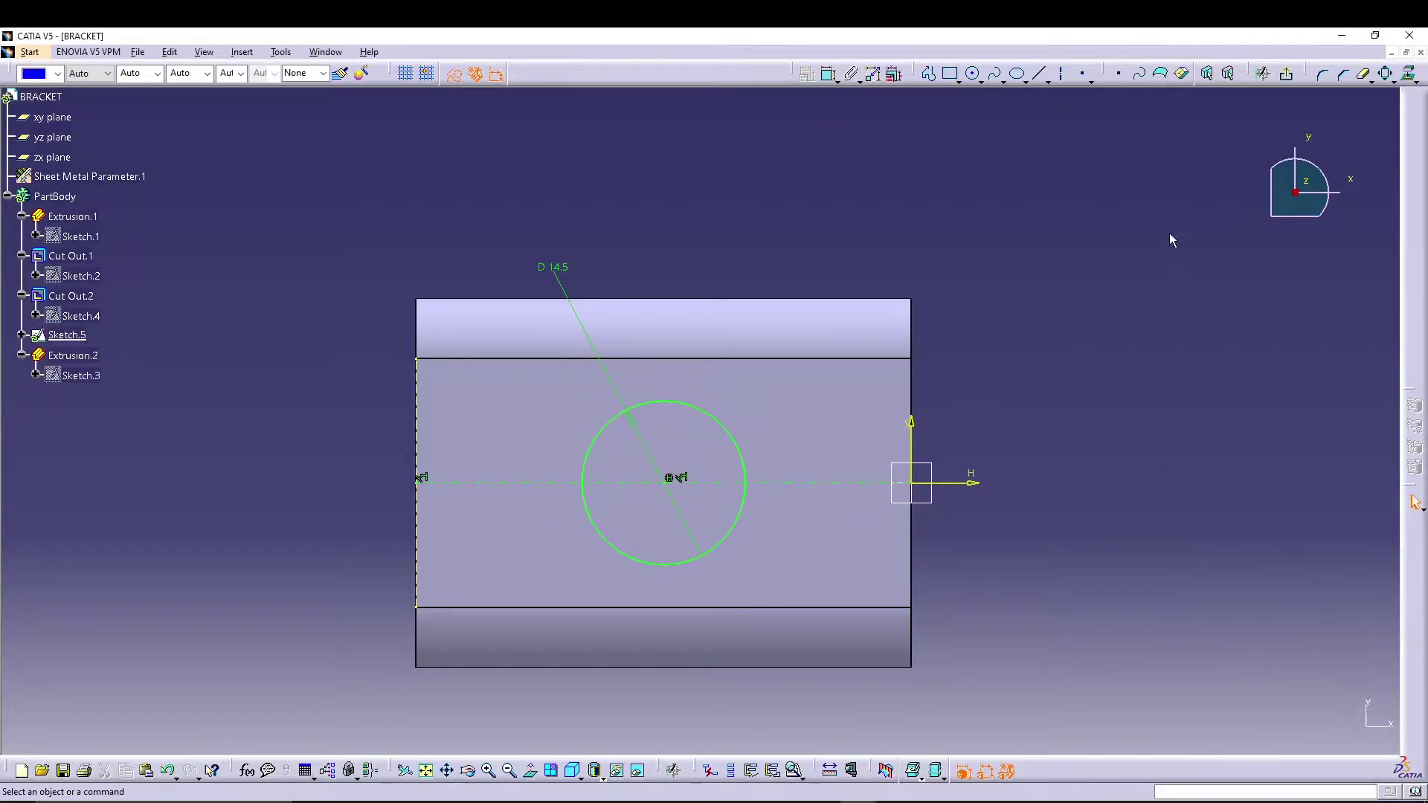
Finish the sketch and cut the circle out of the bracket's top face as a Sheetmetal standard cutout, up to last.
left_click(1286, 73)
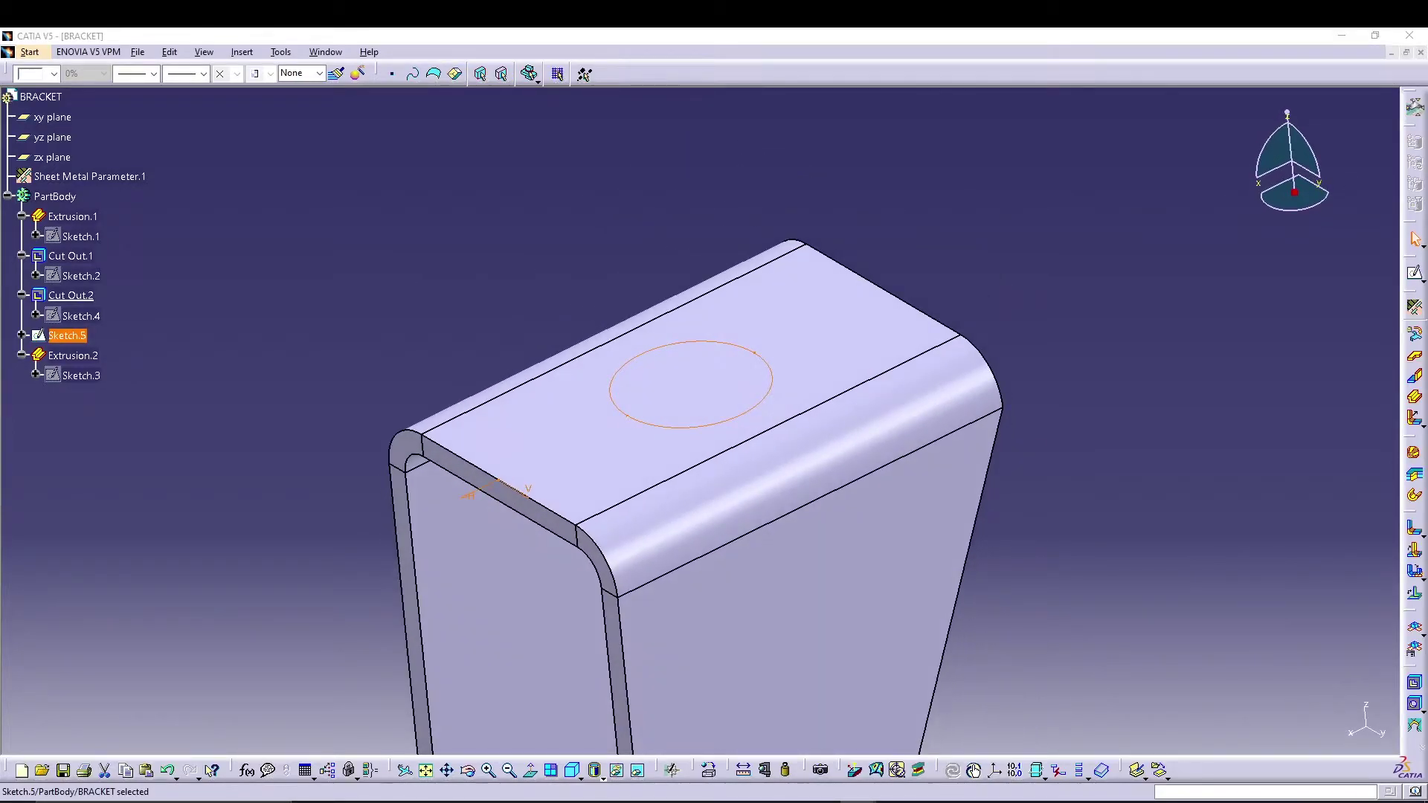
left_click(1414, 682)
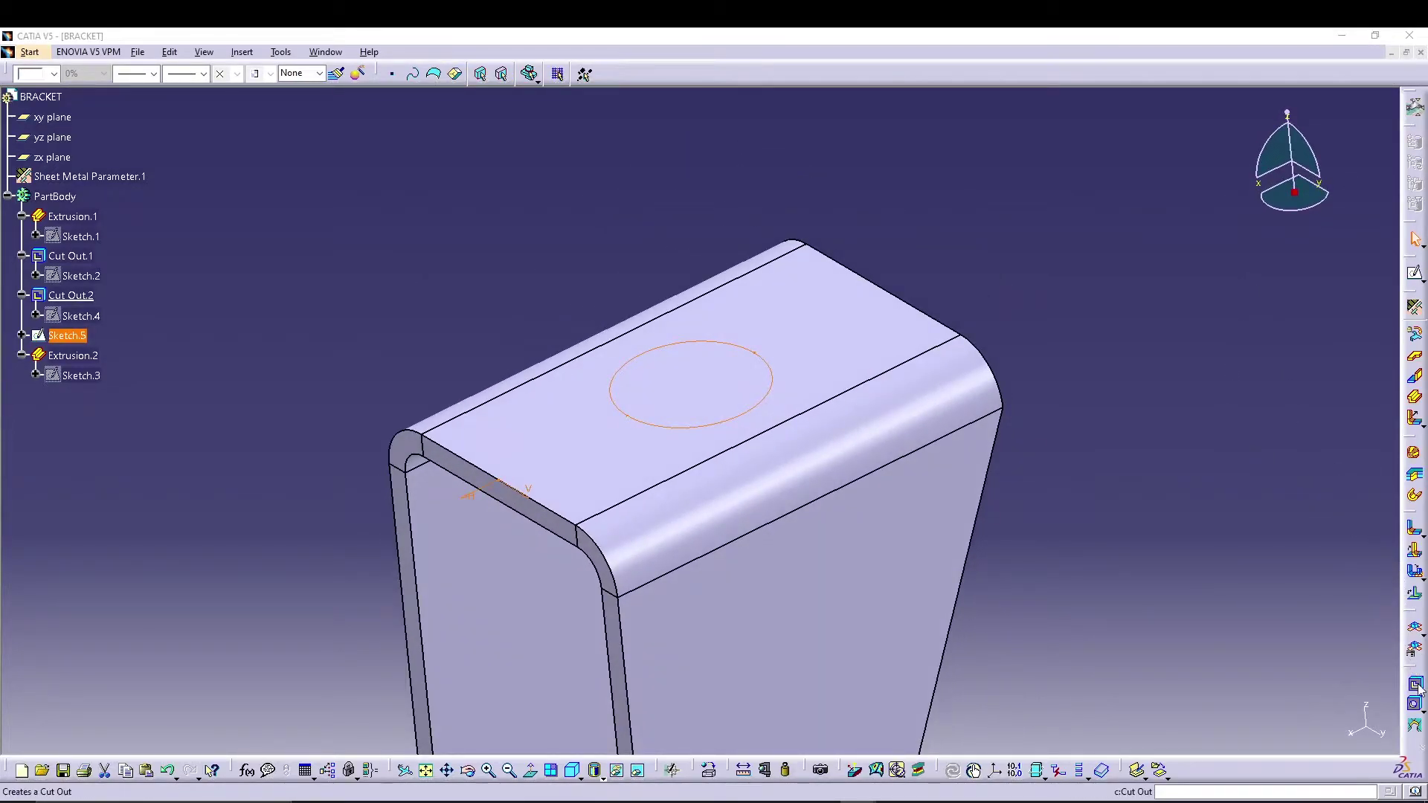
left_click(1245, 733)
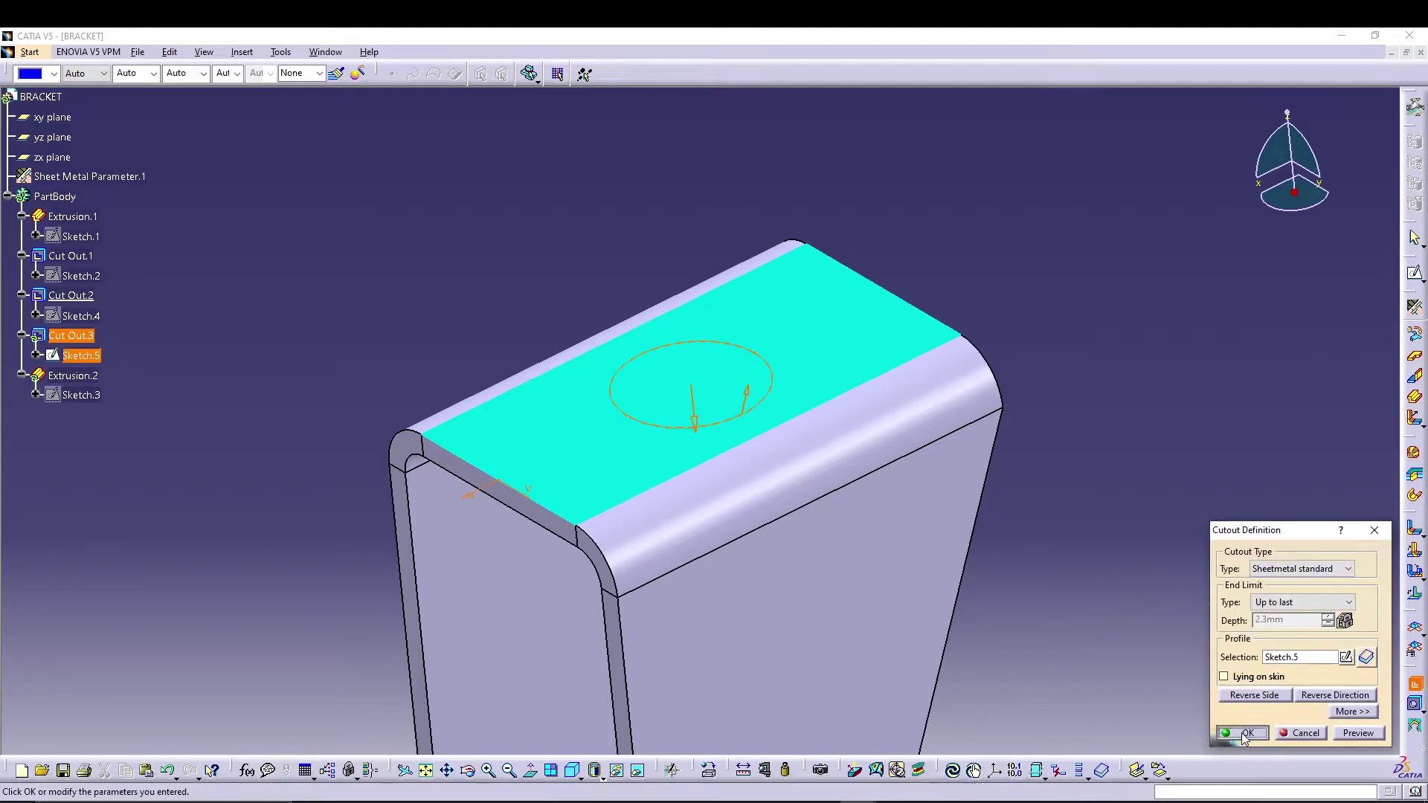
left_click(1347, 730)
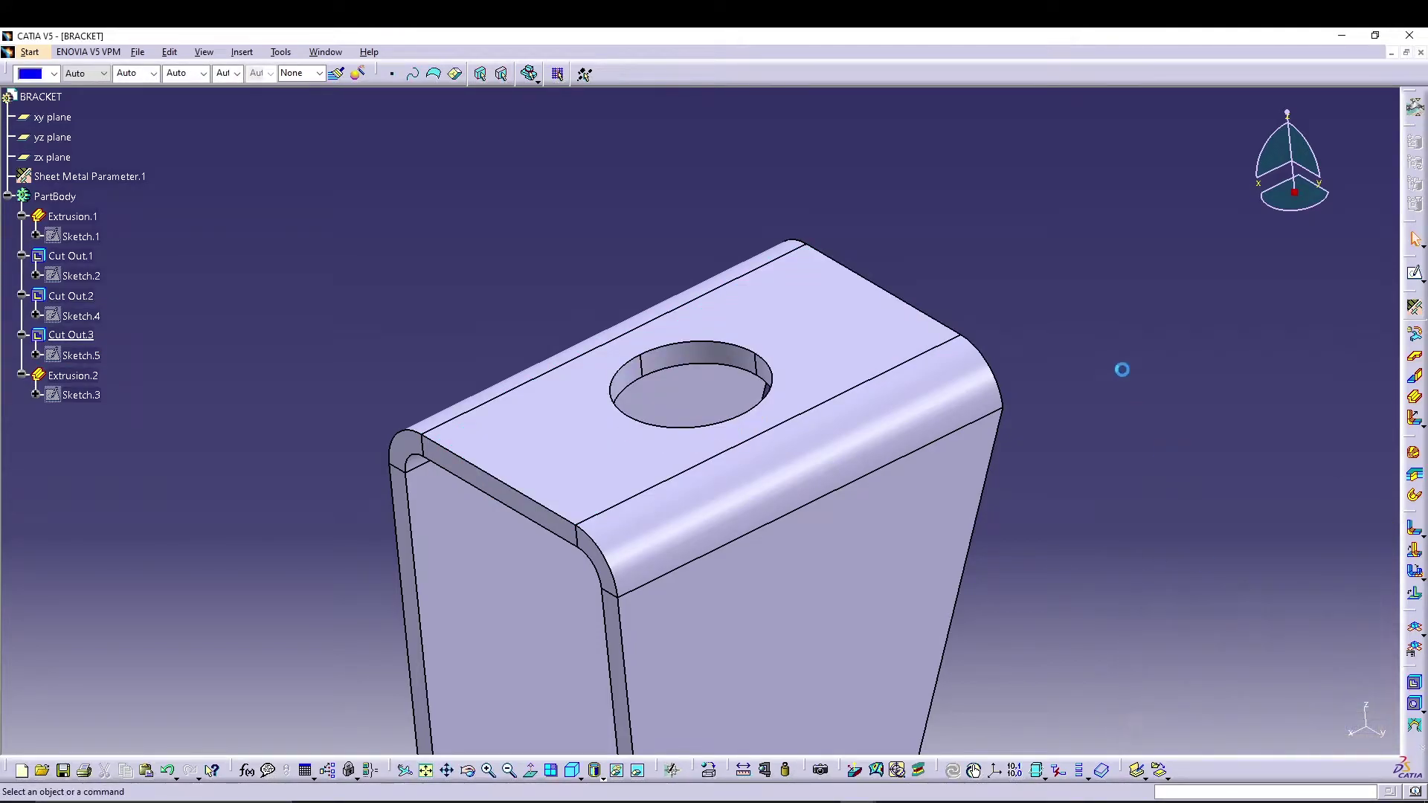
middle_click_drag(1079, 281, 996, 412)
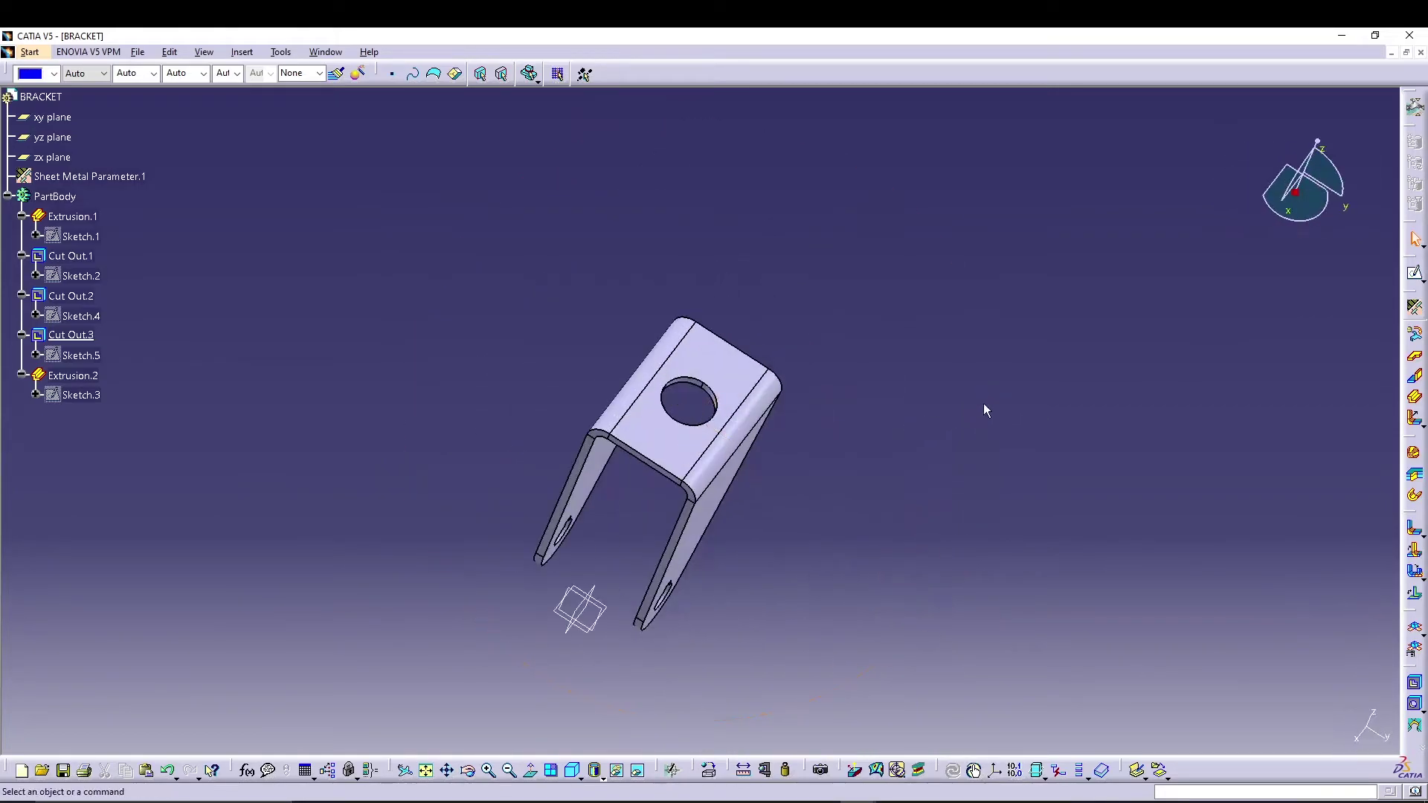
Save the bracket part as BRACKET.CATPart and close it.
left_click(137, 51)
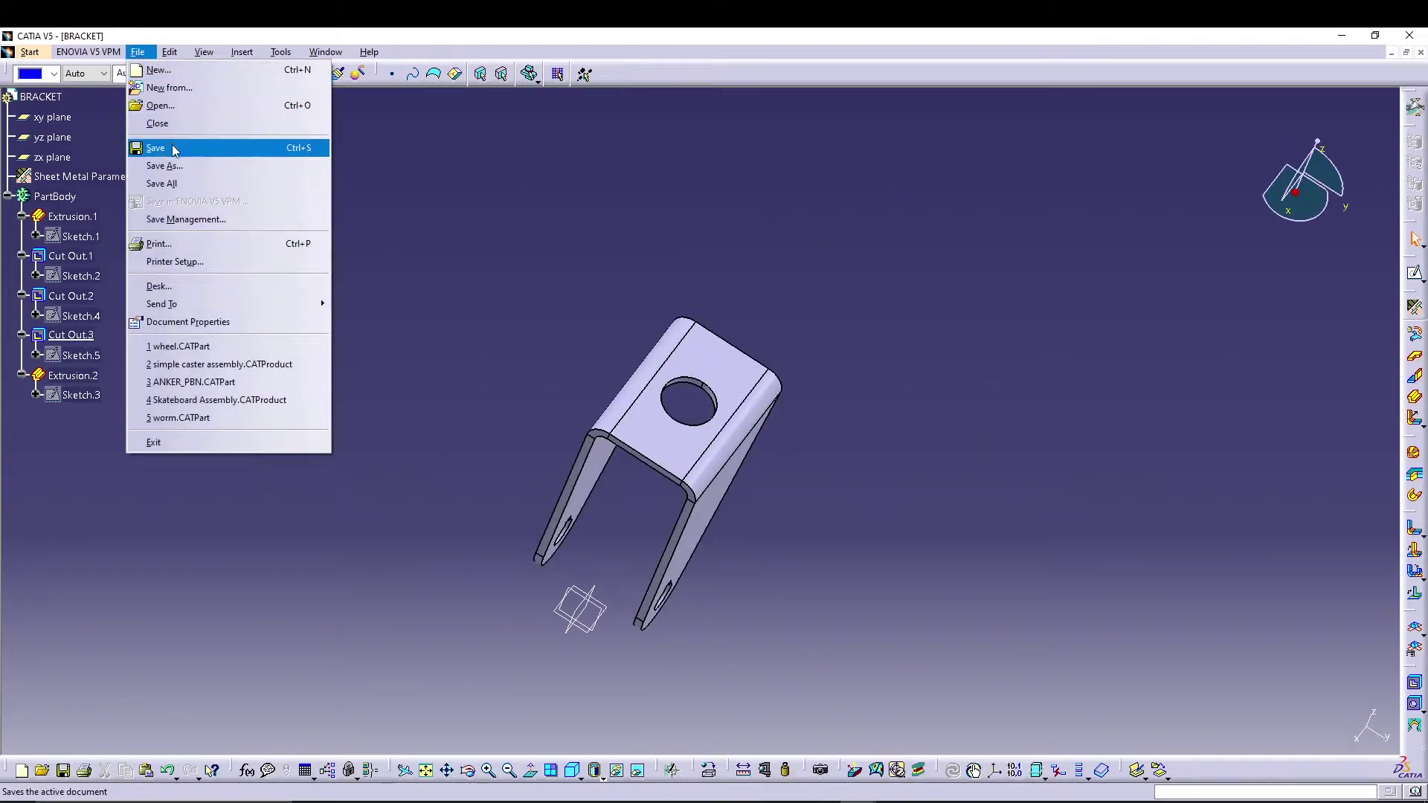
left_click(175, 147)
left_click(767, 664)
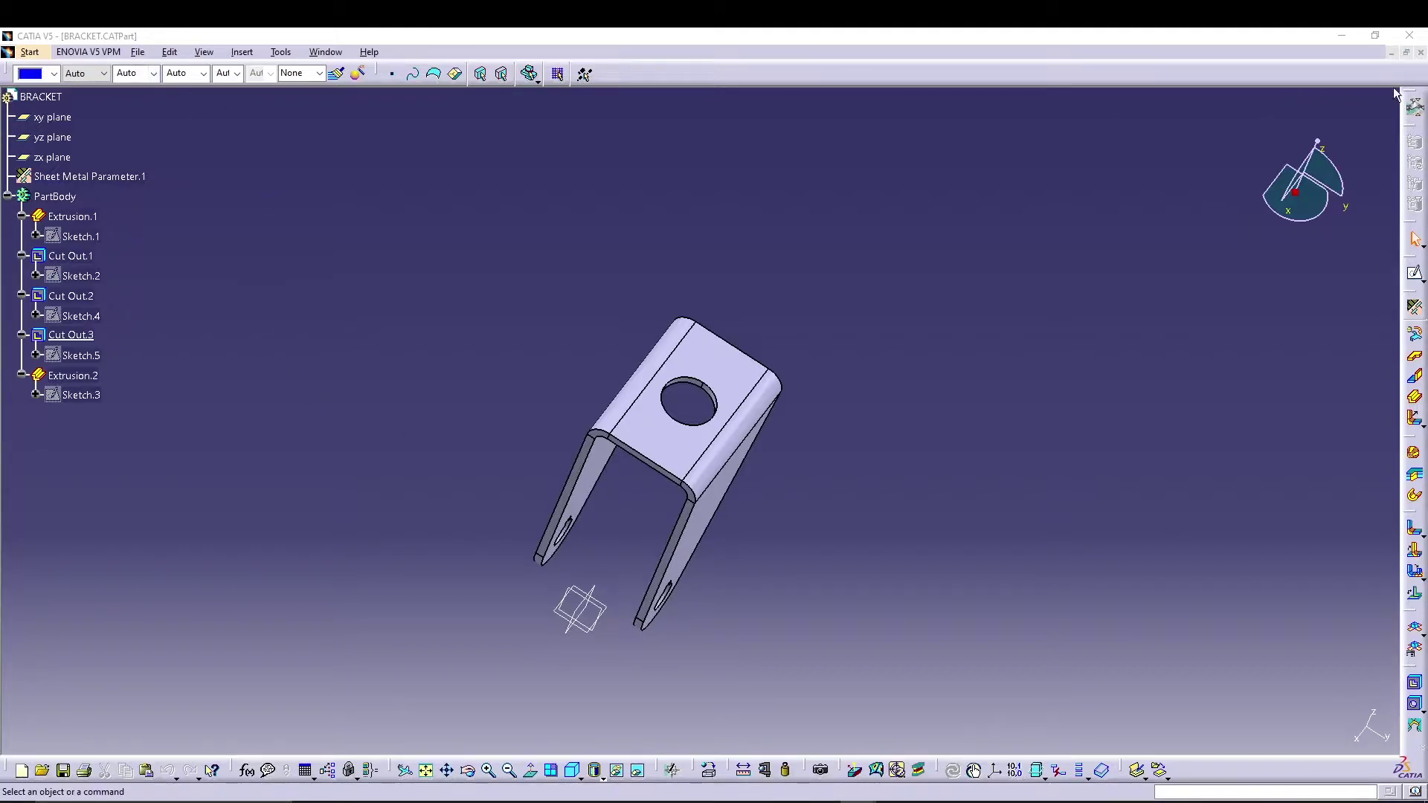
left_click(1421, 52)
Create a new part document named post.
left_click(104, 52)
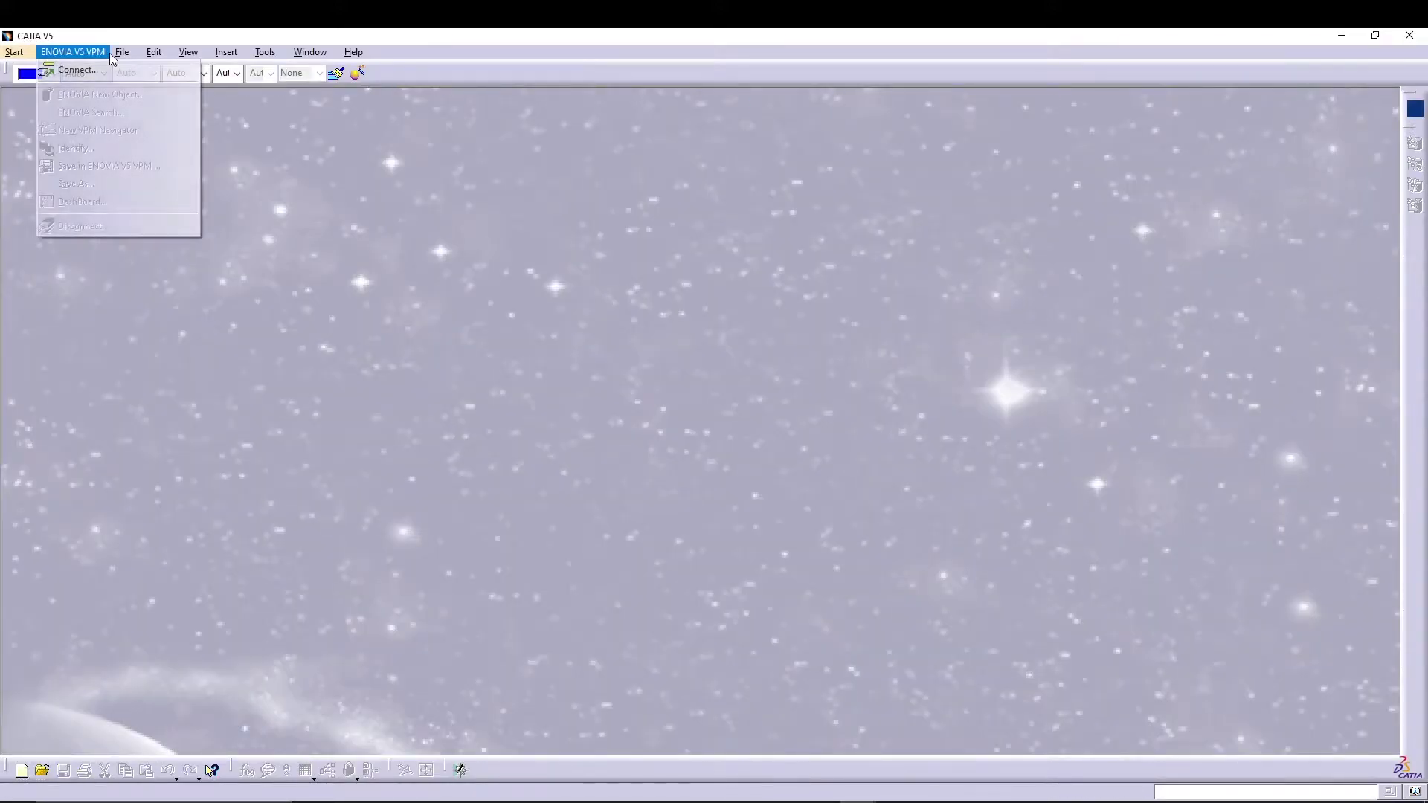
left_click(130, 69)
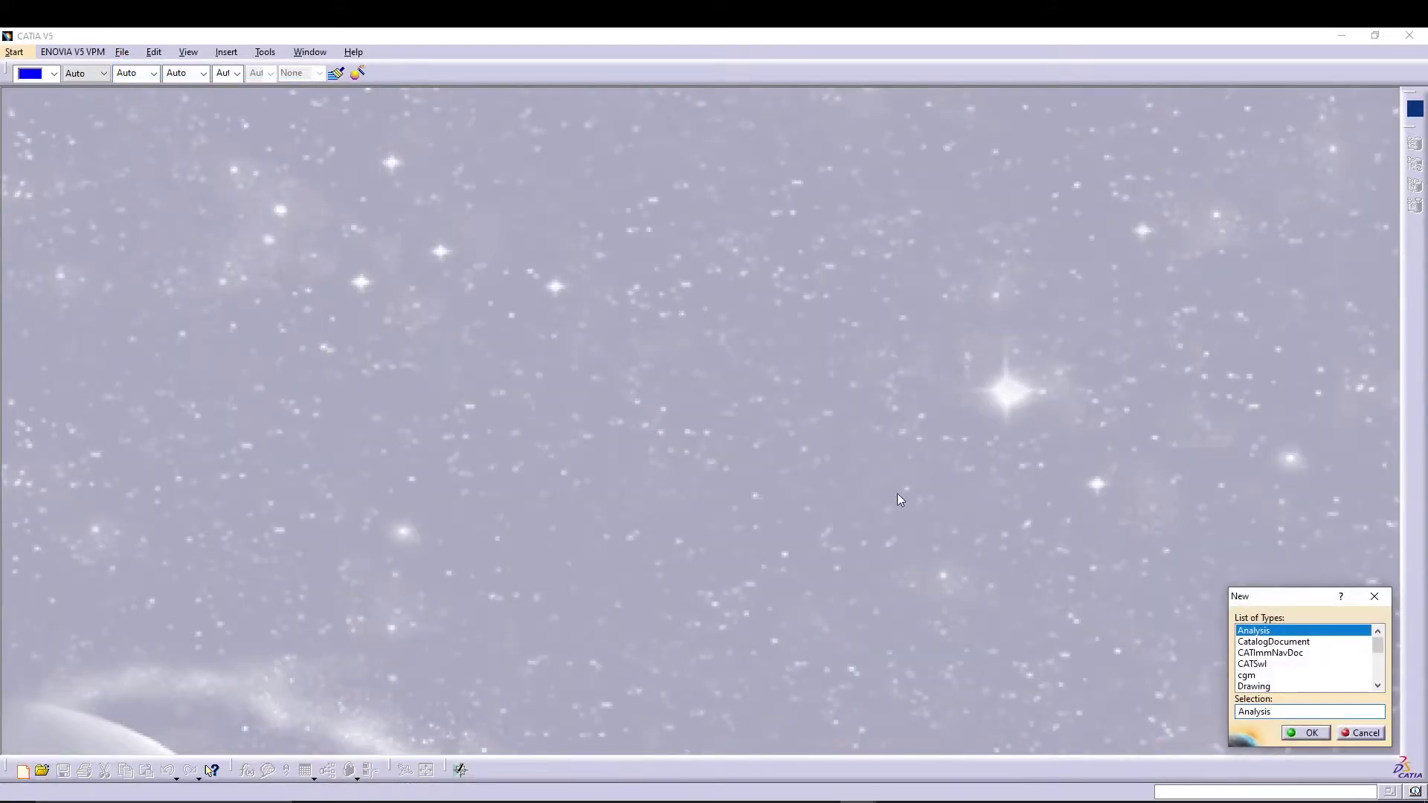
scroll(1283, 665, "down", 4)
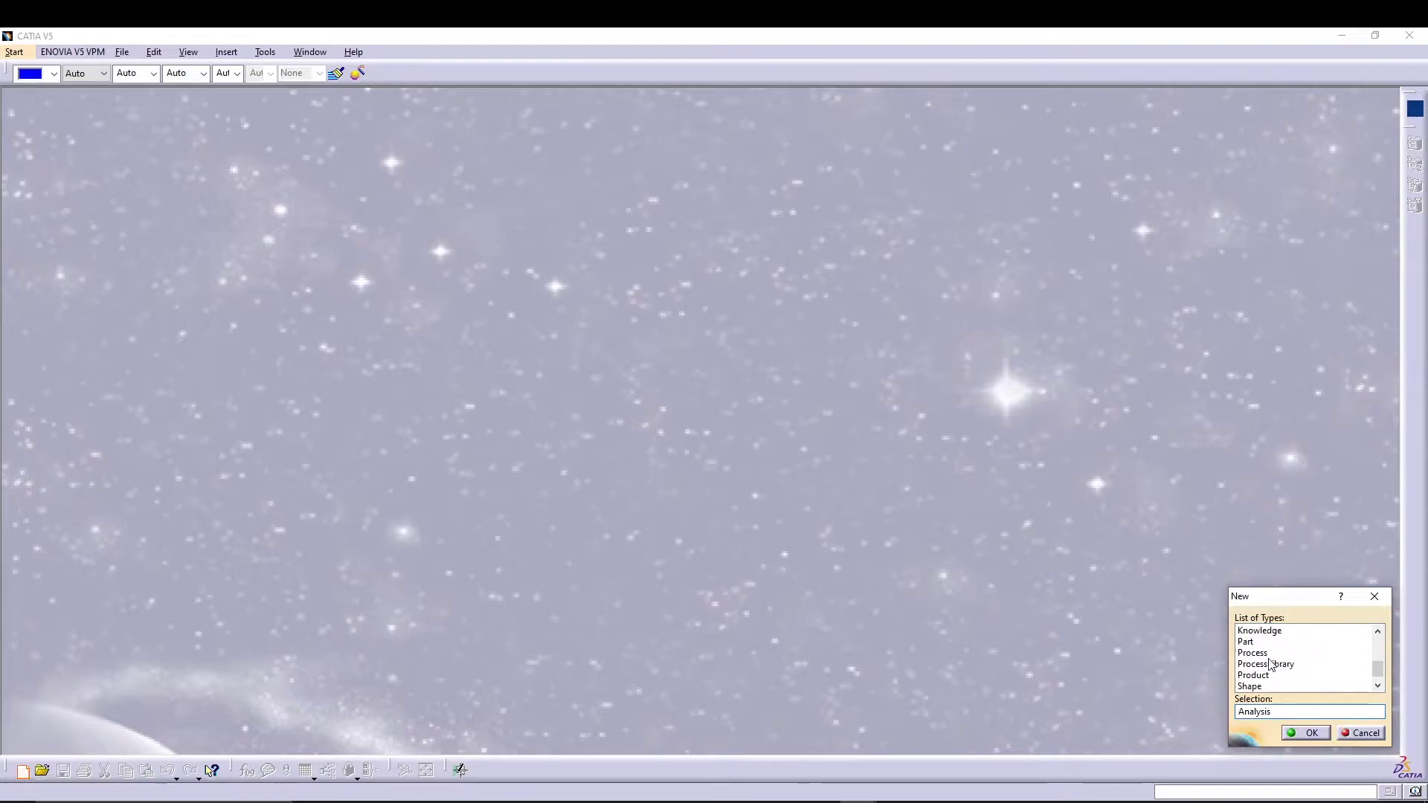
left_click(1249, 641)
left_click(1294, 733)
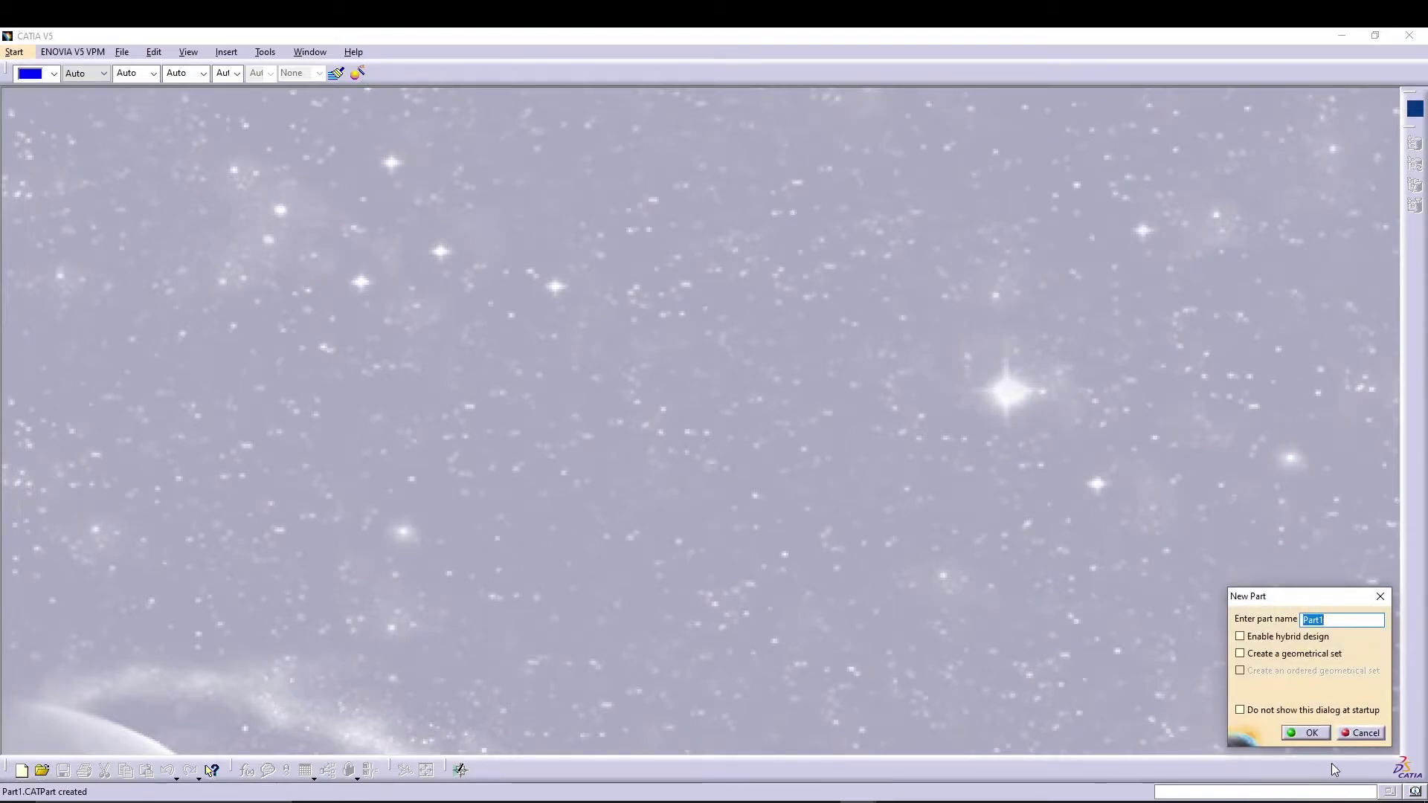
type("post")
key("Return")
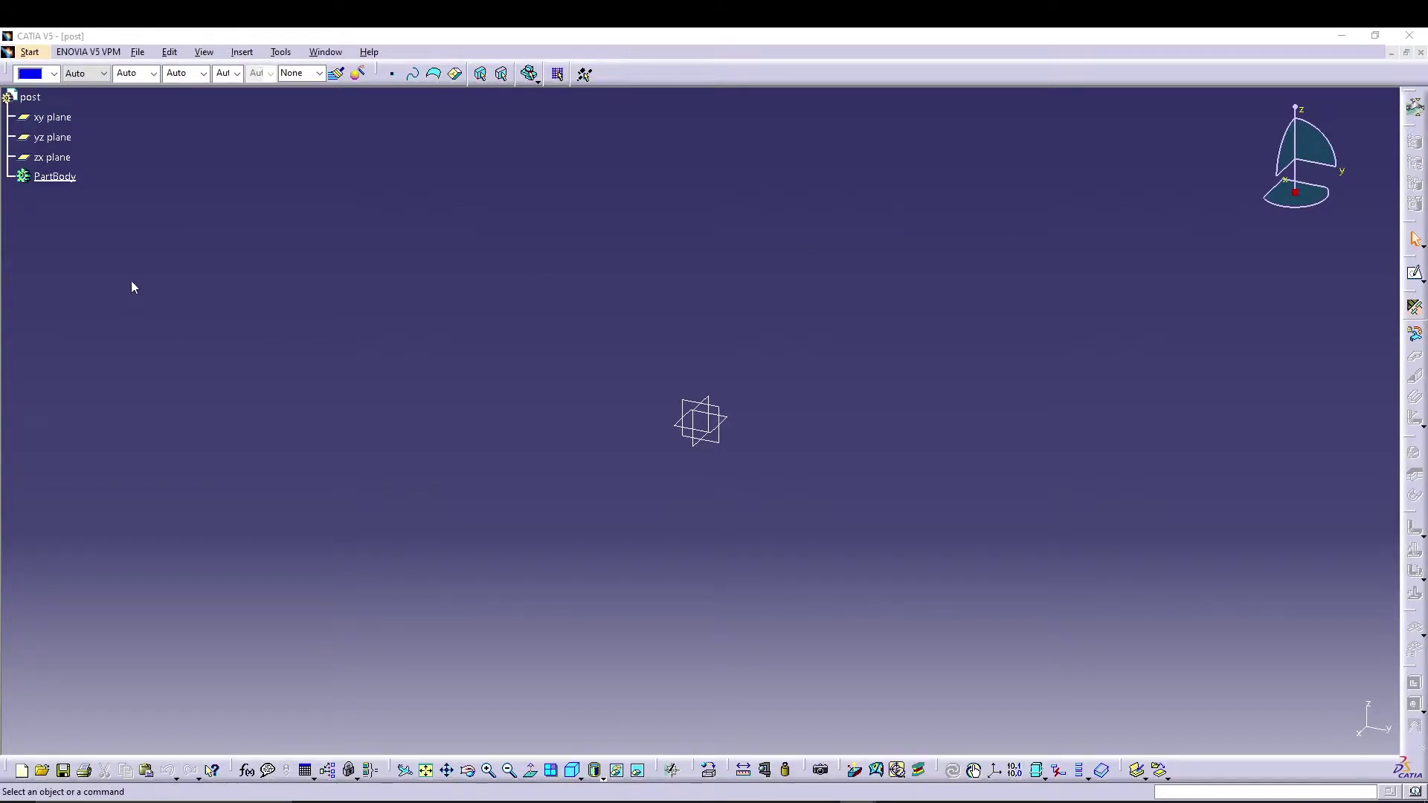
Start a sketch on the yz plane and begin the post's half profile with a top edge about 54 mm wide and a rectangular groove below it.
left_click(53, 137)
left_click(1414, 273)
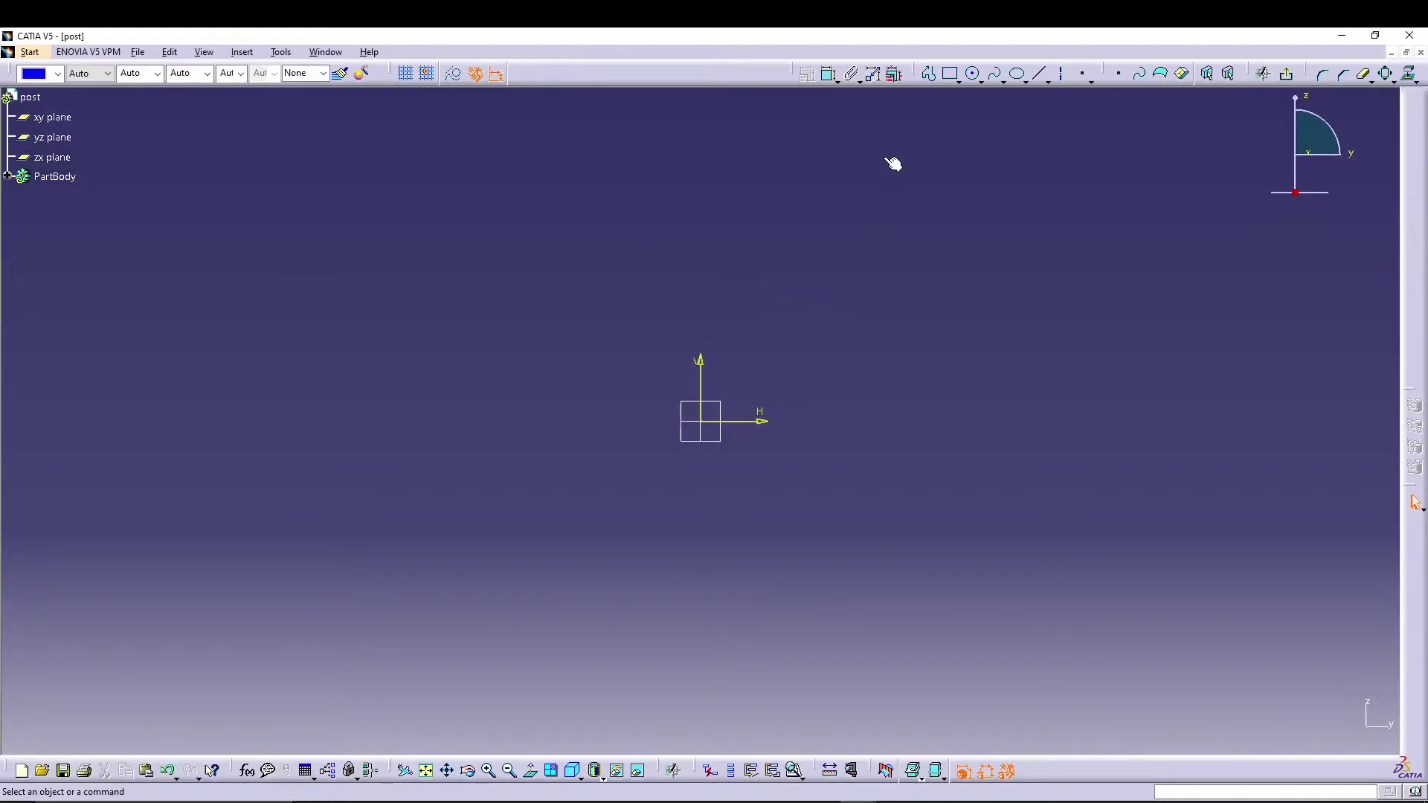
left_click(928, 73)
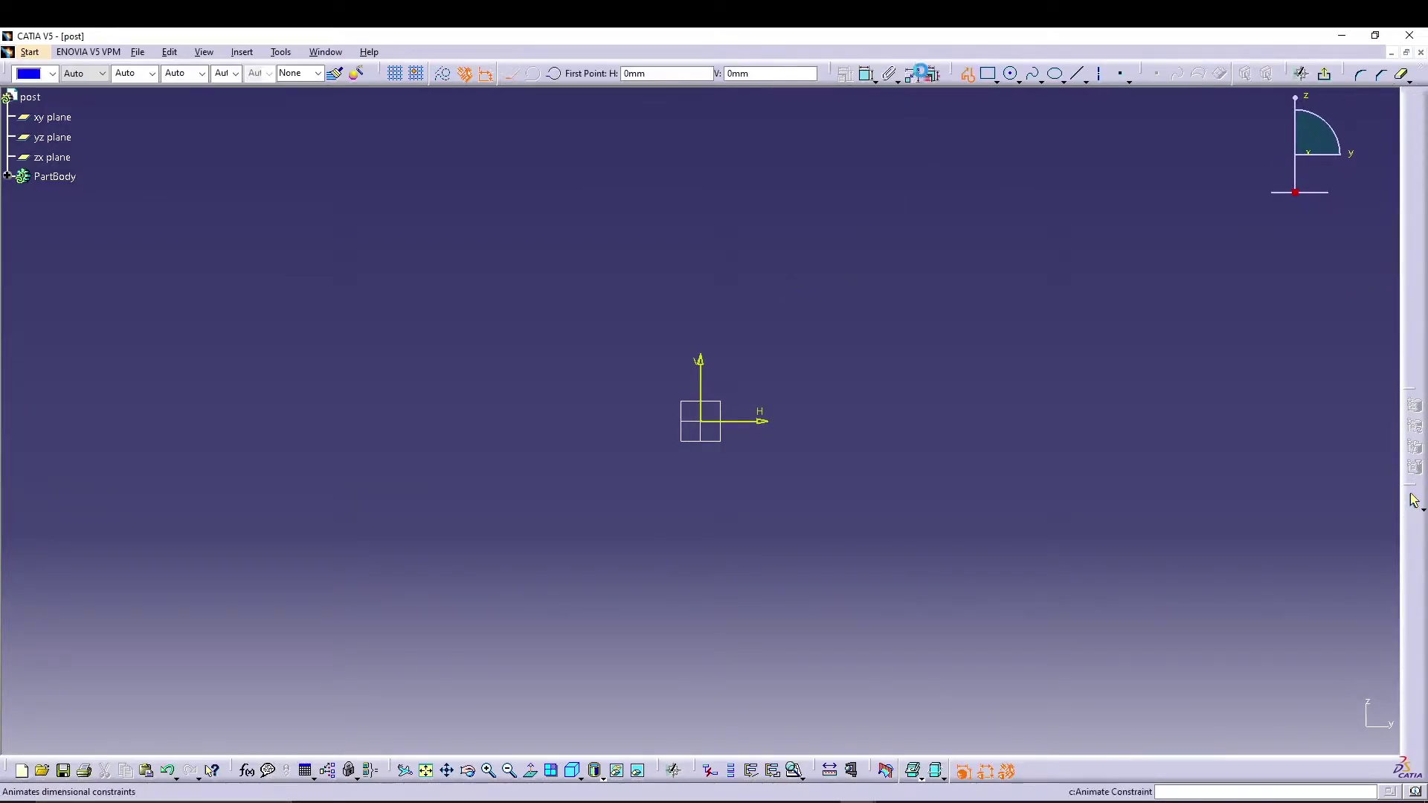
left_click(701, 138)
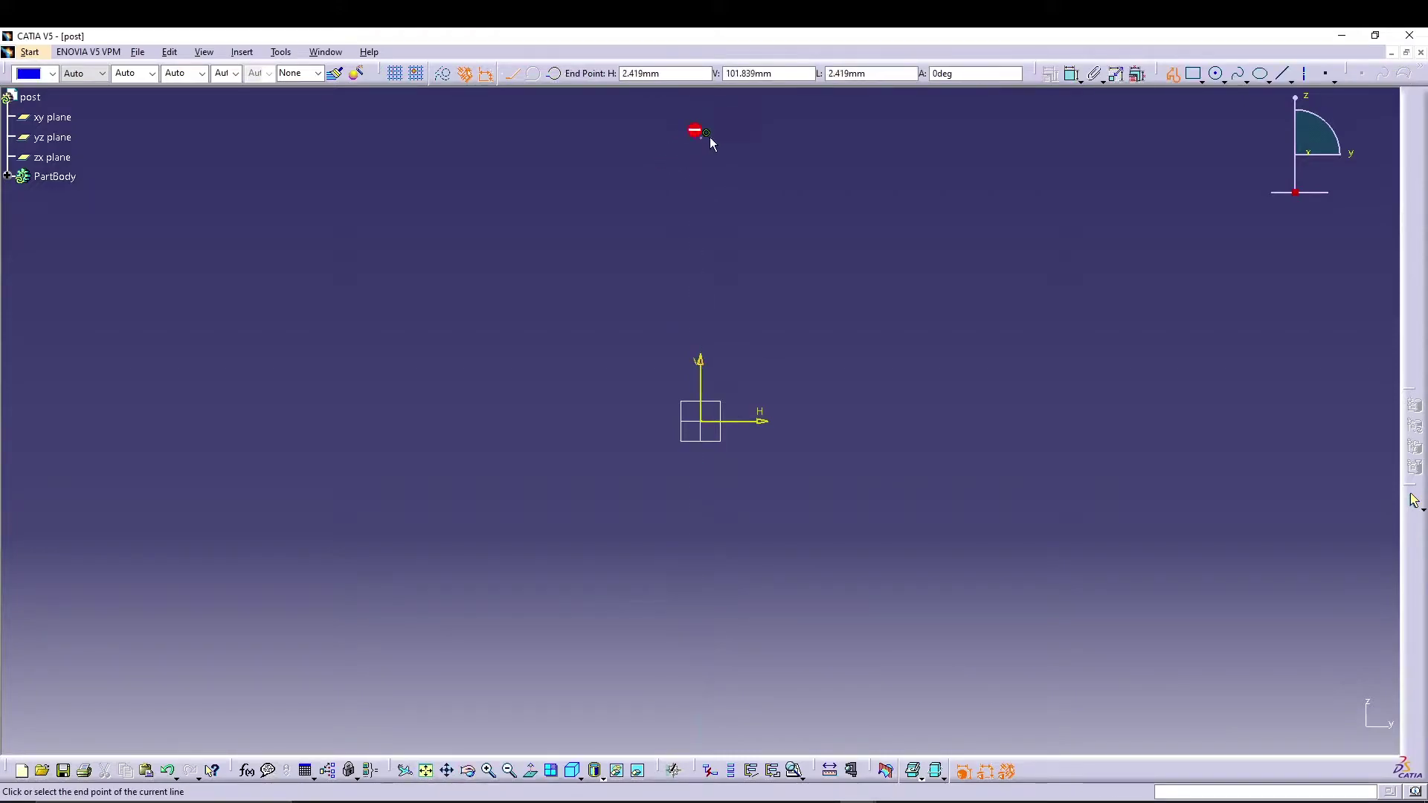
left_click(850, 137)
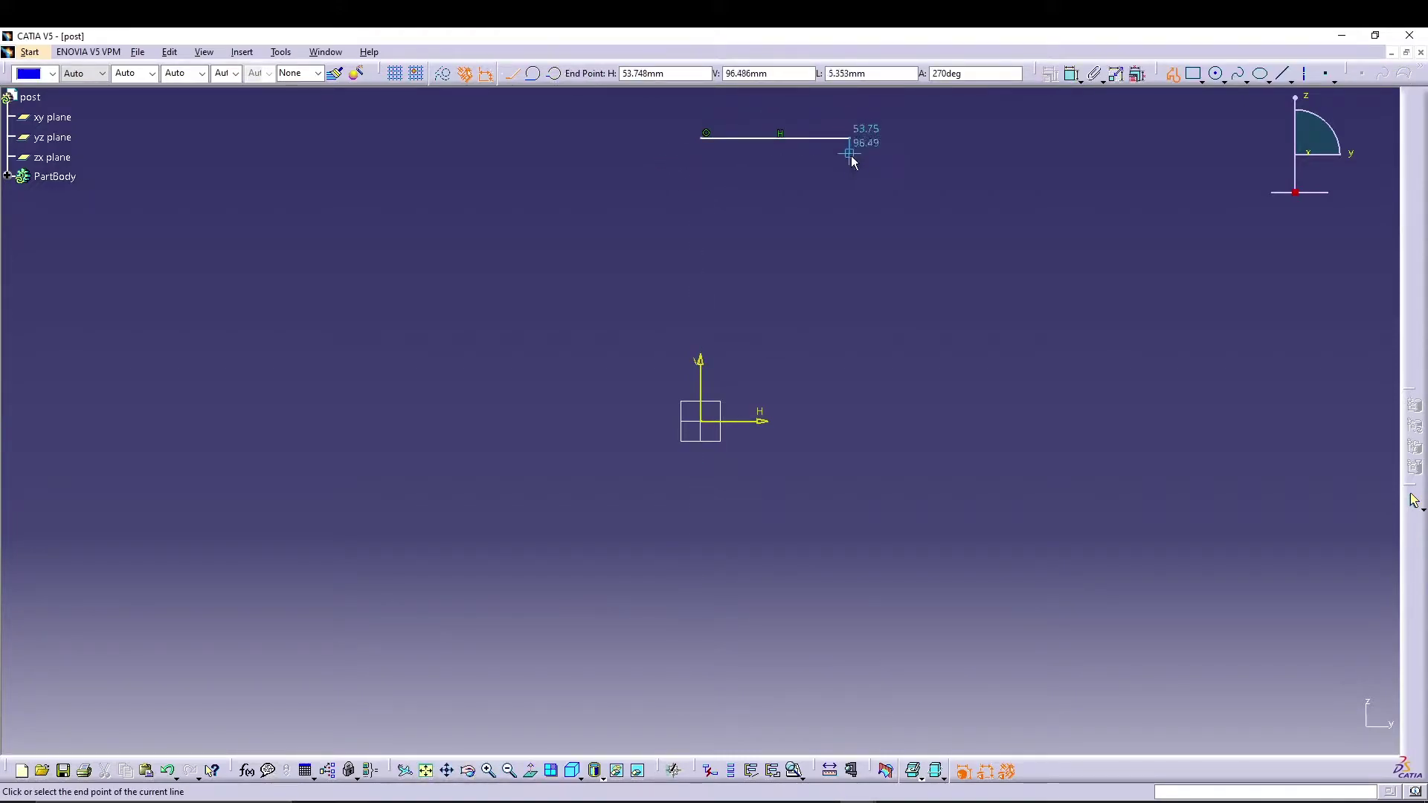
left_click(850, 224)
left_click(792, 224)
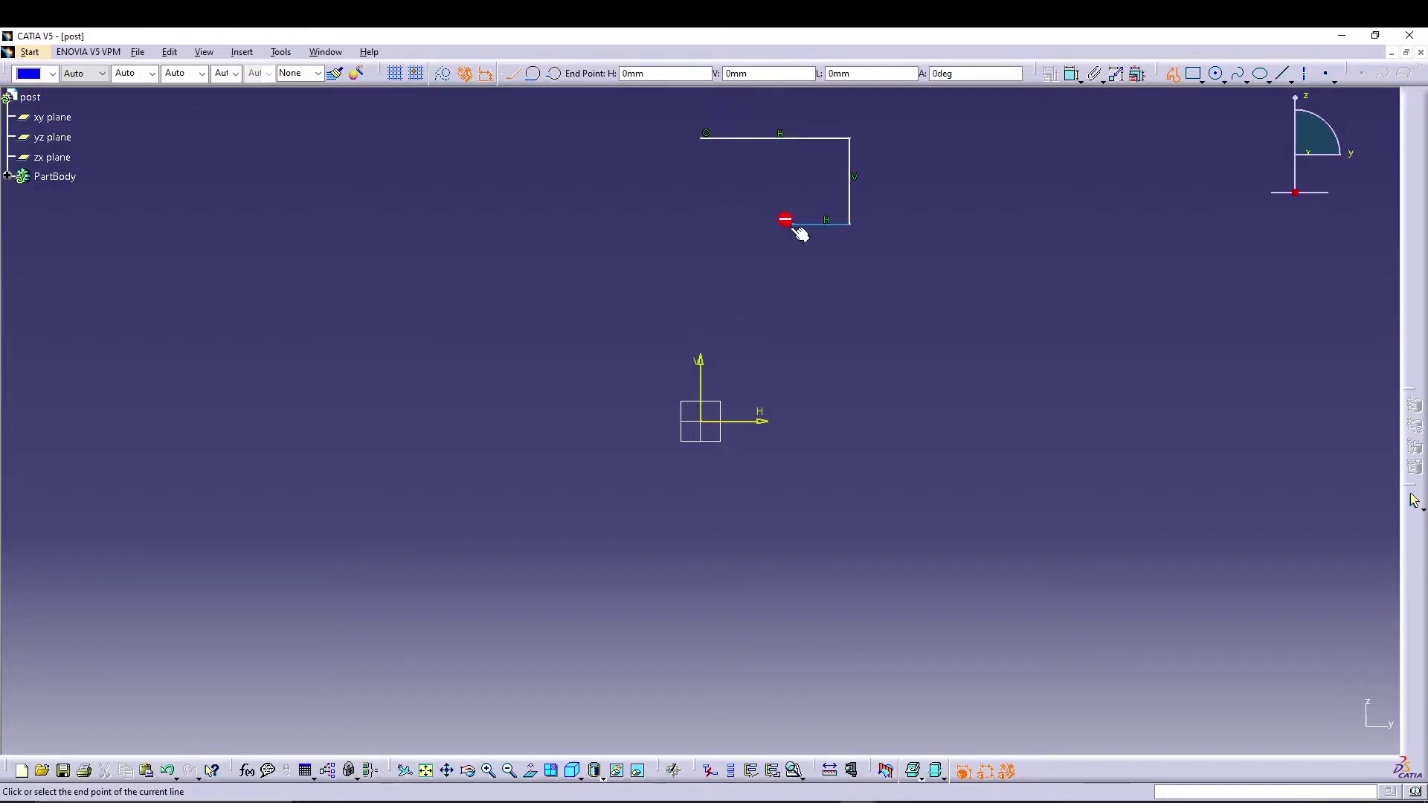
left_click(793, 273)
left_click(849, 273)
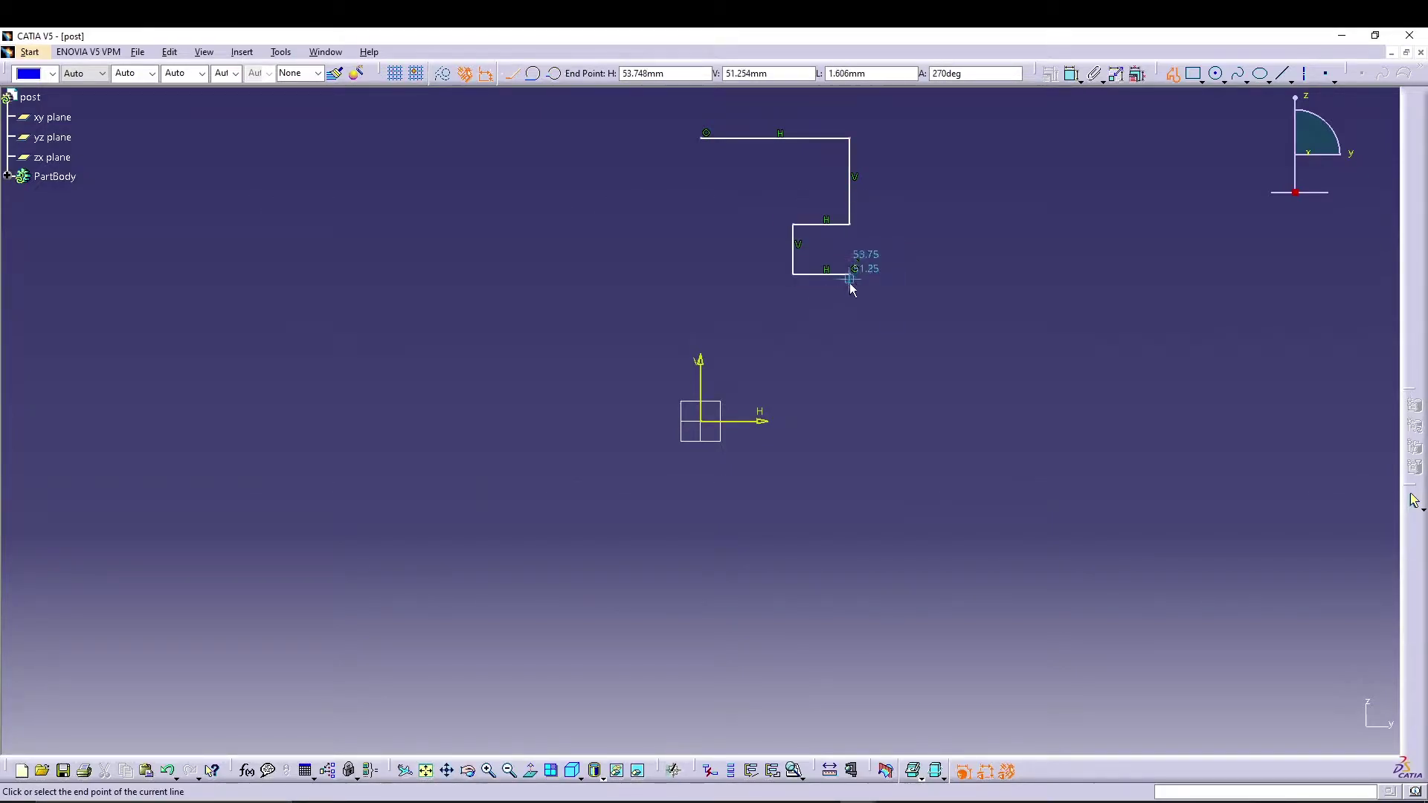
Continue the profile downward with a projecting collar about 20 mm wide and close it along the vertical axis, about 200 mm high overall.
left_click(849, 543)
left_click(904, 550)
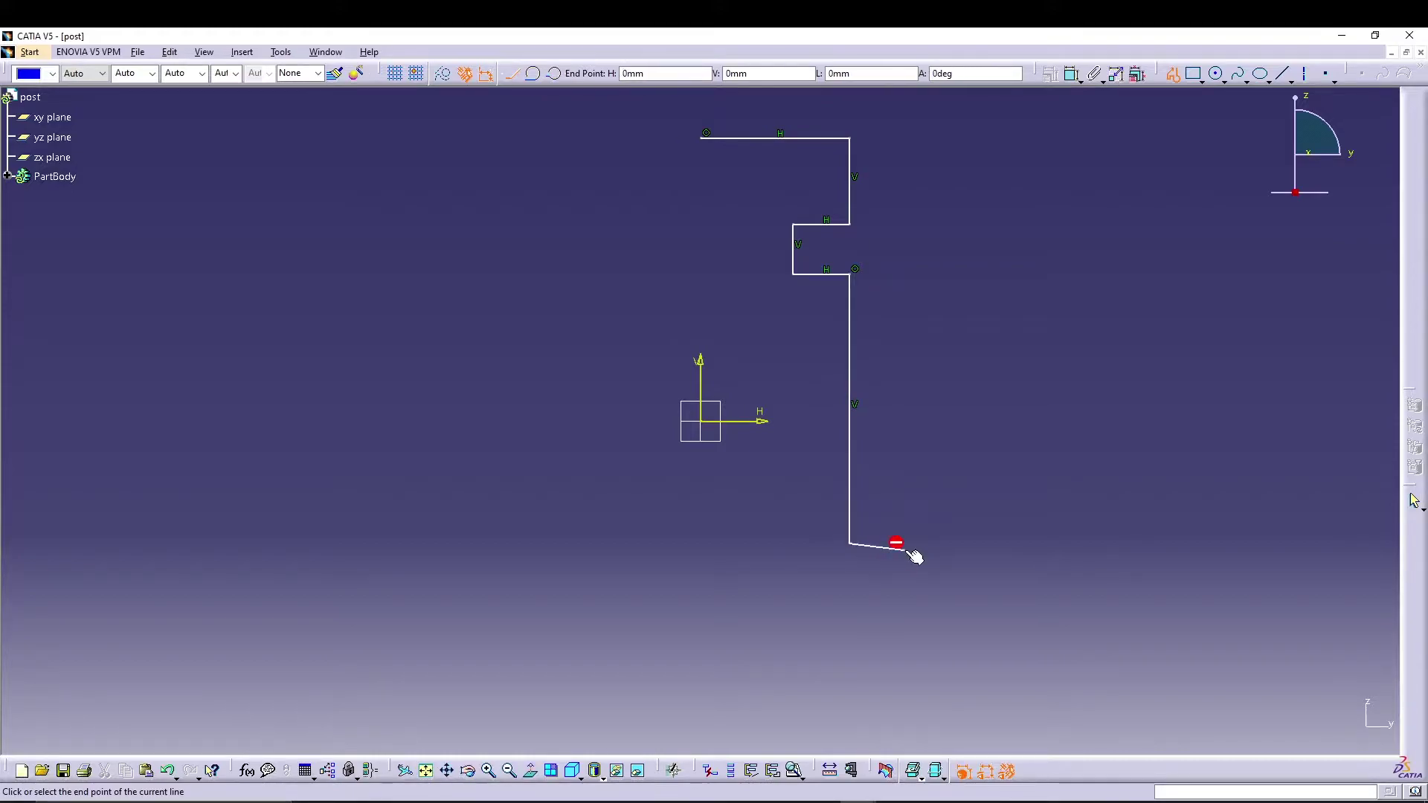
left_click(905, 544)
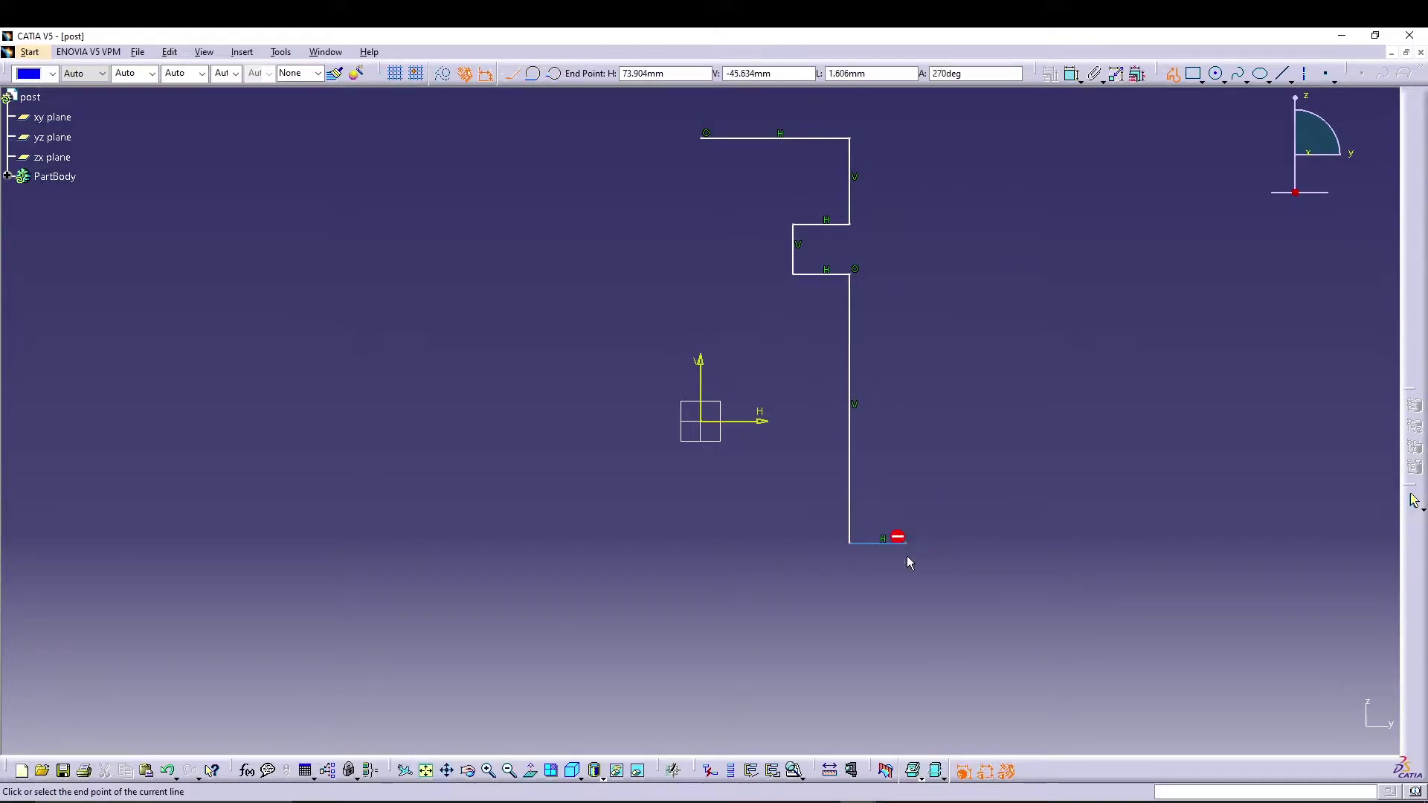
left_click(905, 597)
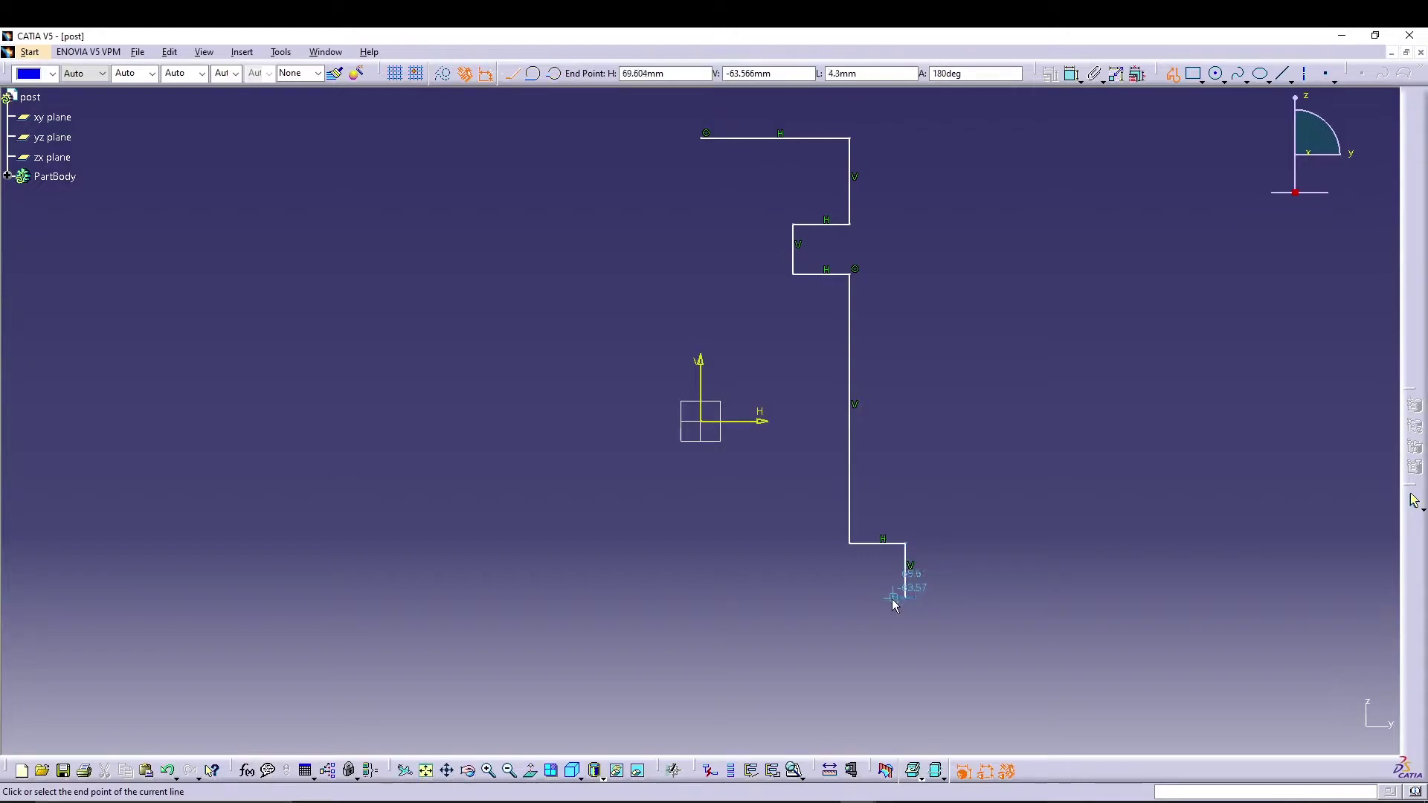
left_click(849, 597)
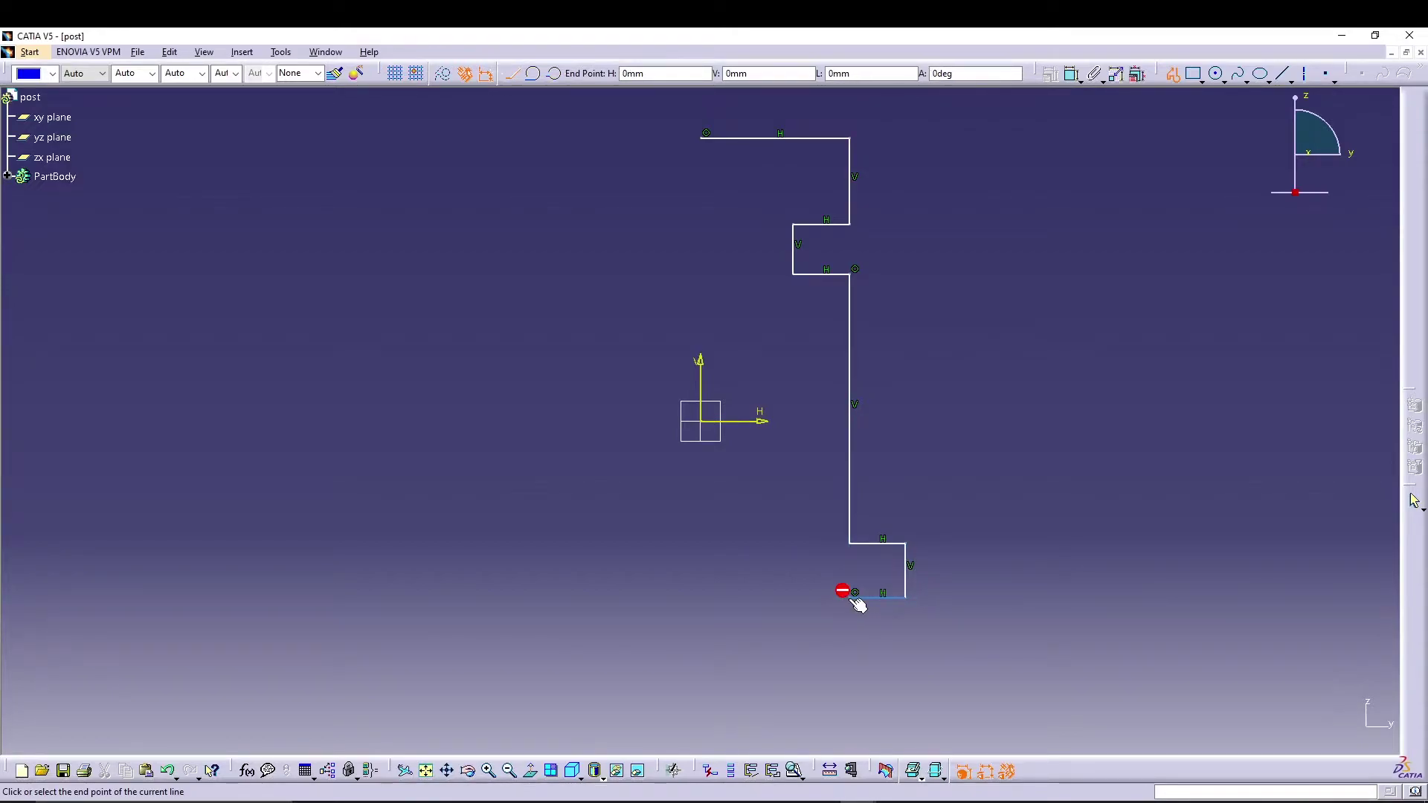
left_click(850, 694)
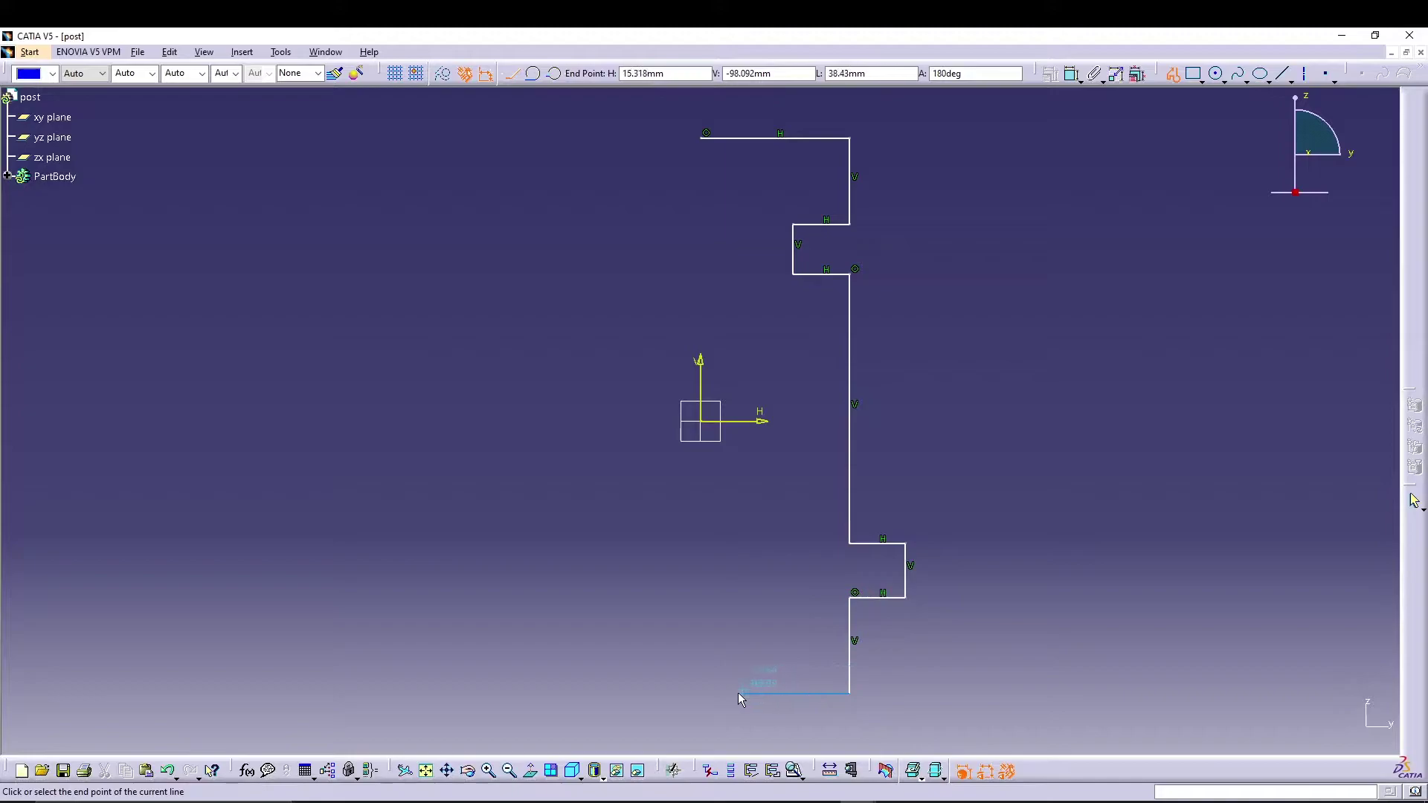
left_click(699, 694)
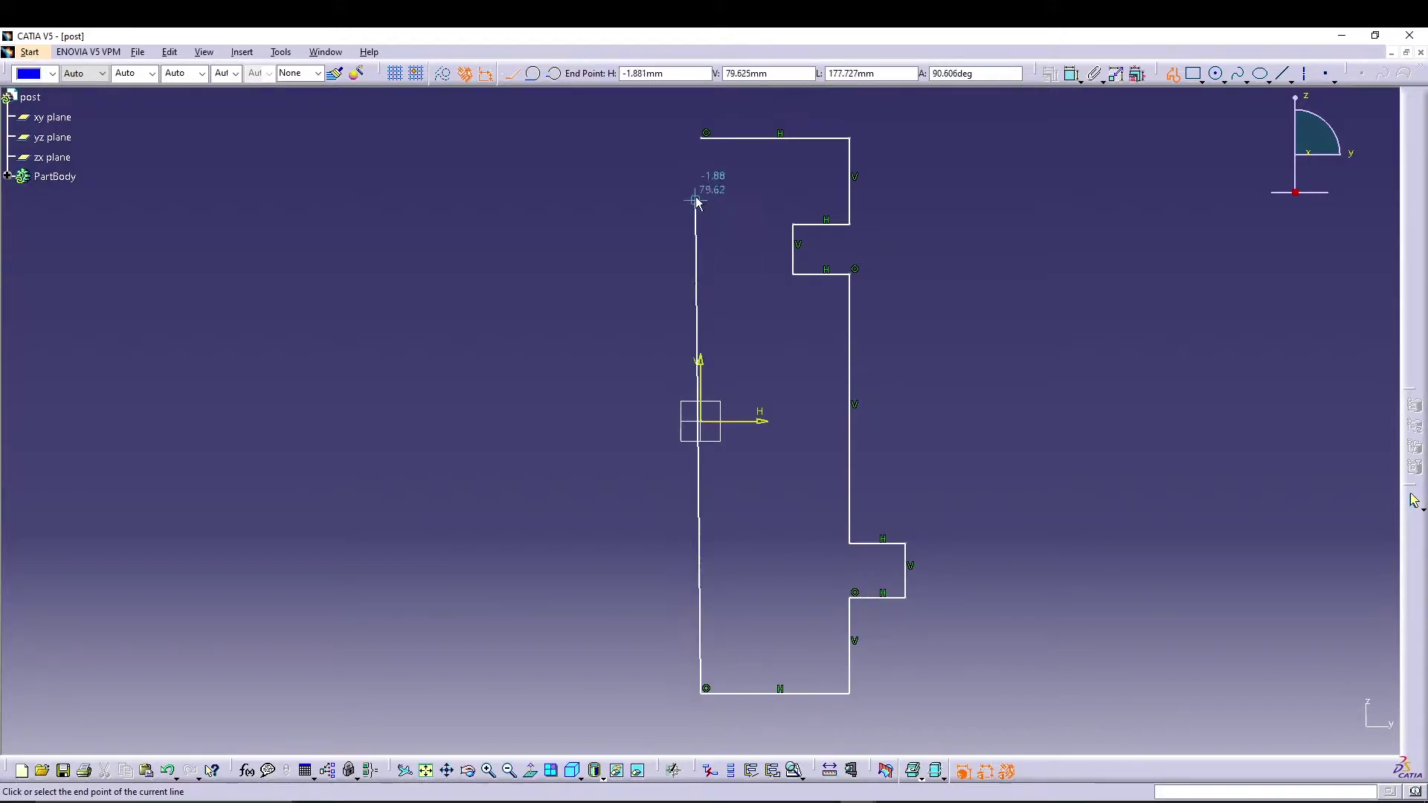
left_click(700, 138)
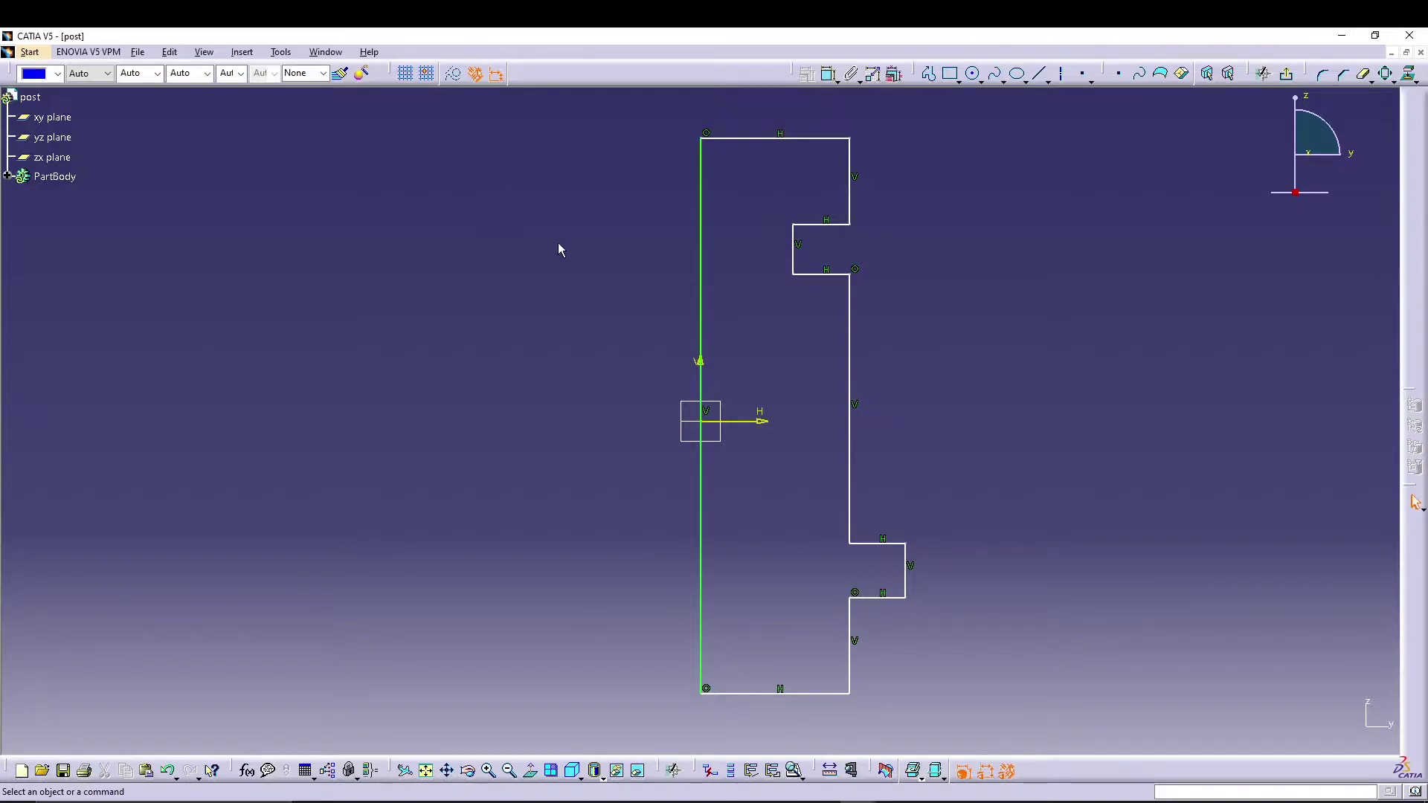
Dimension the profile's overall height between its top and bottom edges and the width of its bottom edge.
left_click(828, 73)
left_click(811, 139)
left_click(811, 692)
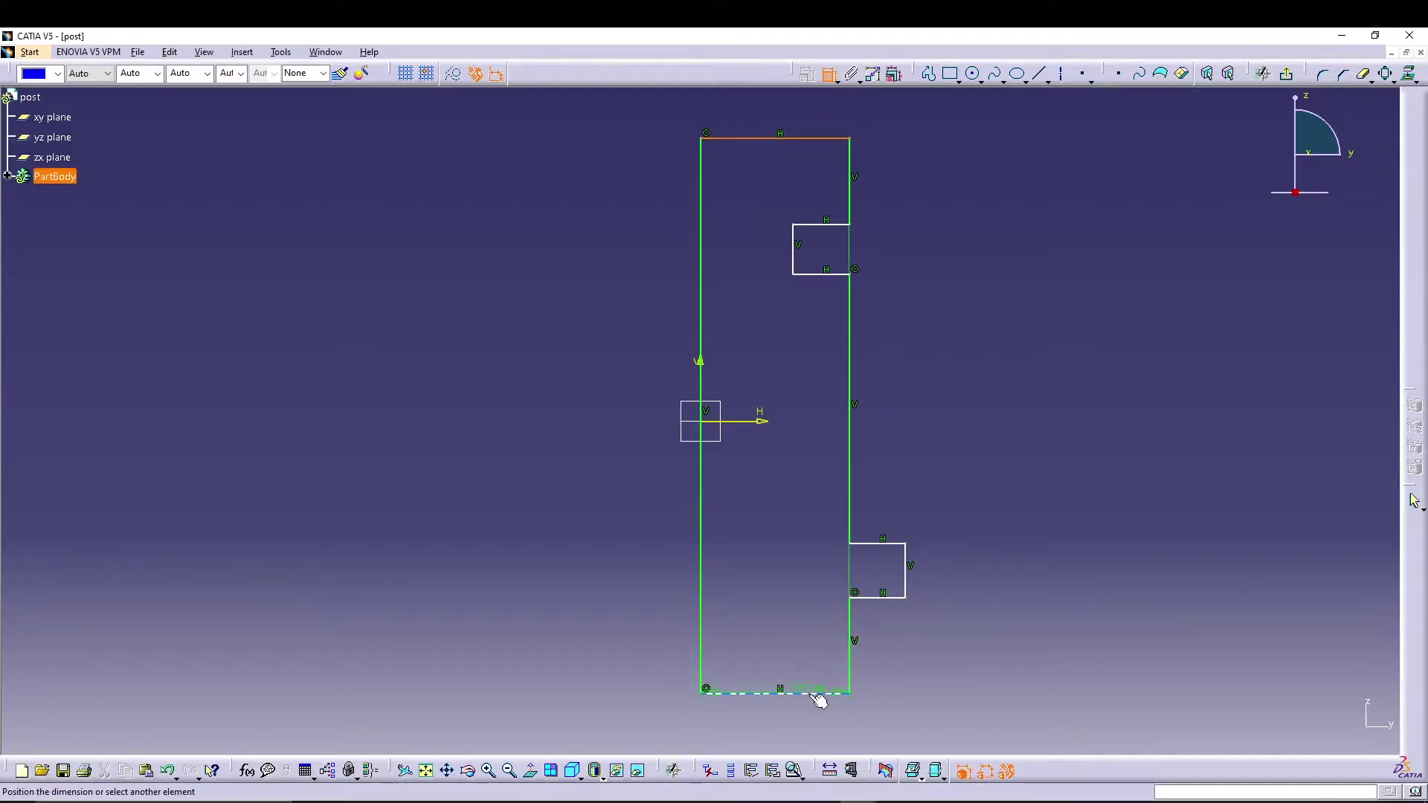
left_click(992, 487)
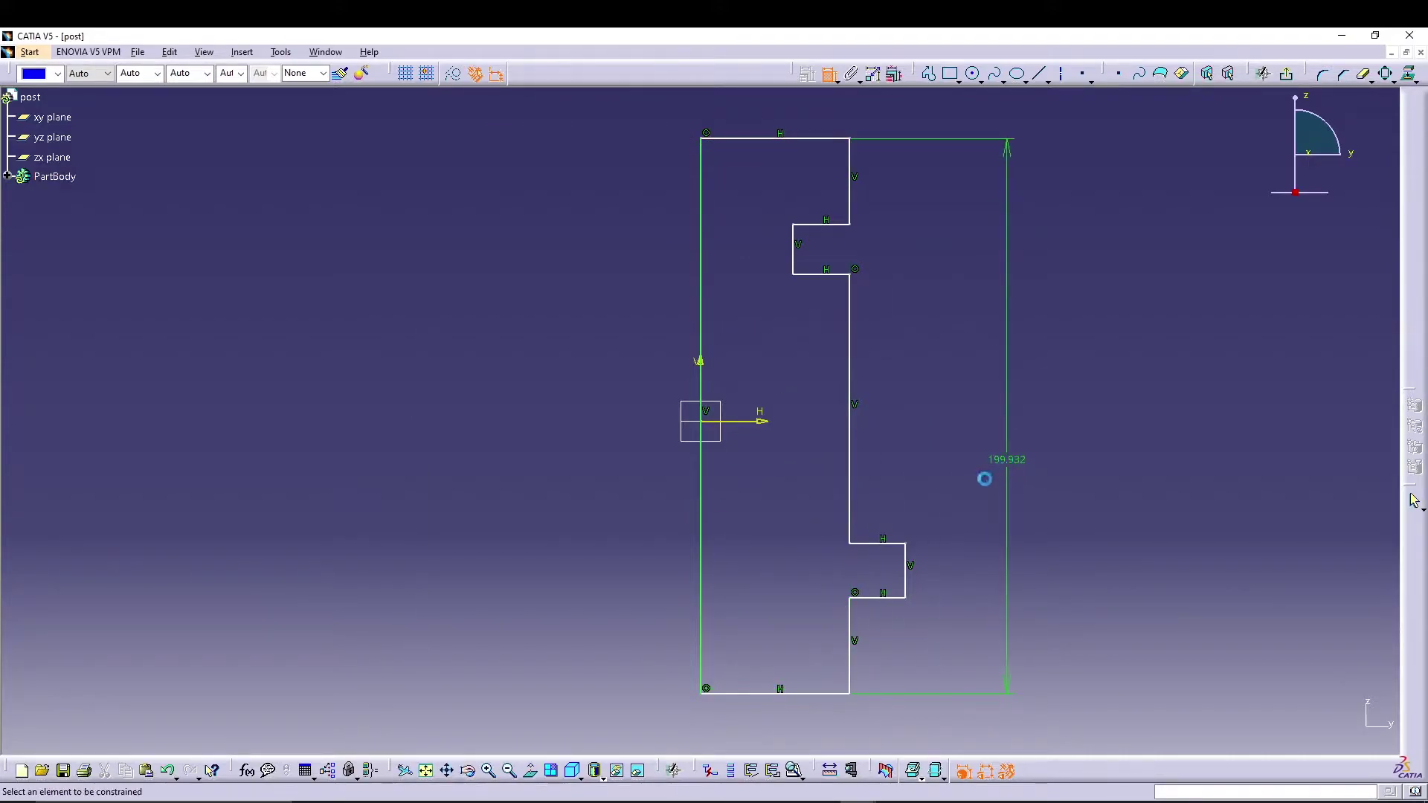
left_click(787, 694)
left_click(776, 728)
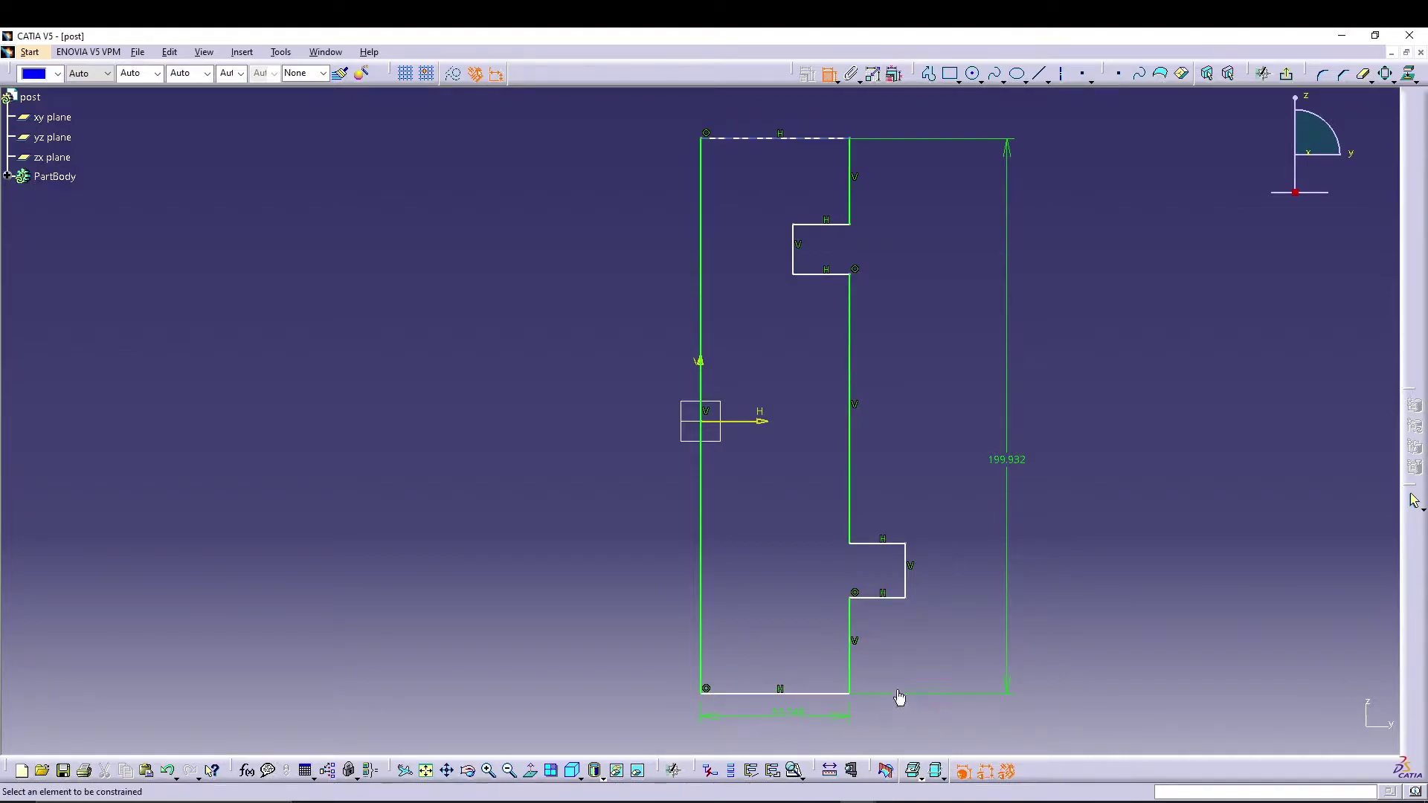
Dimension the distance from the vertical axis to the collar's outer edge and the collar's height.
left_click(905, 574)
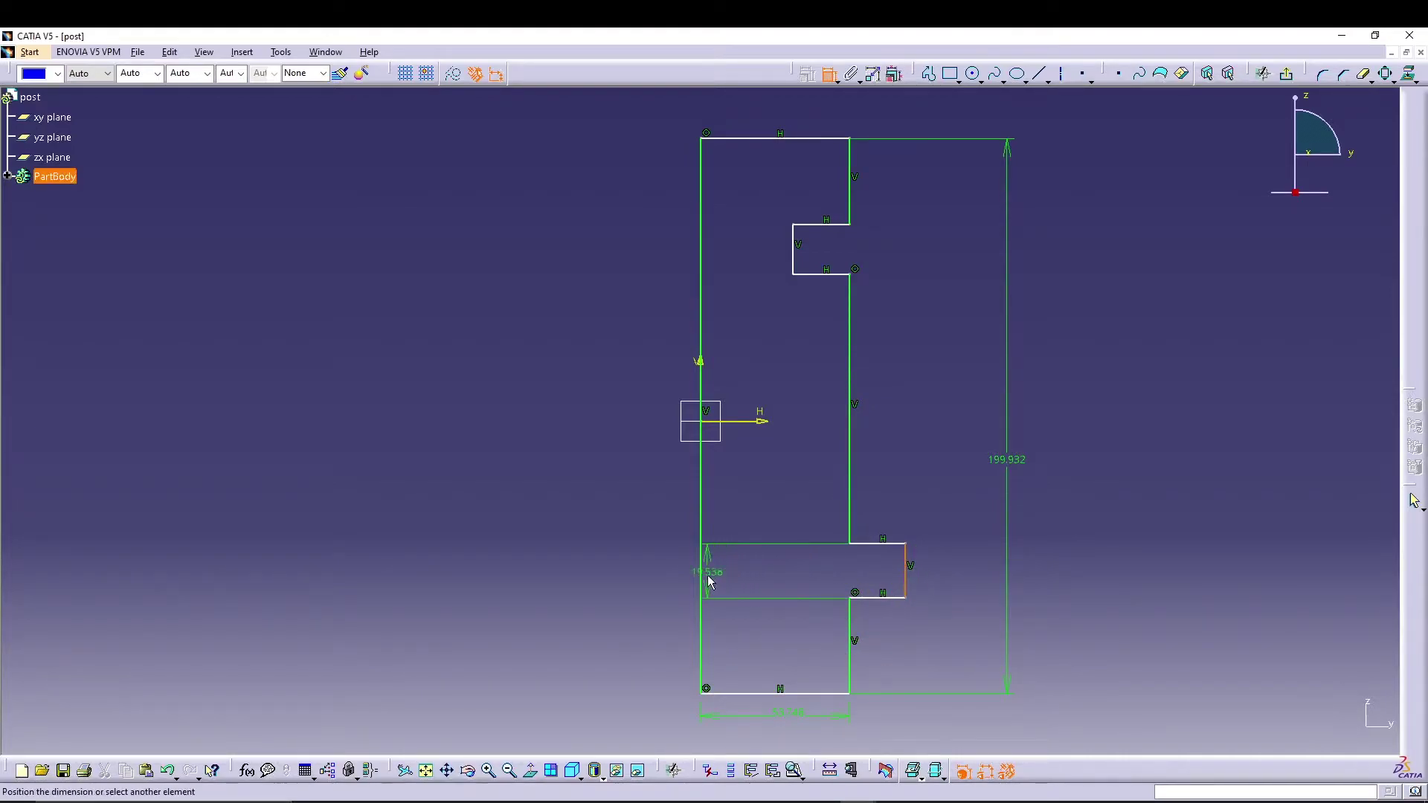
left_click(702, 574)
left_click(822, 734)
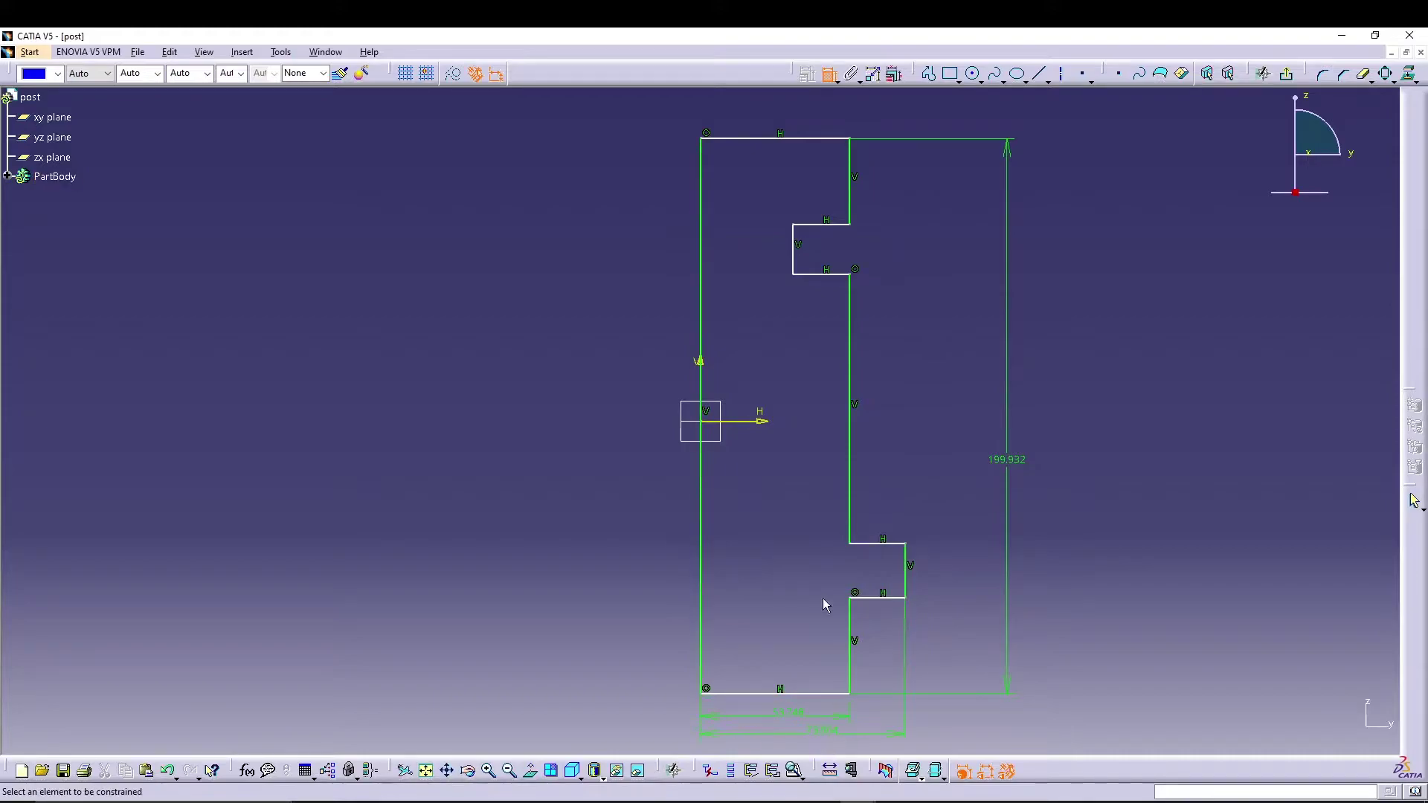
left_click(906, 562)
left_click(945, 568)
Dimension the distance from the groove's upper edge to the collar's lower edge, and the groove's height.
left_click(821, 224)
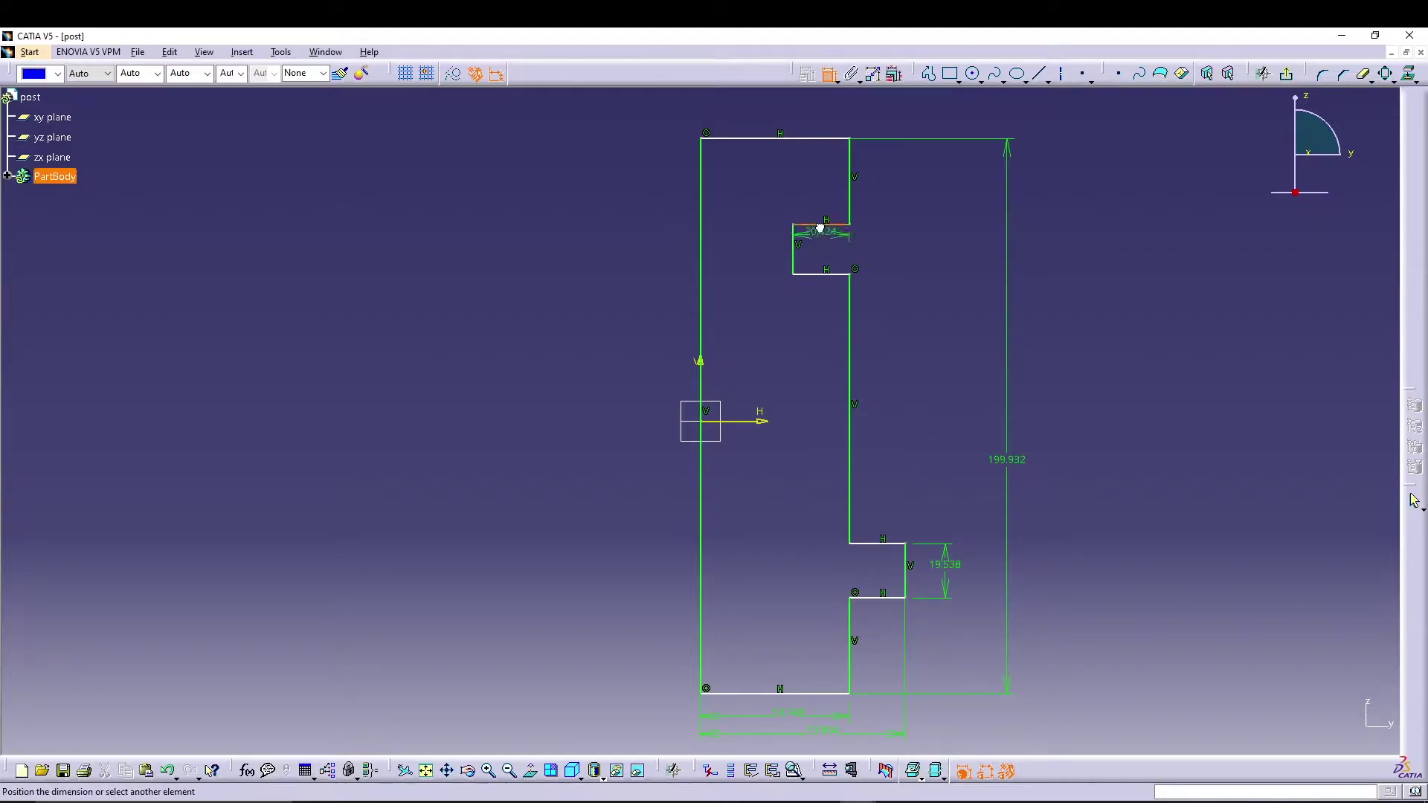
left_click(898, 601)
left_click(977, 416)
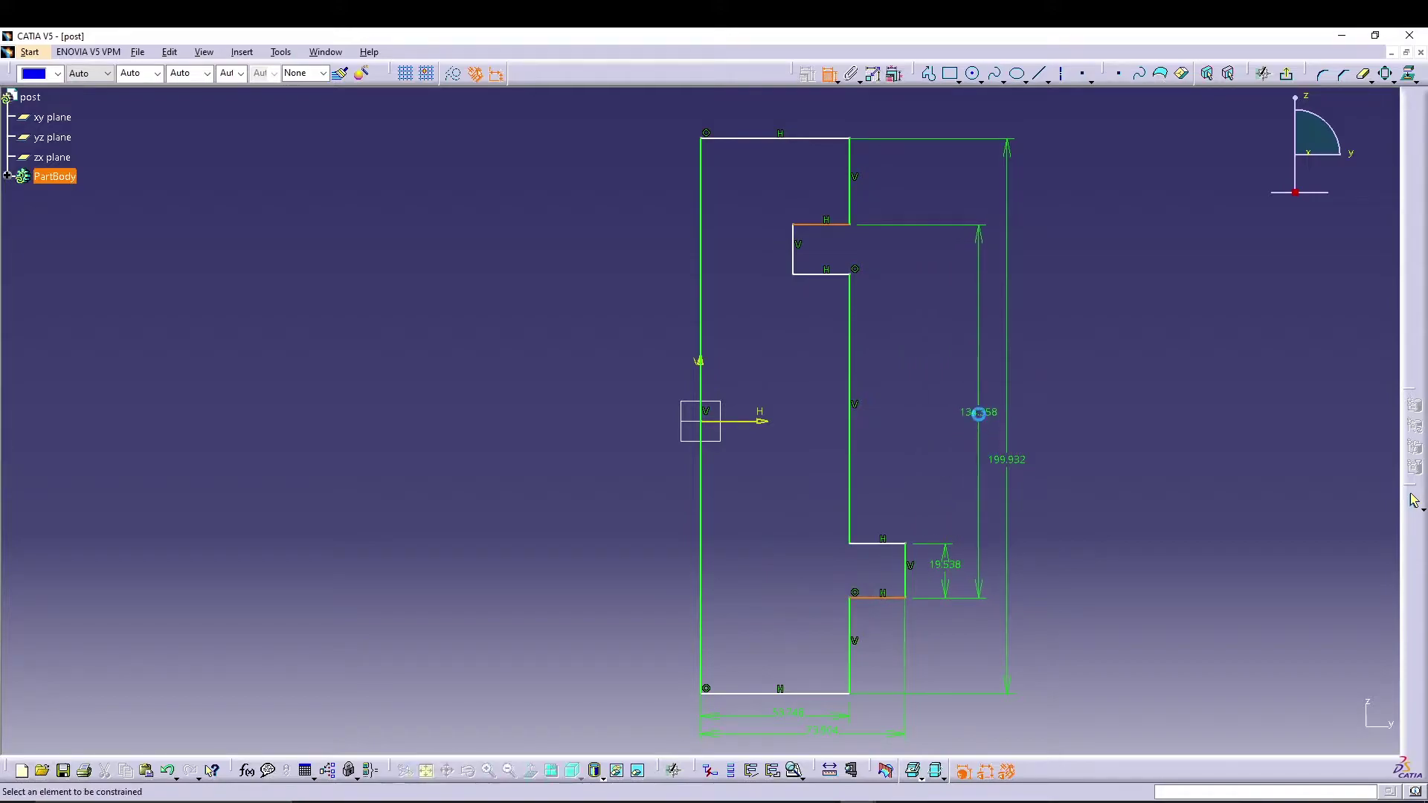
left_click(791, 249)
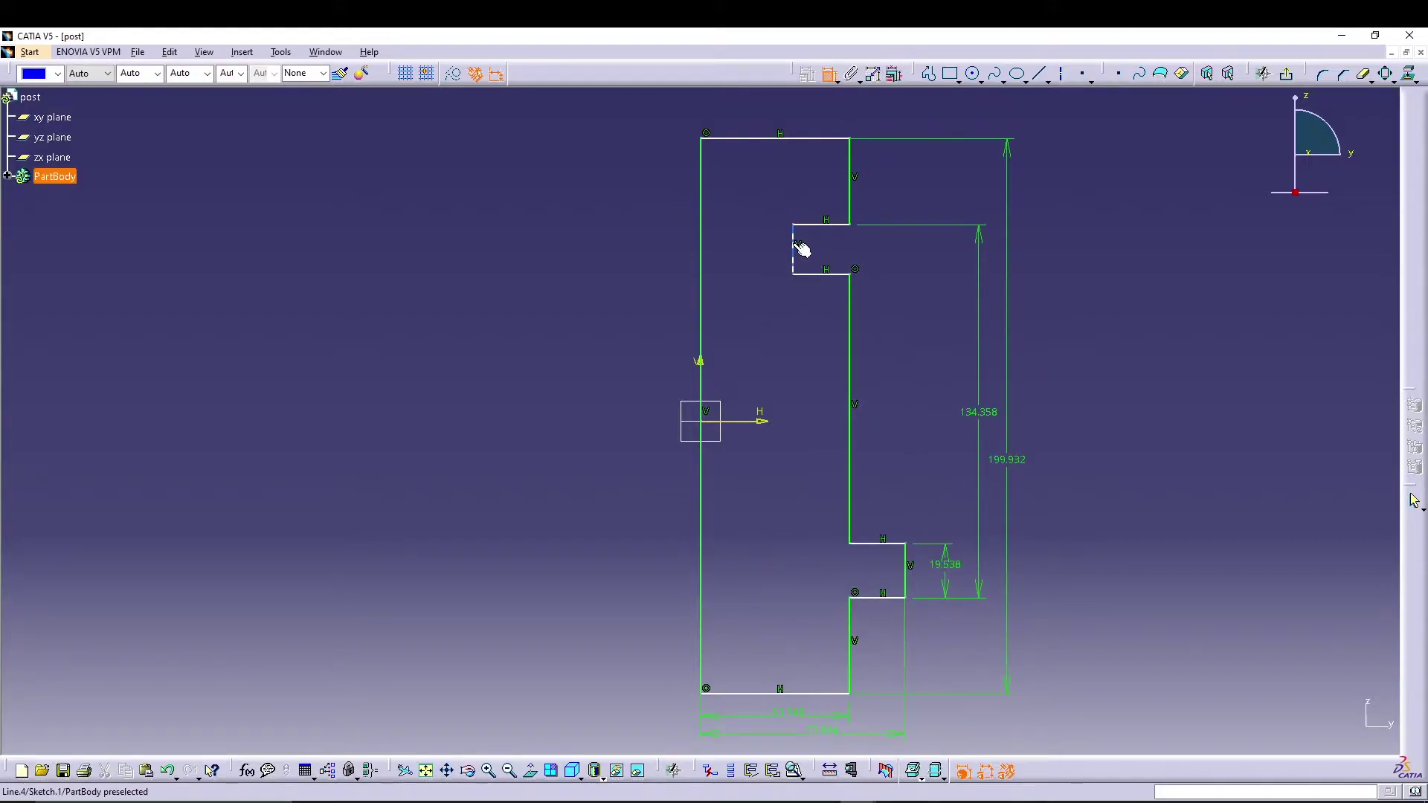
left_click(891, 257)
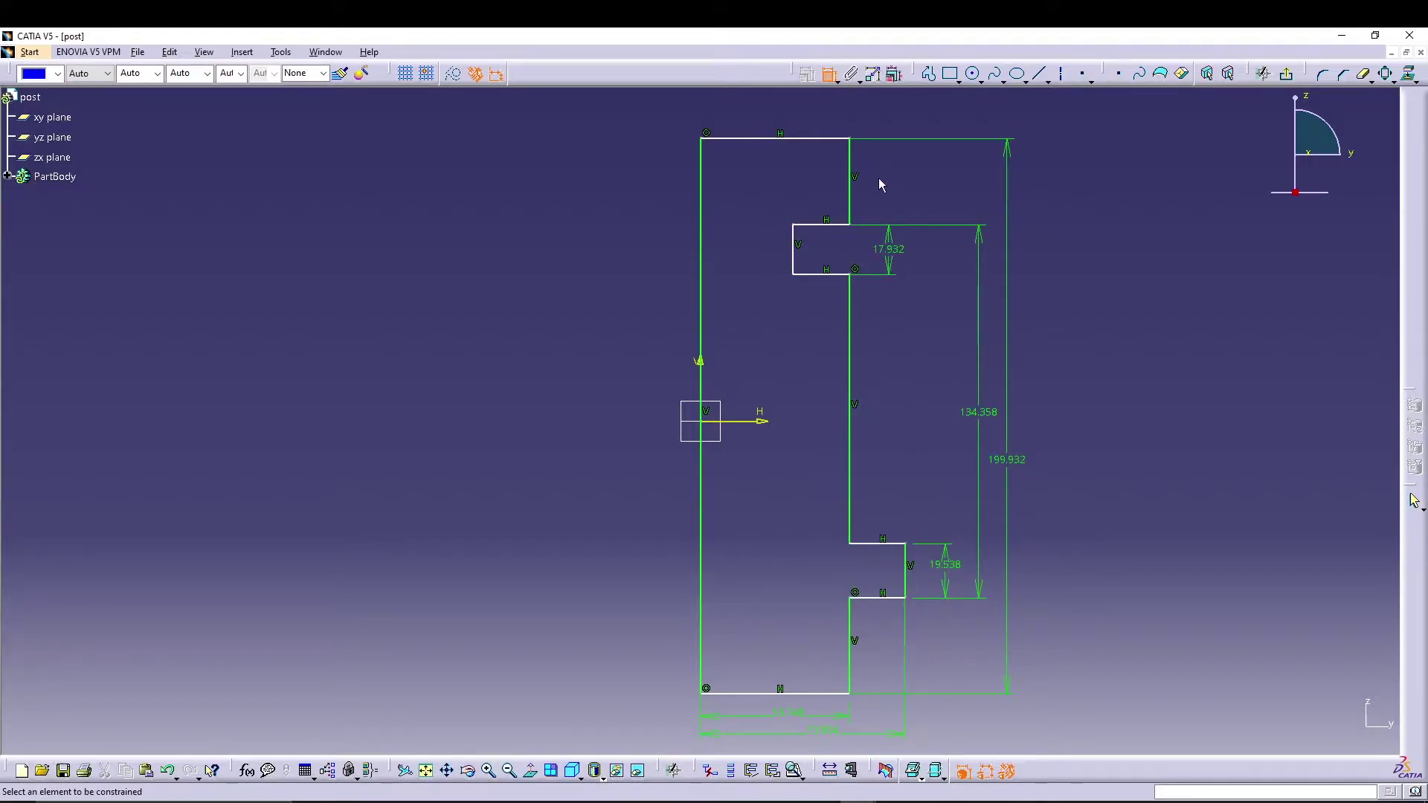
Dimension the length of the outer edge above the groove and the distance from the vertical axis to the groove's inner edge.
left_click(850, 179)
left_click(943, 186)
left_click(794, 247)
left_click(700, 260)
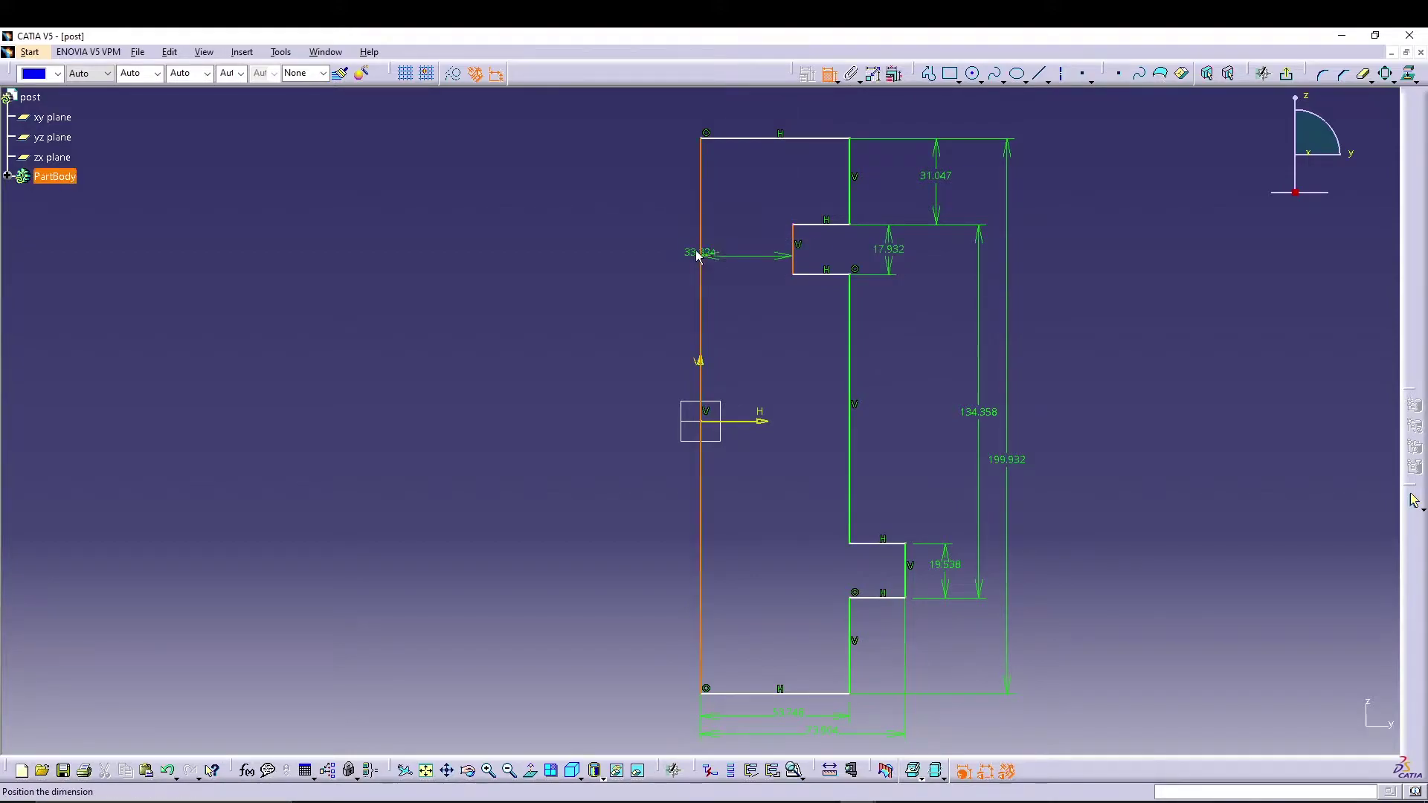
left_click(617, 257)
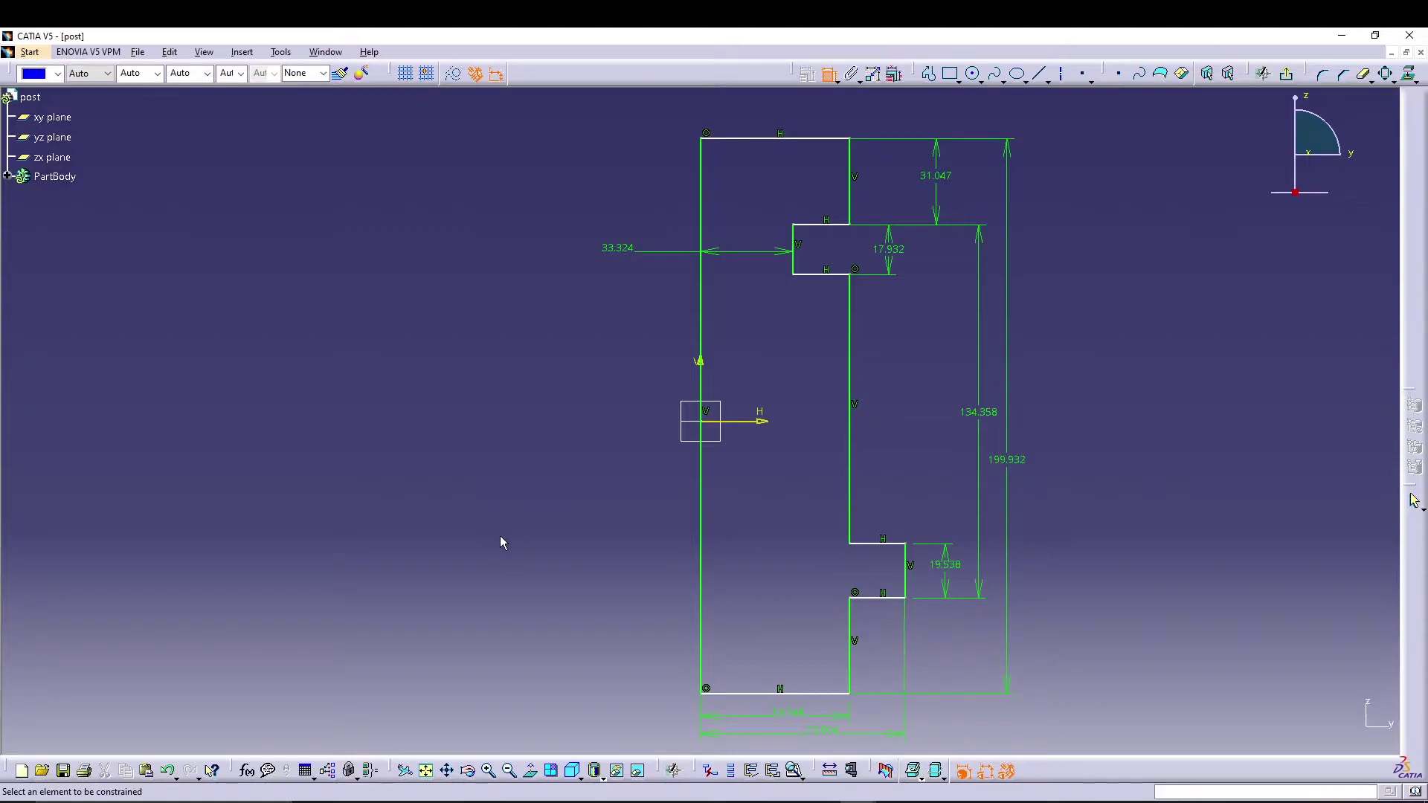
Edit the constraints together: groove-to-axis distance 3.75 mm, edge above the groove 9 mm, groove height 4 mm, groove-to-collar distance 25 mm.
mouse_move(552, 537)
middle_mouse_down()
mouse_move(529, 504)
mouse_move(530, 520)
mouse_move(513, 511)
middle_mouse_up()
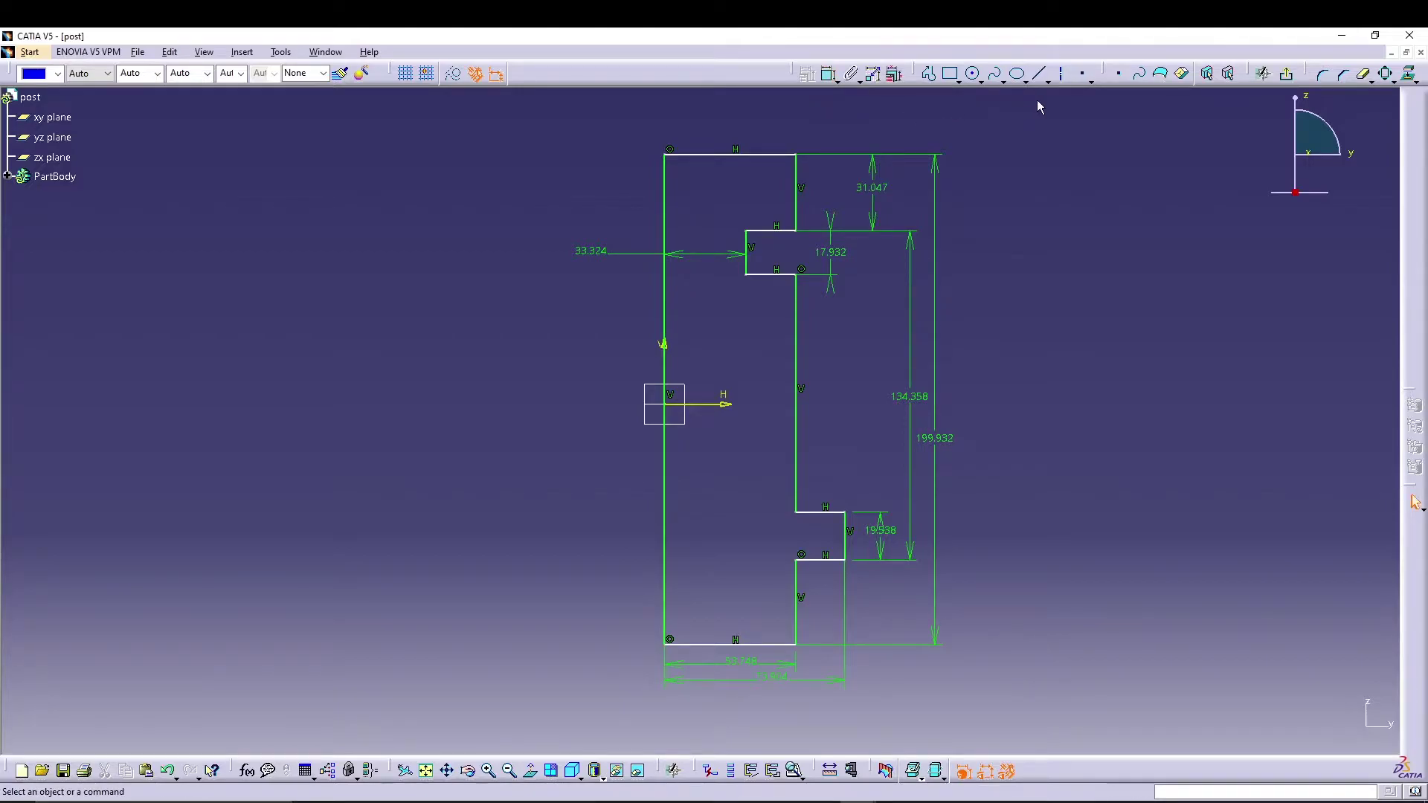
left_click(892, 79)
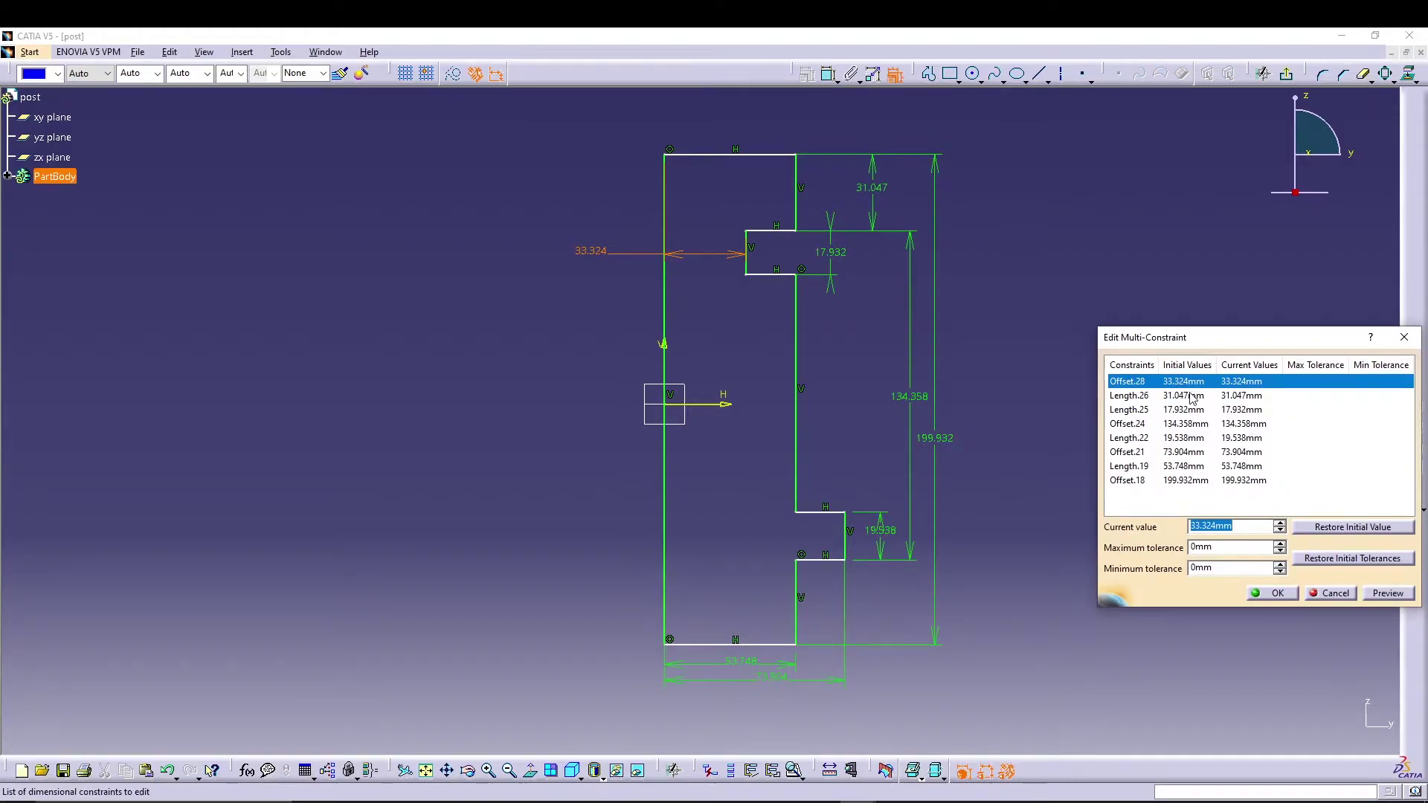
type("3.75")
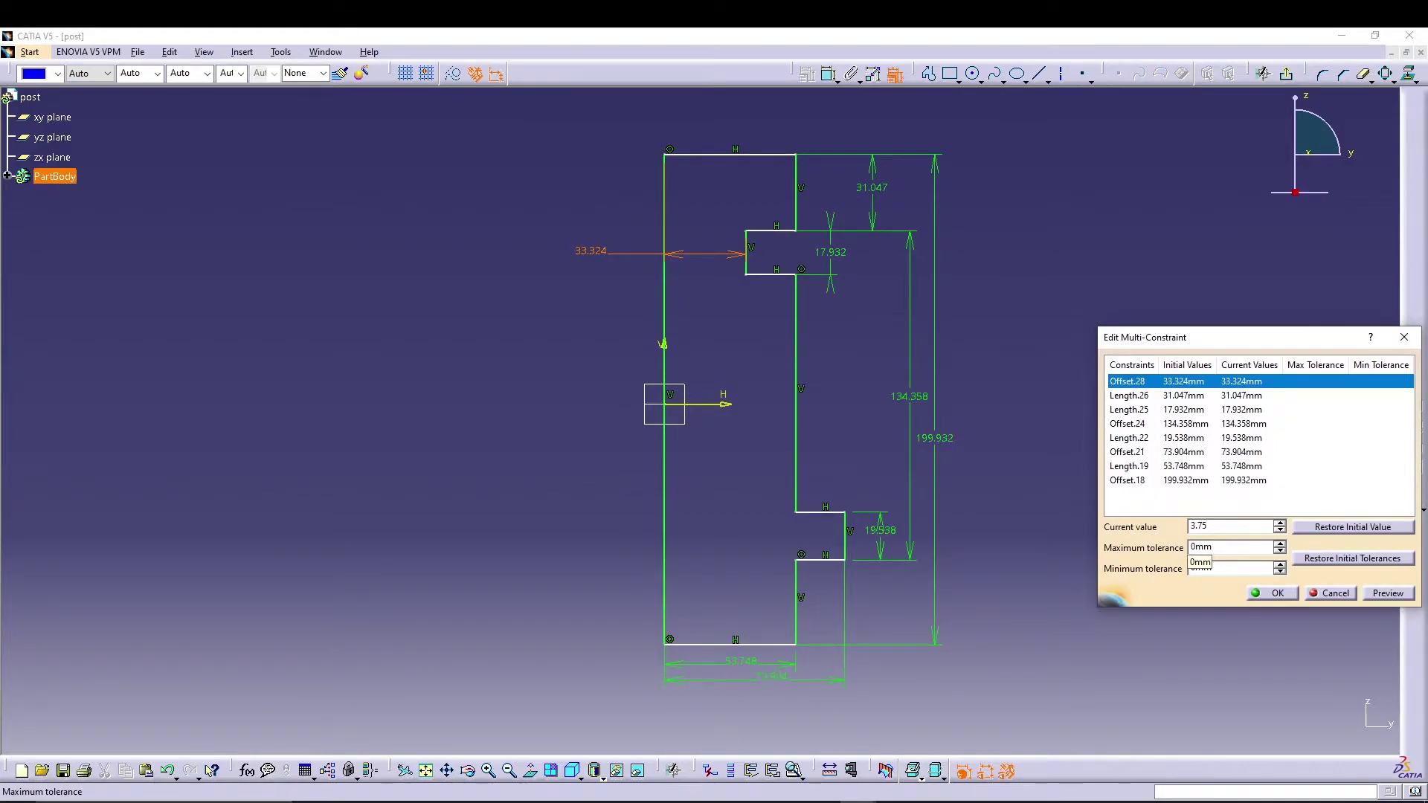
left_click(1191, 400)
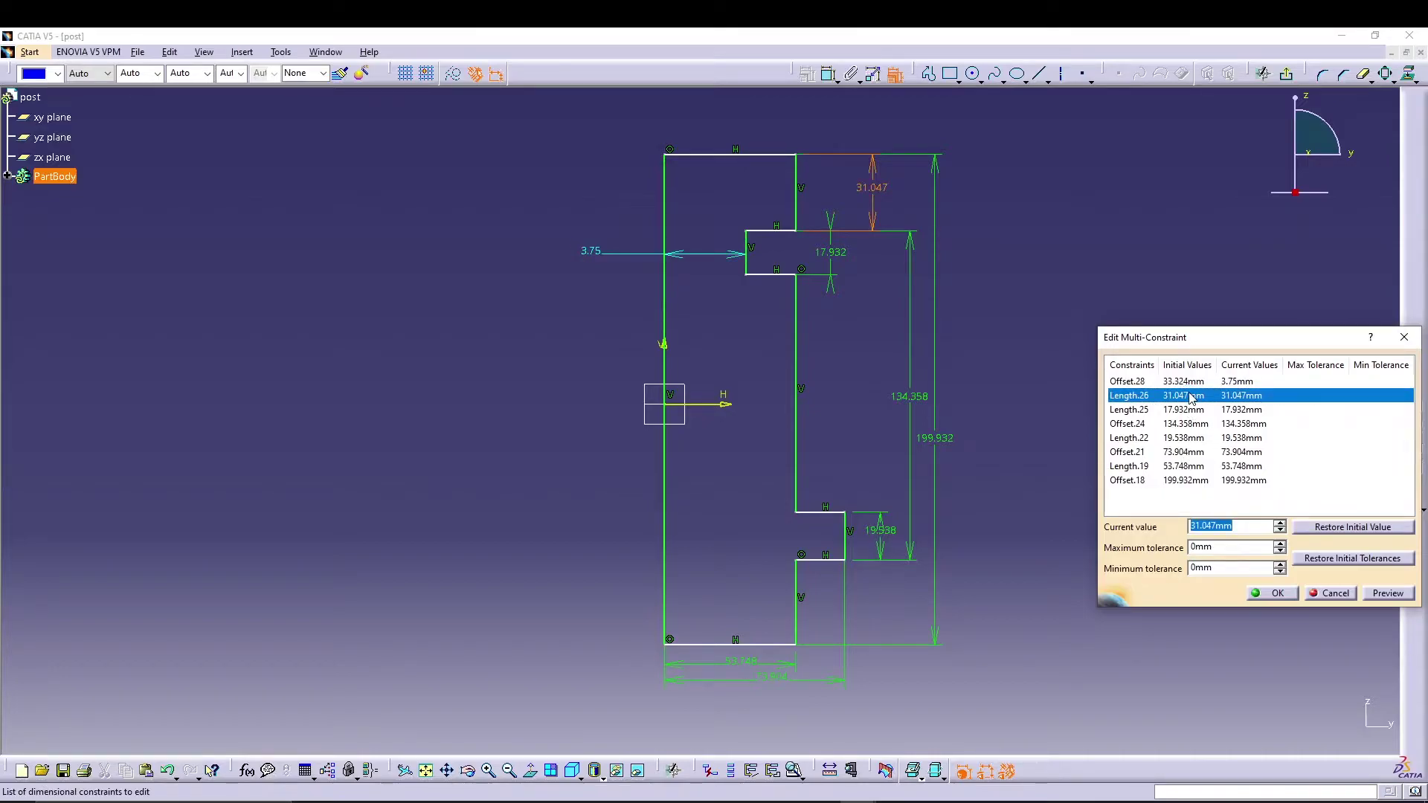
type("9")
left_click(1206, 412)
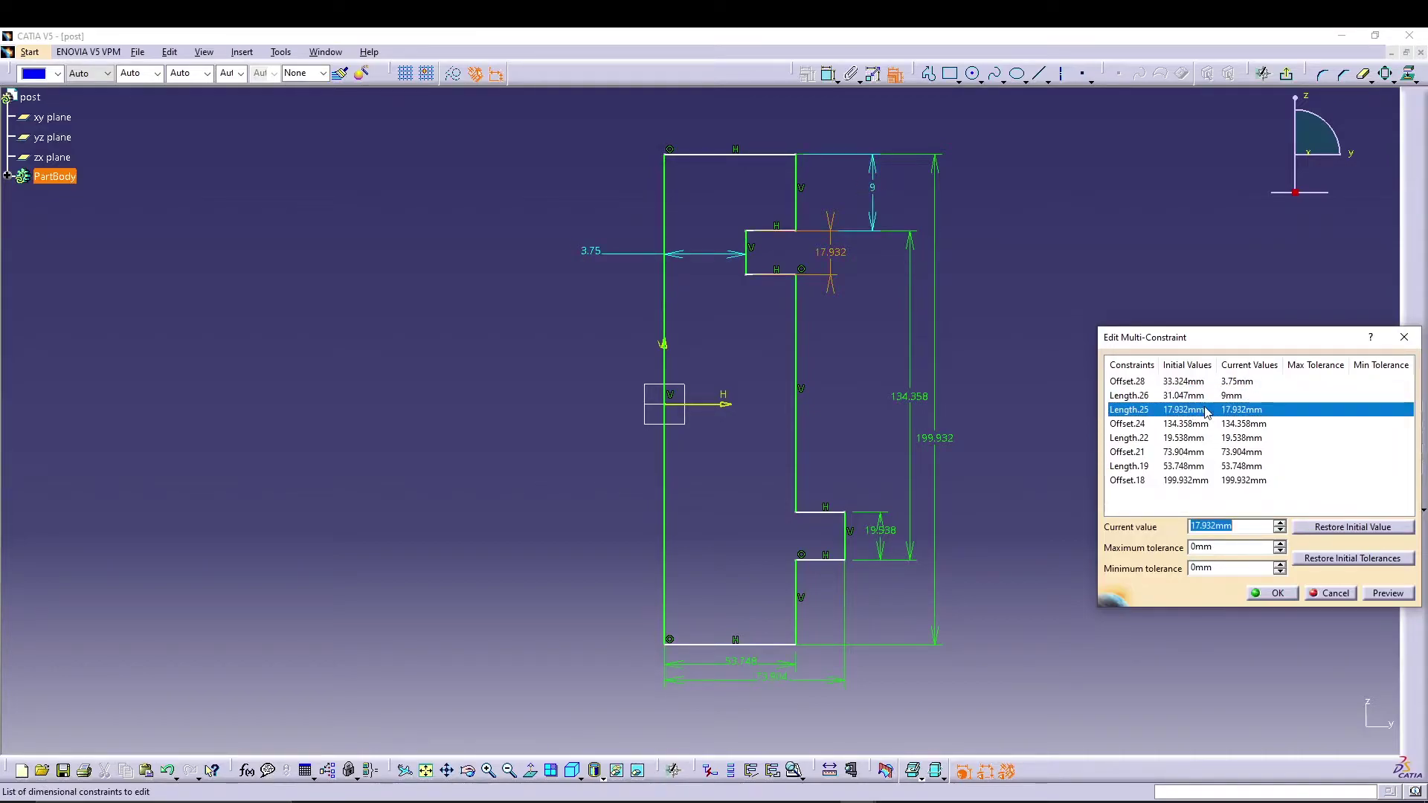
type("4")
left_click(1196, 424)
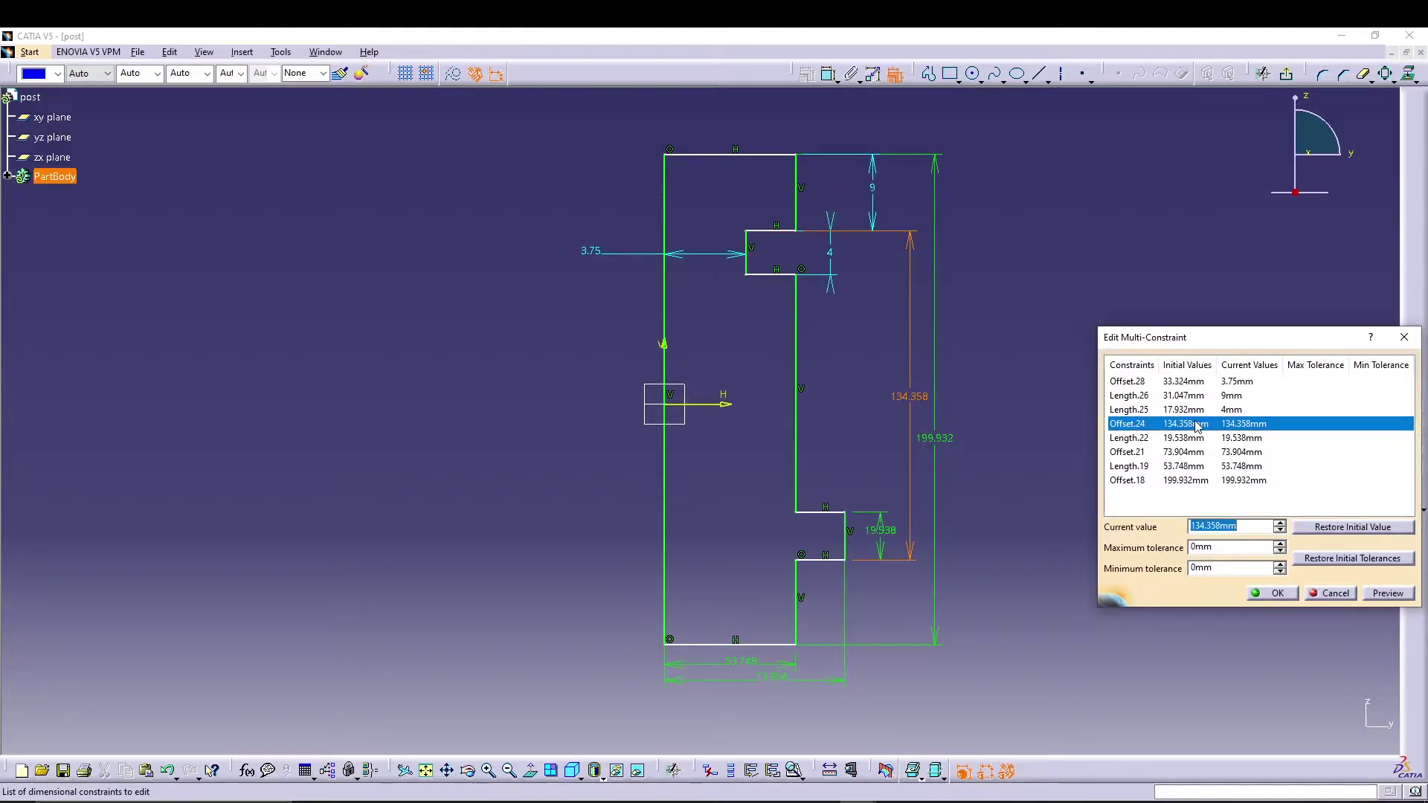
type("25")
Set the collar height to 3 mm, collar radius 9 mm, bottom edge width 7 mm and overall height 43 mm, and apply the values.
left_click(1191, 438)
type("3")
left_click(1179, 453)
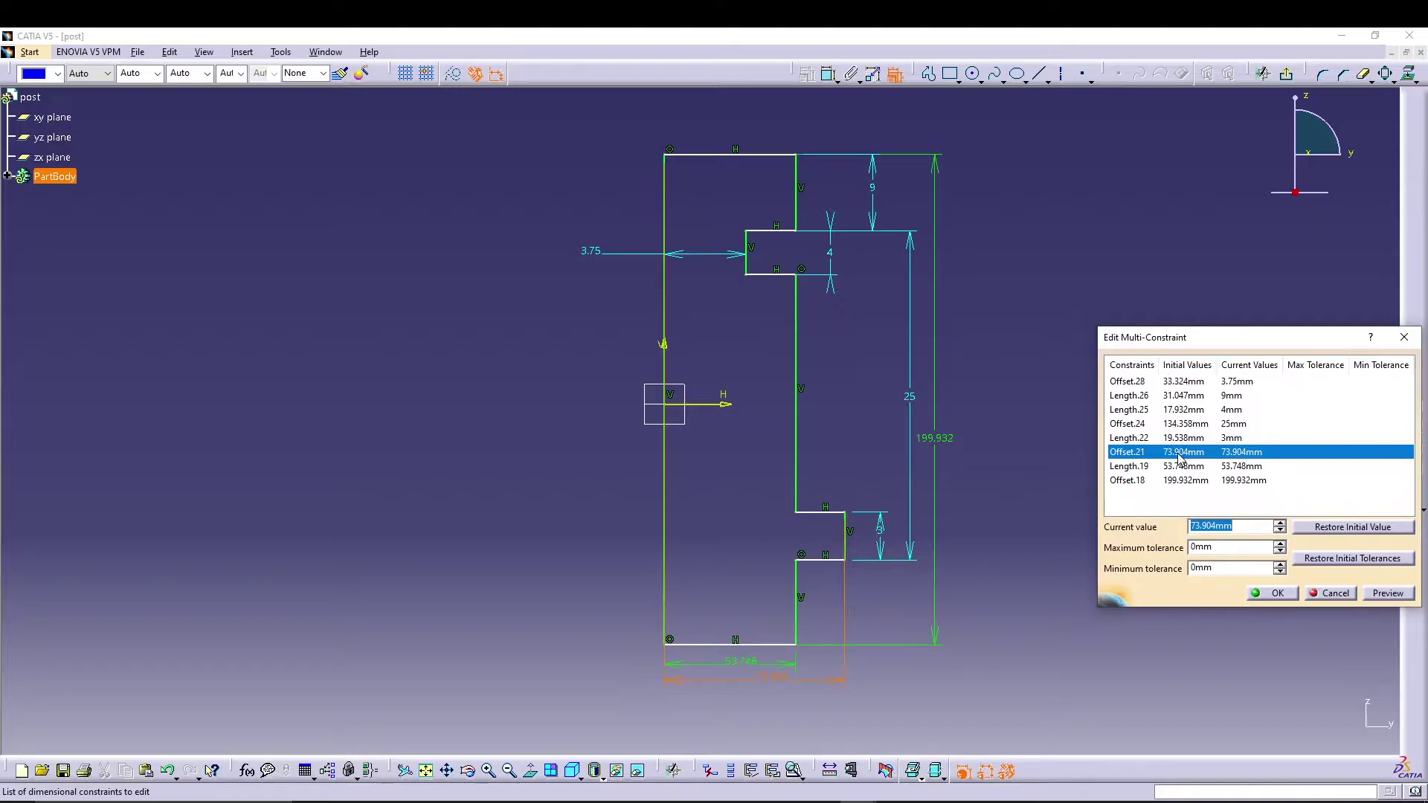
type("9")
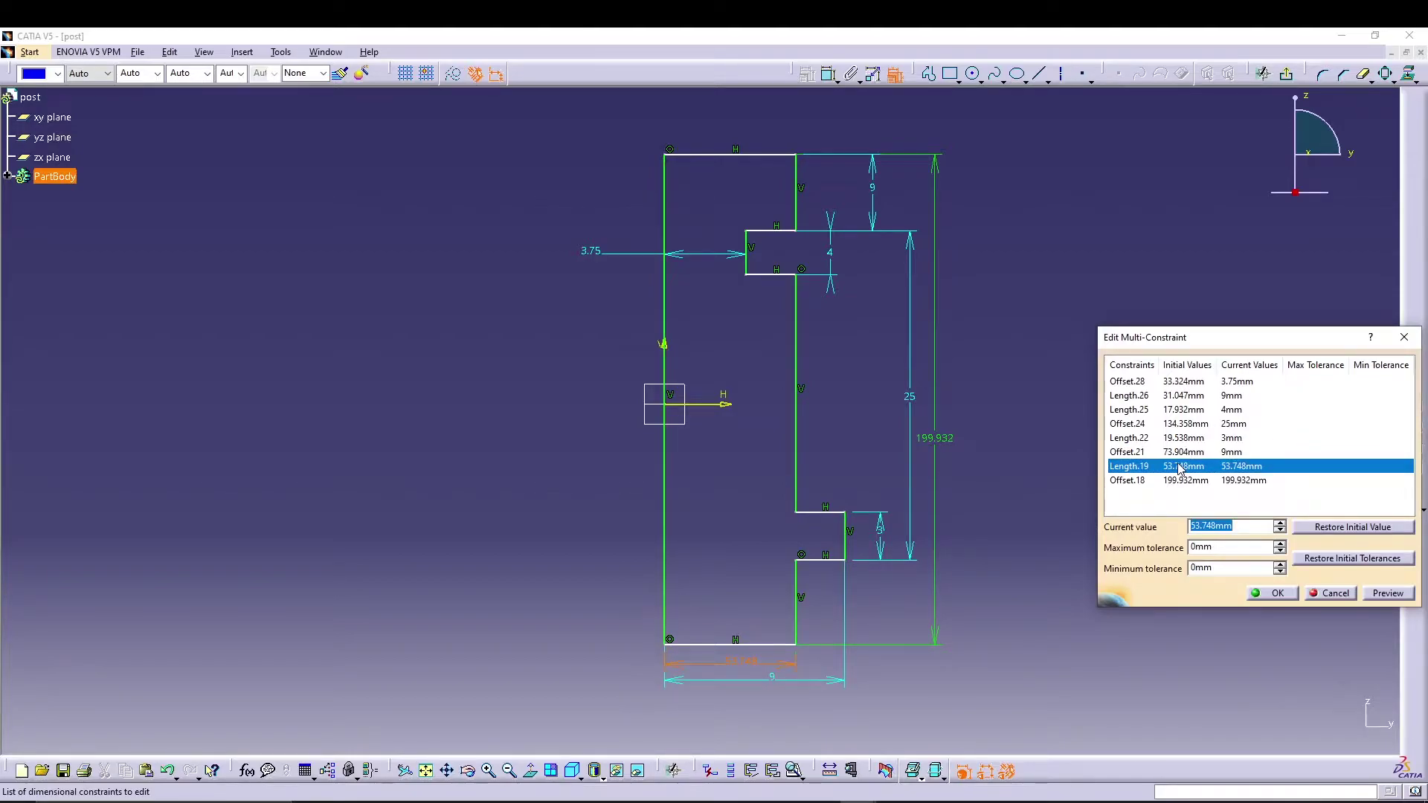
type("7")
left_click(1181, 480)
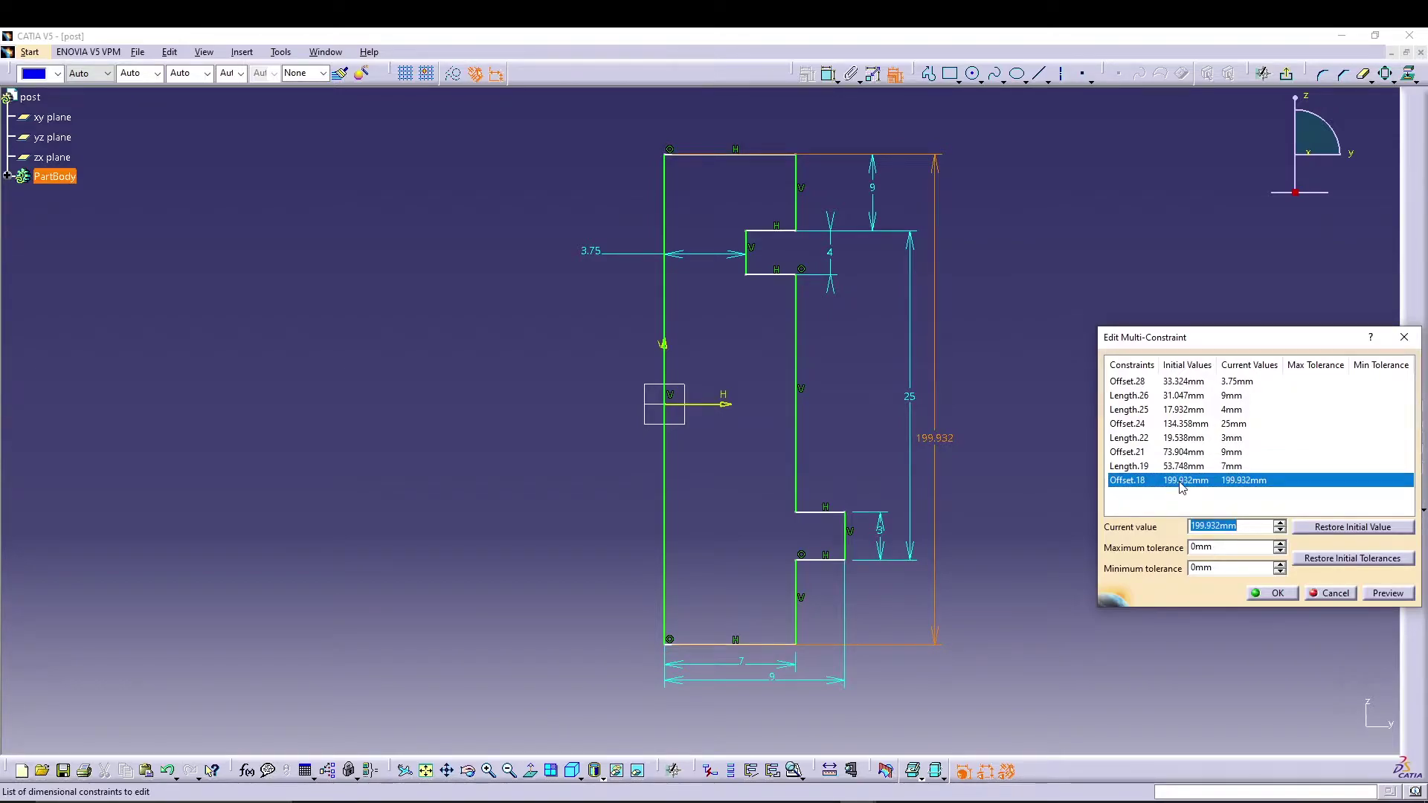
type("43")
key("Return")
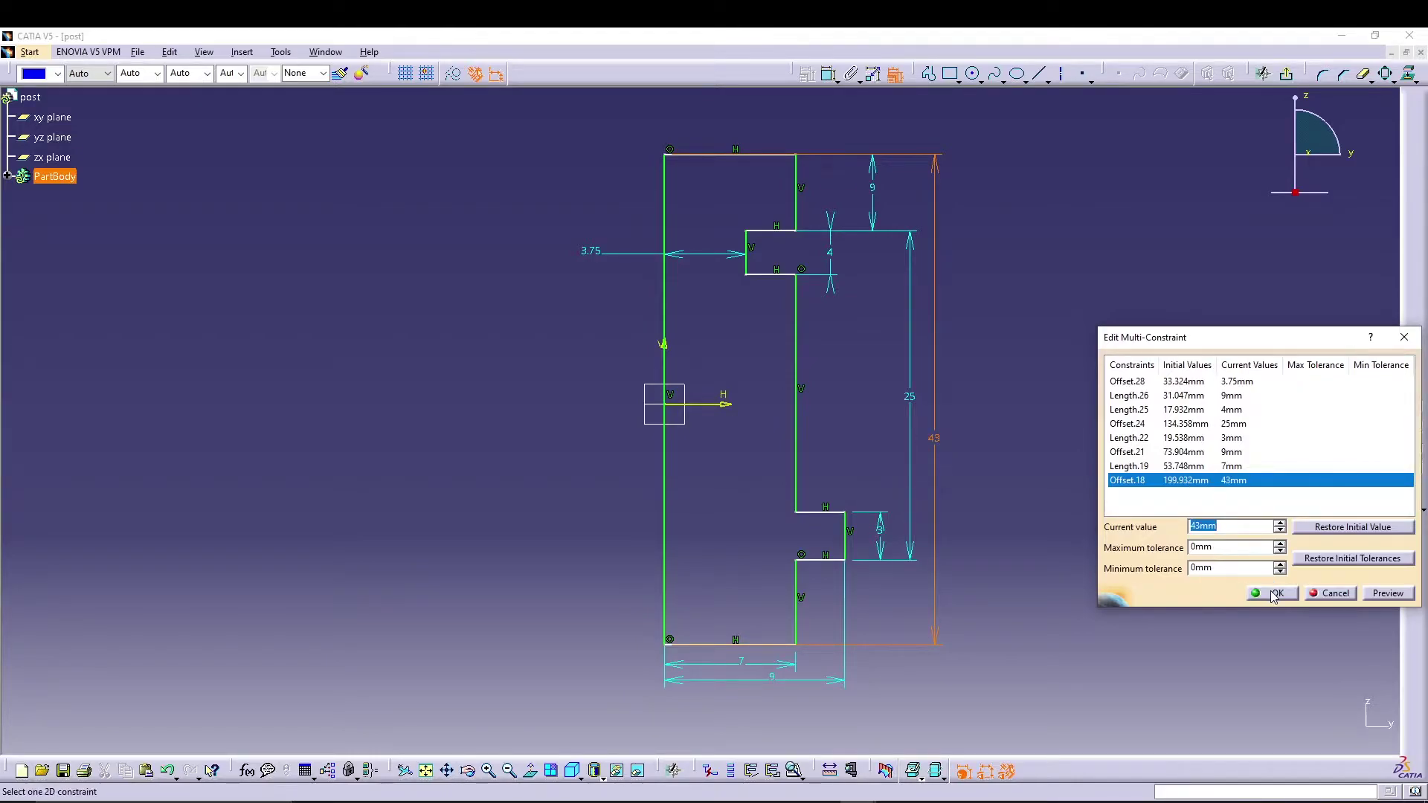
left_click(1273, 593)
Move the 3.75 mm dimension label closer to the profile.
mouse_move(1083, 548)
middle_mouse_down()
mouse_move(1042, 491)
mouse_move(1042, 385)
middle_mouse_up()
mouse_move(949, 322)
middle_mouse_down()
mouse_move(950, 255)
mouse_move(768, 403)
middle_mouse_up()
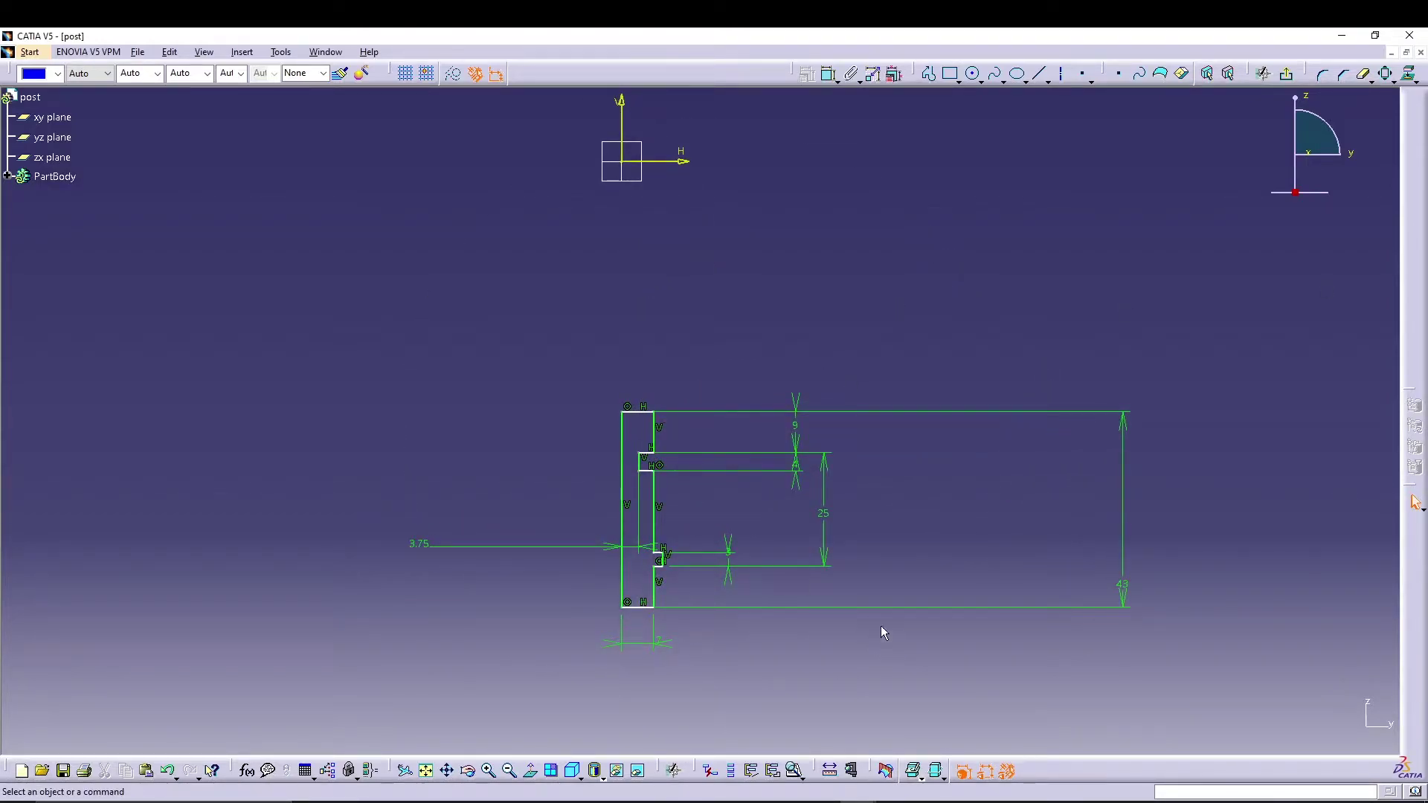
left_click_drag(419, 543, 602, 538)
left_click(392, 431)
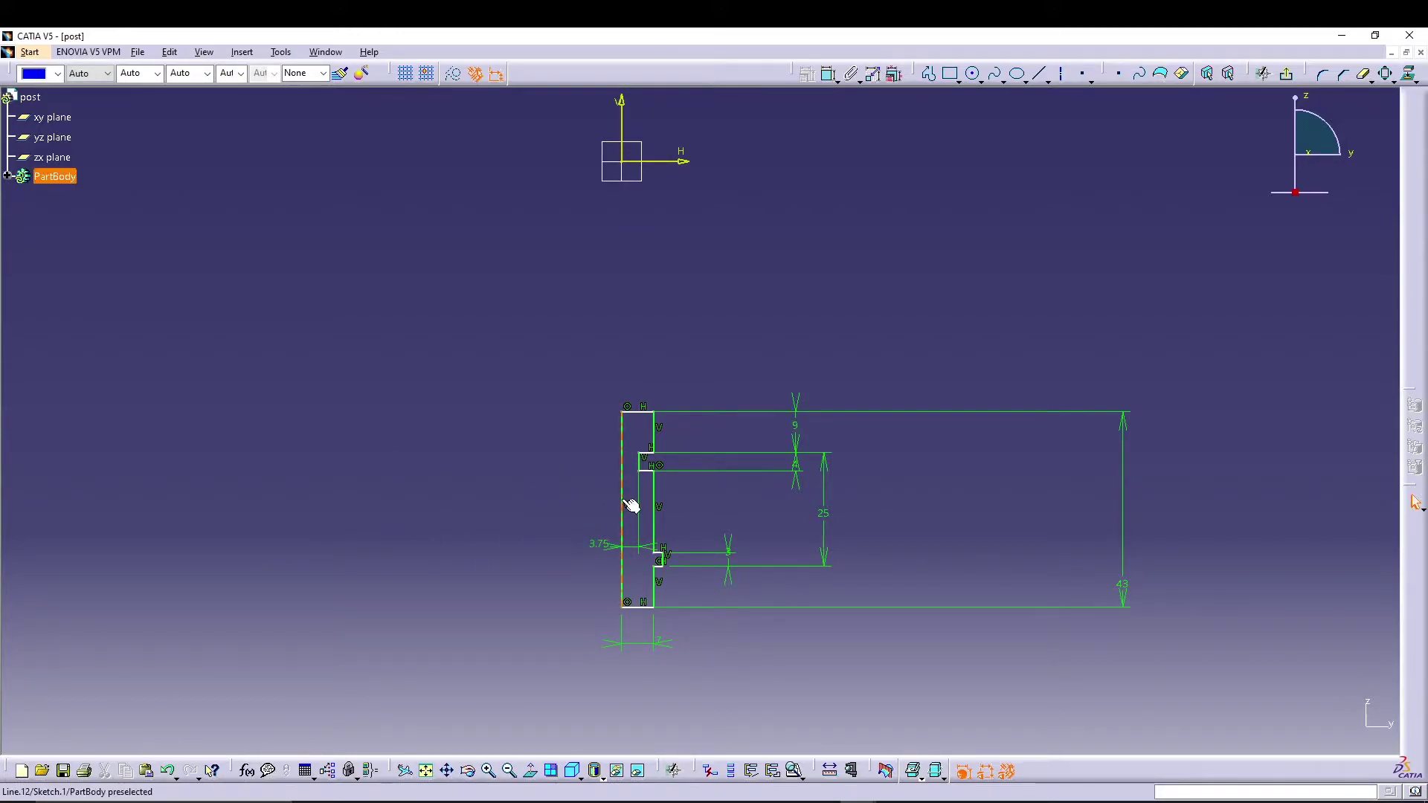
Apply a midpoint constraint between the sketch origin and the profile's long vertical axis edge.
left_click(629, 163)
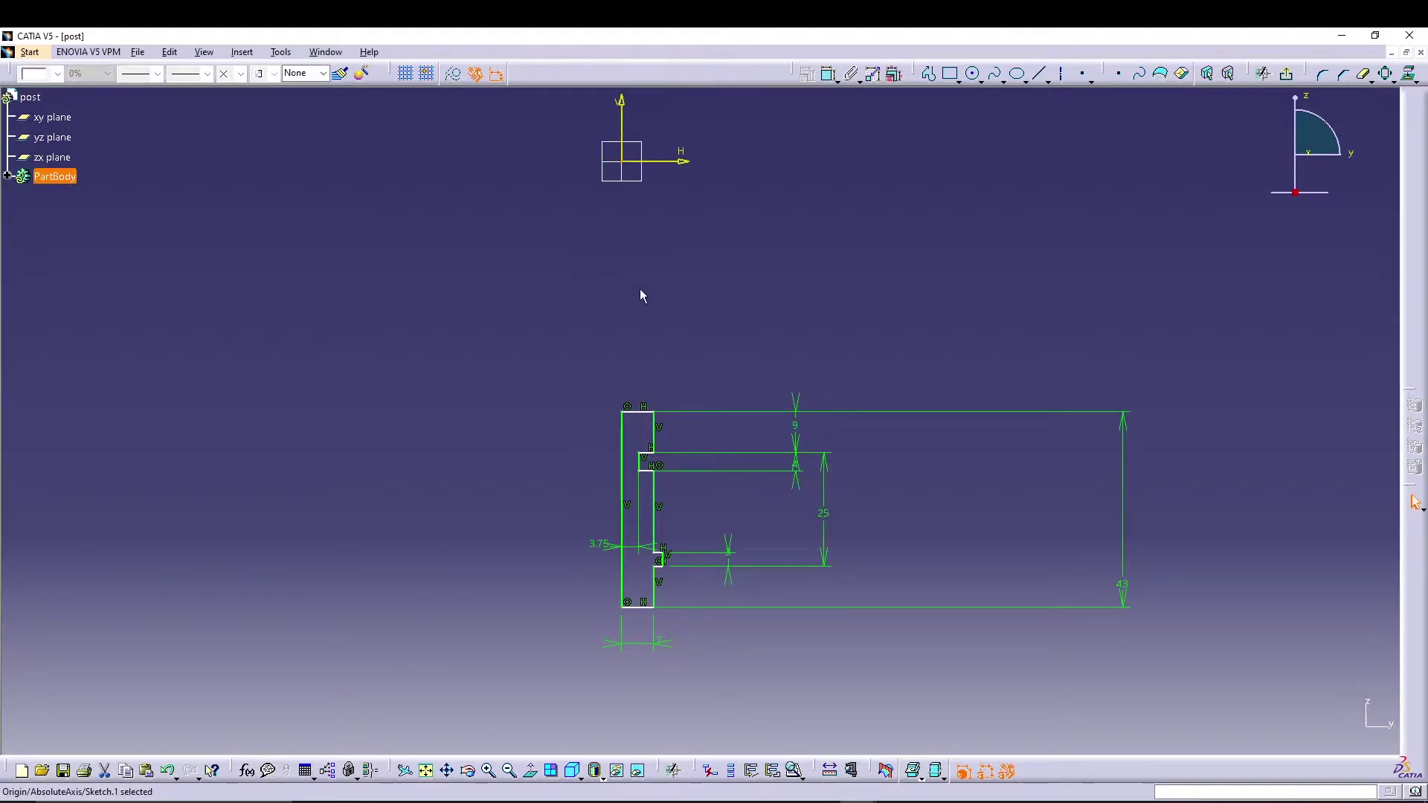
left_click(620, 427, "ctrl")
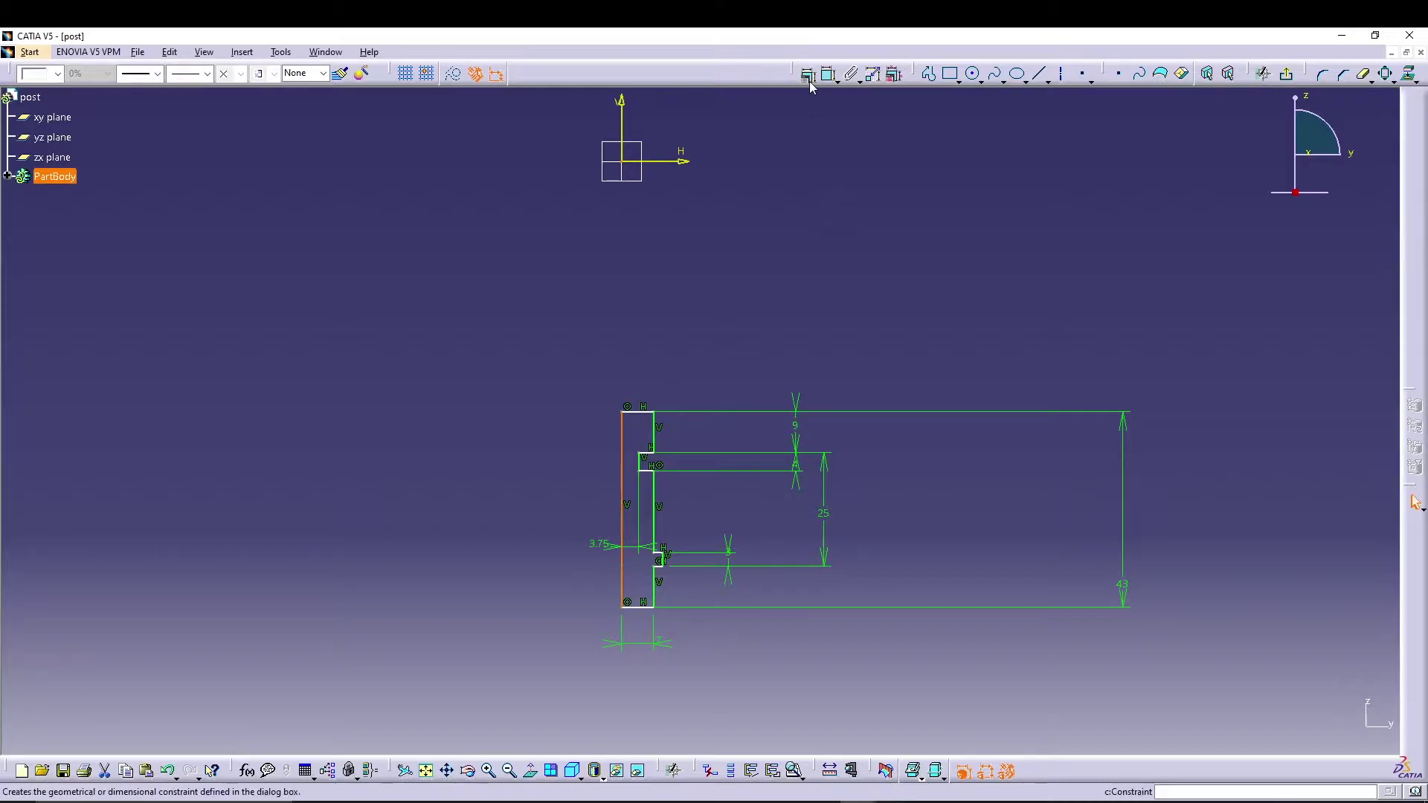
left_click(807, 75)
left_click(1231, 695)
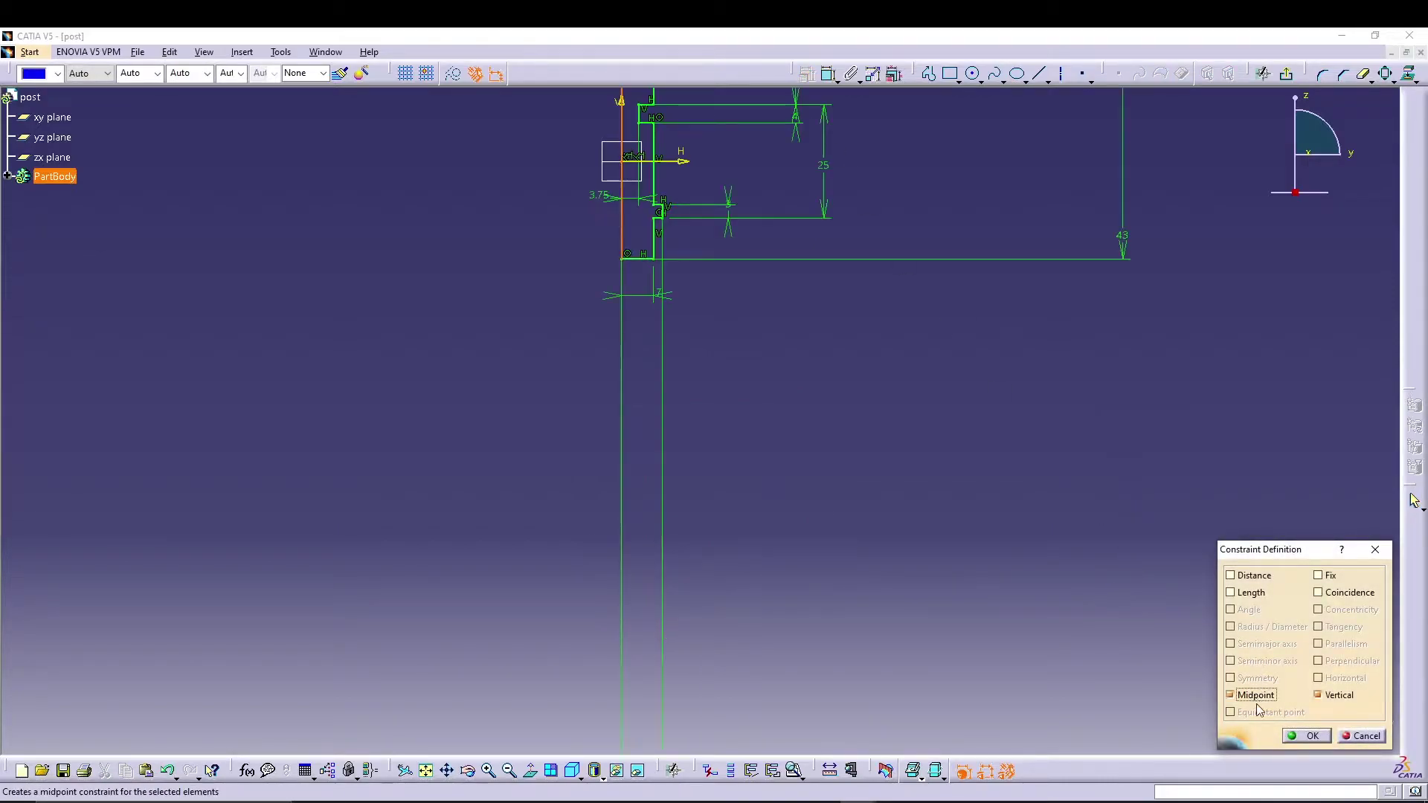
left_click(1306, 736)
Reposition the collar's 9 mm dimension label beside the extension lines below the profile.
middle_click_drag(920, 535, 925, 314)
left_click(677, 554)
mouse_move(677, 554)
middle_mouse_down()
mouse_move(711, 175)
mouse_move(726, 212)
mouse_move(750, 750)
middle_mouse_up()
left_click(697, 635)
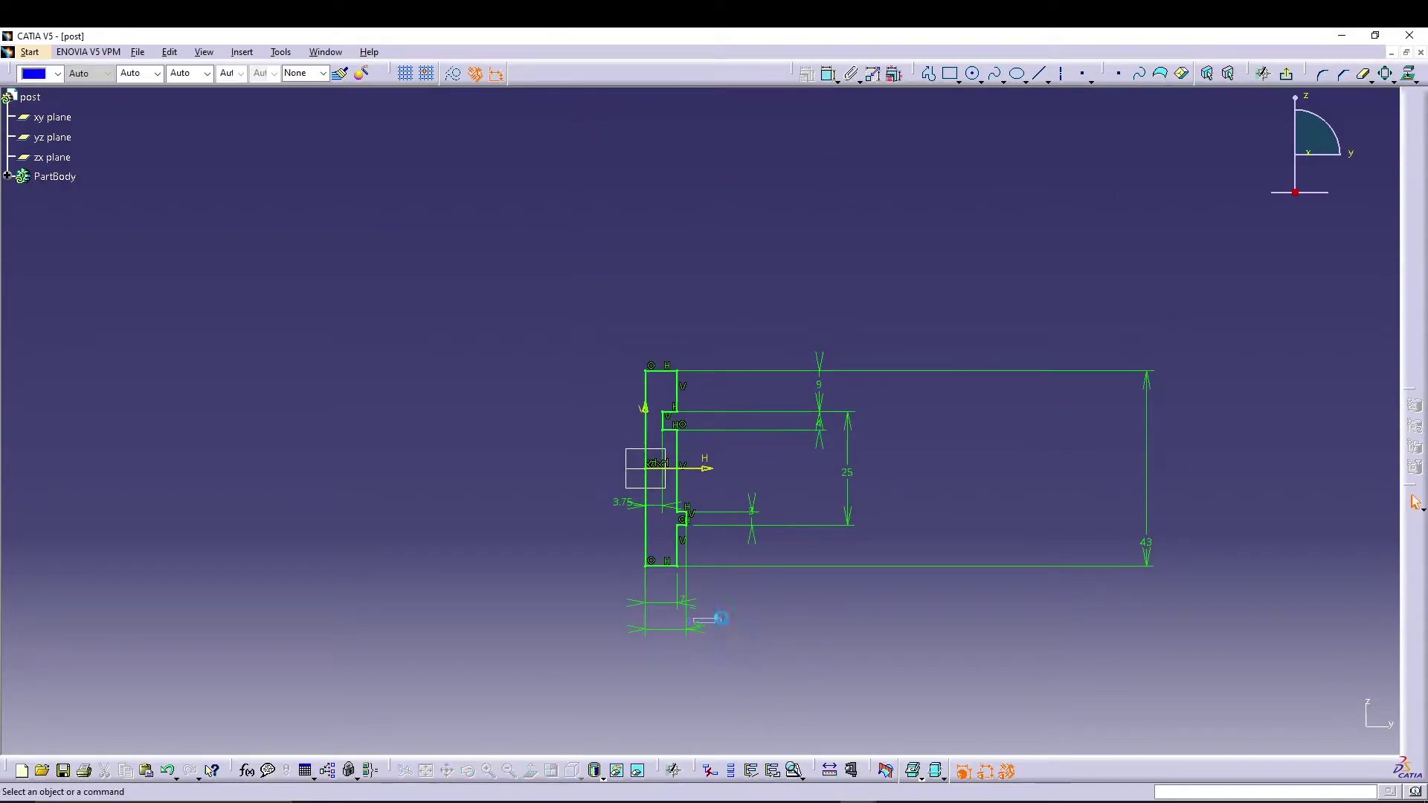
left_click_drag(709, 631, 759, 624)
left_click(872, 620)
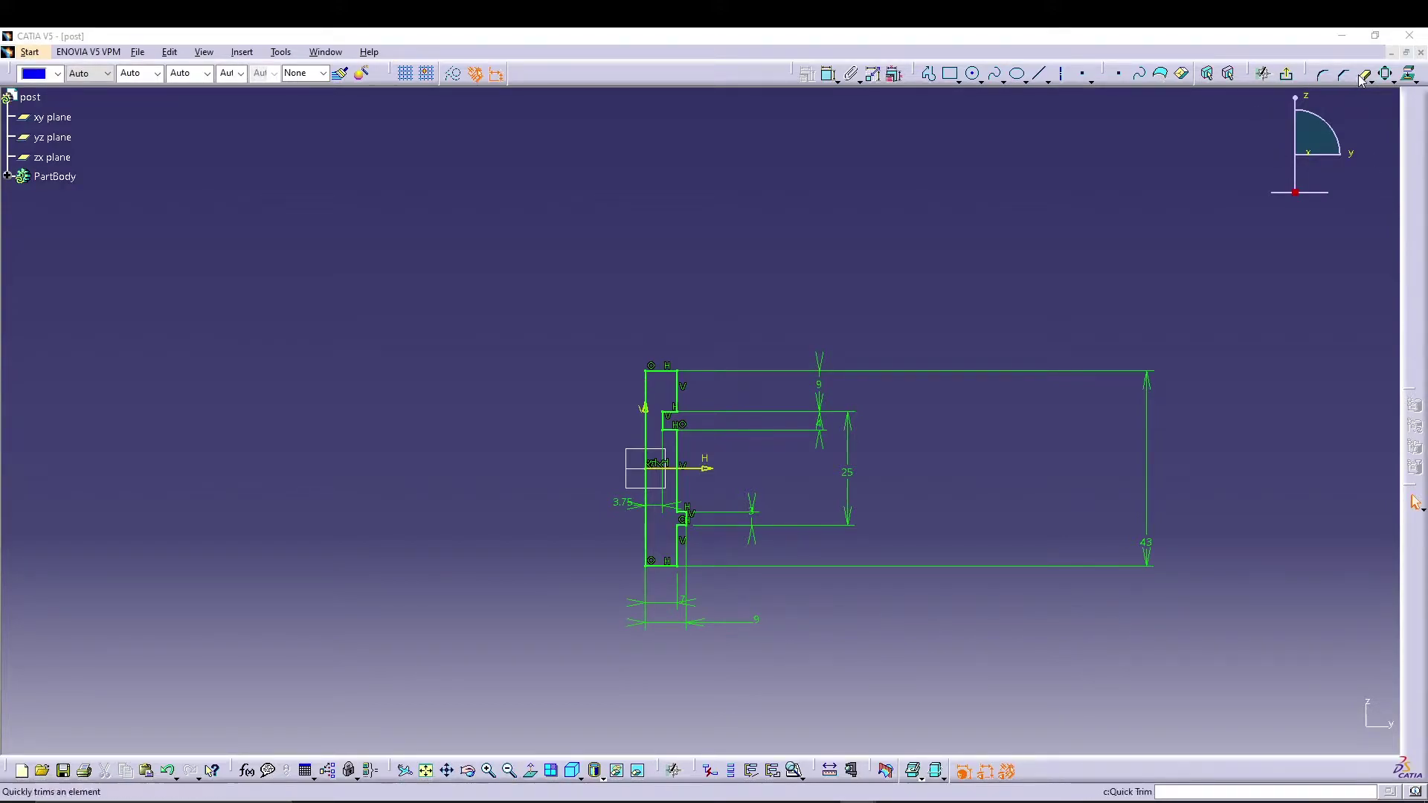
Exit the sketch and switch to the Part Design workbench.
left_click(1288, 76)
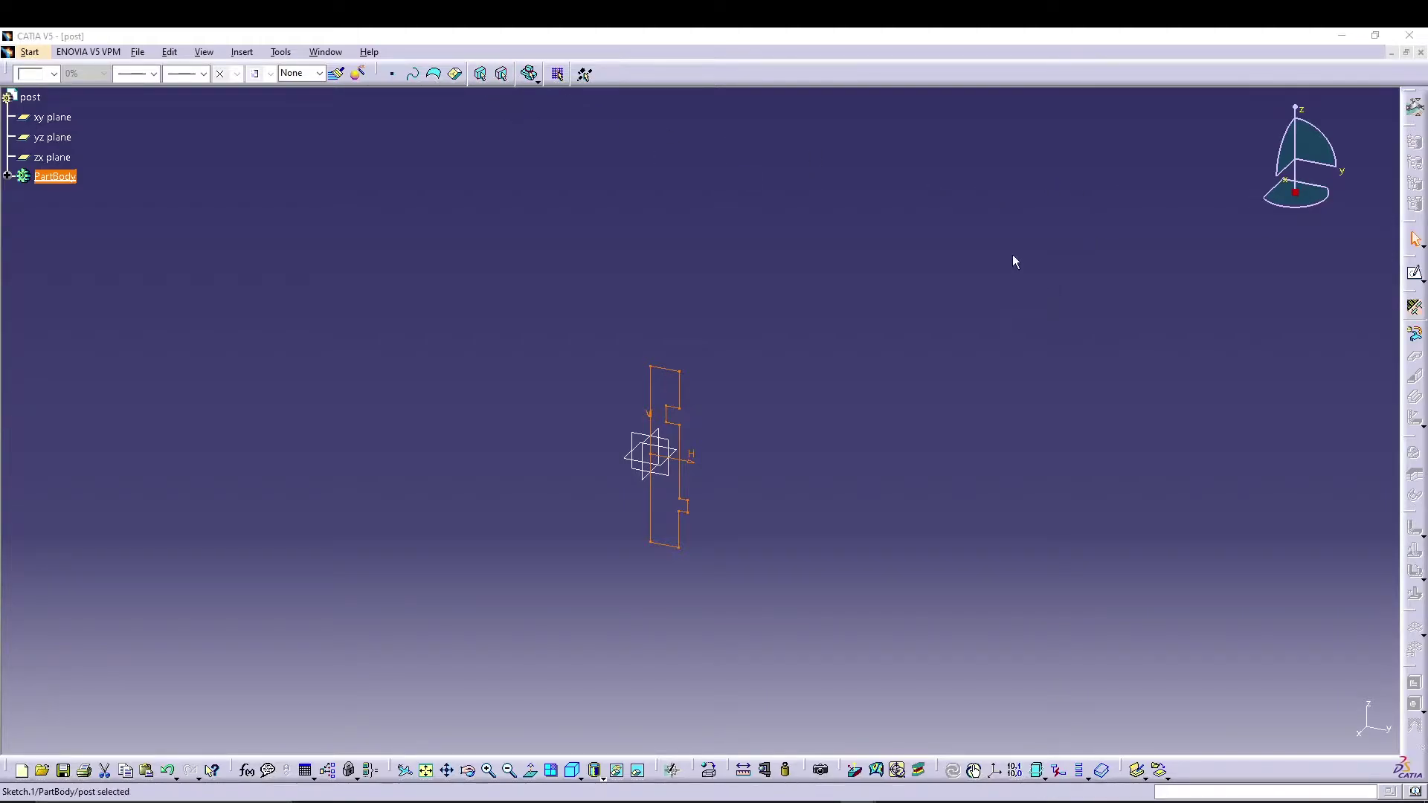
left_click(30, 51)
mouse_move(97, 111)
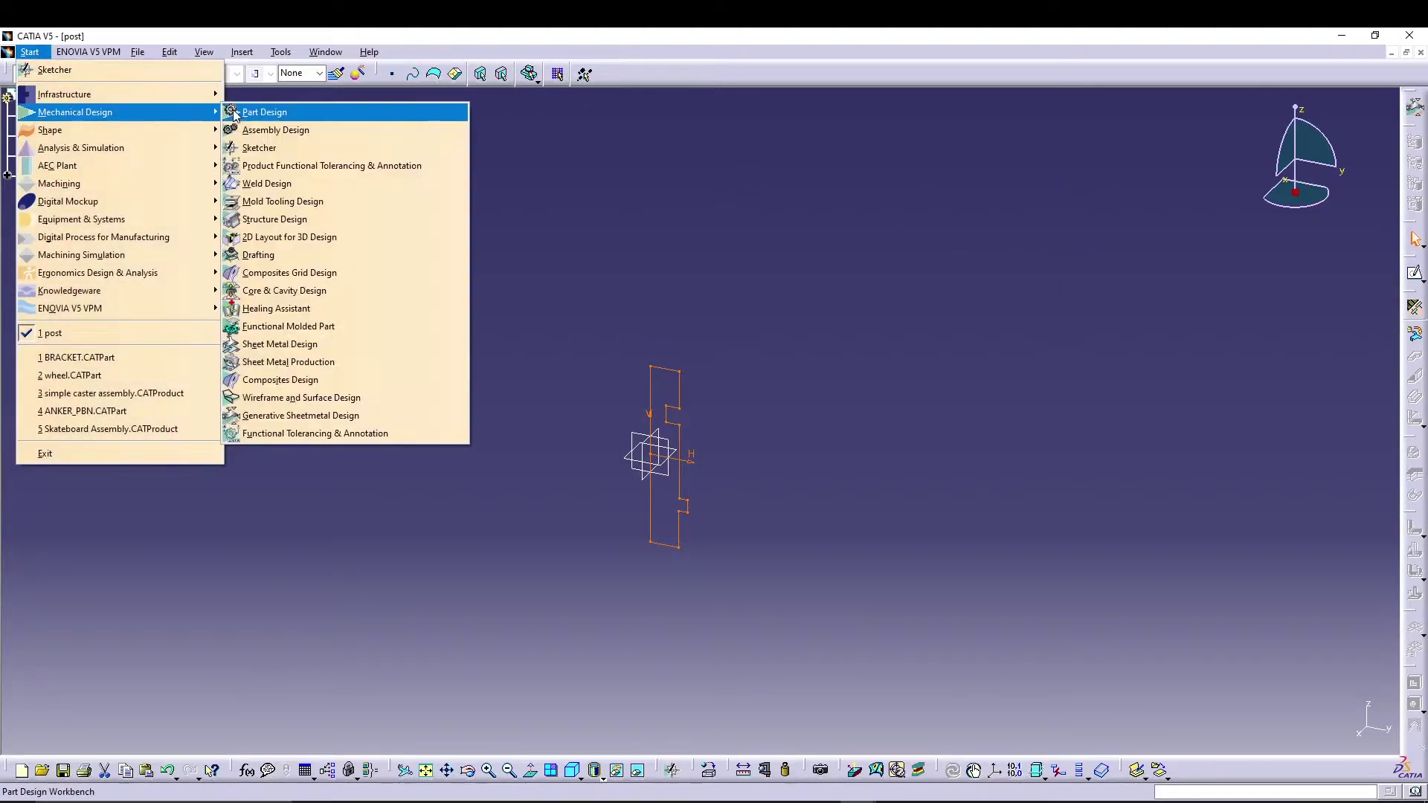
left_click(254, 112)
Revolve the half profile 360 degrees about the Z axis with the Shaft command.
left_click(727, 73)
left_click(647, 379)
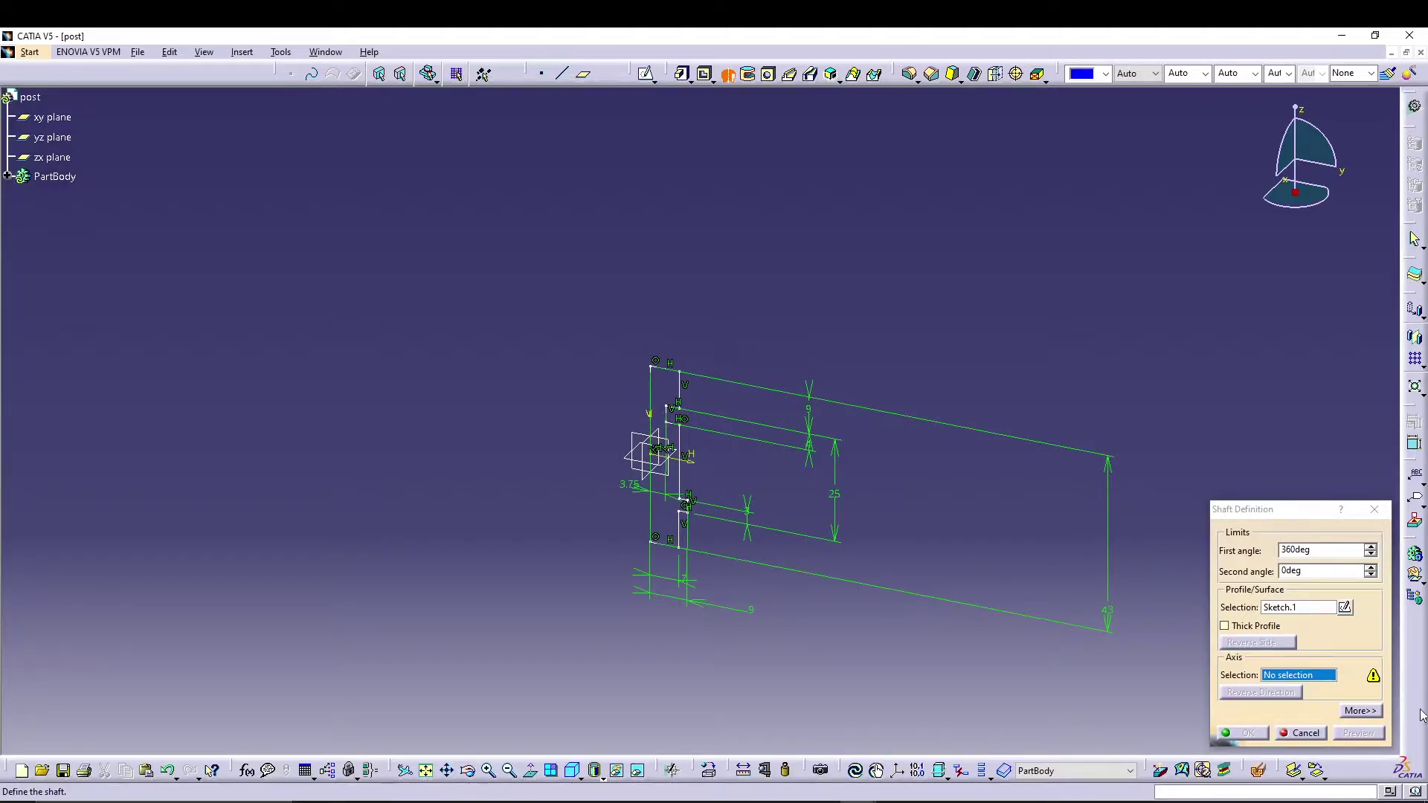
right_click(1316, 677)
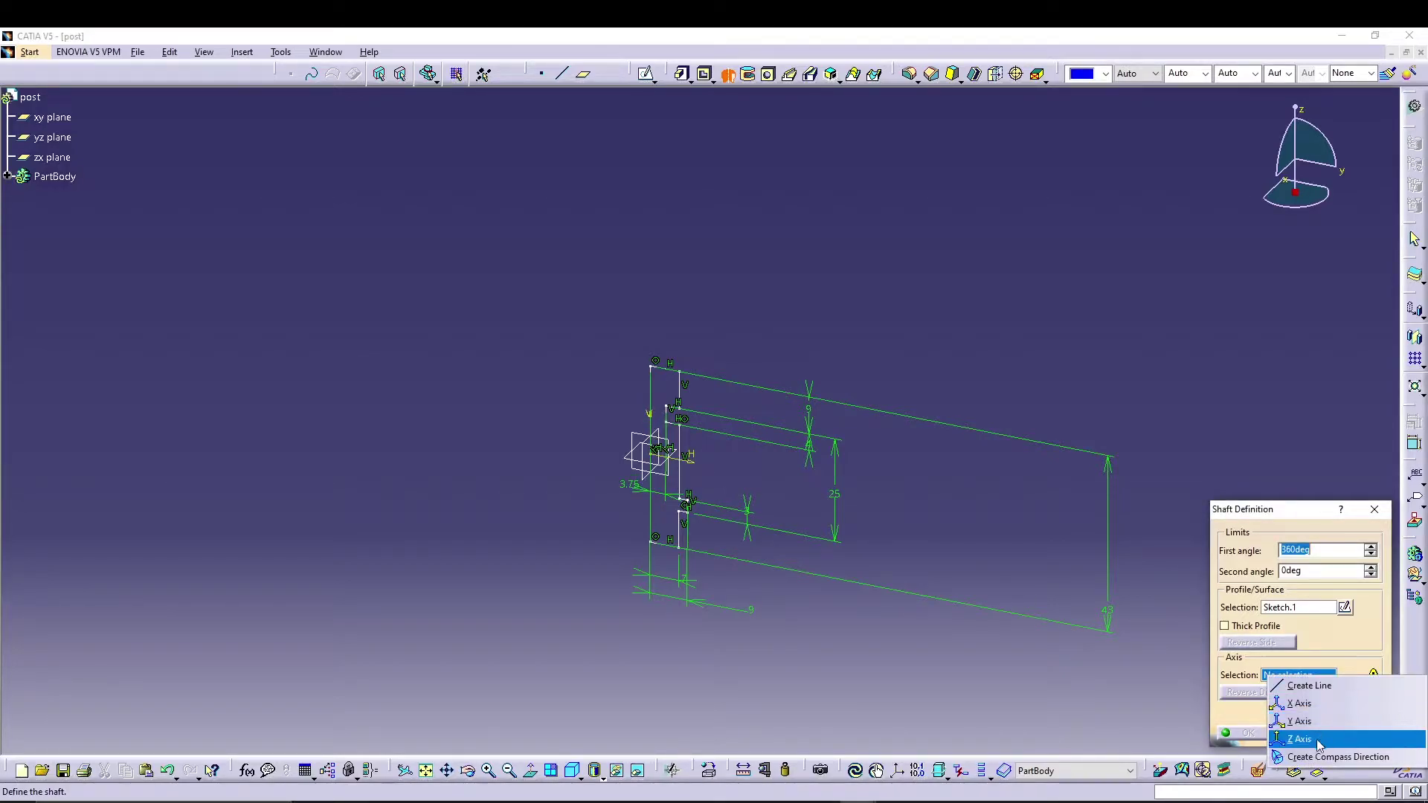
left_click(1319, 740)
left_click(1244, 733)
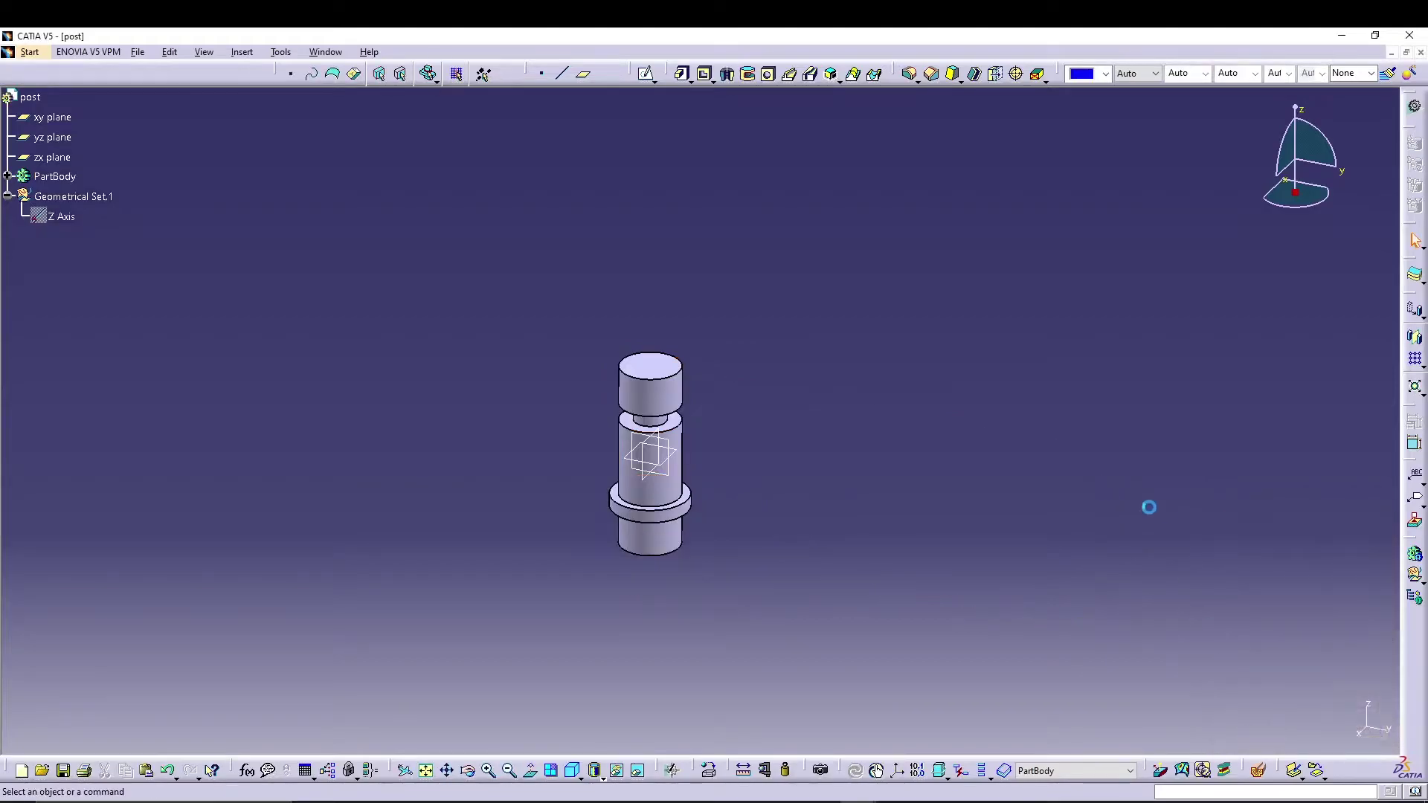
Chamfer the top circular edge of the post's head with a 1 mm length at 45 degrees, with the direction reversed.
middle_click_drag(902, 494, 911, 437)
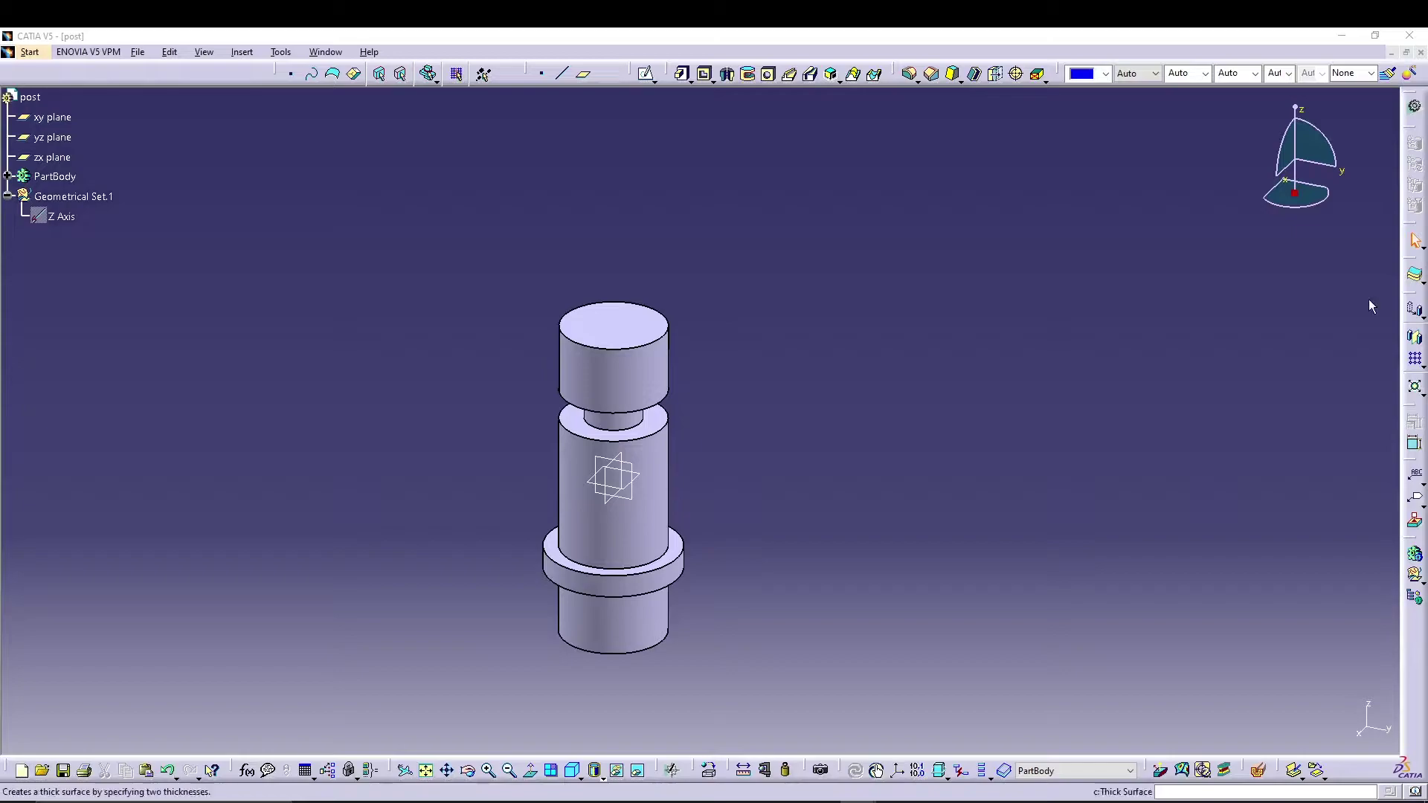
left_click(931, 74)
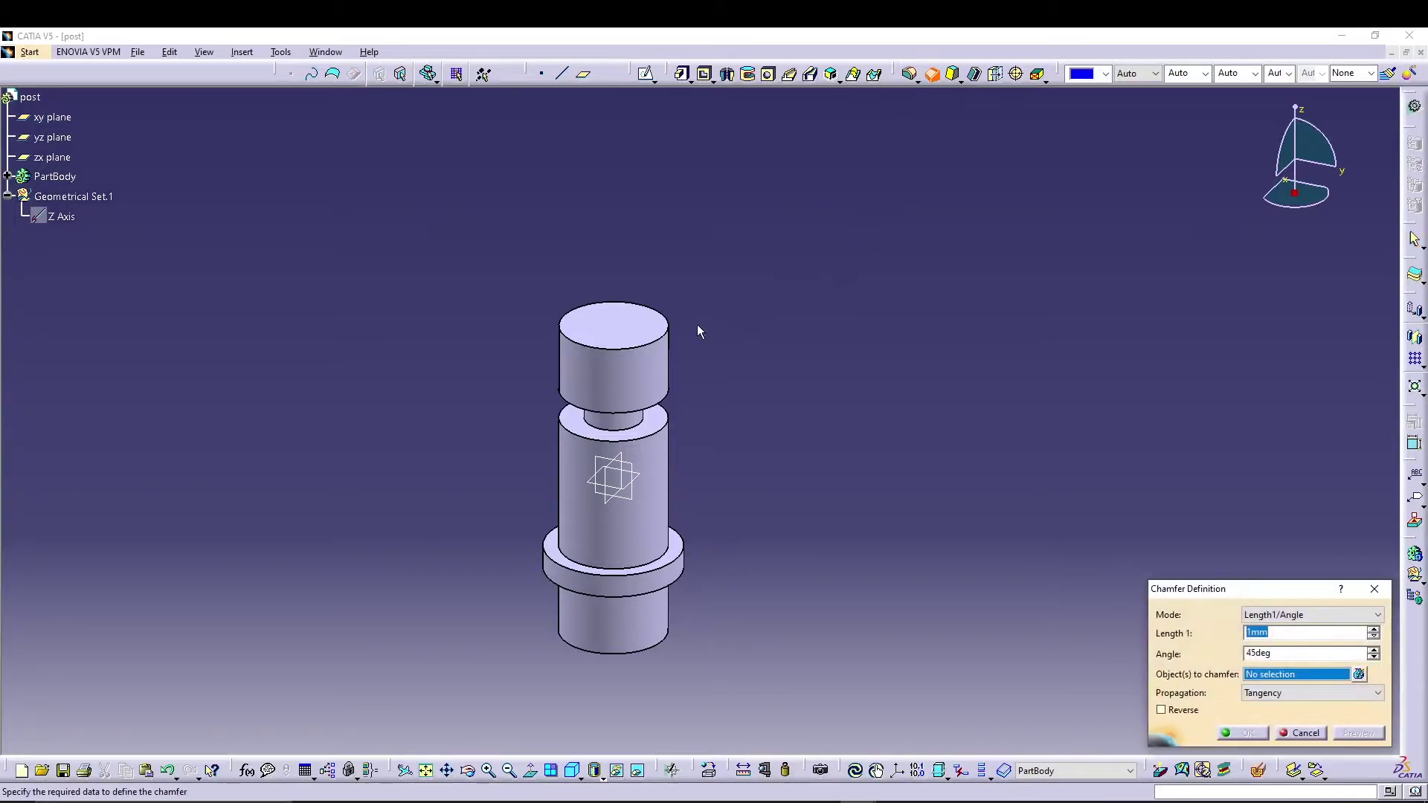
left_click(669, 329)
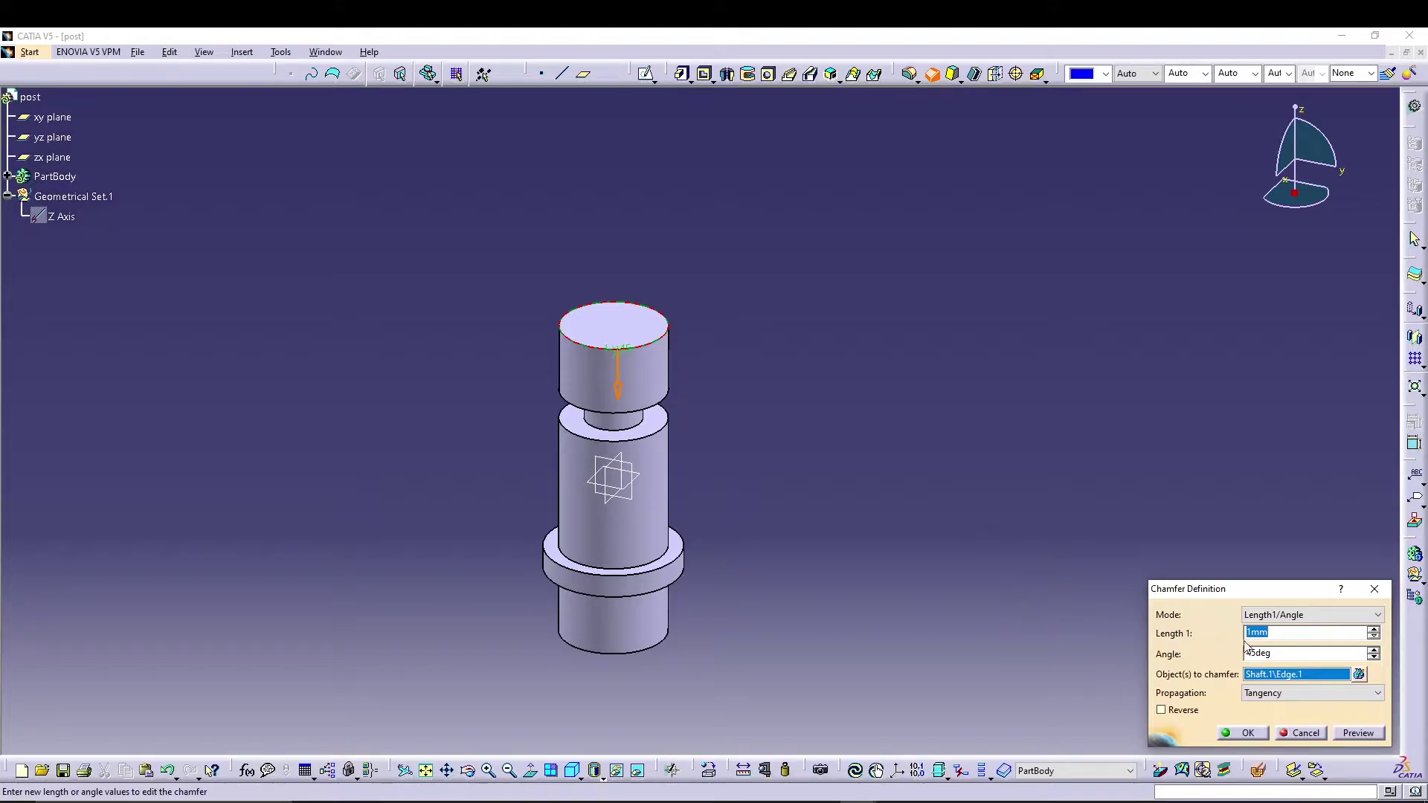
left_click(1375, 736)
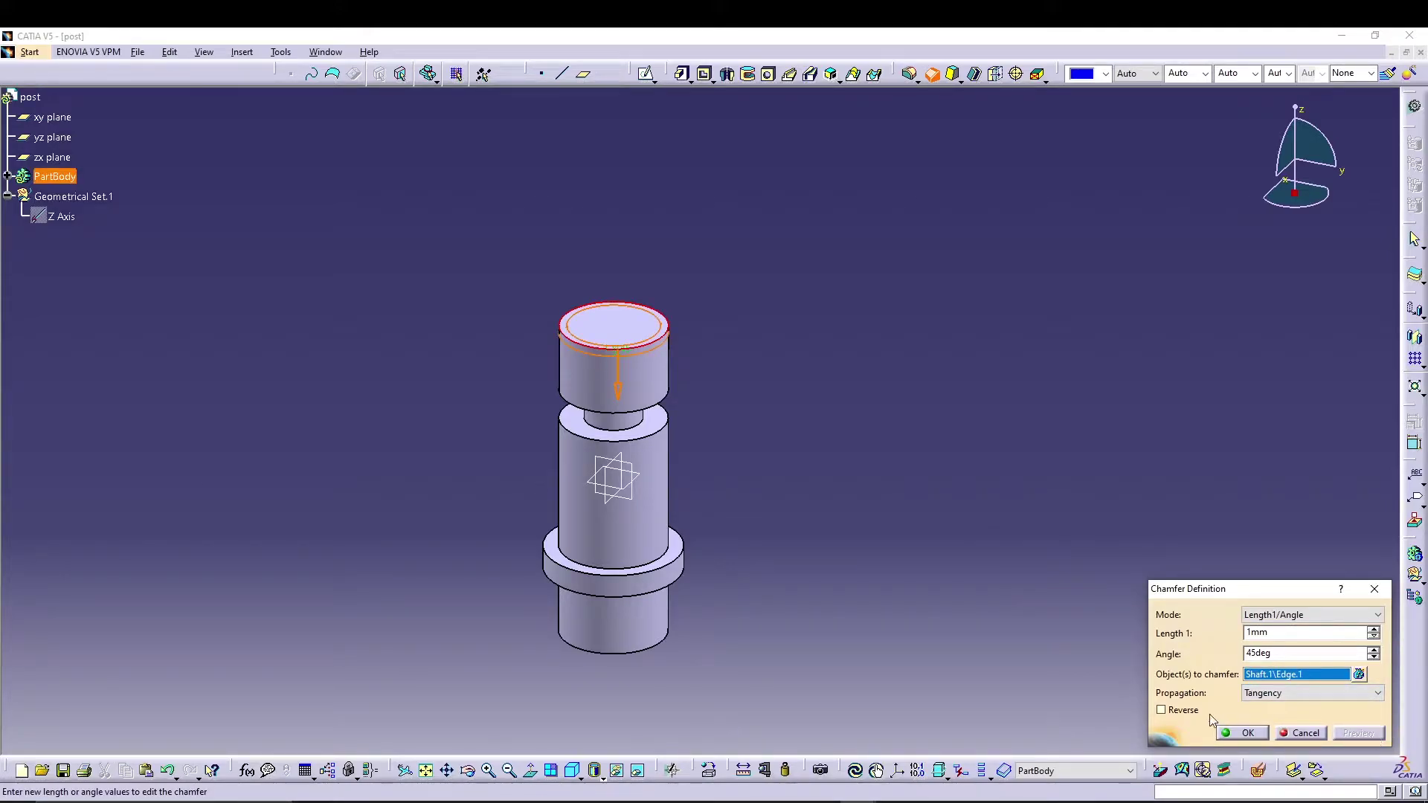
left_click(1191, 712)
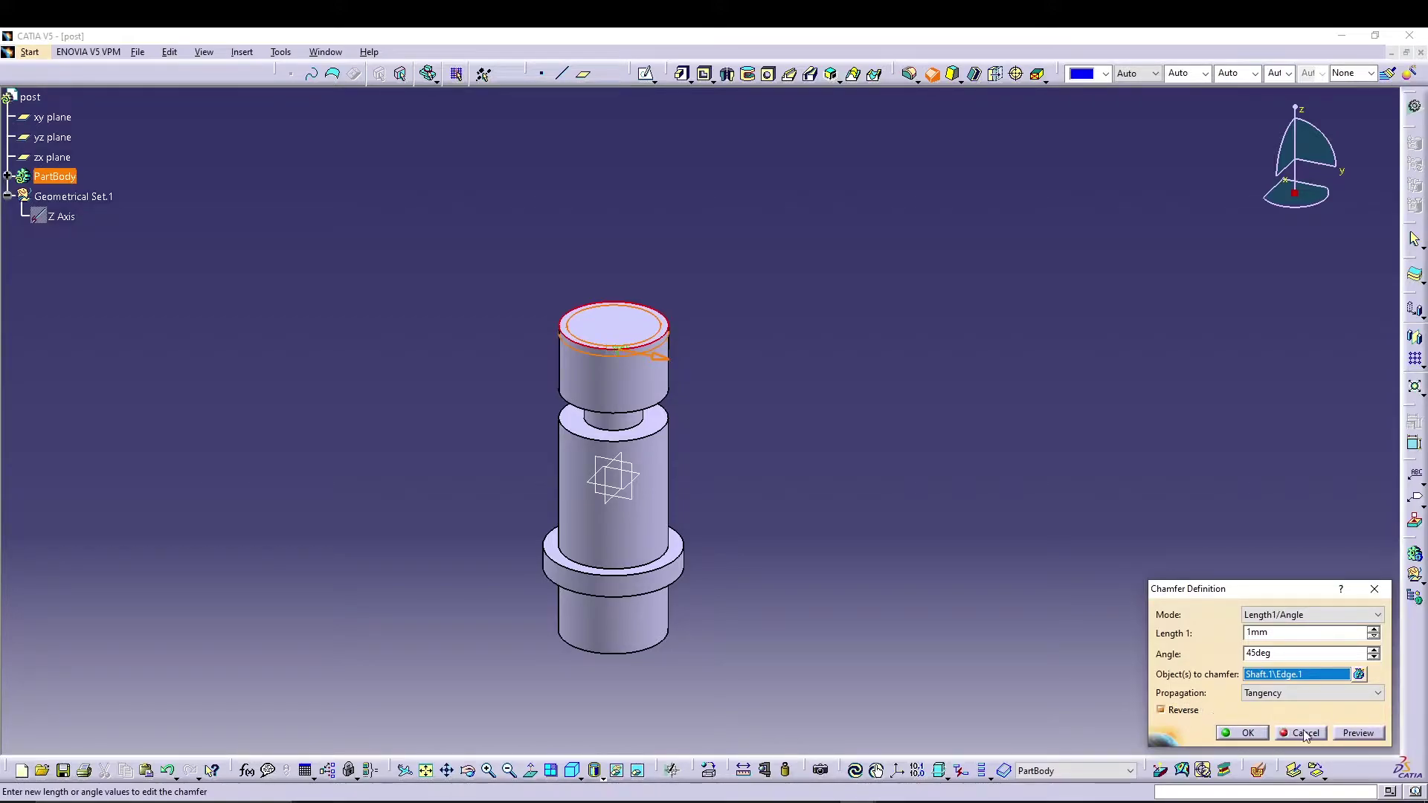
left_click(1358, 734)
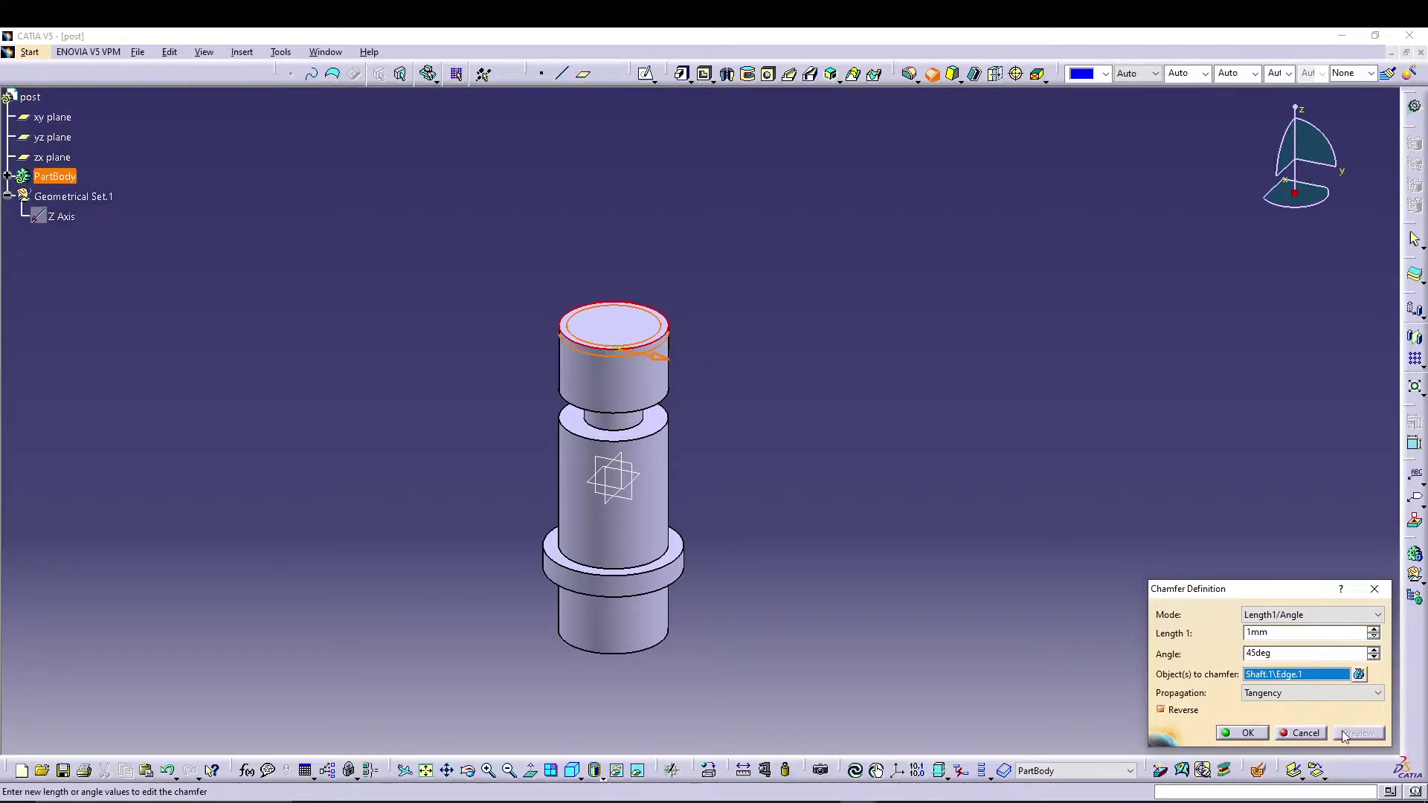
left_click(1235, 734)
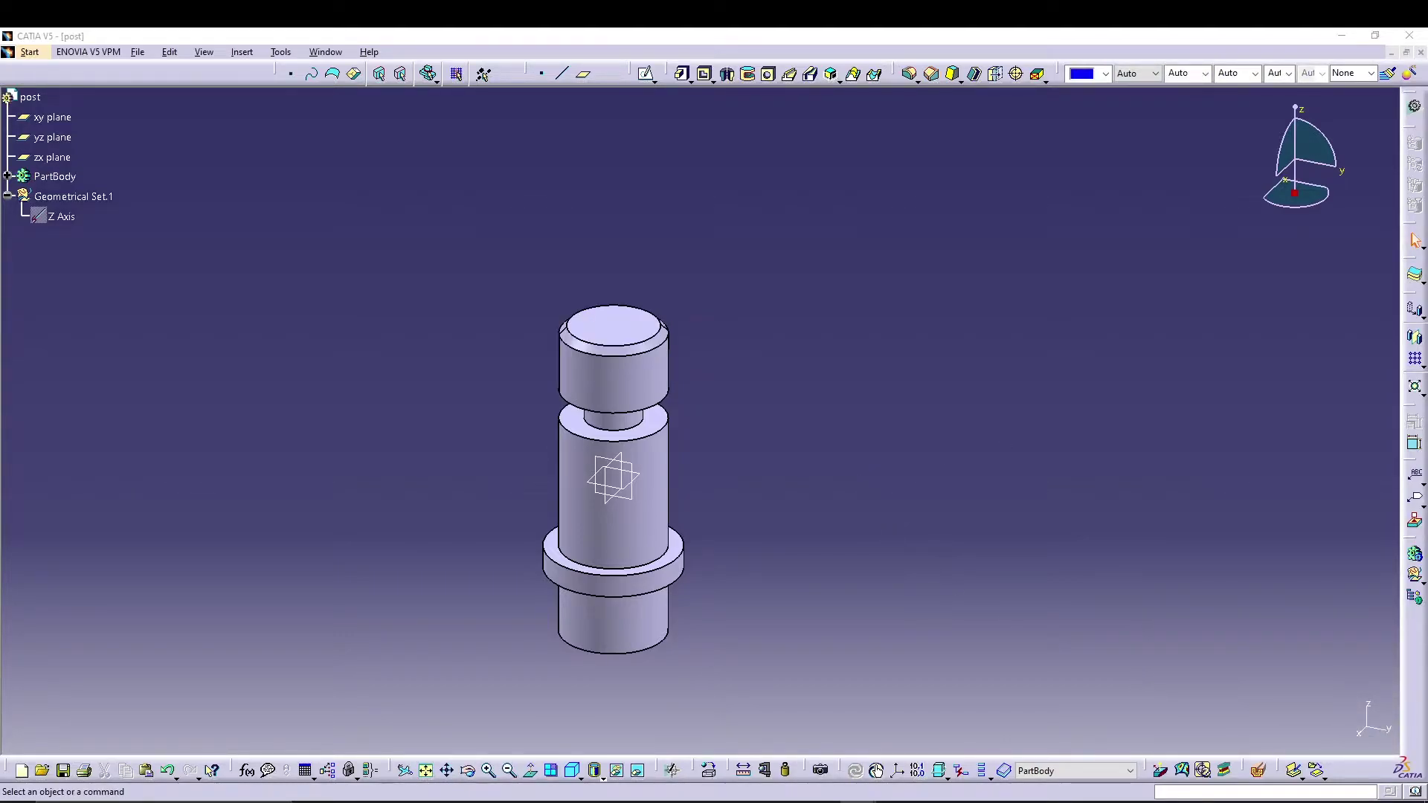
Save the part as a CATPart file named post and close the document.
middle_click_drag(776, 423, 854, 354)
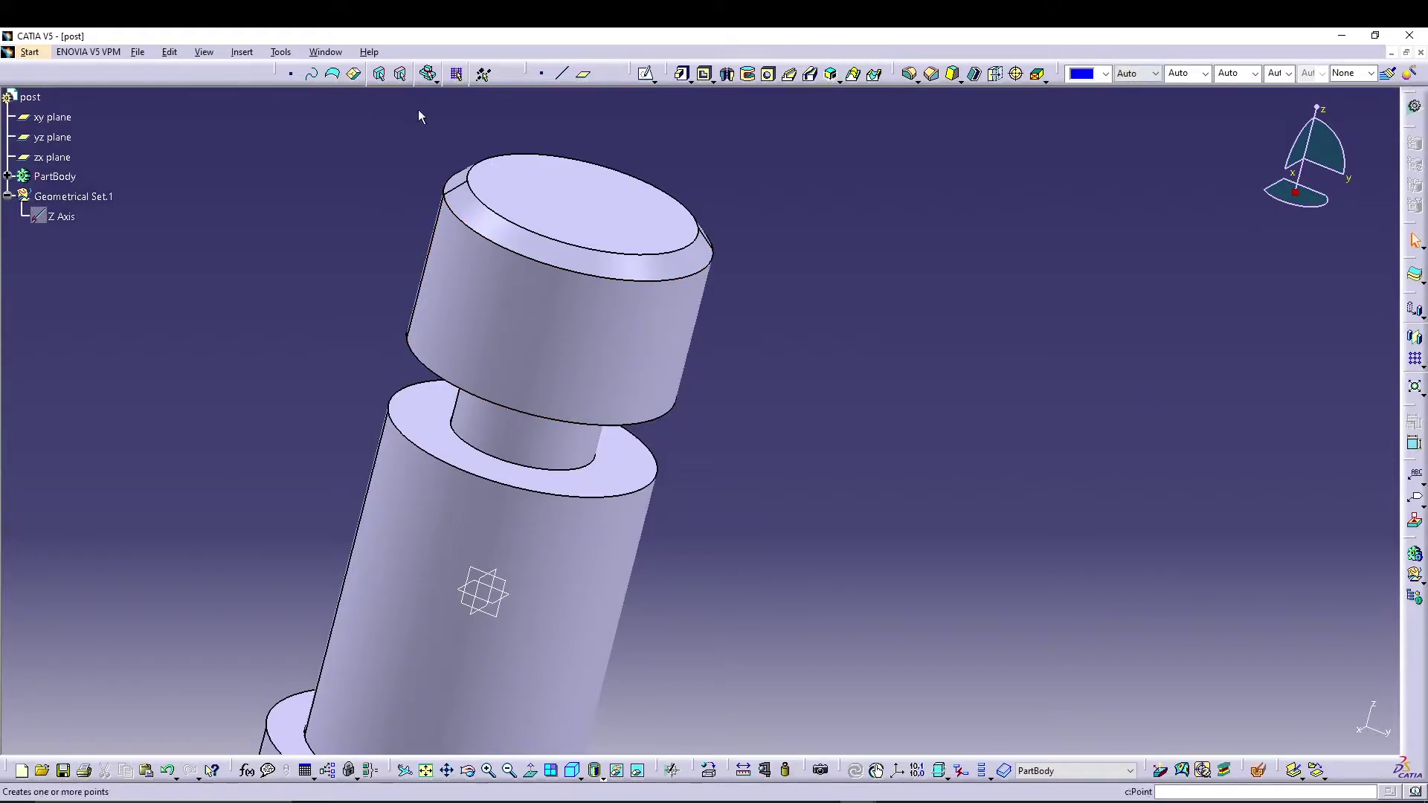
left_click(138, 51)
left_click(173, 145)
left_click(769, 664)
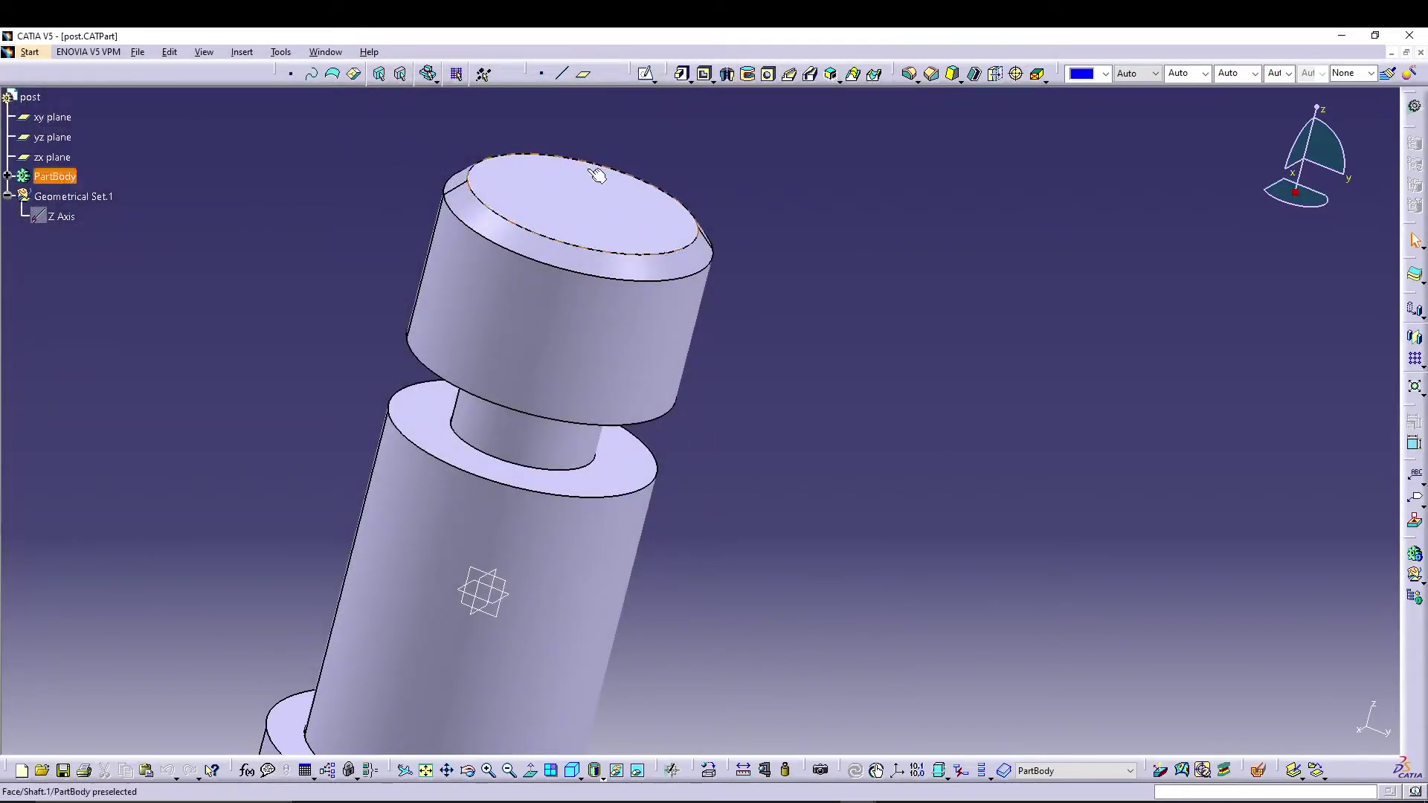
left_click(1420, 52)
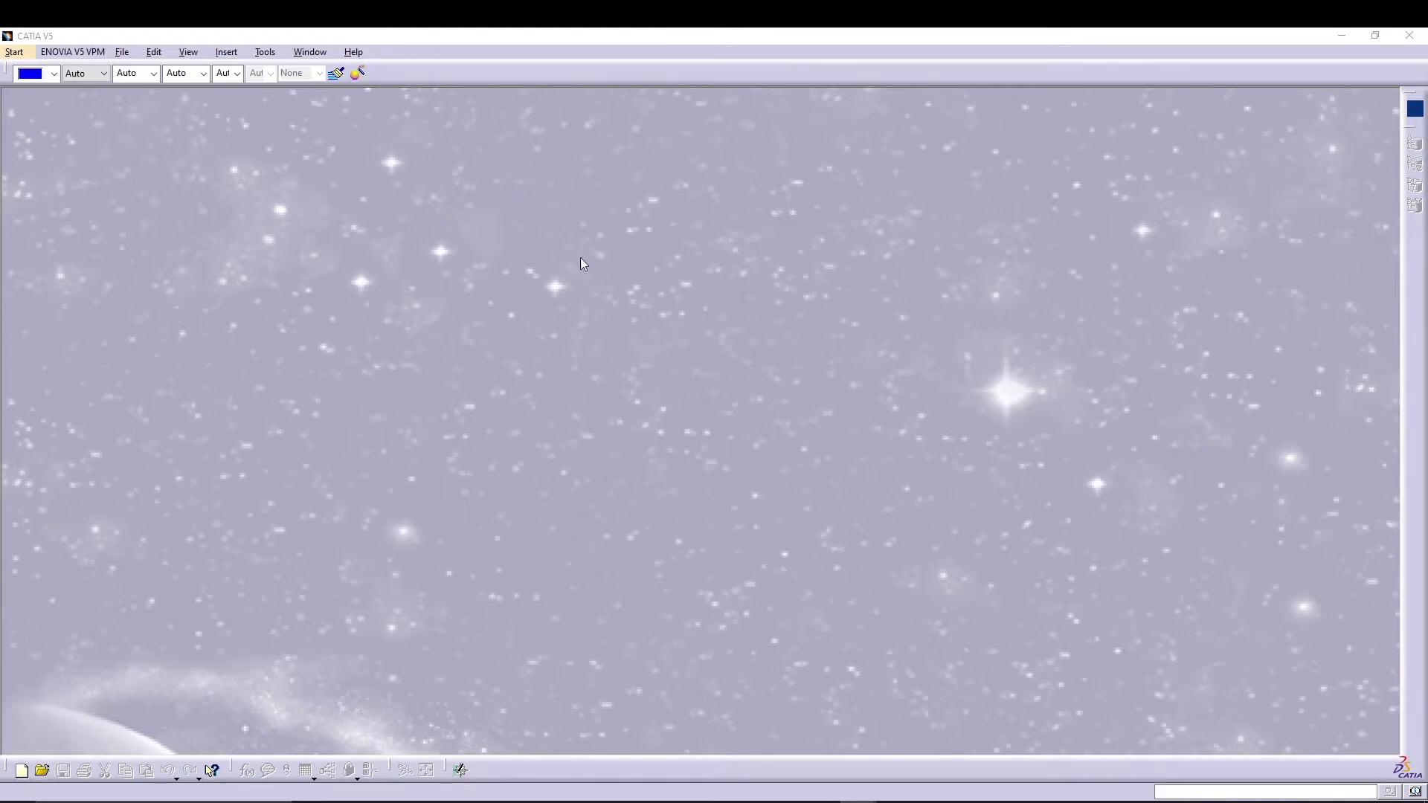
Create a new part document named bush.
left_click(121, 52)
left_click(138, 69)
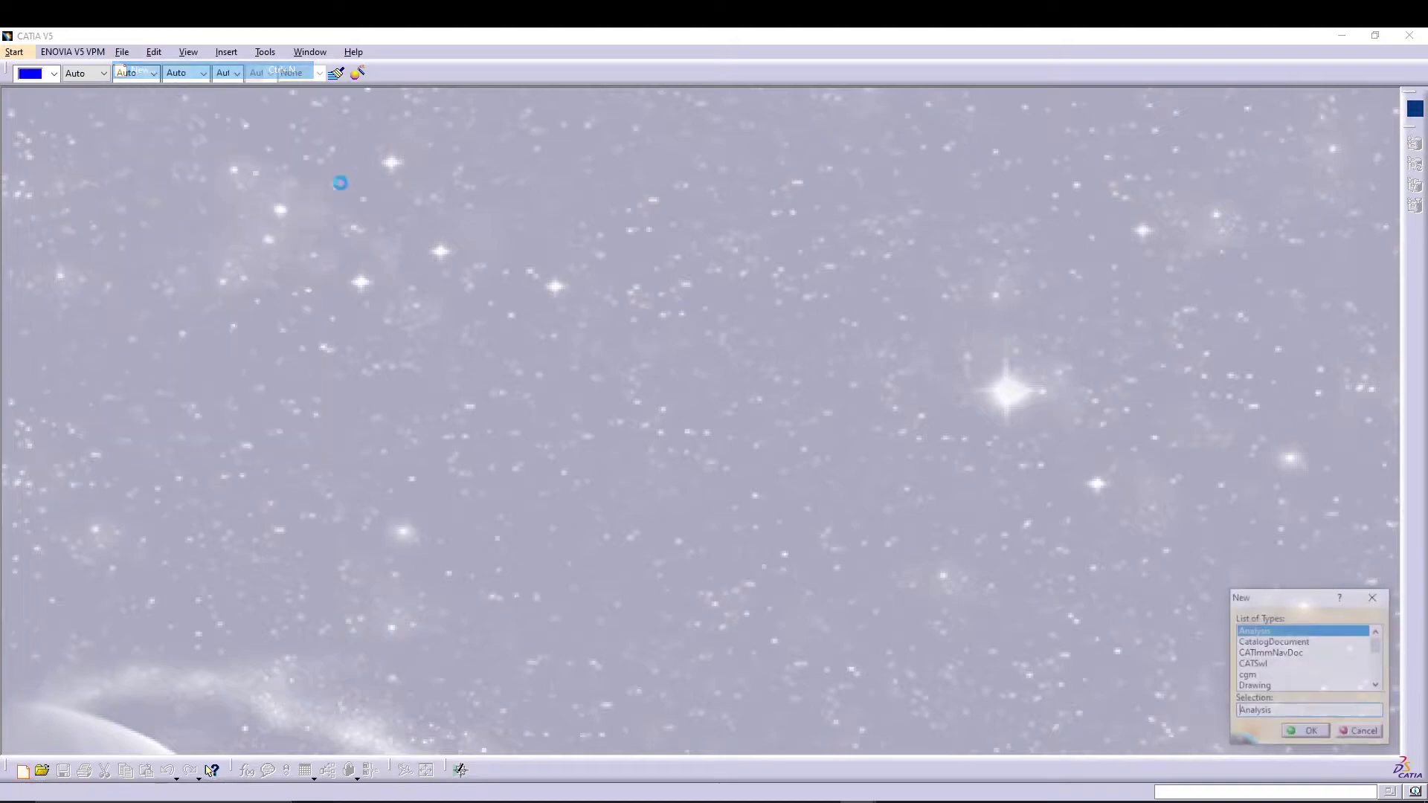
scroll(1256, 636, "down", 4)
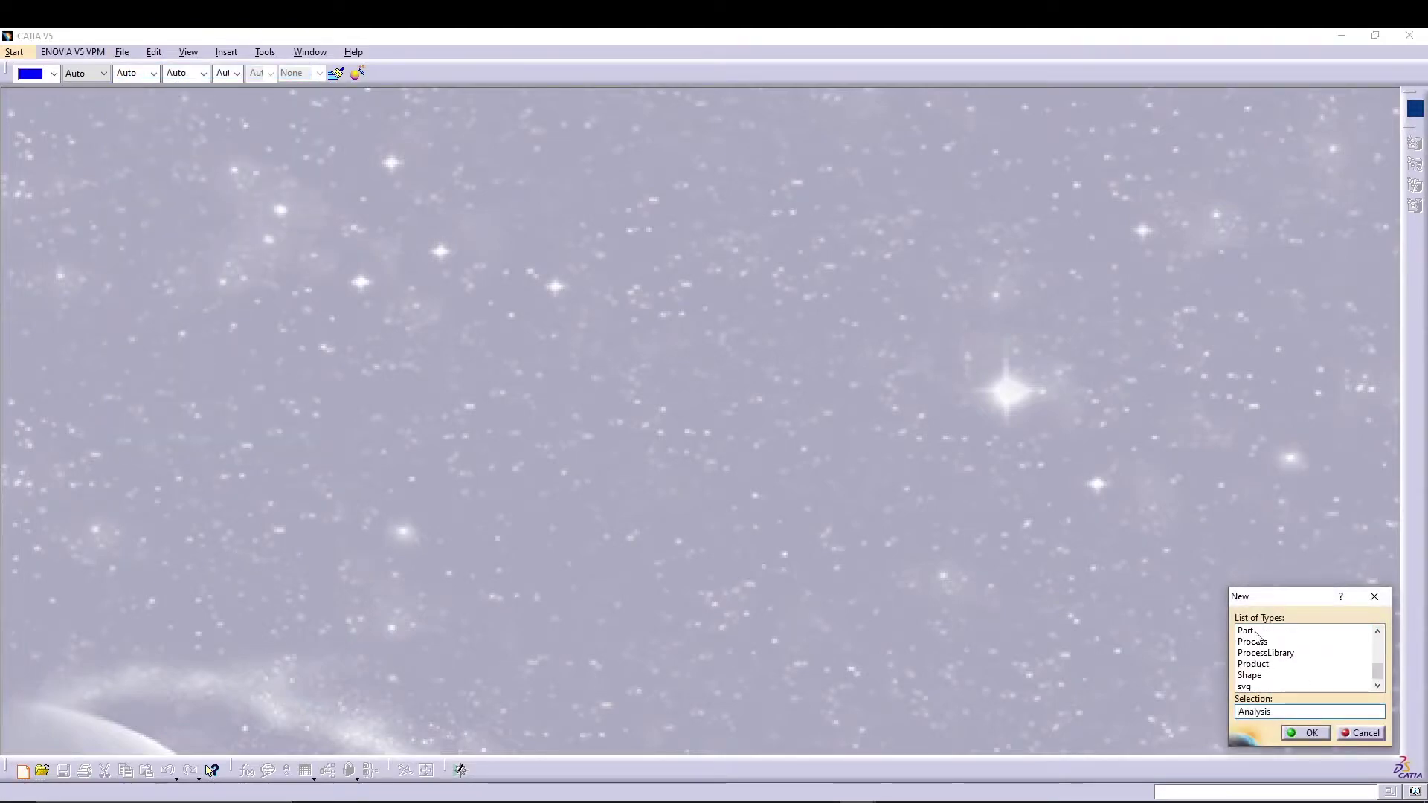
left_click(1253, 632)
left_click(1297, 734)
type("bush")
key("Return")
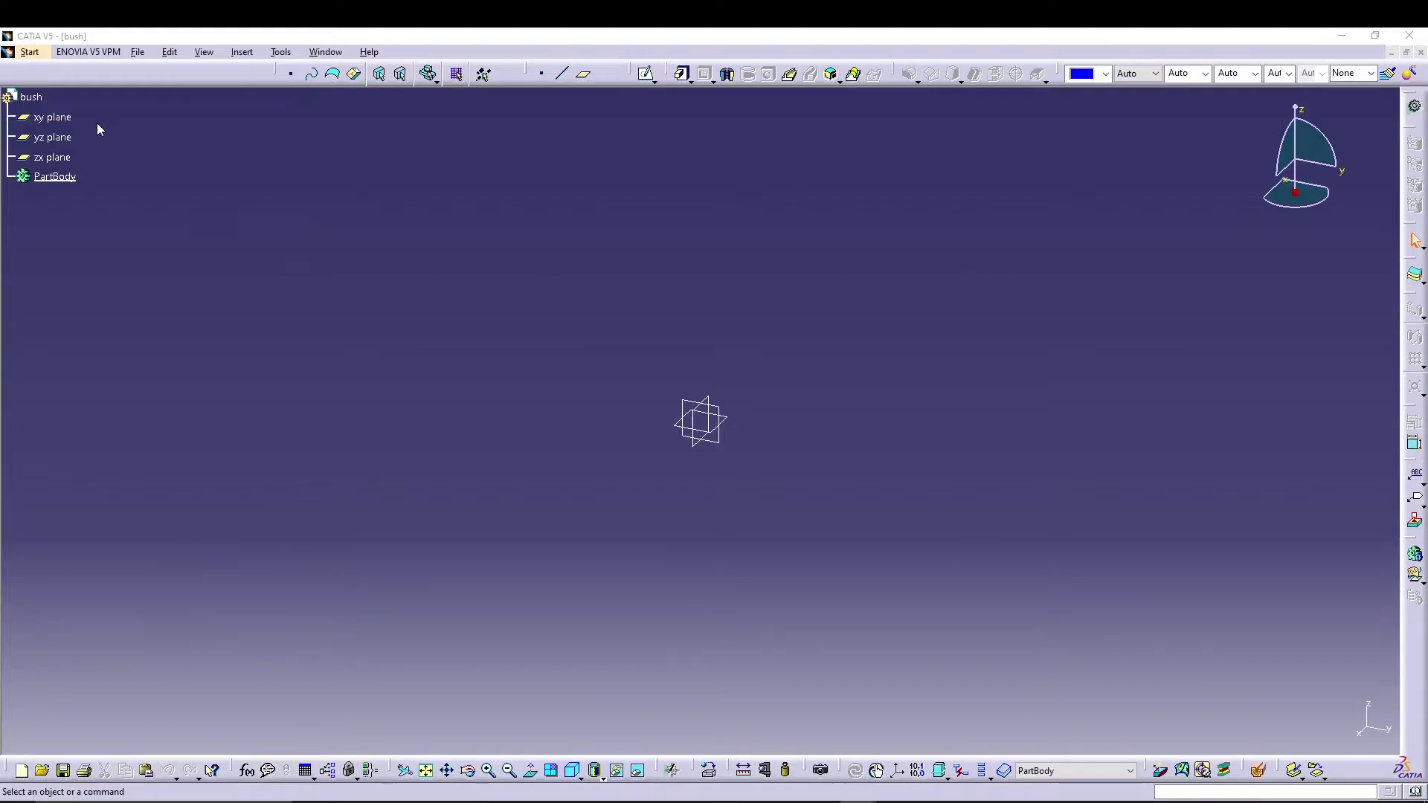
Sketch two concentric circles of about 38.6 mm and 22.3 mm diameter at the origin on the zx plane.
left_click(73, 156)
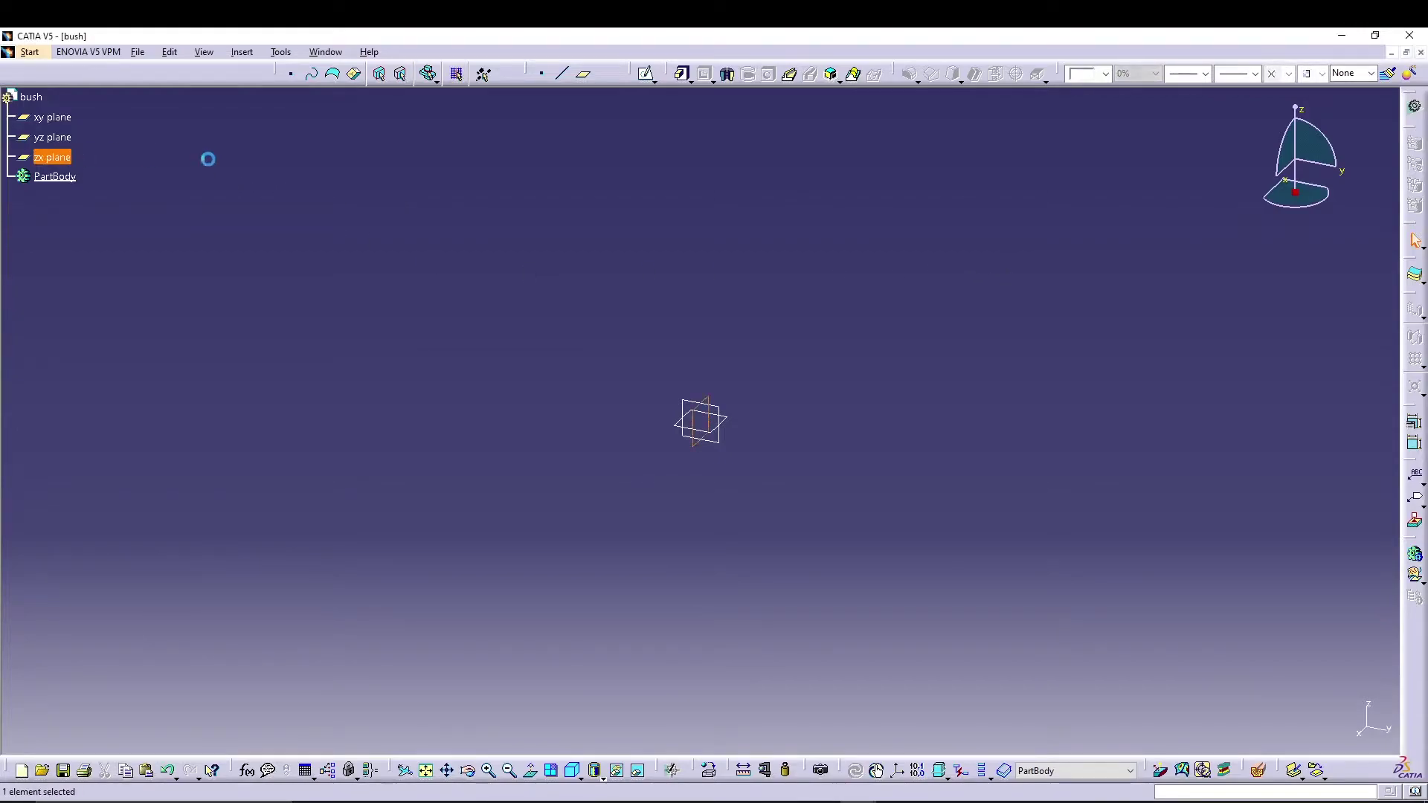
left_click(645, 73)
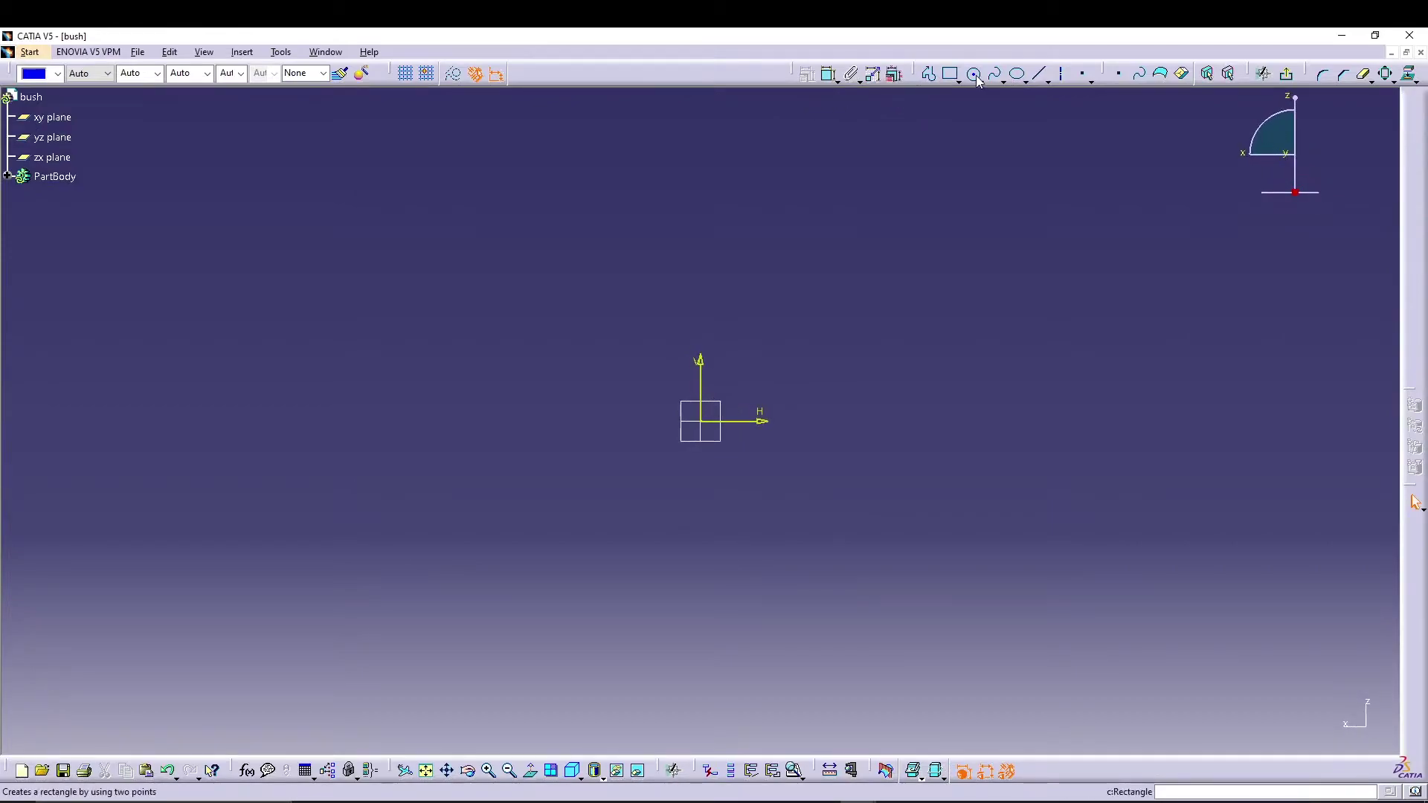
left_click(975, 75)
left_click(700, 420)
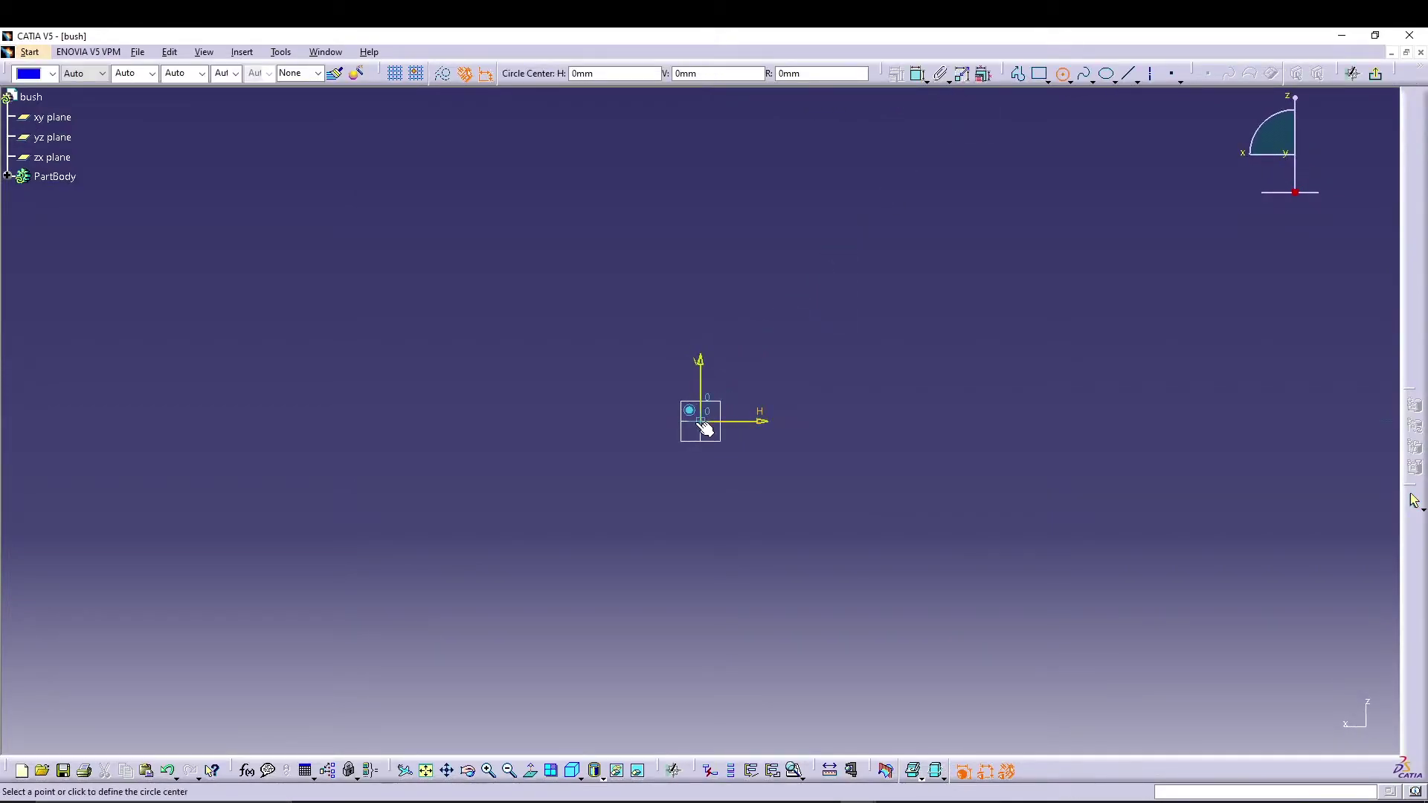
left_click(726, 373)
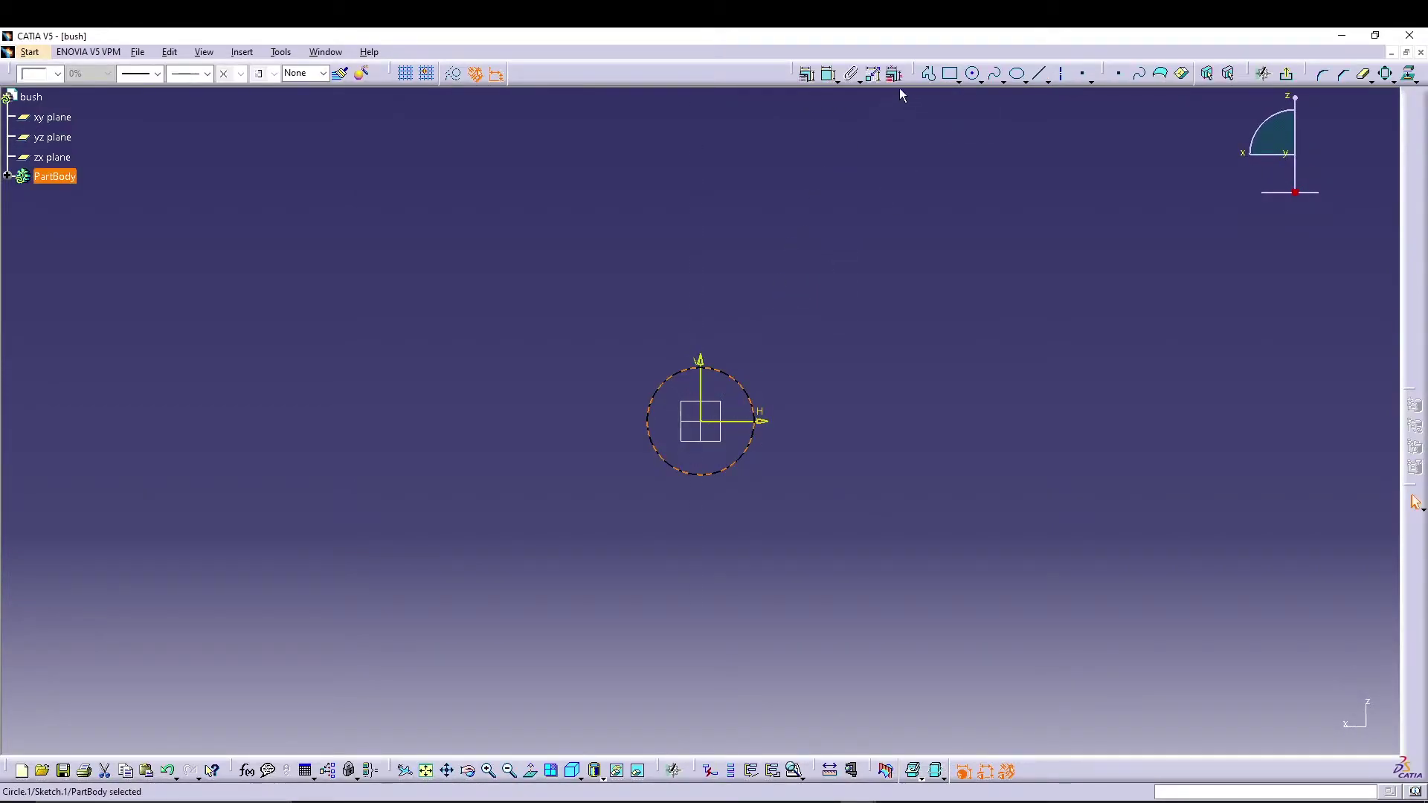
left_click(980, 78)
left_click(973, 73)
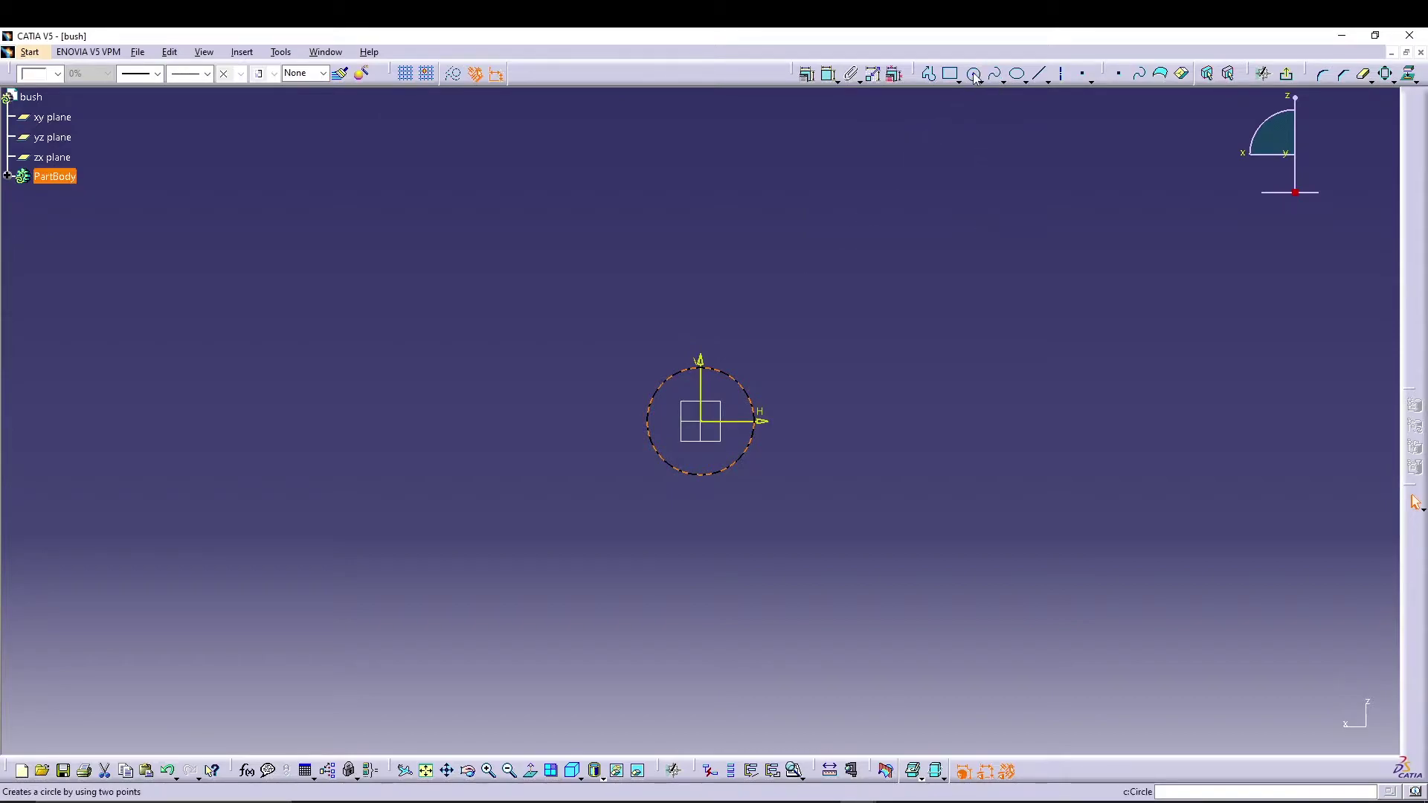
left_click(700, 421)
left_click(715, 395)
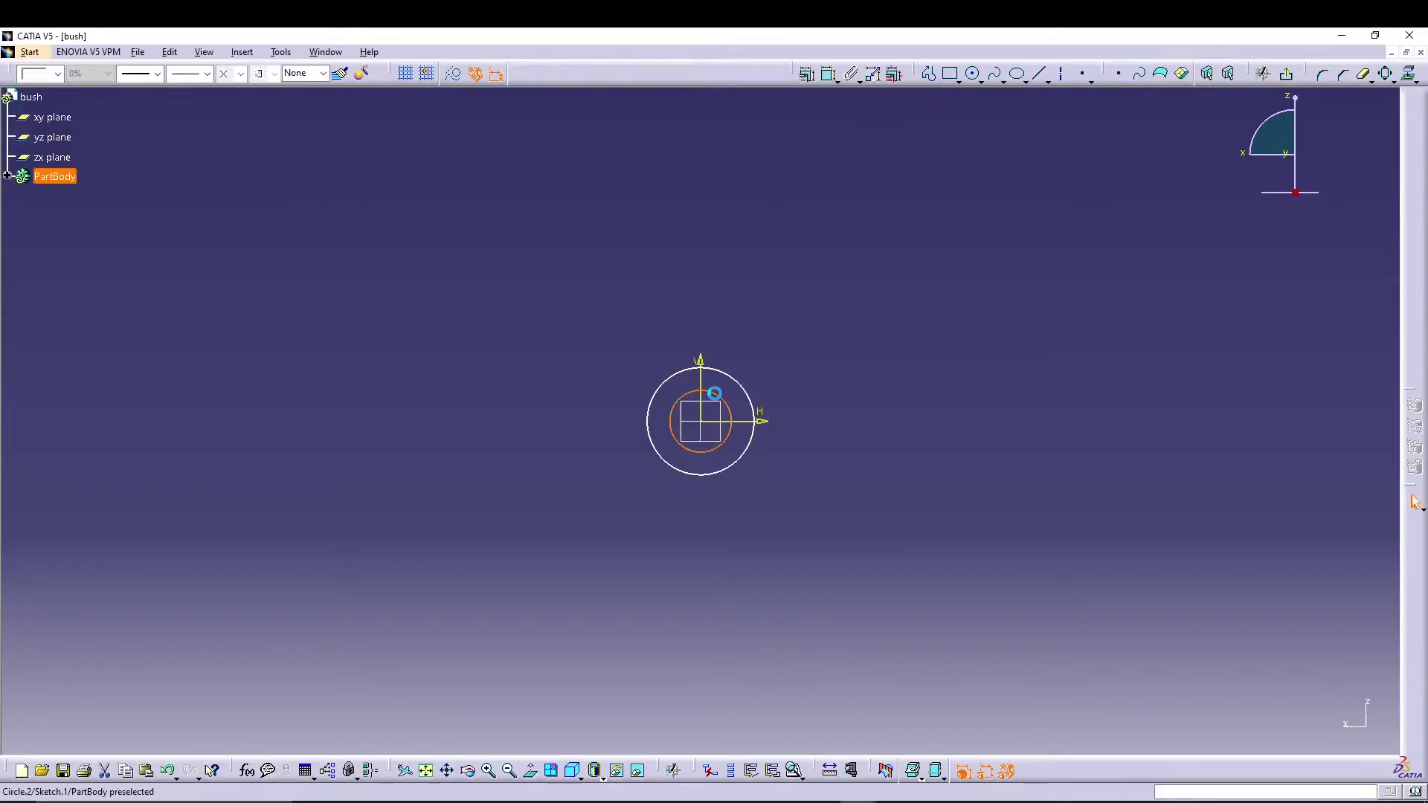
Dimension both circles, setting the outer diameter to 13.95 mm and the inner diameter to 8 mm.
left_click(829, 75)
left_click(746, 302)
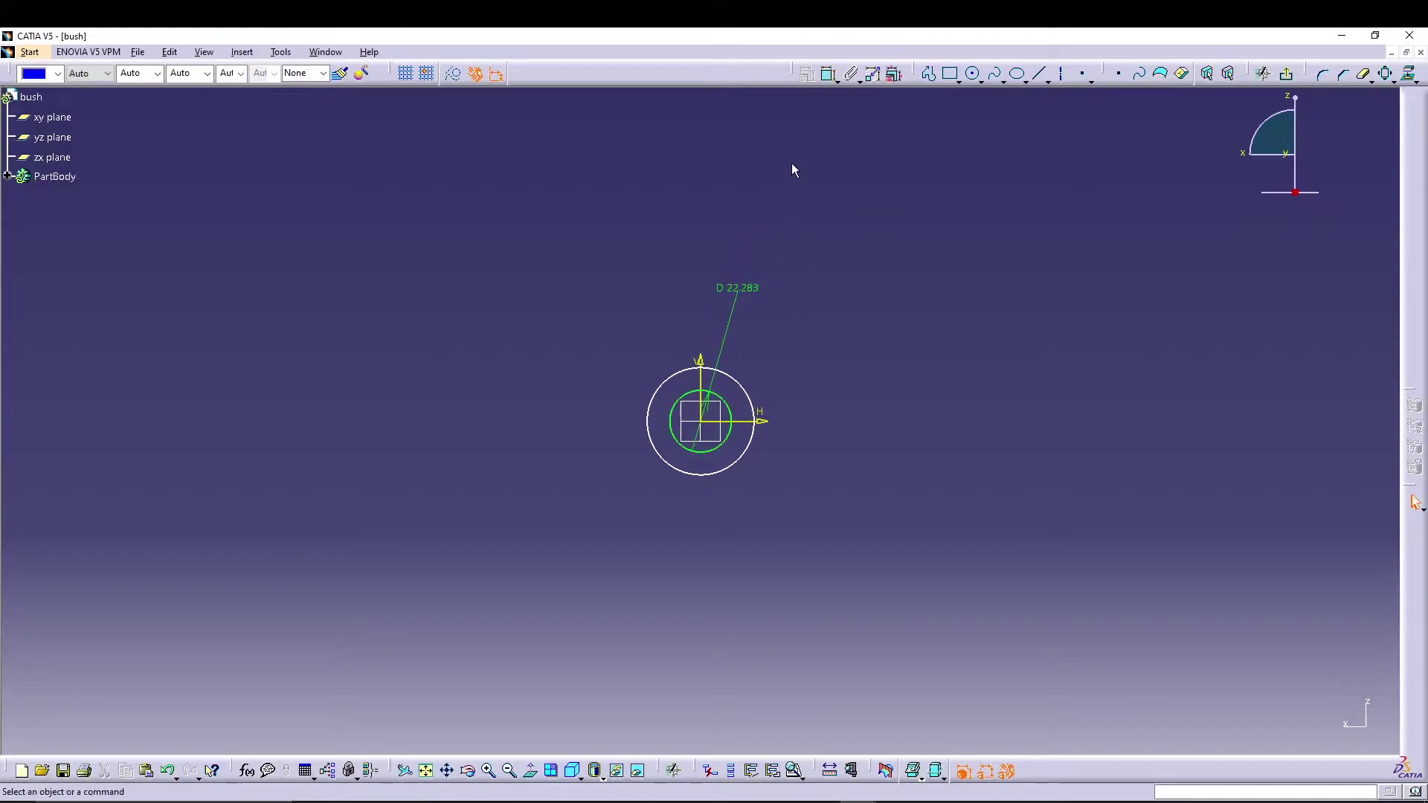
left_click(752, 398)
left_click(783, 361)
double_click(778, 361)
type("13.95")
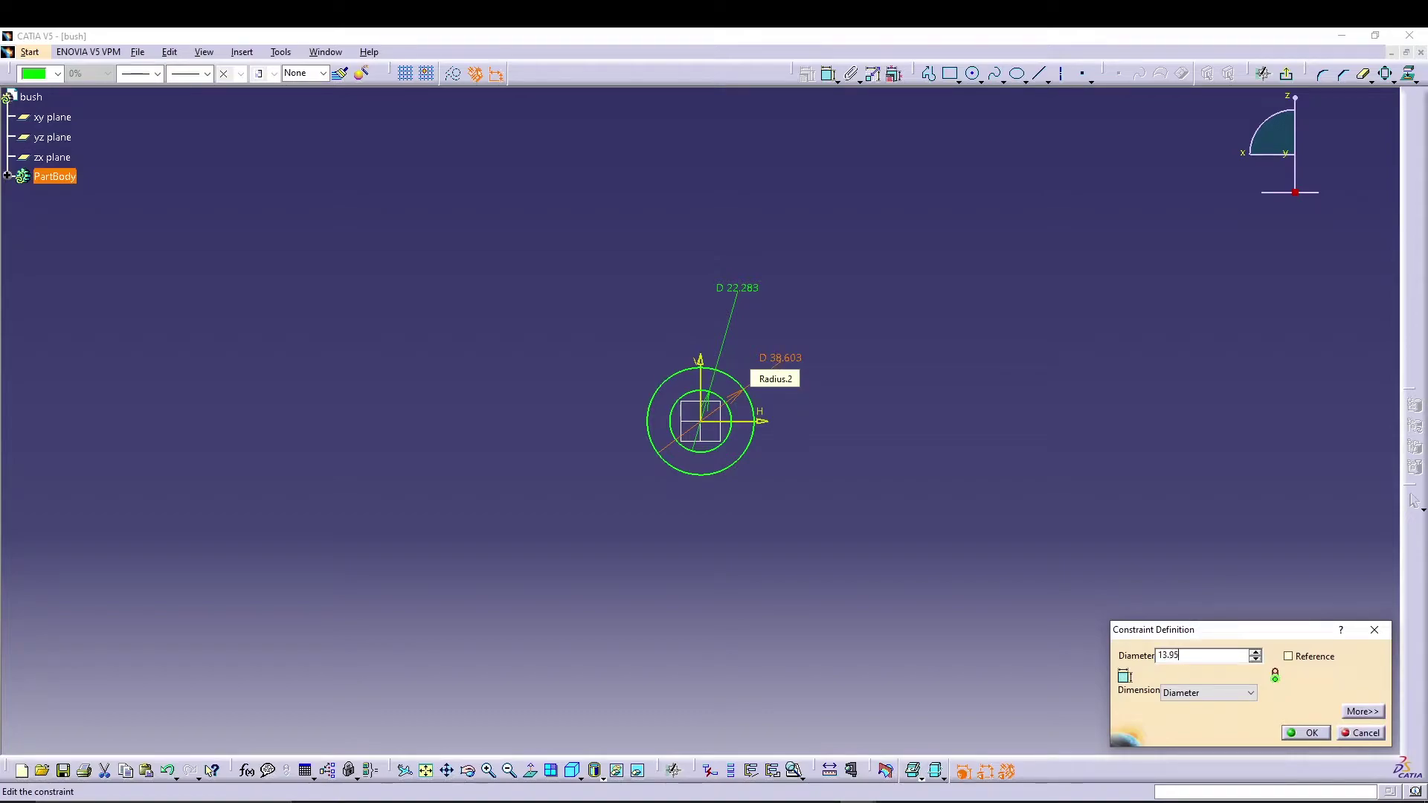
key("Return")
double_click(749, 298)
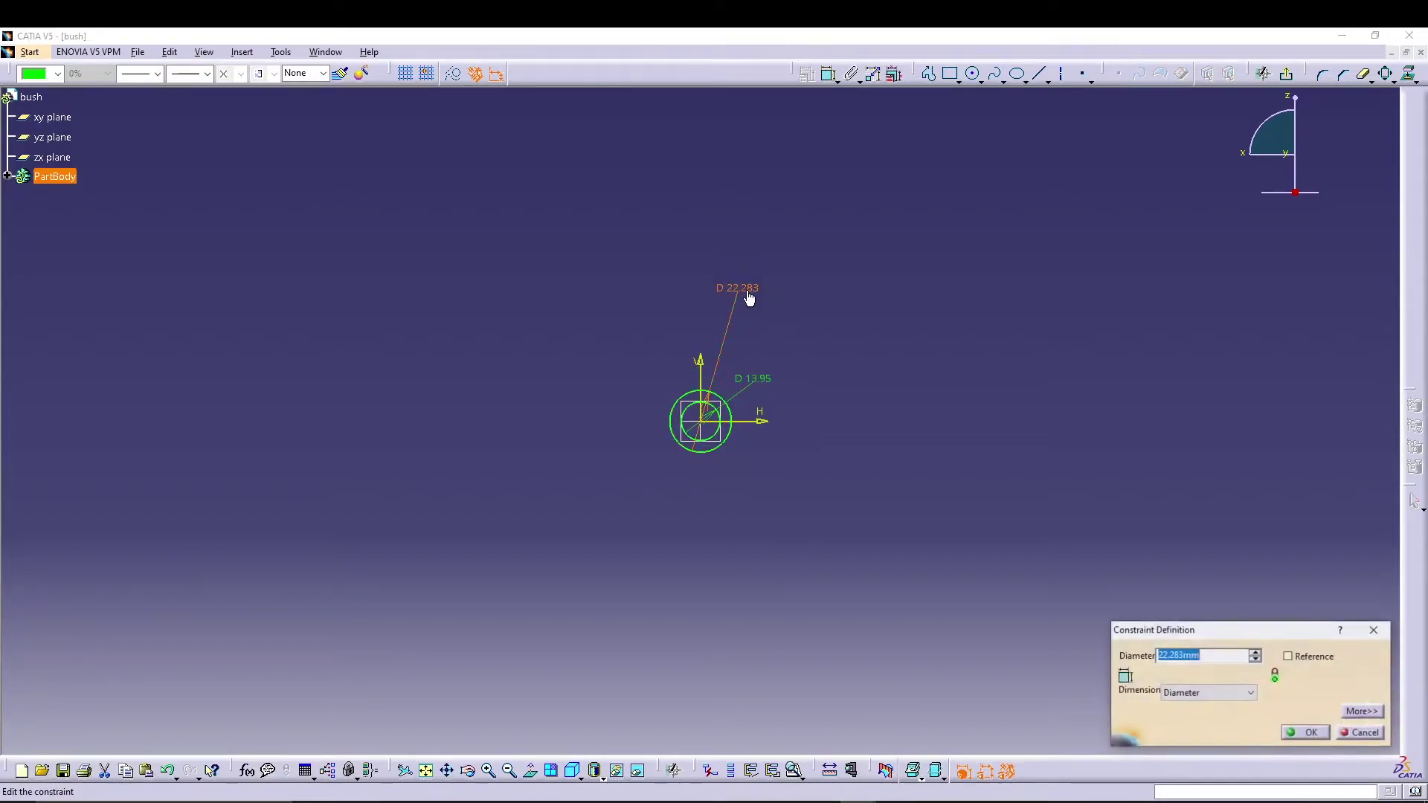
type("8")
key("Return")
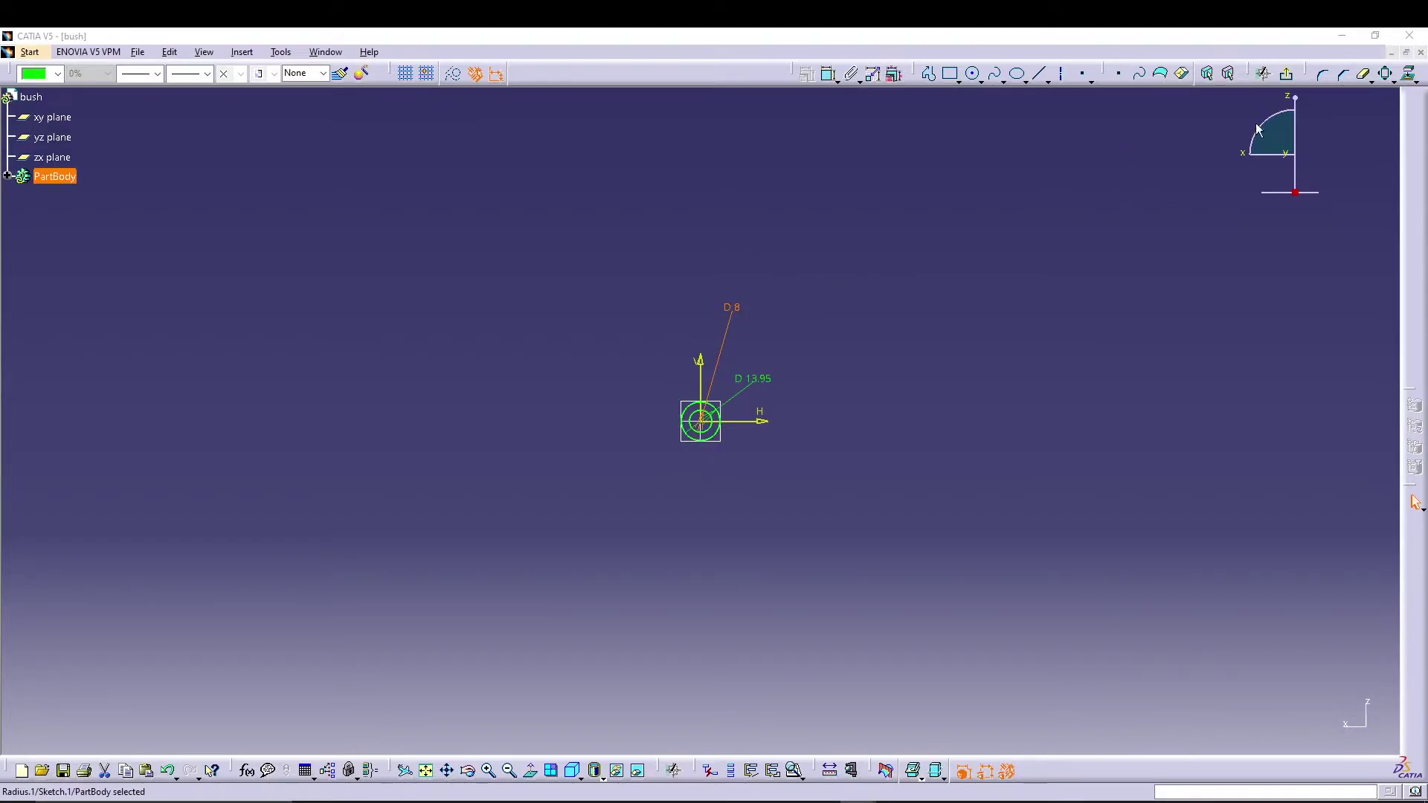
Exit the sketch and pad the ring profile with a 14 mm length and mirrored extent.
left_click(1286, 73)
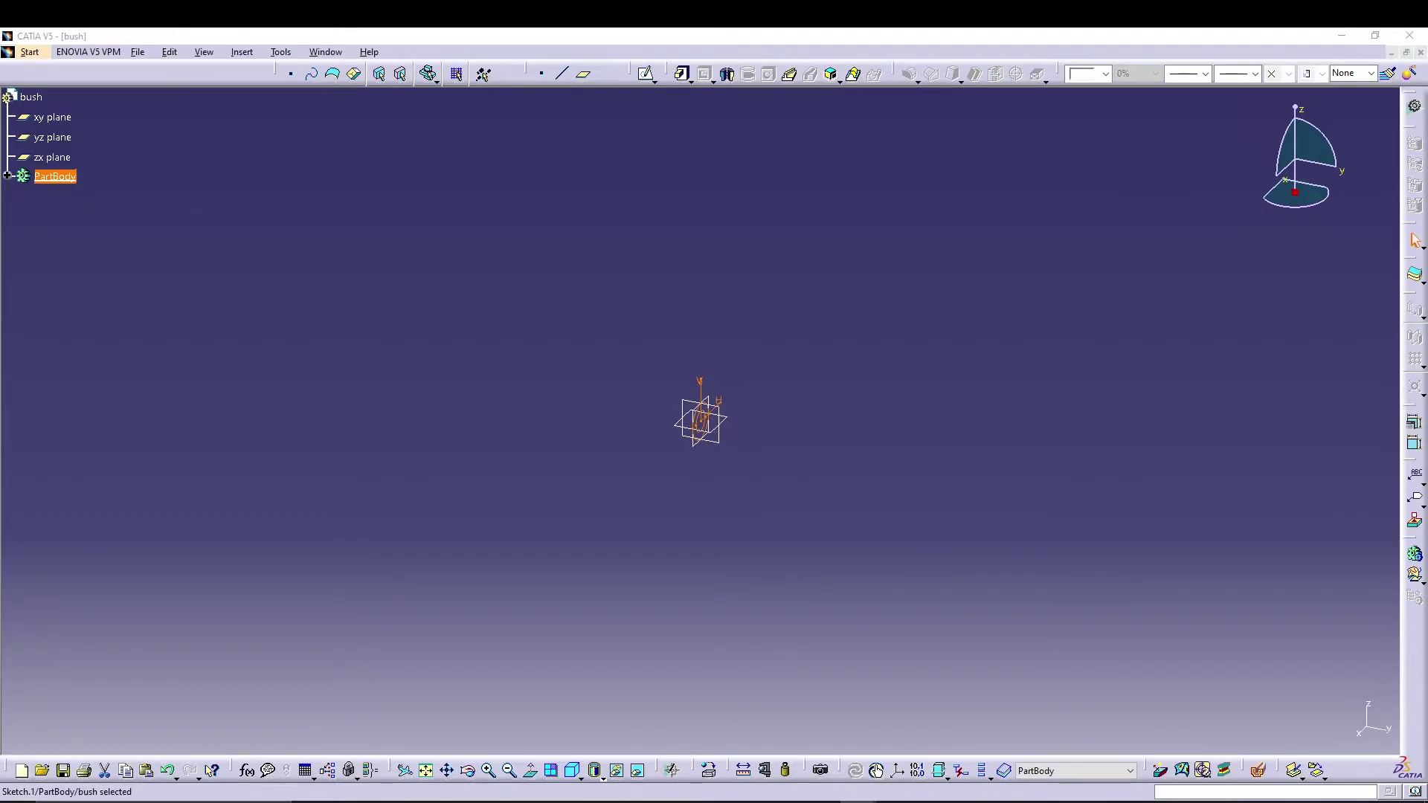
left_click(682, 74)
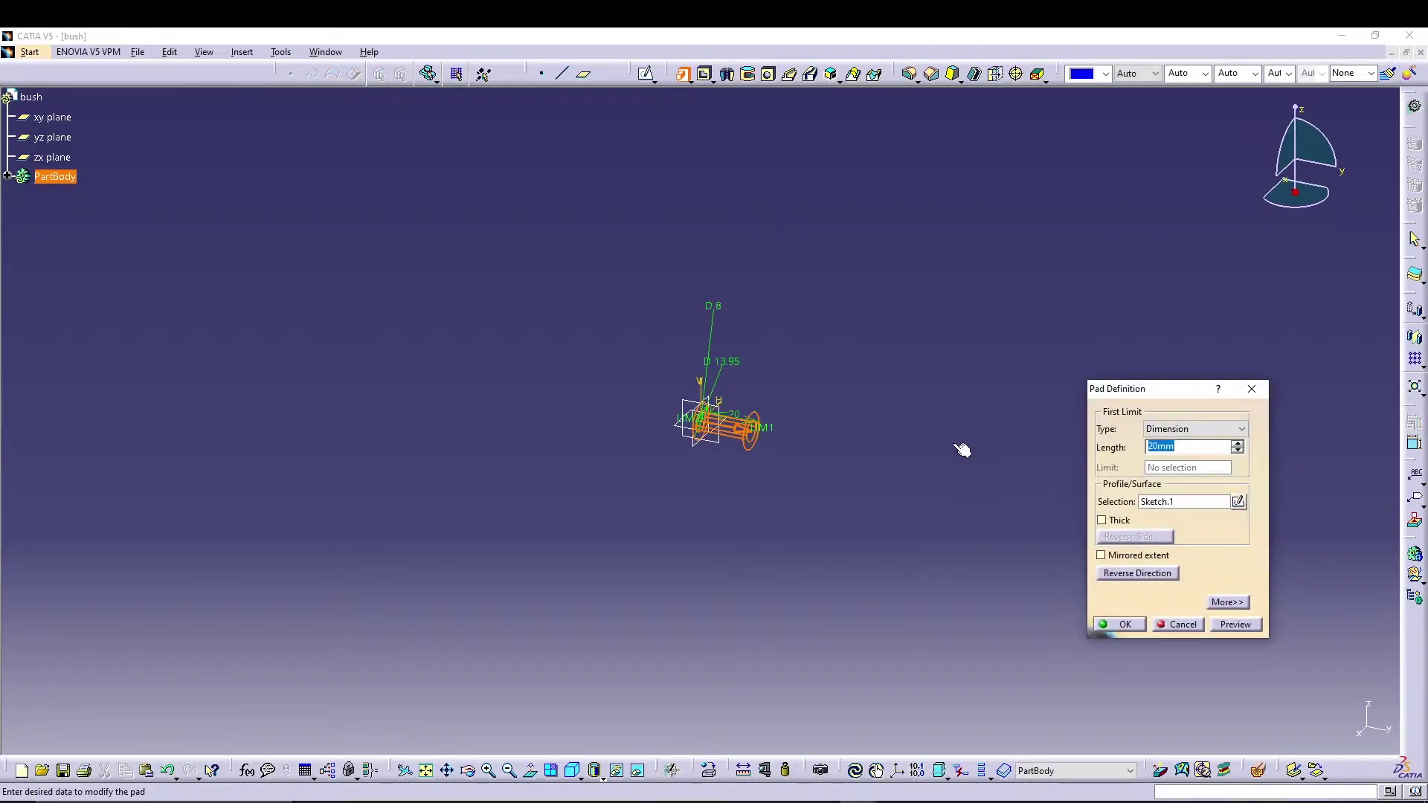
left_click(1100, 555)
double_click(1164, 446)
type("14")
key("Return")
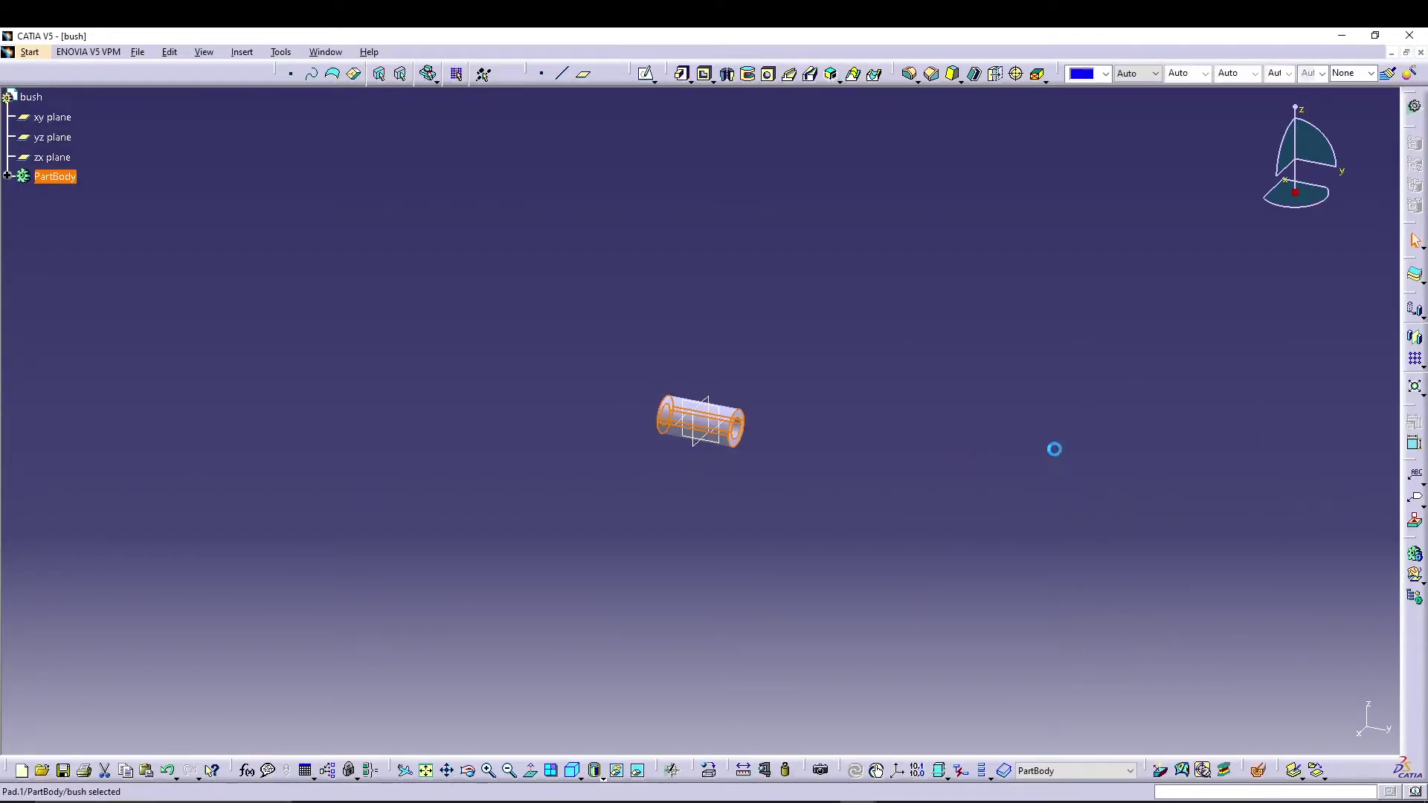
left_click(425, 769)
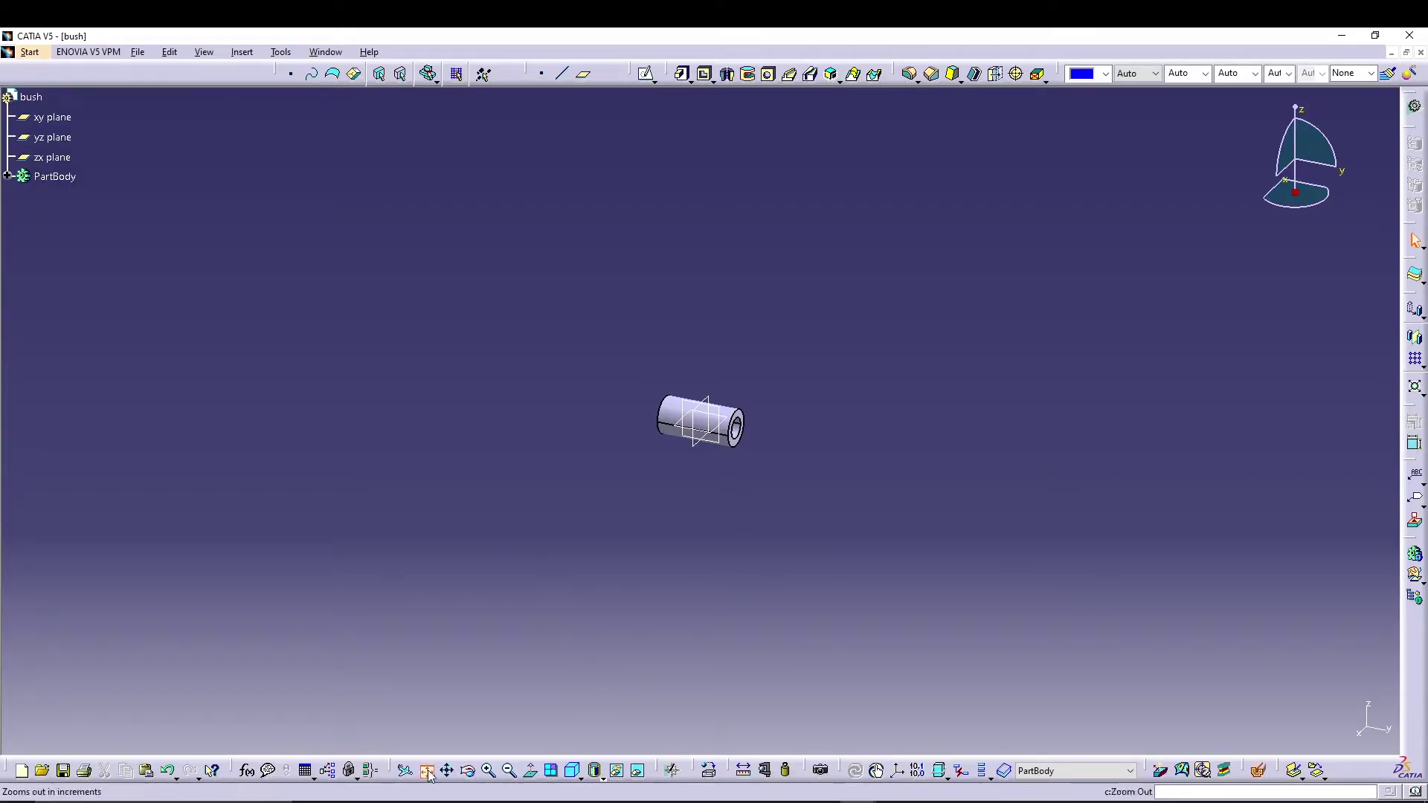
Save the part as bush in the CASTER WHEEL folder and close the document.
left_click(137, 51)
left_click(148, 149)
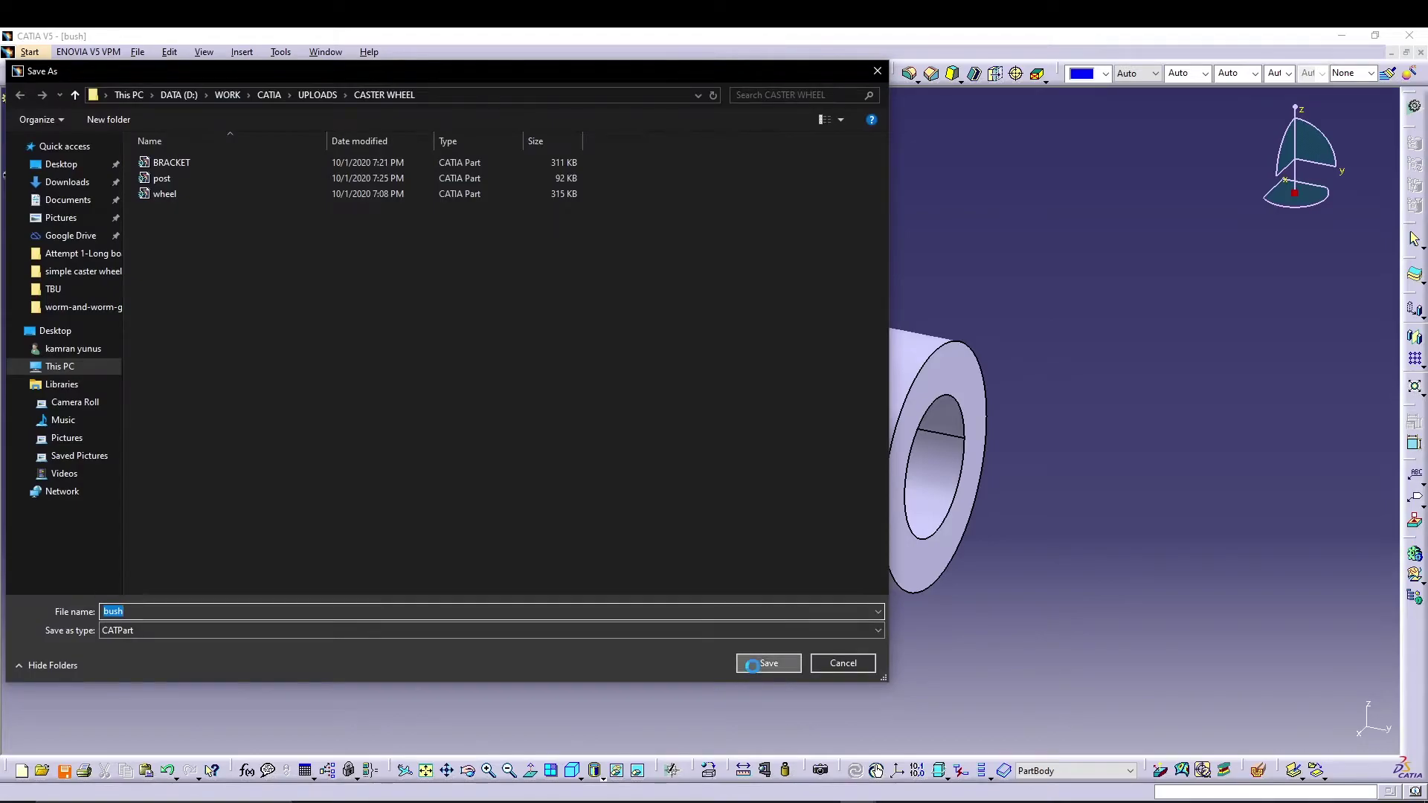
left_click(759, 668)
left_click(1420, 52)
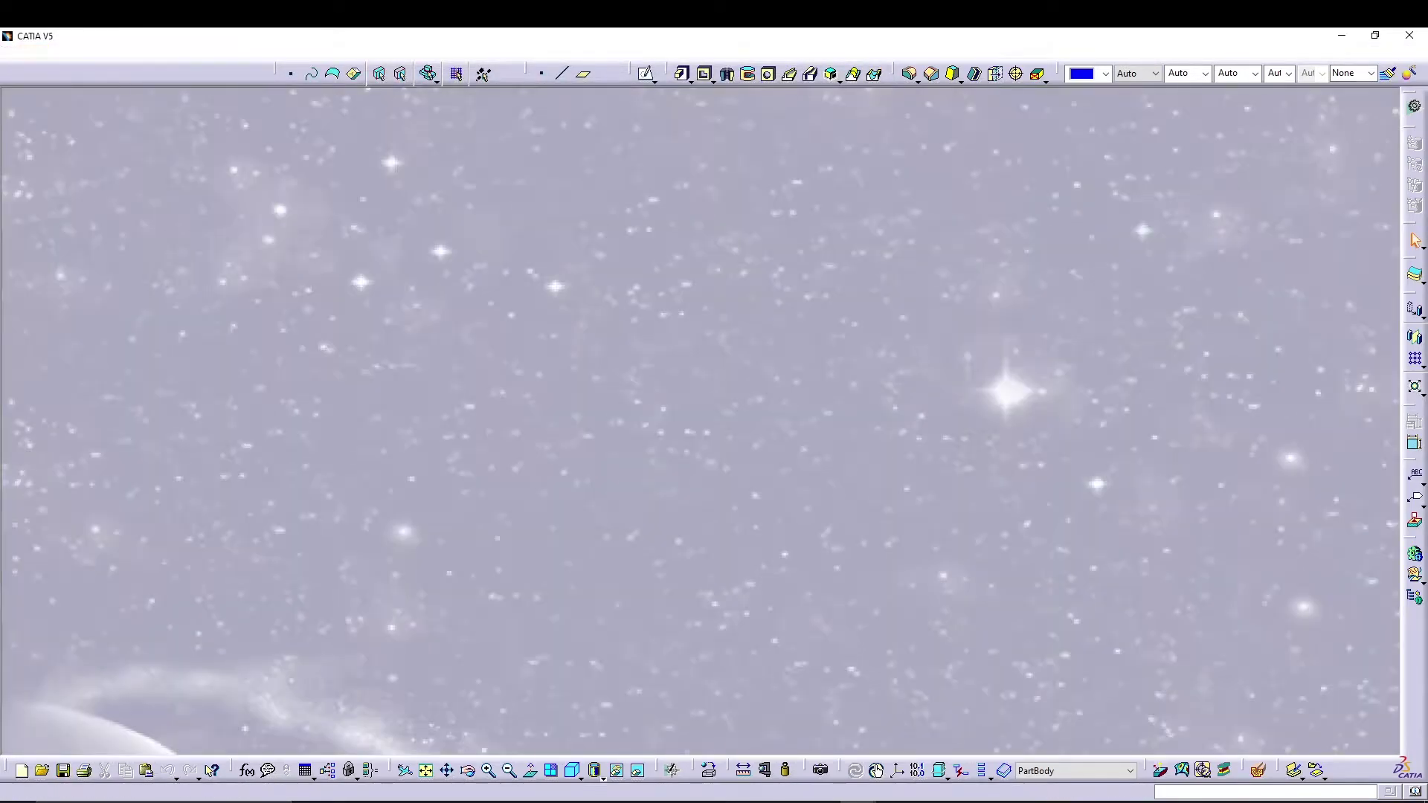
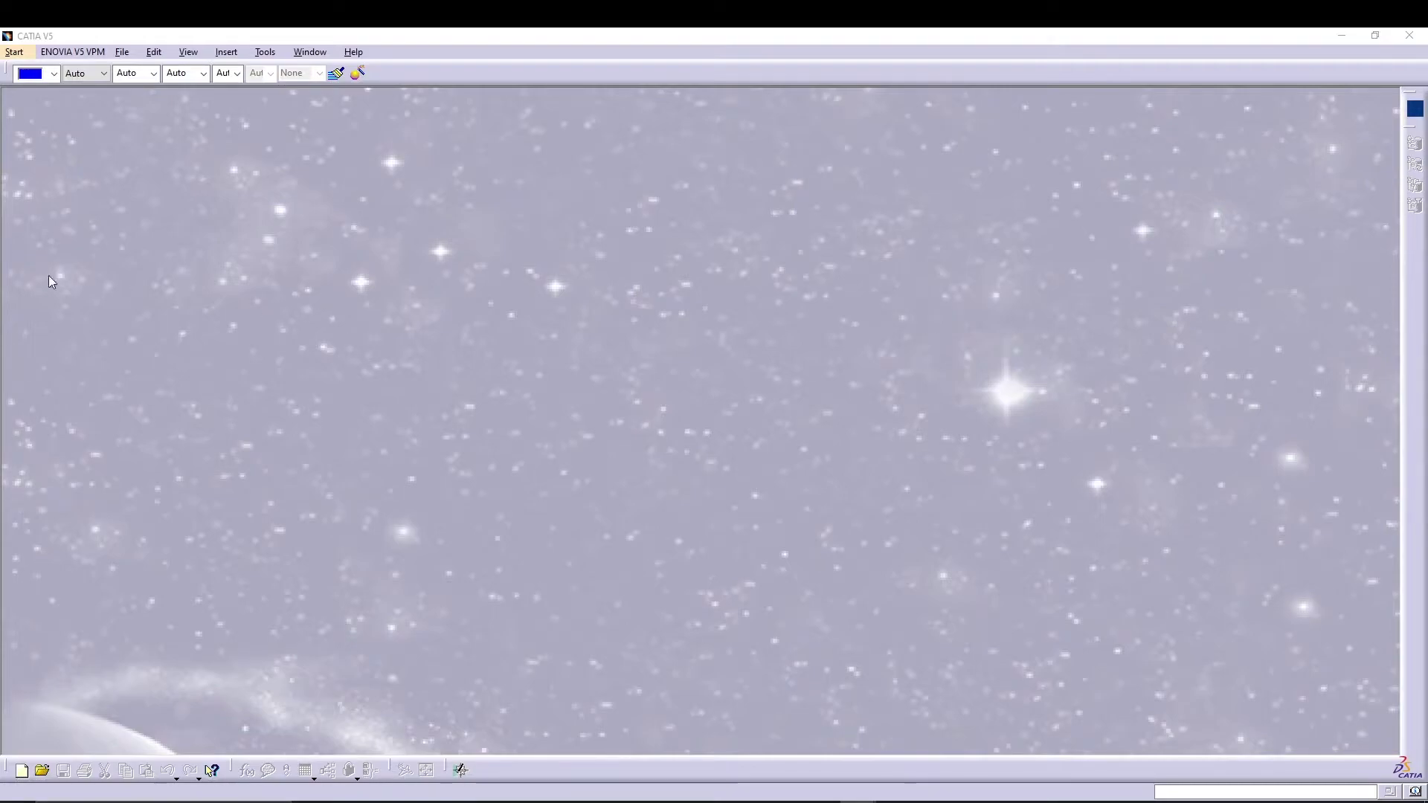
Create a new part document named circlip.
left_click(124, 53)
left_click(139, 69)
scroll(1366, 660, "down", 3)
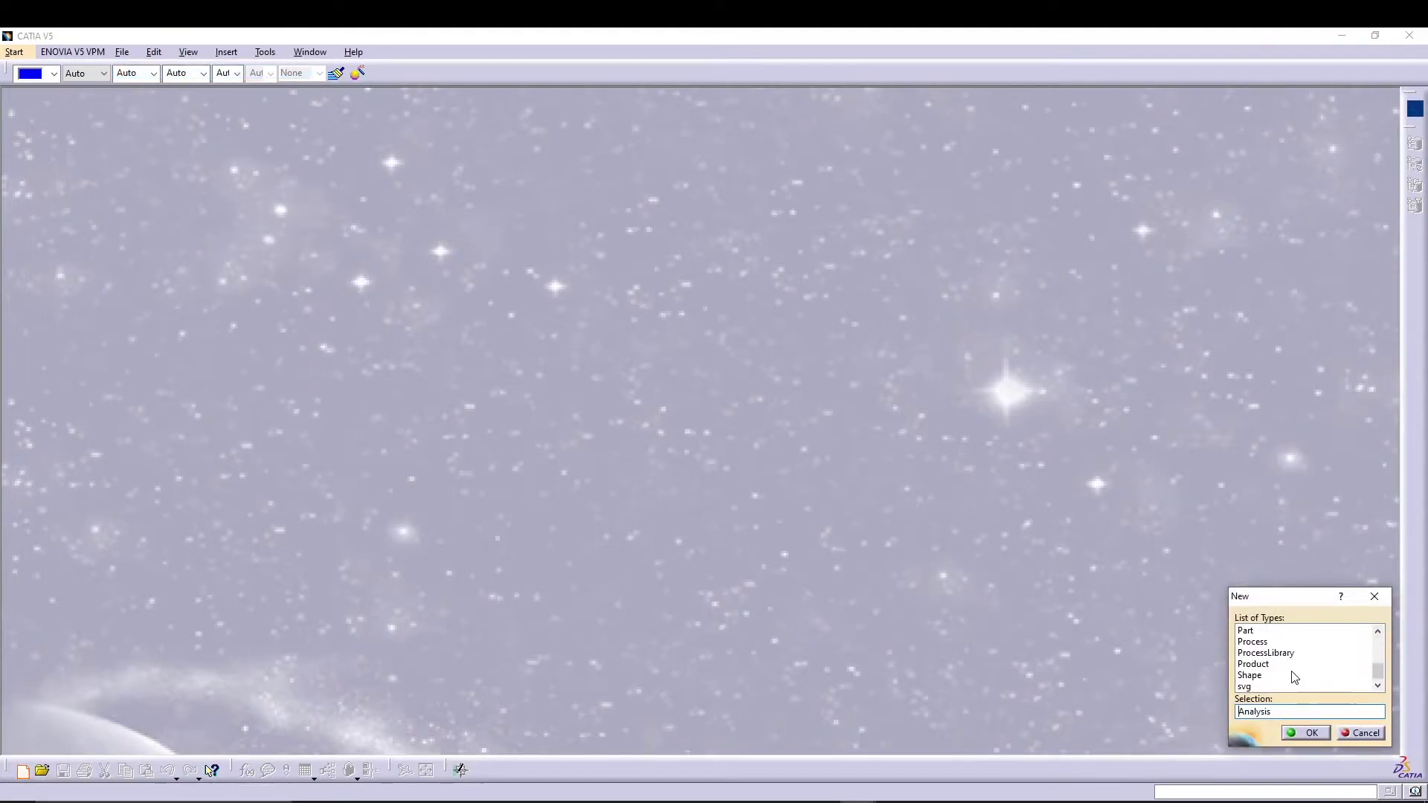
left_click(1262, 631)
left_click(1306, 733)
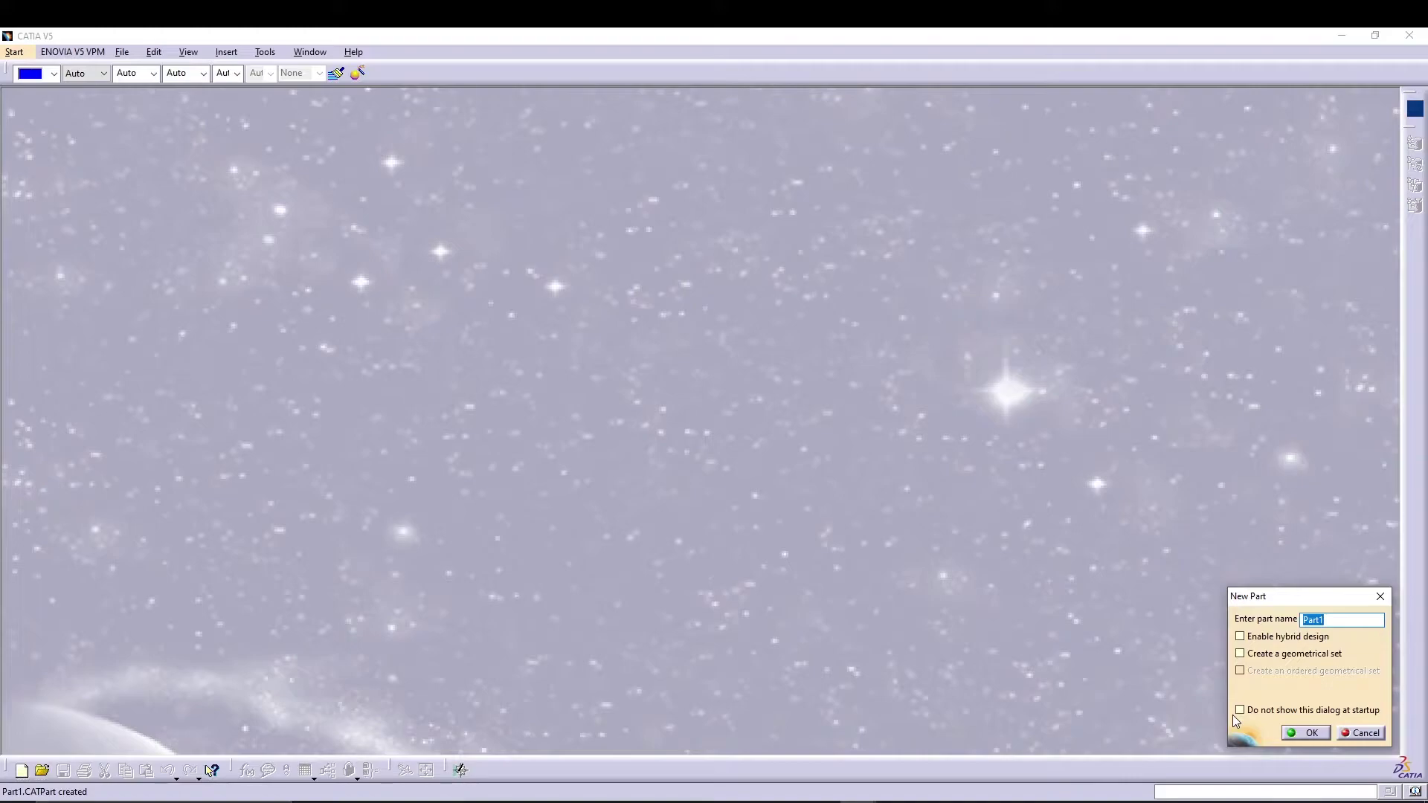
type("circlip")
key("Return")
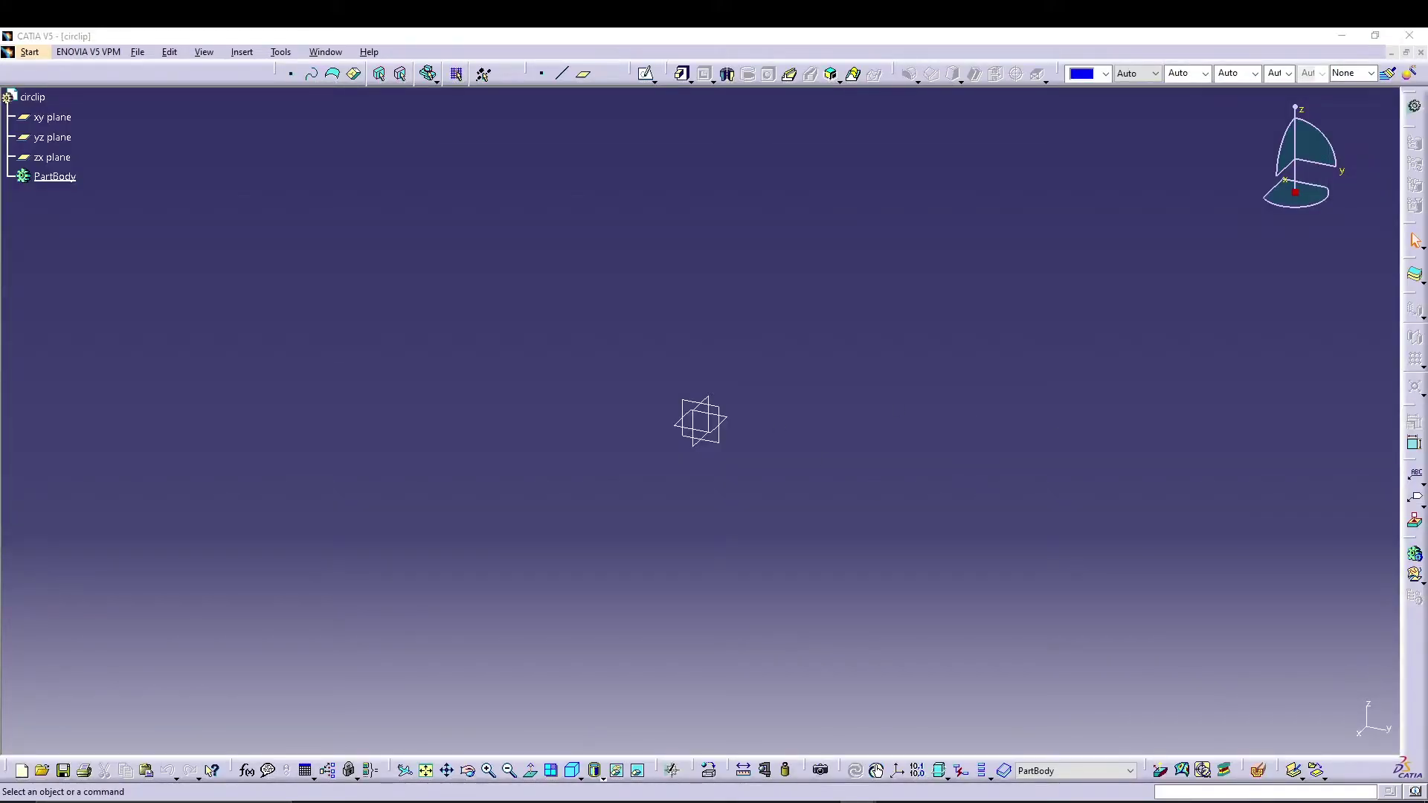
On the yz plane, sketch three concentric circles centred on the origin, with diameters of about 173, 116 and 77 mm.
left_click(63, 140)
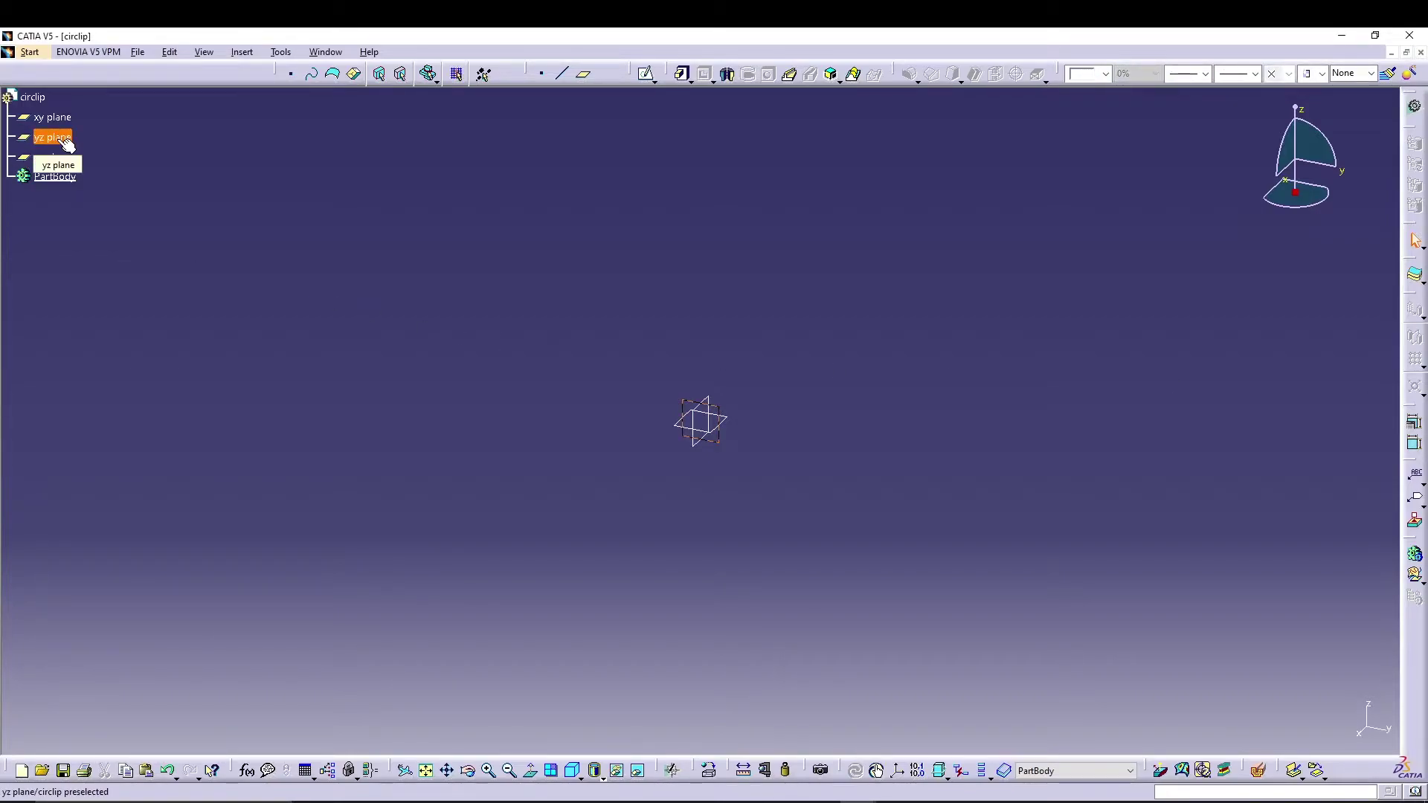
left_click(645, 74)
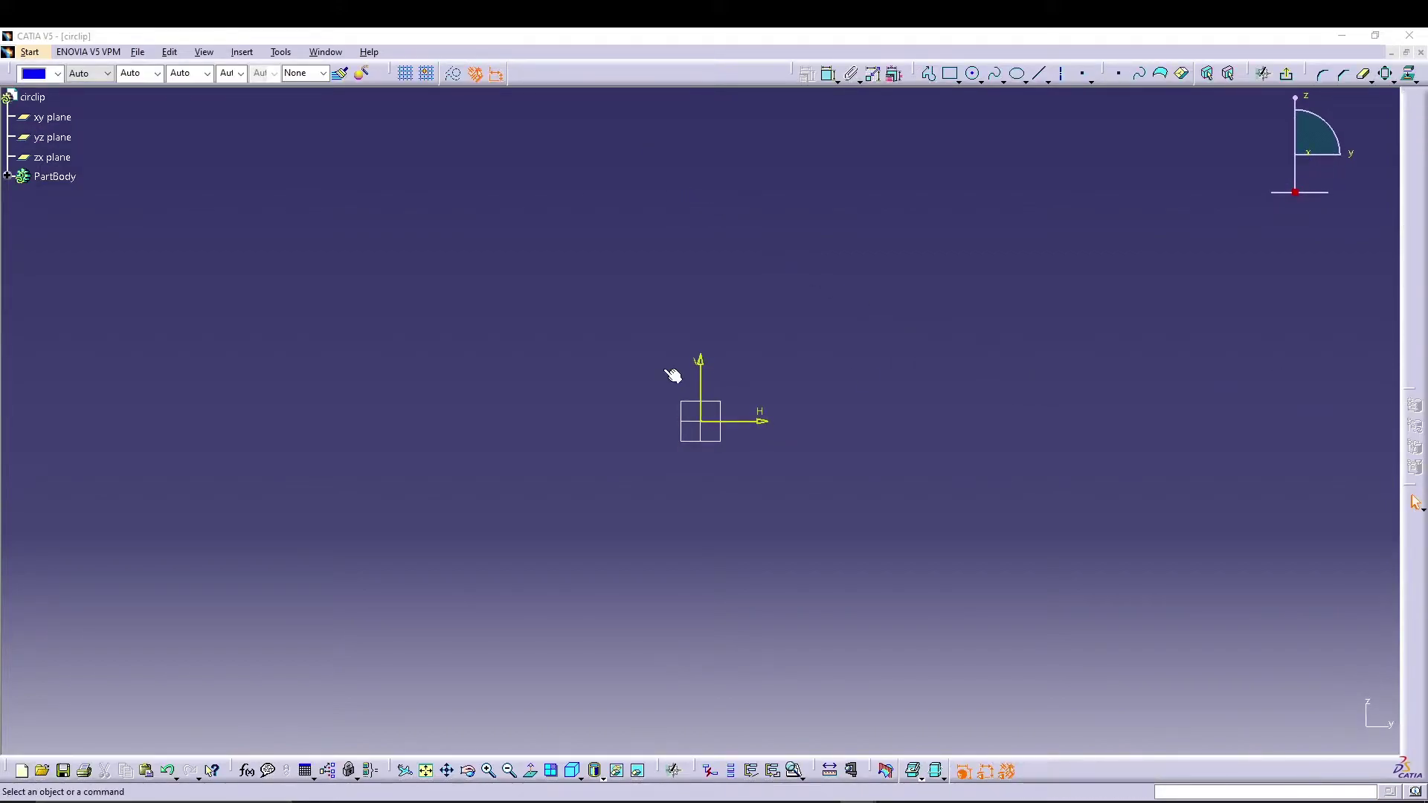
left_click(973, 73)
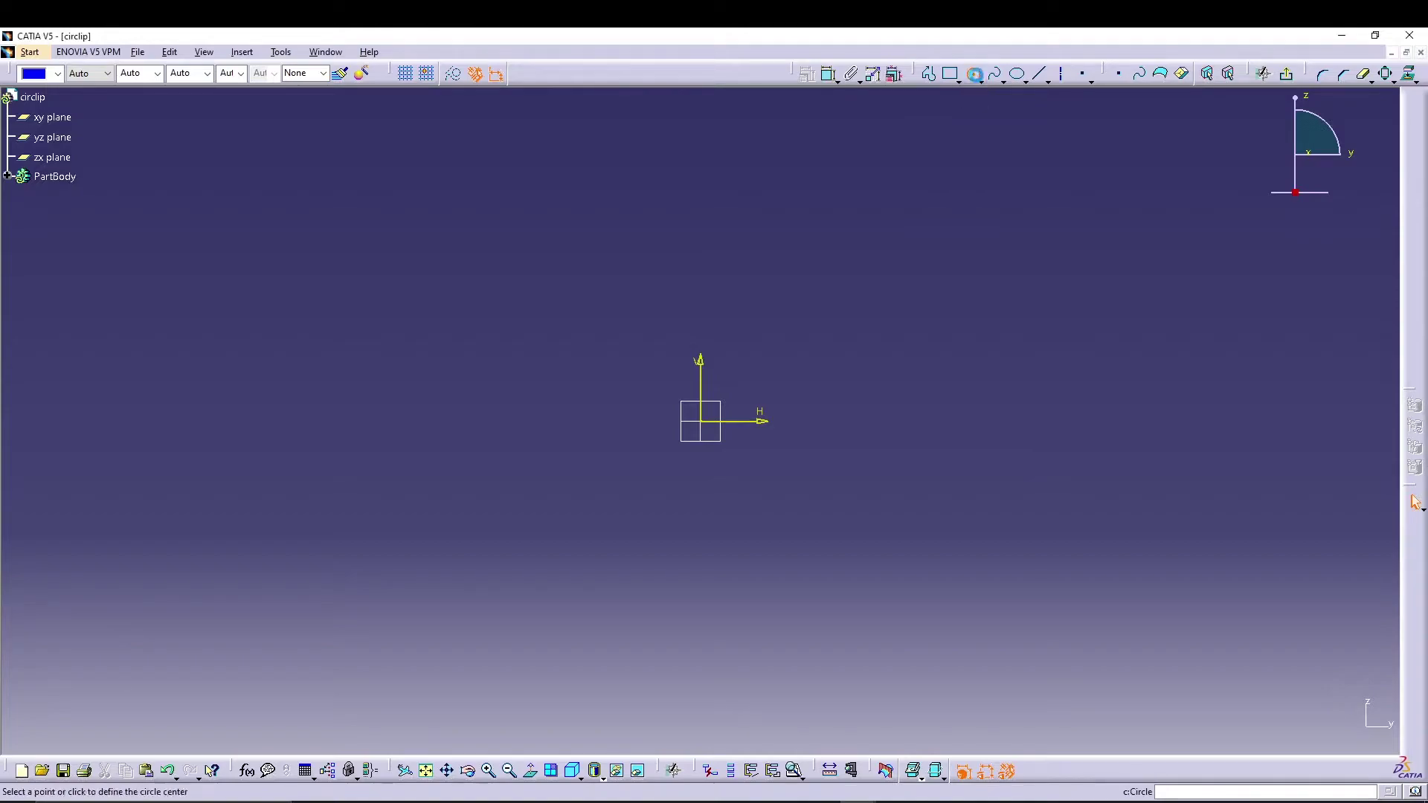
left_click(700, 421)
left_click(852, 234)
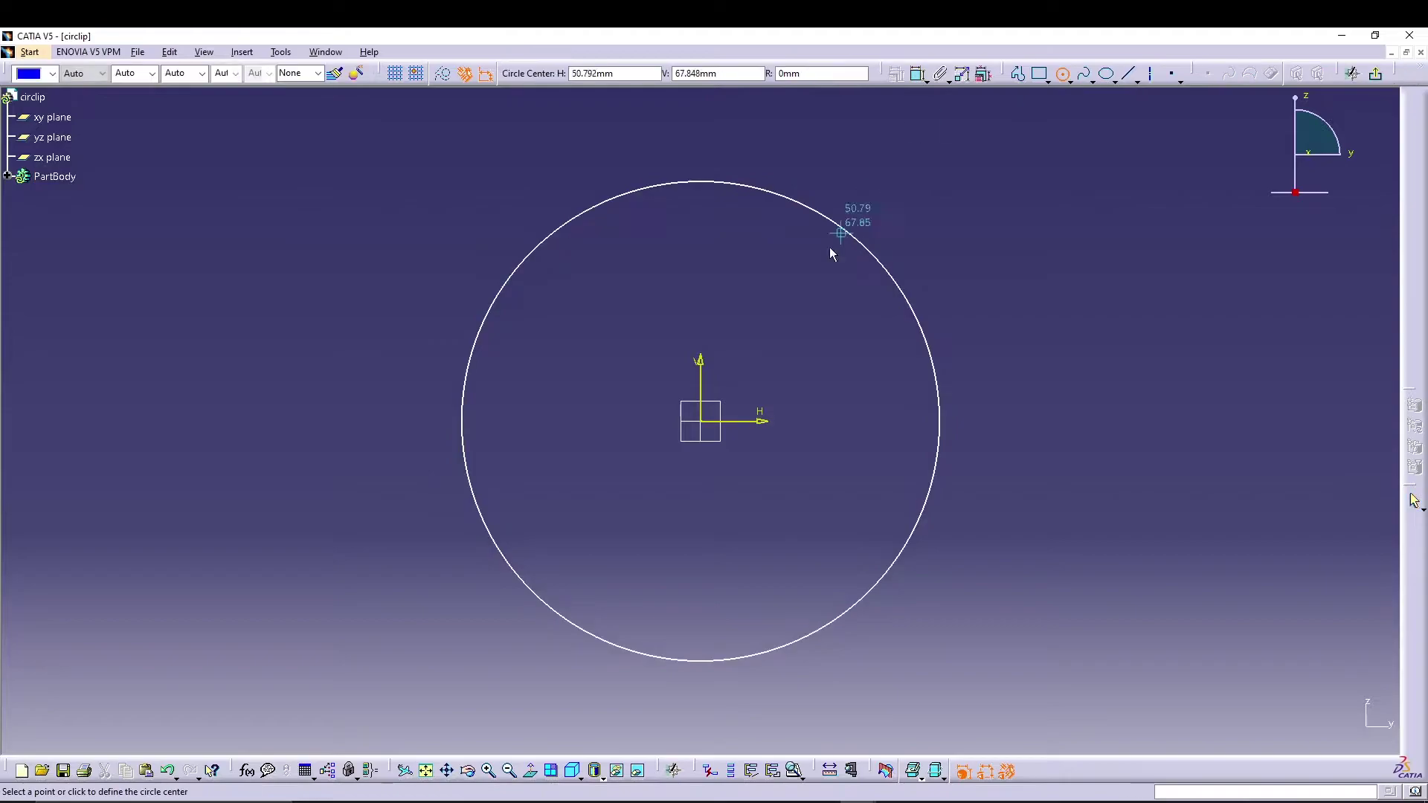
left_click(700, 421)
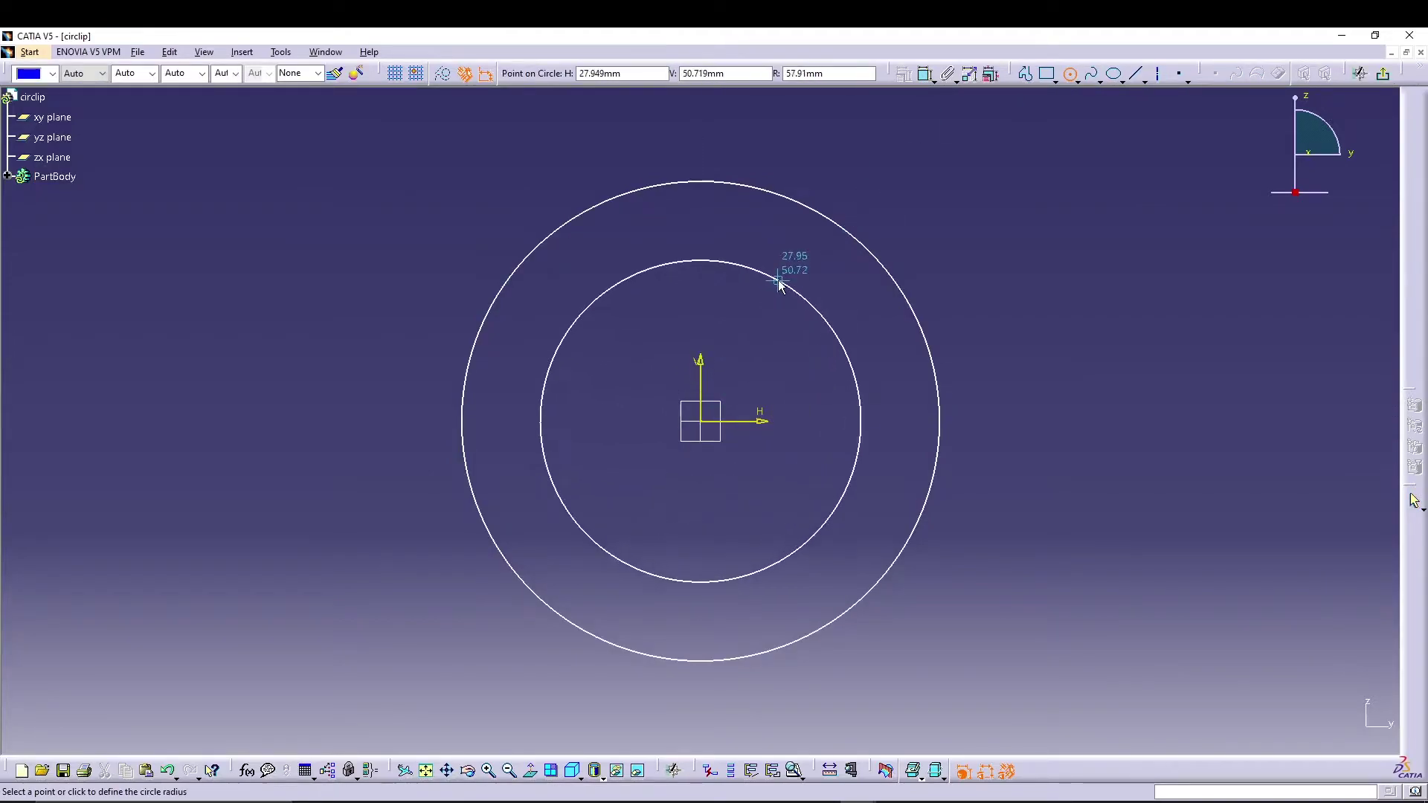
left_click(785, 285)
left_click(972, 72)
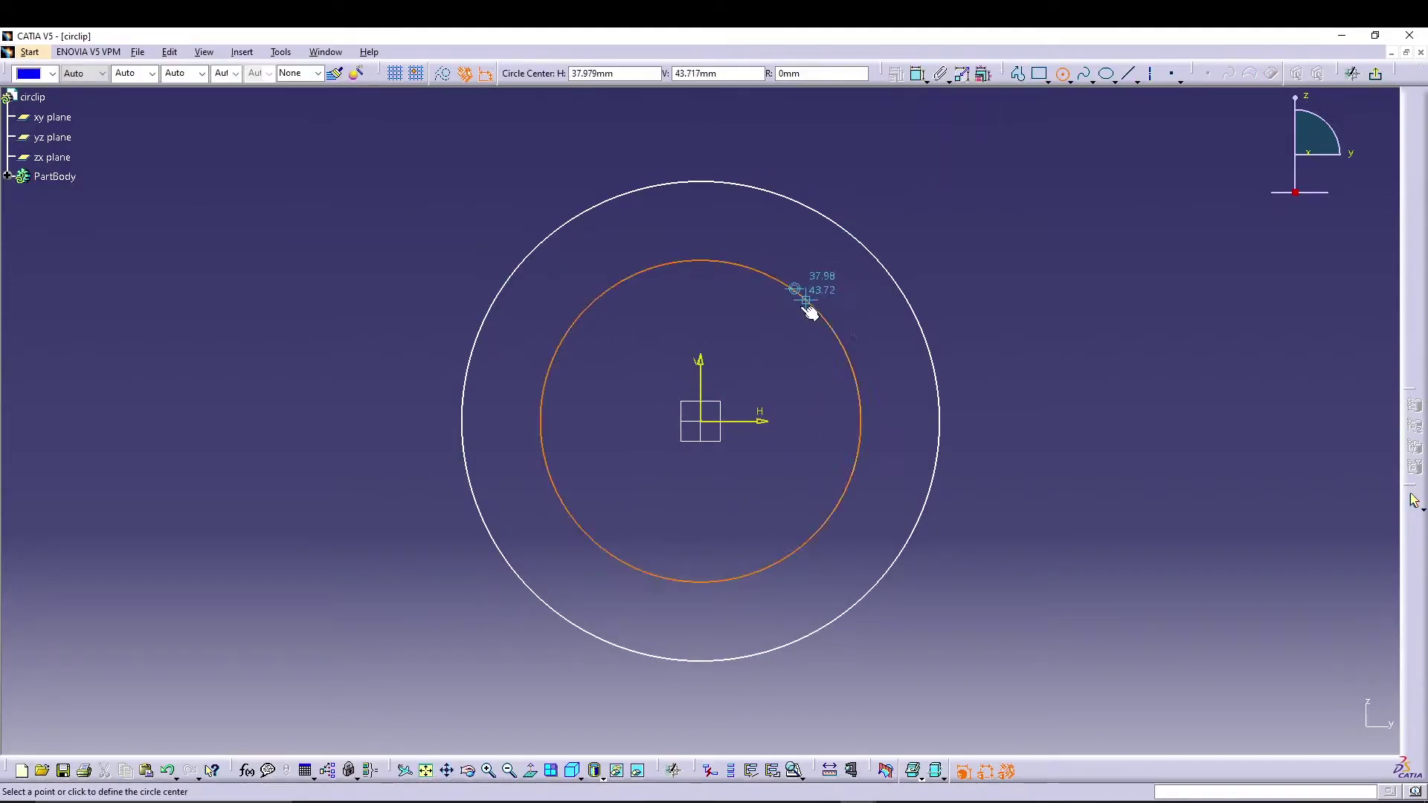
left_click(705, 425)
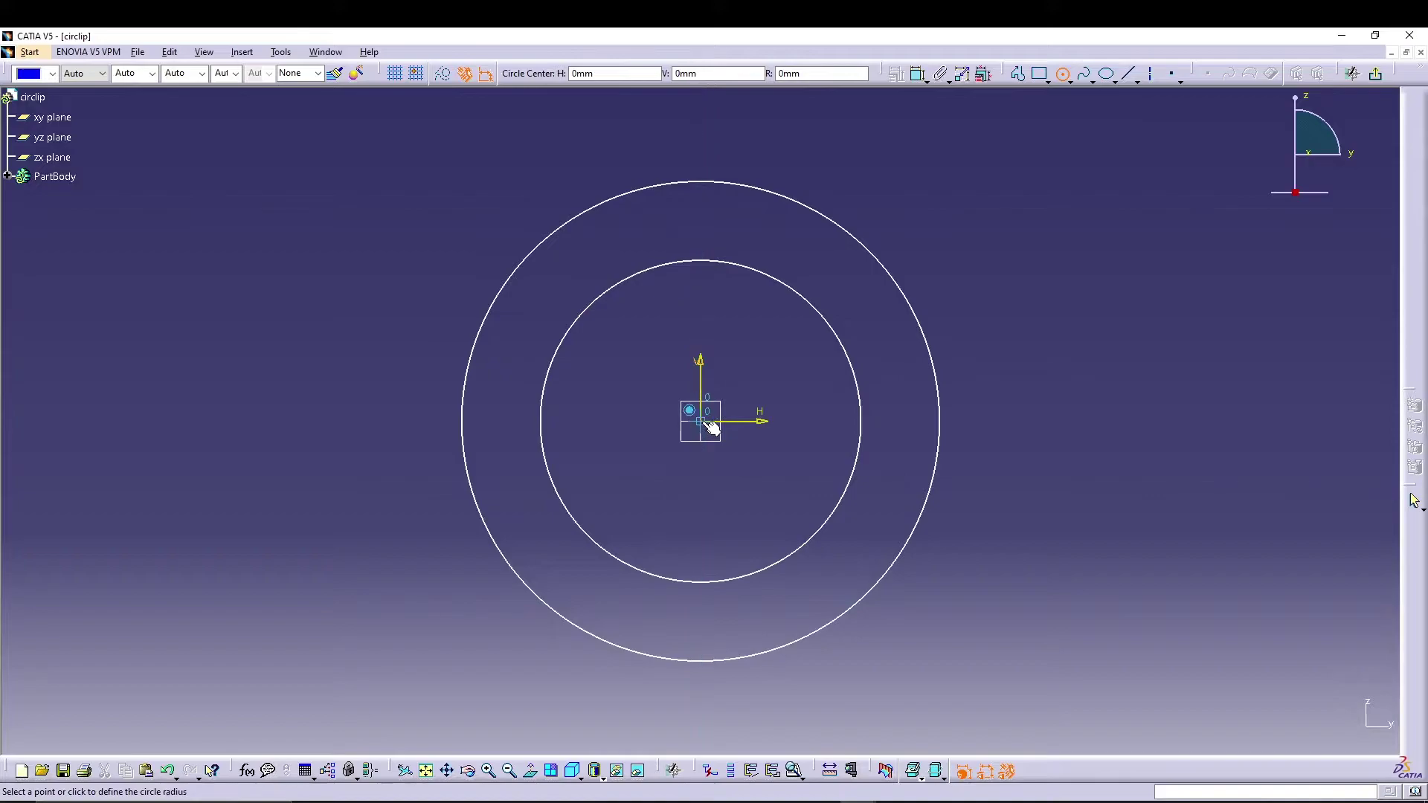
left_click(771, 338)
left_click(1071, 311)
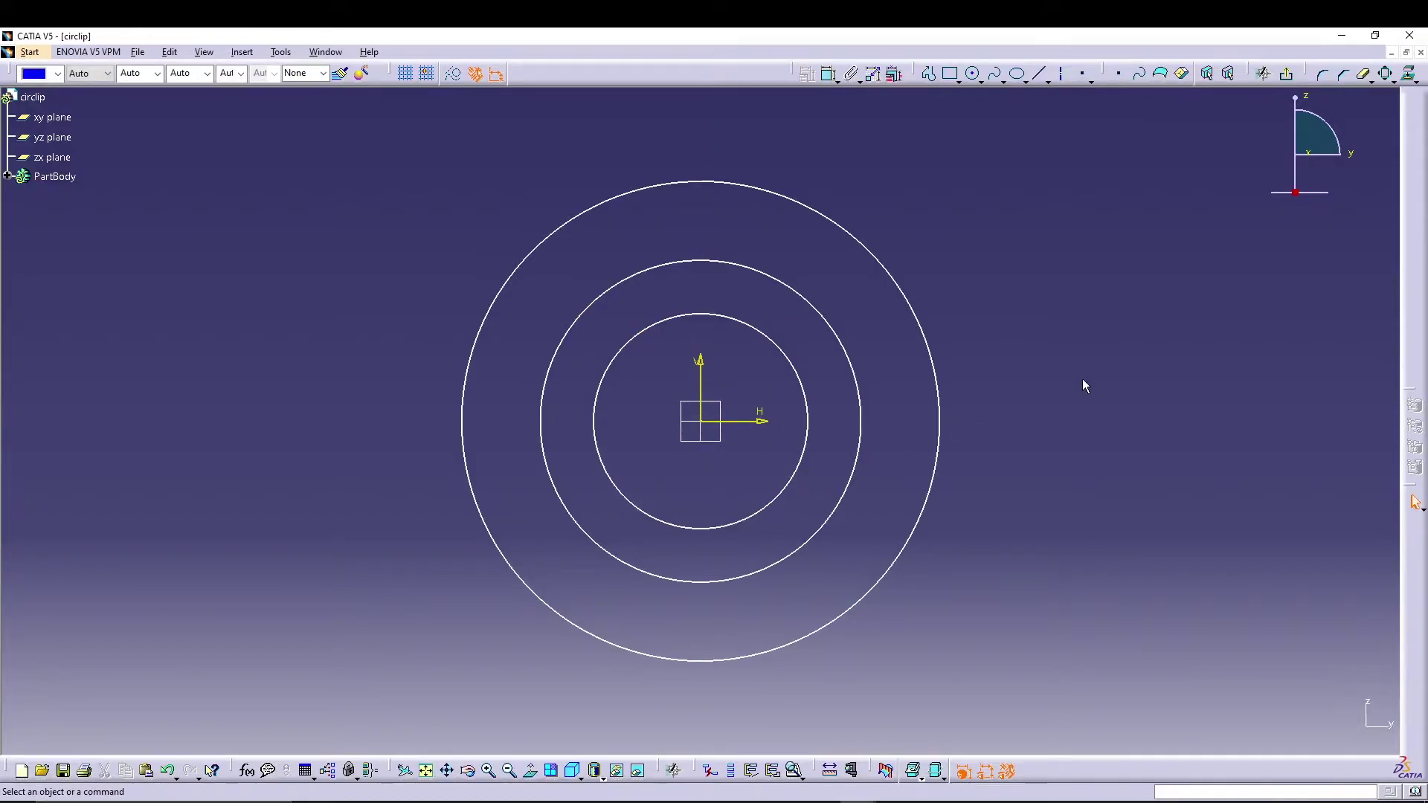
Add diameter dimensions to the outer, middle and inner circles, placing them outside the profile.
left_click(827, 72)
left_click(519, 266)
left_click(464, 257)
left_click(550, 376)
left_click(405, 333)
left_click(599, 450)
left_click(400, 442)
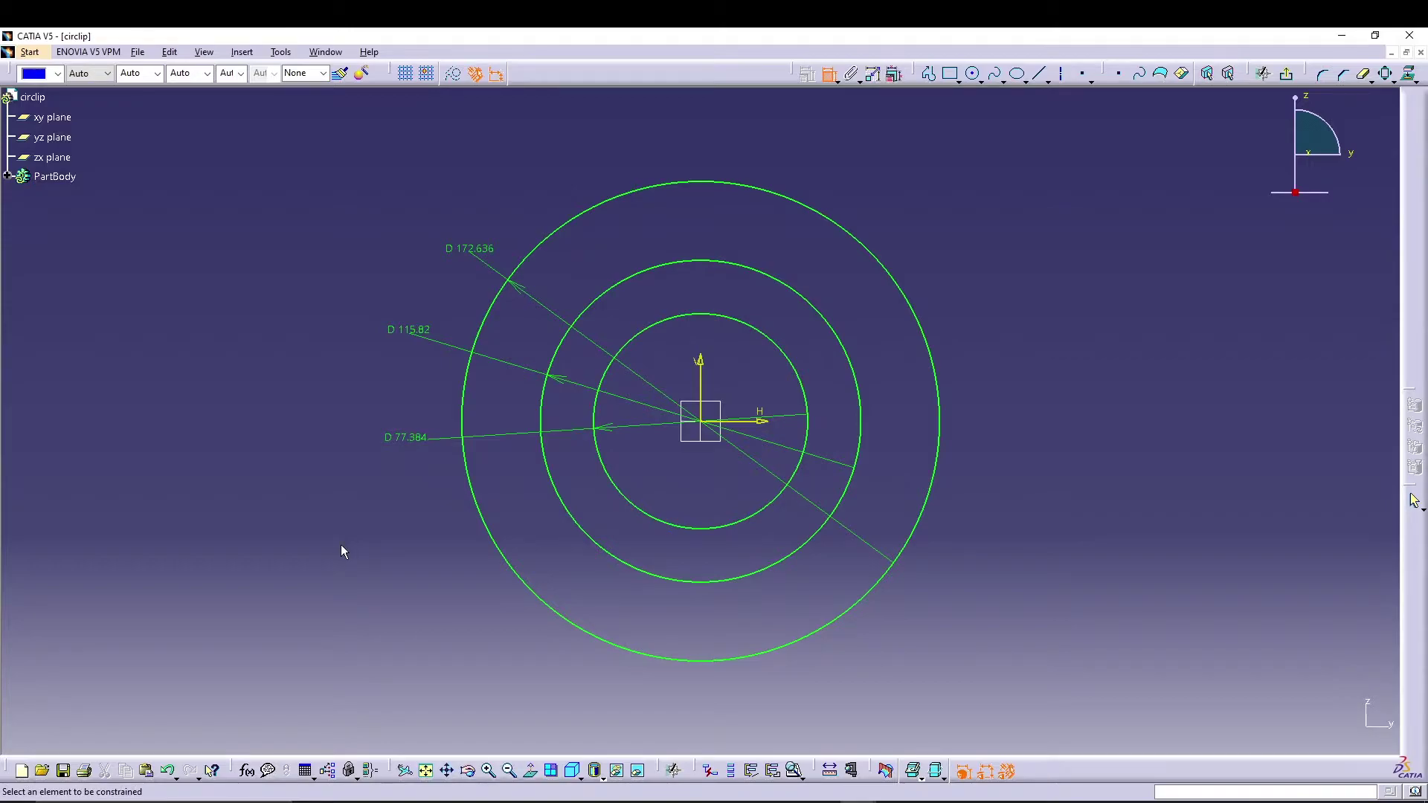
Set the outer circle's diameter to 9.65 mm, the middle circle's to 6.35 mm and the inner circle's to 4.62 mm.
key("Escape")
double_click(474, 250)
type("9.")
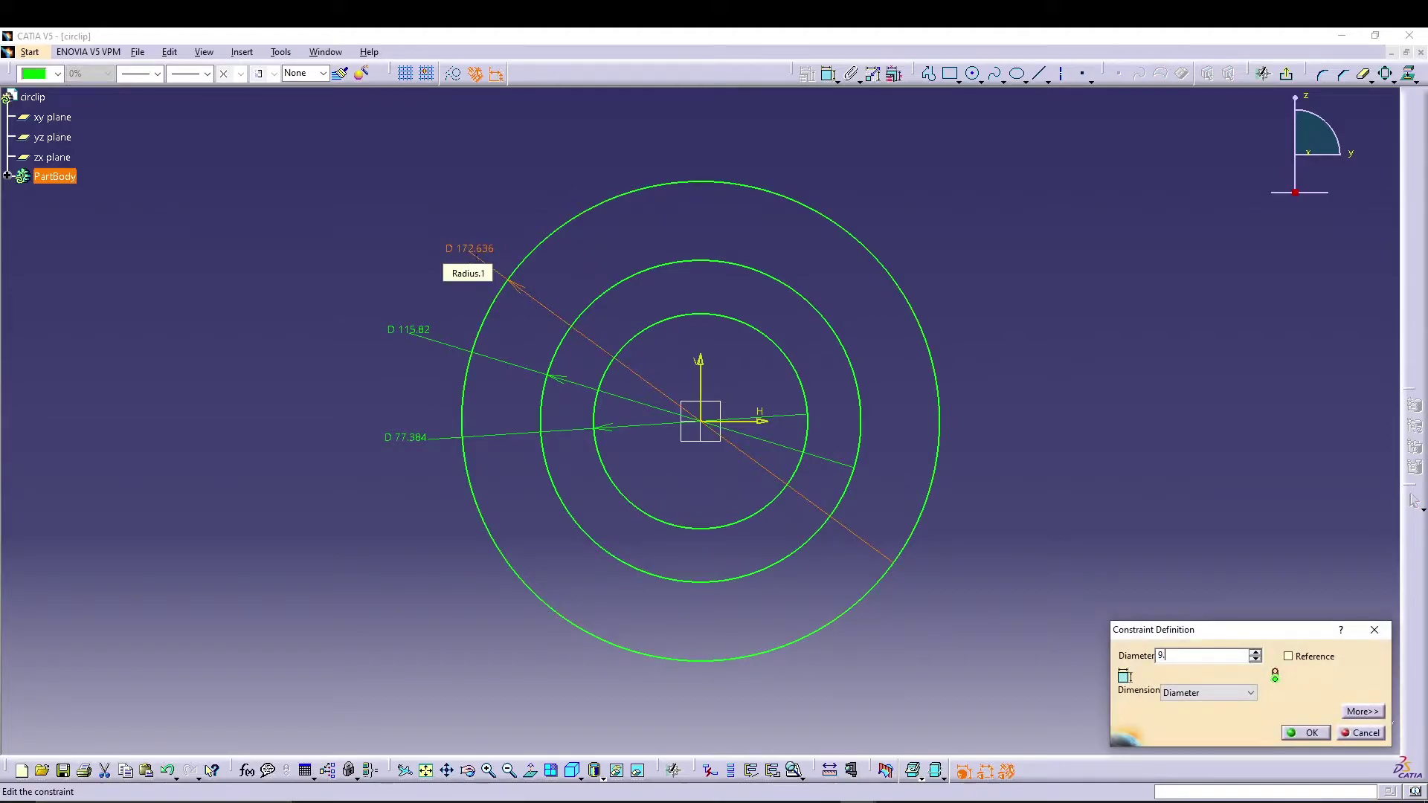
key("Return")
double_click(406, 329)
type("6.")
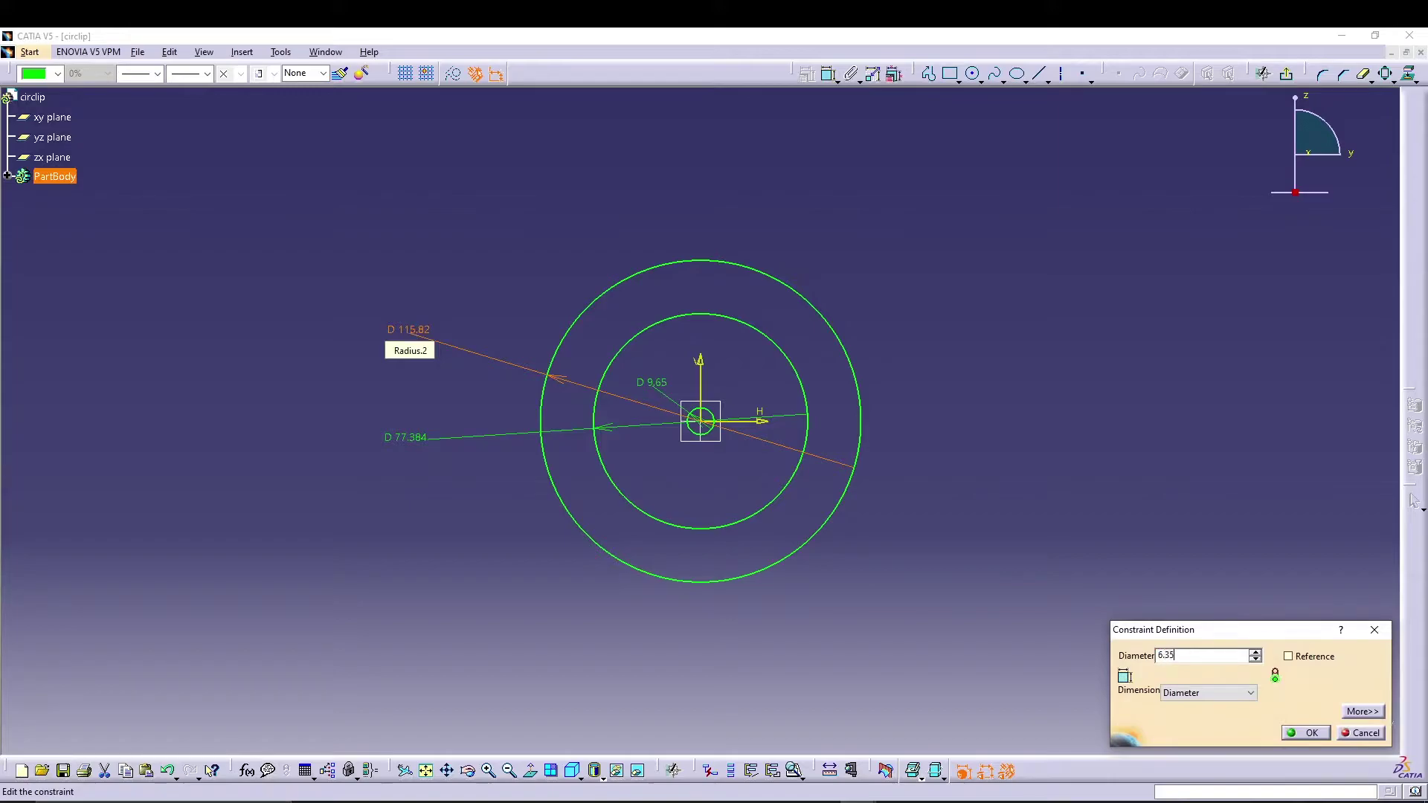
key("Return")
double_click(431, 439)
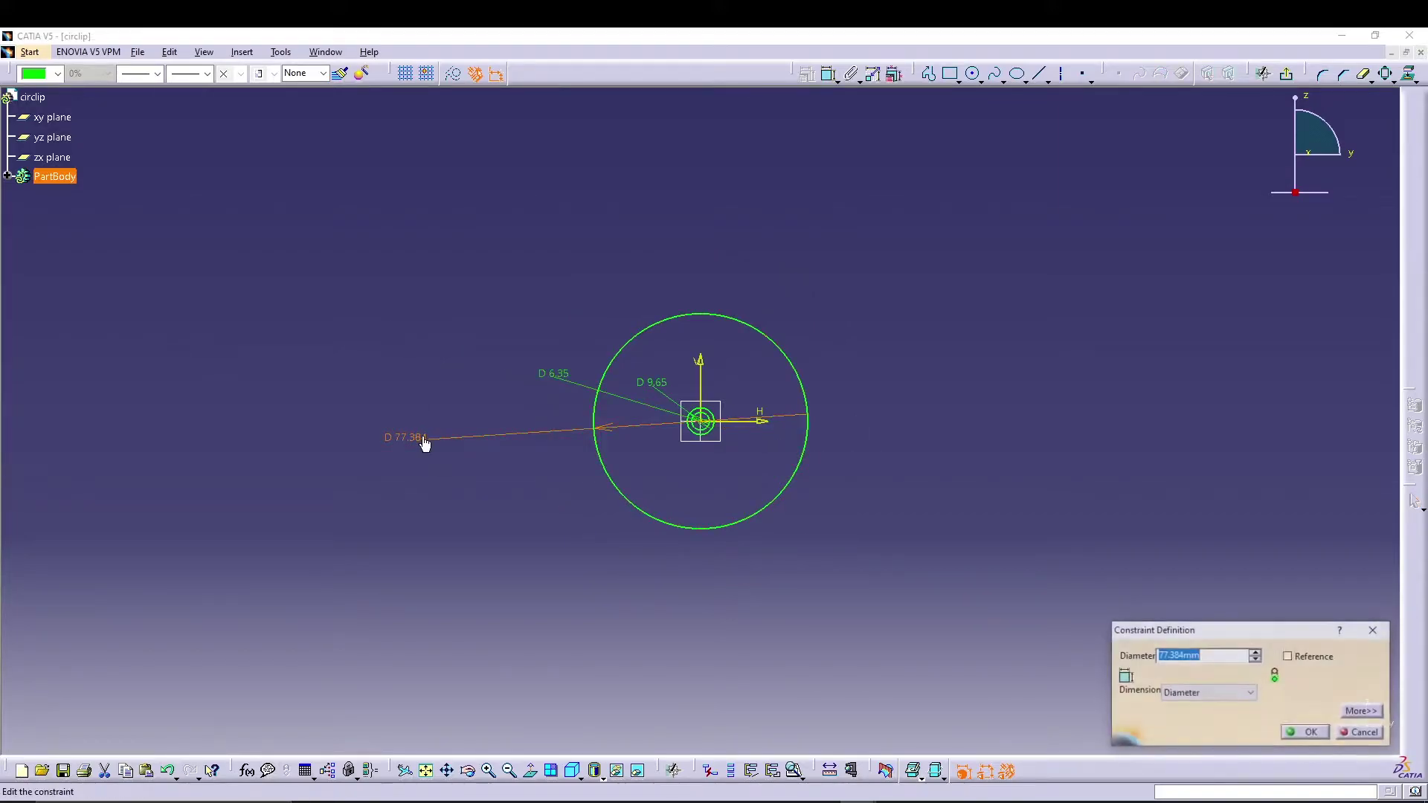
type("4.62")
key("Return")
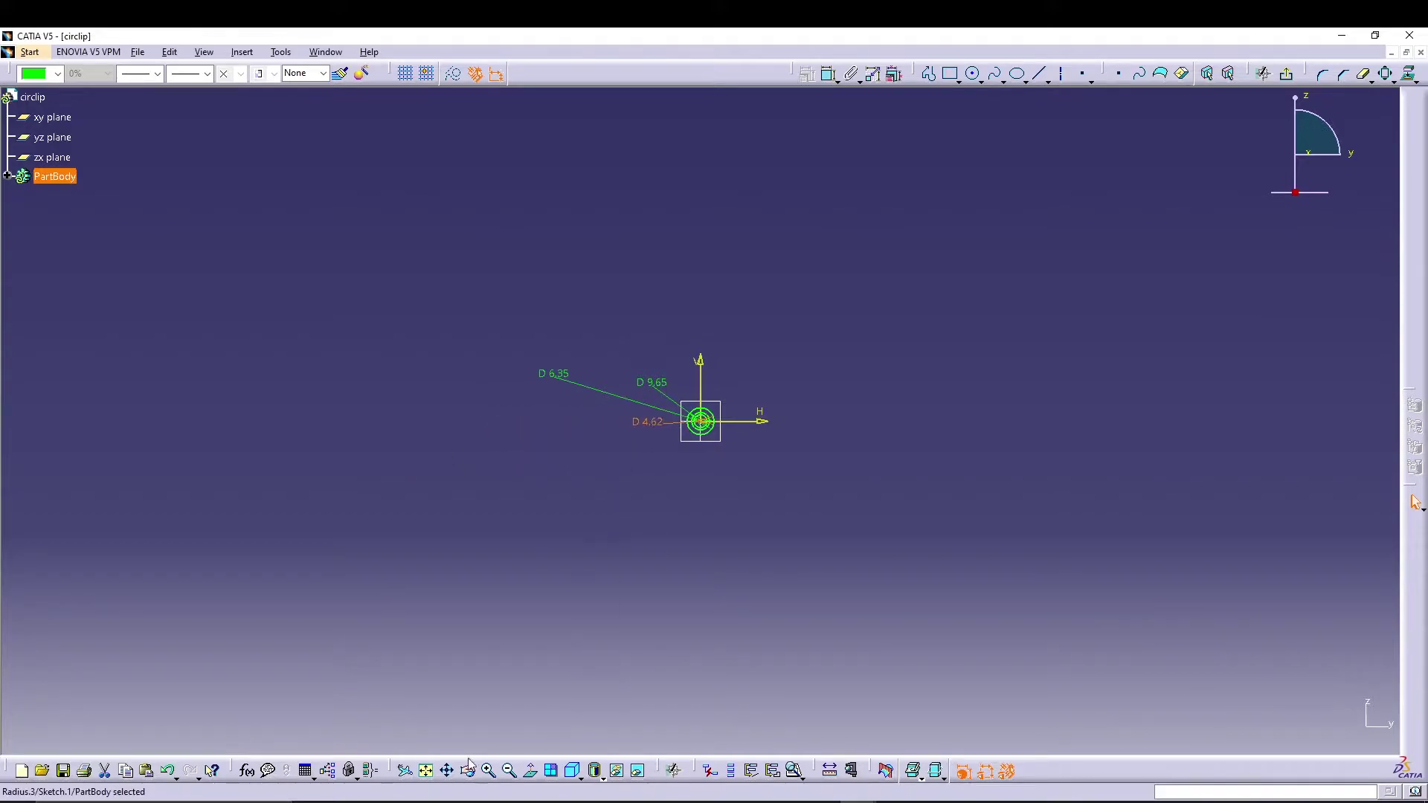
Reposition the three diameter dimension labels closer to the circles.
mouse_move(551, 375)
middle_mouse_down()
mouse_move(595, 414)
mouse_move(558, 383)
middle_mouse_up()
left_click_drag(558, 383, 890, 485)
left_click_drag(826, 386, 912, 452)
left_click_drag(814, 505, 892, 507)
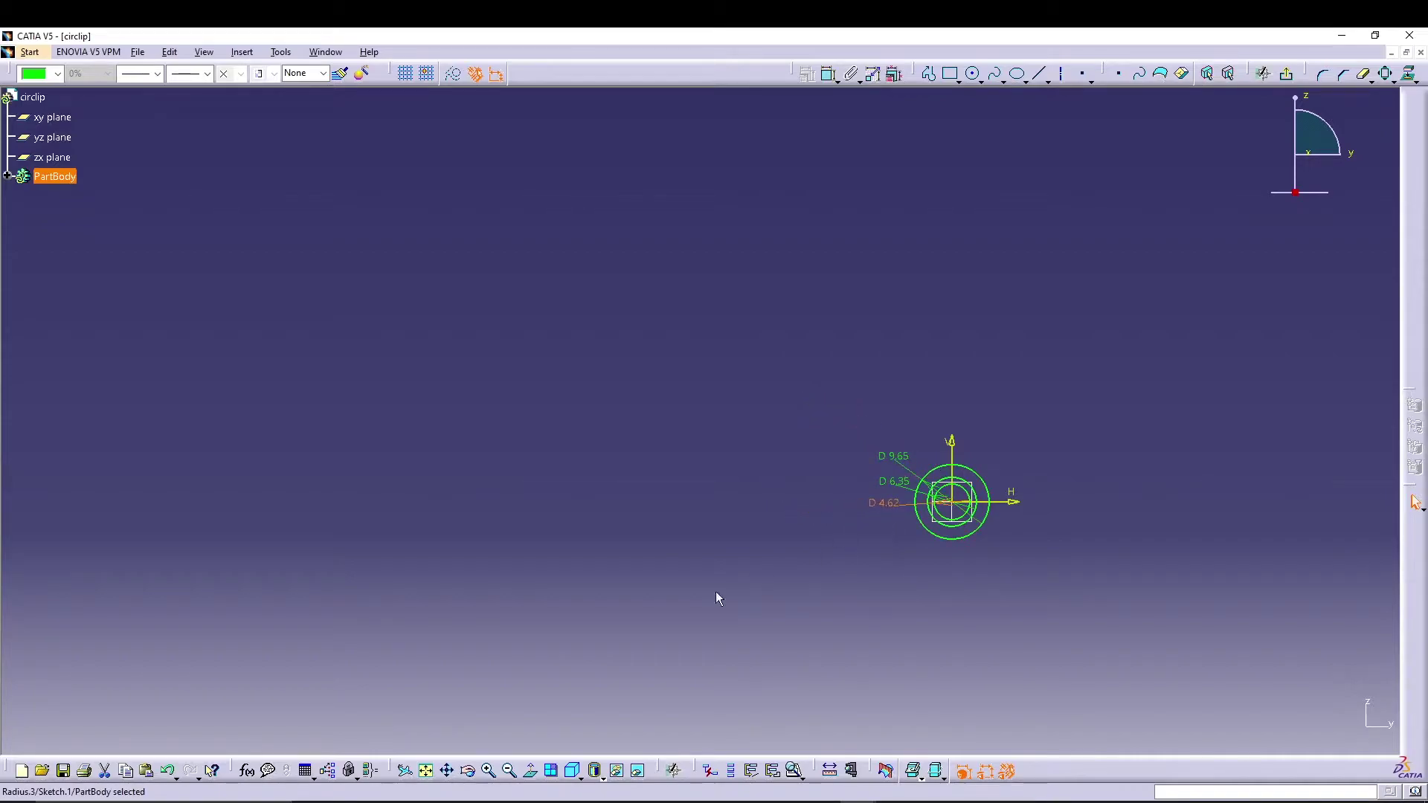
left_click(429, 771)
mouse_move(495, 546)
middle_mouse_down()
mouse_move(461, 387)
mouse_move(405, 405)
mouse_move(281, 344)
middle_mouse_up()
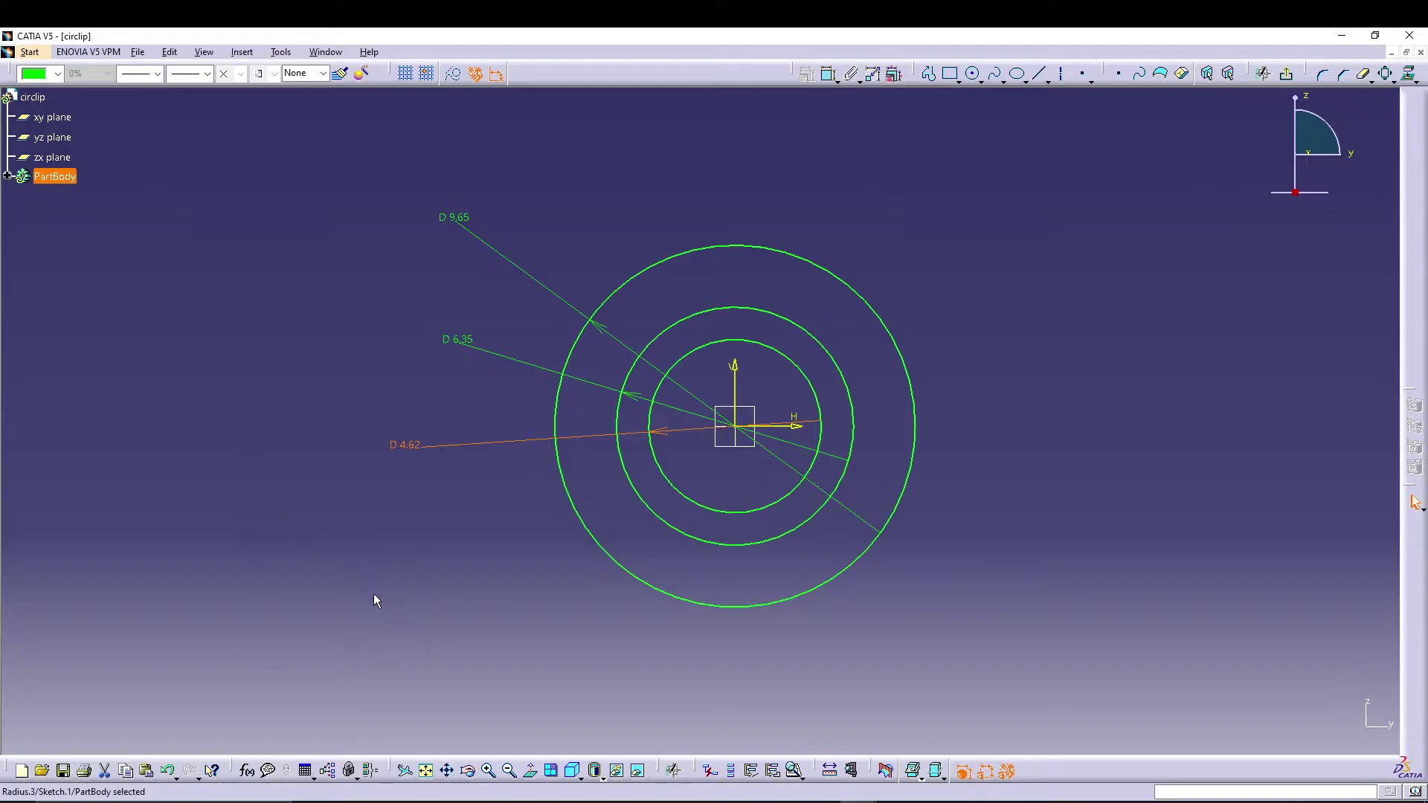
Draw a short radial line from the middle circle to the inner circle, just left of the upper vertical axis.
left_click(930, 76)
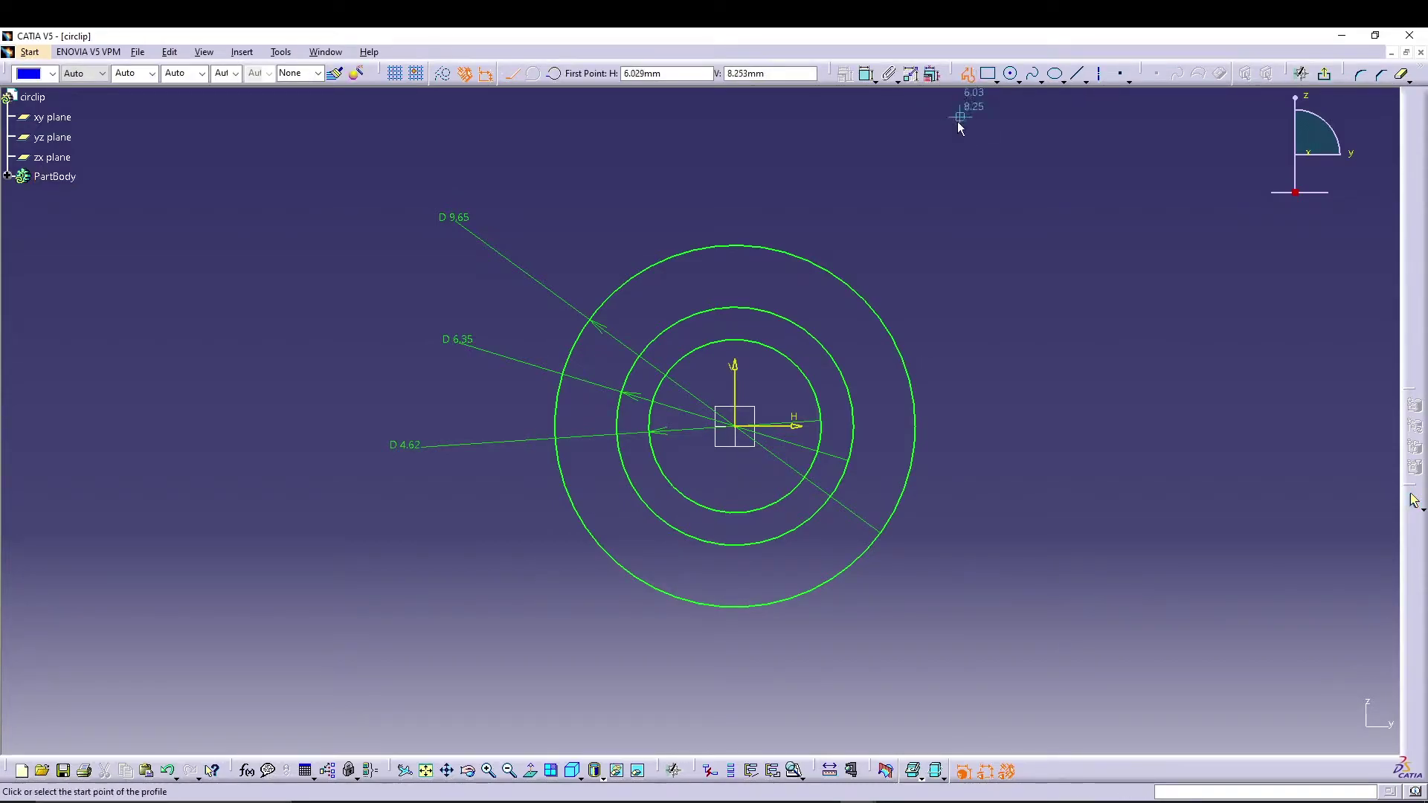
left_click(1076, 72)
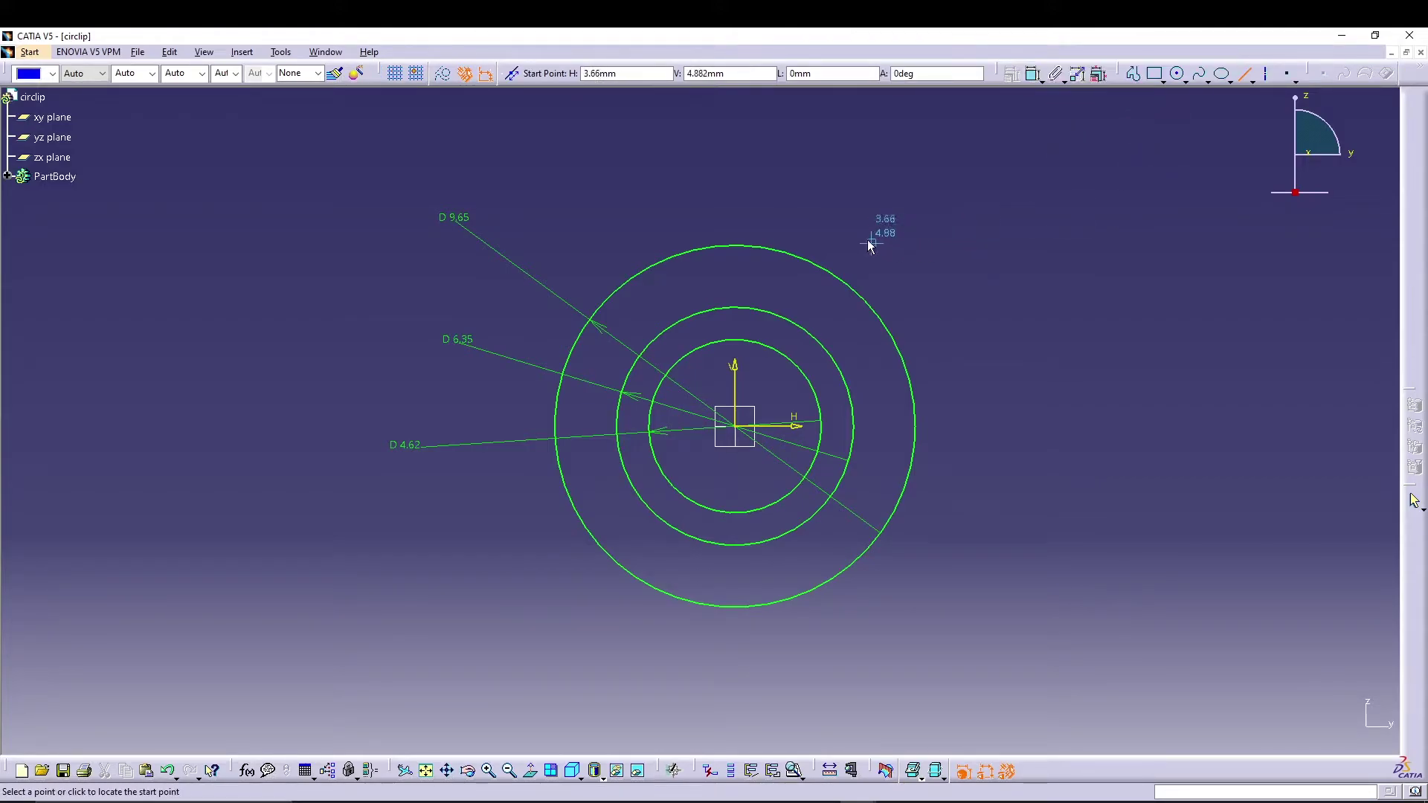
left_click(705, 313)
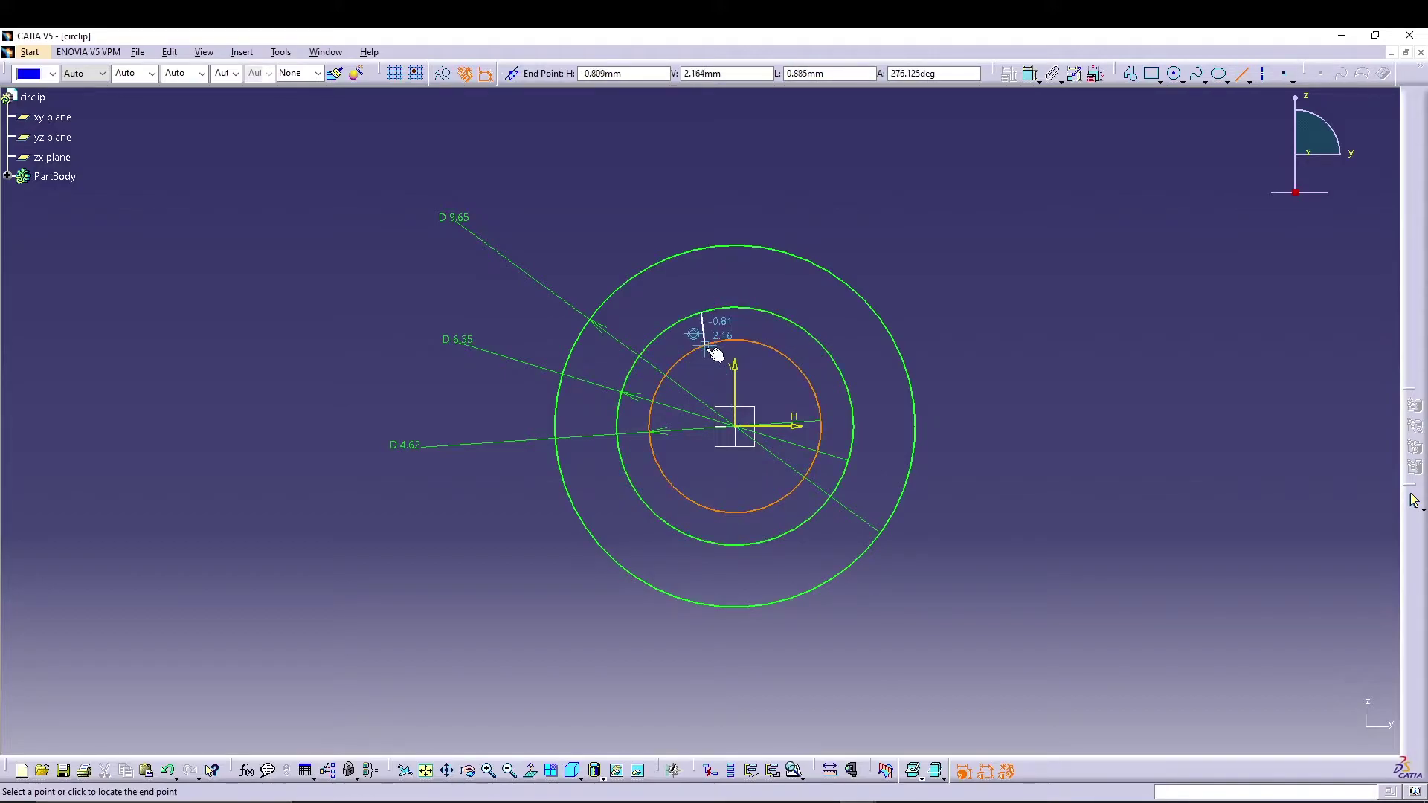
left_click(715, 340)
left_click(1037, 329)
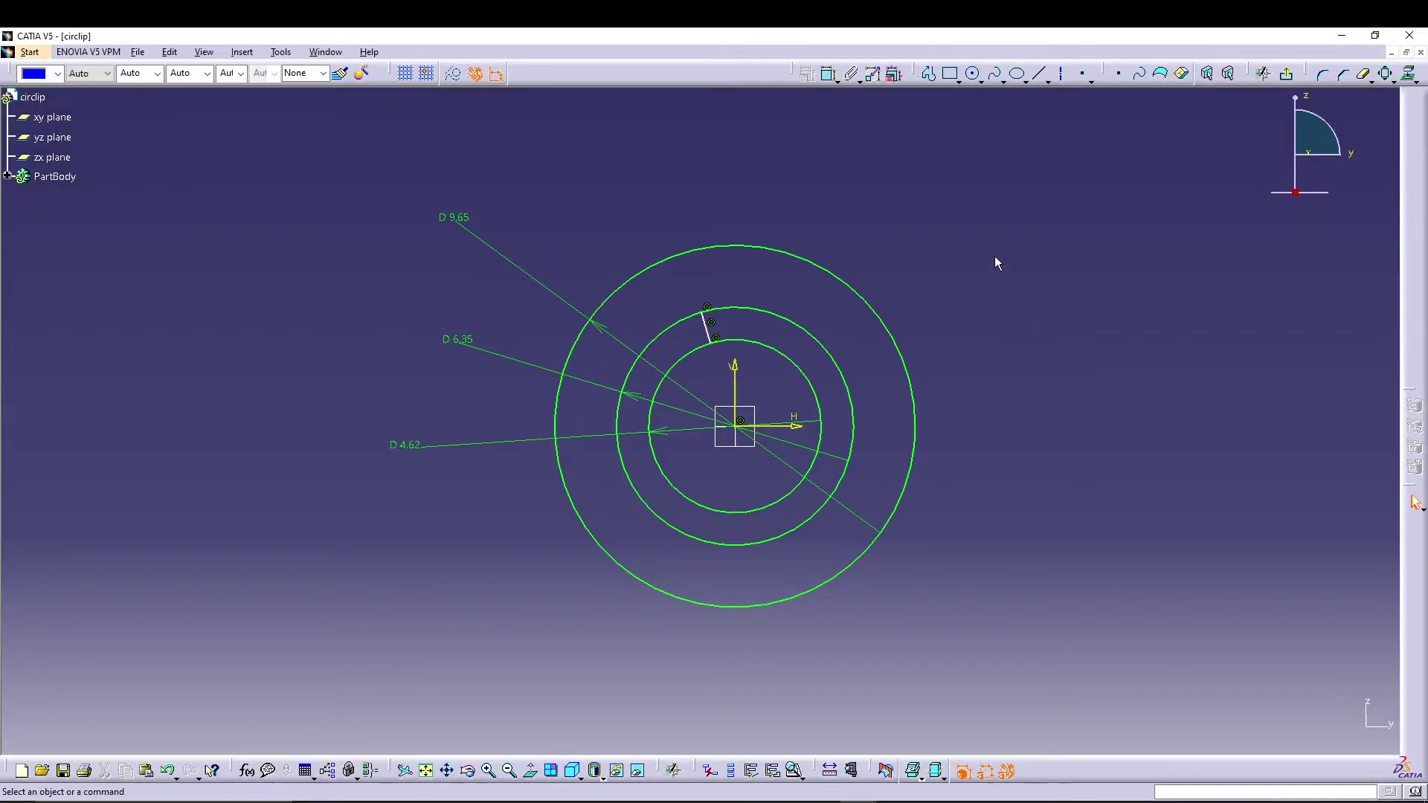
Mirror the short radial line about the sketch's vertical axis.
left_click(712, 322)
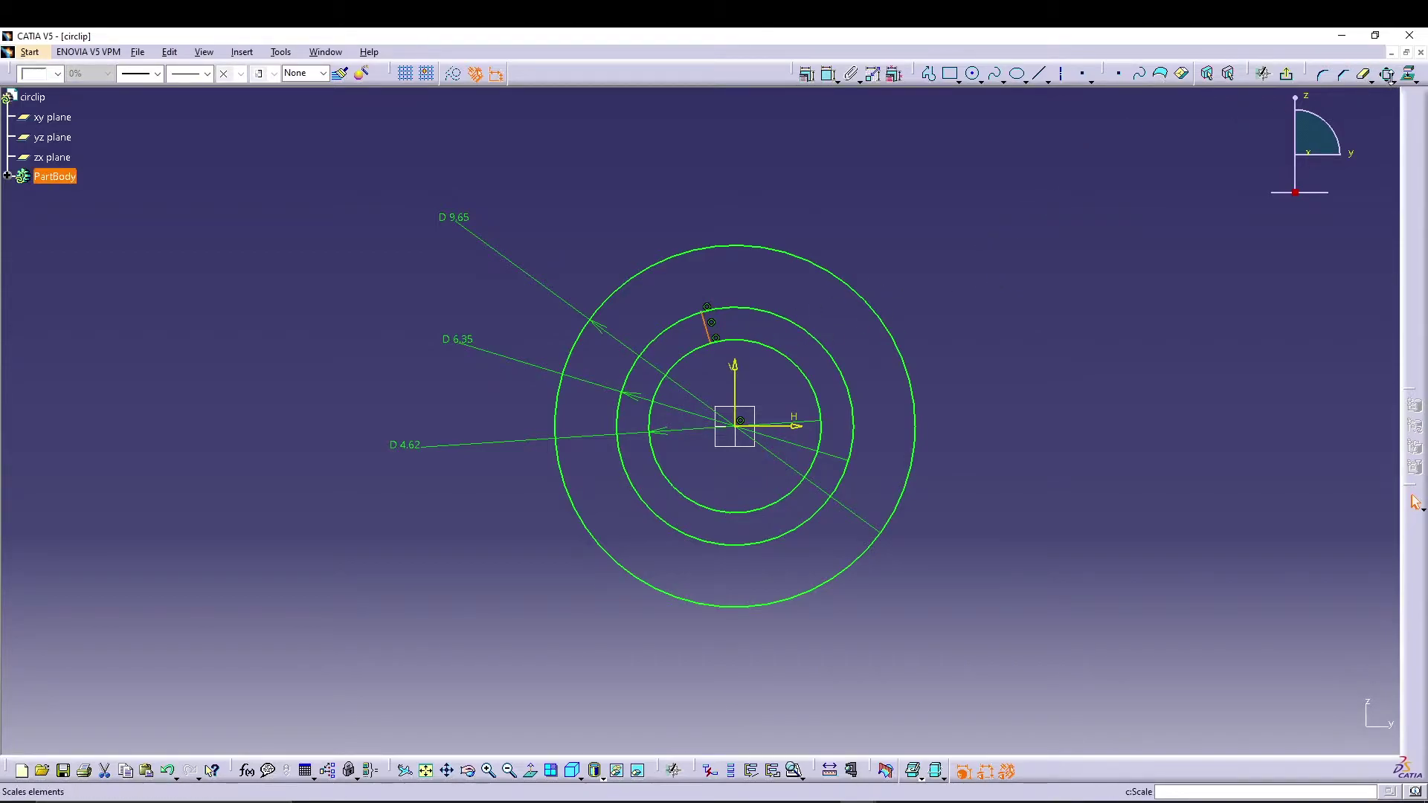
left_click(1412, 77)
left_click(1404, 102)
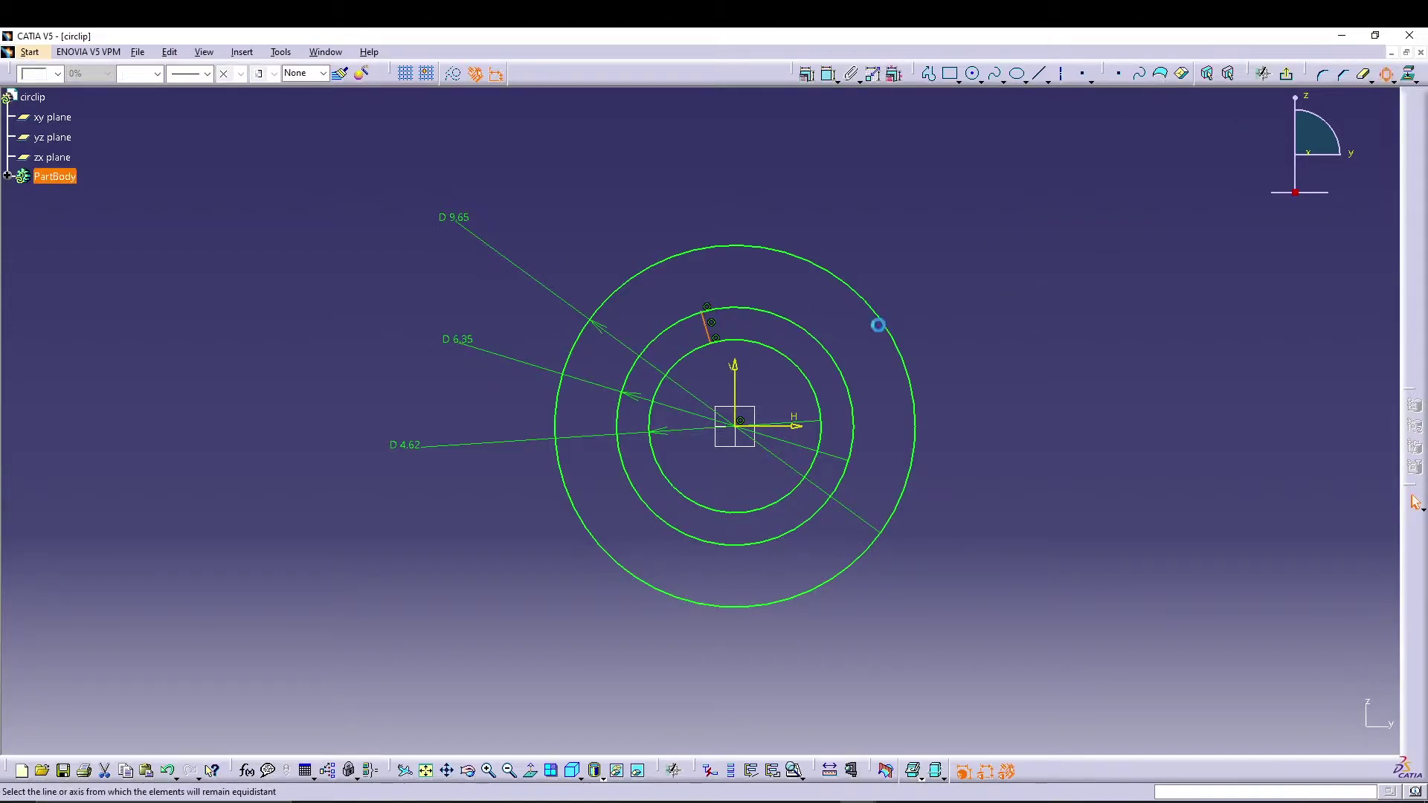
left_click(735, 376)
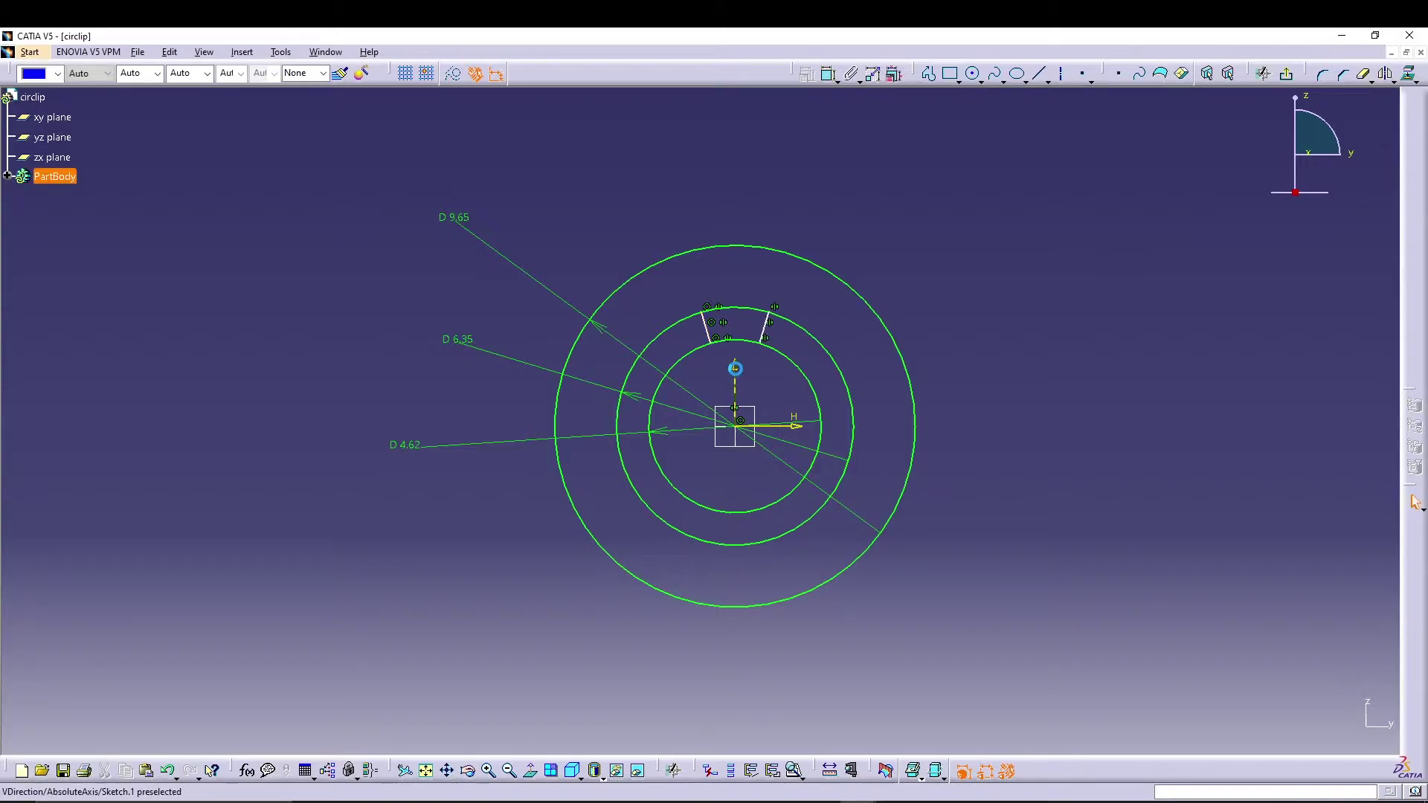
left_click(827, 73)
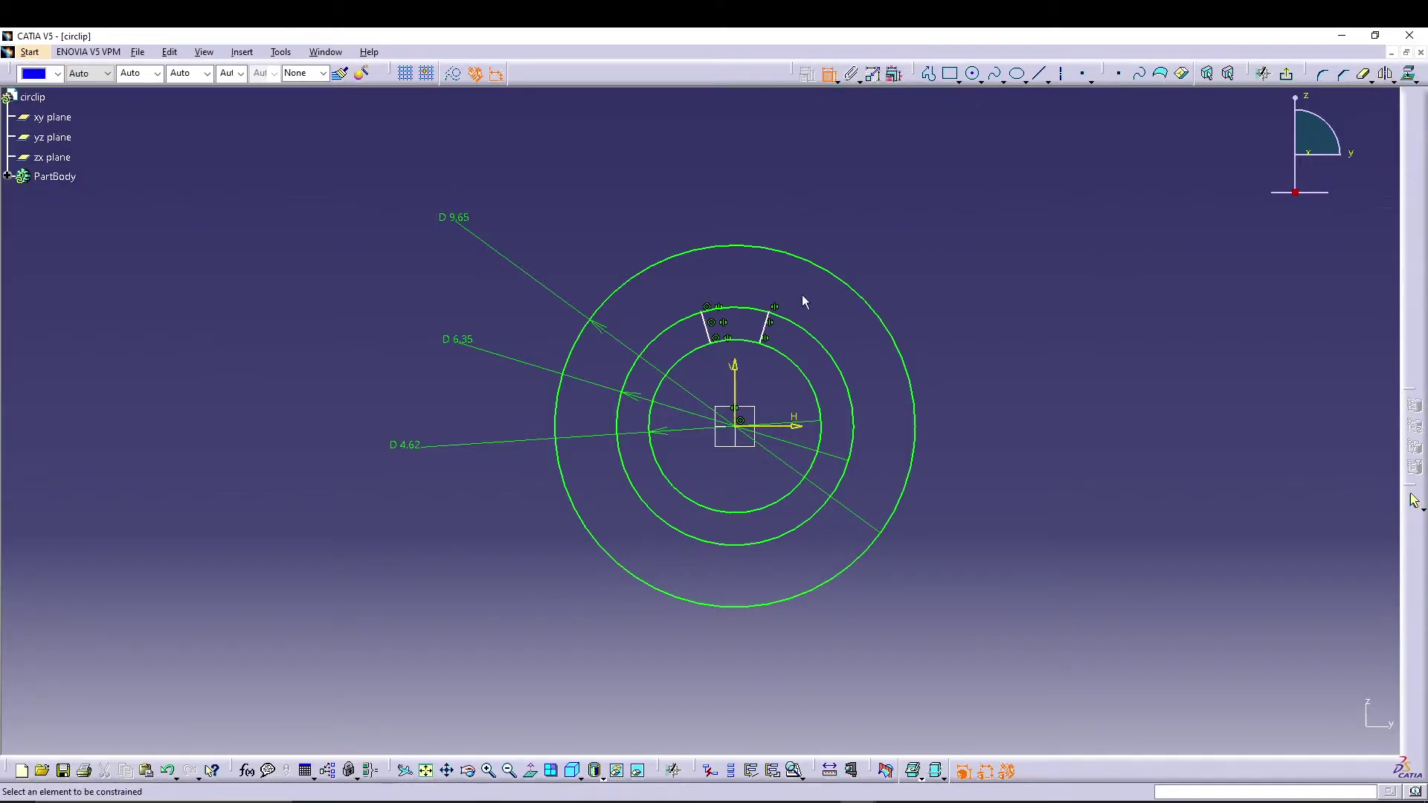
left_click(711, 333)
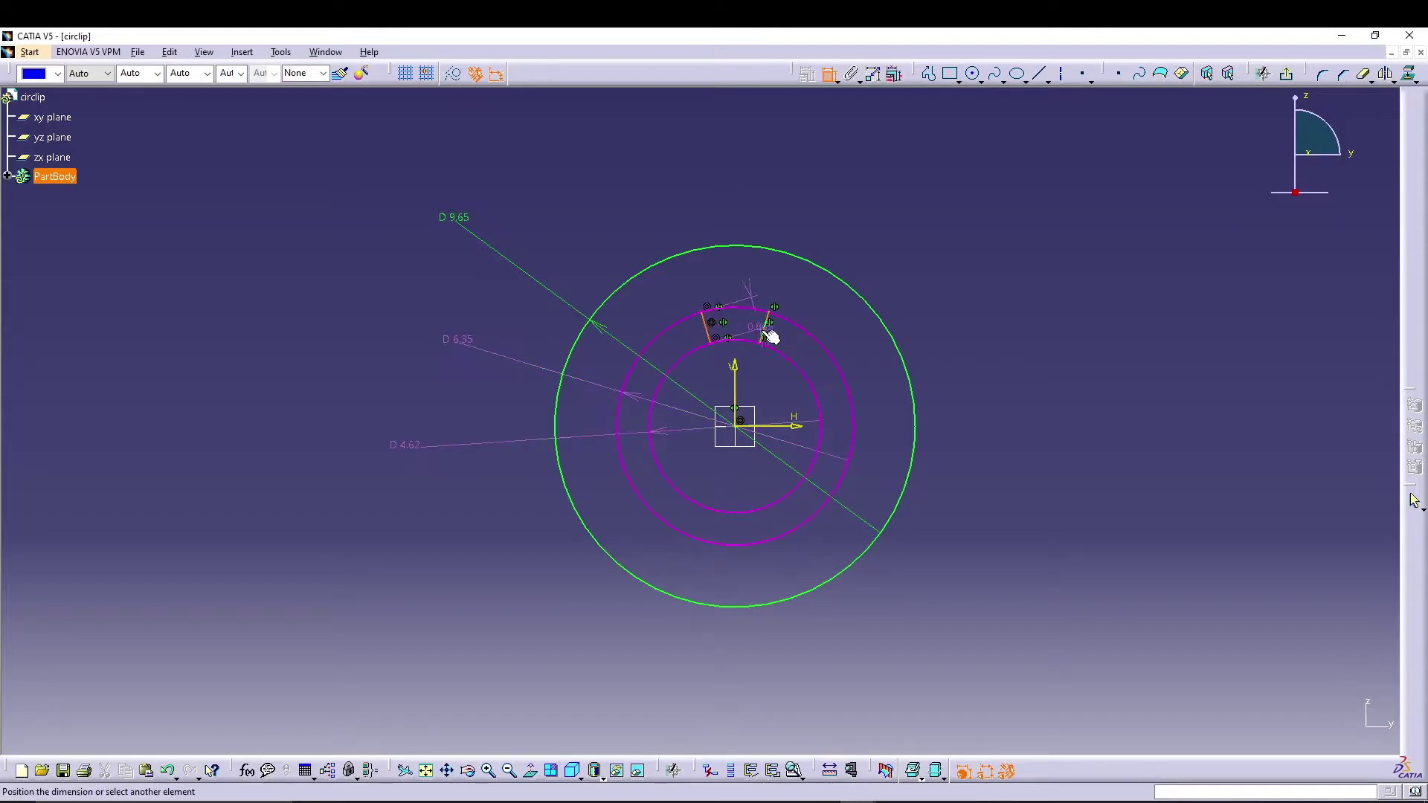
left_click(768, 331)
right_click(741, 355)
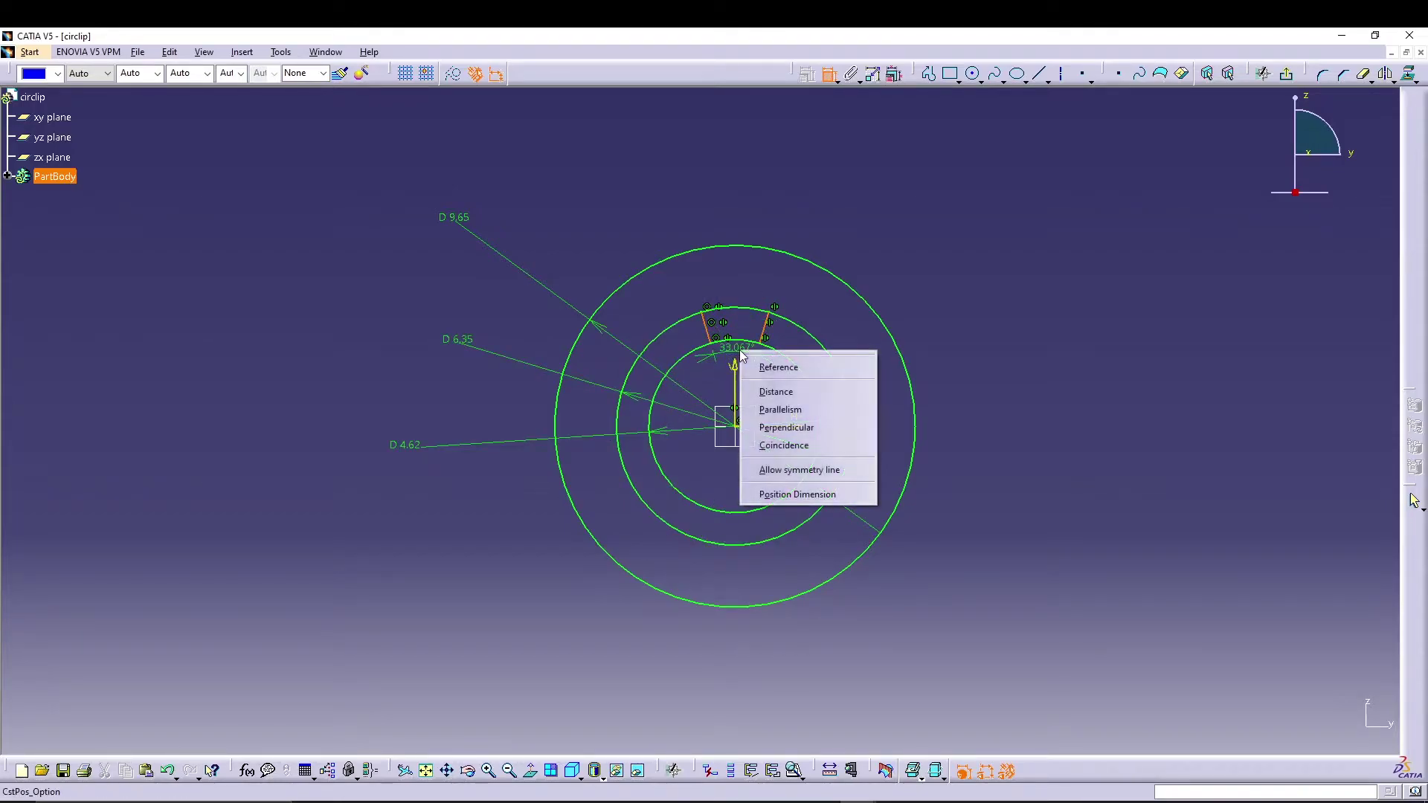
left_click(775, 391)
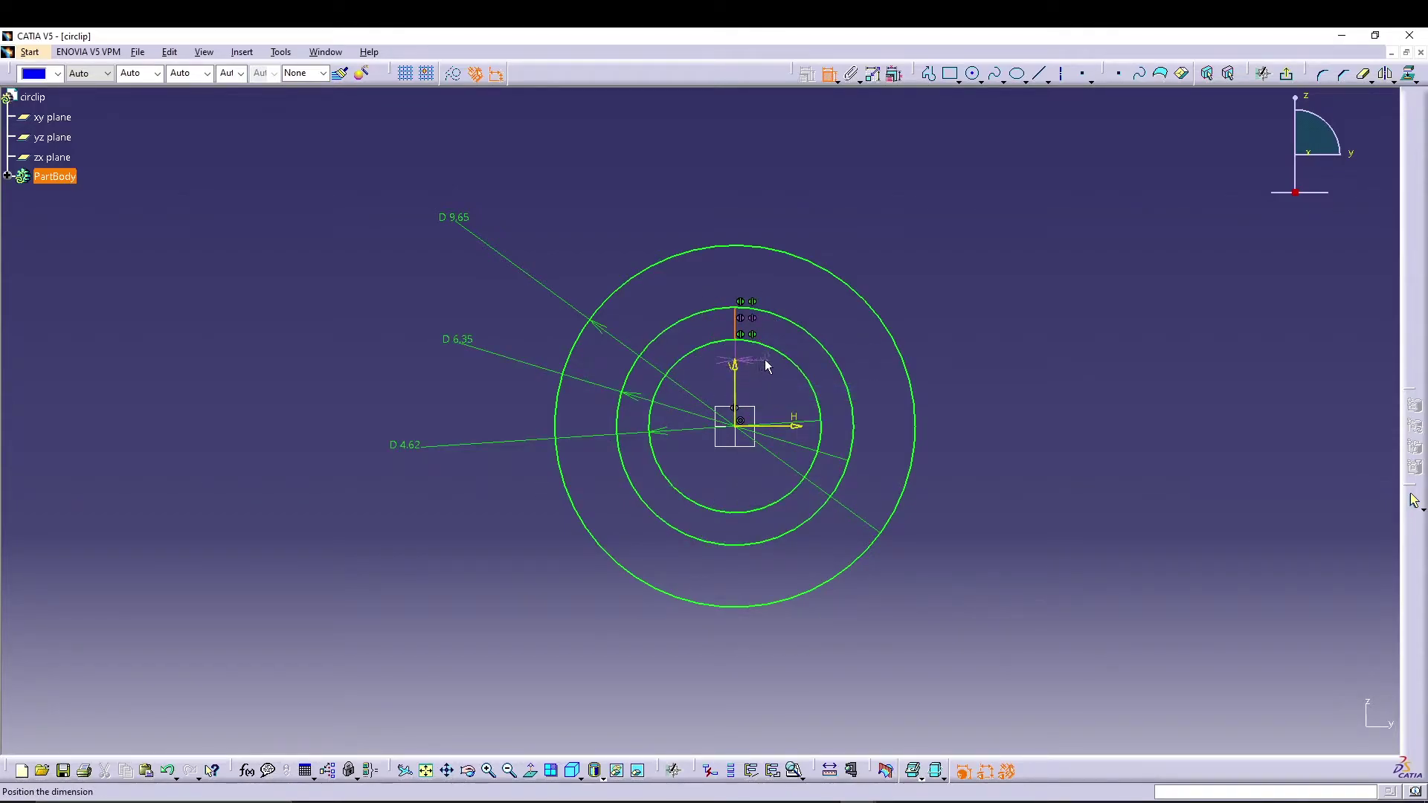
key("Escape")
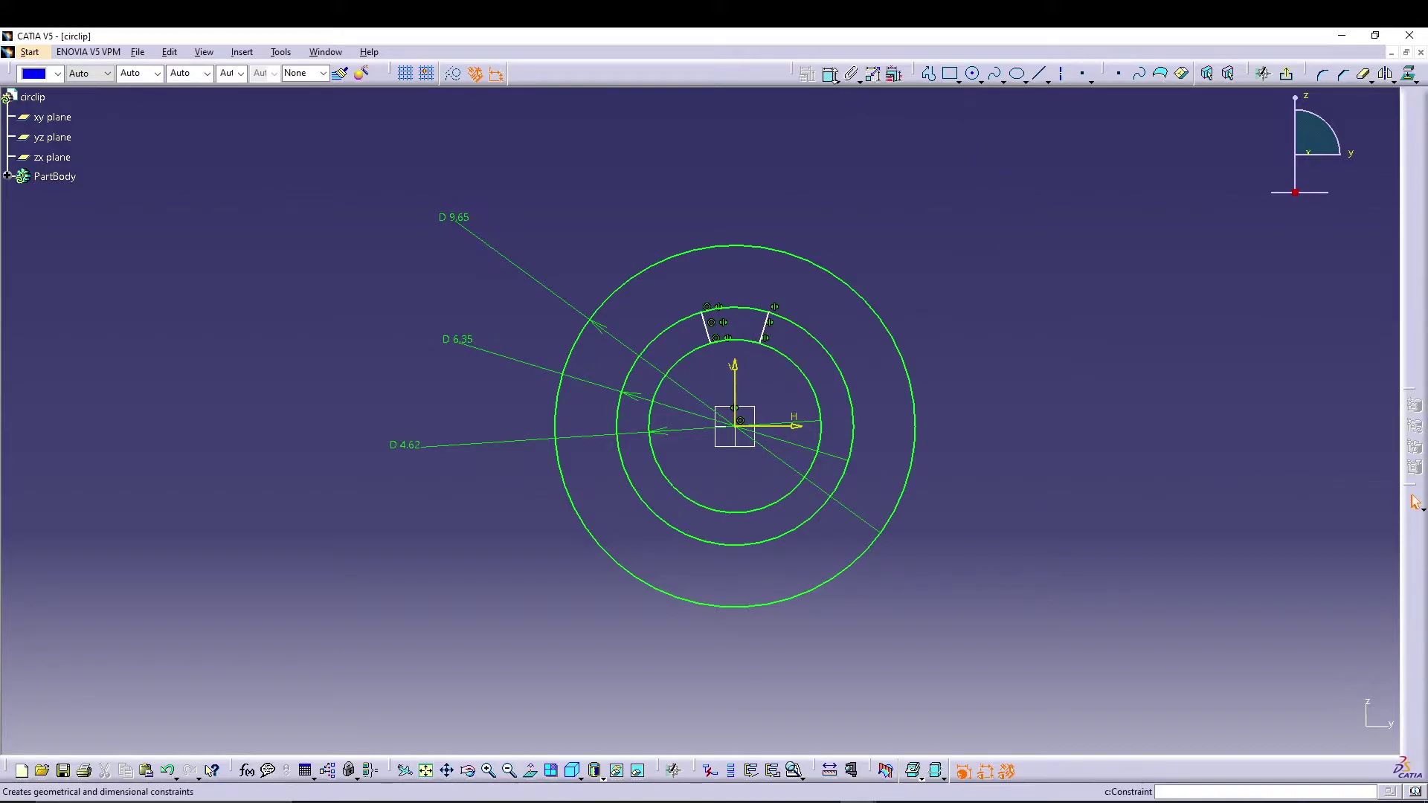
Dimension the distance between the lower endpoints of the two mirrored lines and set it to 1.13 mm.
left_click(829, 74)
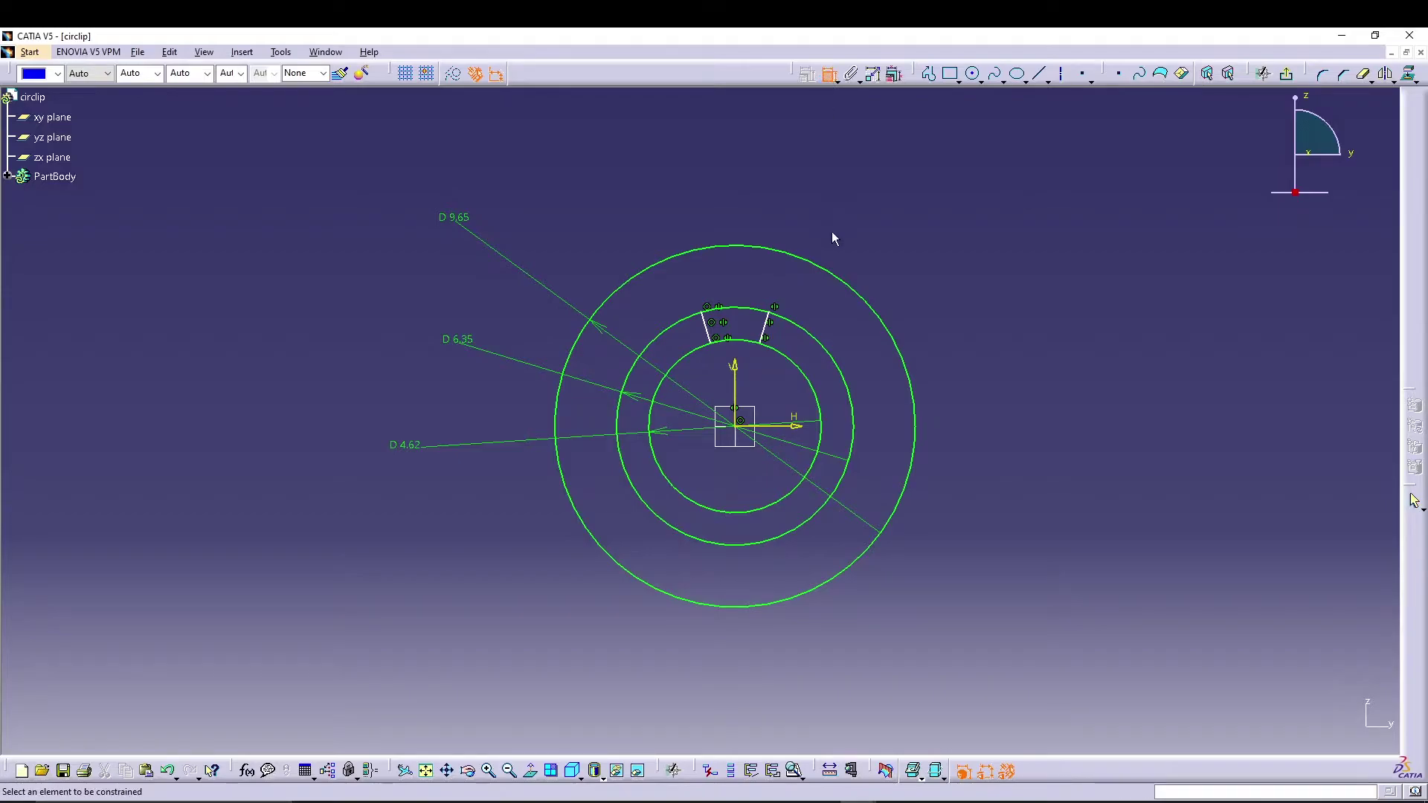
left_click(760, 344)
left_click(713, 346)
left_click(736, 356)
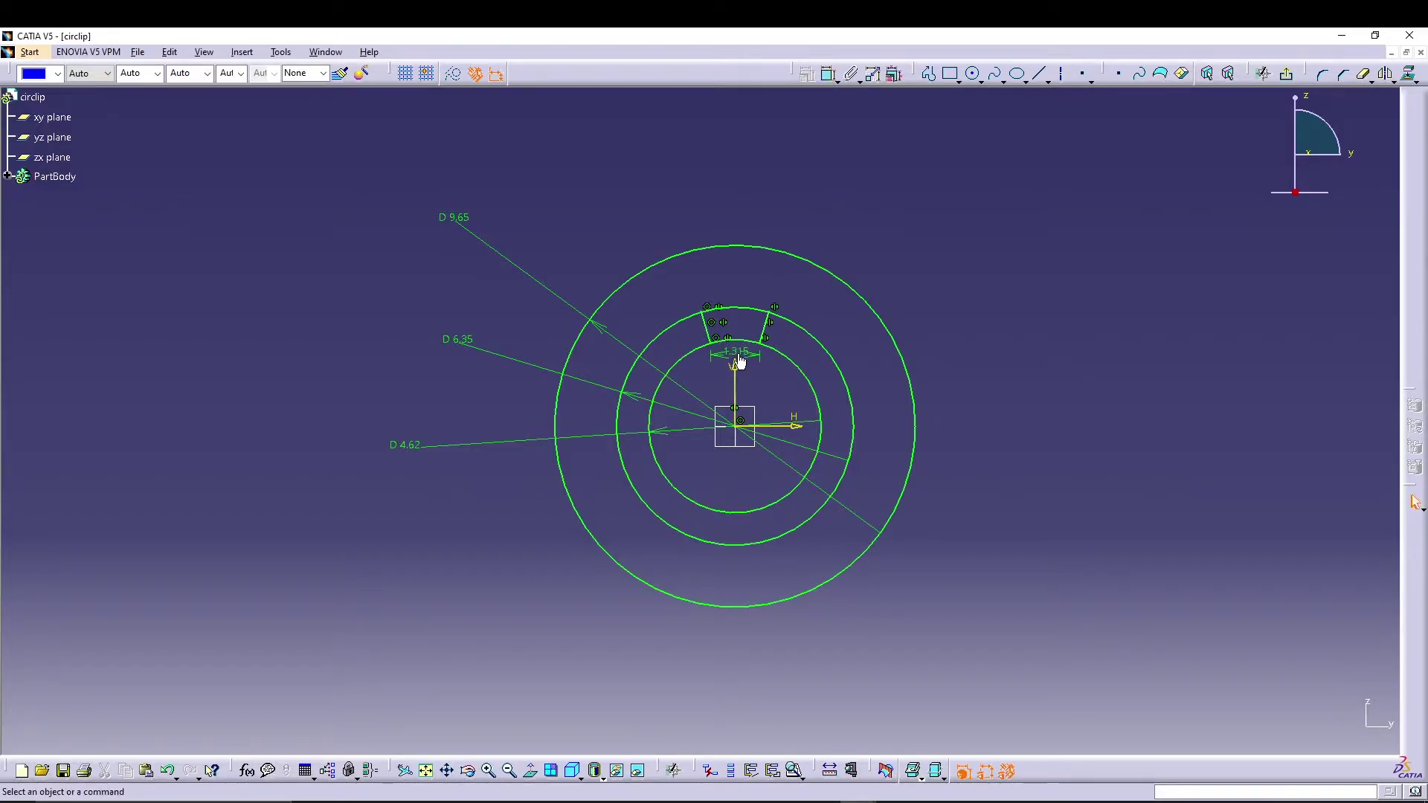
double_click(738, 355)
type("1.13")
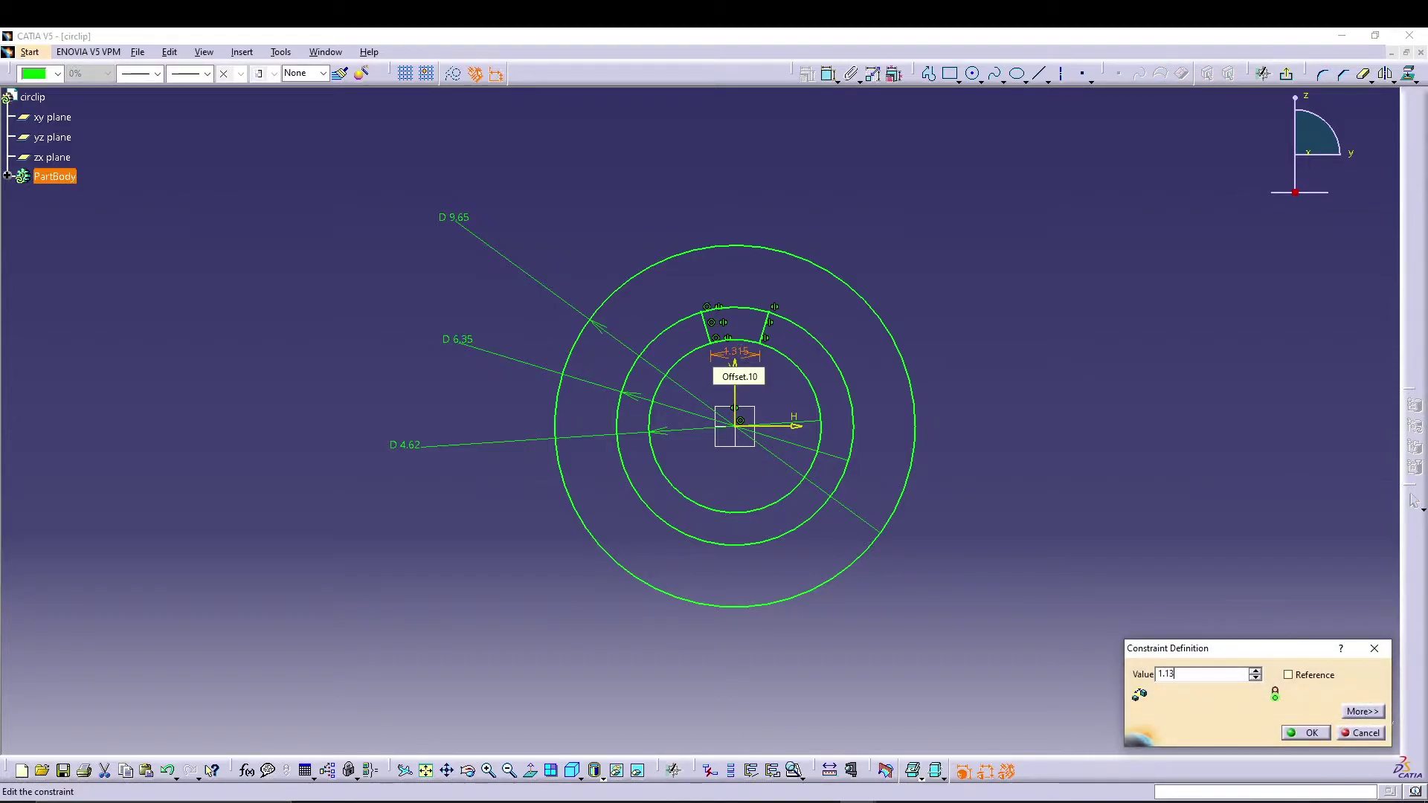
key("Return")
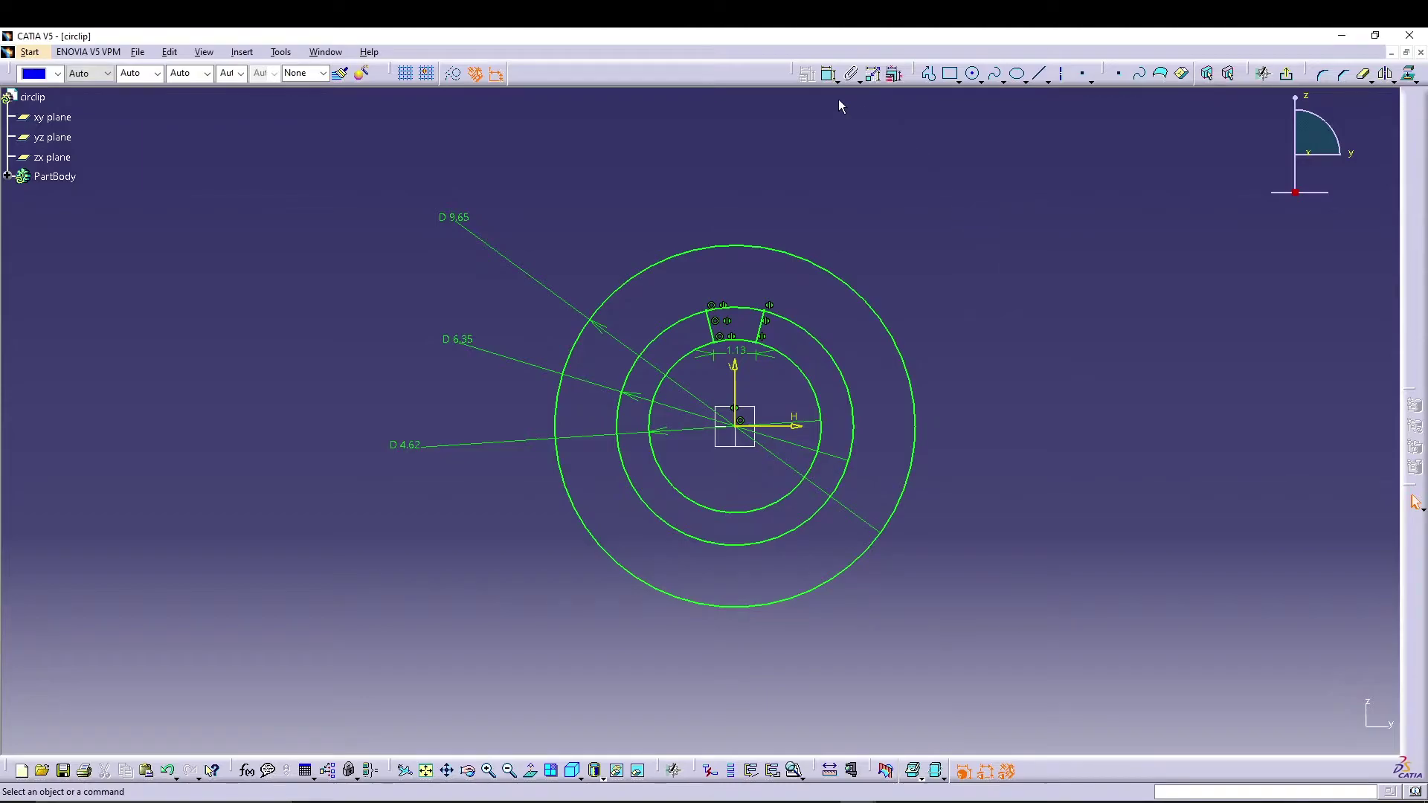
left_click(712, 309)
left_click(766, 311)
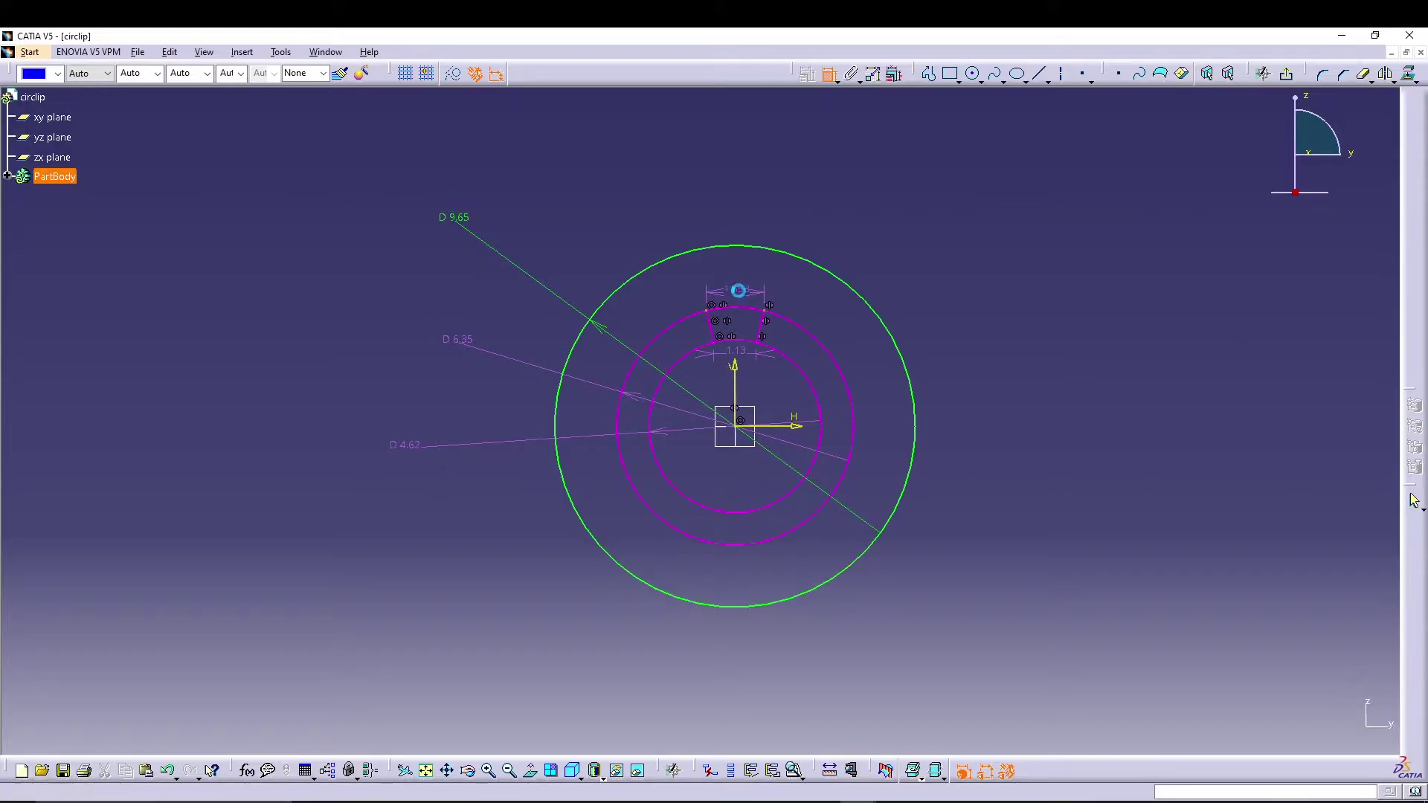
key("Escape")
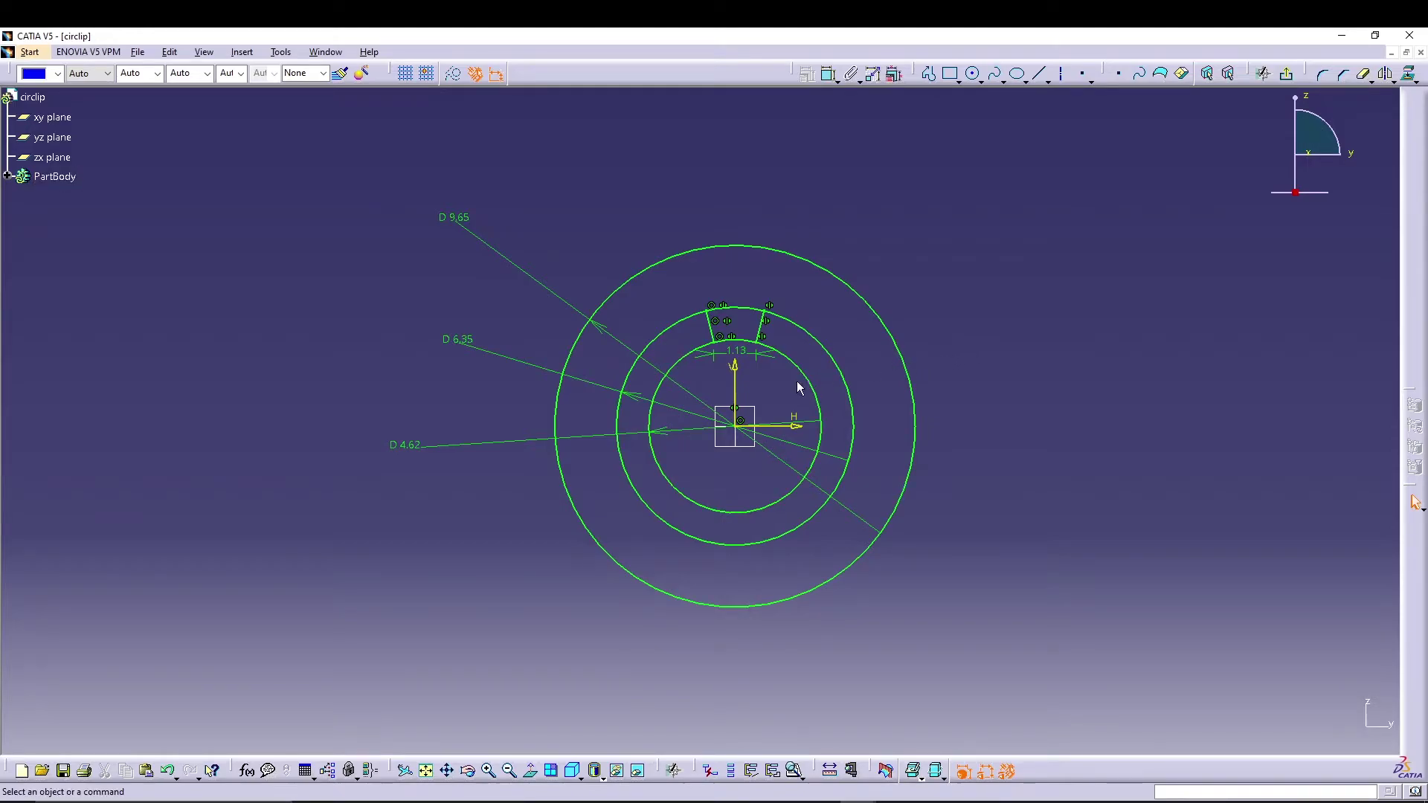
Delete the left line's coincidence constraint with the origin, and dimension the distance between the two lines' upper endpoints as 1.52 mm.
right_click(742, 422)
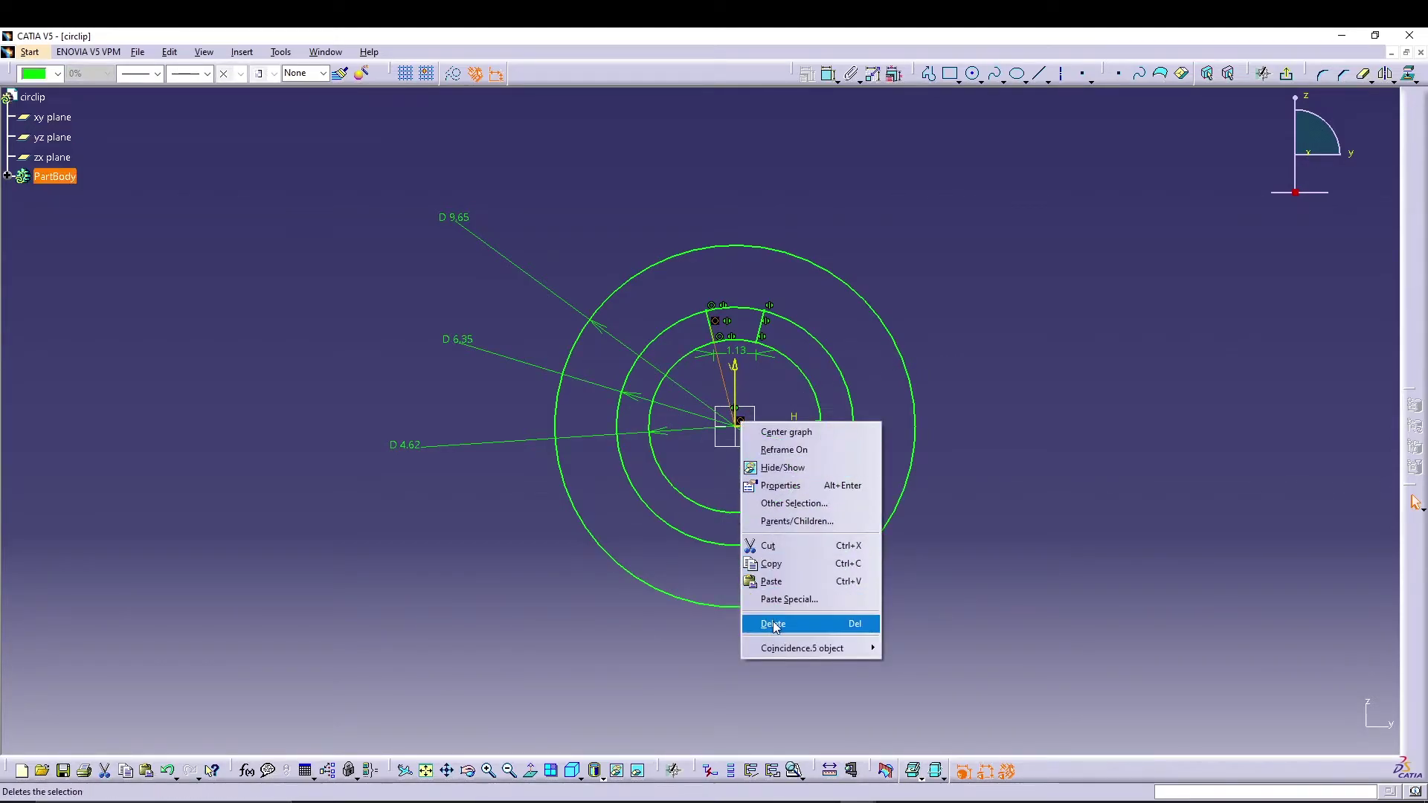
left_click(774, 625)
left_click(830, 75)
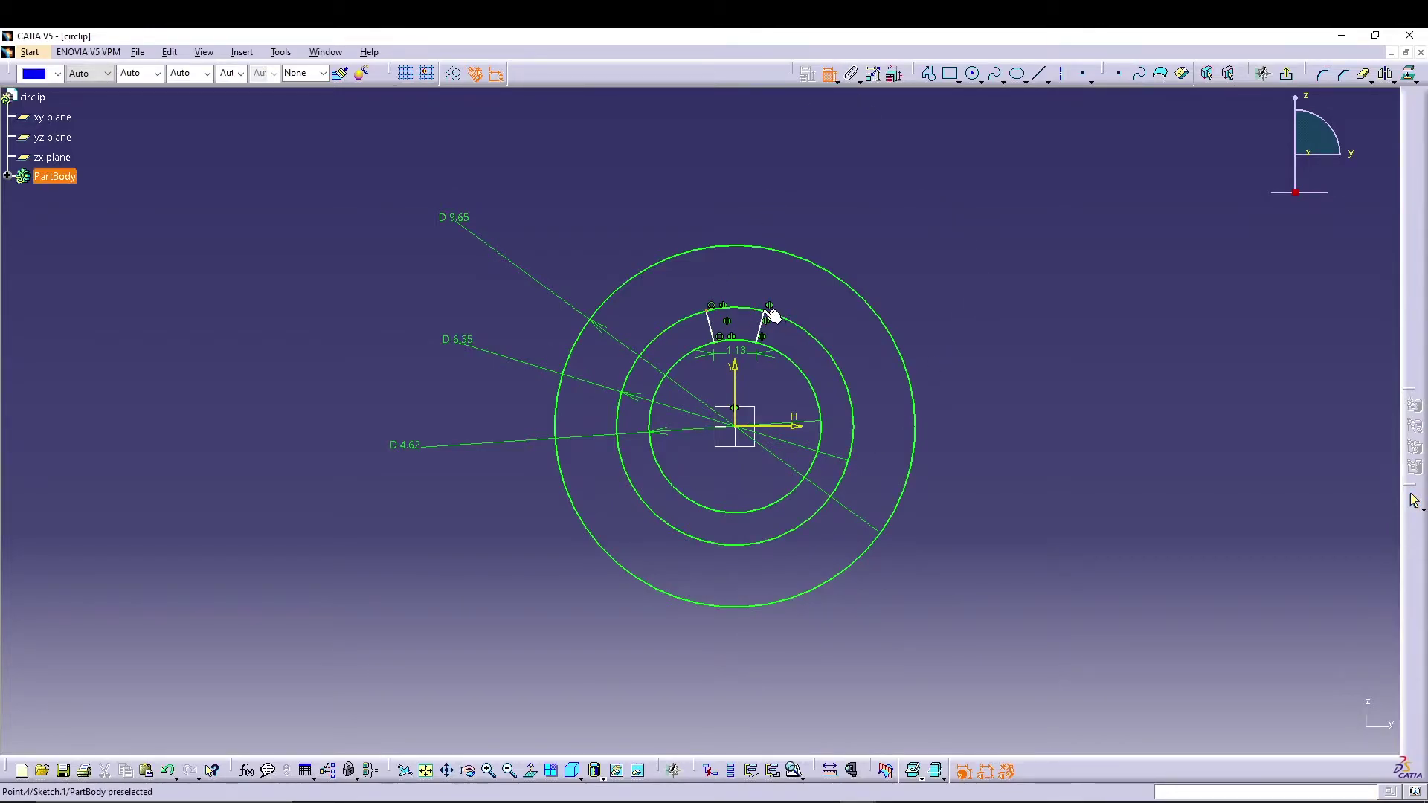
left_click(768, 311)
left_click(734, 287)
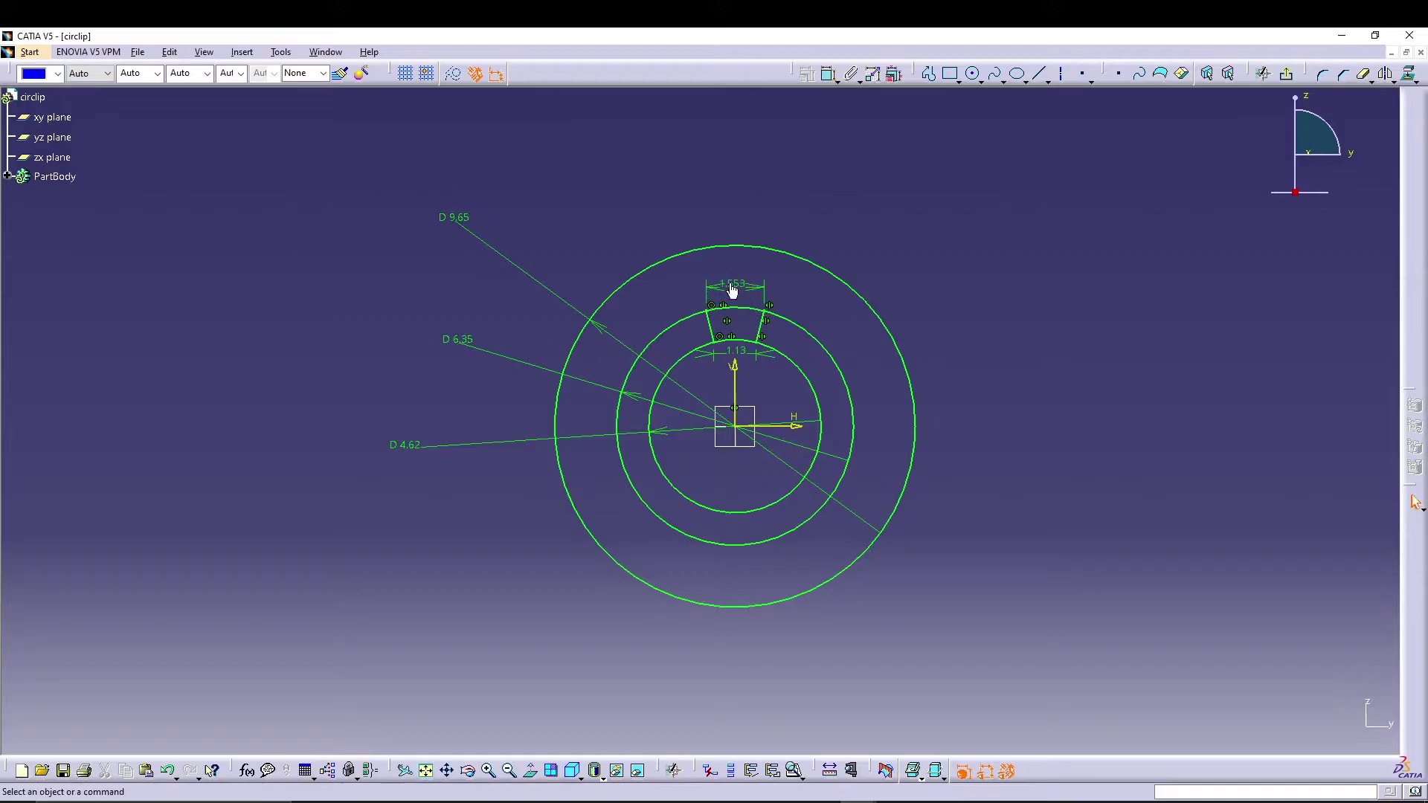
double_click(738, 289)
type("1.52")
key("Return")
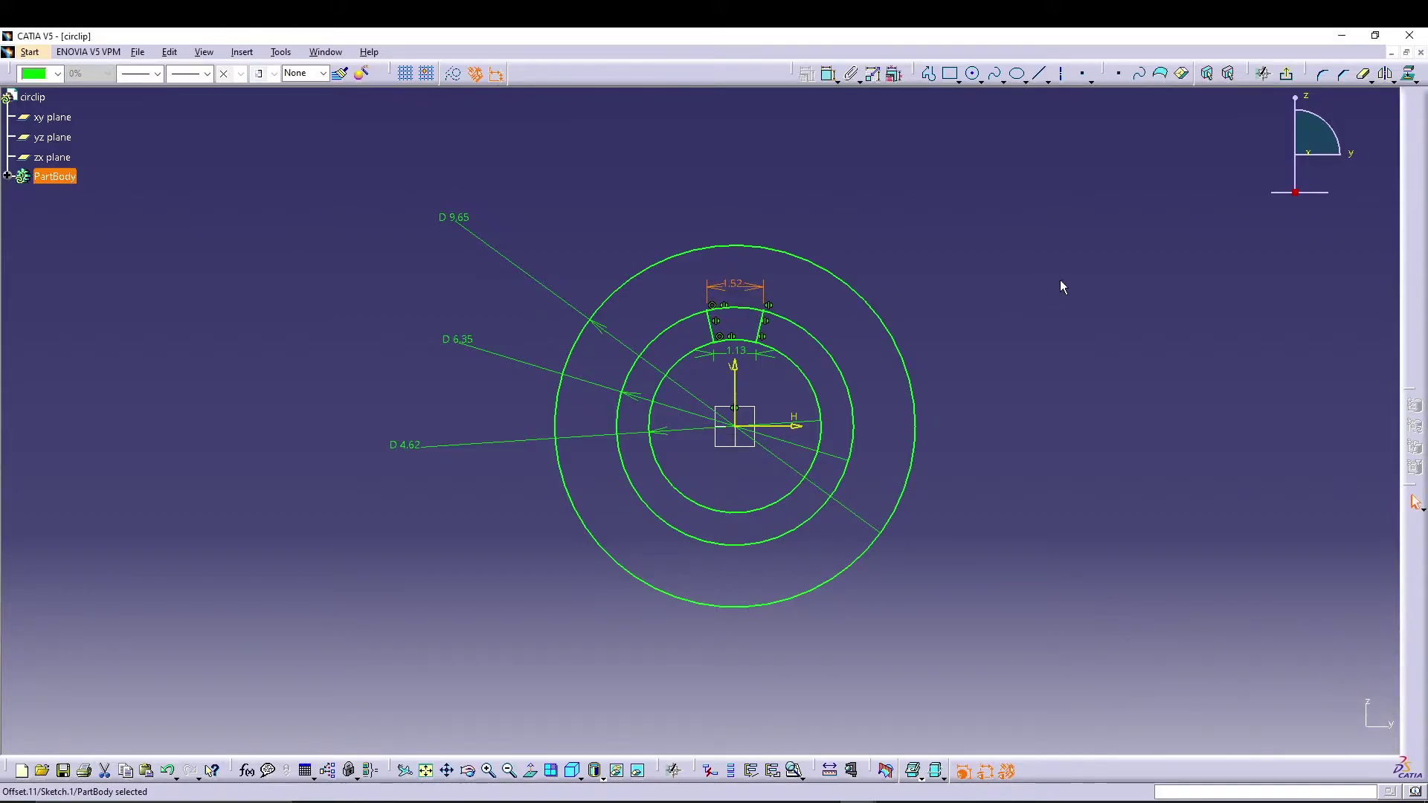
left_click(1061, 282)
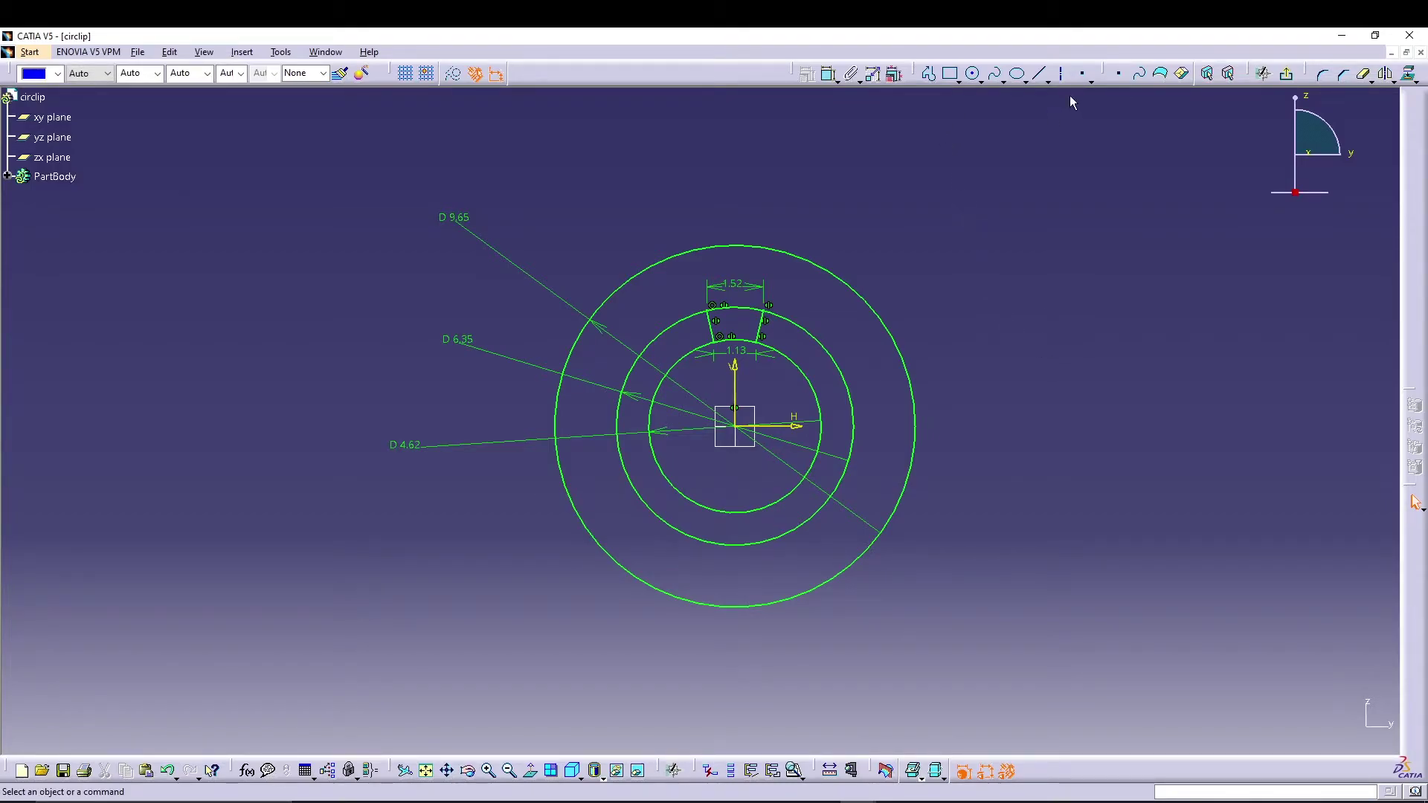
Draw a horizontal line about 0.87 mm long from the inner circle to the middle circle, right of the origin.
left_click(1040, 73)
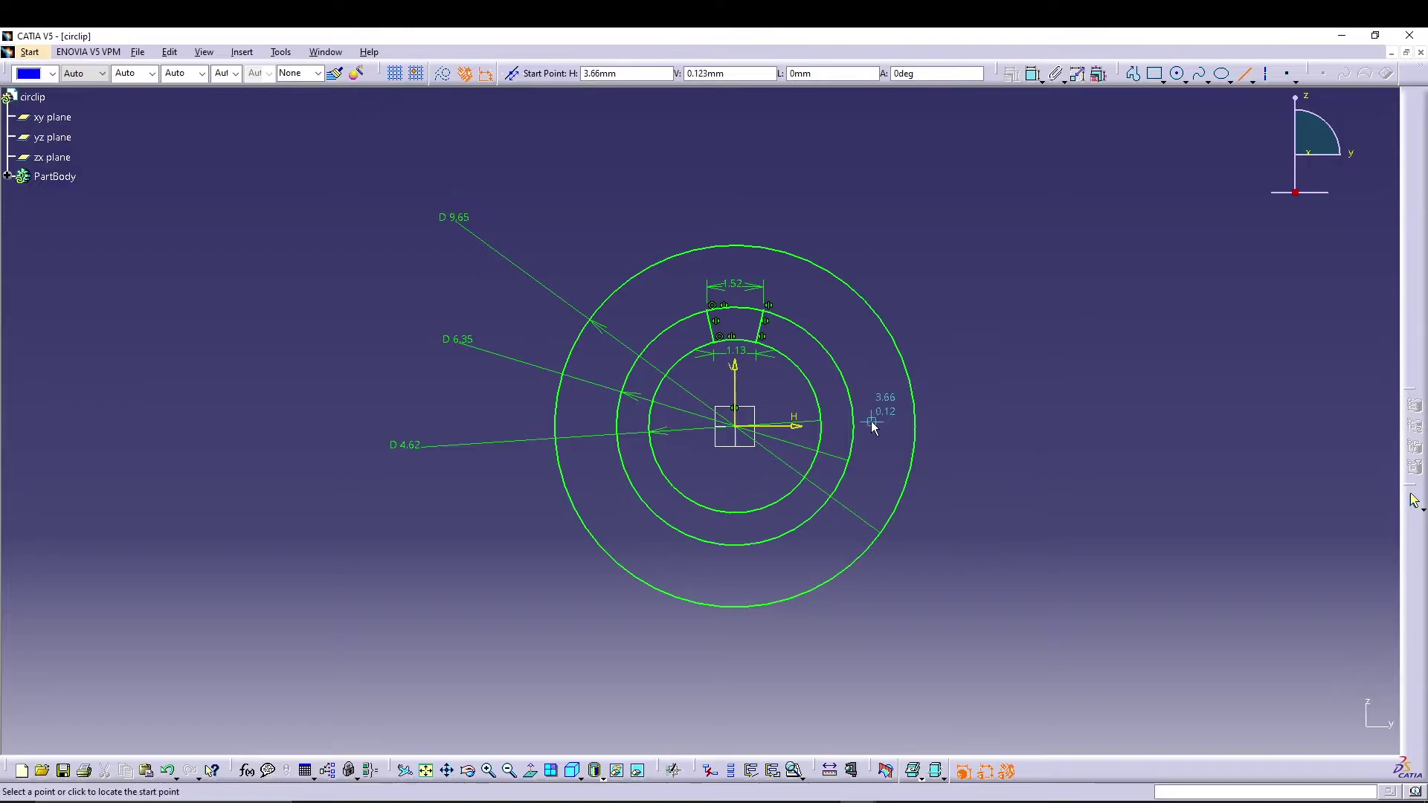
left_click(821, 425)
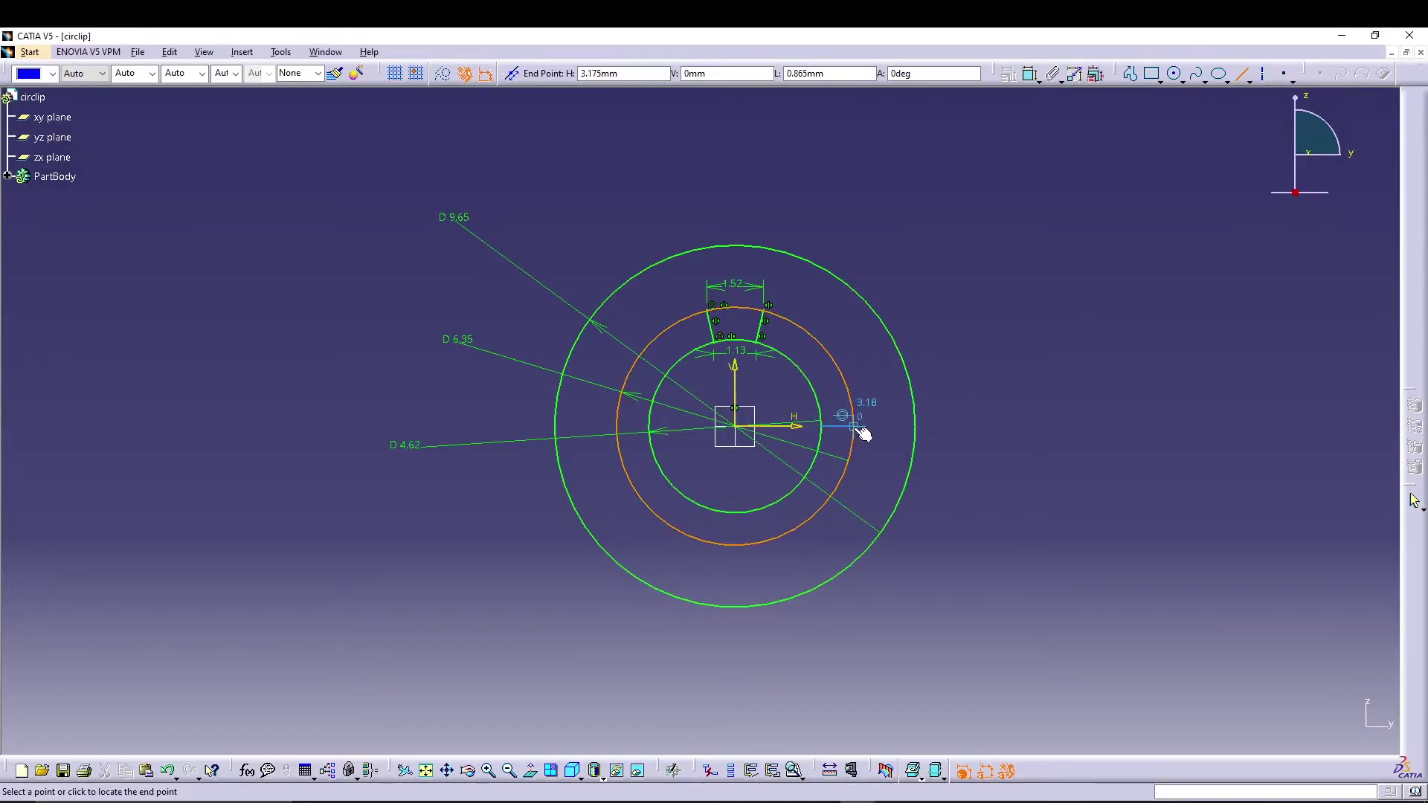
left_click(853, 425)
left_click(1024, 430)
Mirror the short horizontal line about the sketch's vertical axis.
left_click(848, 426)
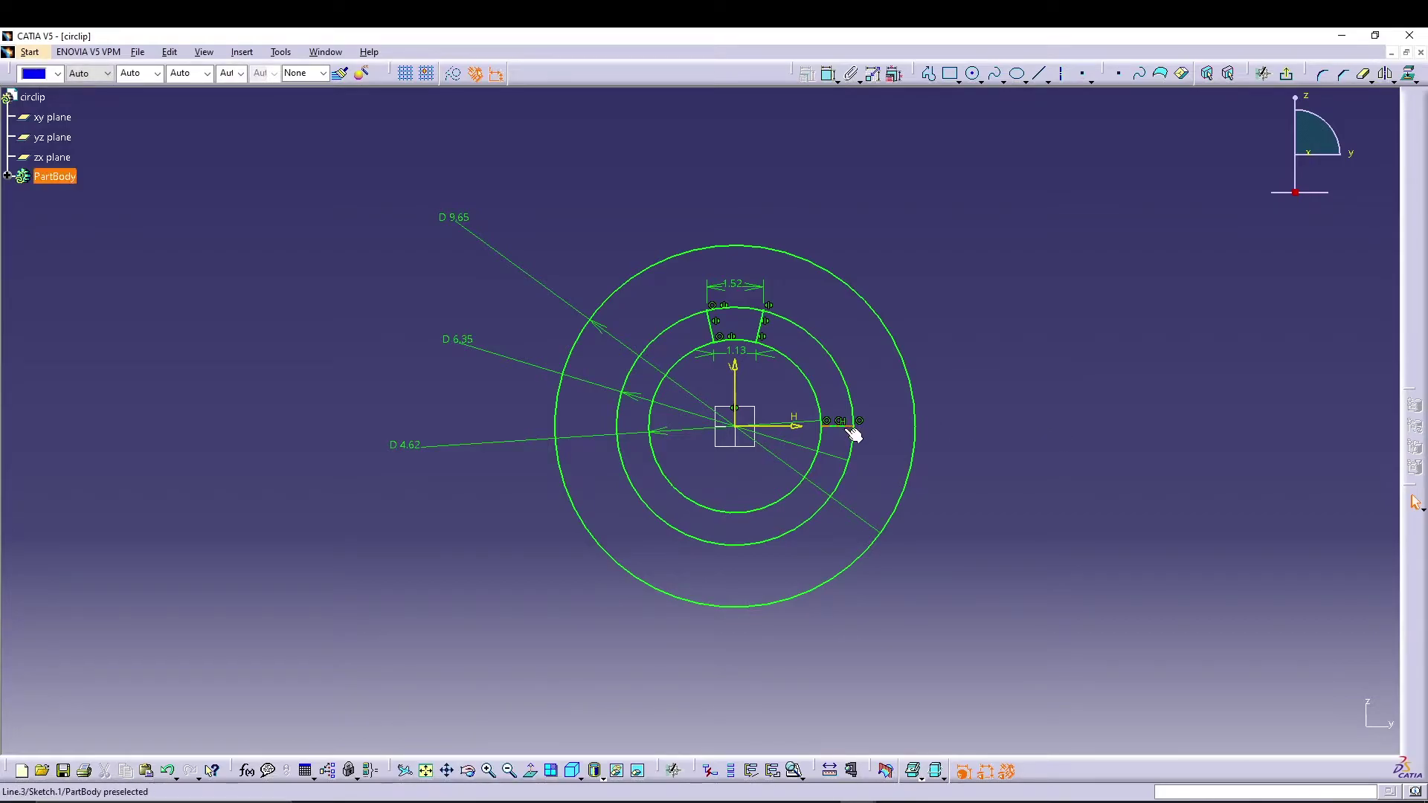
left_click(1385, 73)
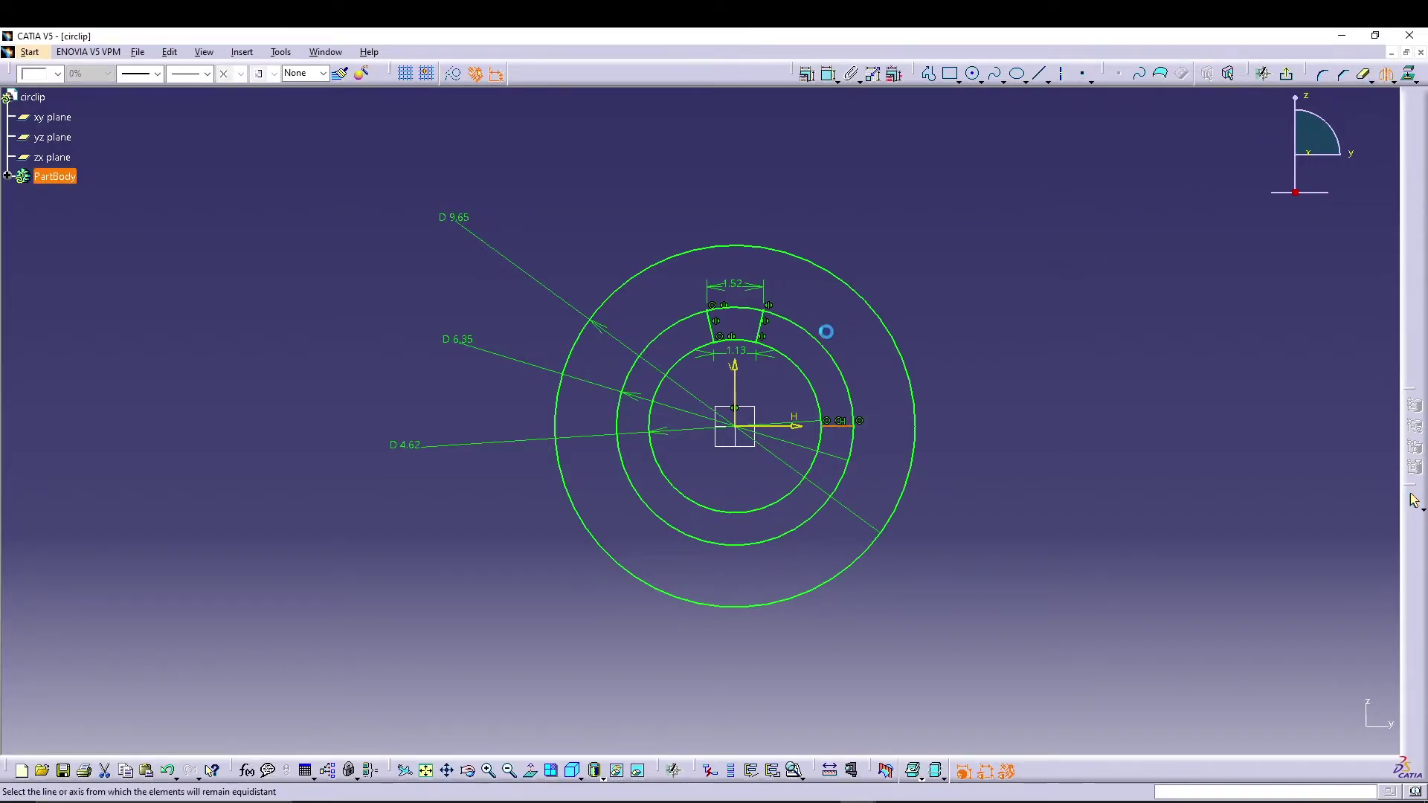
left_click(738, 377)
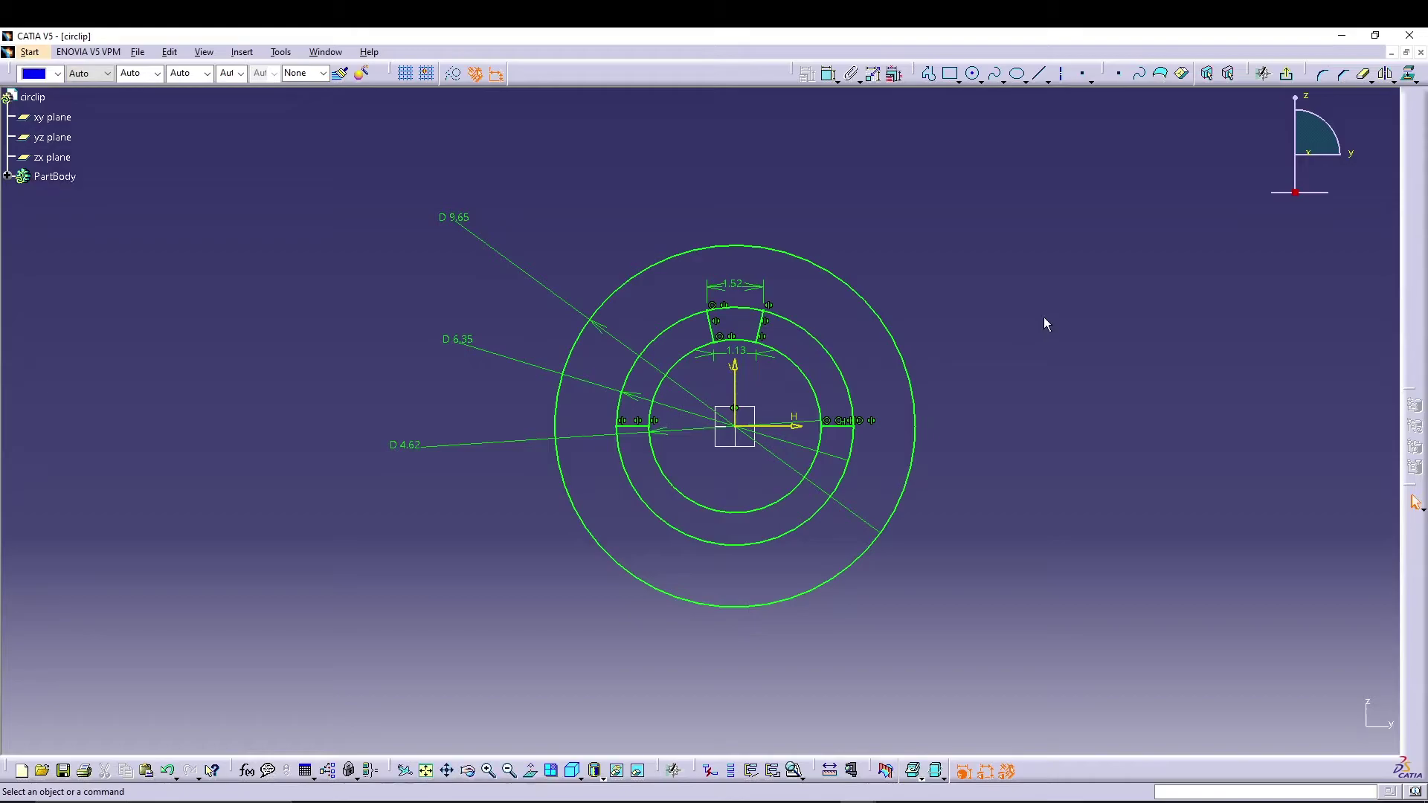
Draw a slanted line from the inner circle's lower right to a point between the middle and outer circles, parallel to the left notch line.
left_click(1038, 74)
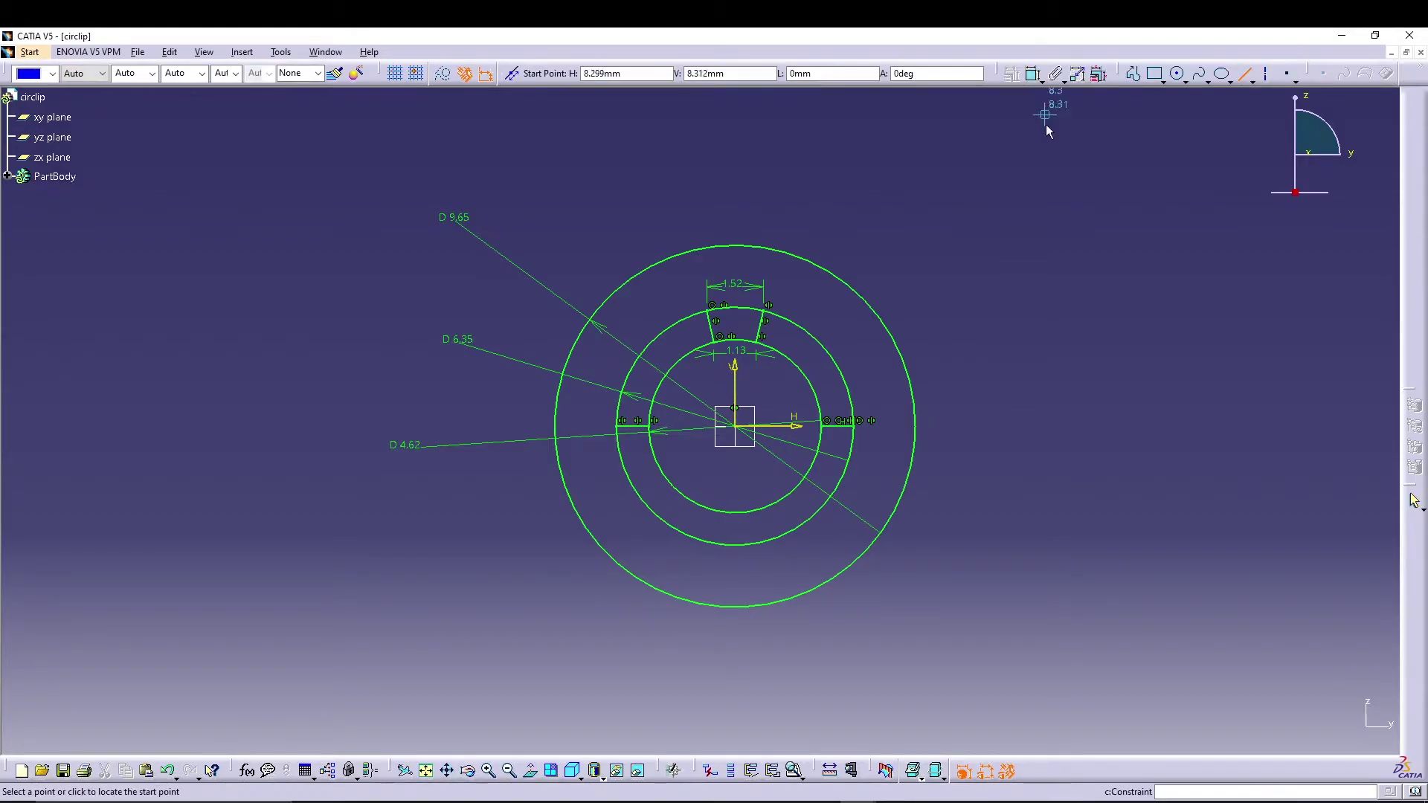
left_click(781, 501)
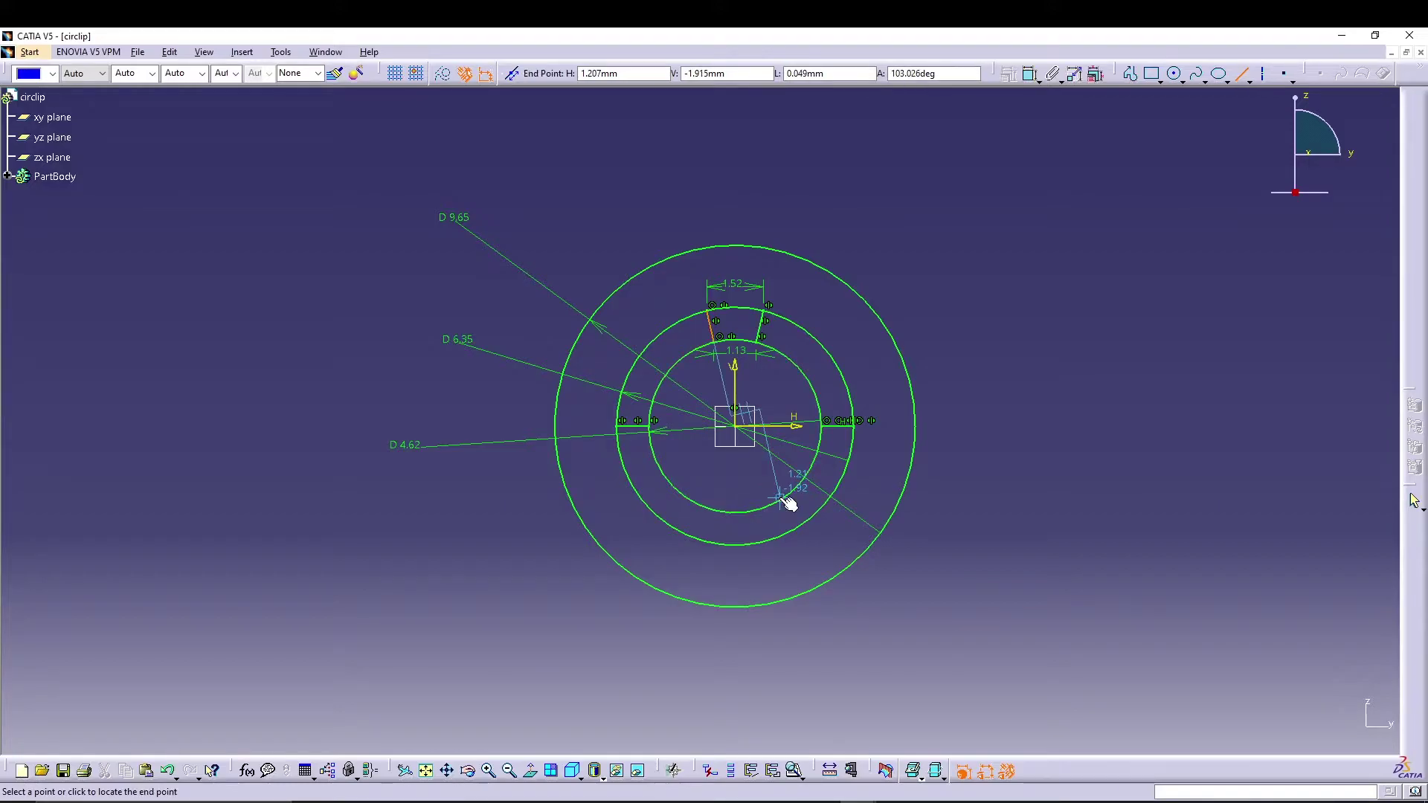
left_click(798, 570)
left_click(949, 585)
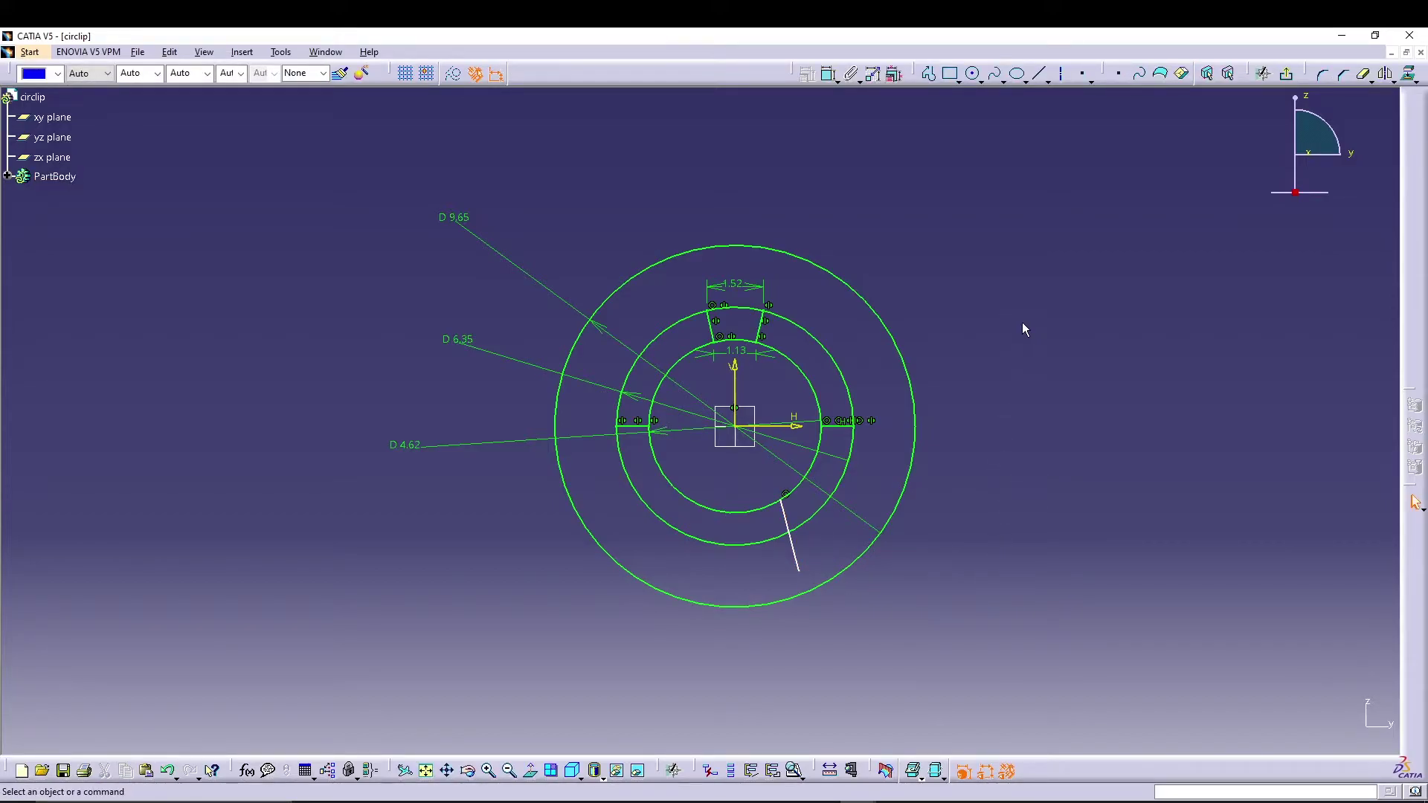
Try a trimmed corner between the slanted line and the outer circle, and undo it.
left_click(1322, 74)
left_click(855, 574)
left_click(788, 559)
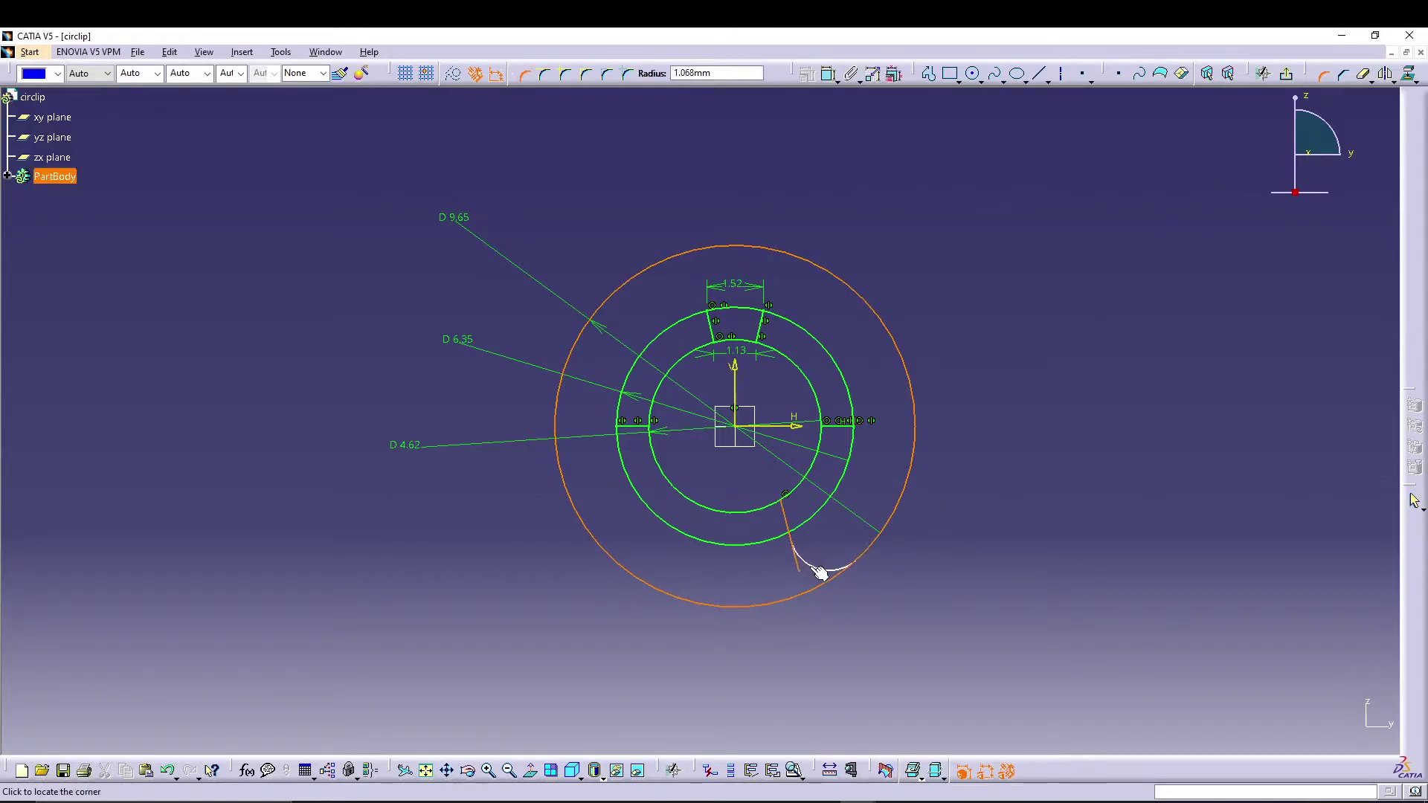
left_click(821, 577)
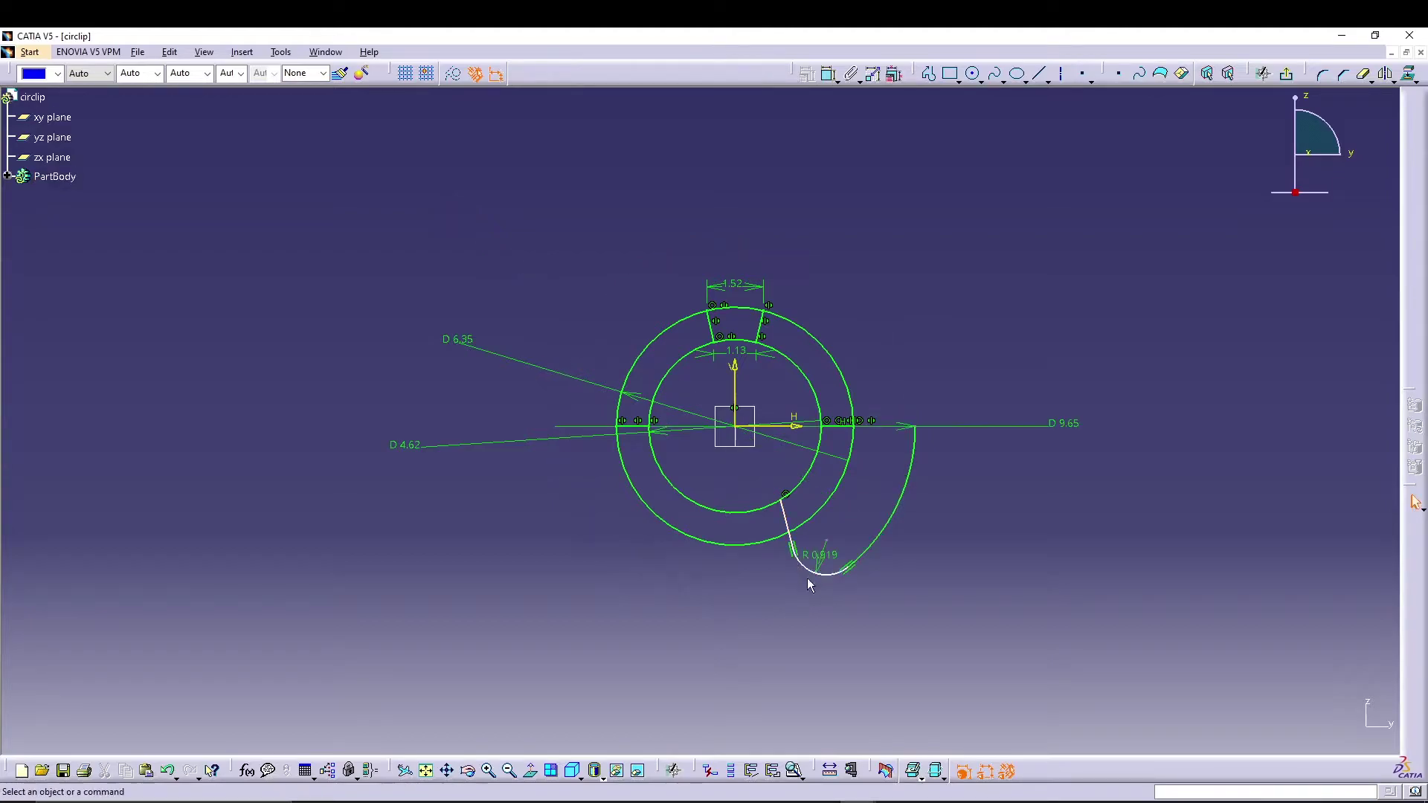
key("ctrl+z")
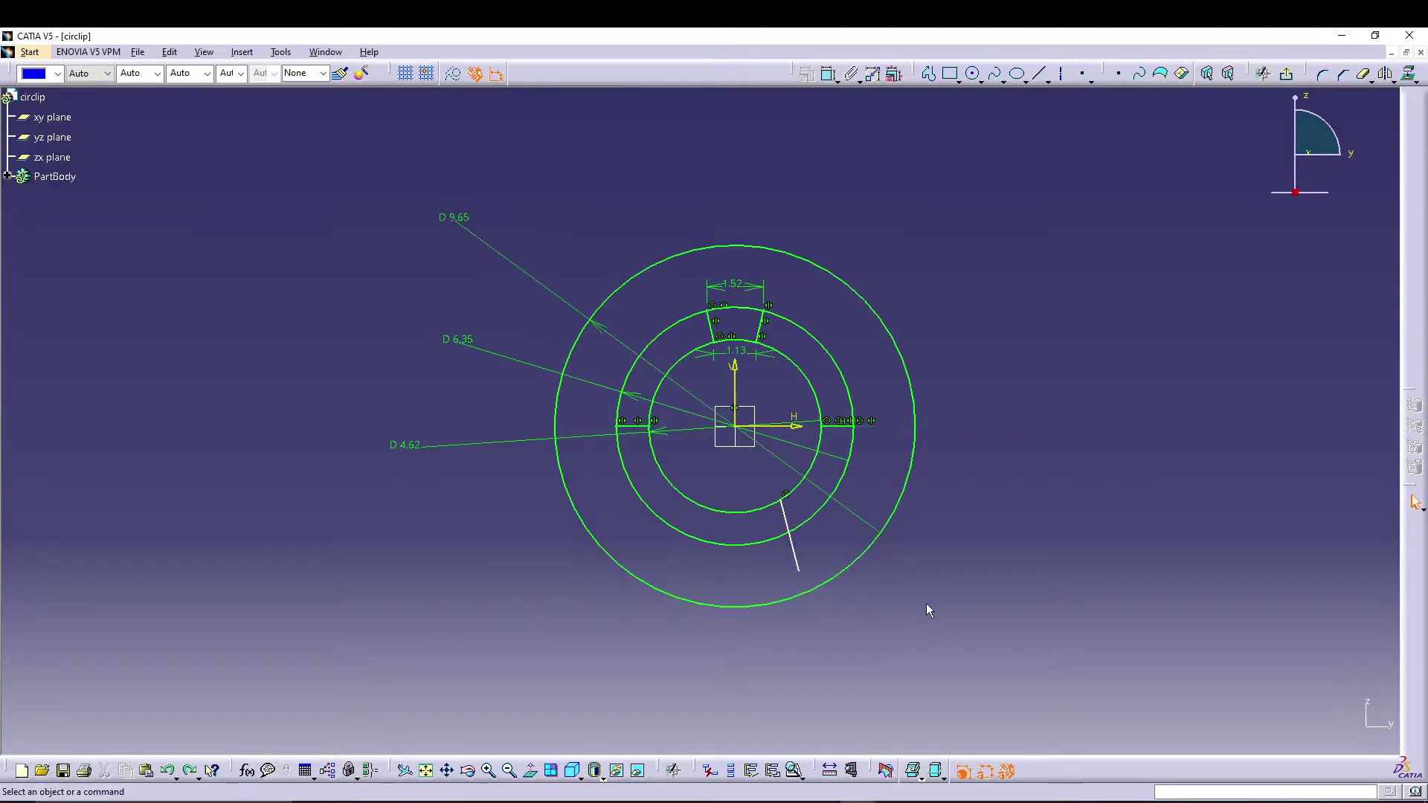
Add an untrimmed corner between the outer circle and the slanted line, and set its radius to 0.5 mm.
left_click(1329, 77)
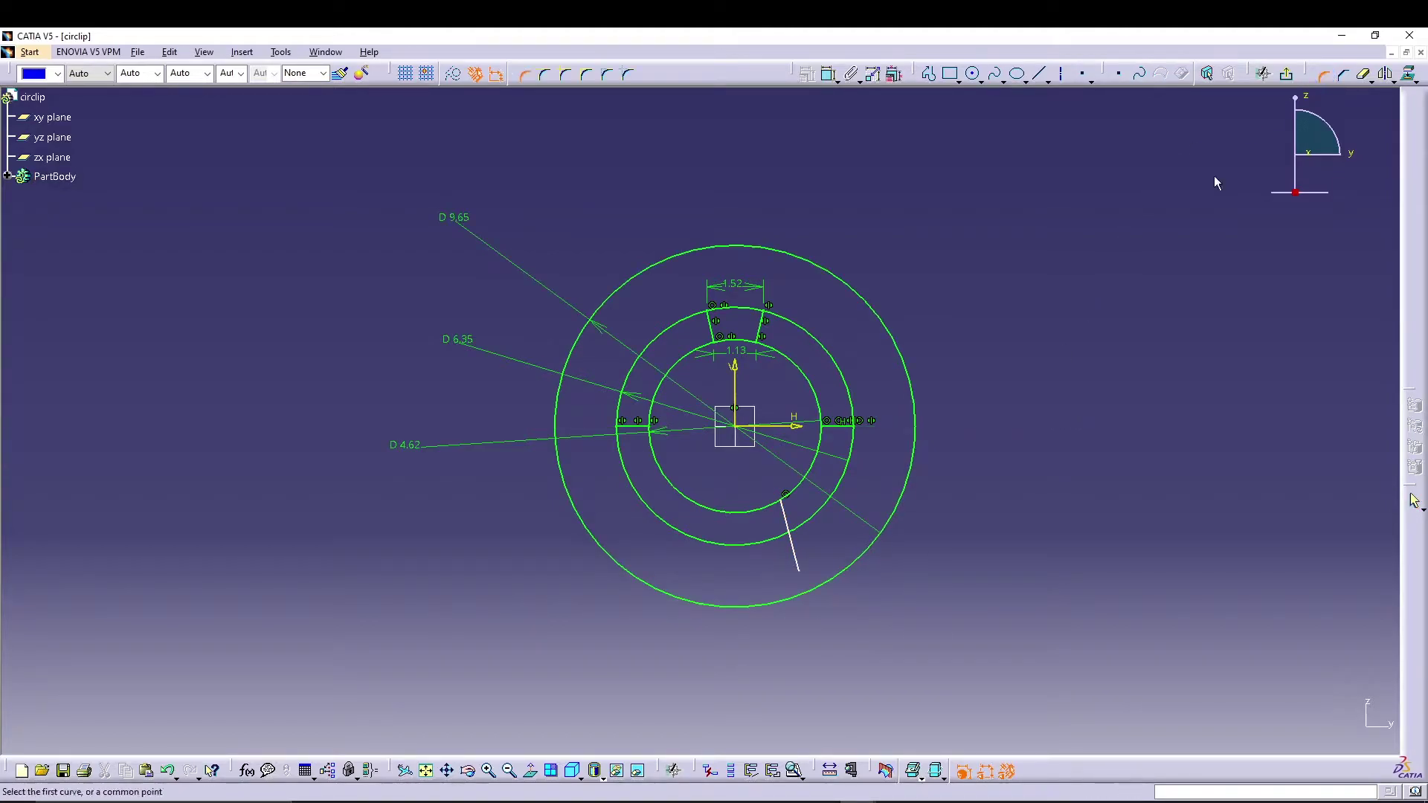
left_click(843, 574)
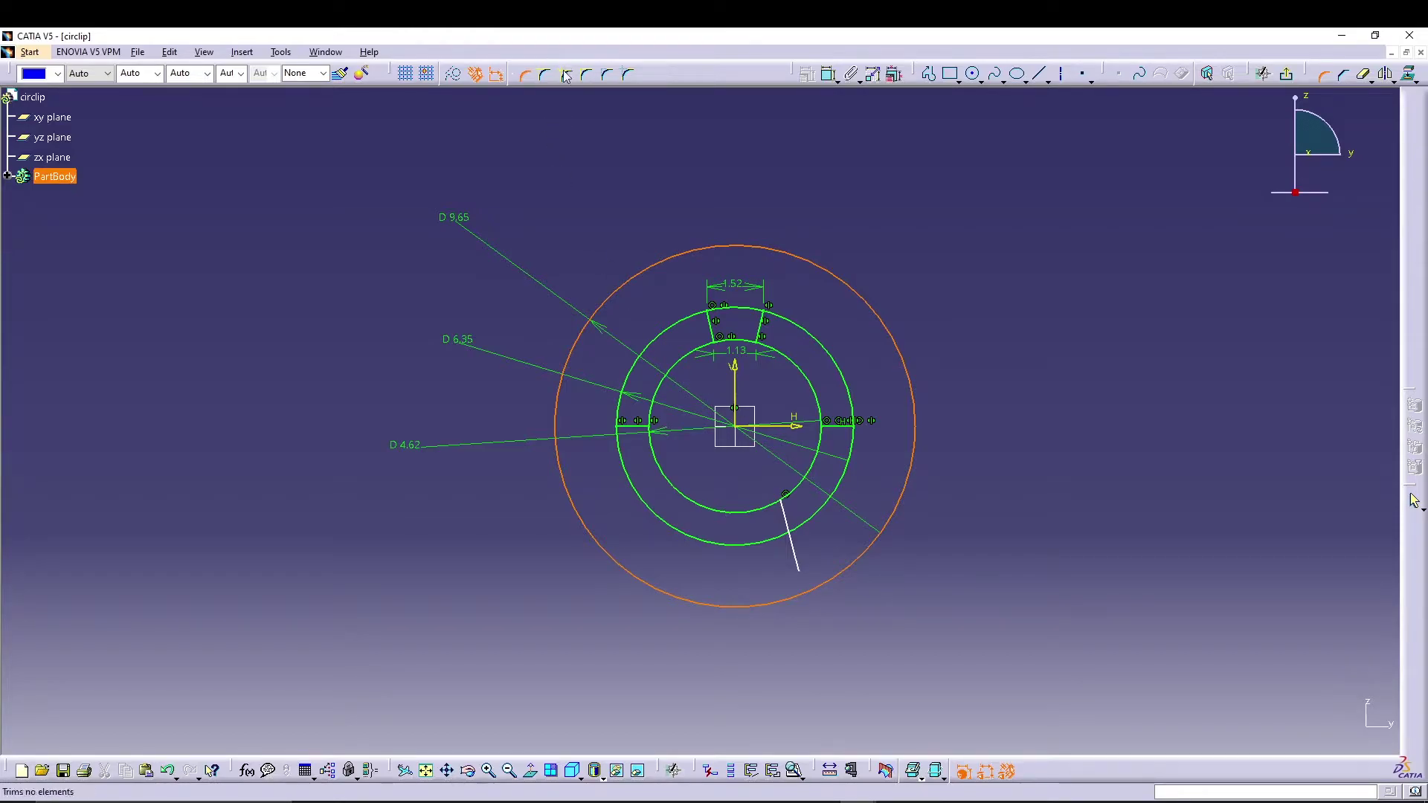
left_click(803, 563)
left_click(823, 573)
left_click_drag(824, 559, 815, 631)
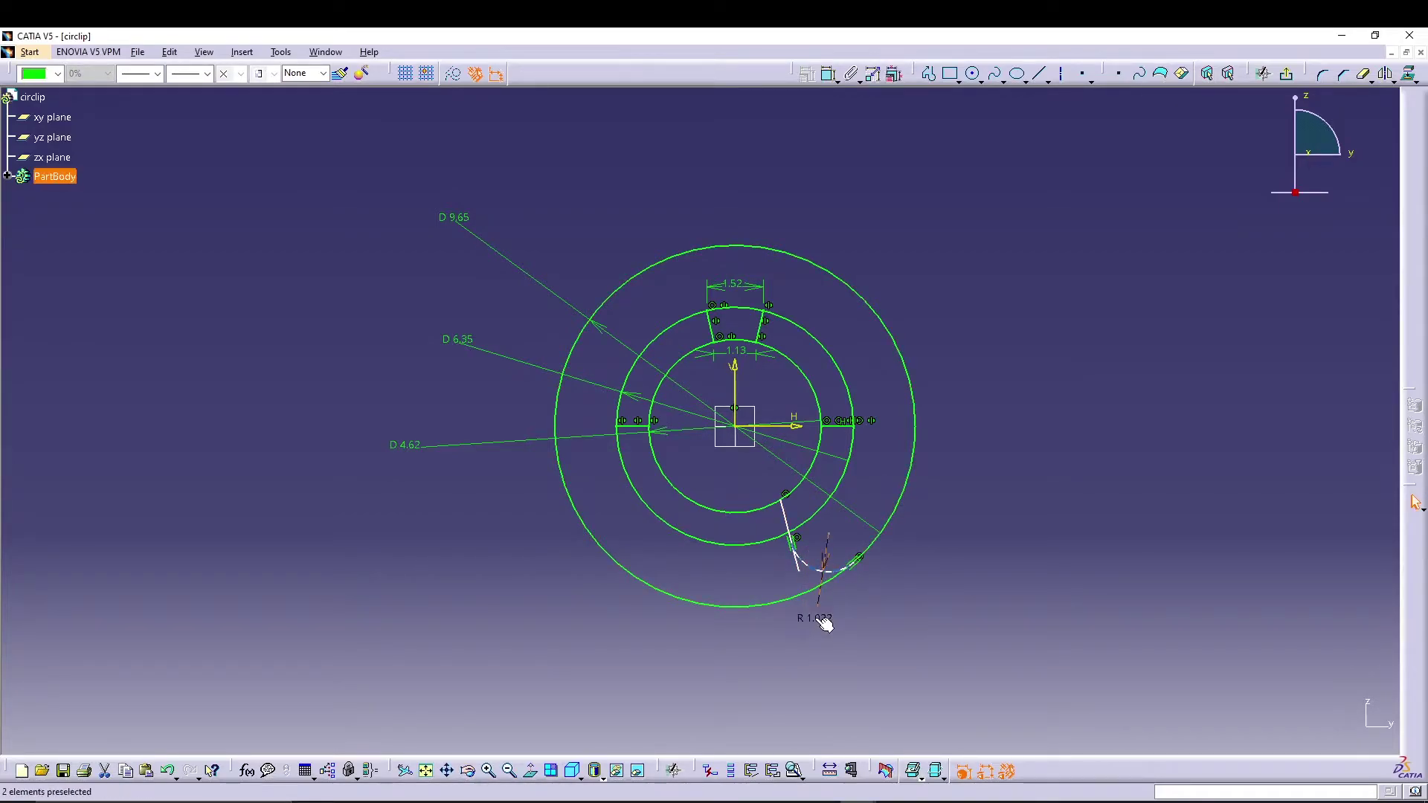
double_click(815, 617)
type("0.5mm")
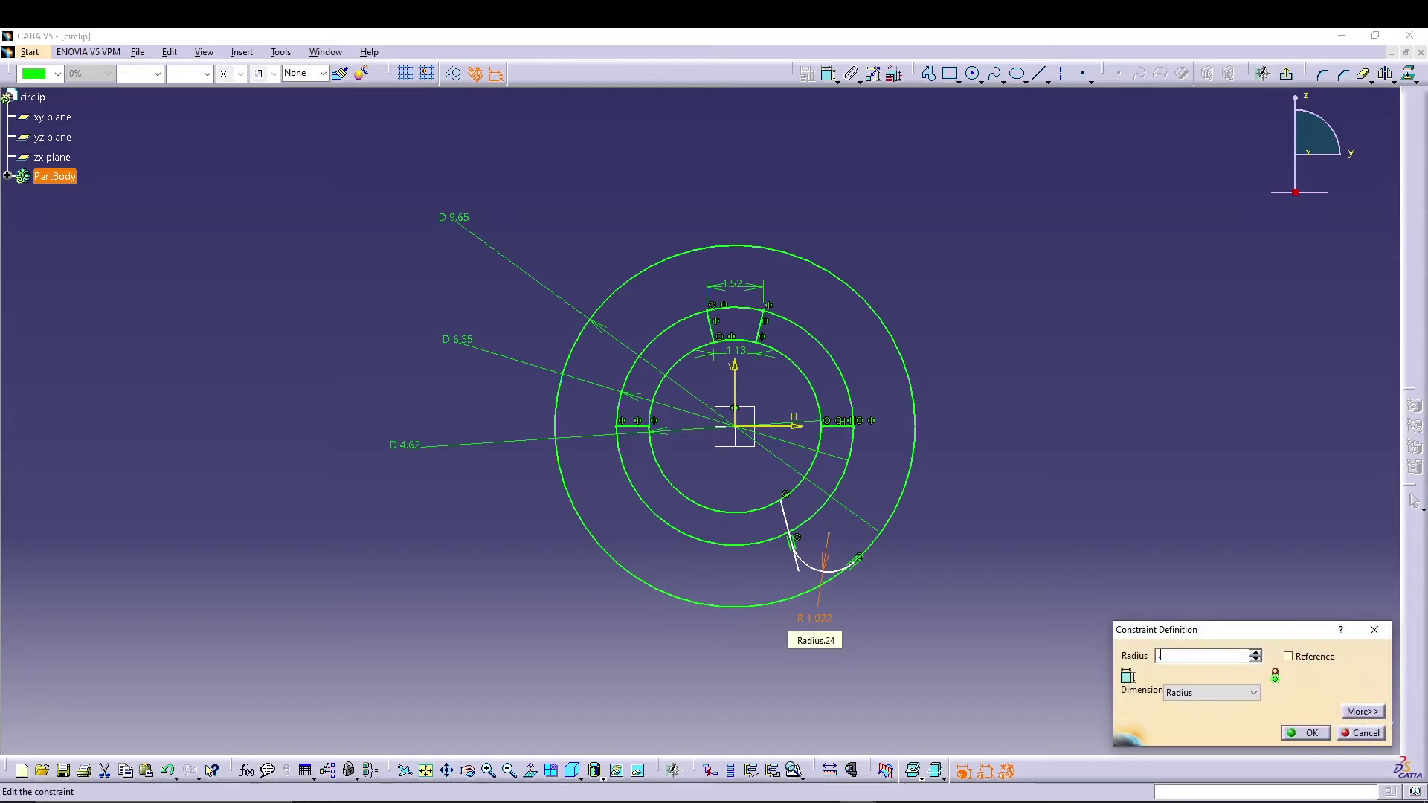
key("Return")
left_click(952, 550)
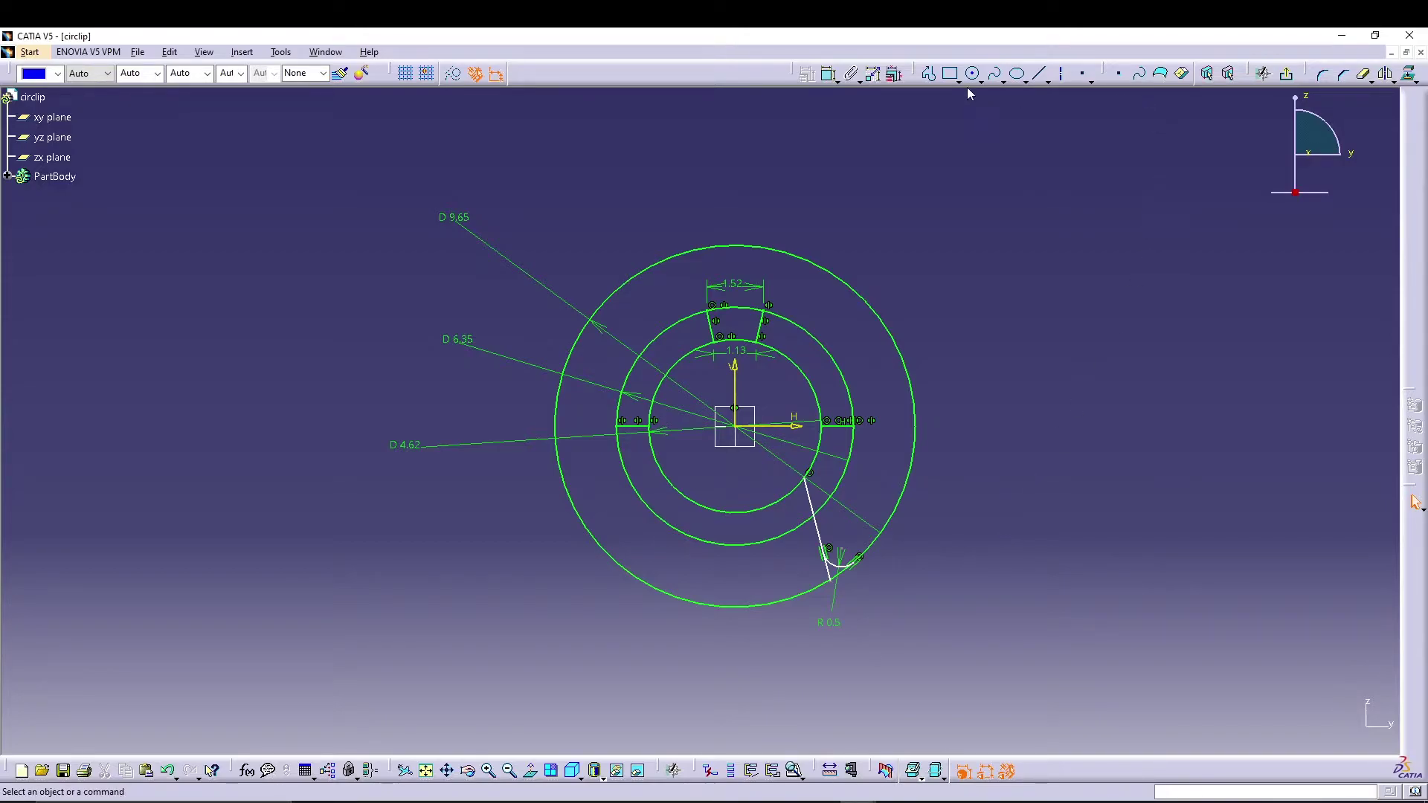
Mirror the slanted line and its corner arc about the sketch's vertical axis.
left_click(830, 74)
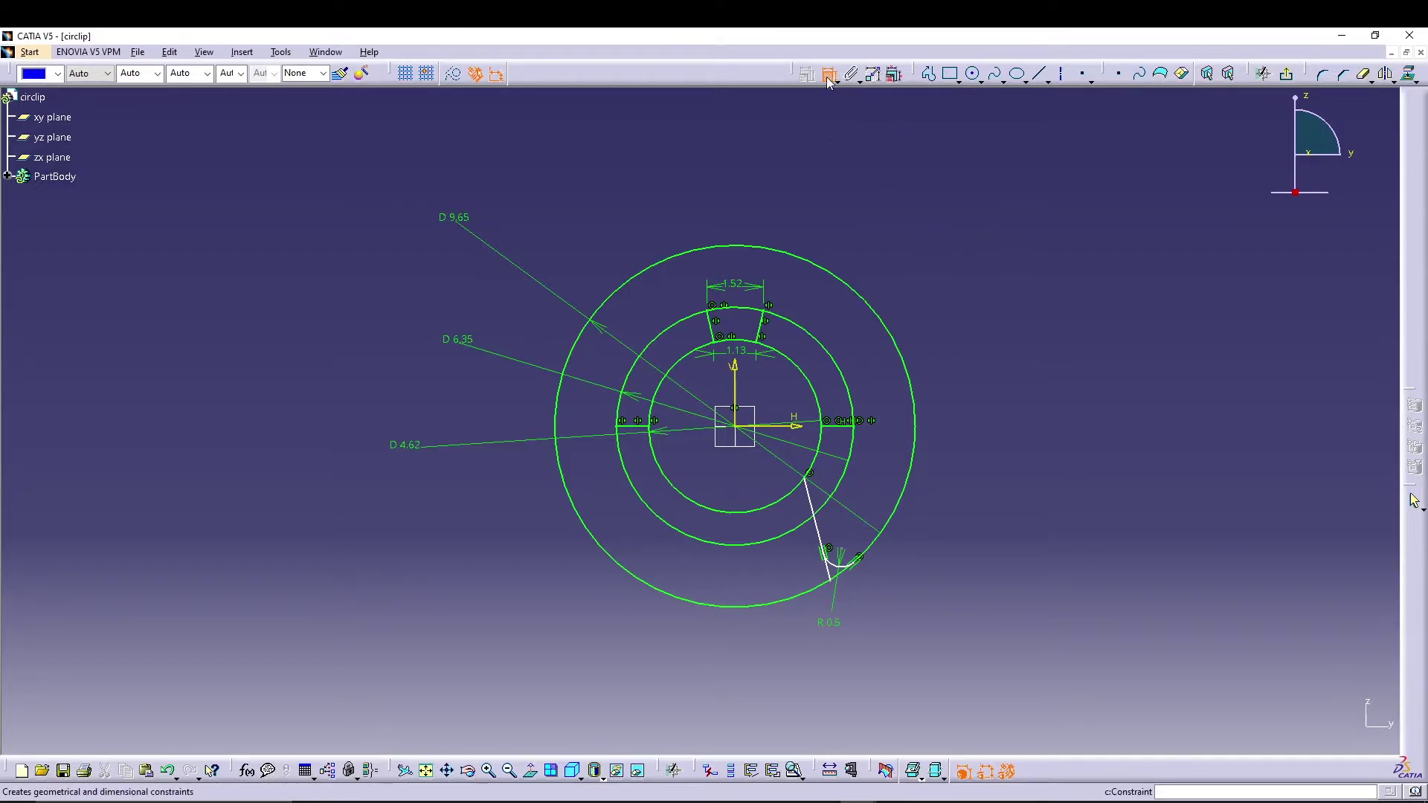
left_click(818, 526)
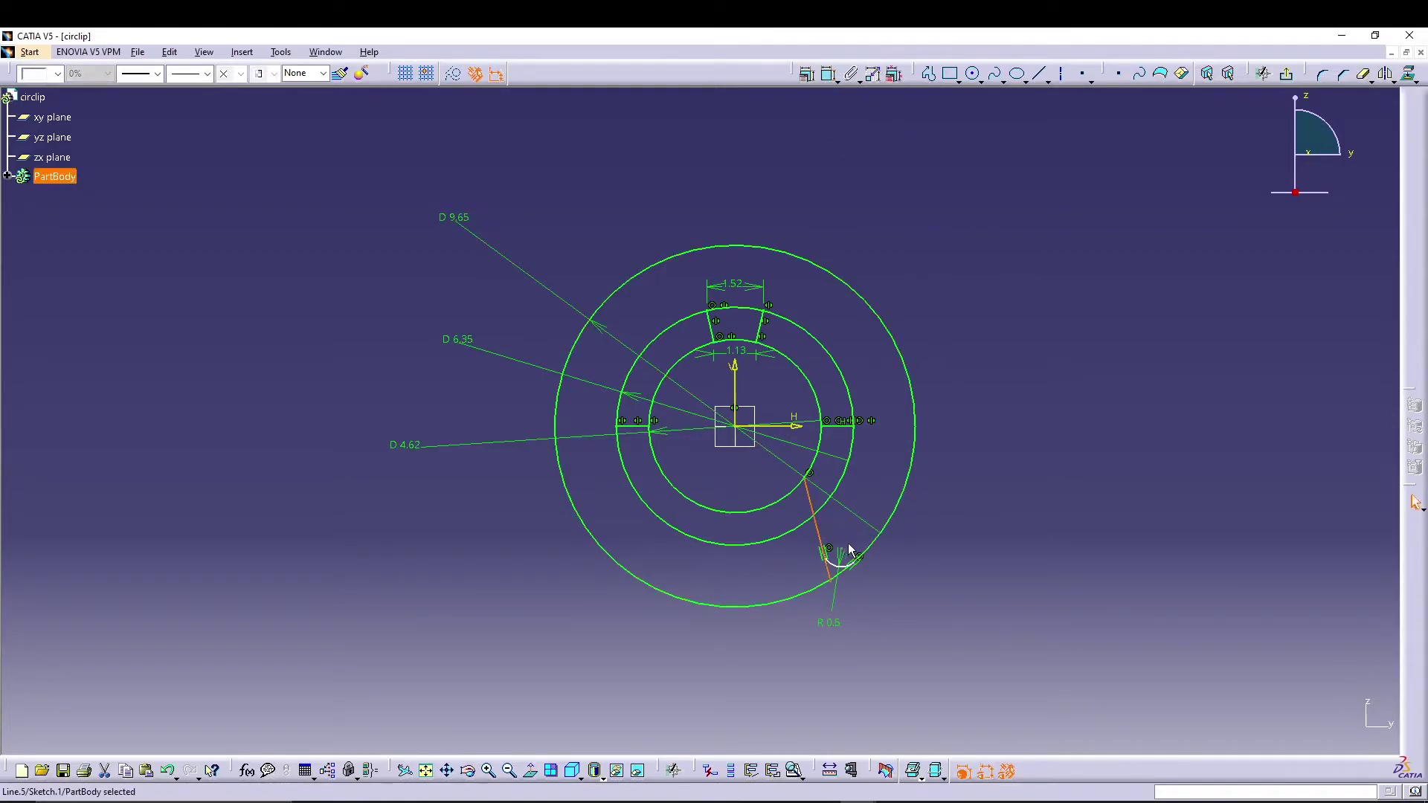
left_click(837, 567, "ctrl")
left_click(1385, 73)
left_click(742, 377)
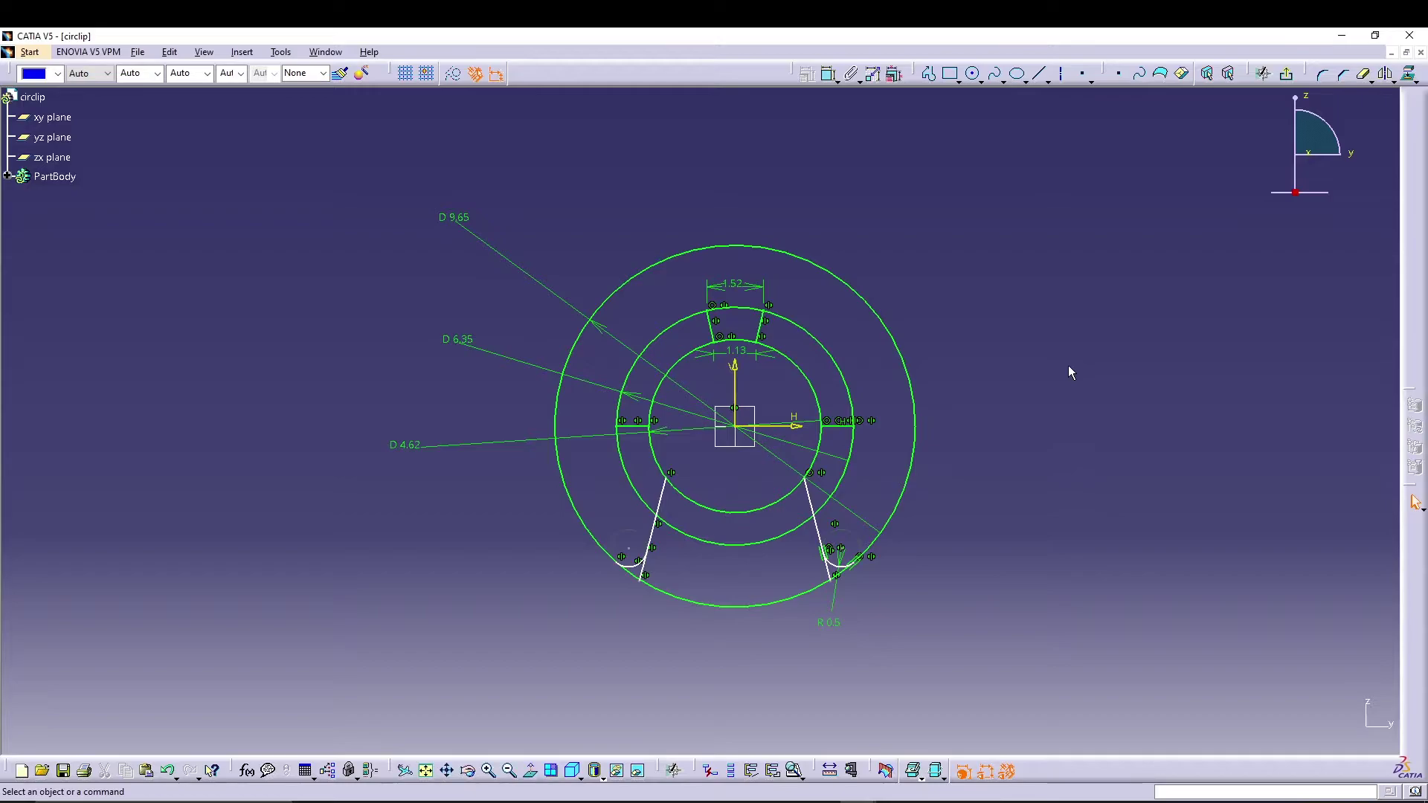
Dimension the distance between the upper endpoints of the two slanted lines and set it to 3.04 mm.
left_click(828, 73)
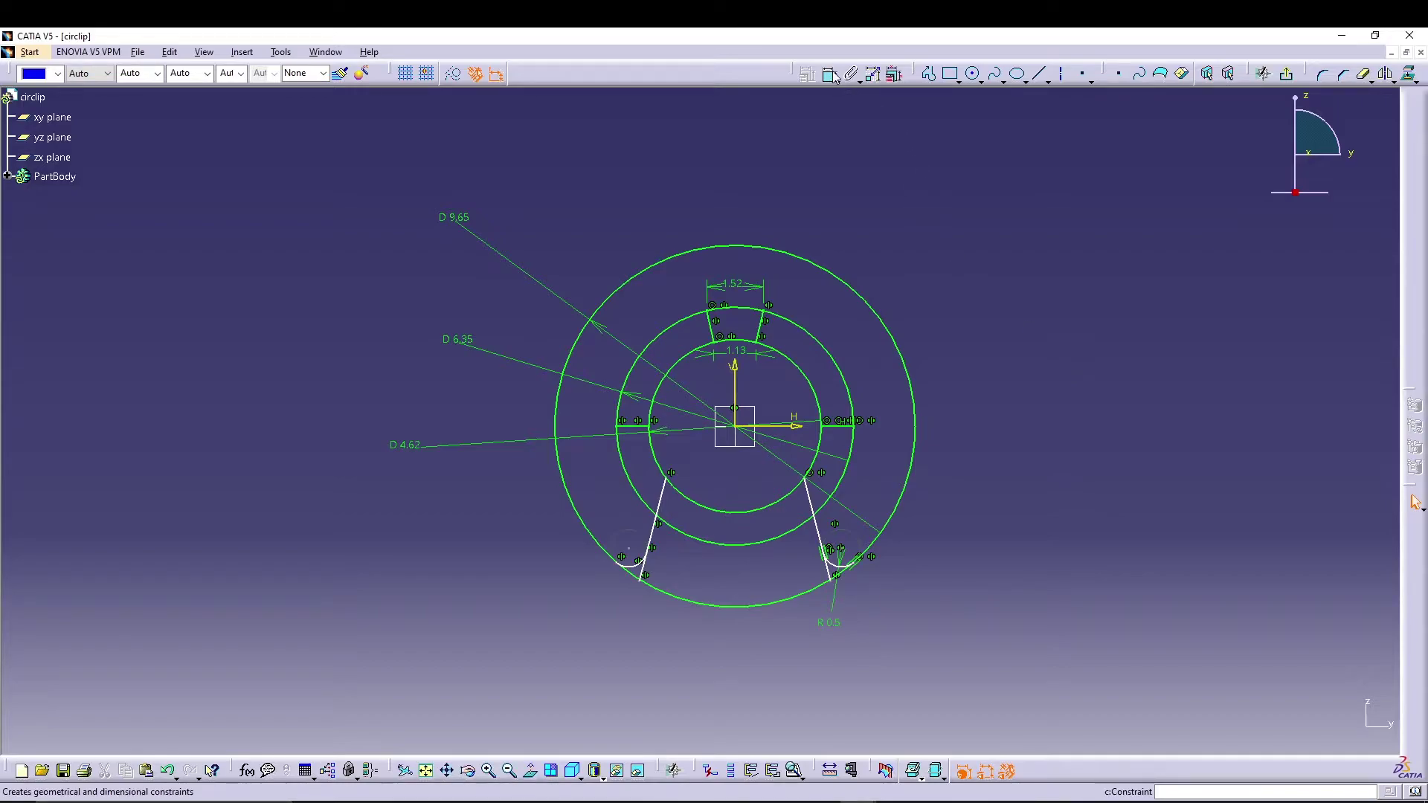
left_click(671, 485)
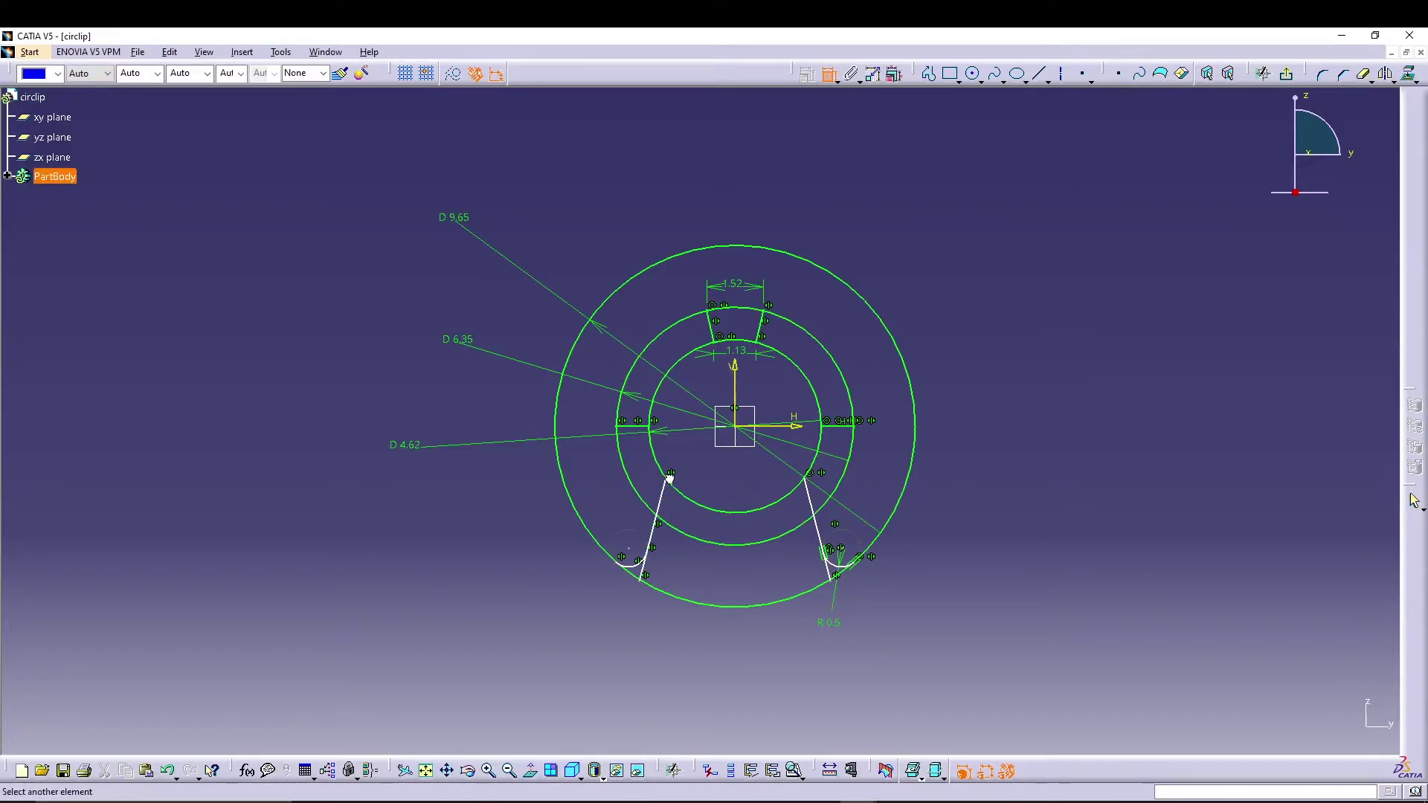
left_click(809, 485)
left_click(732, 473)
double_click(733, 473)
type("3.15")
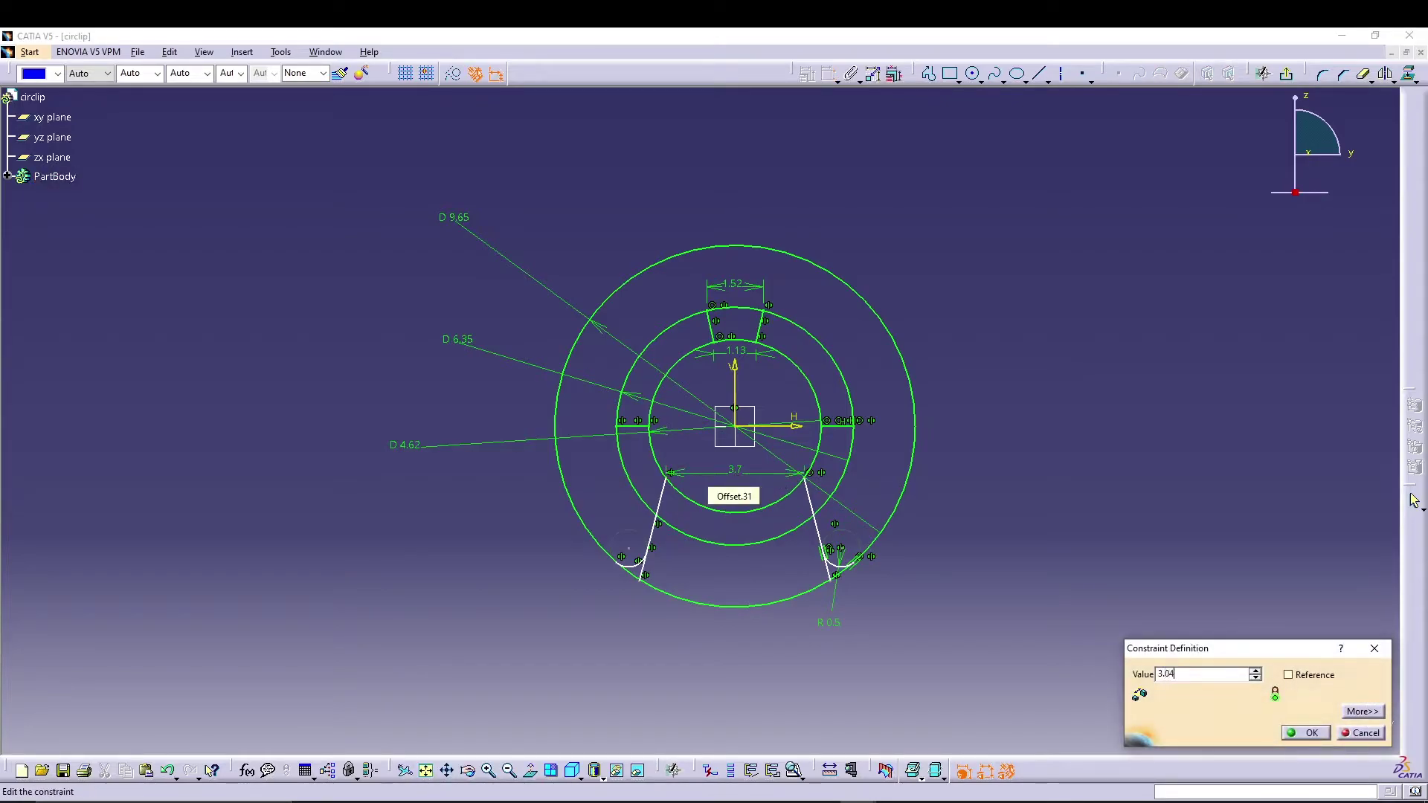
key("Return")
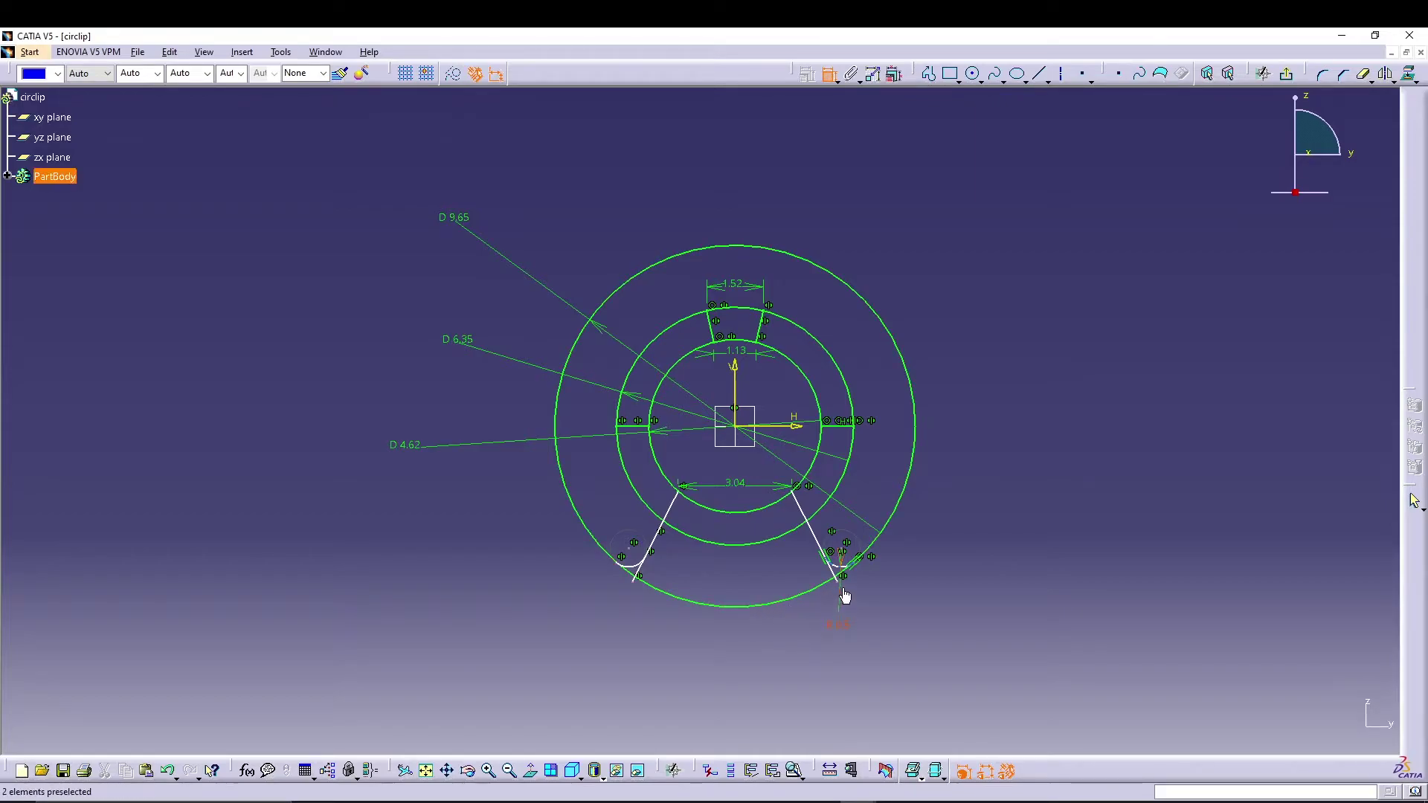
Dimension the distance between the lower endpoints of the two slanted lines and set it to 3.81 mm.
left_click(843, 591)
left_click(632, 583)
left_click(740, 632)
double_click(740, 632)
type("3.81")
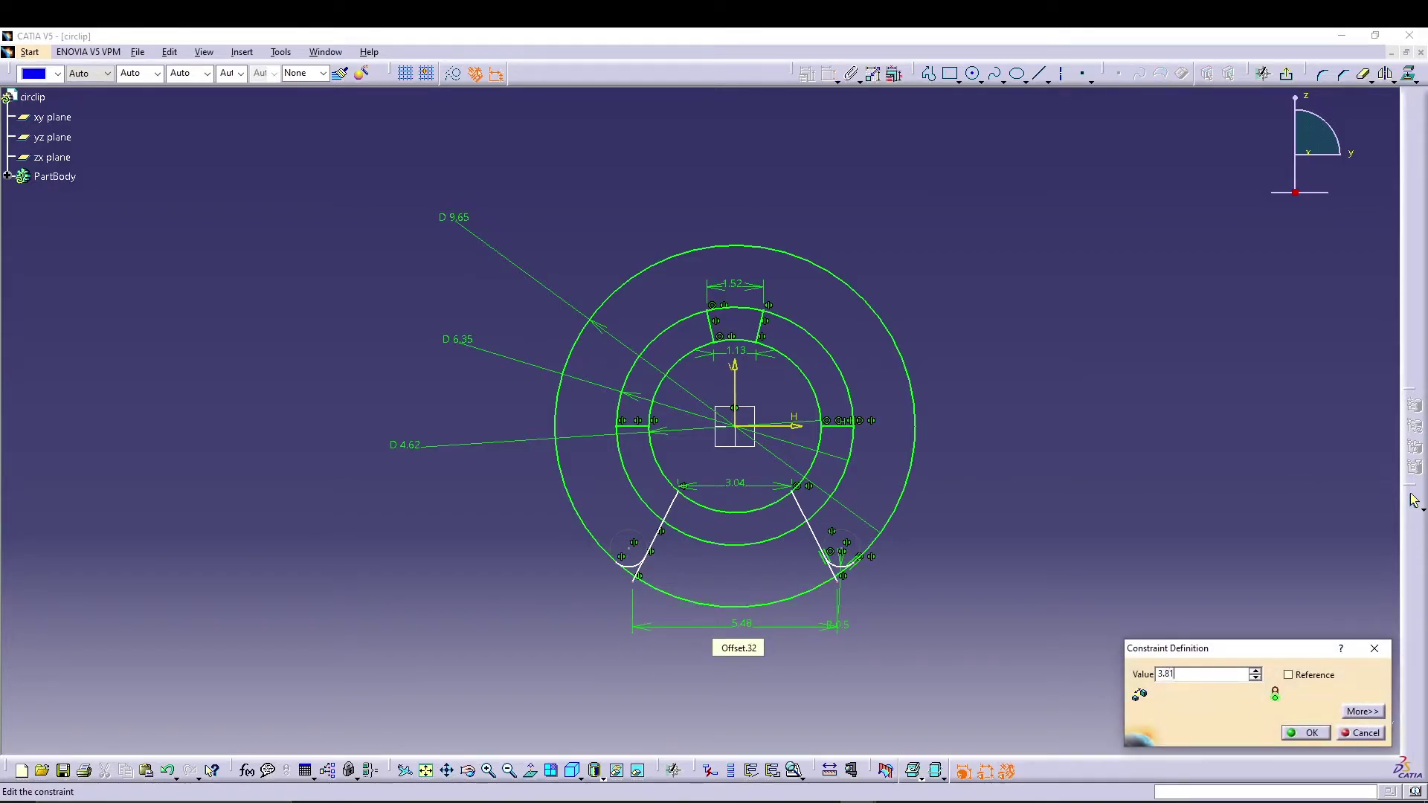
key("Return")
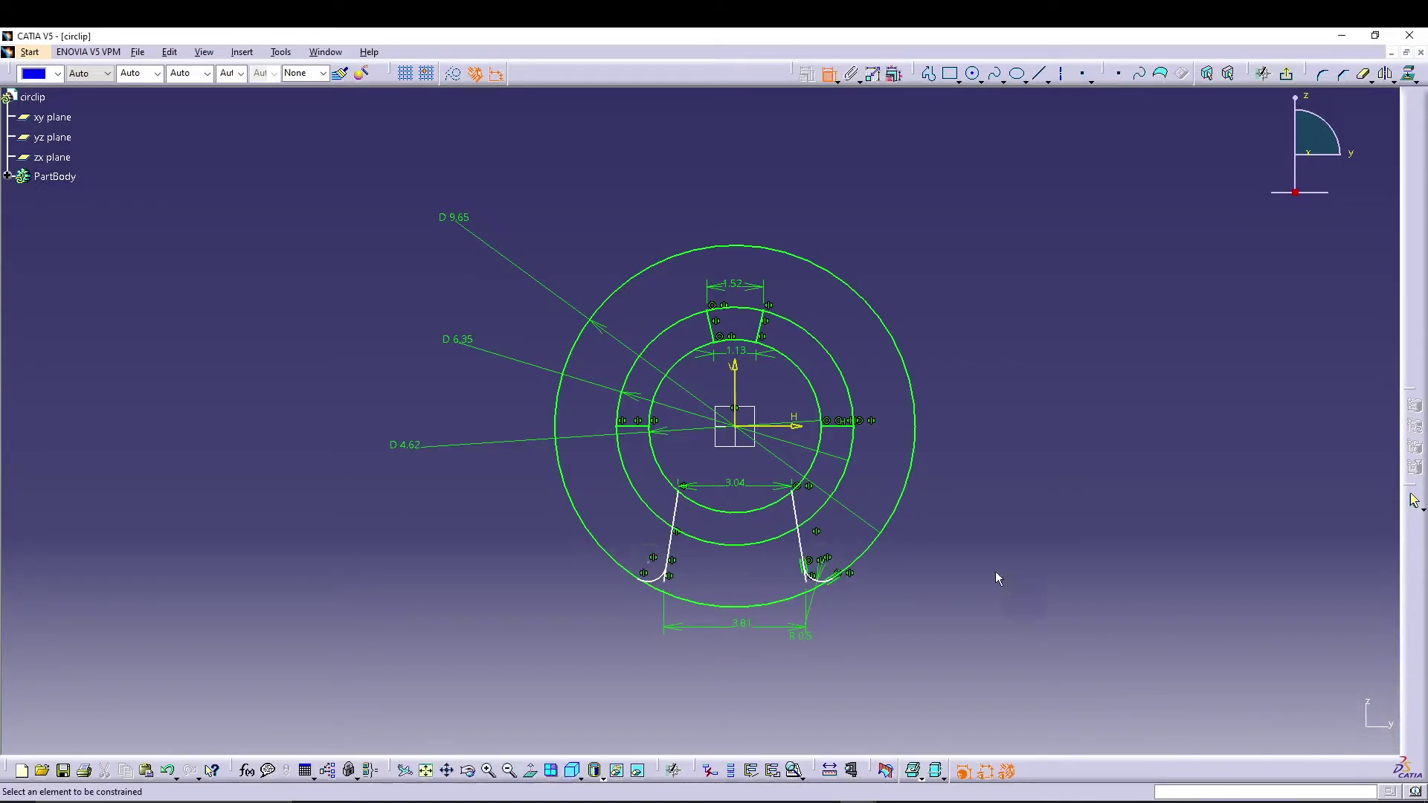
Trim the middle circle across the top notch and the inner circle between the notch and each horizontal line.
middle_click_drag(979, 560, 982, 376)
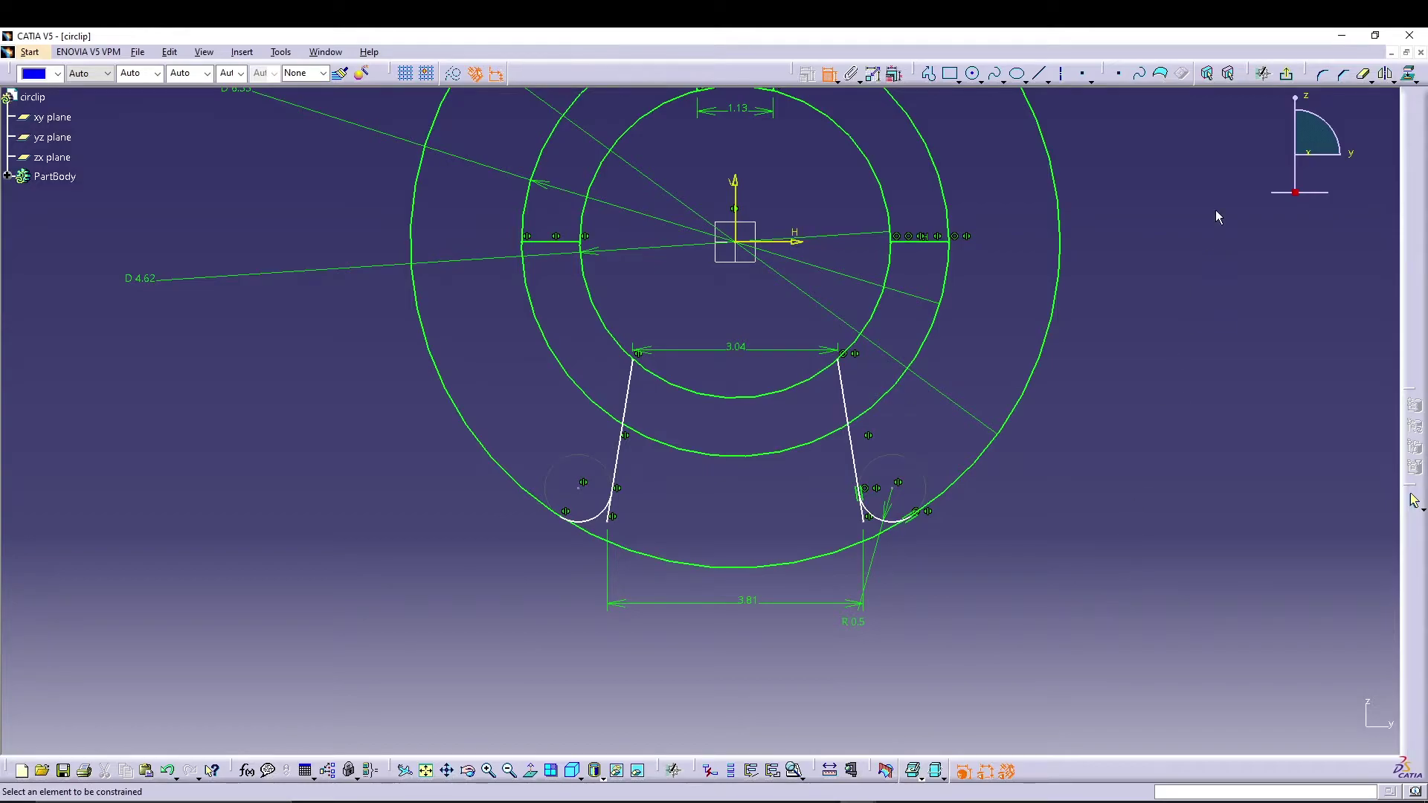
left_click(1366, 77)
middle_click_drag(1113, 315, 1092, 557)
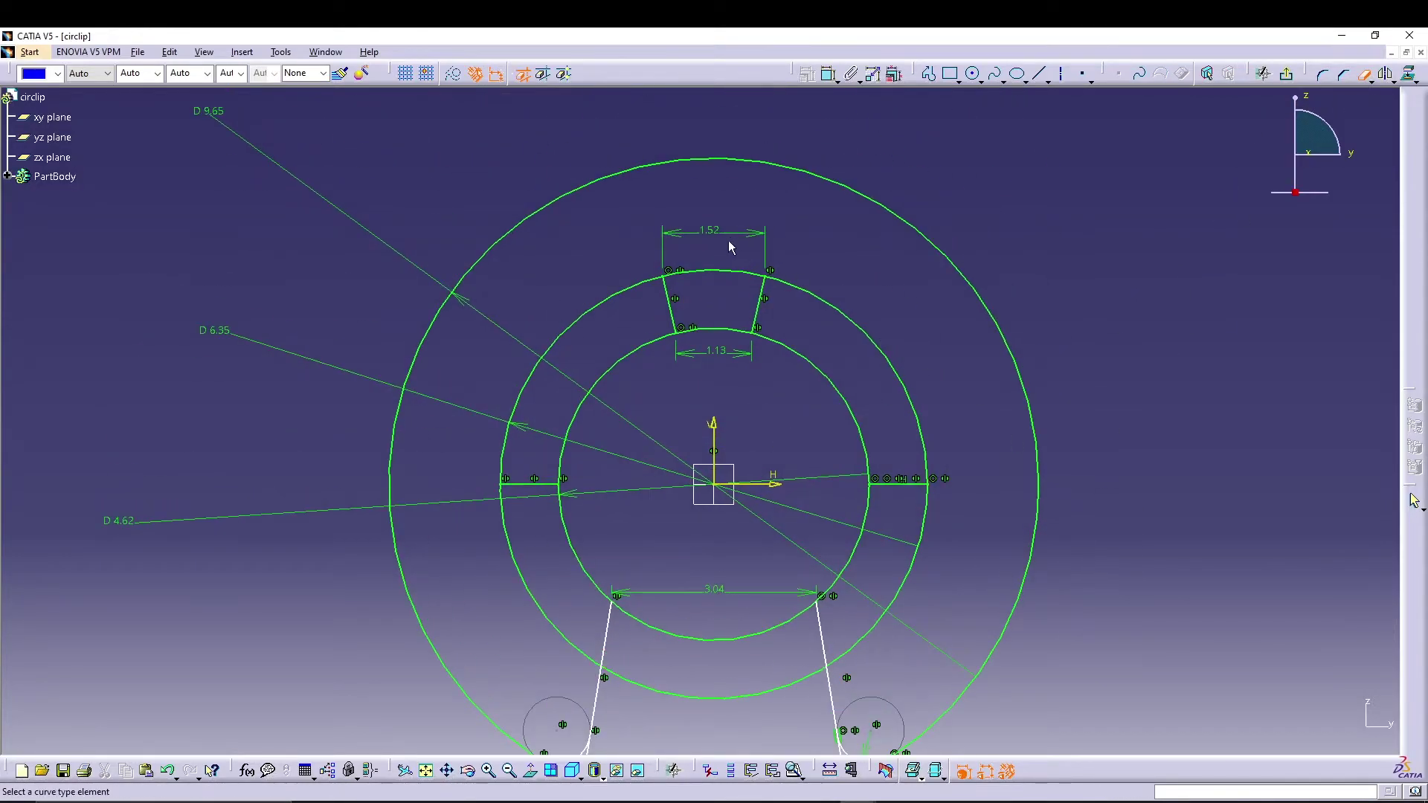
left_click(721, 275)
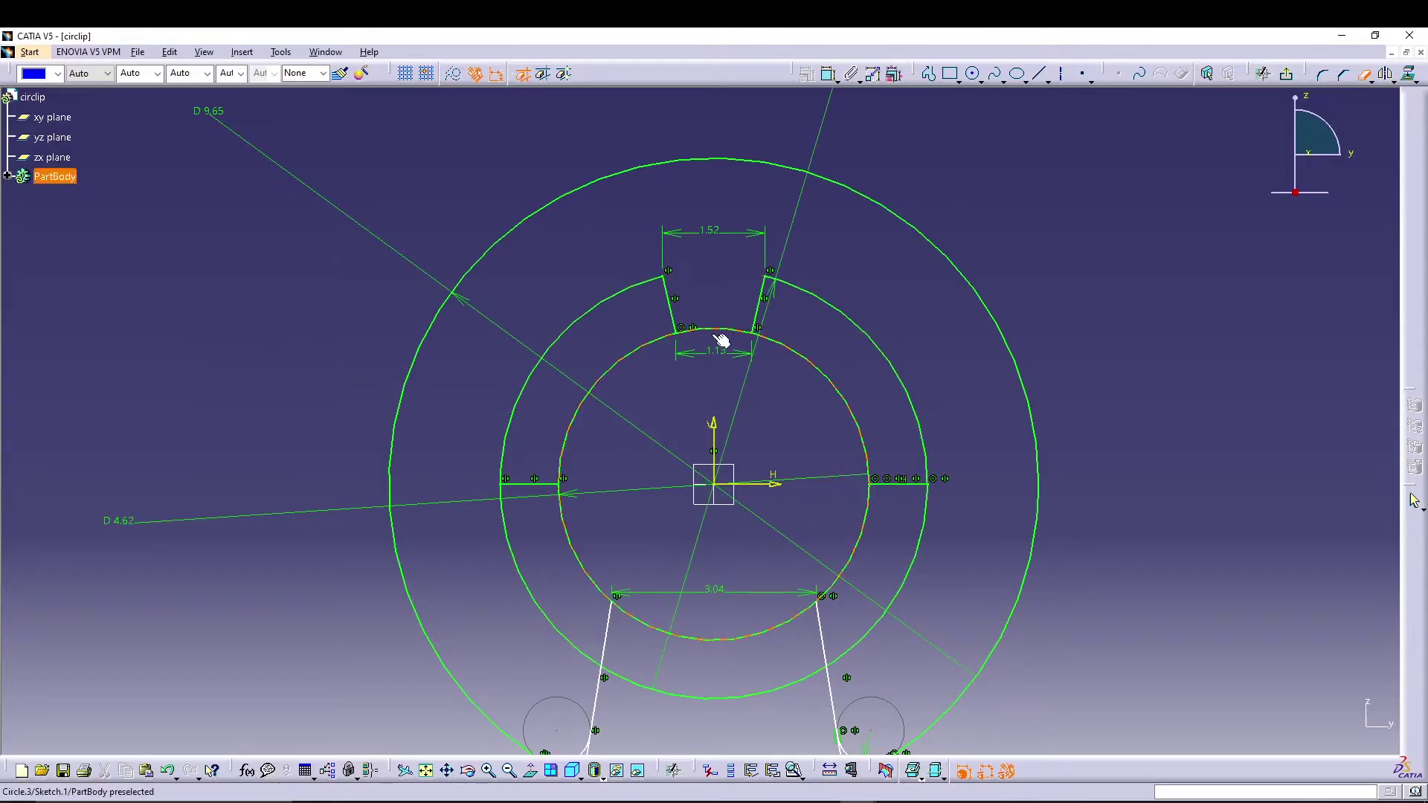
left_click(627, 365)
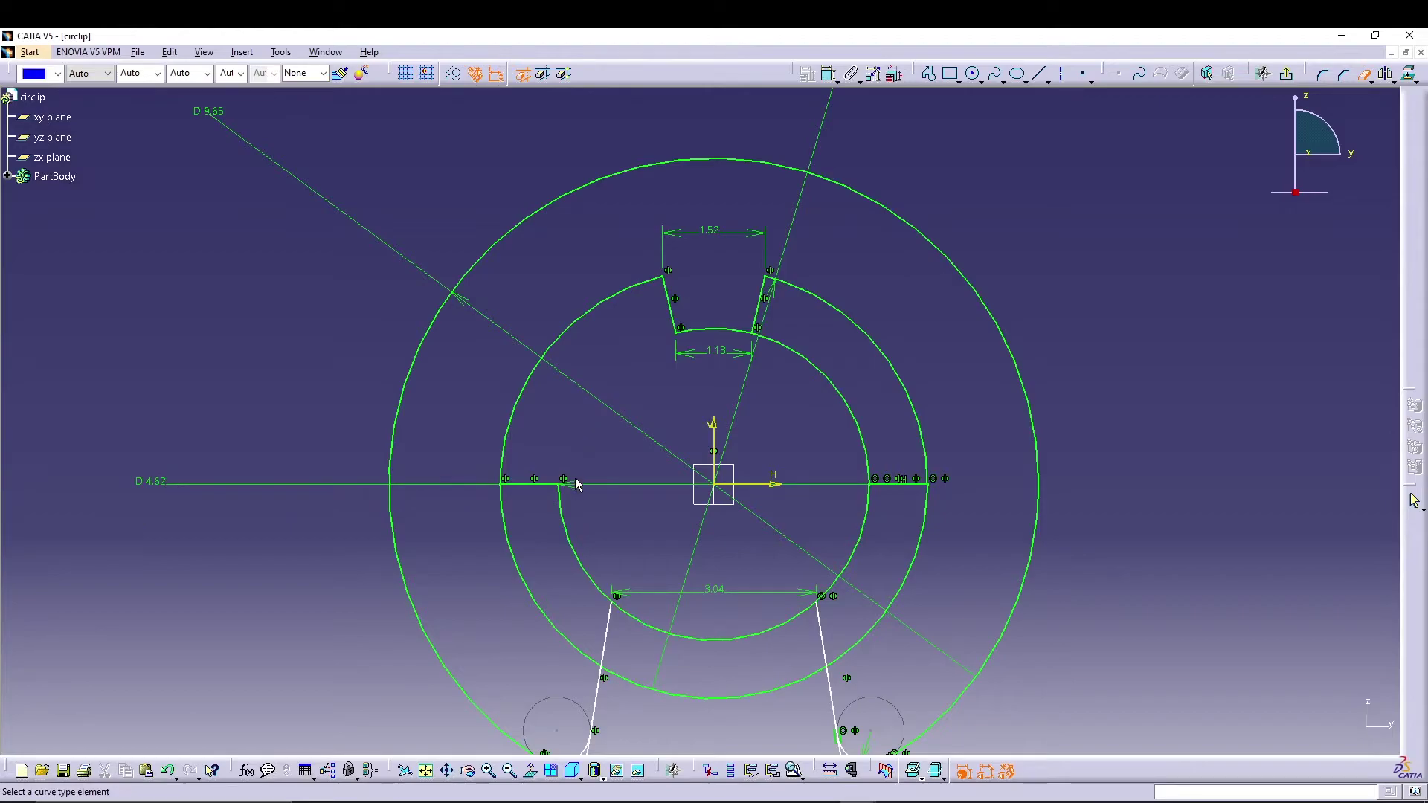
left_click(804, 366)
Trim away the middle circle's lower half, the inner circle between the slanted lines, and the excess line ends and outer arc past the corners.
middle_click_drag(783, 426, 796, 256)
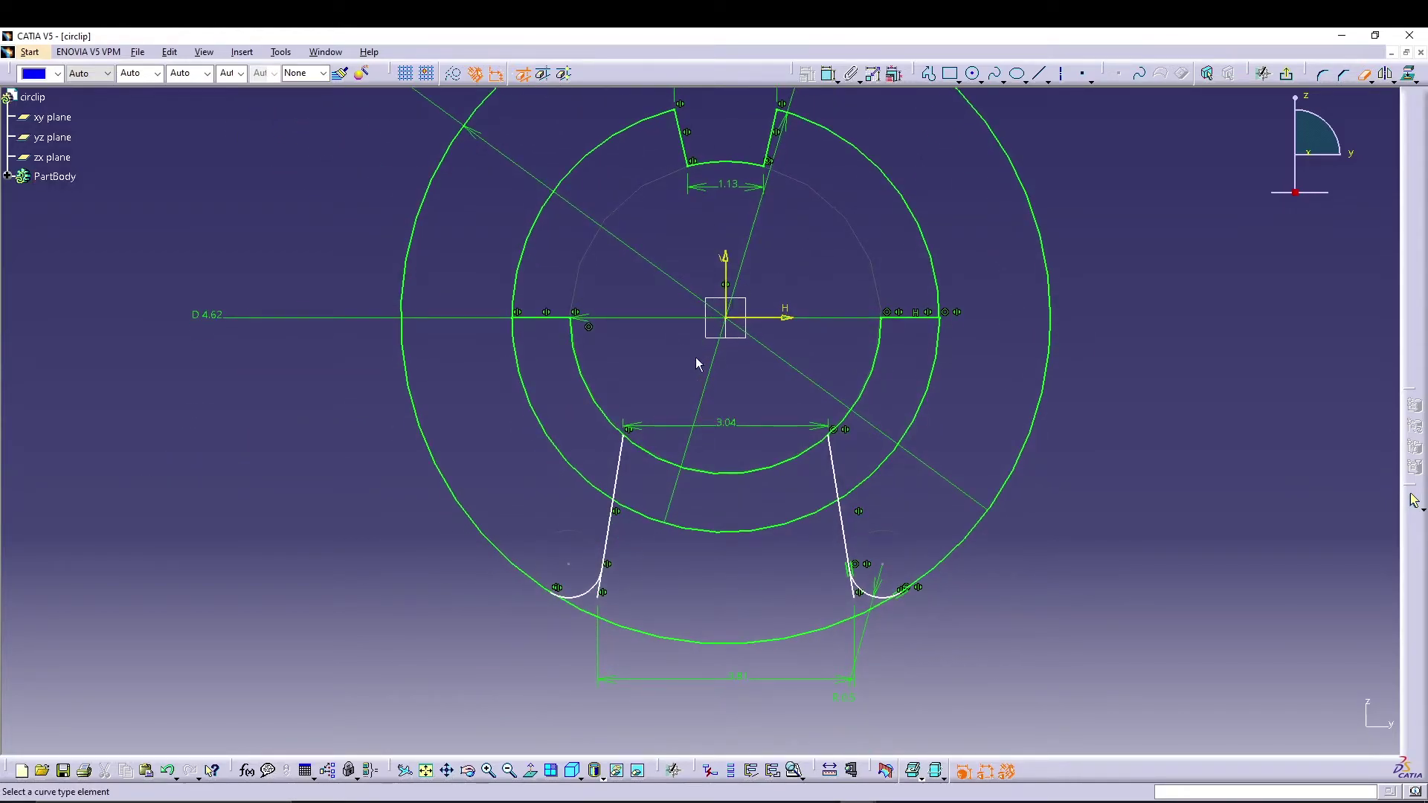
left_click(668, 525)
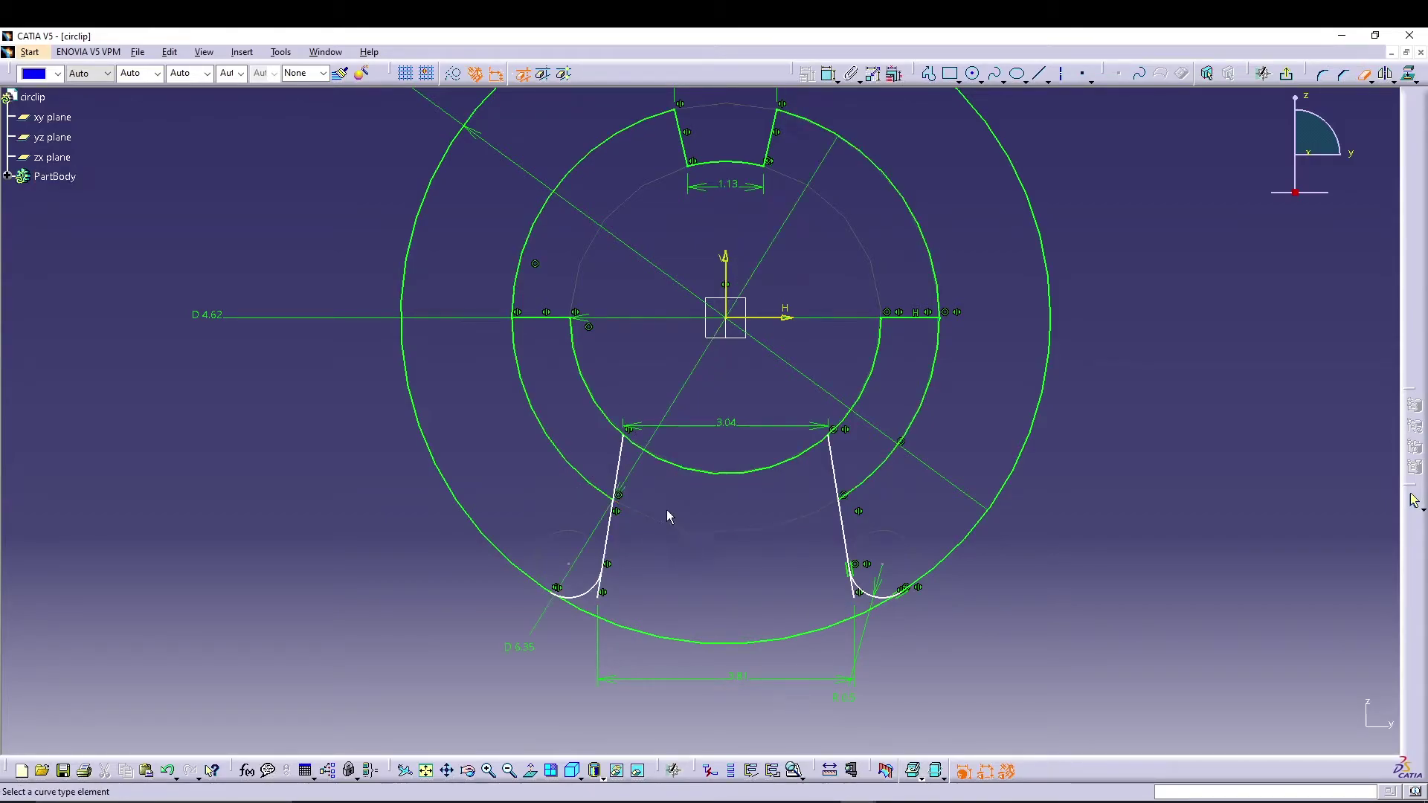
left_click(691, 473)
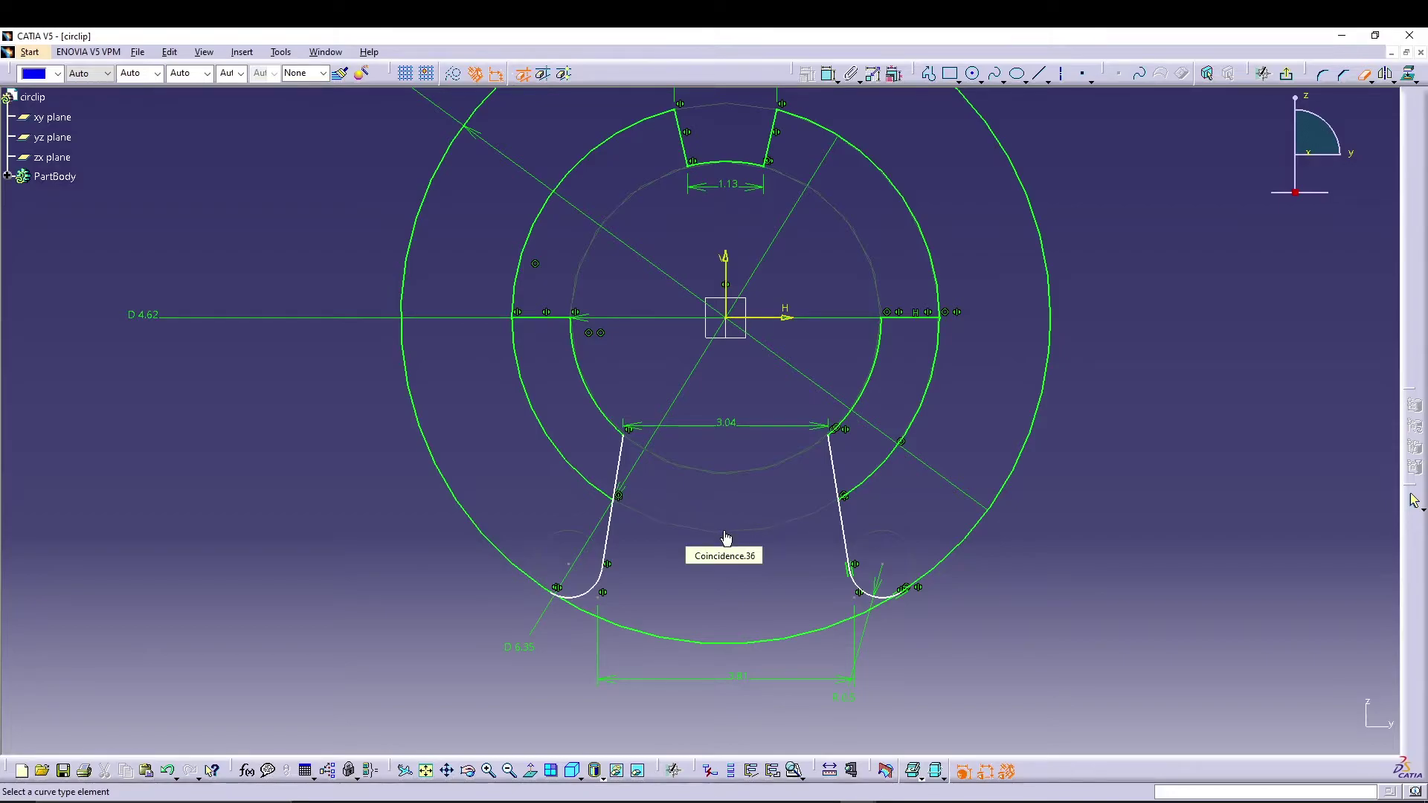
left_click(542, 415)
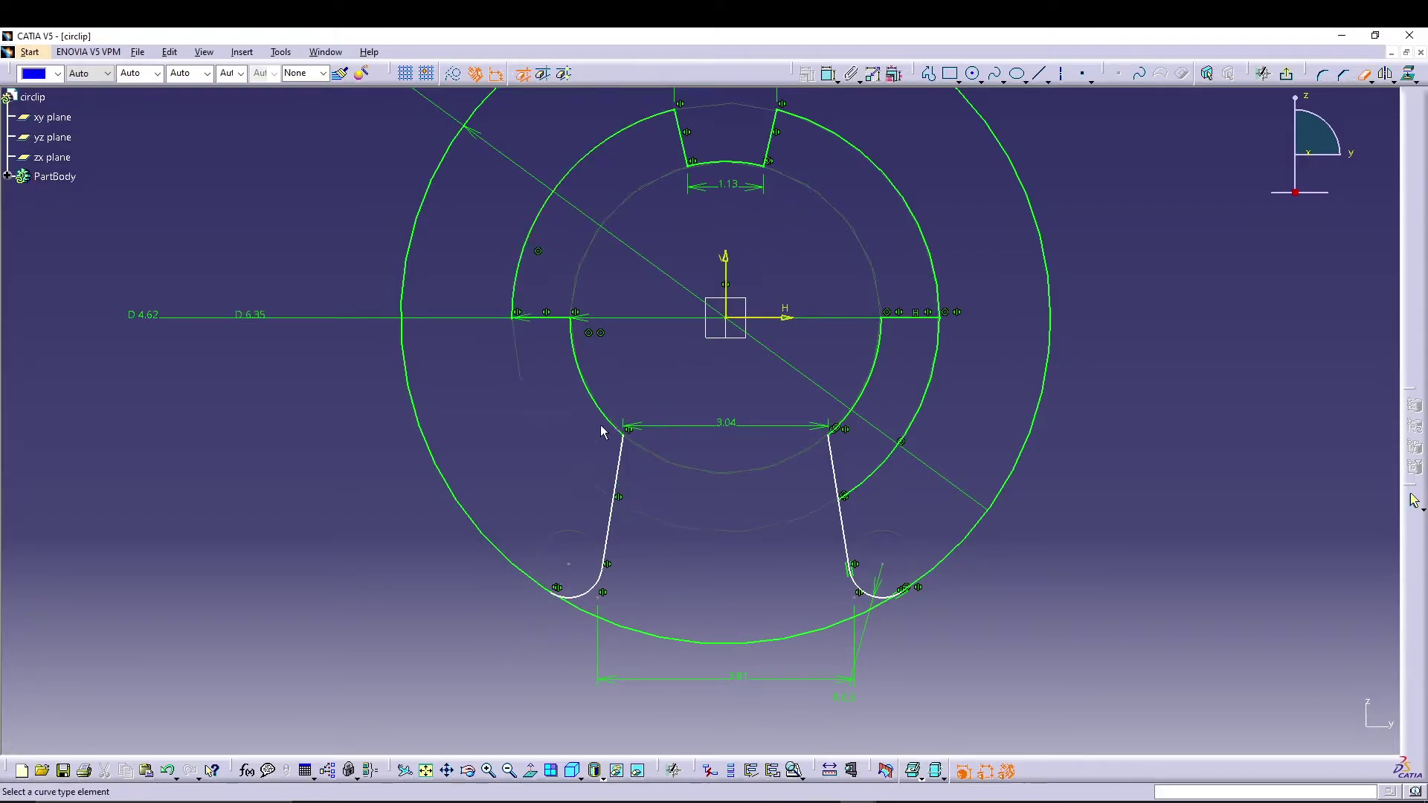
left_click(928, 408)
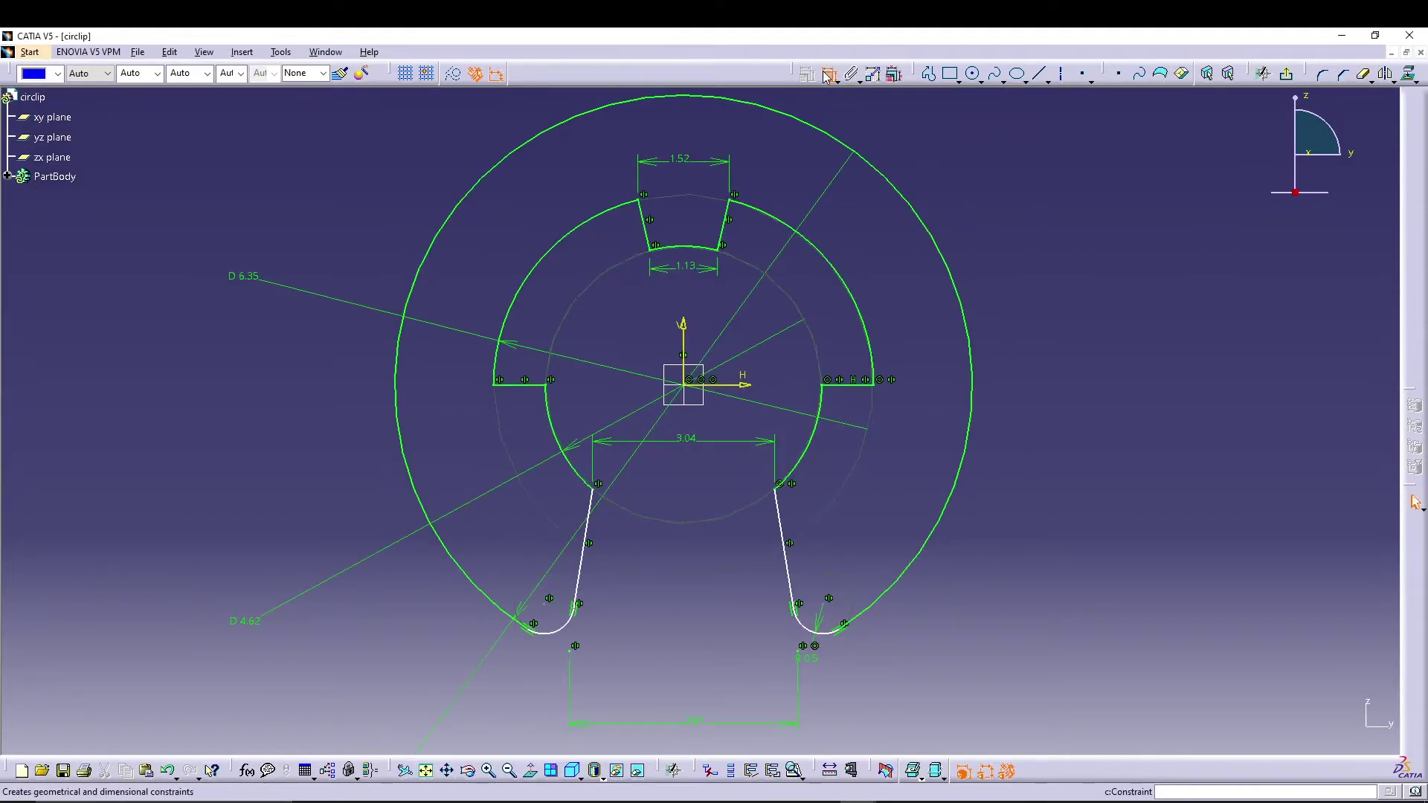
Dimension the angle between the right slanted line and the vertical axis and set it to 8.134°.
left_click(790, 546)
left_click(683, 334)
left_click(735, 565)
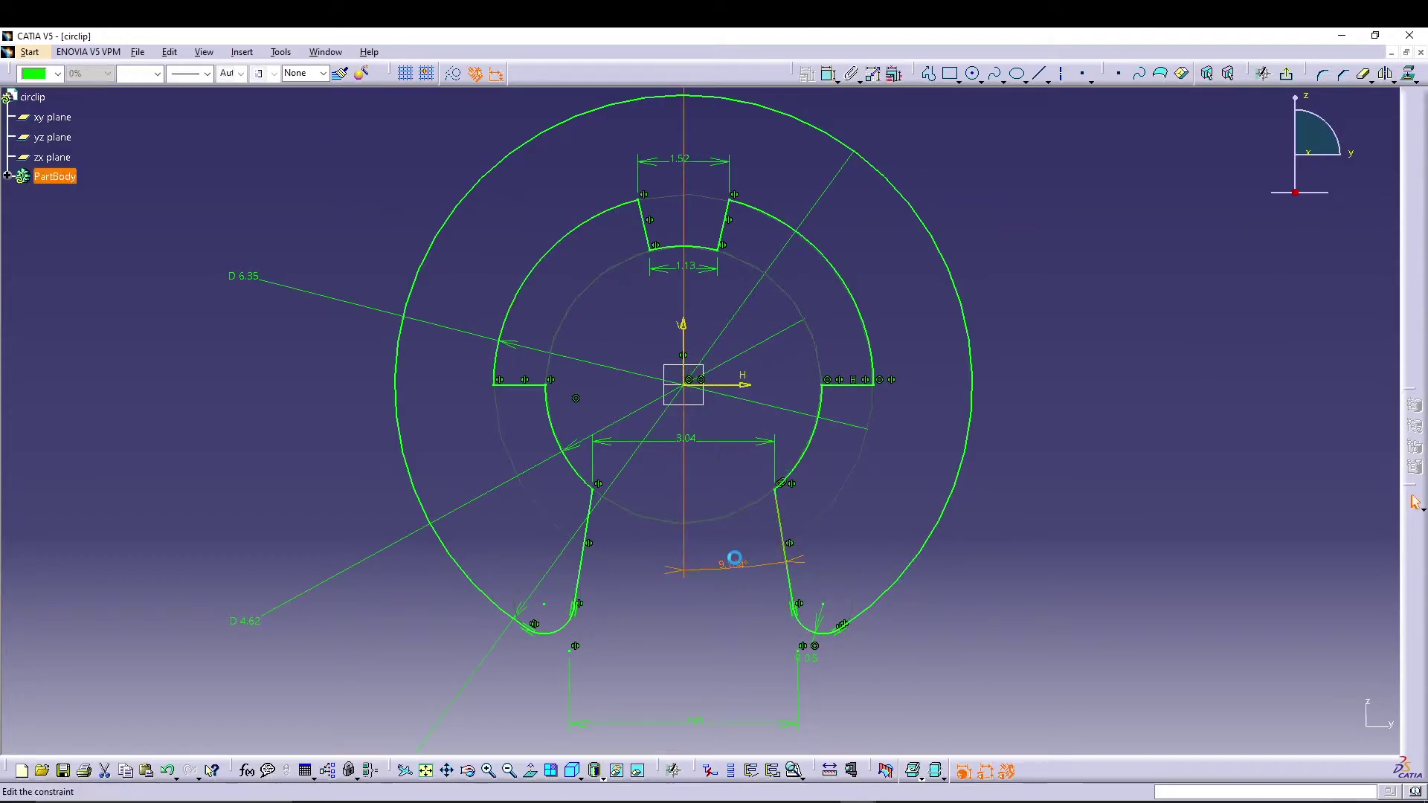
double_click(737, 565)
type("8.13")
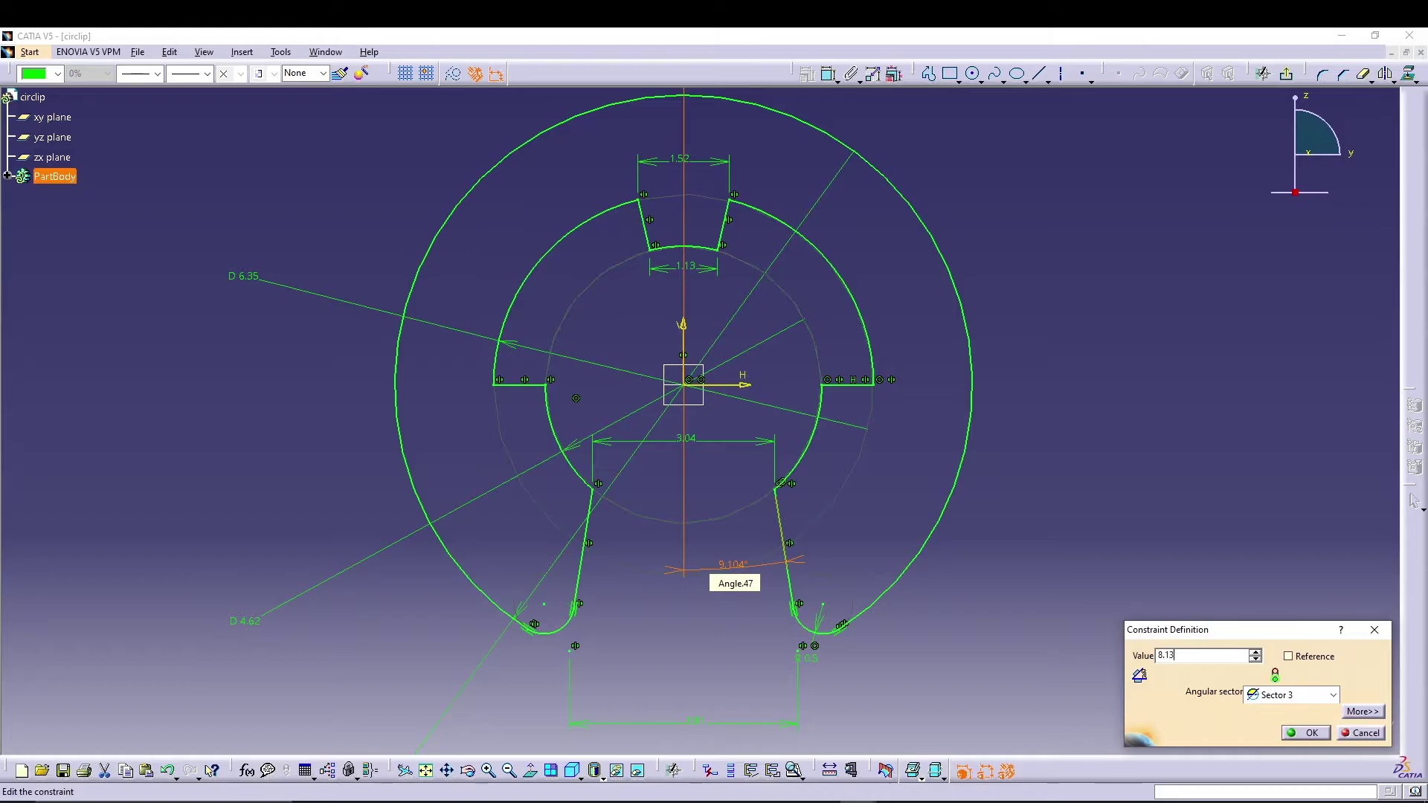
key("Return")
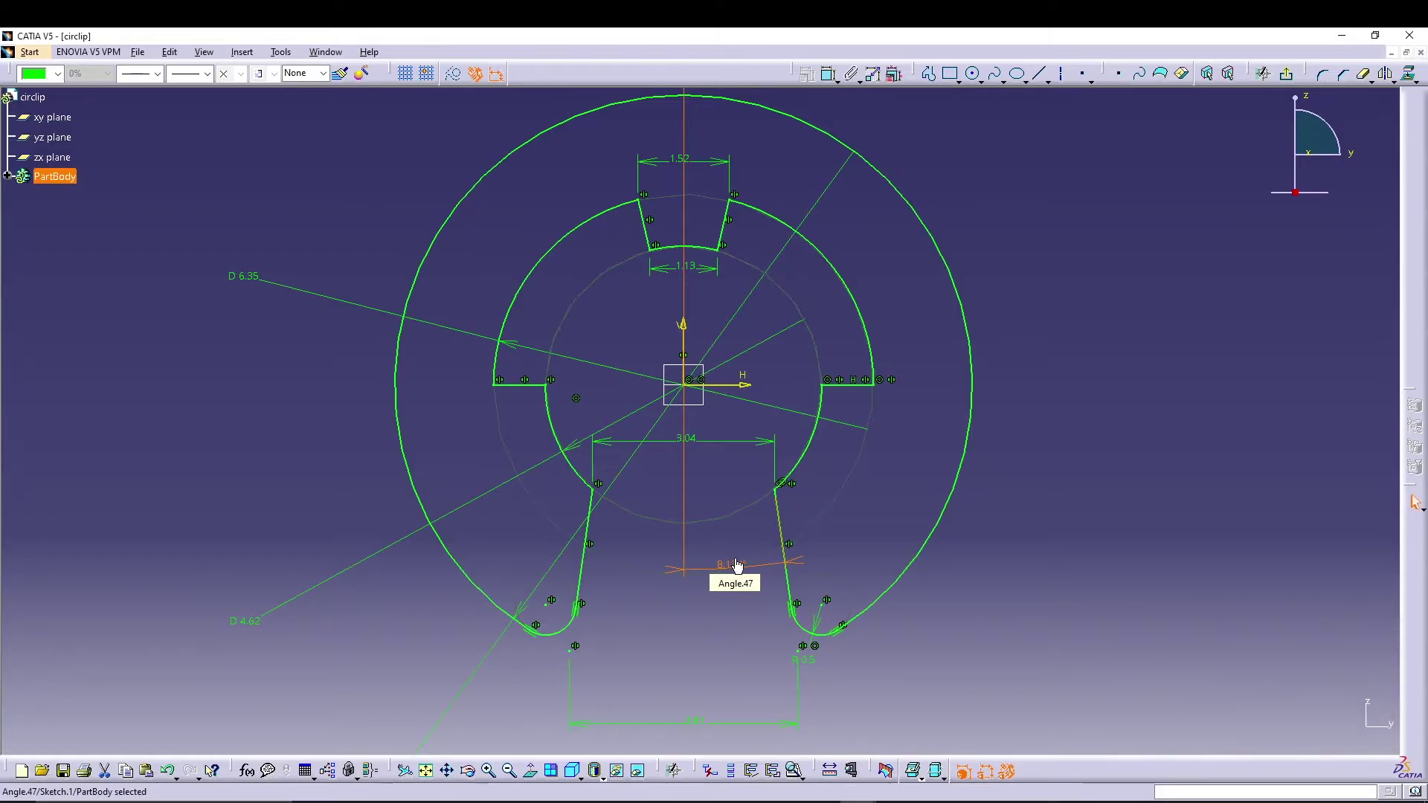
left_click(1139, 444)
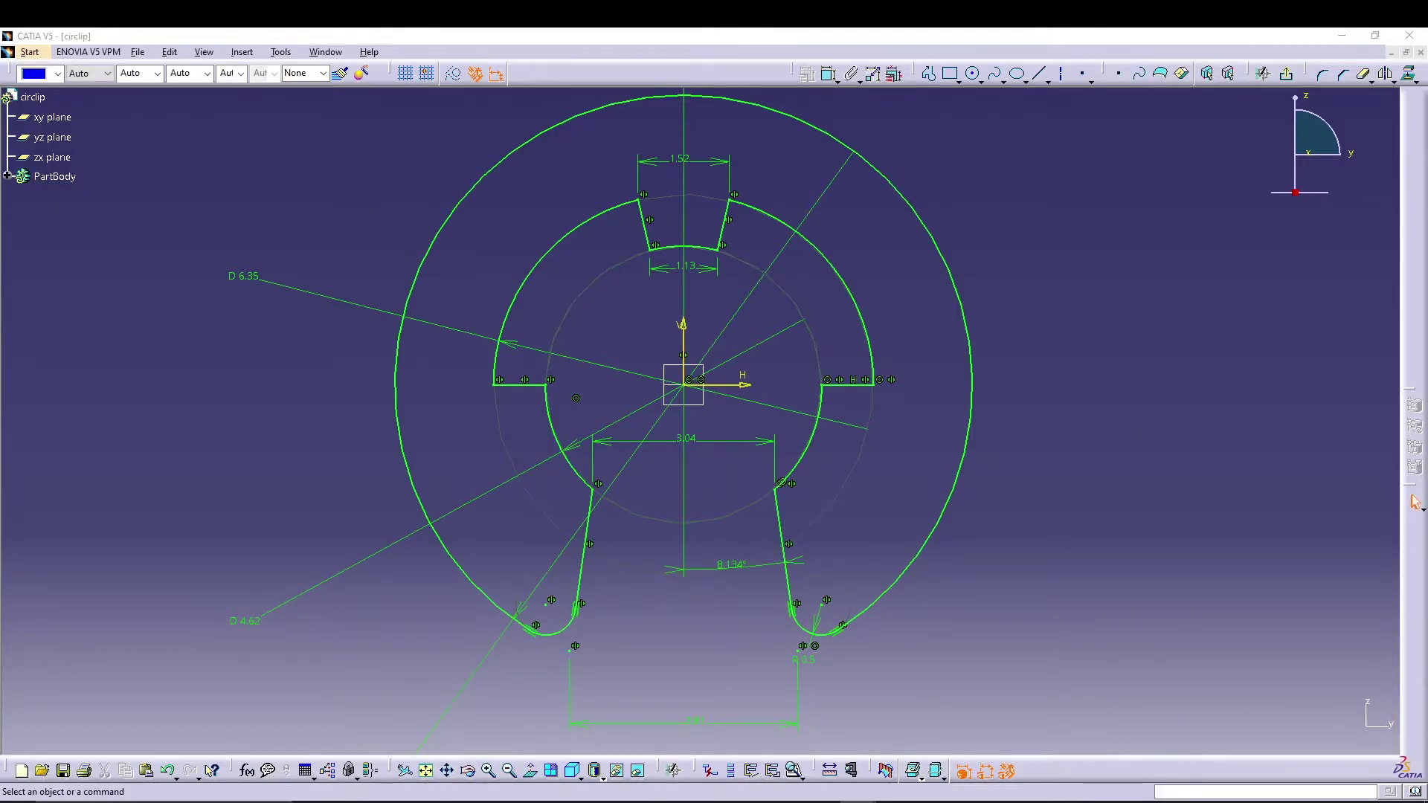
Finish the sketch and pad the circlip profile by a length of 0.365 mm with mirrored extent.
left_click(1289, 75)
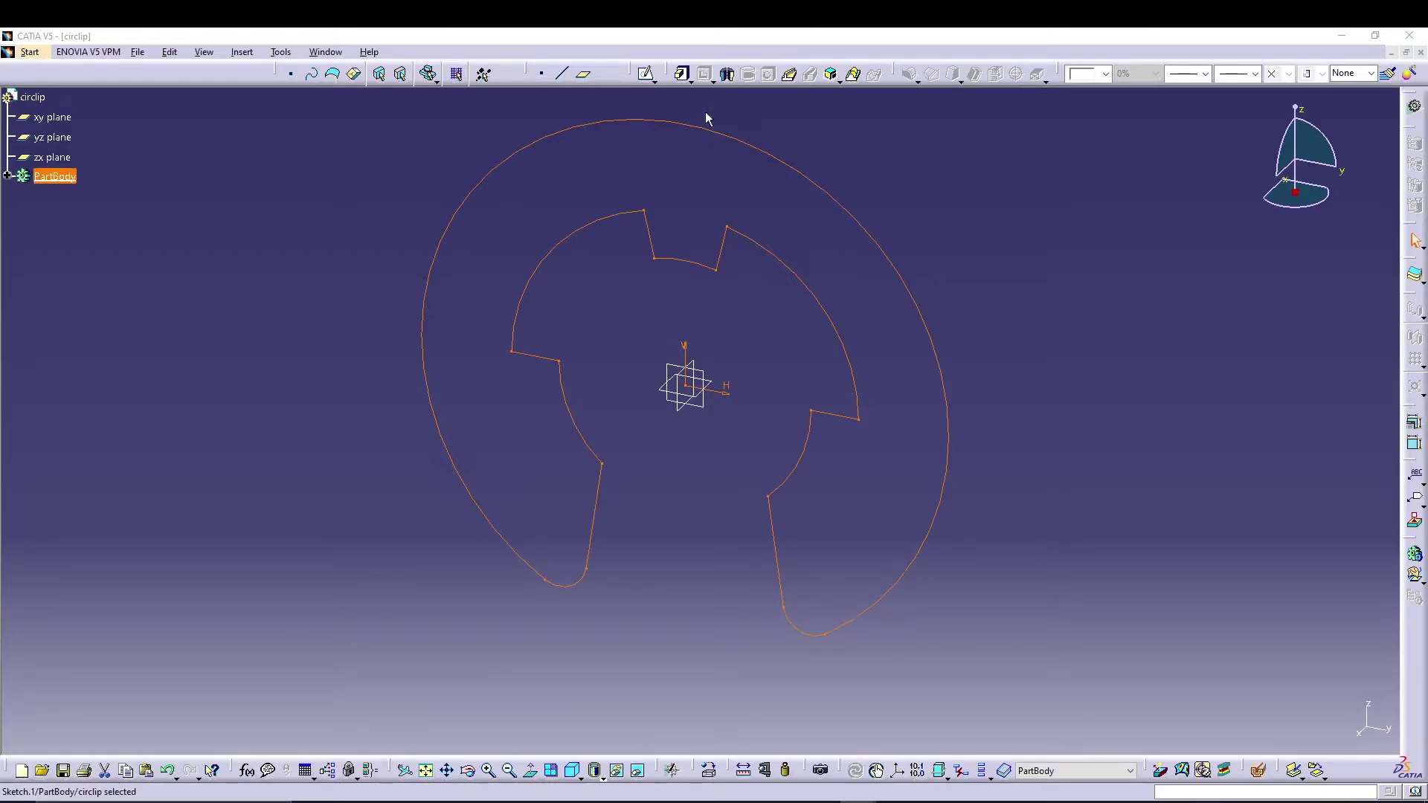
left_click(682, 74)
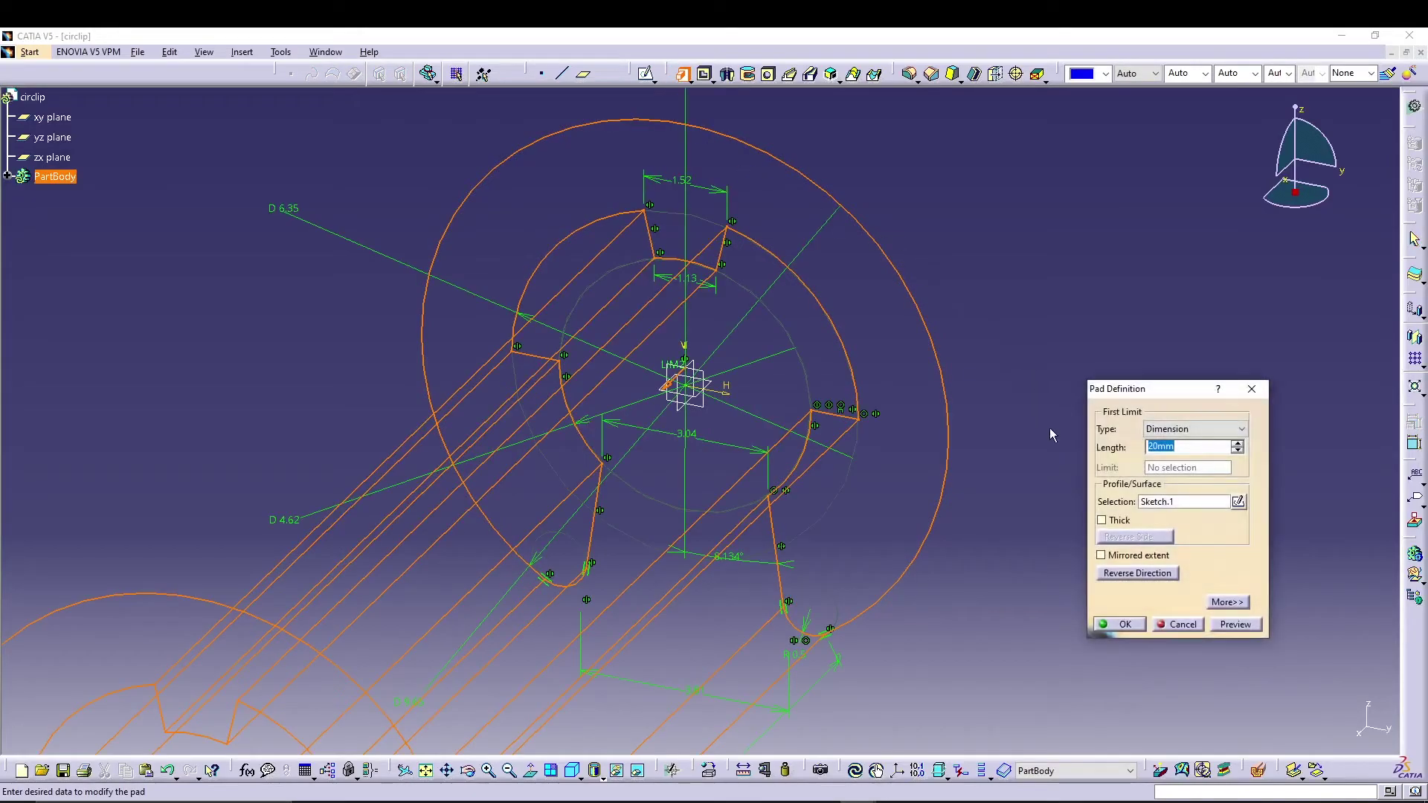
left_click(1134, 552)
double_click(1198, 446)
type(".365")
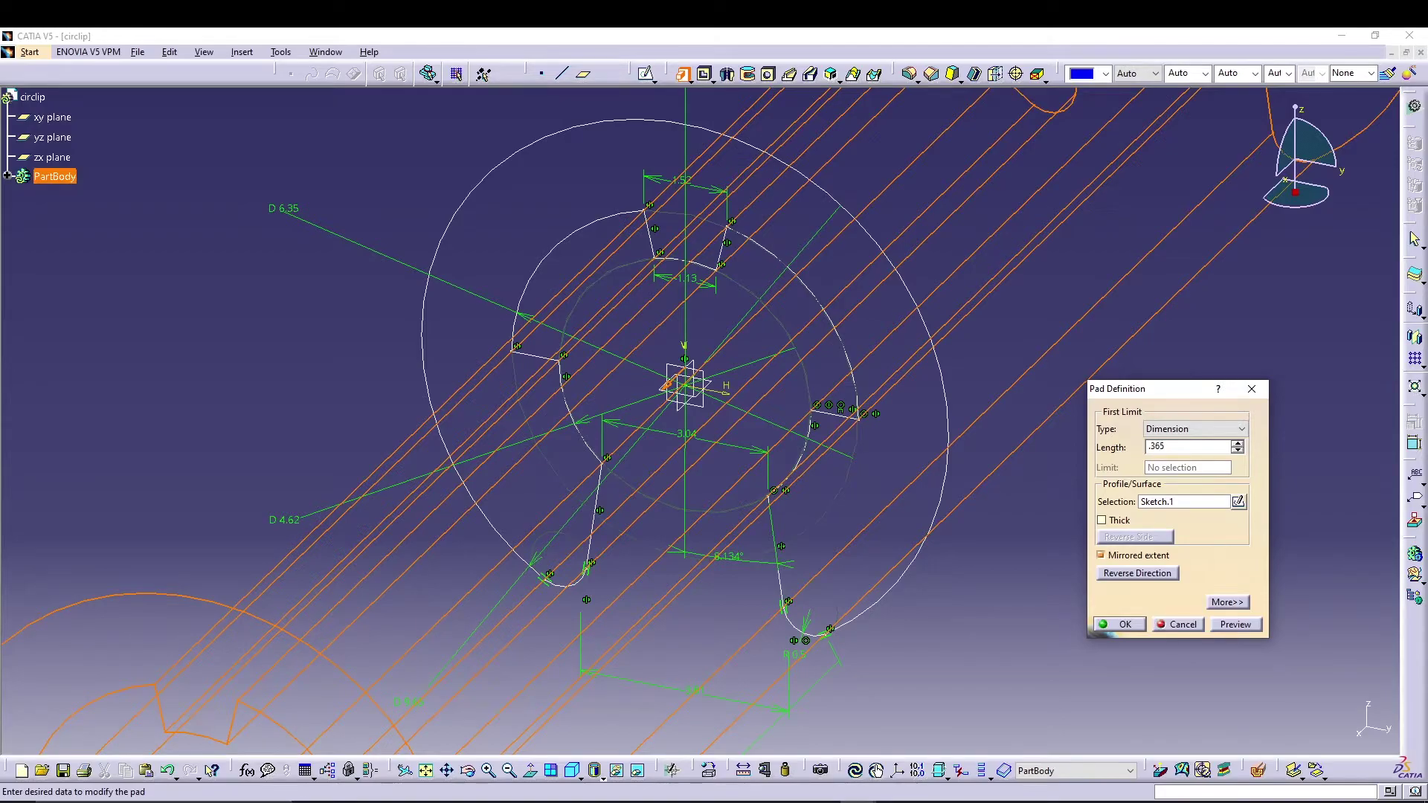
key("Return")
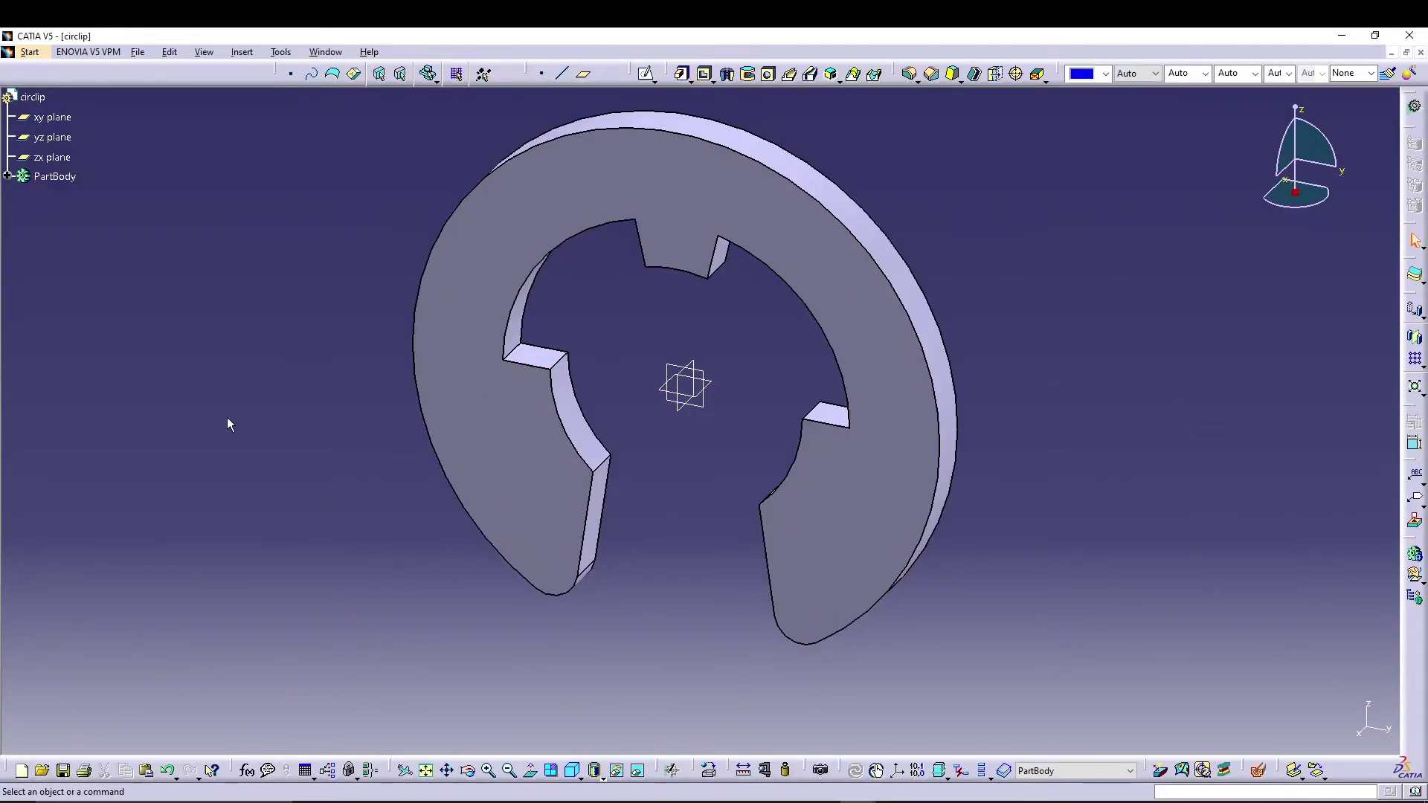
Save the part as circlip in the CASTER WHEEL folder and close it.
left_click(139, 53)
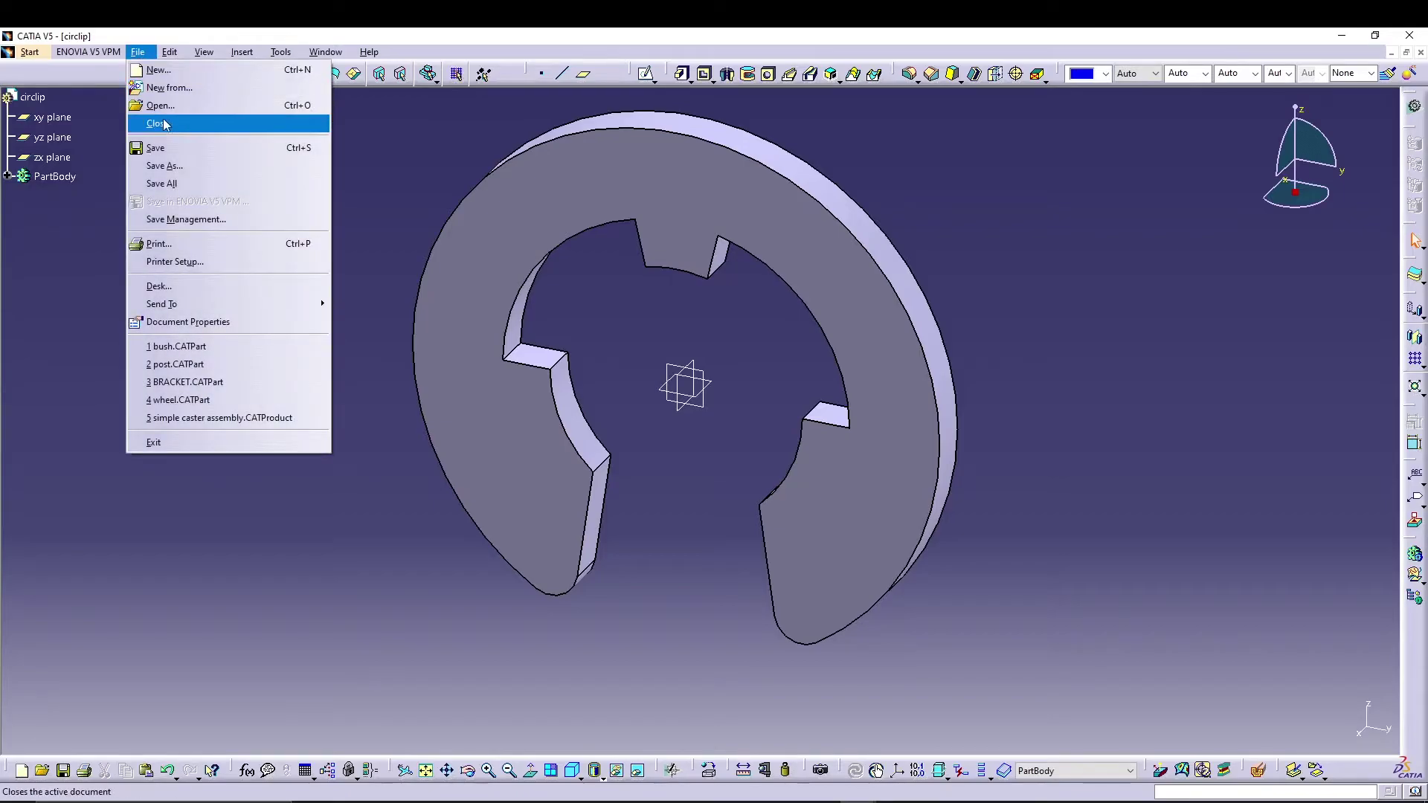
left_click(174, 145)
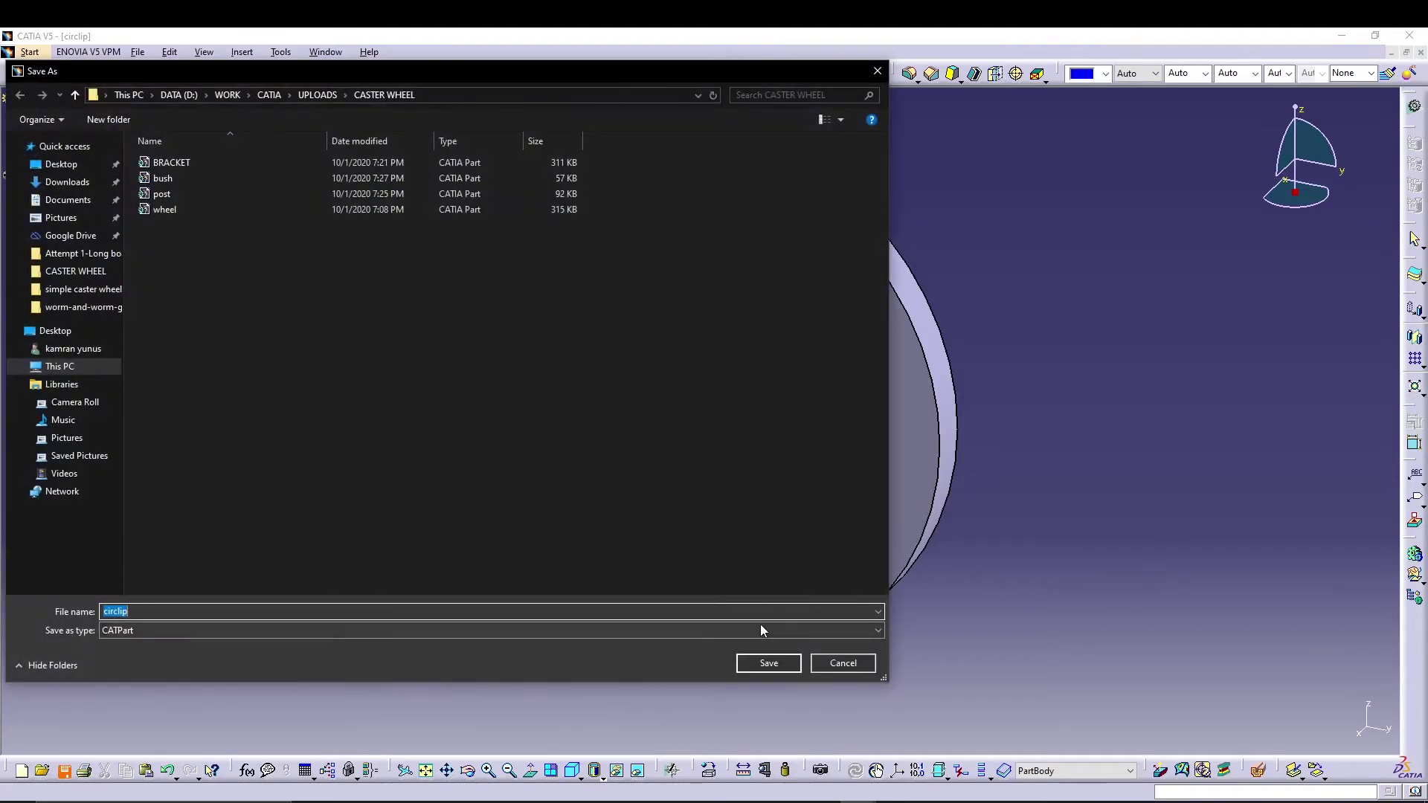
left_click(768, 663)
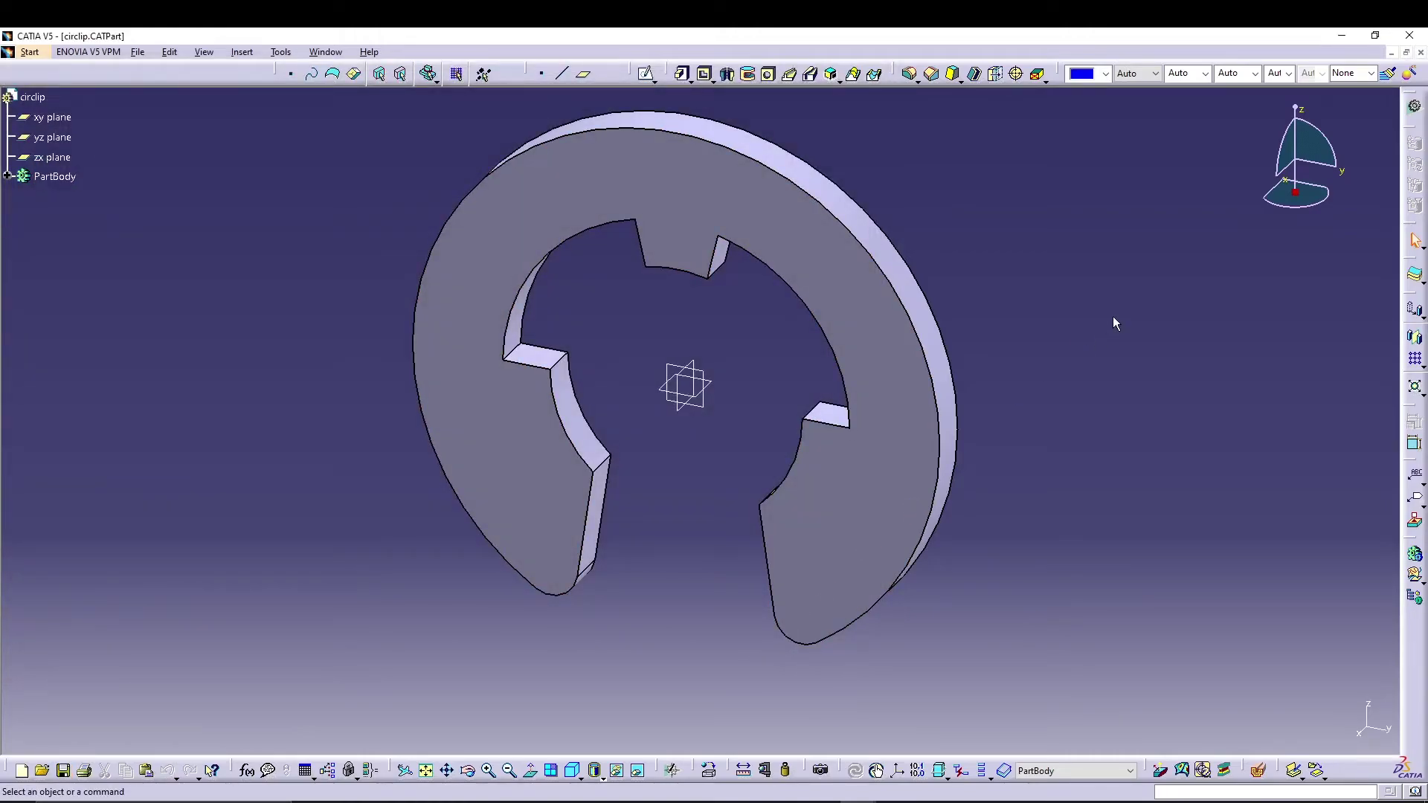
key("ctrl+F4")
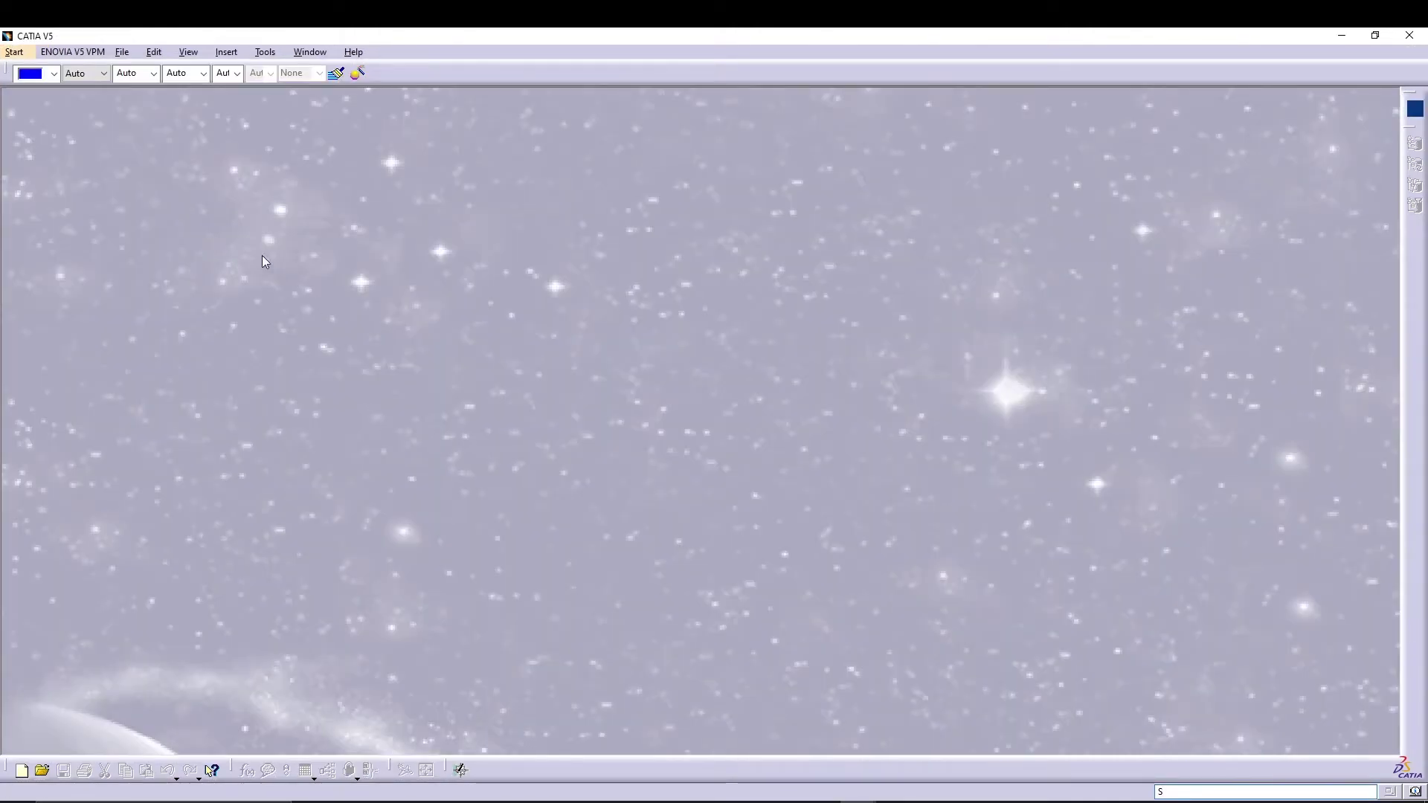
Create a new part named shaft and open a sketch on its zx plane.
left_click(121, 52)
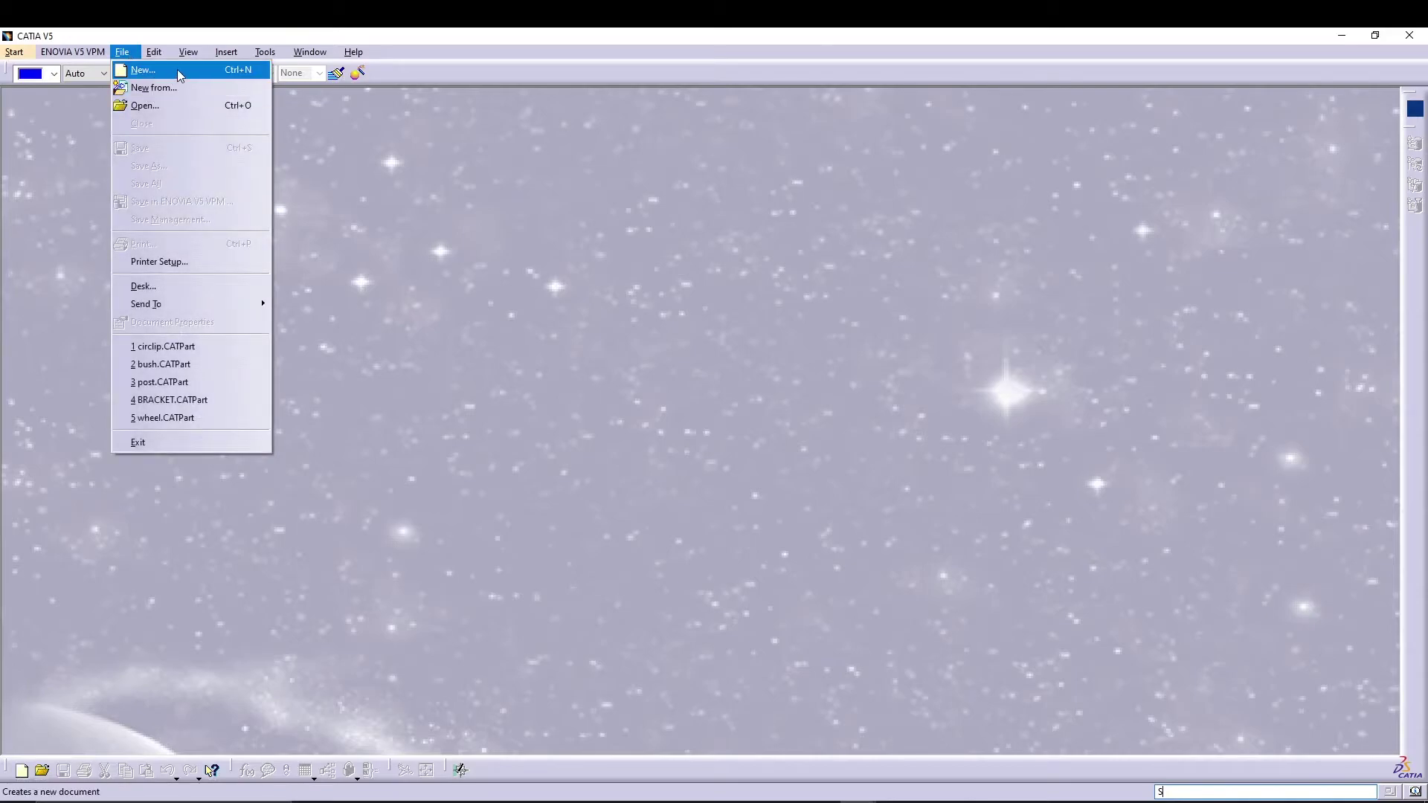
left_click(141, 68)
scroll(1326, 688, "down", 5)
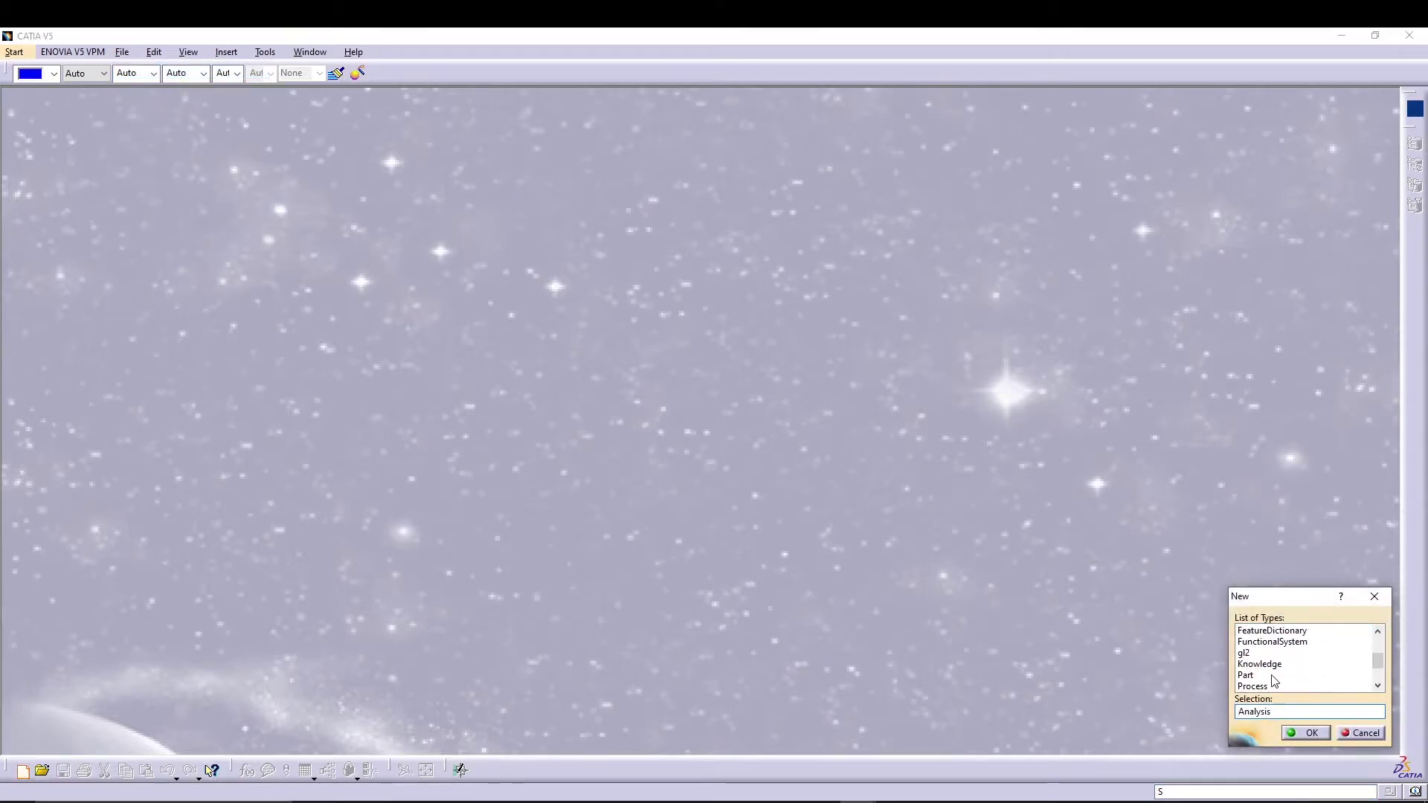
left_click(1272, 684)
left_click(1308, 732)
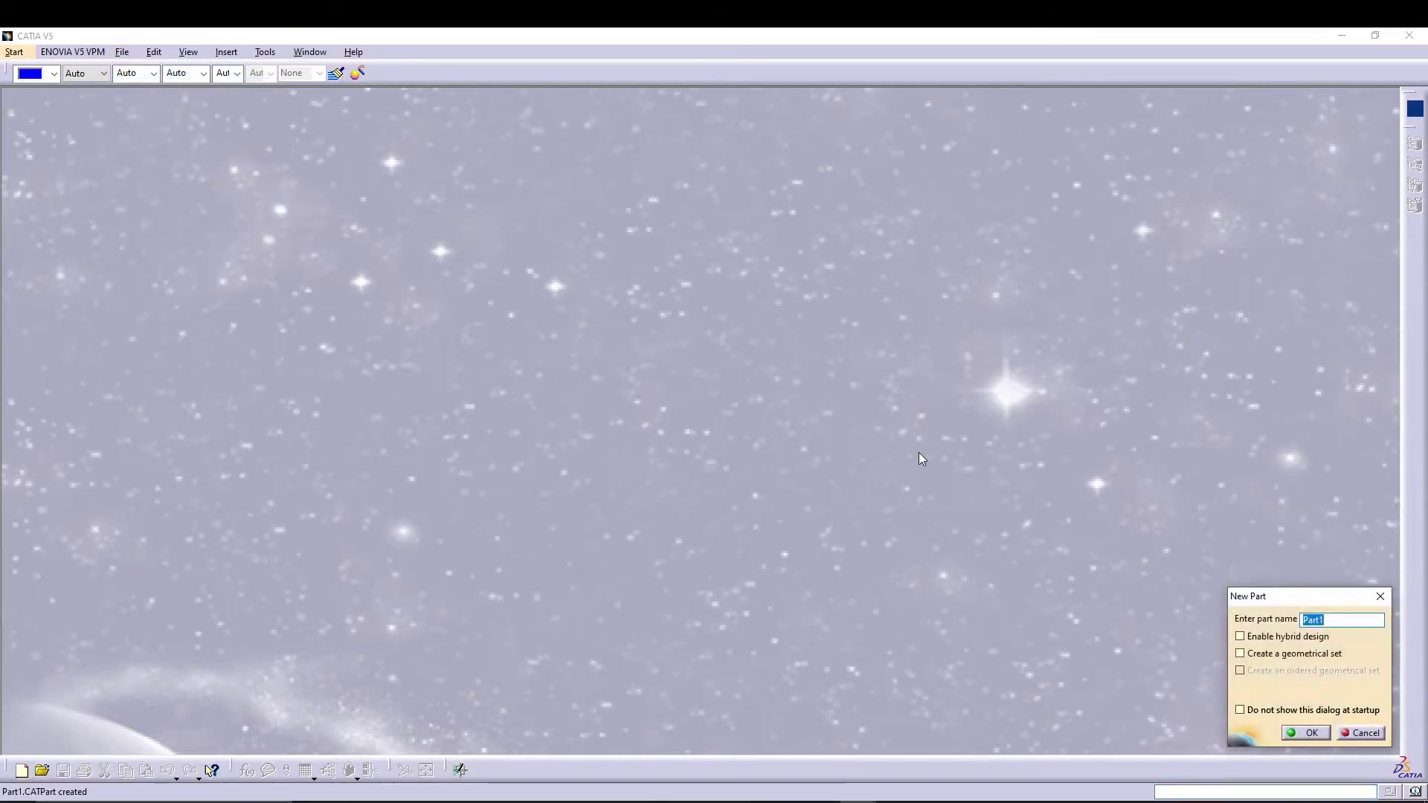
type("sh")
key("Return")
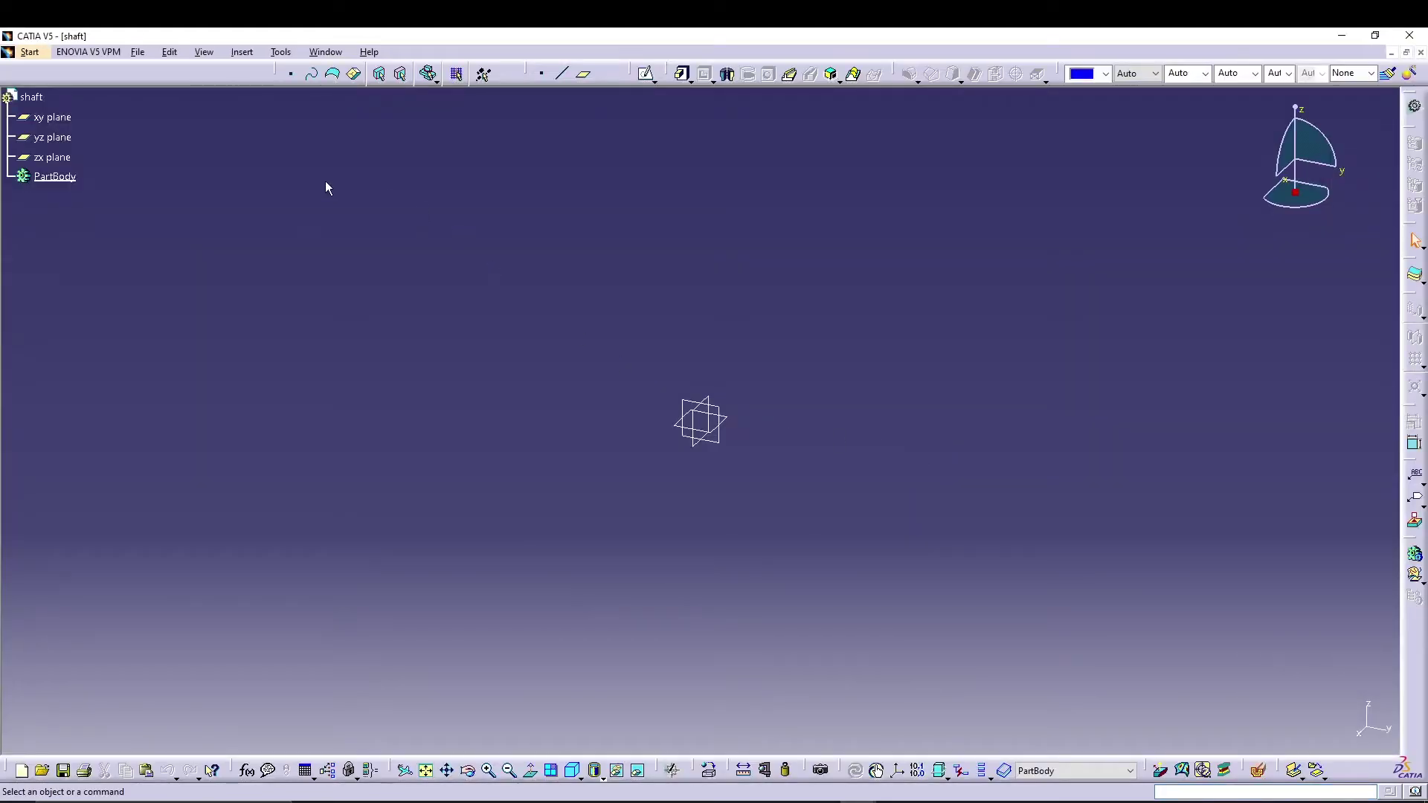
left_click(60, 157)
left_click(645, 73)
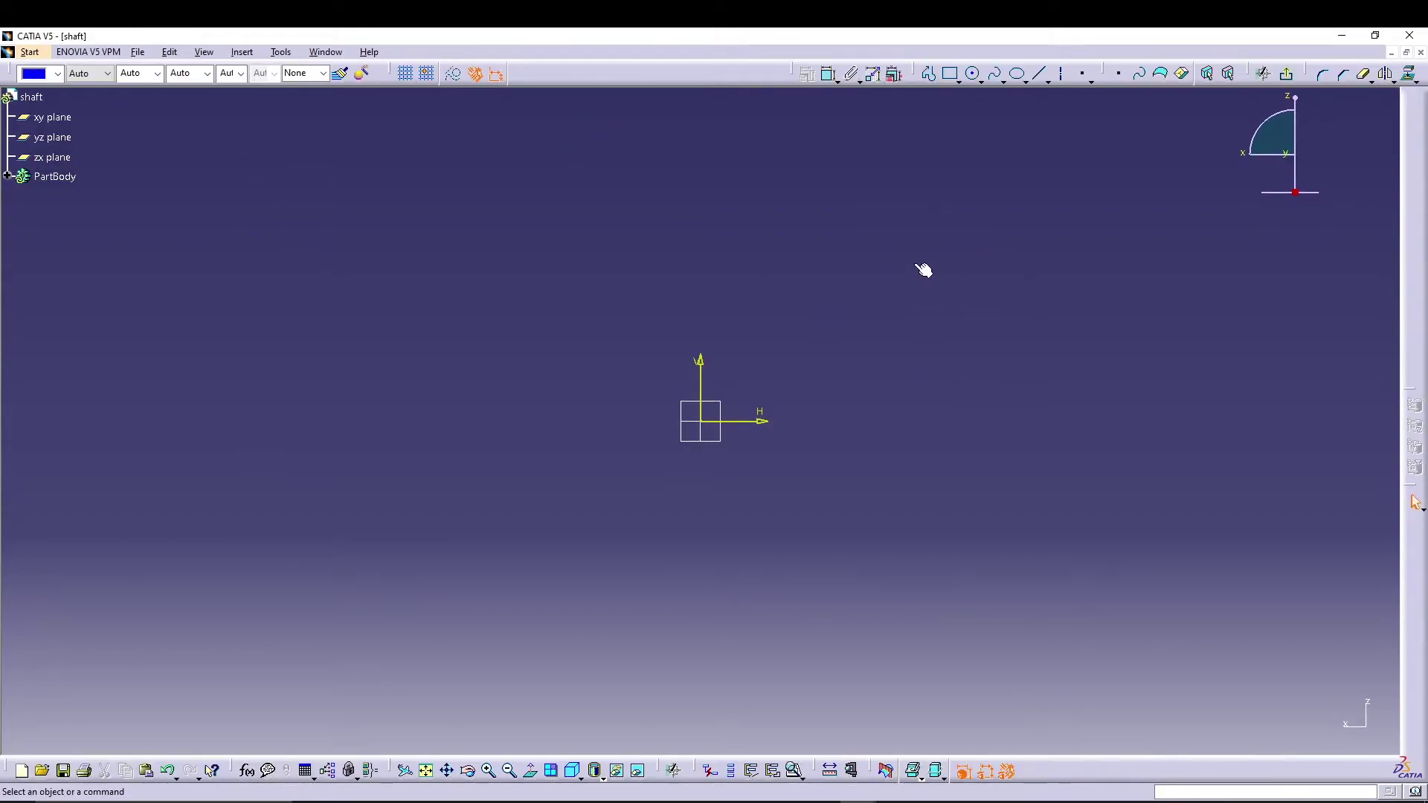
left_click(972, 73)
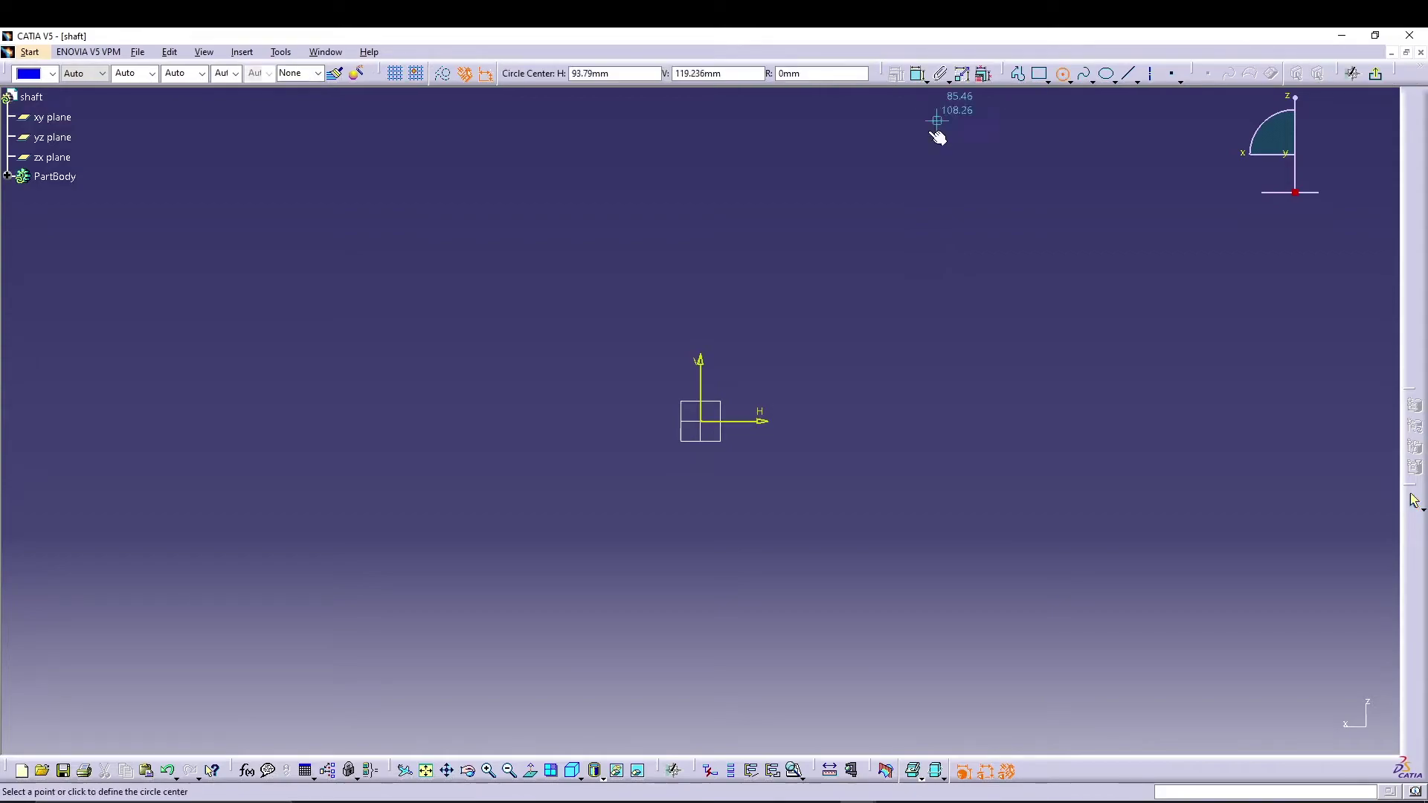
left_click(703, 415)
left_click(773, 331)
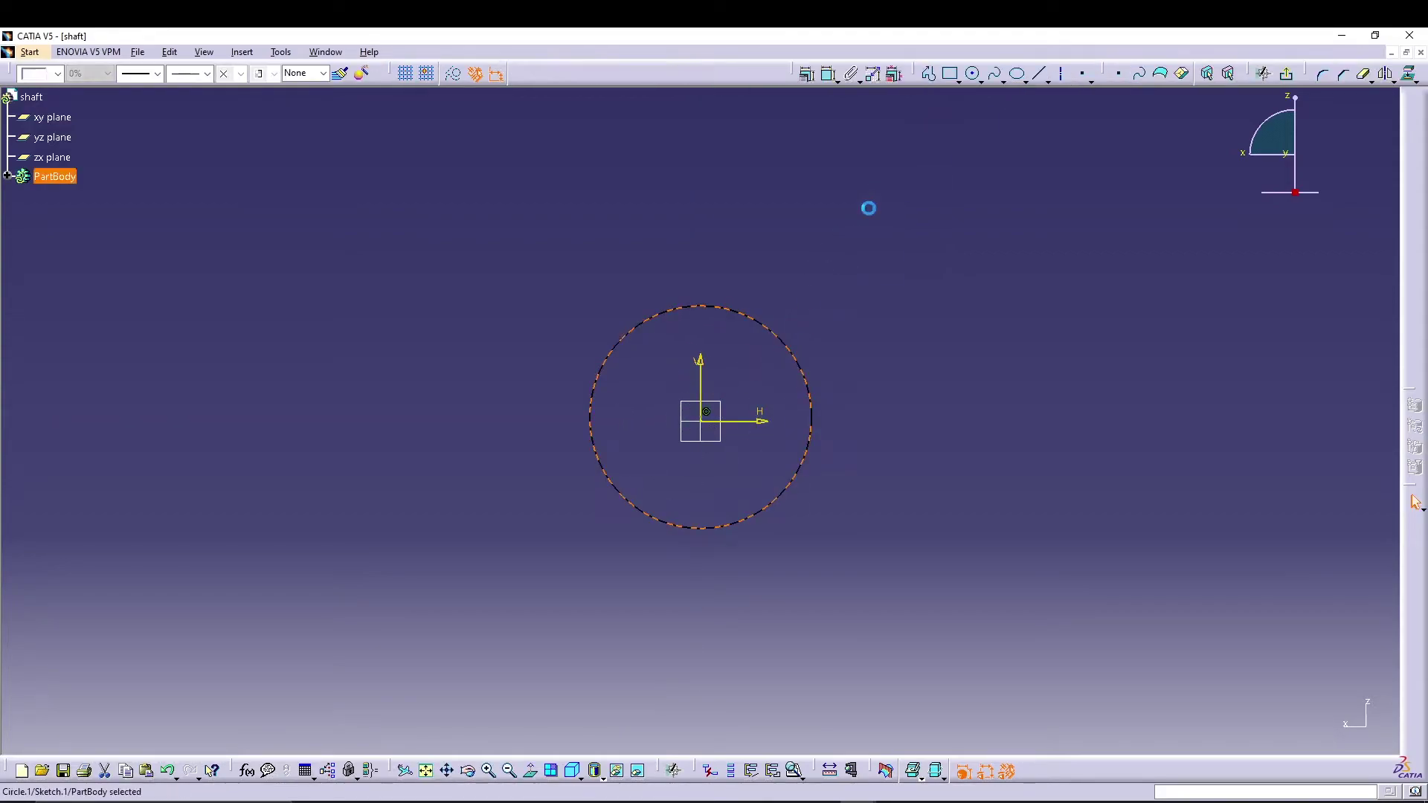
left_click(972, 73)
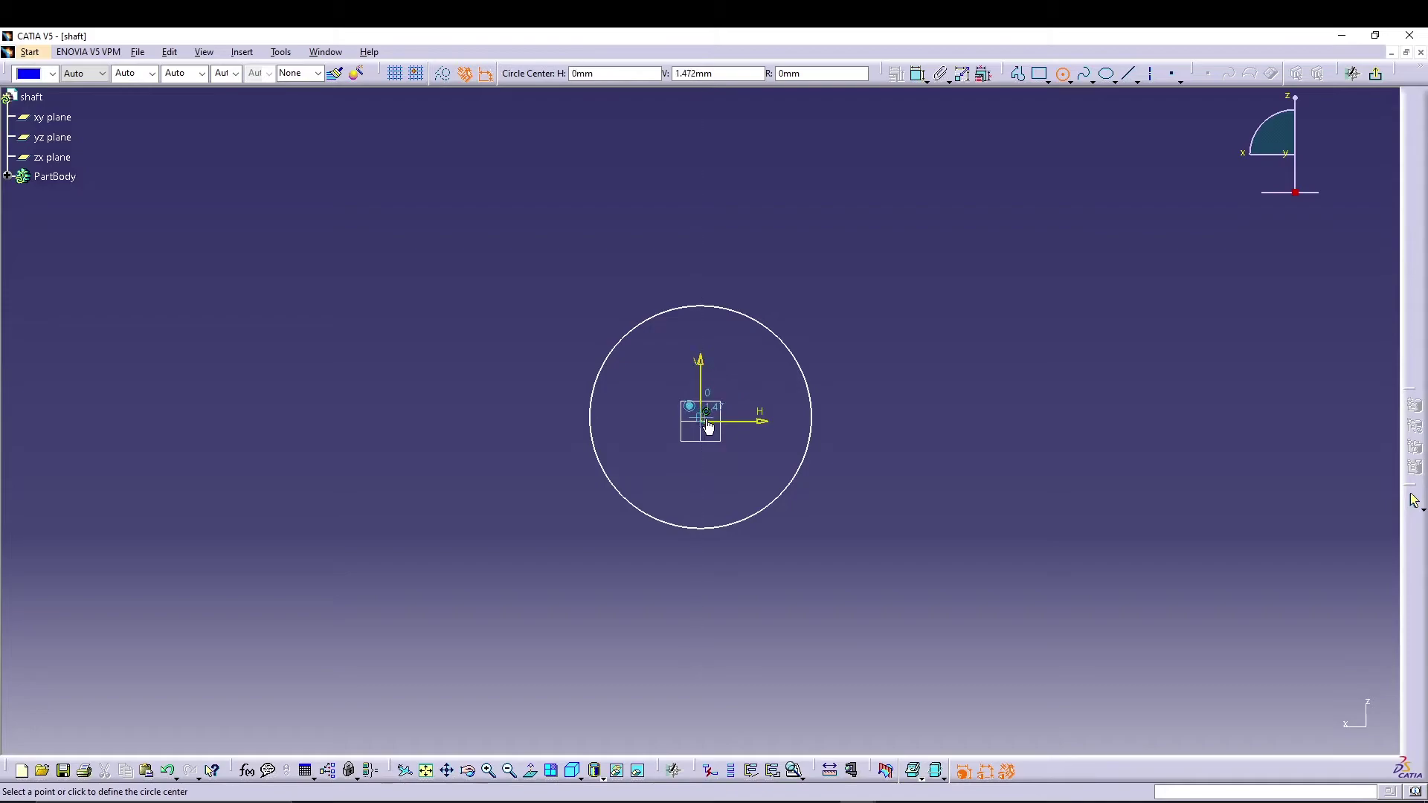
key("ctrl+z")
key("ctrl+z")
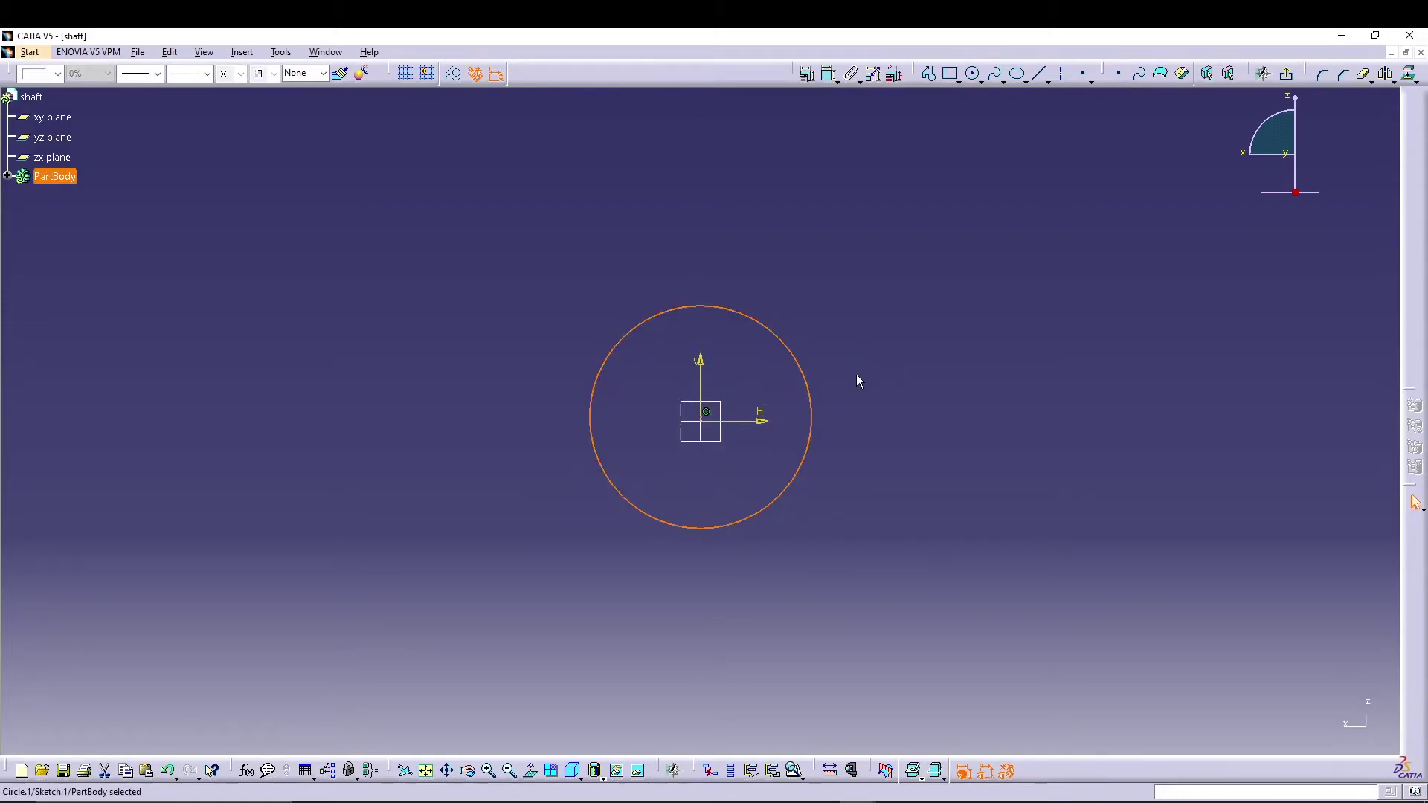
Draw two concentric circles centred on the sketch origin, with radii of about 30 mm and 17 mm.
left_click(977, 75)
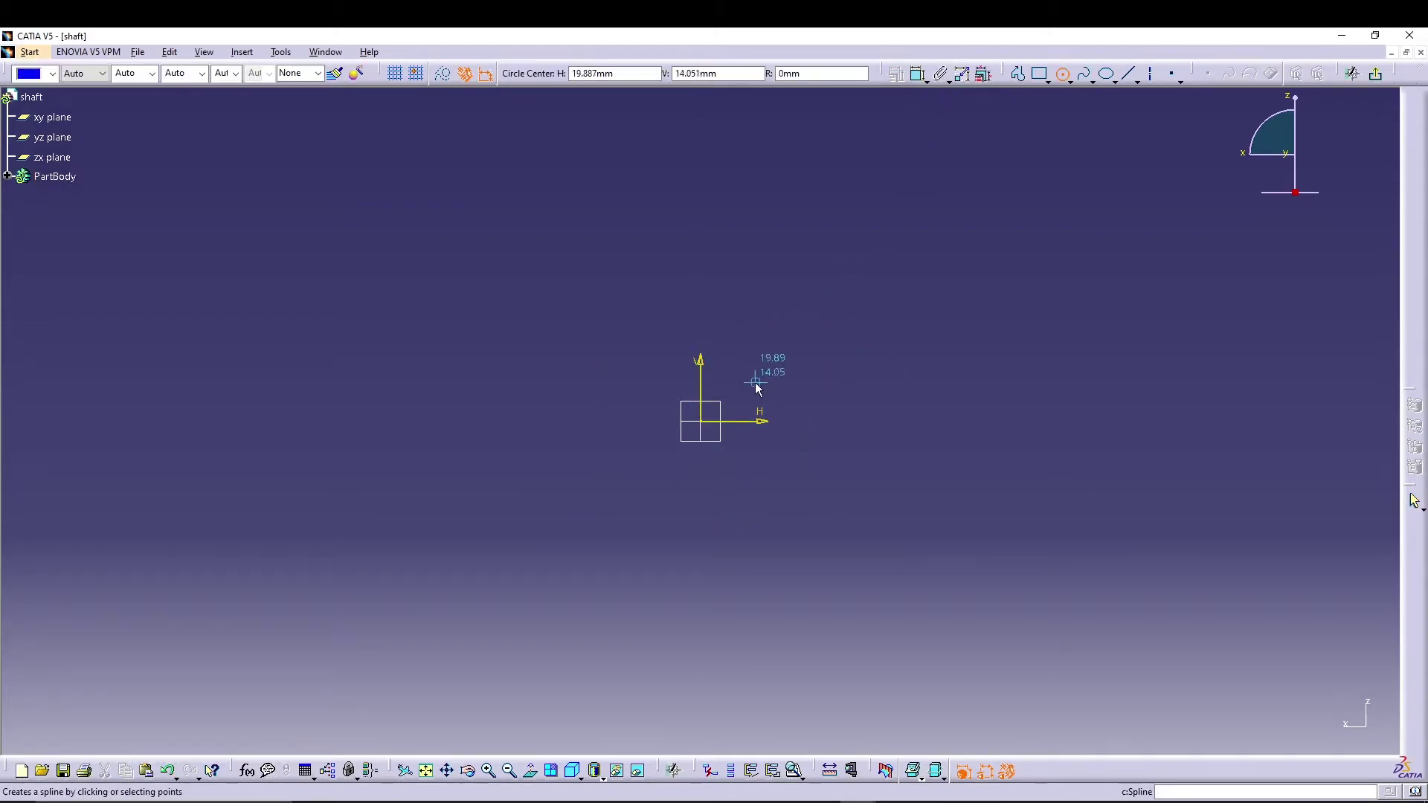
left_click(700, 421)
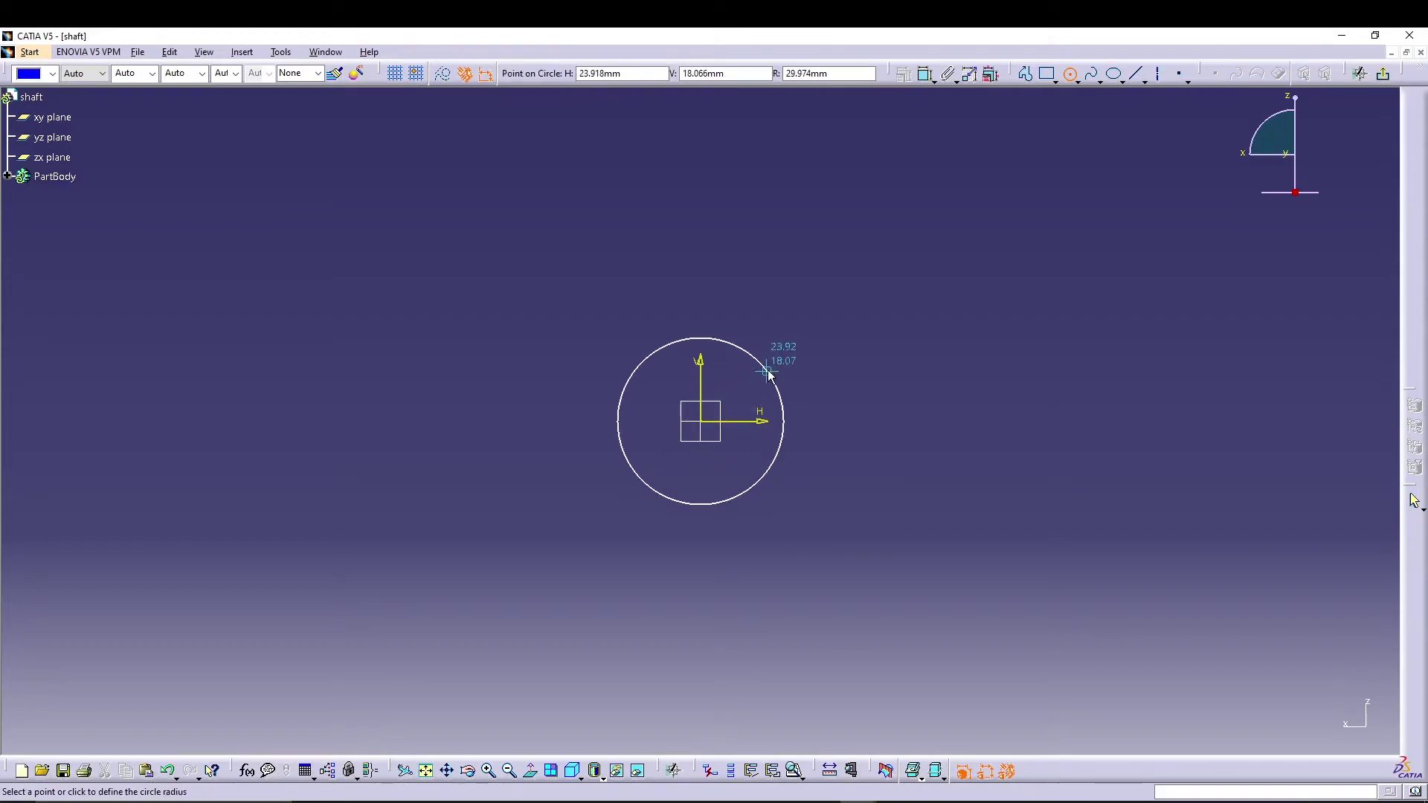
left_click(771, 377)
left_click(977, 75)
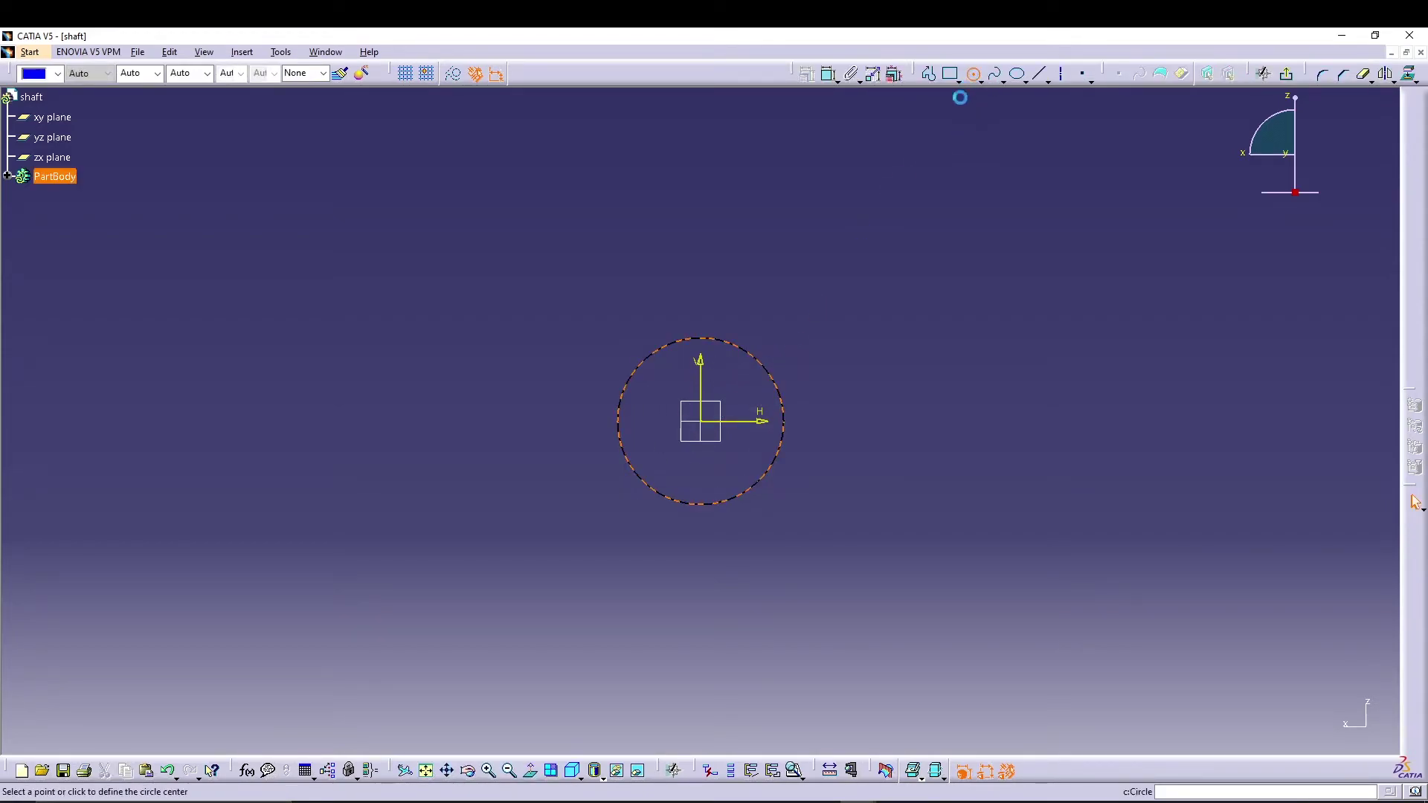
left_click(700, 422)
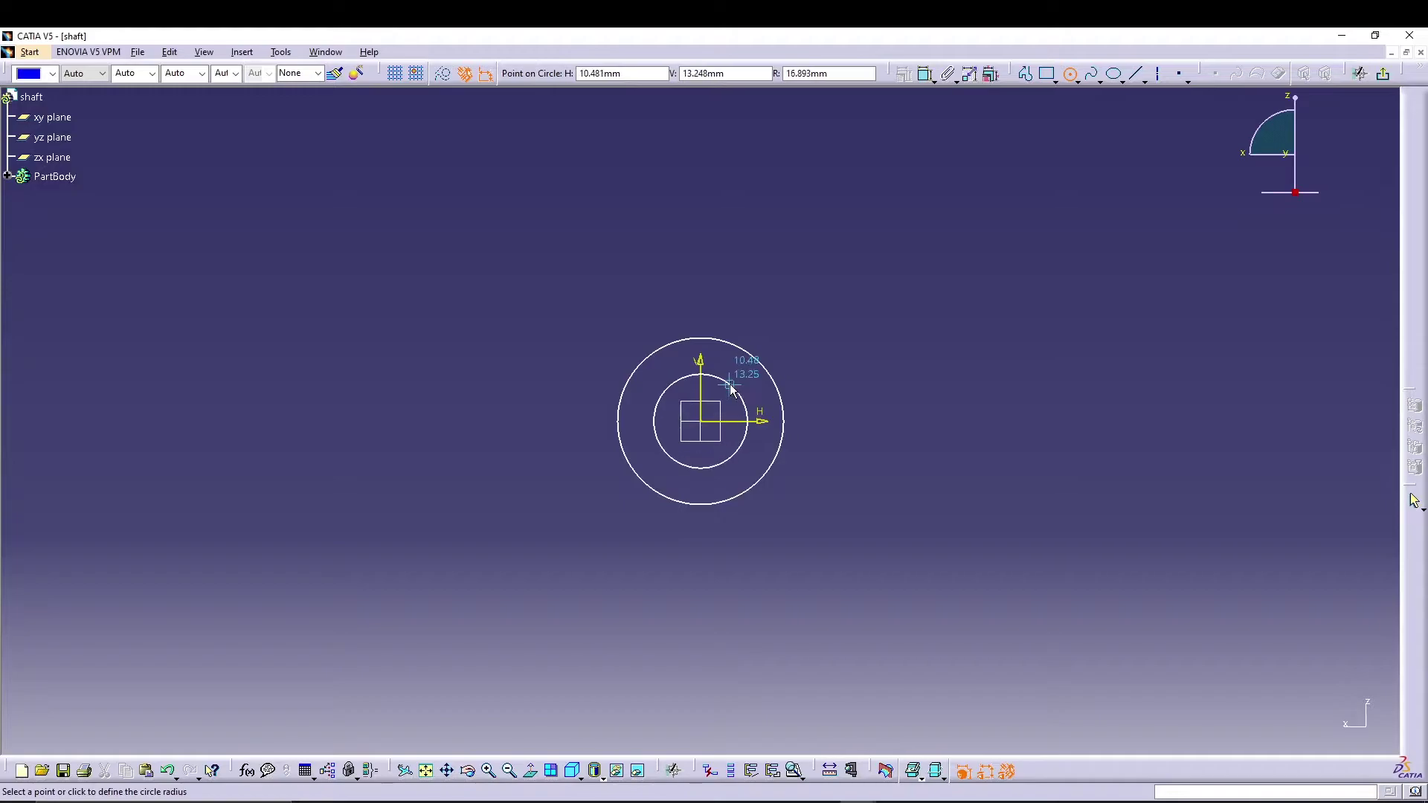
left_click(739, 389)
Dimension both circles, setting the outer diameter to 16 mm and the inner diameter to 7.5 mm.
left_click(826, 74)
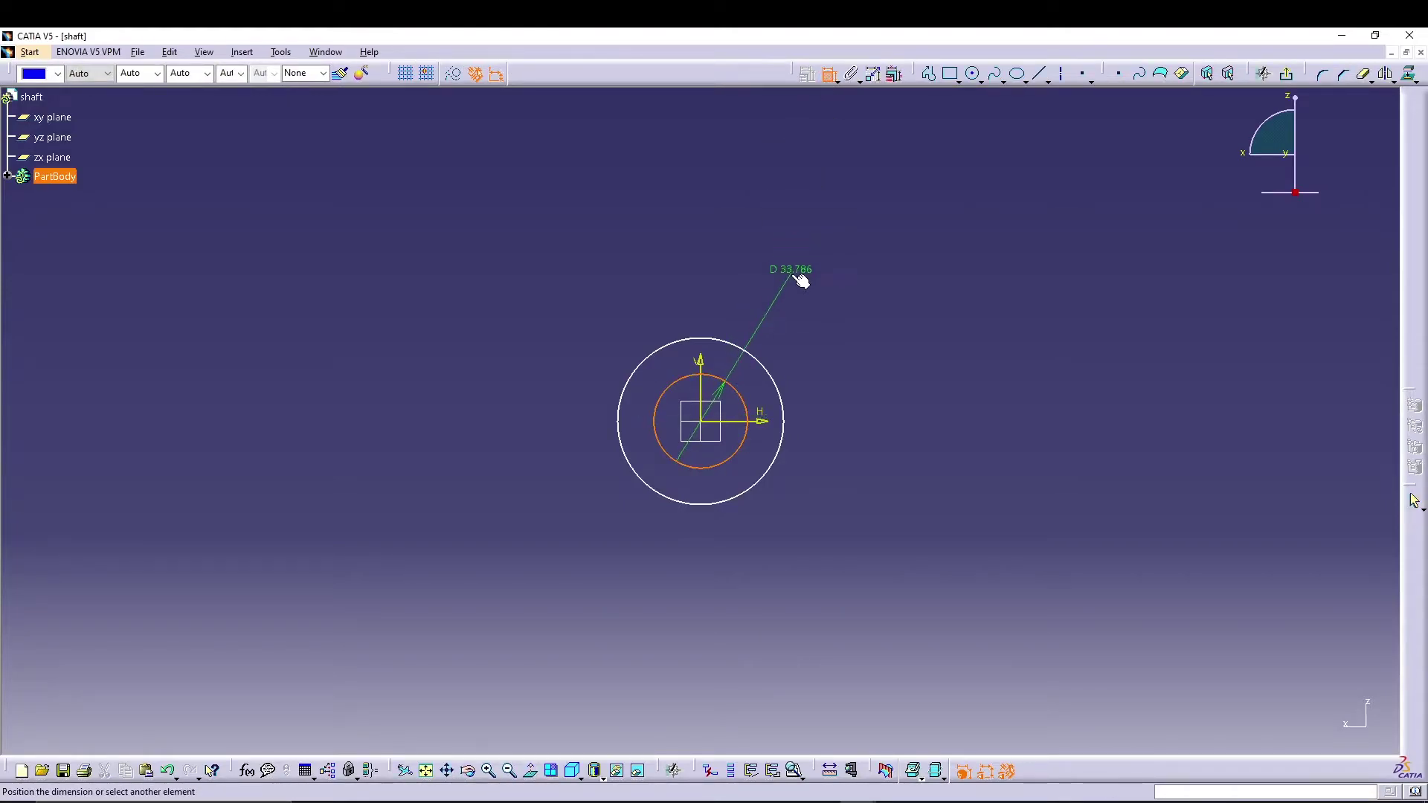
left_click(799, 277)
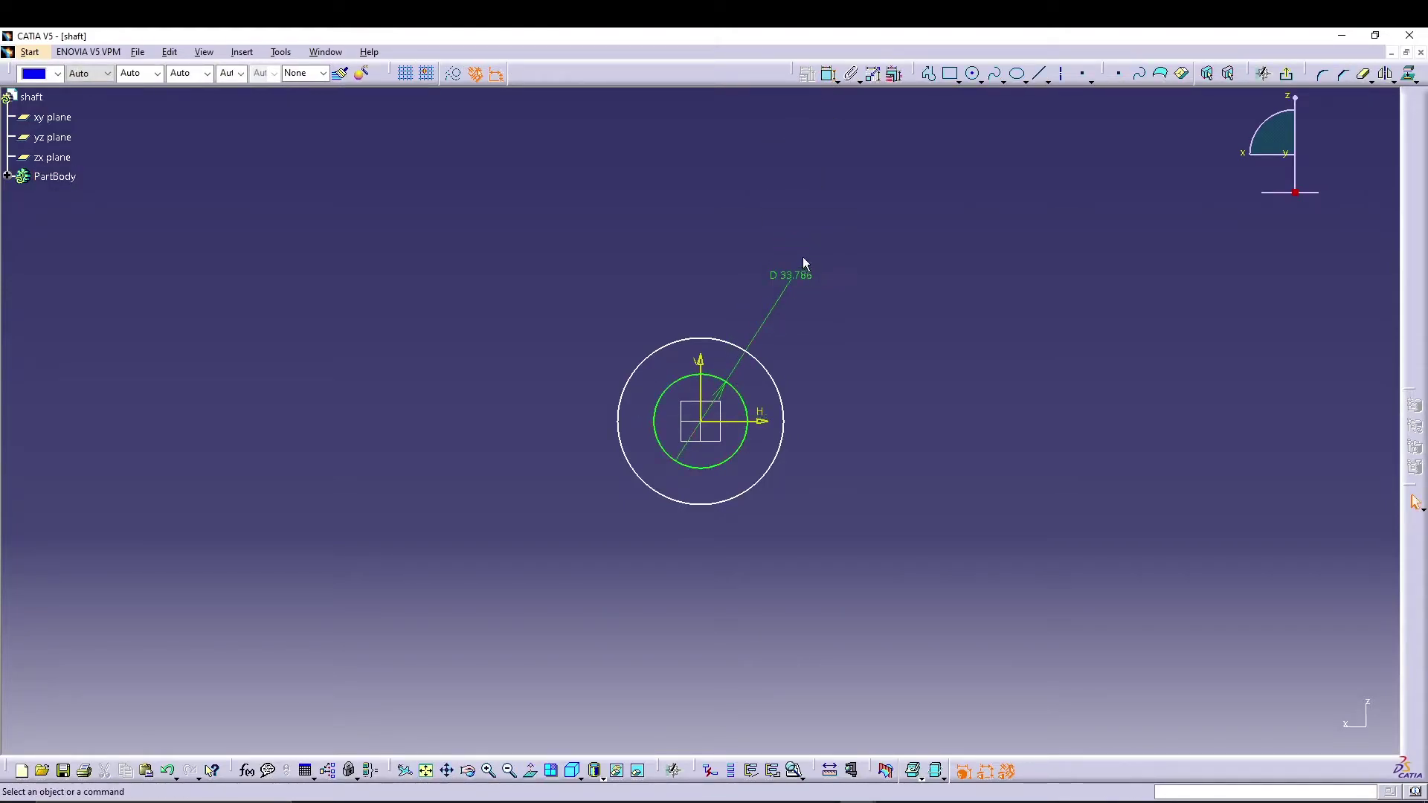
left_click(781, 398)
left_click(824, 348)
double_click(817, 349)
type("16")
key("Return")
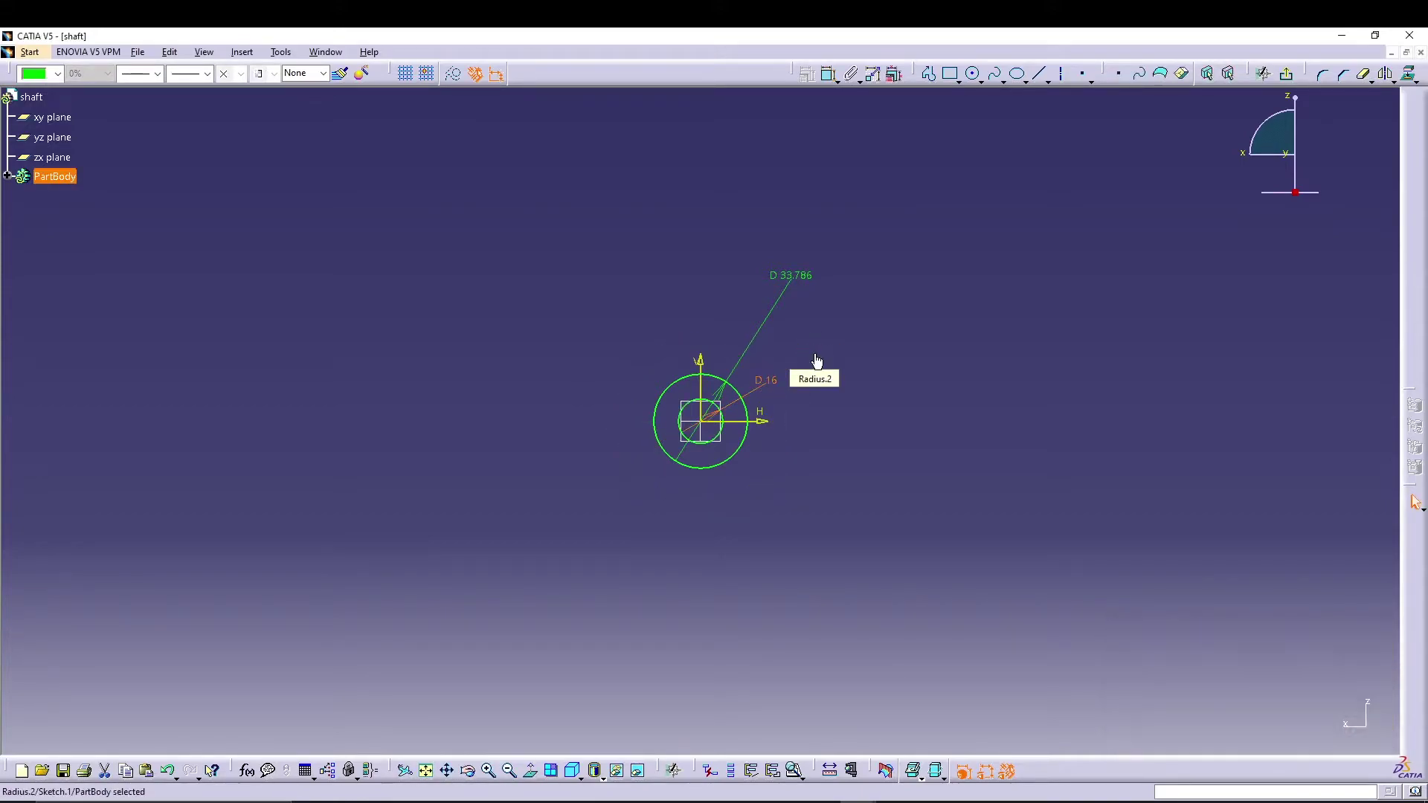
double_click(807, 283)
type("7.")
key("Return")
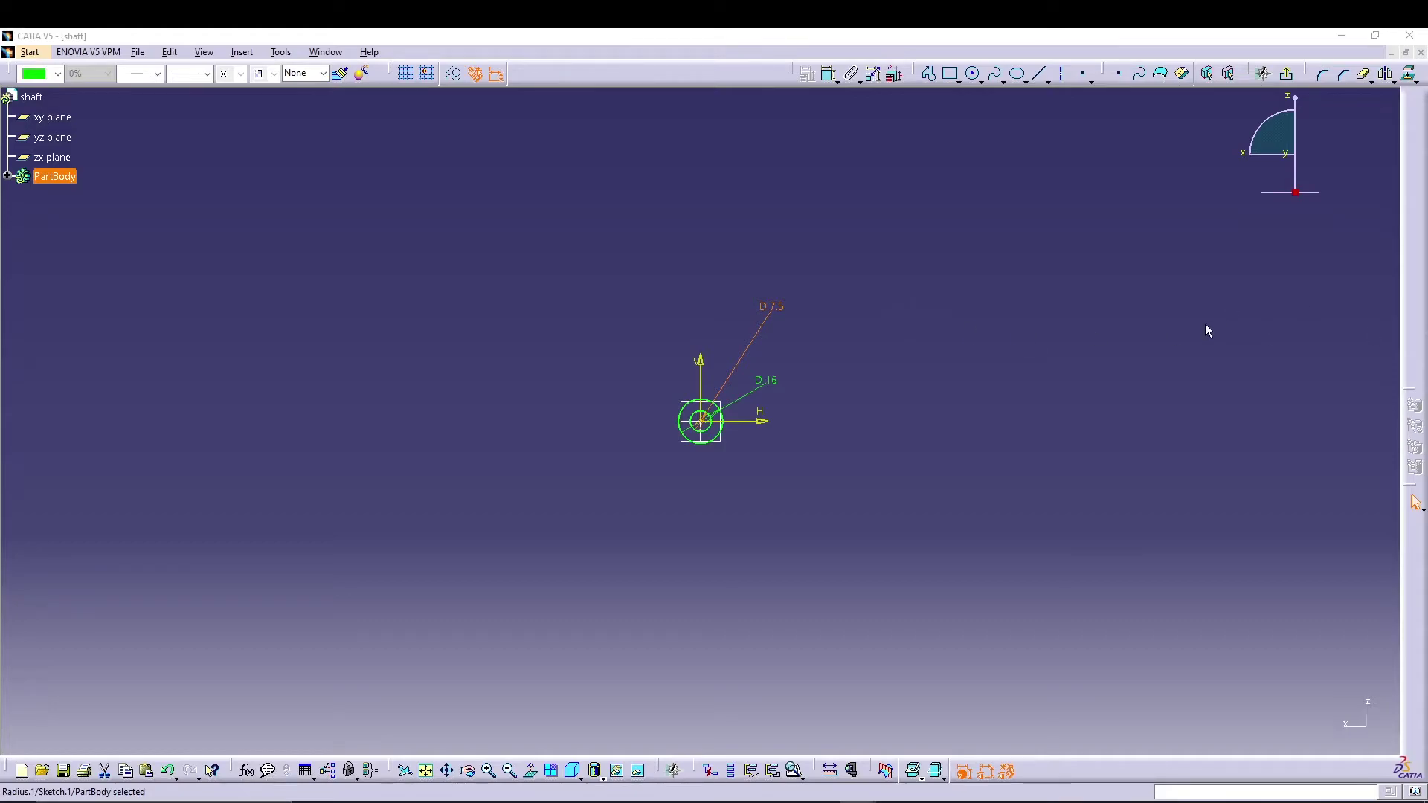
Finish the sketch and Multi-Pad it, giving the outer ring a thickness of 2 mm and the inner circle 38 mm.
left_click(1286, 73)
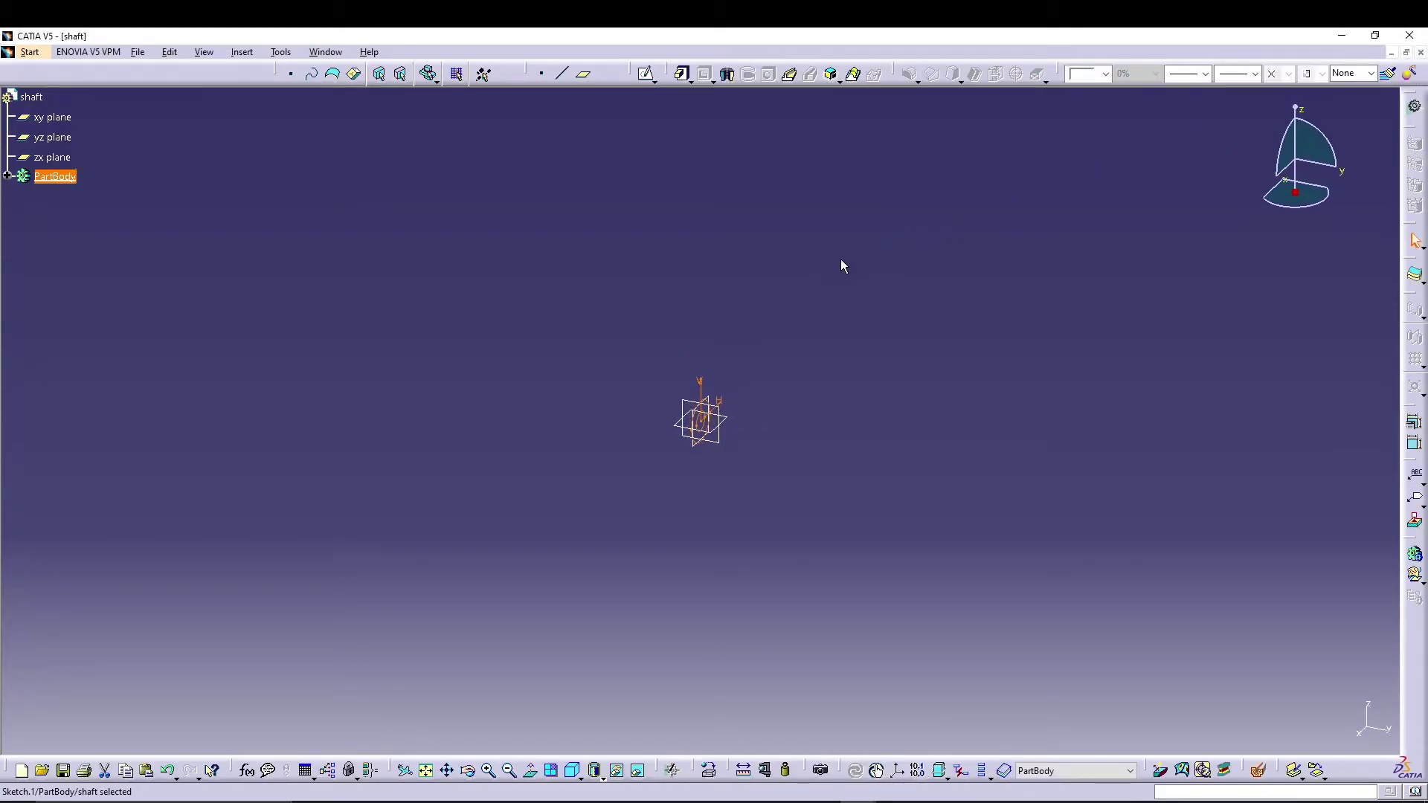
left_click(691, 80)
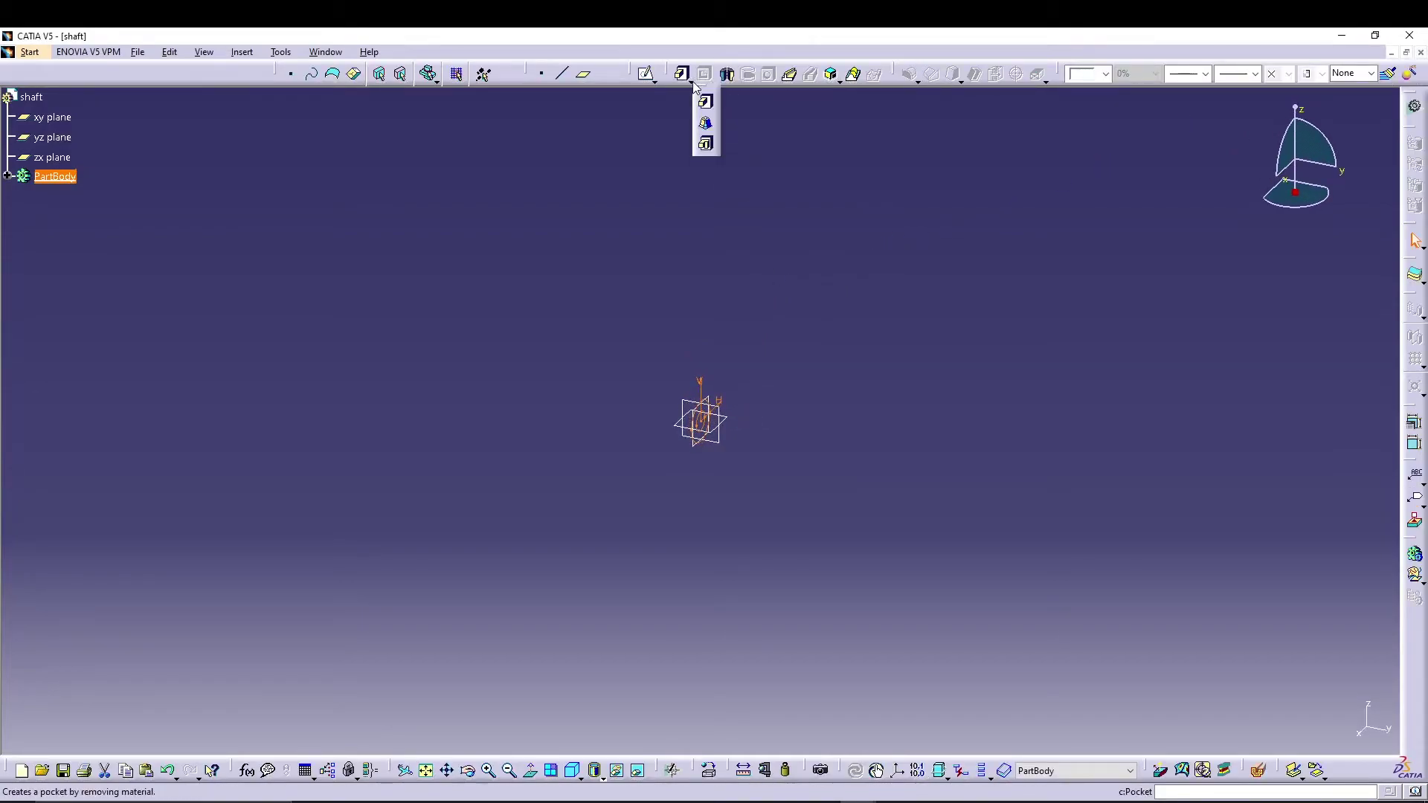
left_click(707, 144)
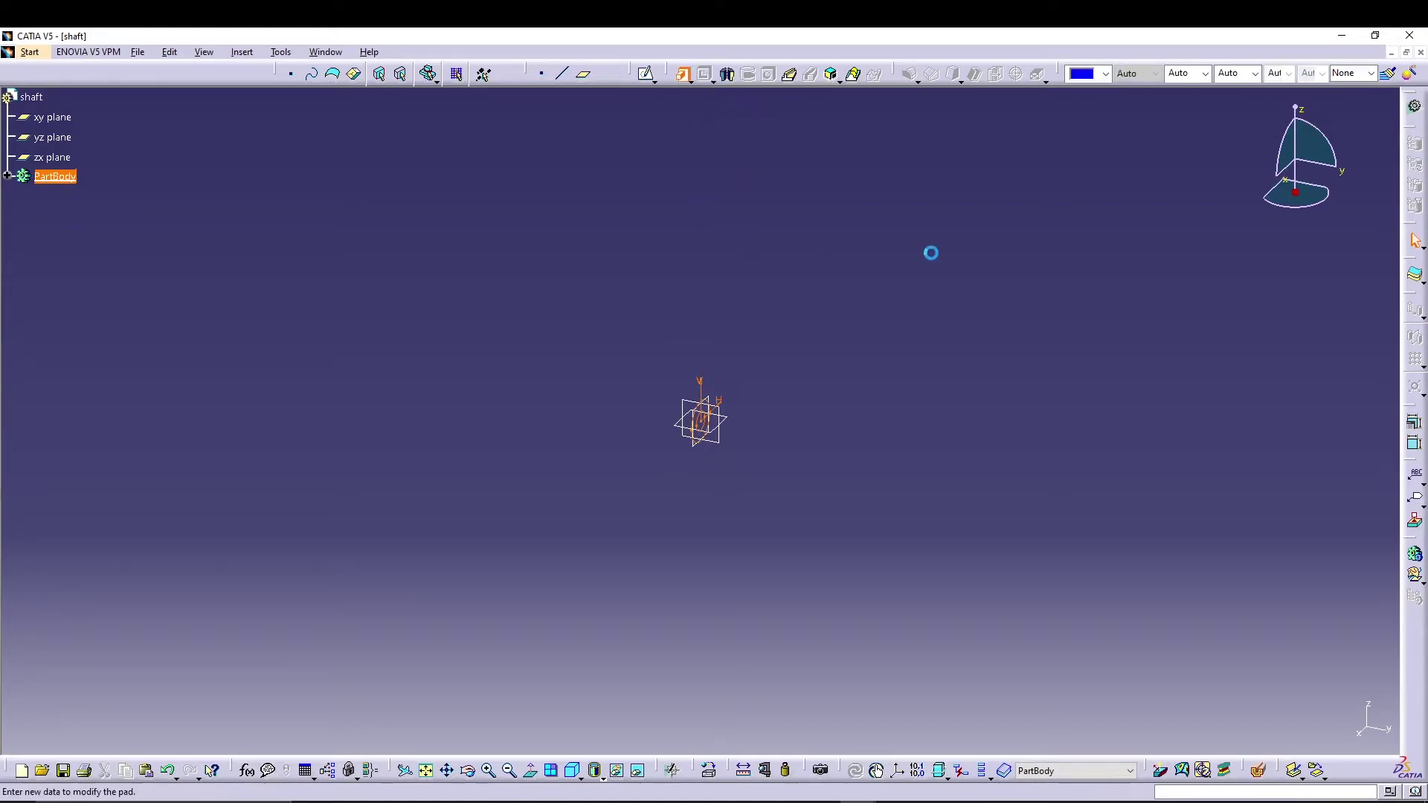
middle_click_drag(941, 331, 948, 238)
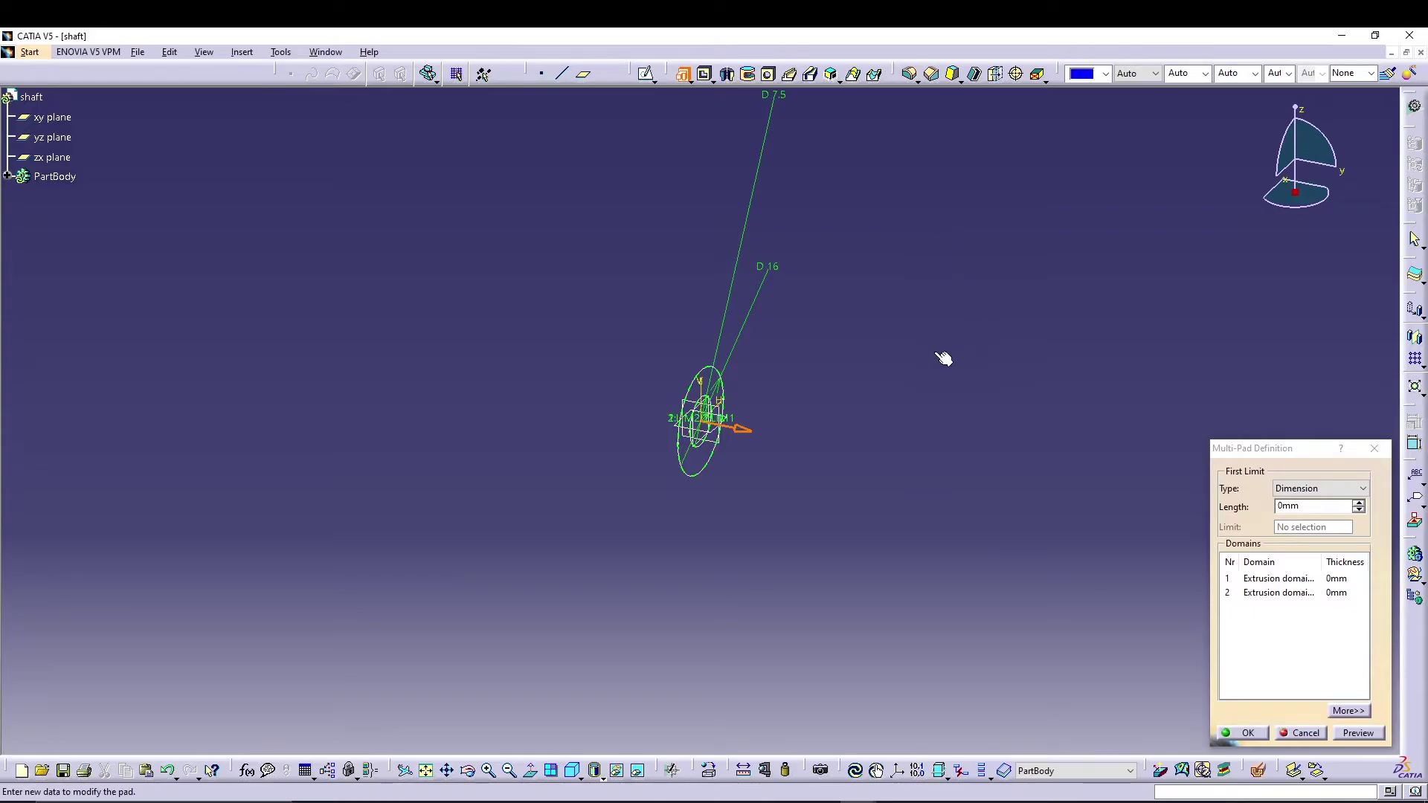
left_click(1336, 579)
left_click(1335, 593)
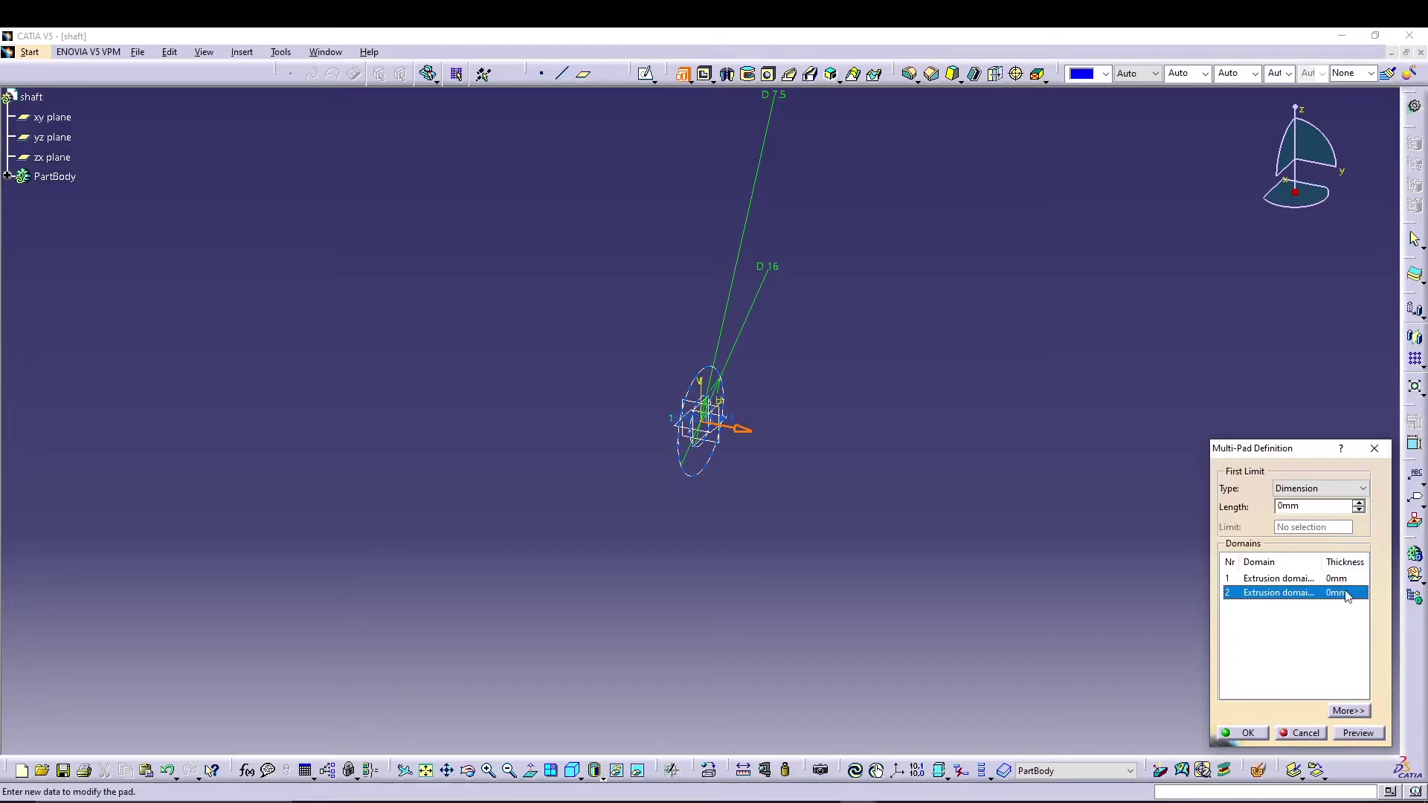
double_click(1303, 507)
left_click(1336, 579)
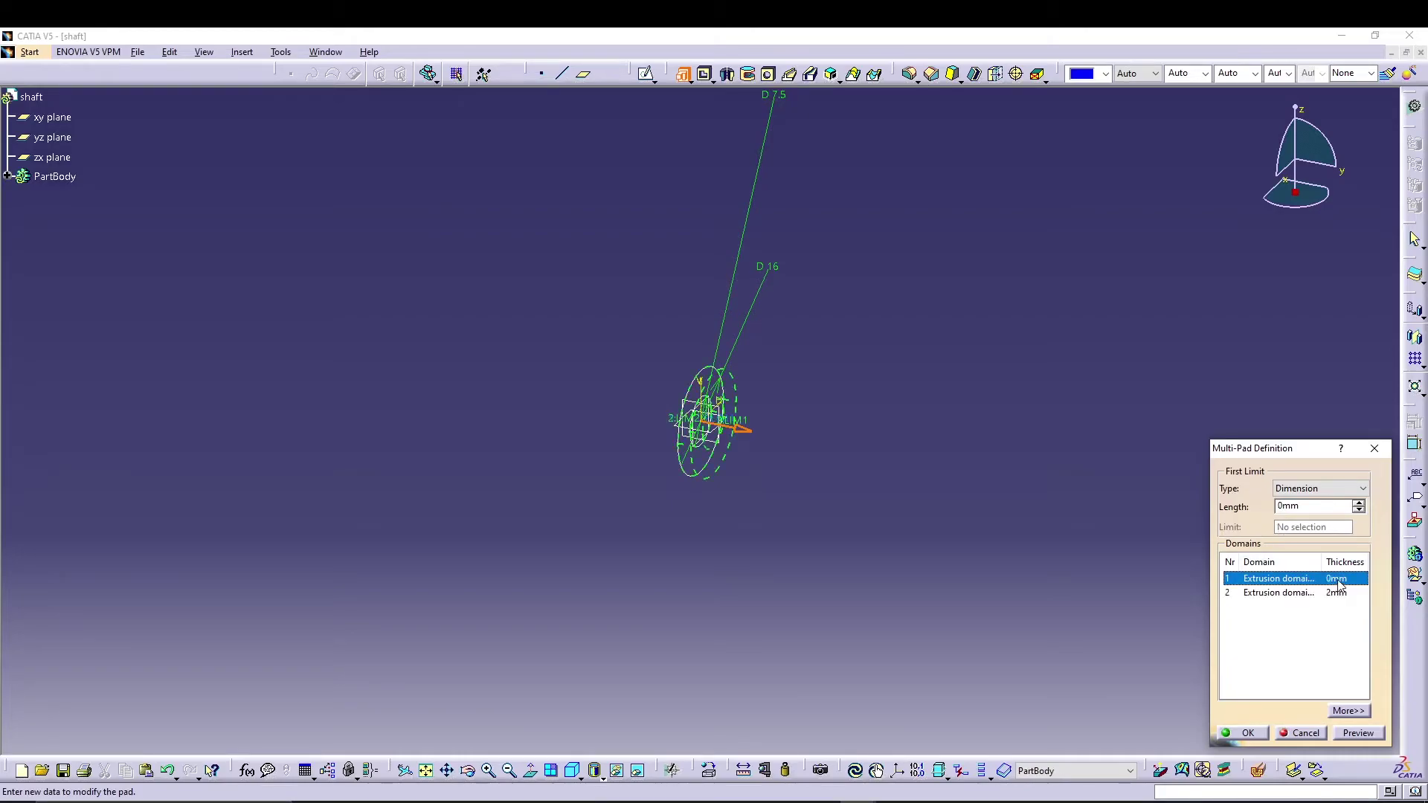
double_click(1290, 506)
type("38")
left_click(1358, 733)
left_click(1244, 734)
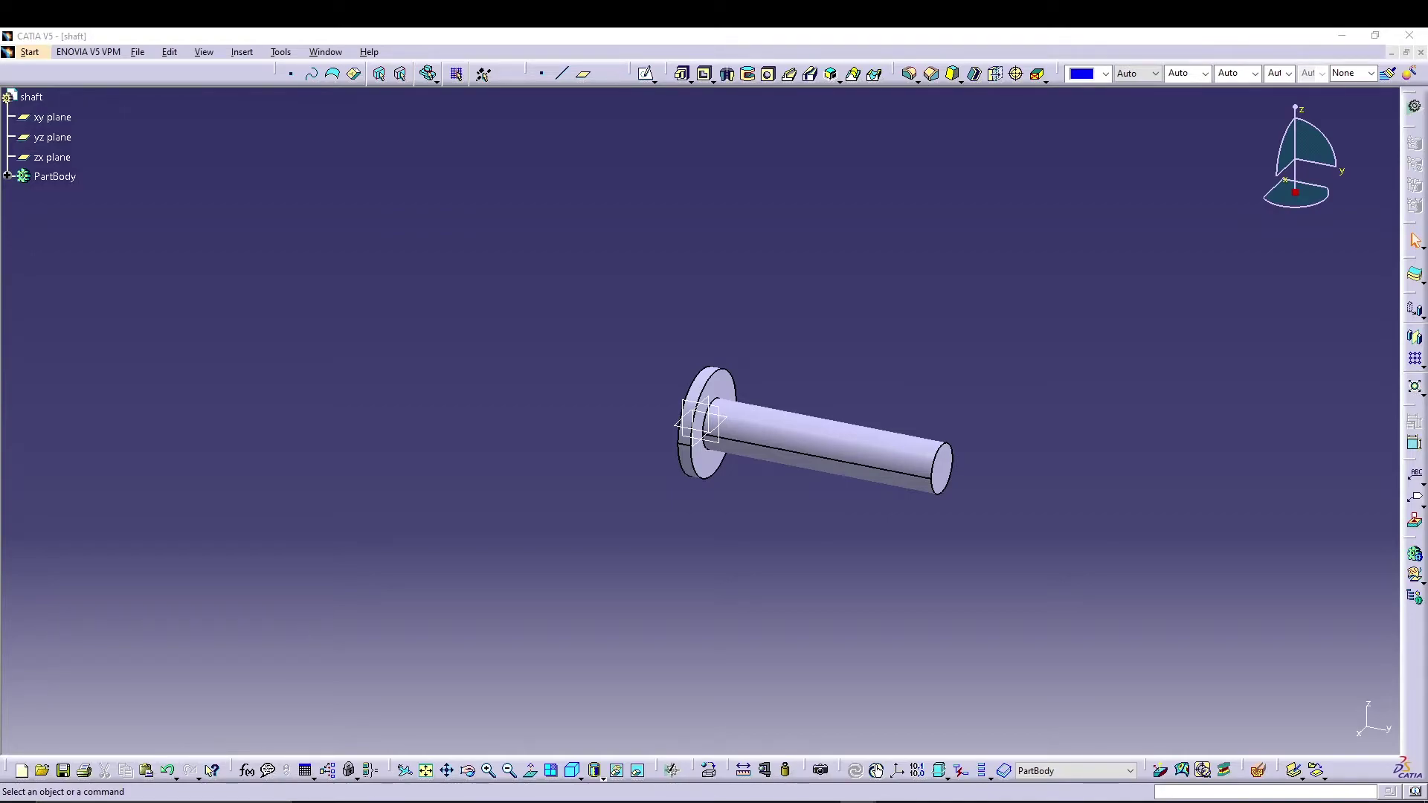
Open a sketch on the yz plane and draw a closed right triangle beside the flange, about 3.3 mm high and 2.2 mm wide.
left_click(68, 137)
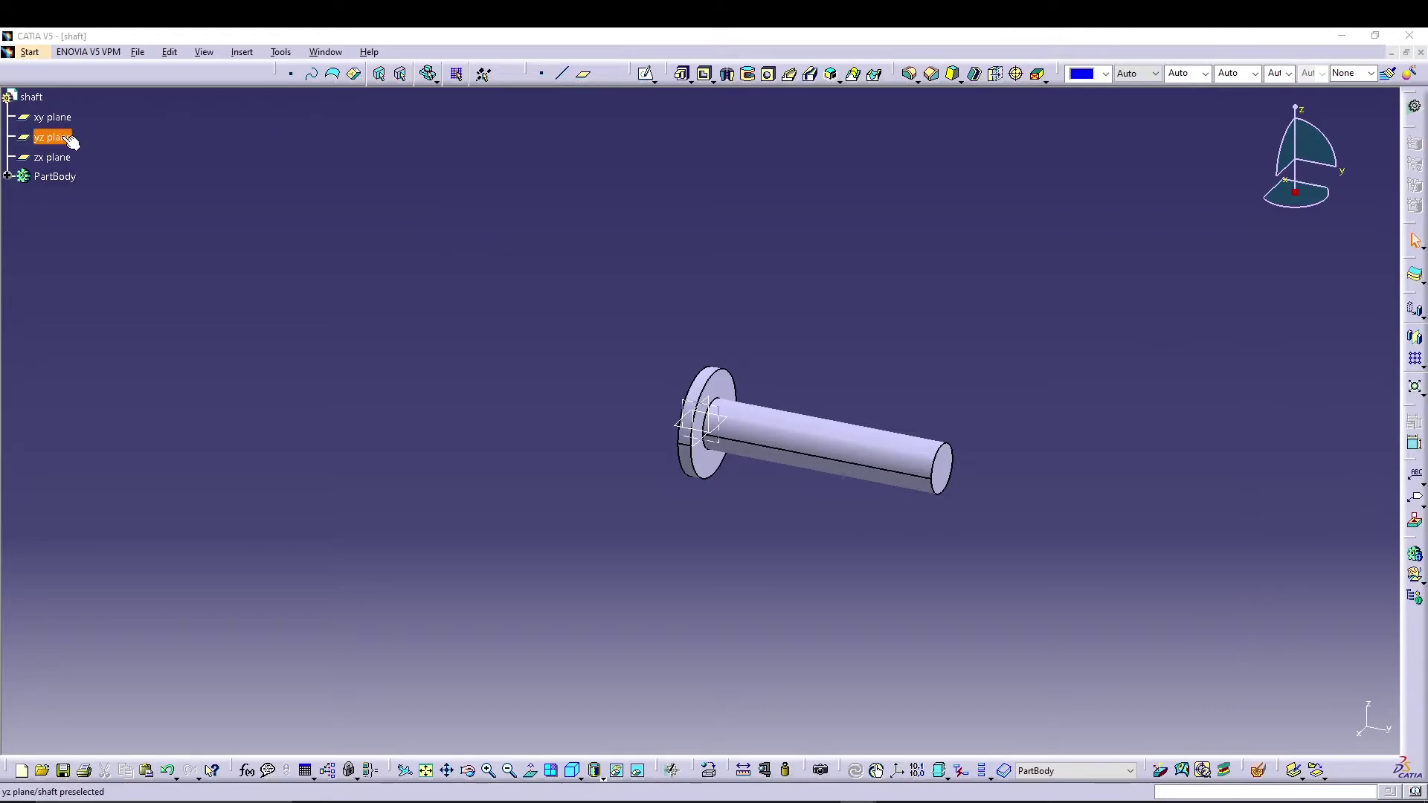
left_click(642, 77)
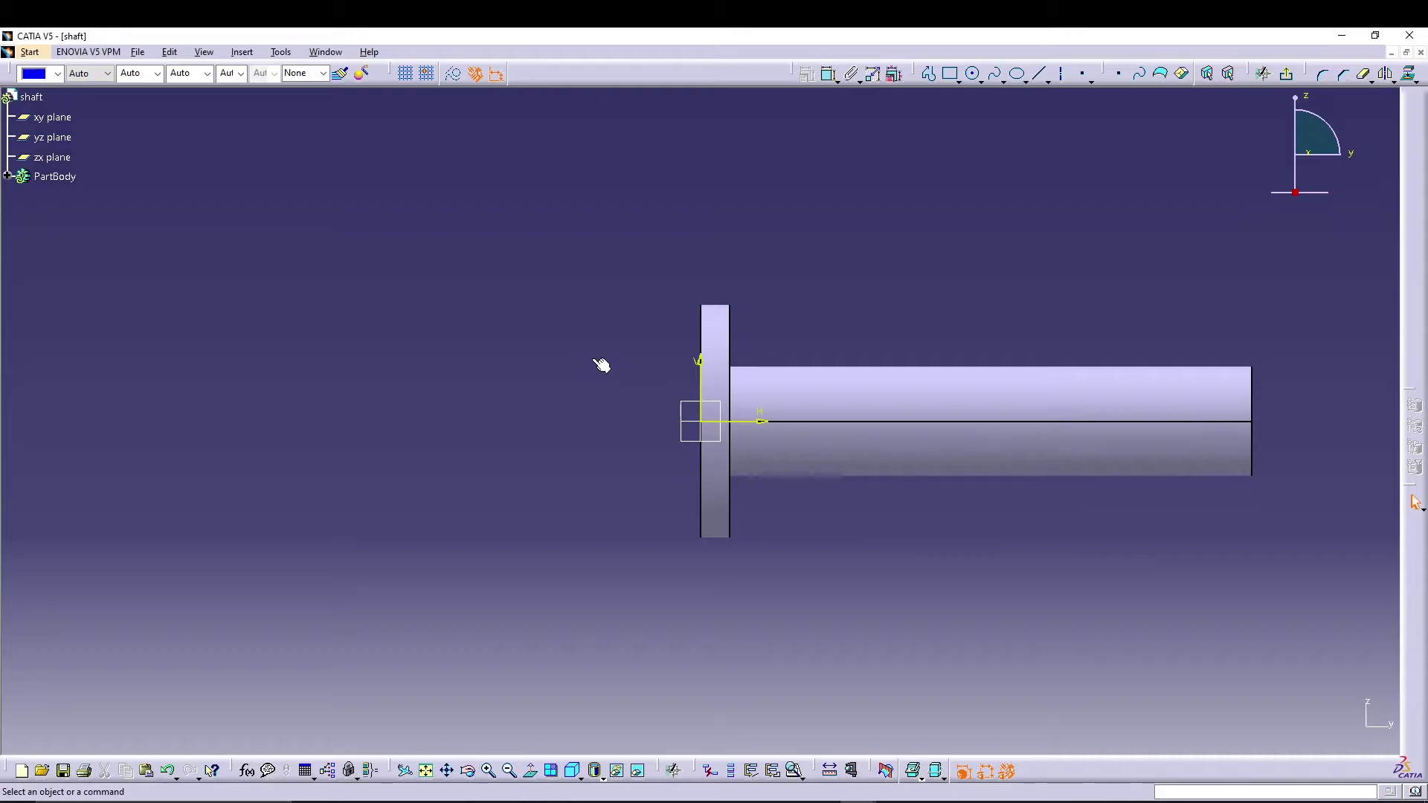
left_click(928, 73)
left_click(746, 292)
left_click(745, 340)
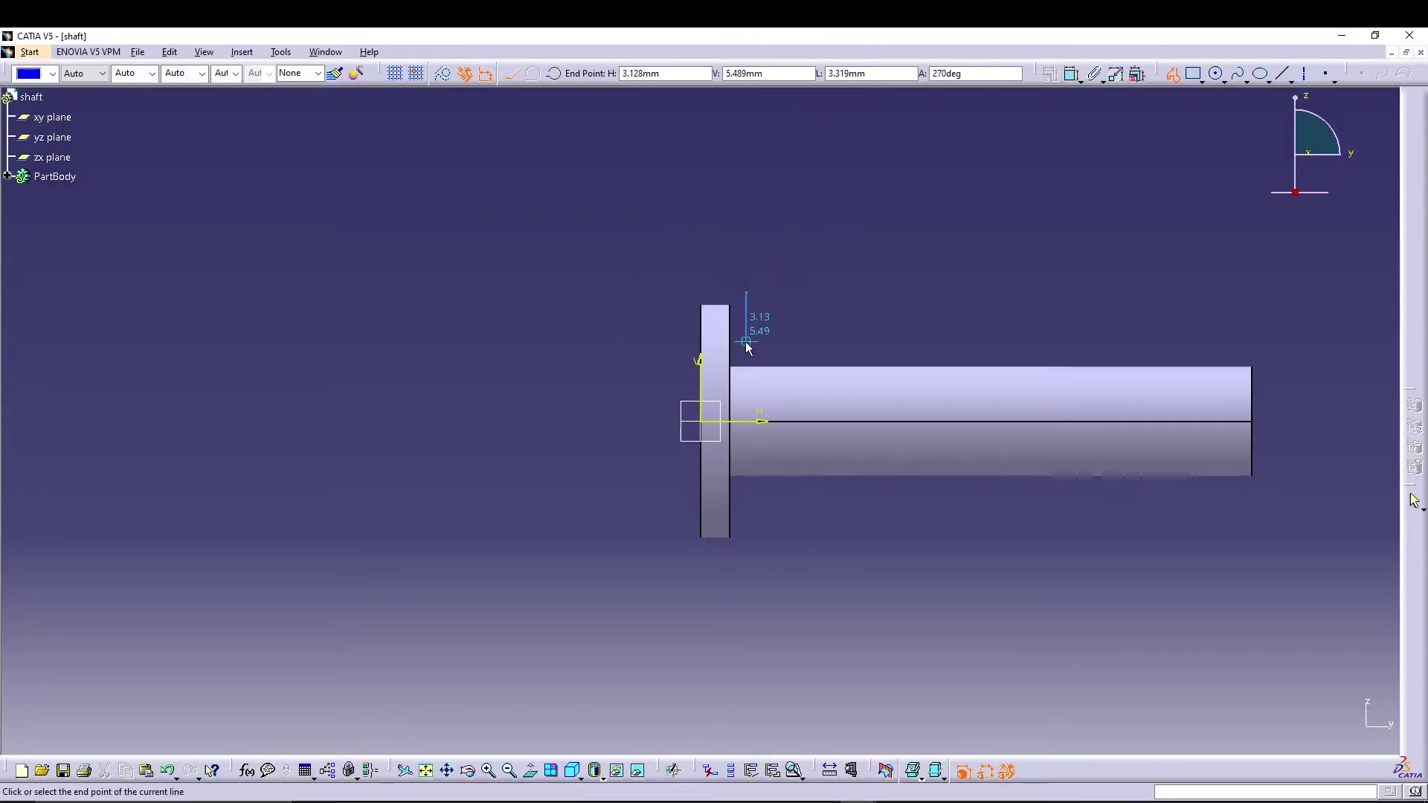
left_click(778, 340)
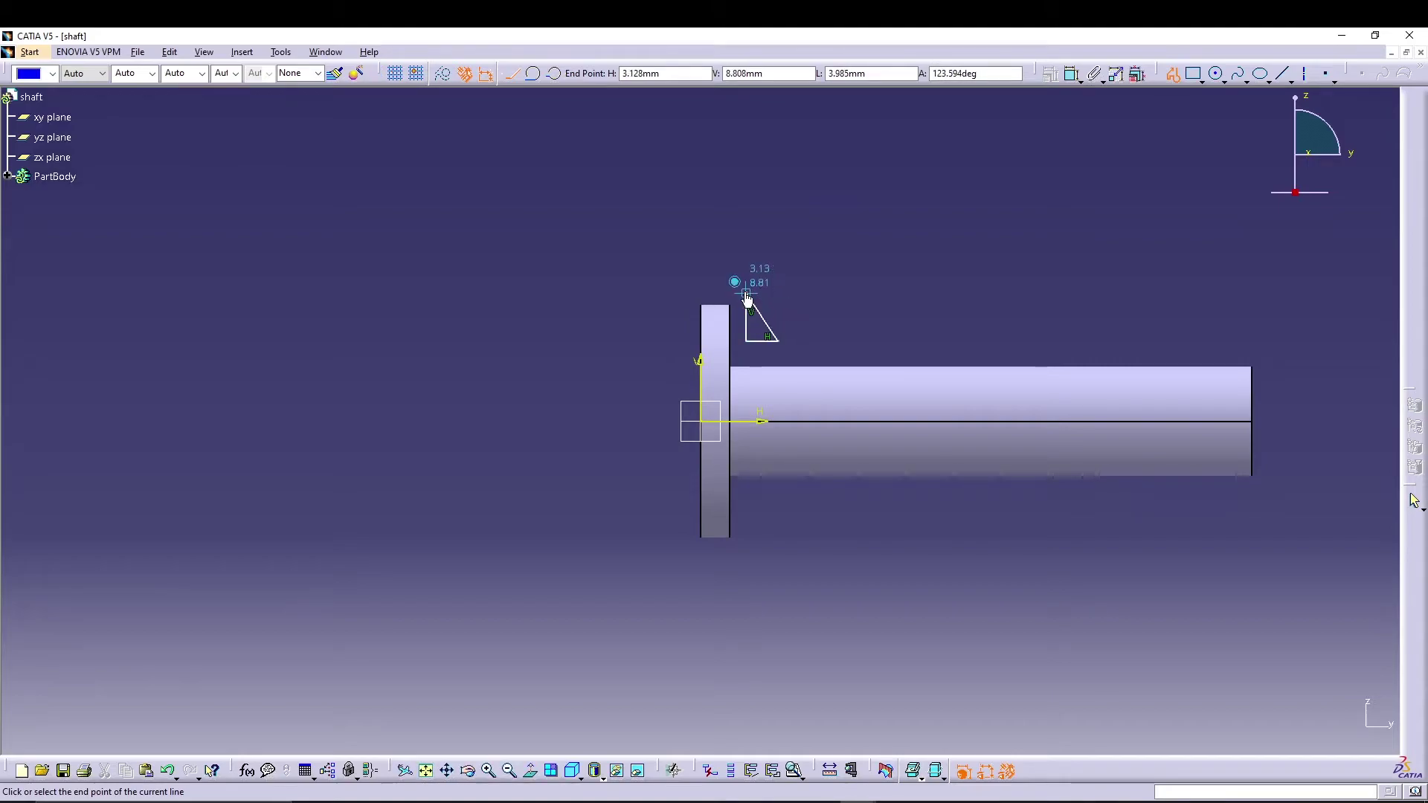
left_click(746, 292)
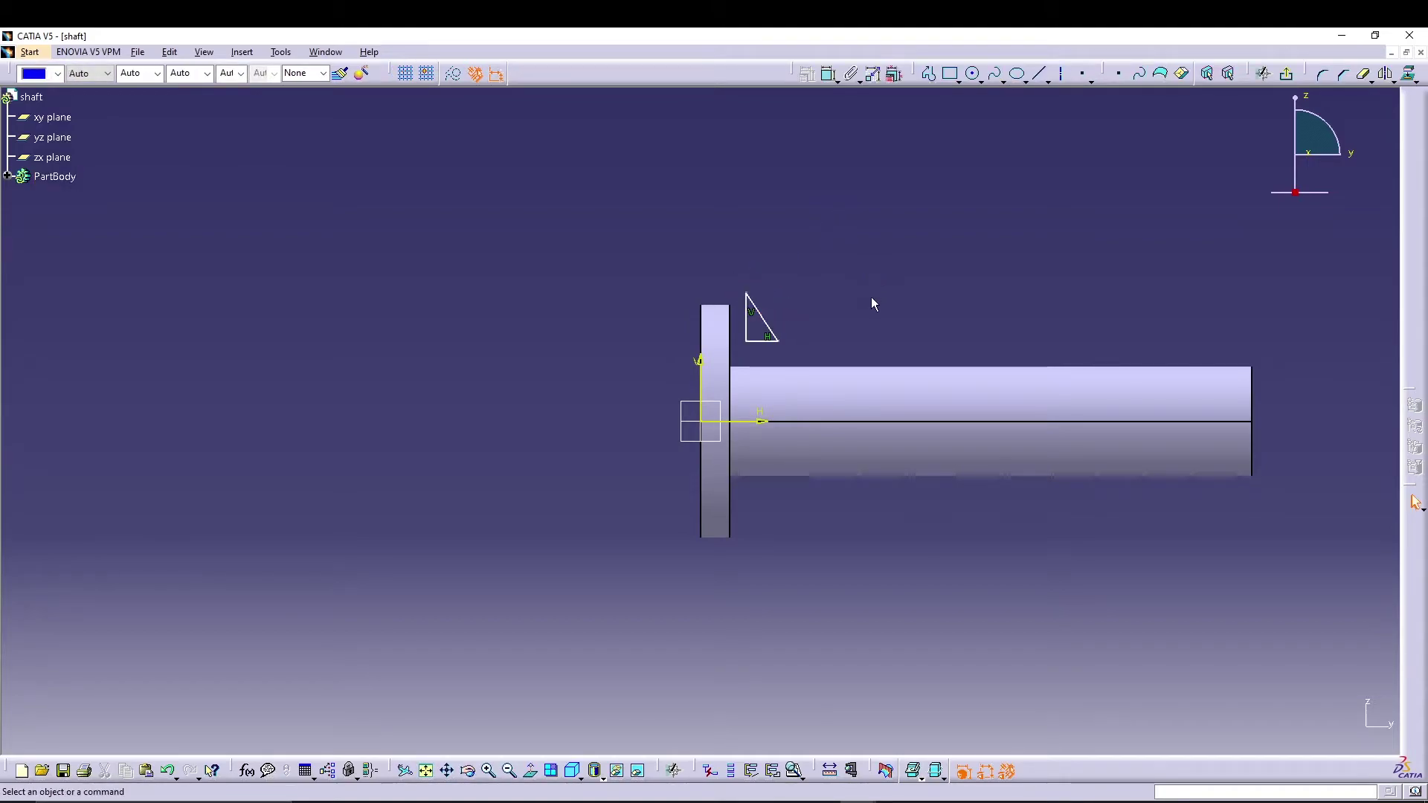
Constrain the triangle's vertical side to be coincident with the flange's inner face.
left_click(828, 74)
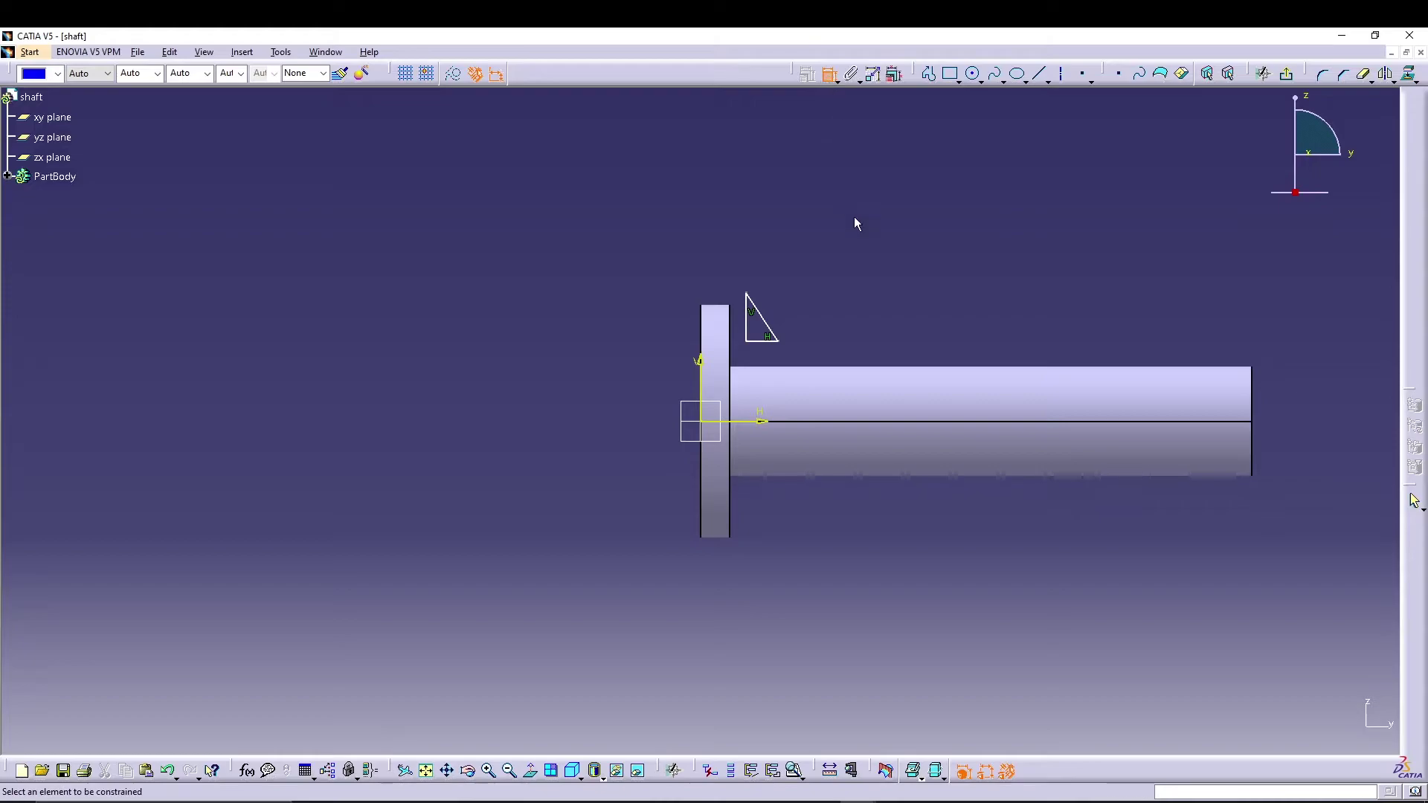
left_click(745, 331)
left_click(730, 334)
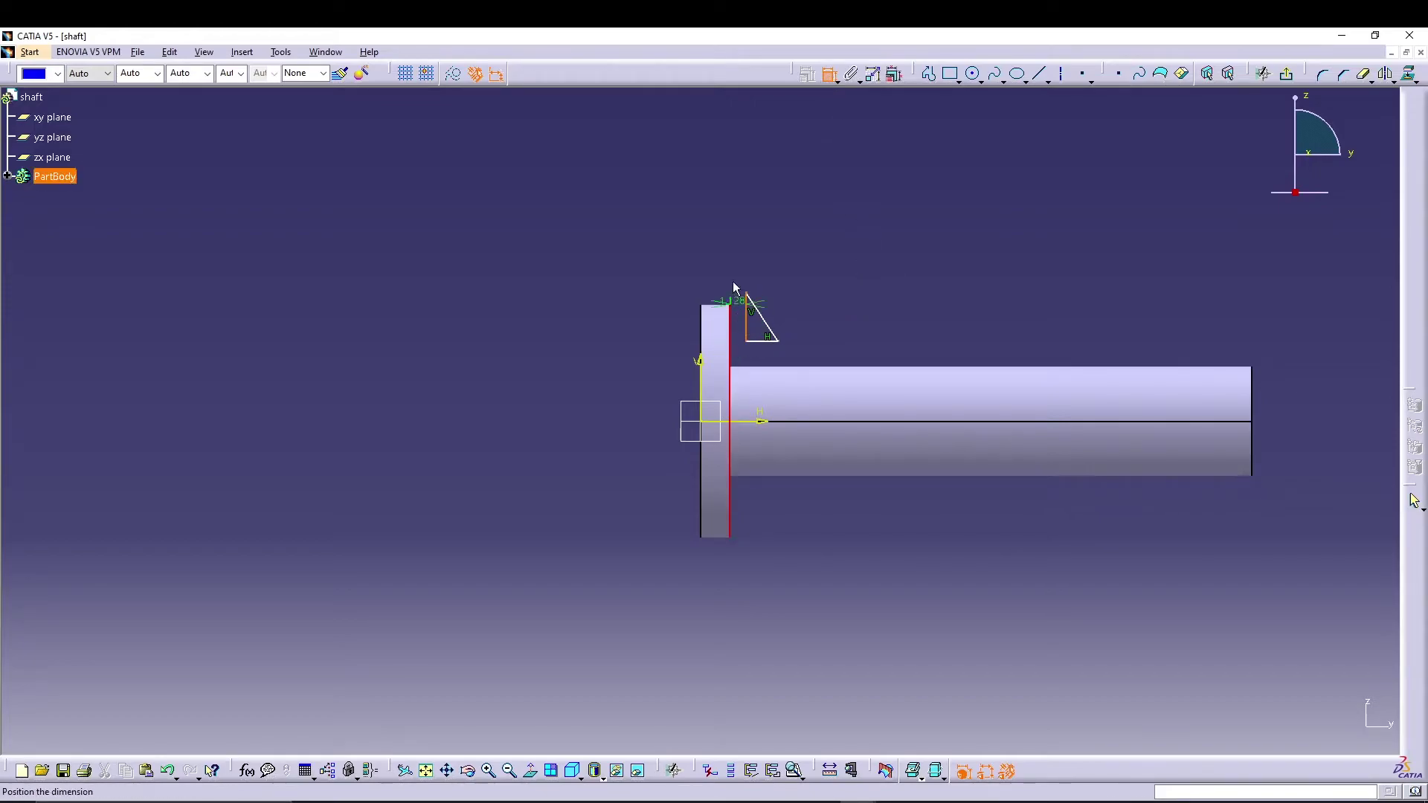
right_click(729, 233)
left_click(770, 353)
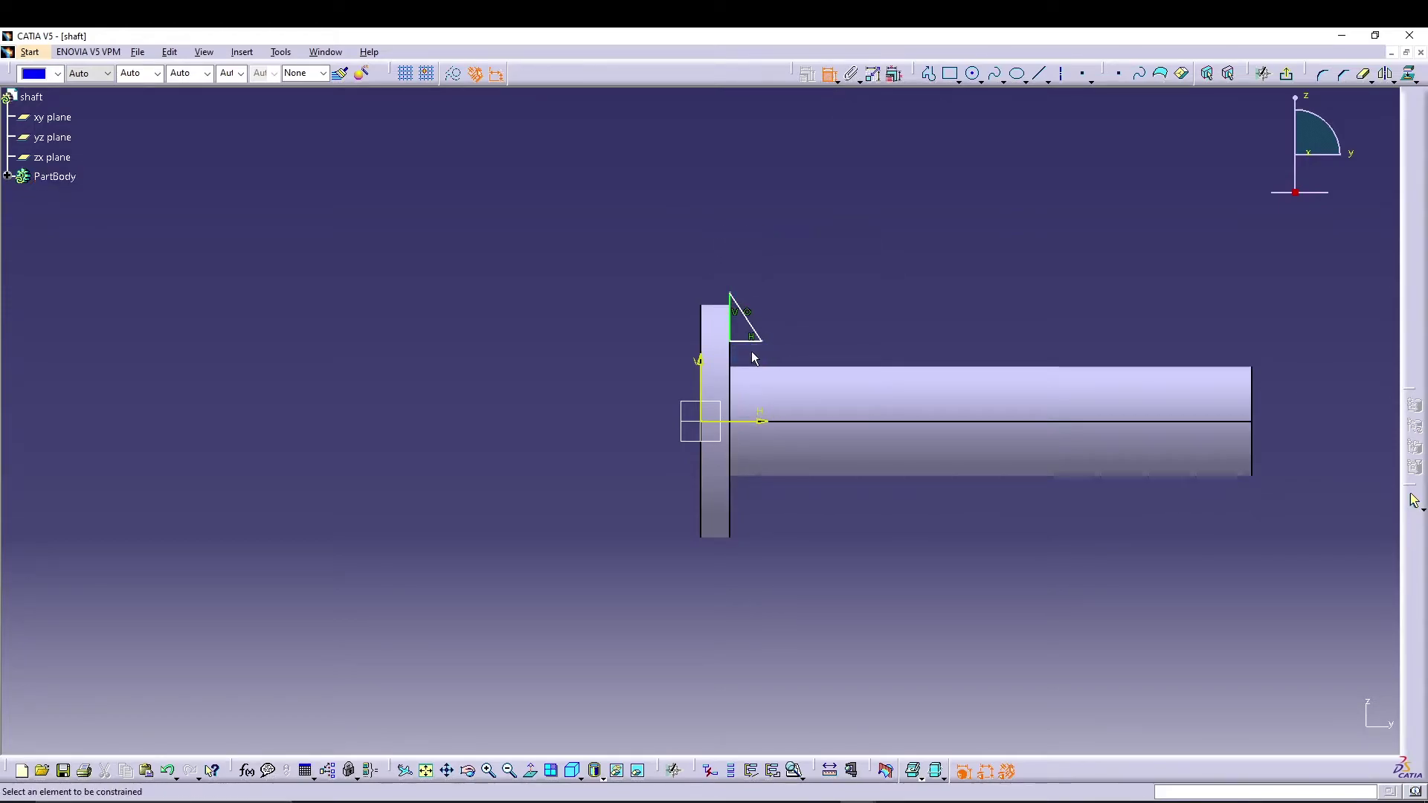
Dimension the triangle's base from the horizontal axis and set the offset to 3.579 mm.
left_click(746, 342)
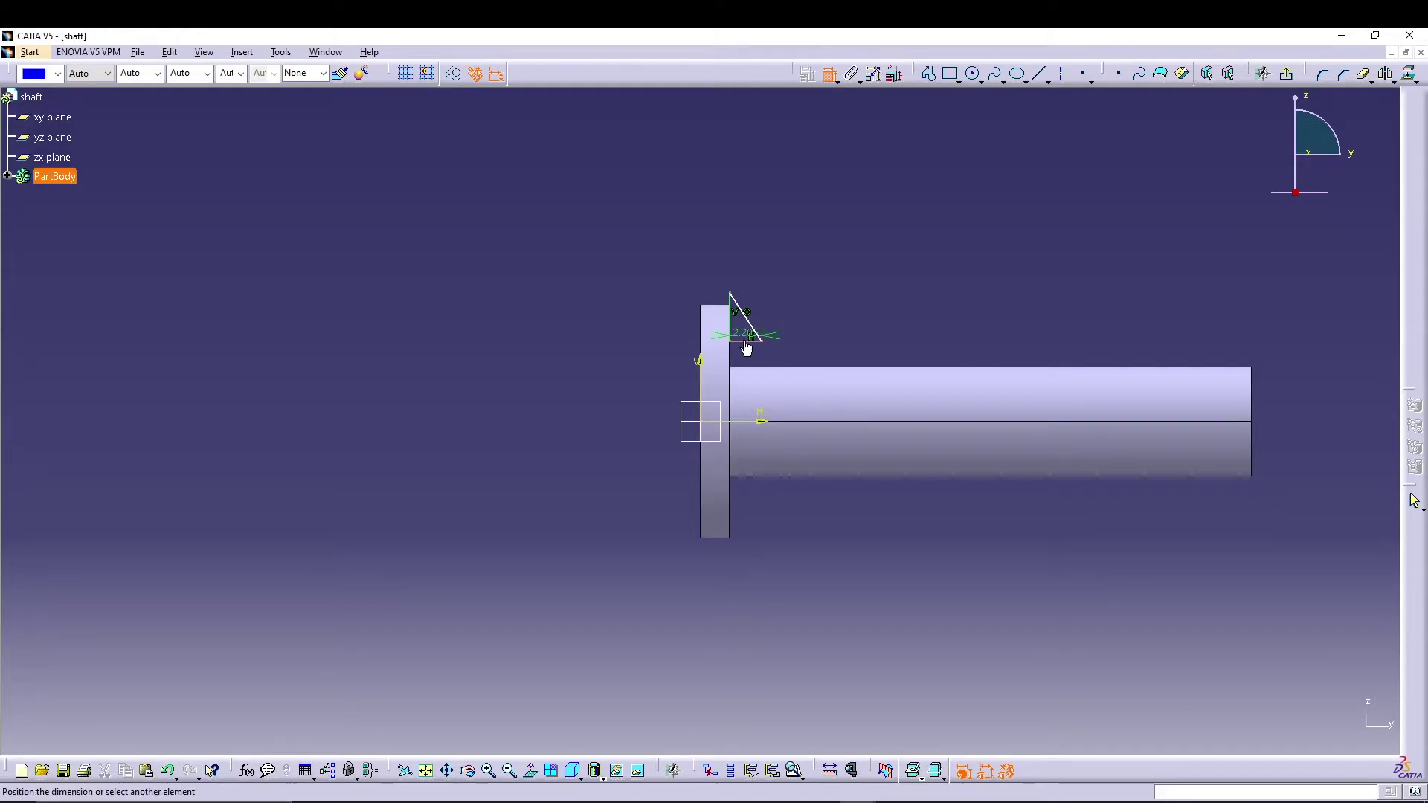
left_click(759, 421)
left_click(647, 400)
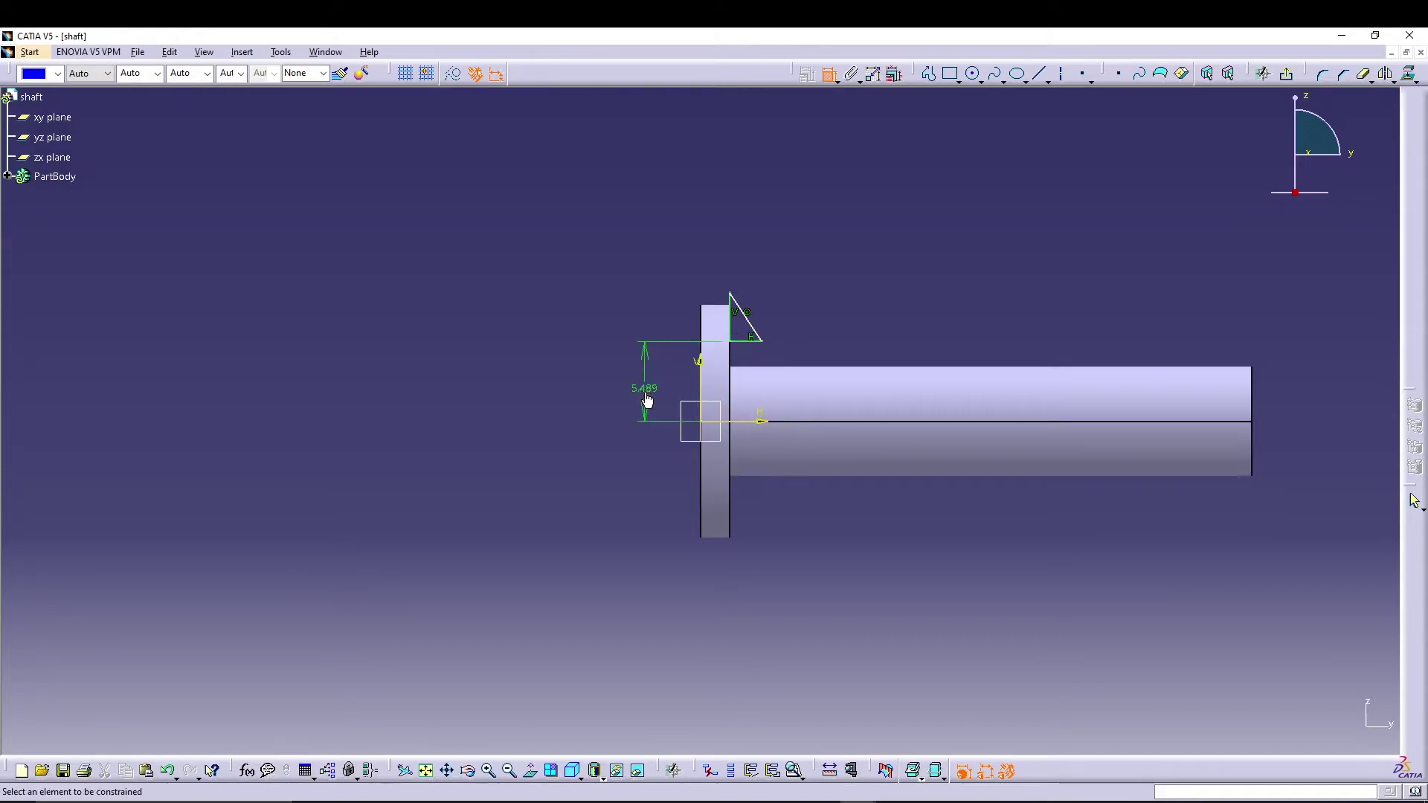
double_click(647, 400)
type("3.579")
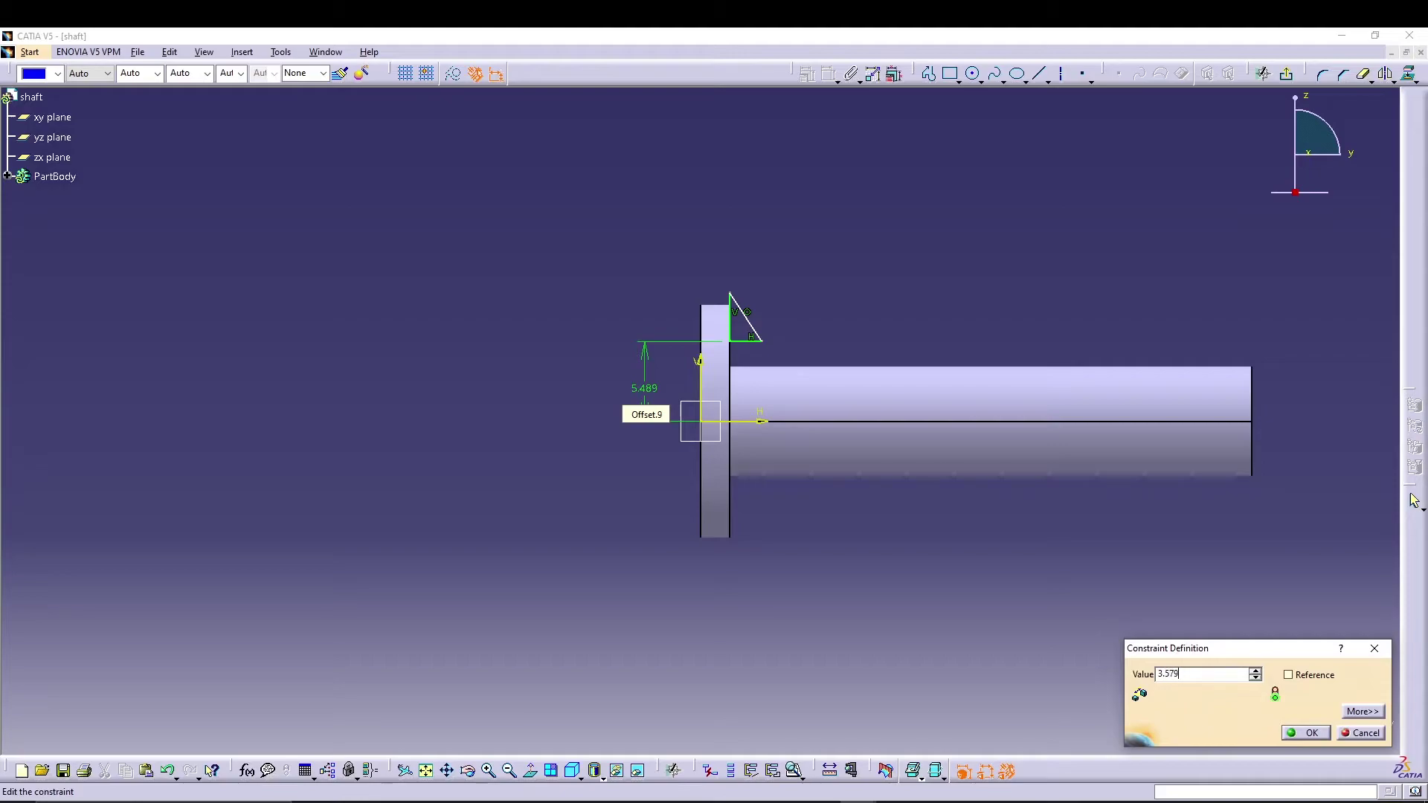
key("Return")
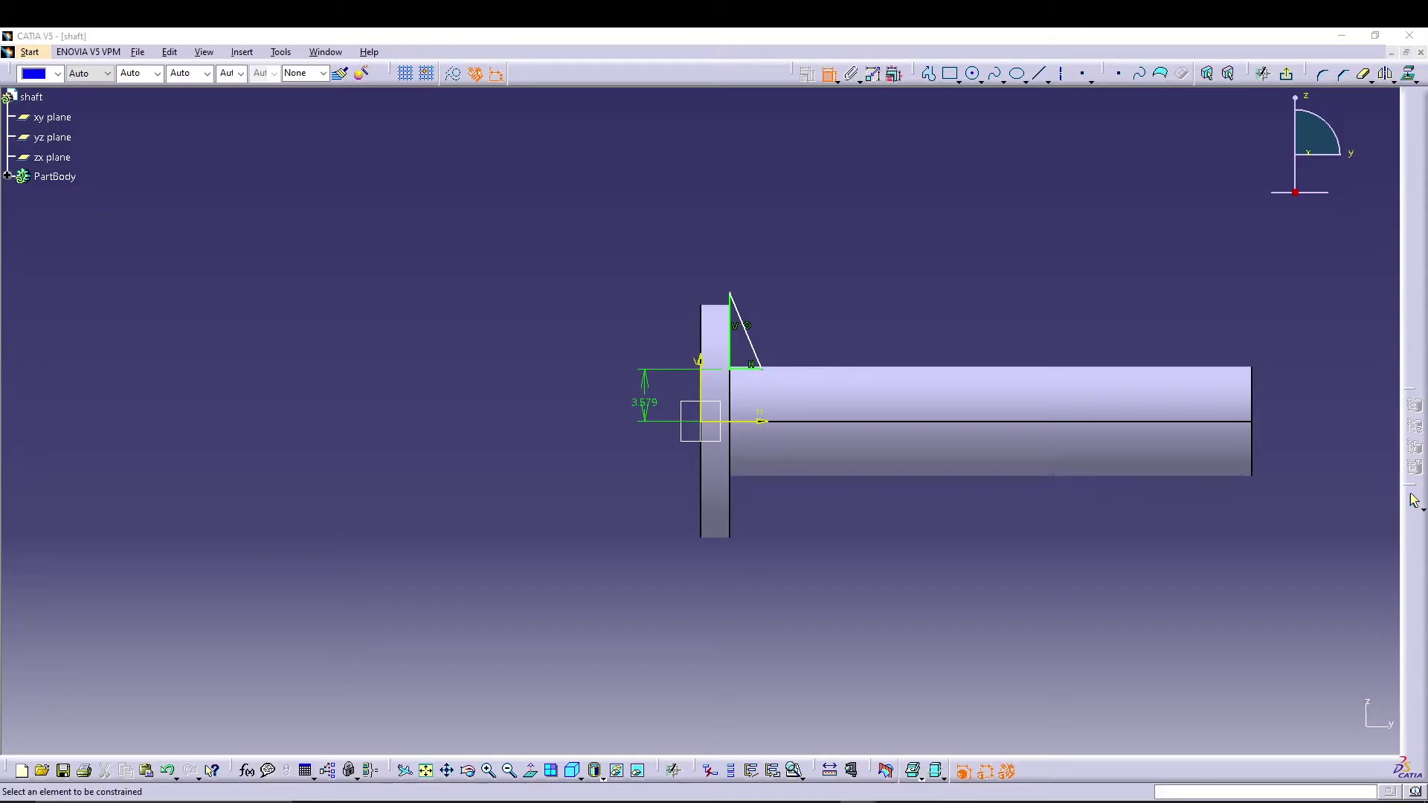
Dimension the triangle's base and vertical side, setting both lengths to 2 mm.
left_click(757, 366)
left_click(821, 335)
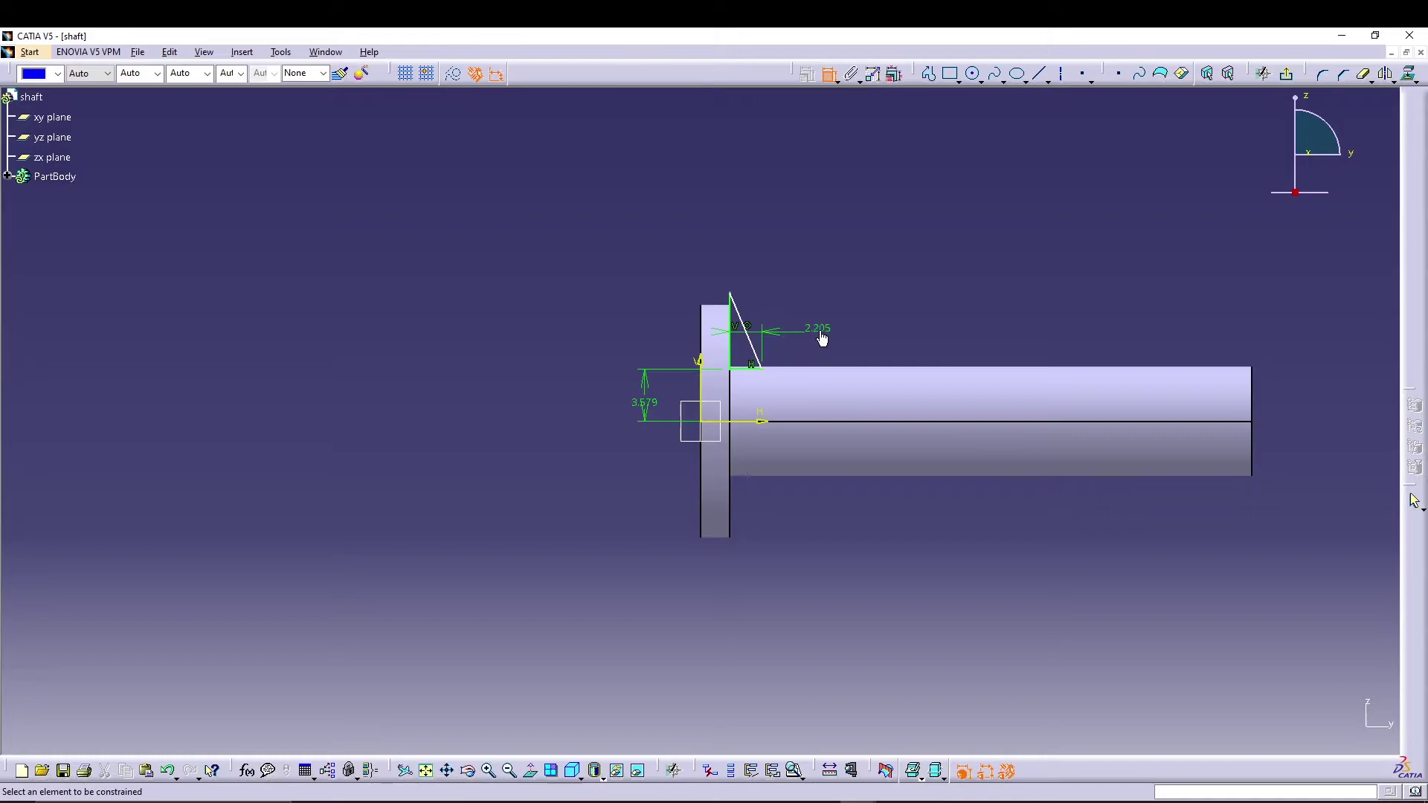
double_click(822, 337)
type("2")
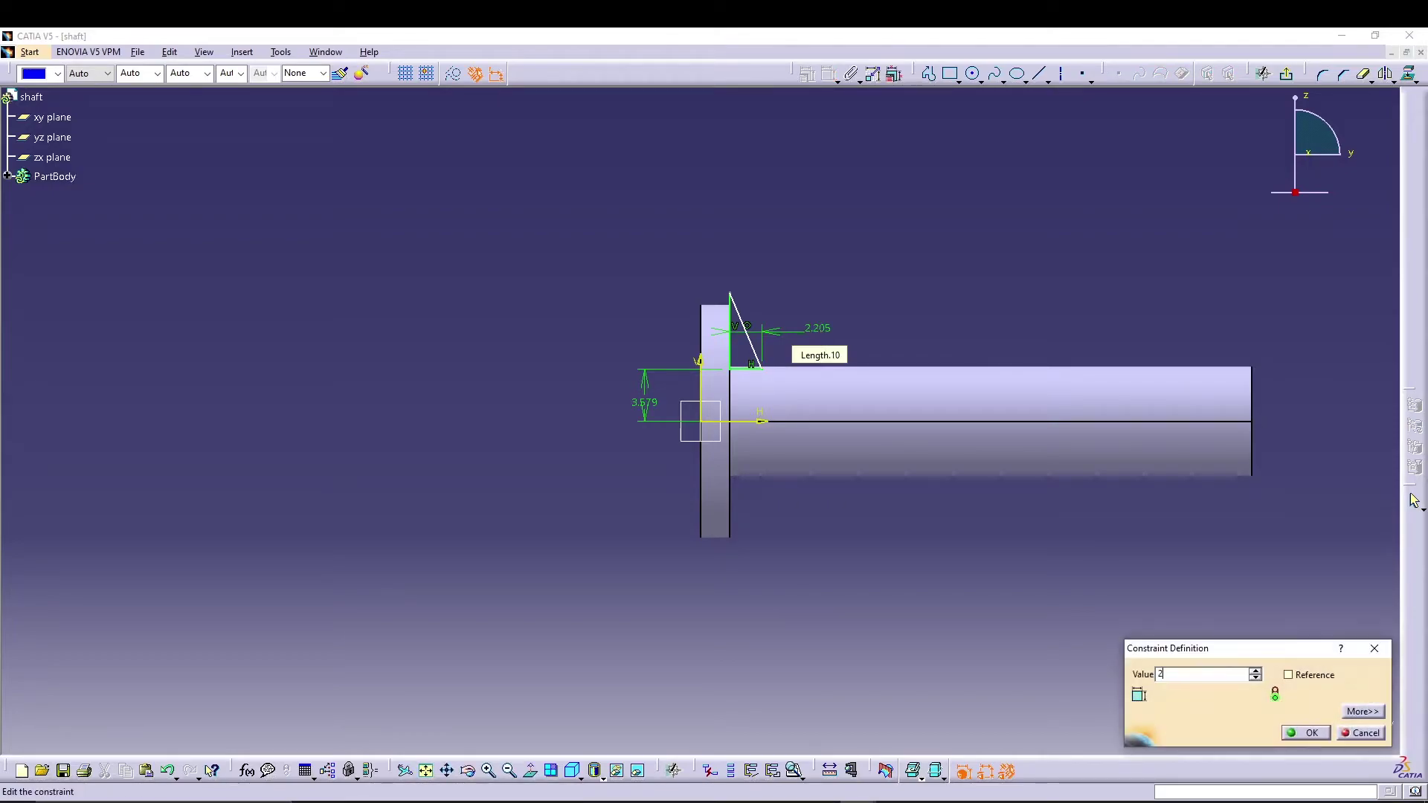
key("Return")
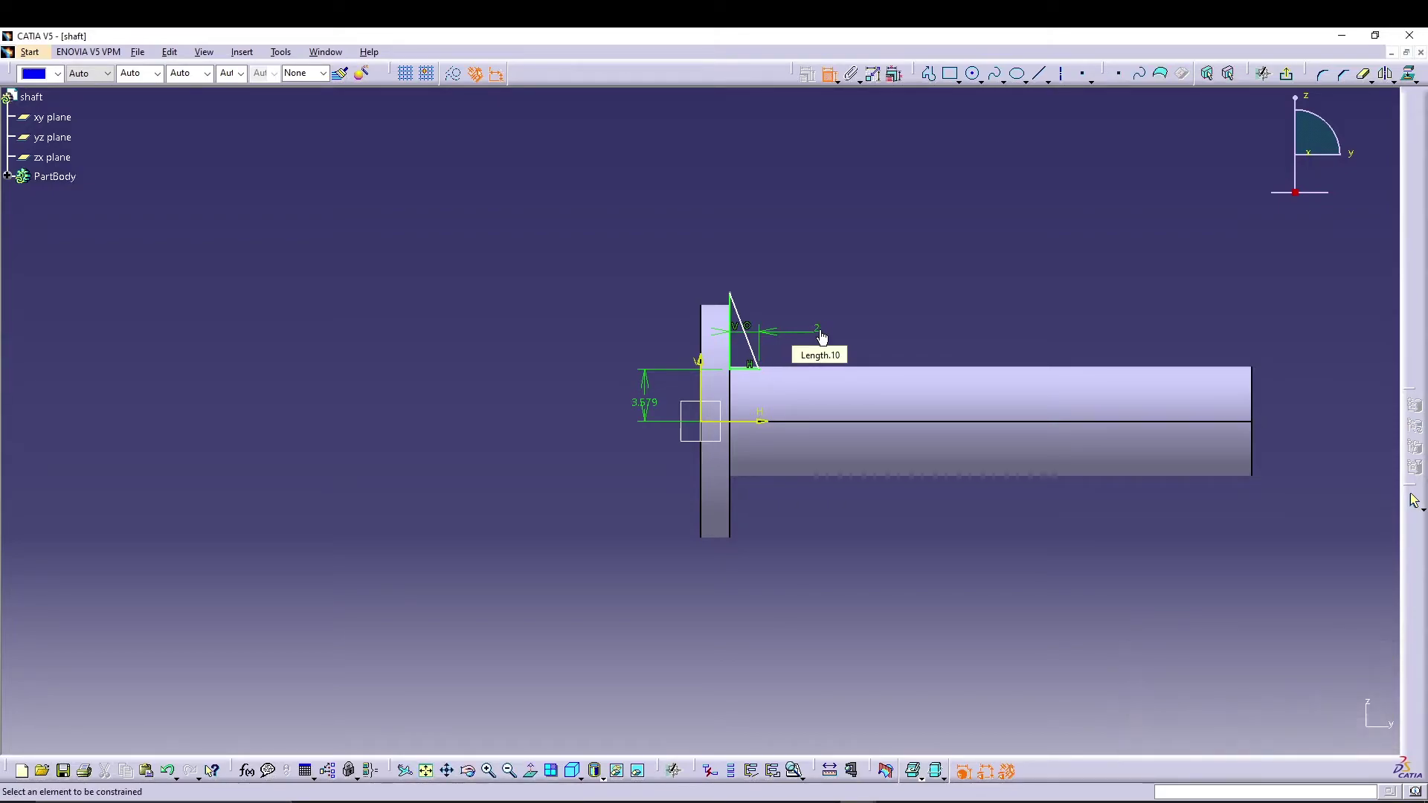
left_click(732, 344)
left_click(669, 333)
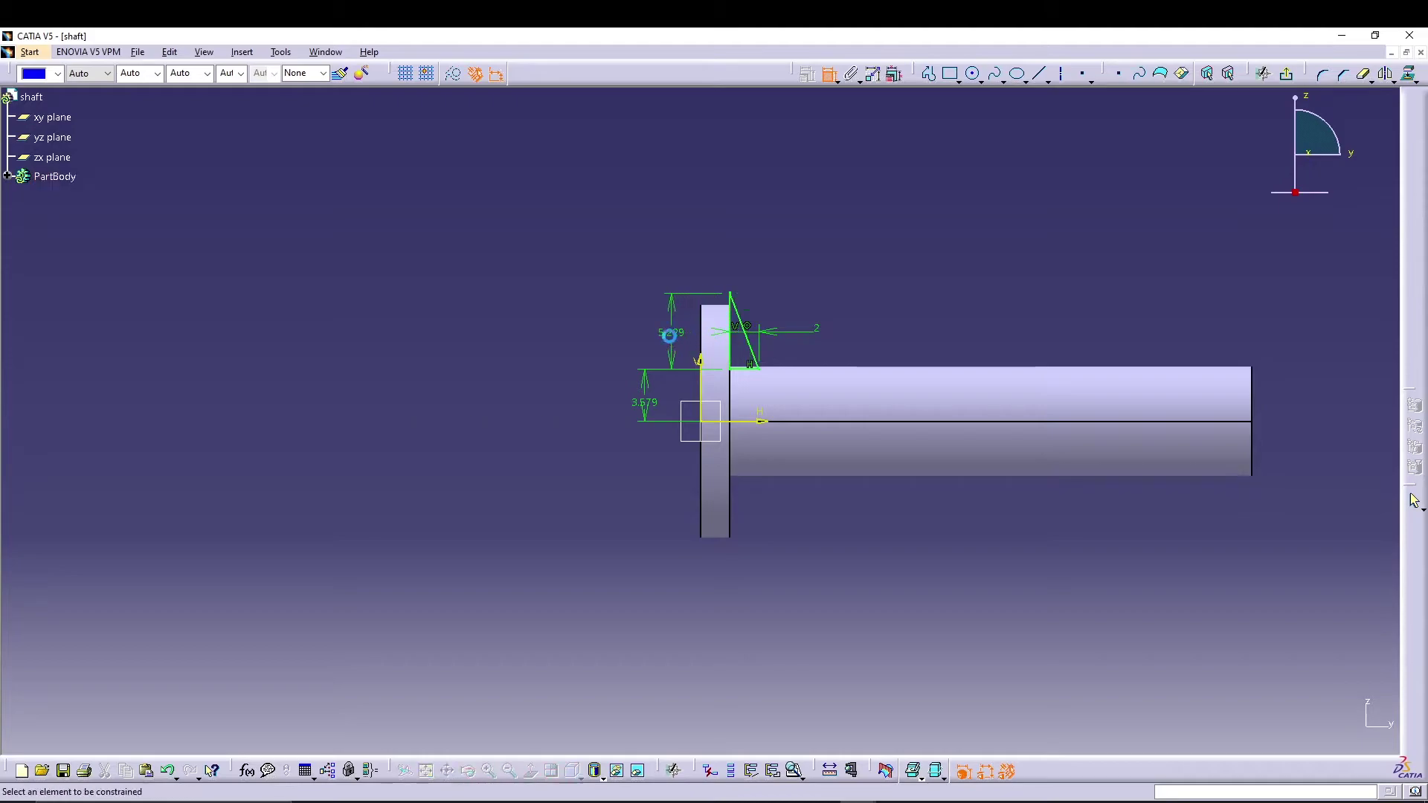
double_click(669, 334)
type("2")
key("Return")
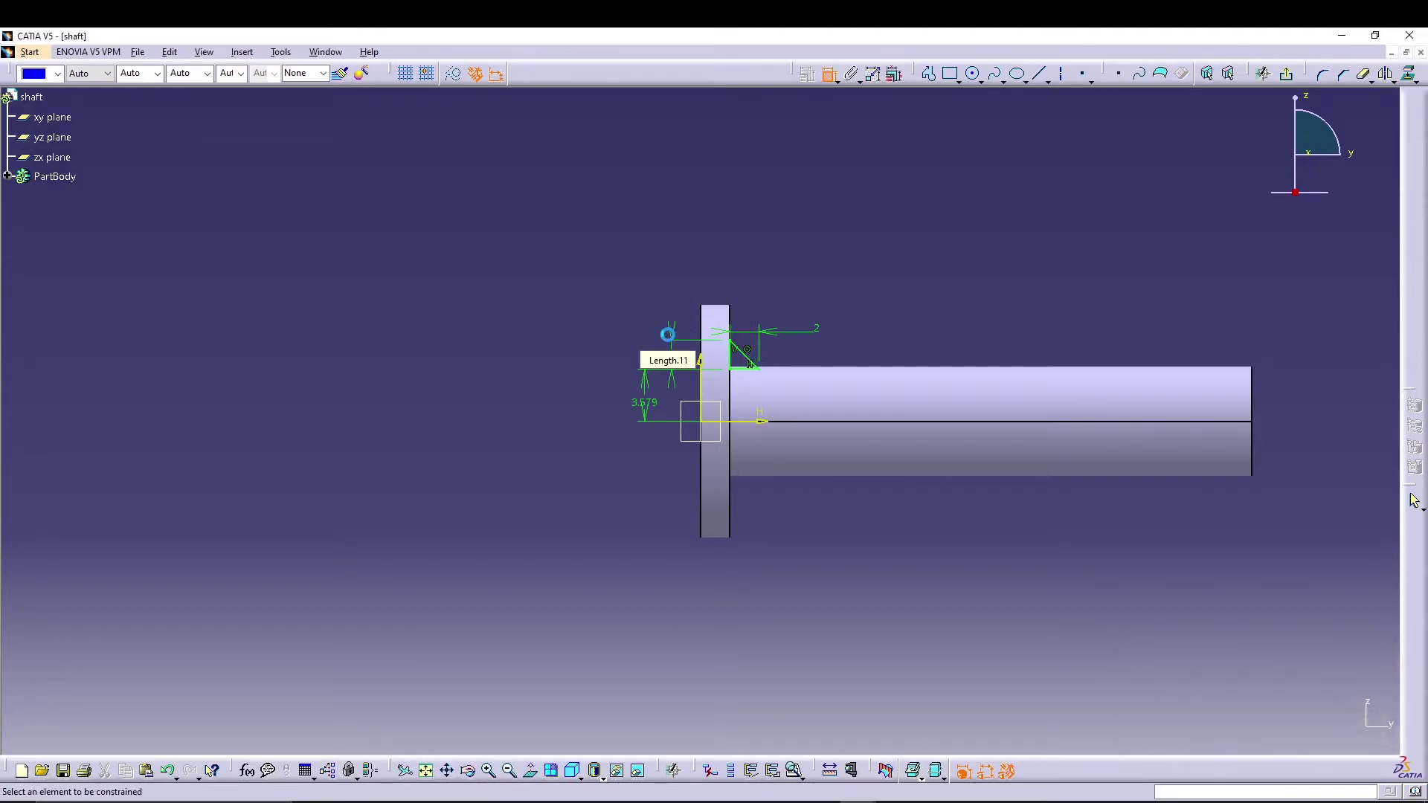
Finish the sketch and Pad the triangle with a length of 1 mm and mirrored extent.
left_click(1284, 75)
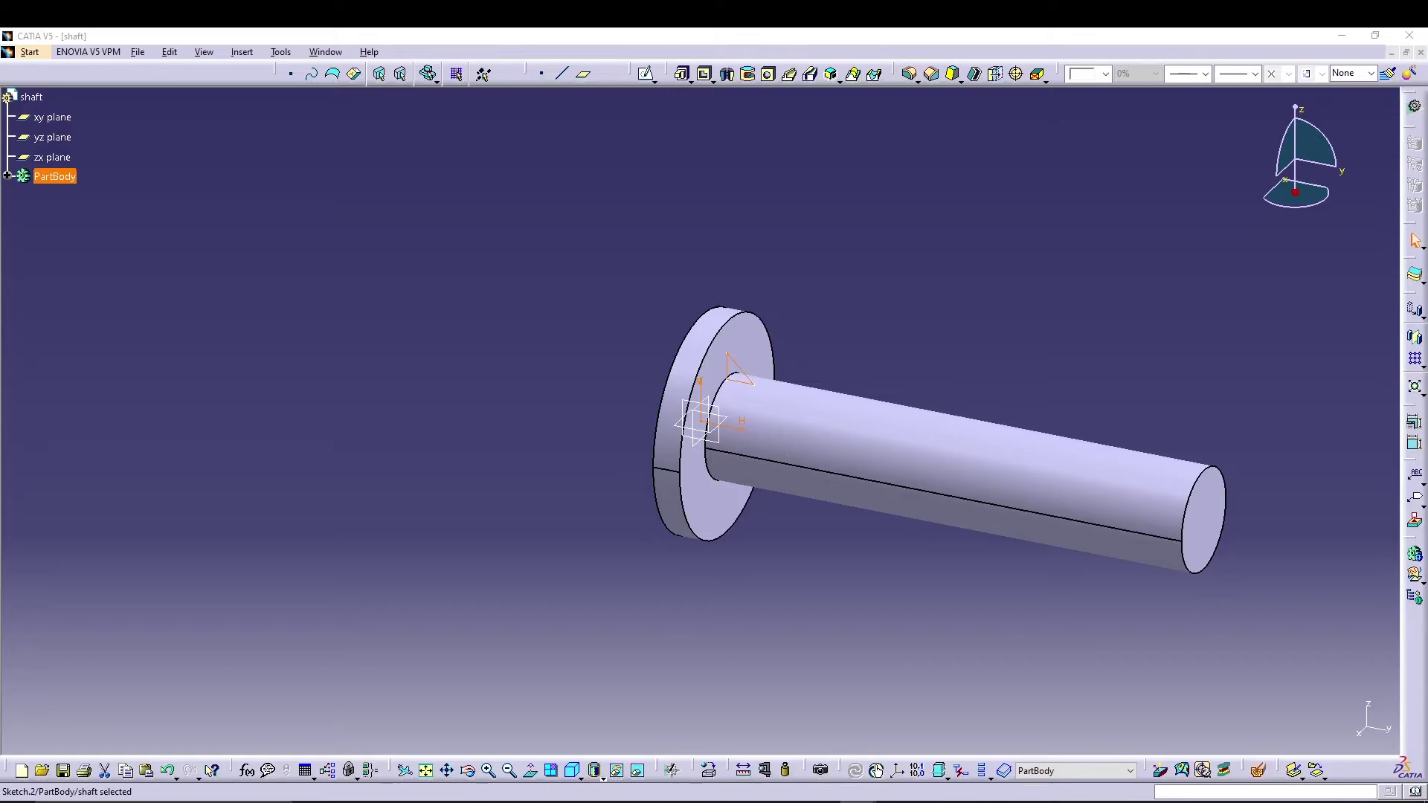
left_click(691, 82)
left_click(705, 101)
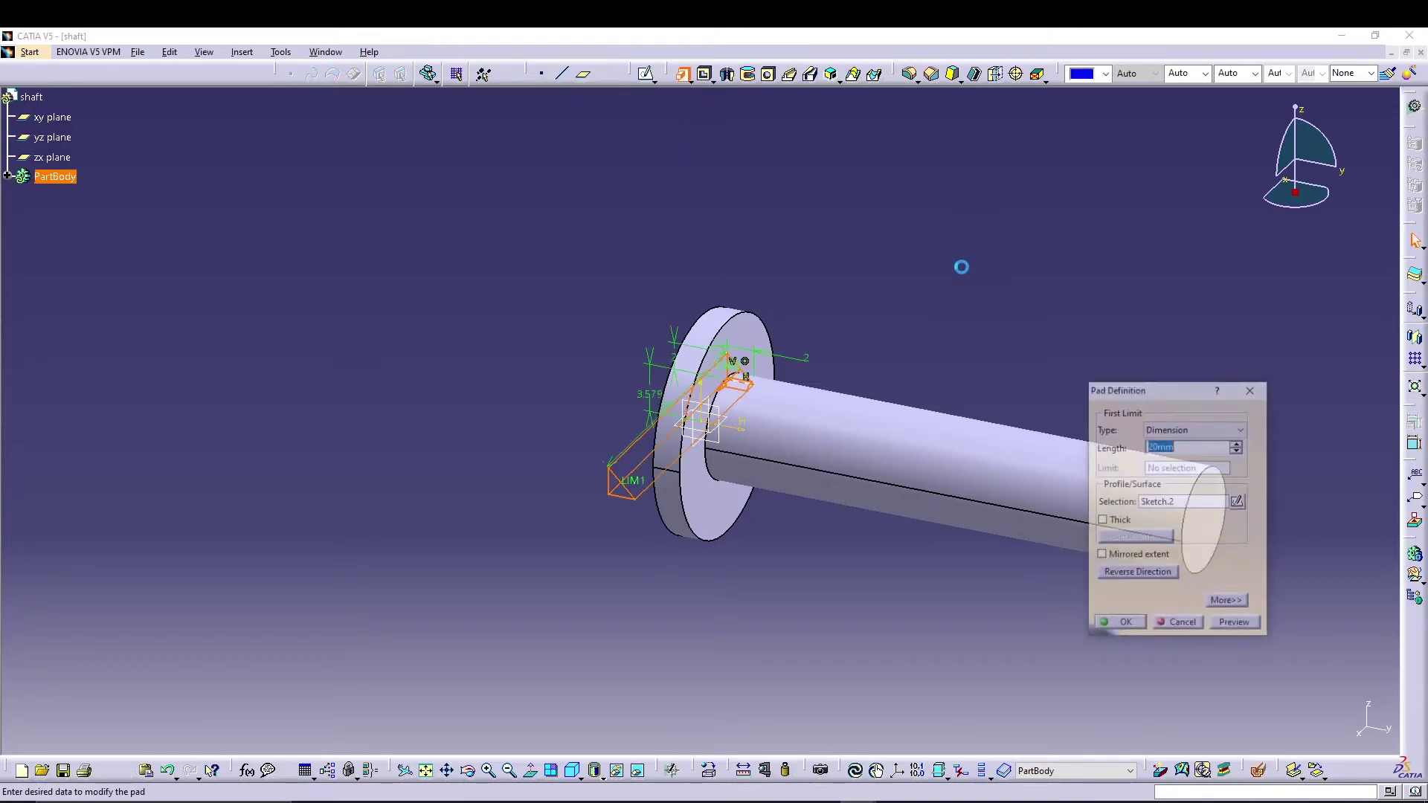
type("1")
left_click(1137, 557)
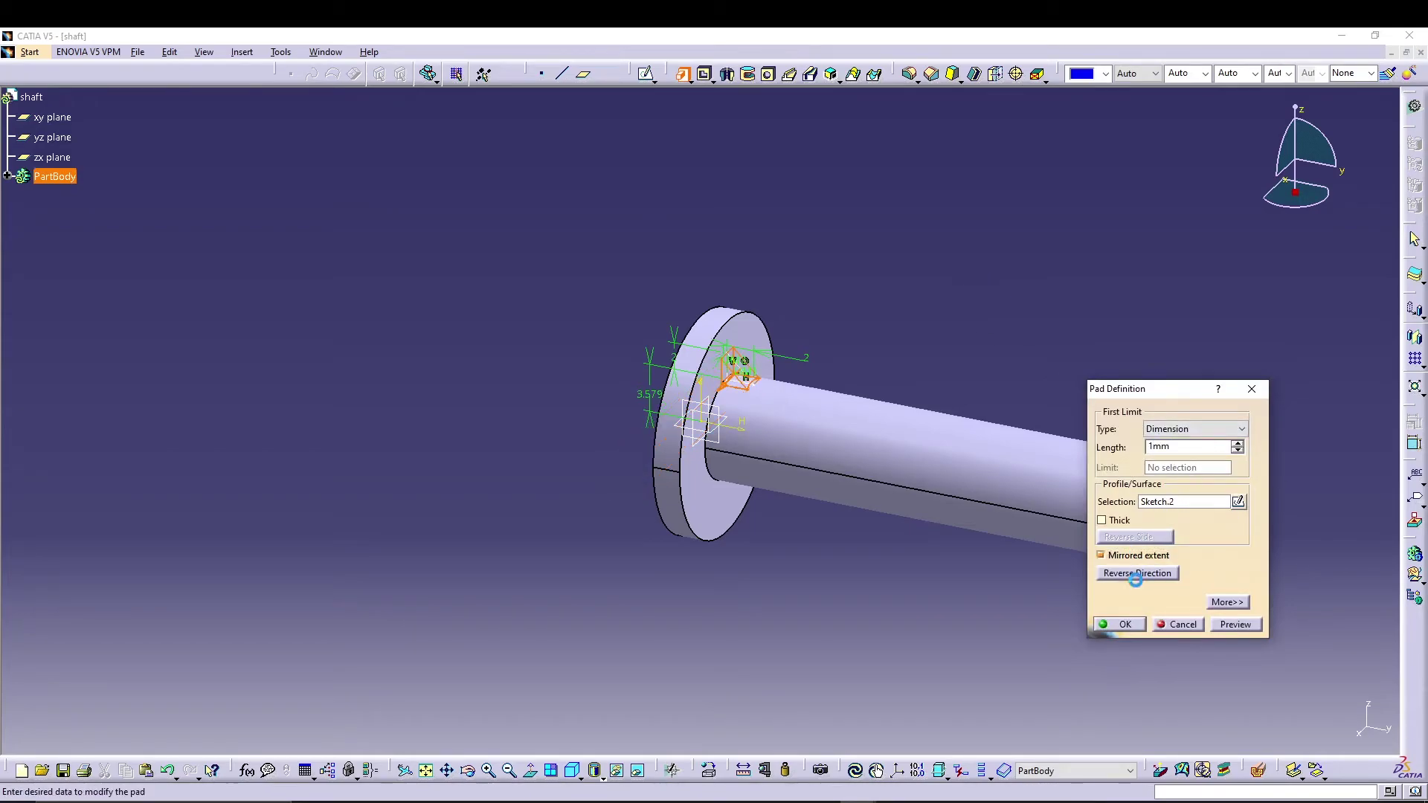
left_click(1123, 624)
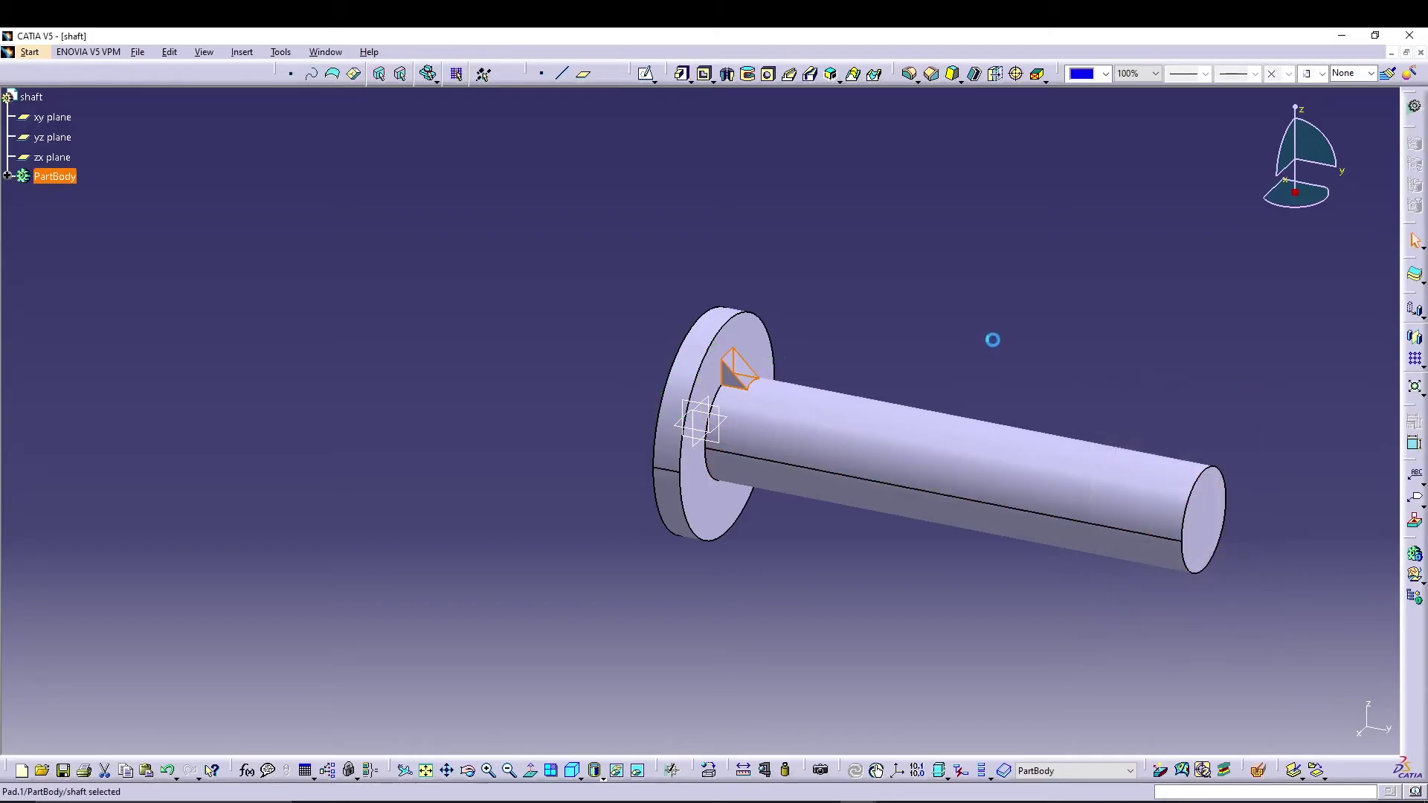
Open another sketch on the yz plane and draw a narrow upright rectangle overlapping the shaft's upper edge near its free end.
middle_click_drag(906, 285, 976, 357)
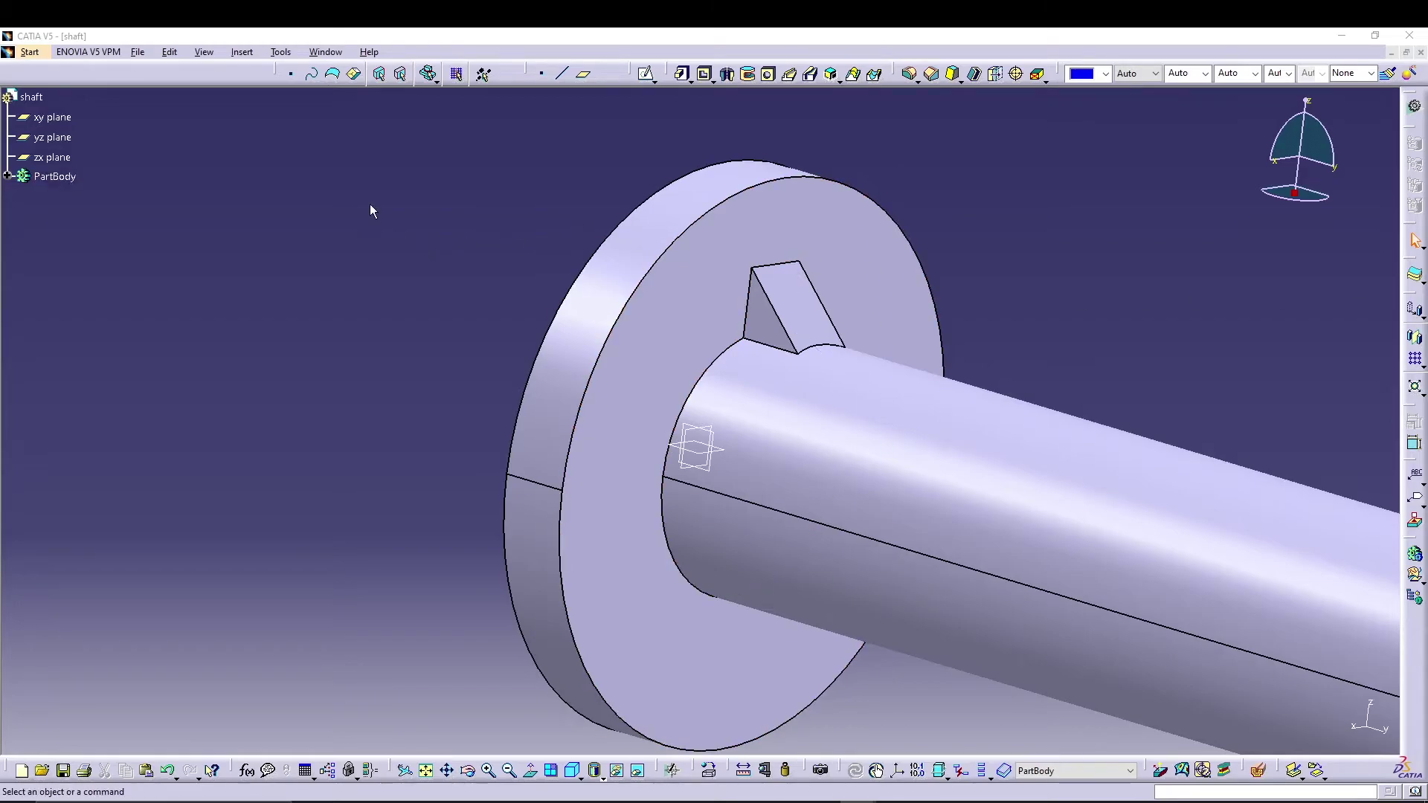
left_click(52, 136)
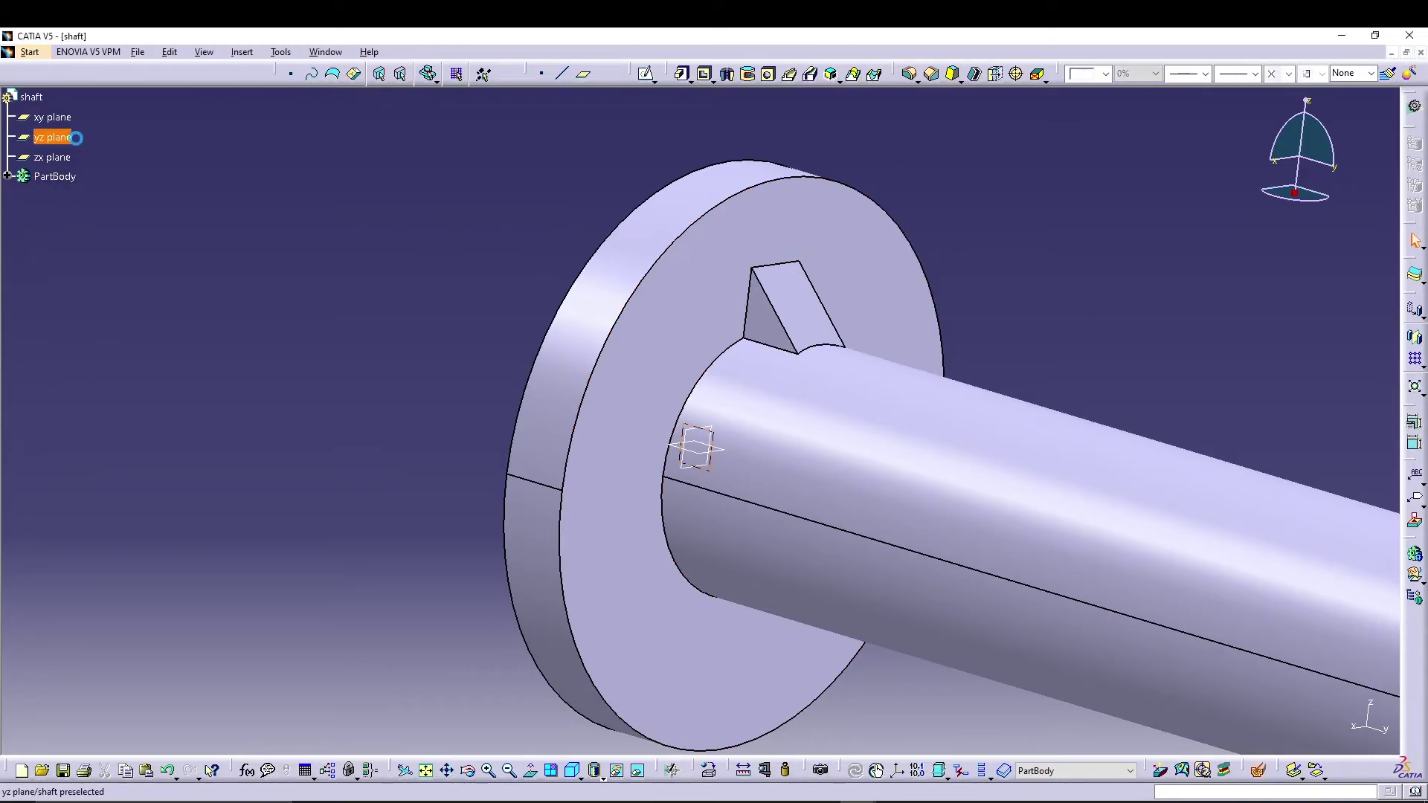
left_click(644, 74)
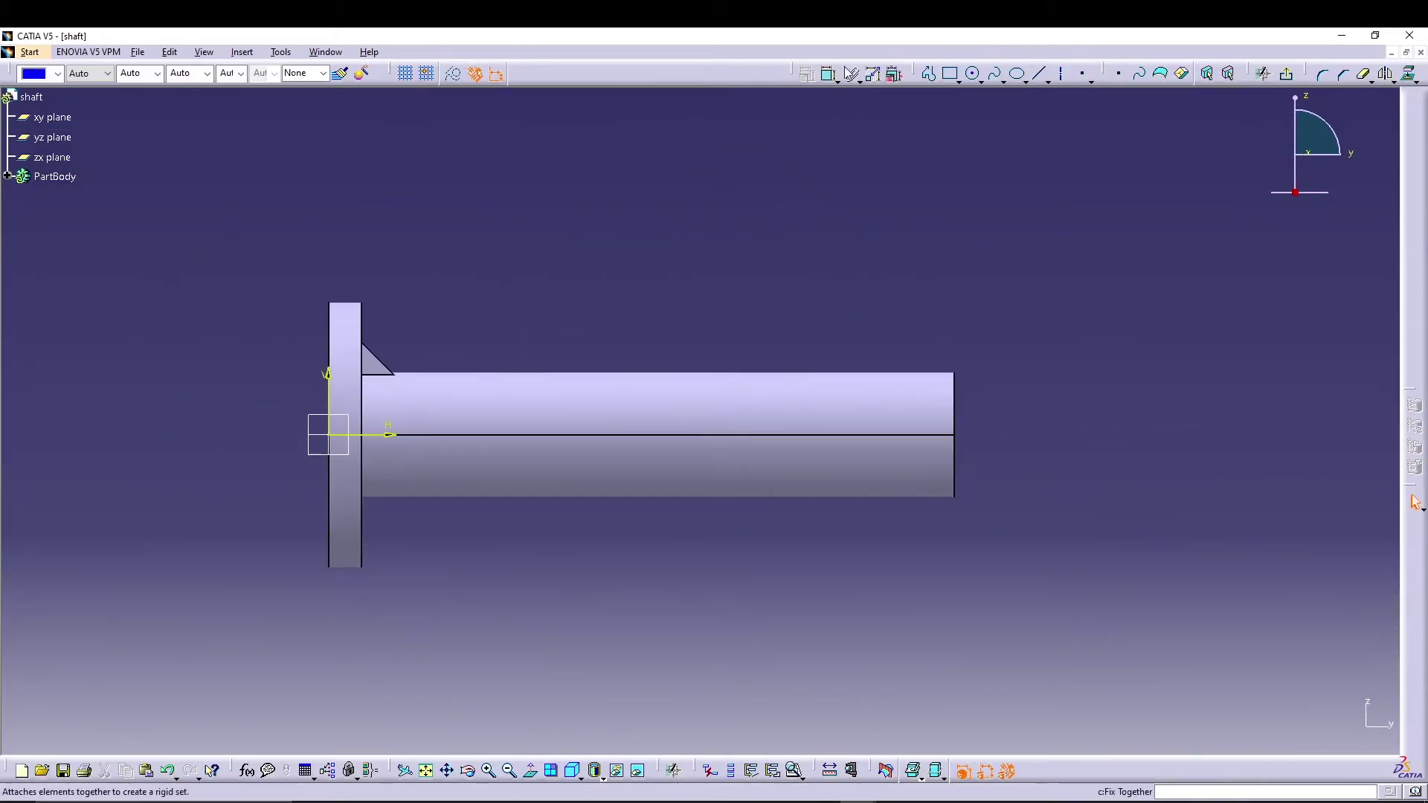
left_click(950, 73)
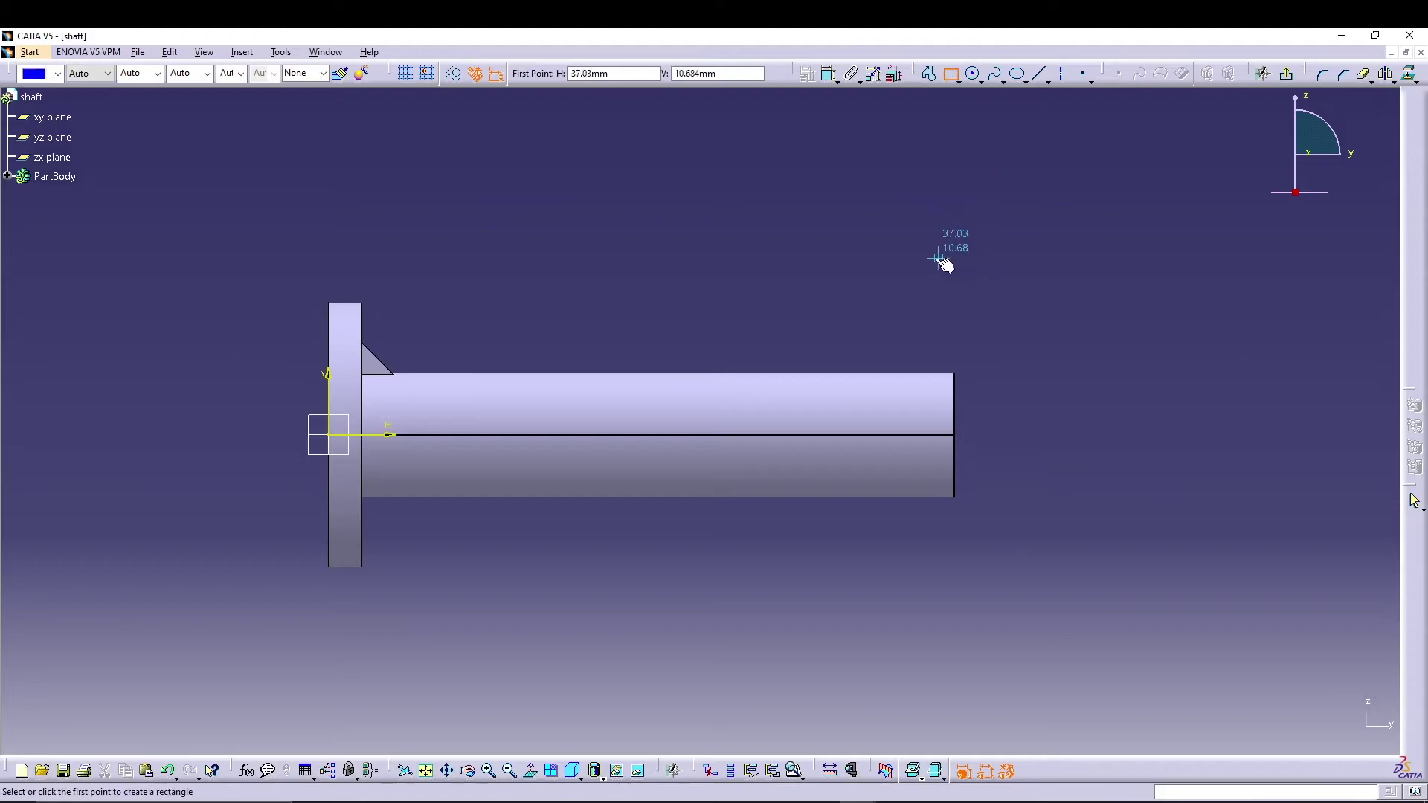
left_click(908, 298)
left_click(930, 394)
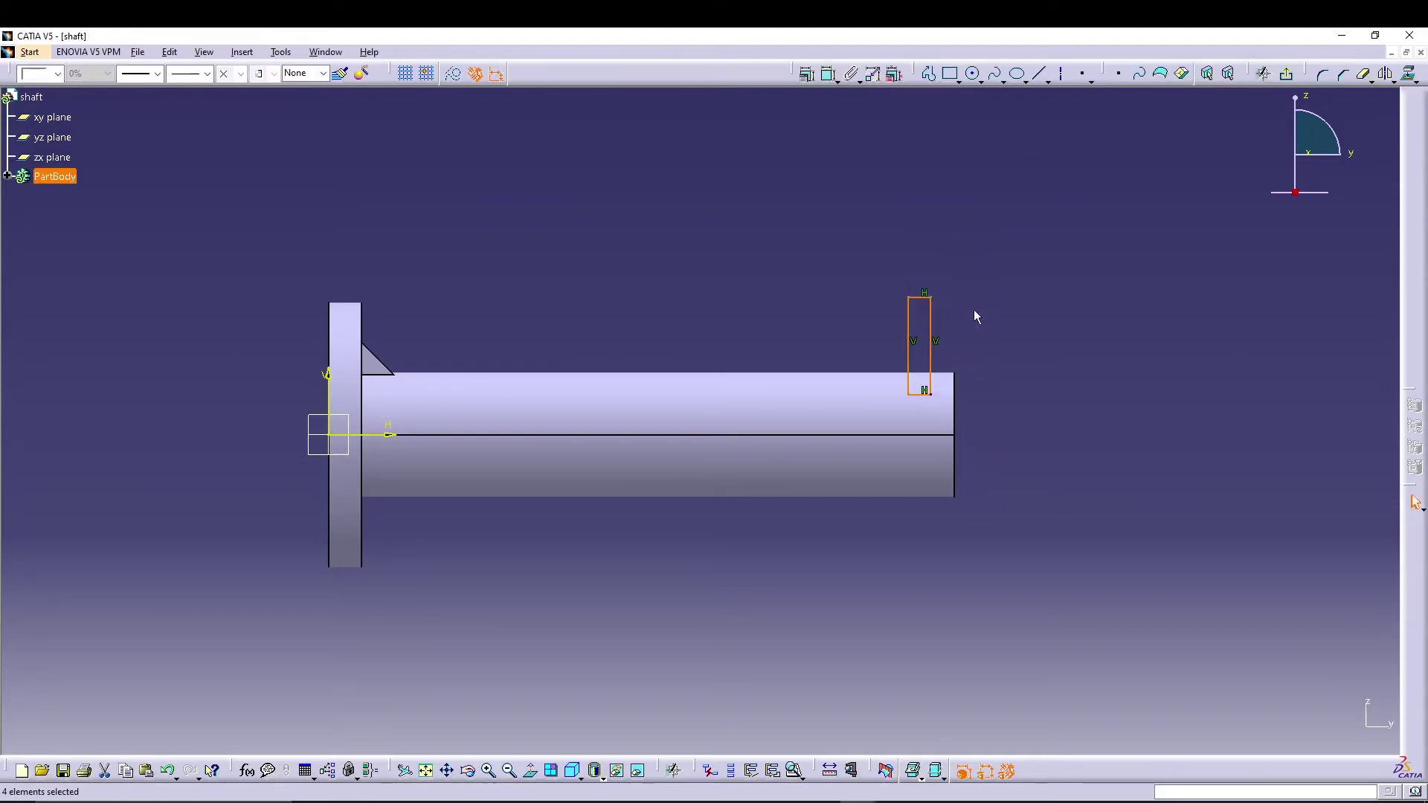
Dimension the rectangle's lower edge from the horizontal axis and set the distance to 3.2 mm.
left_click(828, 75)
left_click(920, 394)
left_click(401, 436)
left_click(1036, 419)
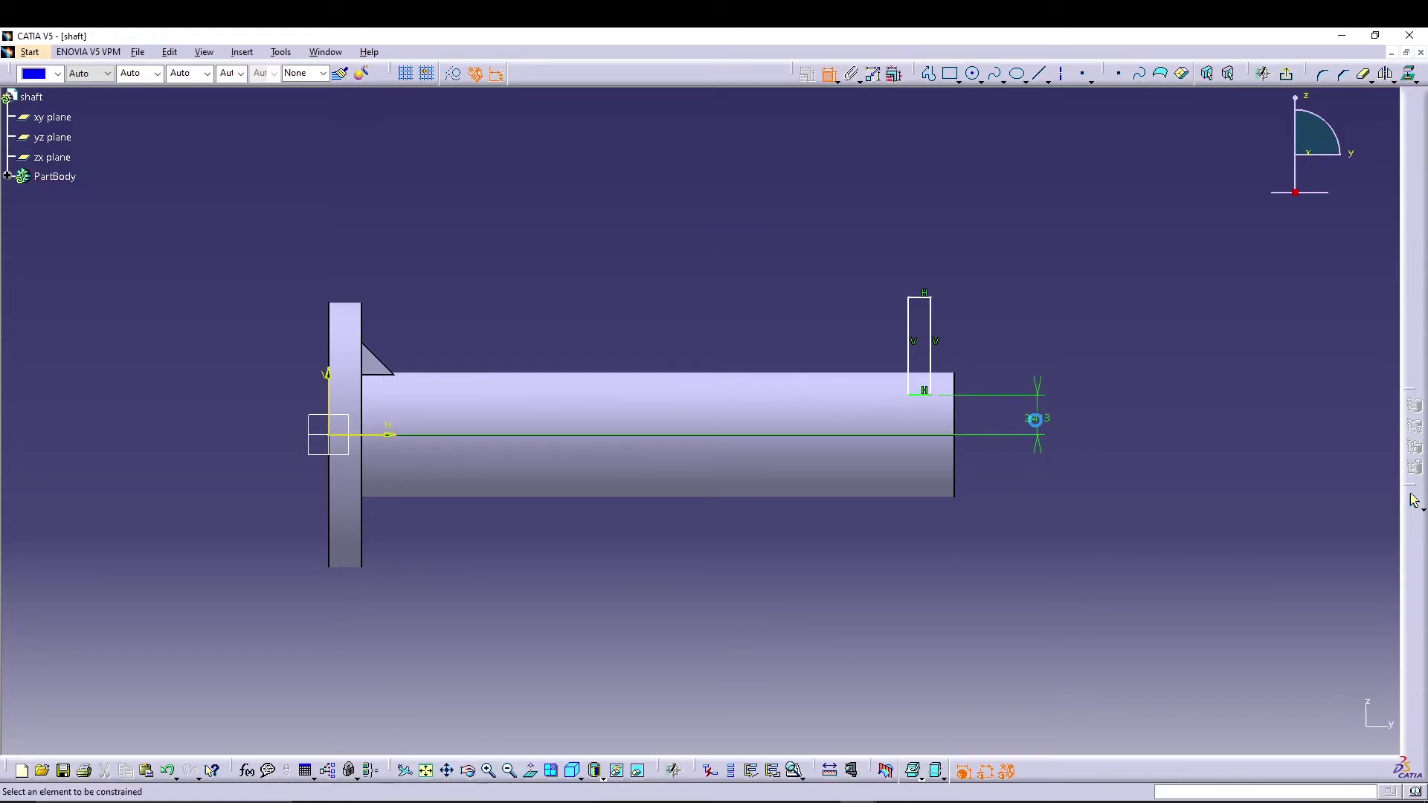
double_click(1038, 426)
type("3.2")
key("Return")
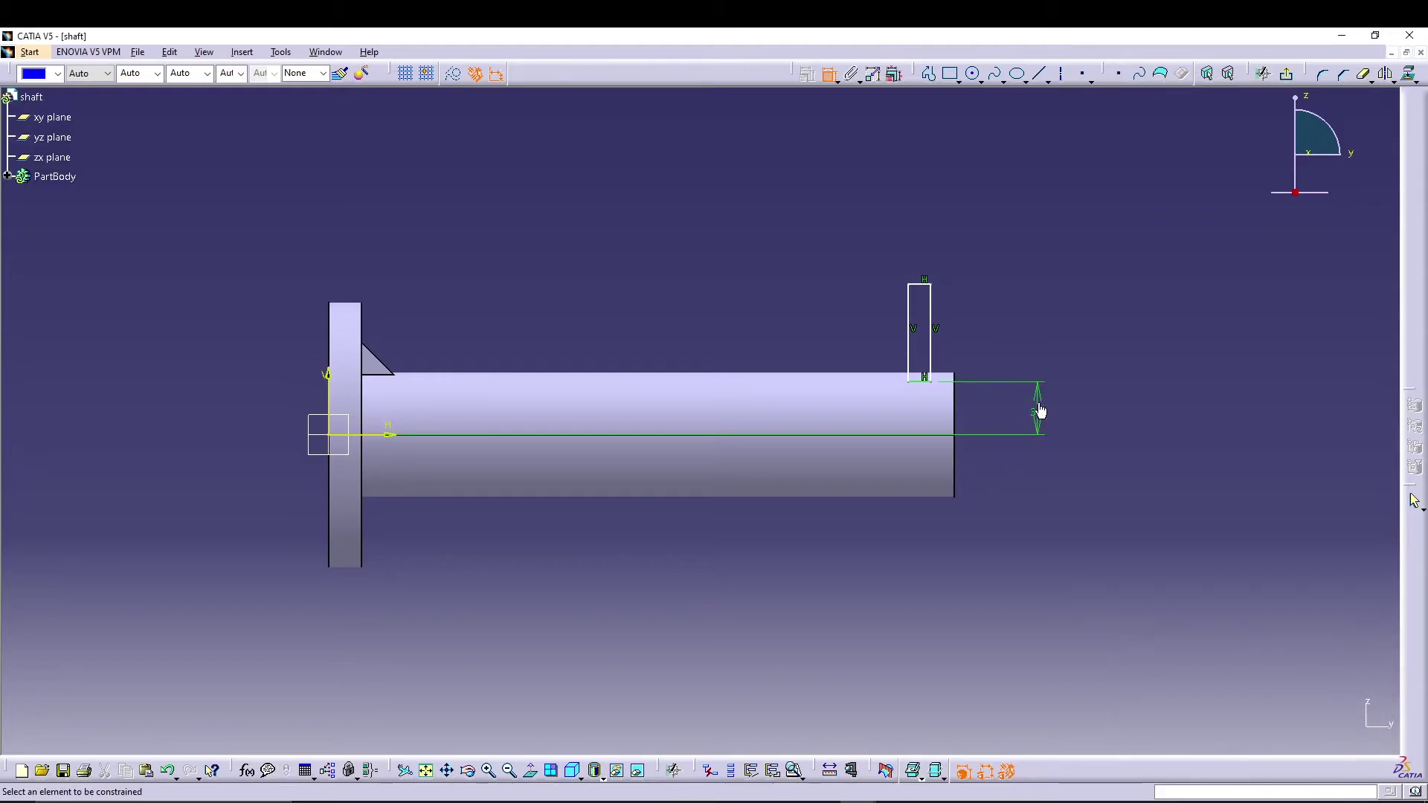
Dimension the rectangle's flange-side vertical edge from the shaft's free end face and set the distance to 3 mm.
left_click(907, 321)
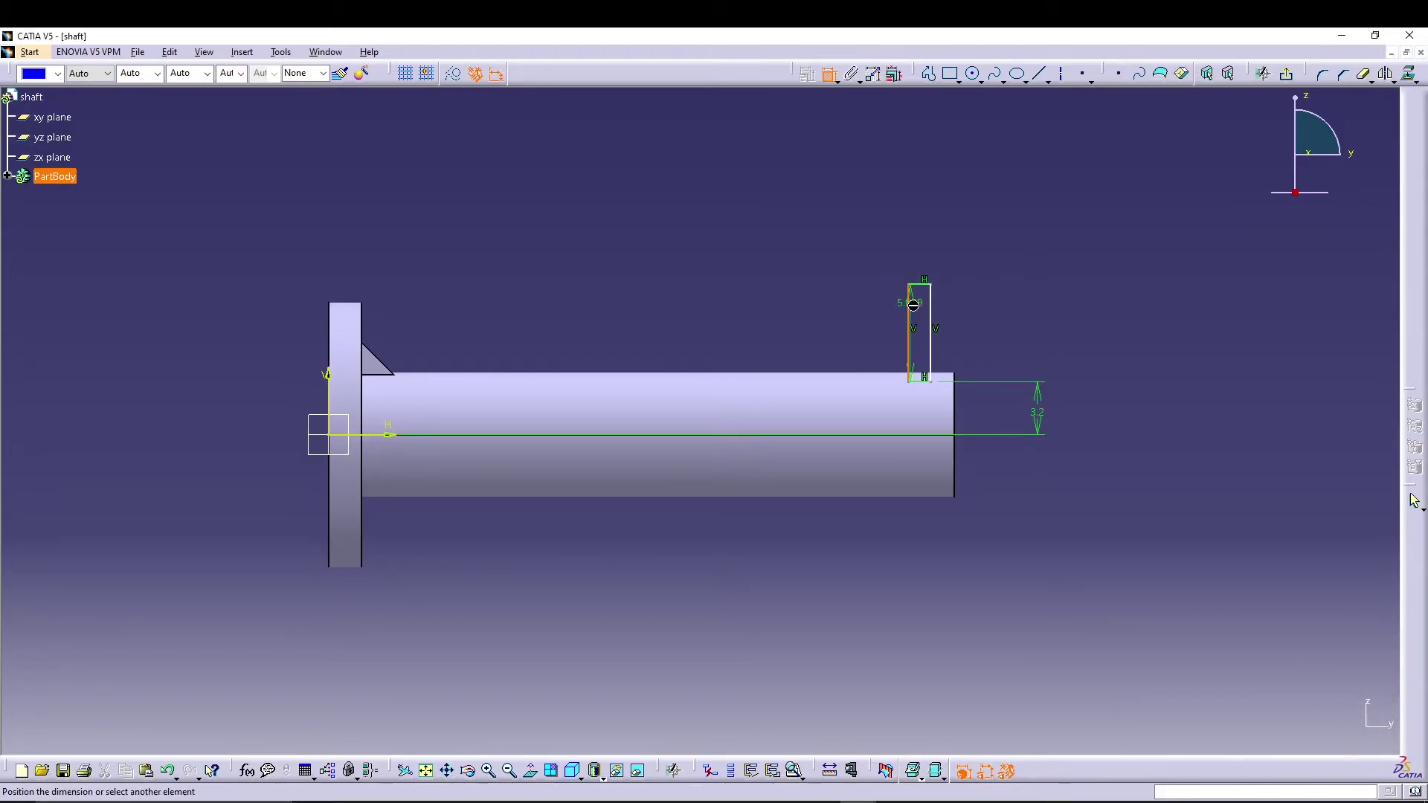
left_click(955, 406)
left_click(946, 255)
double_click(937, 248)
type("3mm")
key("Return")
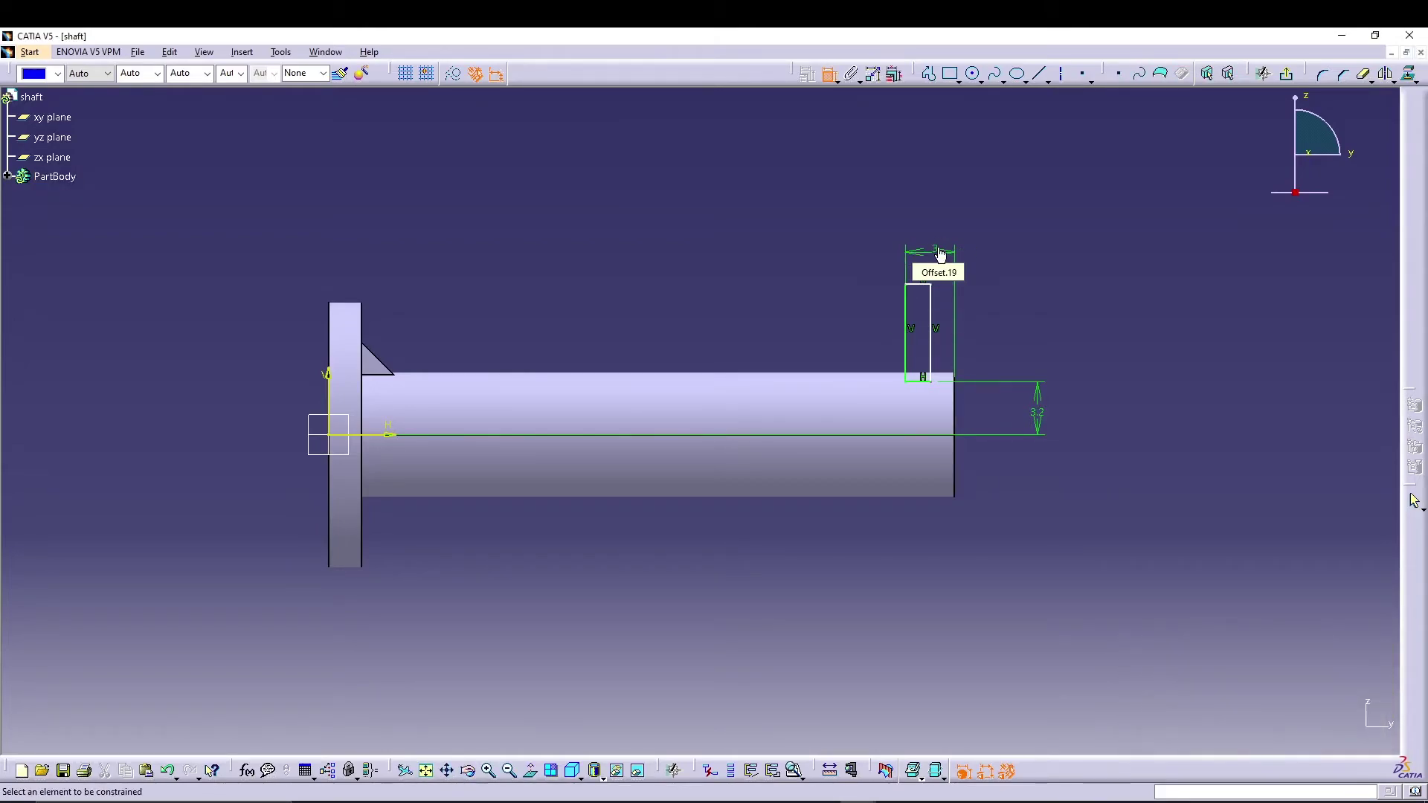
Dimension the rectangle's width between its vertical edges and set it to 0.73 mm.
left_click(930, 316)
left_click(906, 304)
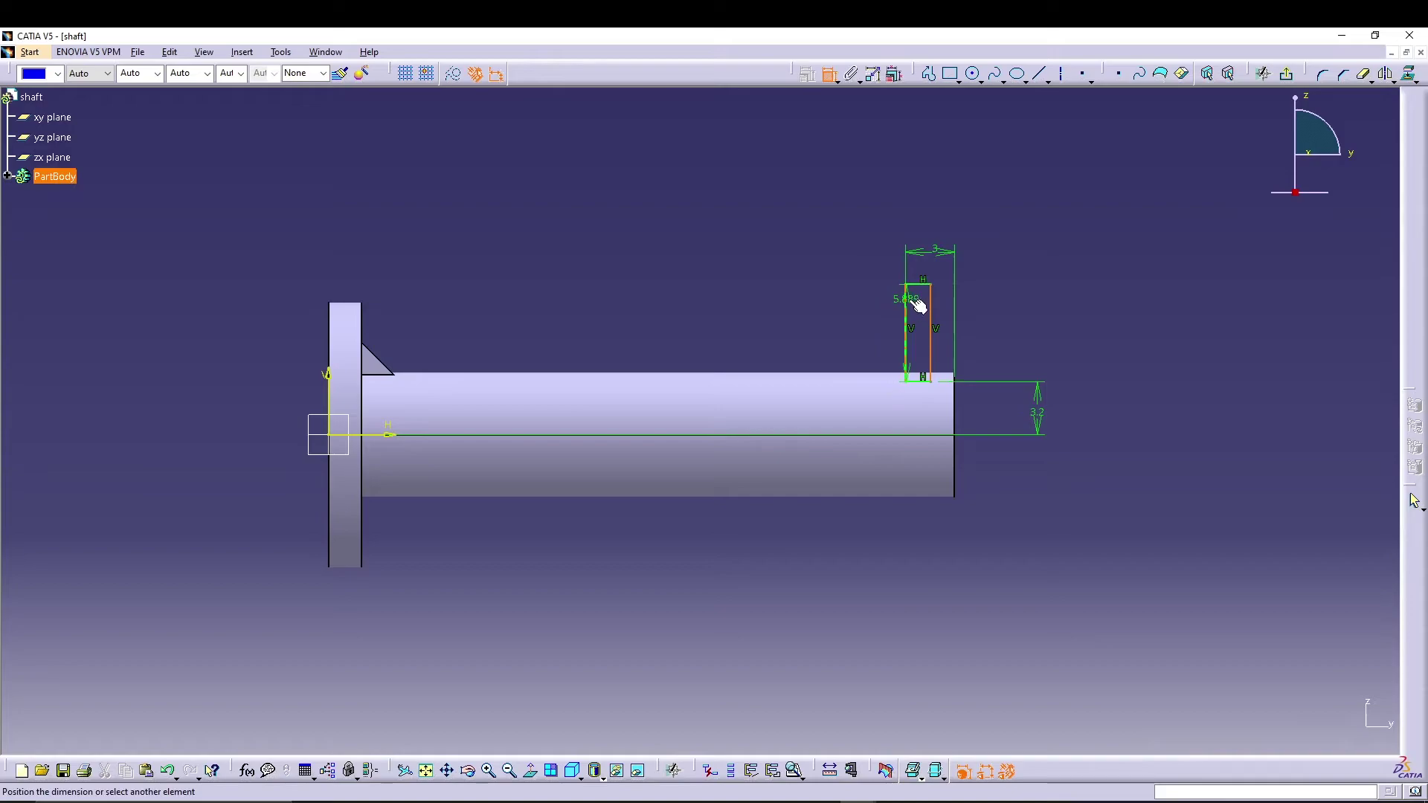
left_click(1023, 305)
double_click(1023, 301)
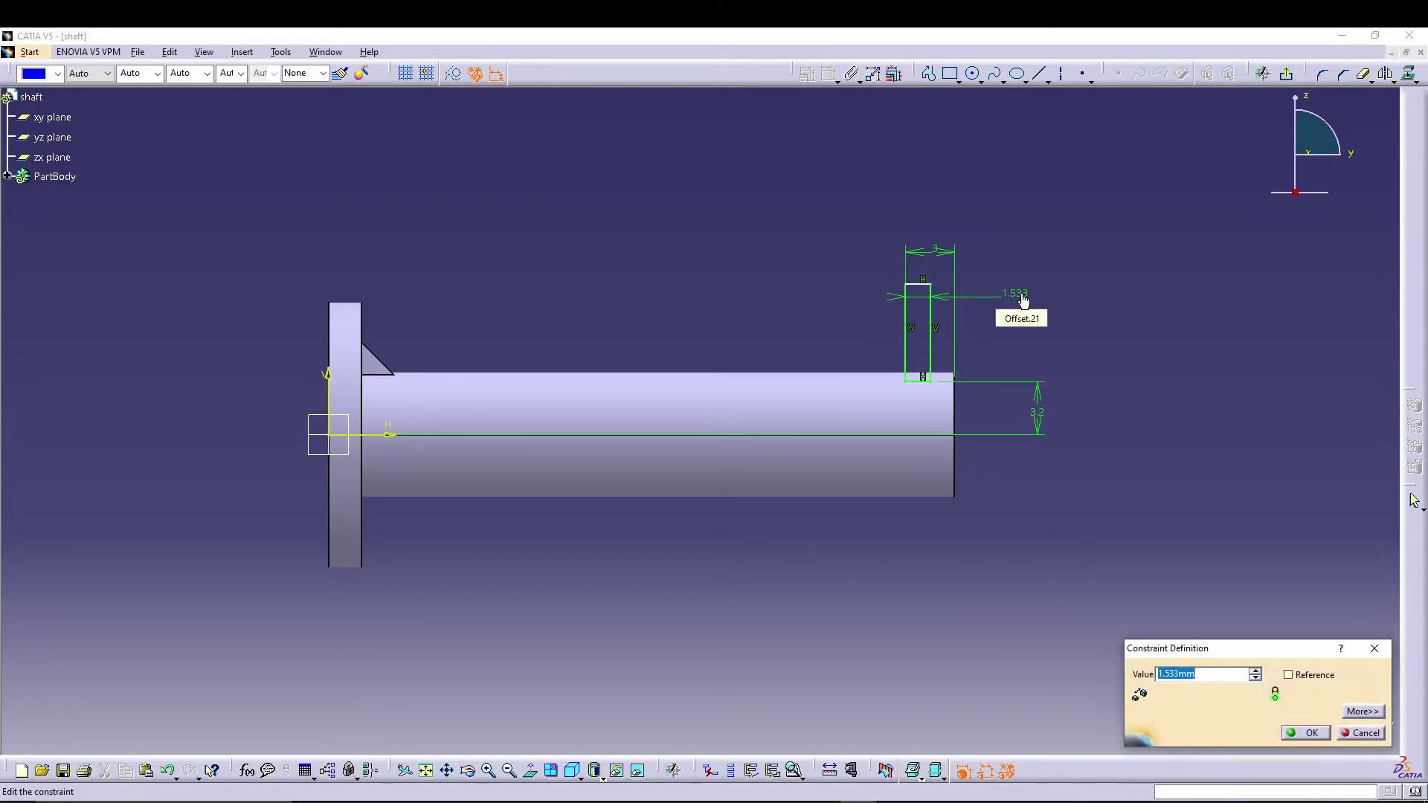
type("0.73")
key("Return")
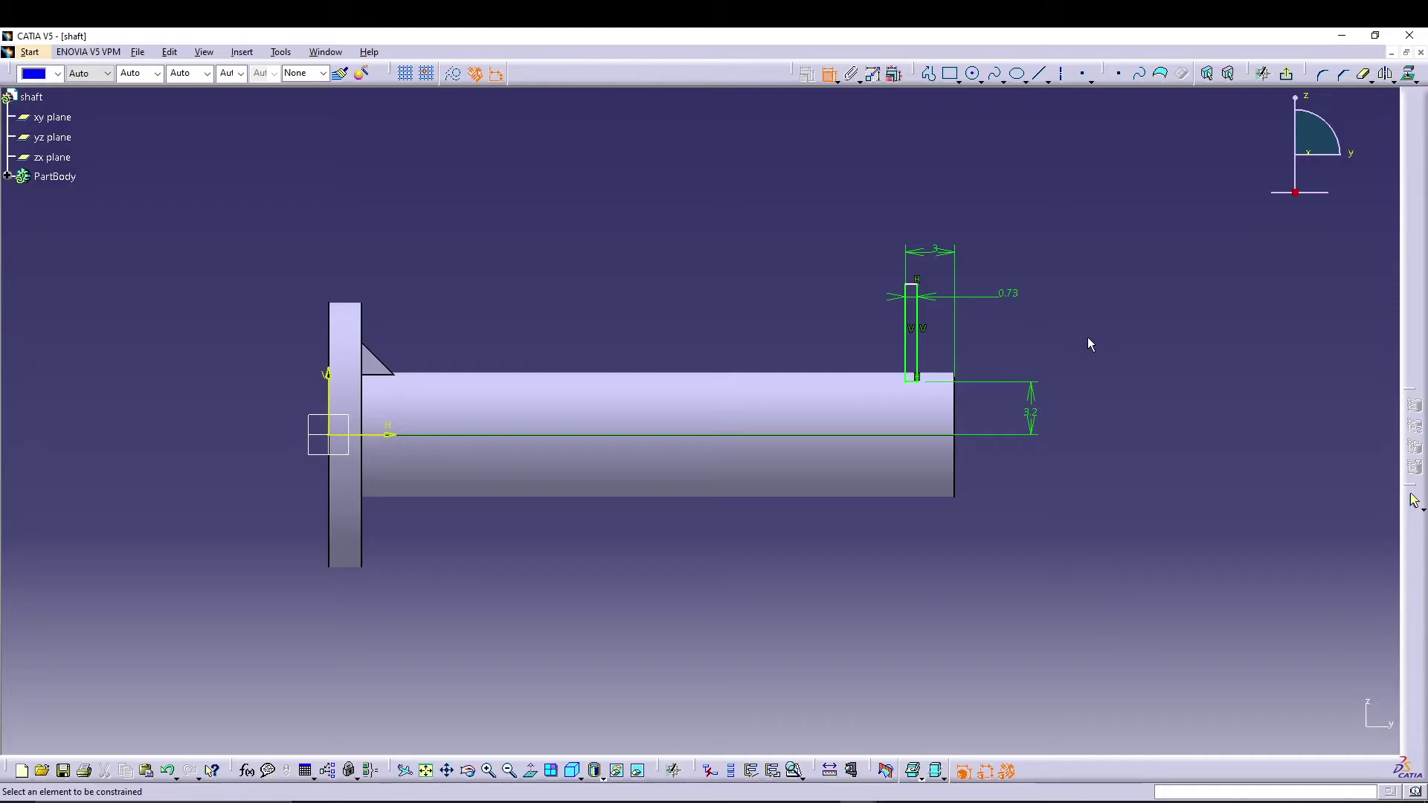
Finish the sketch and cut its rectangle as a 360° groove around the shaft's axis.
left_click(1286, 73)
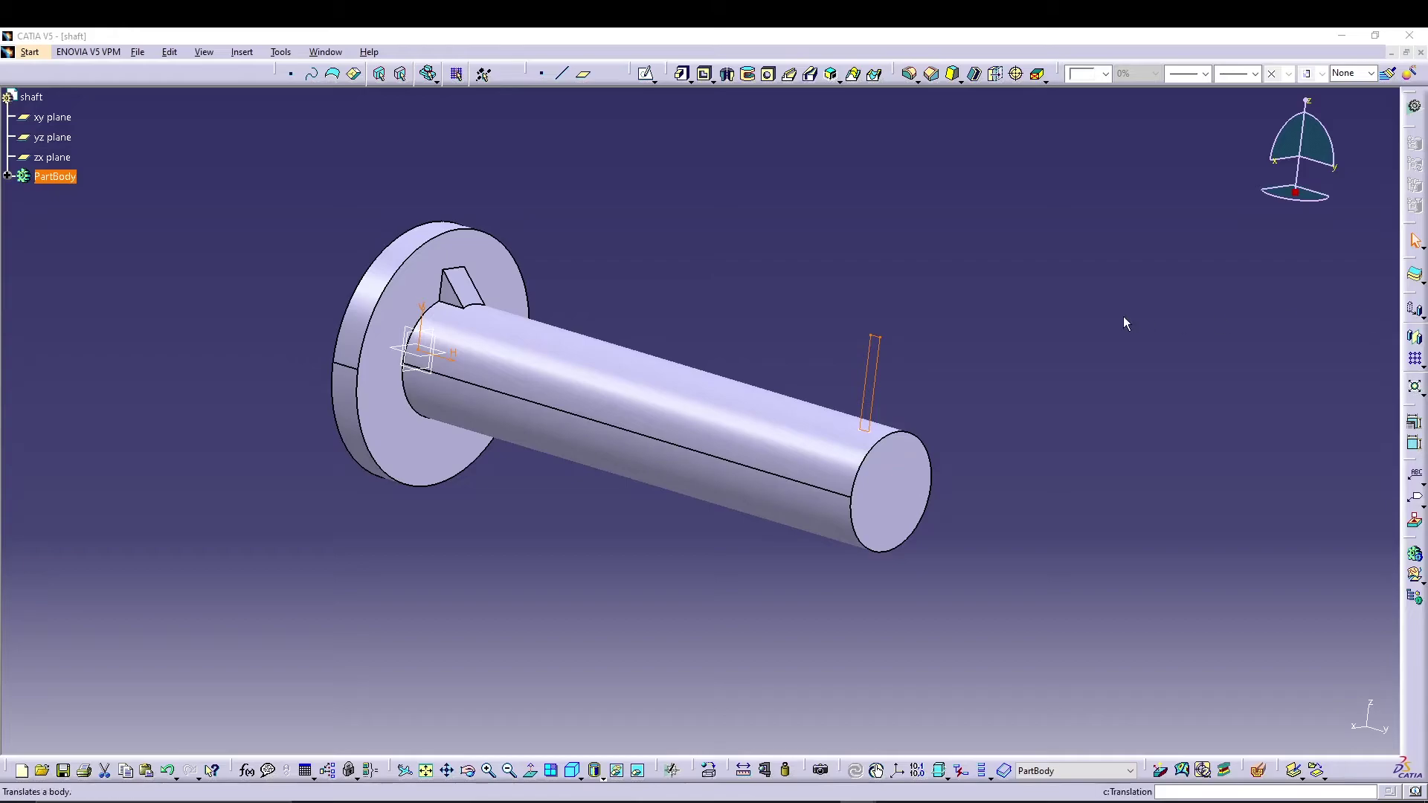
left_click(749, 75)
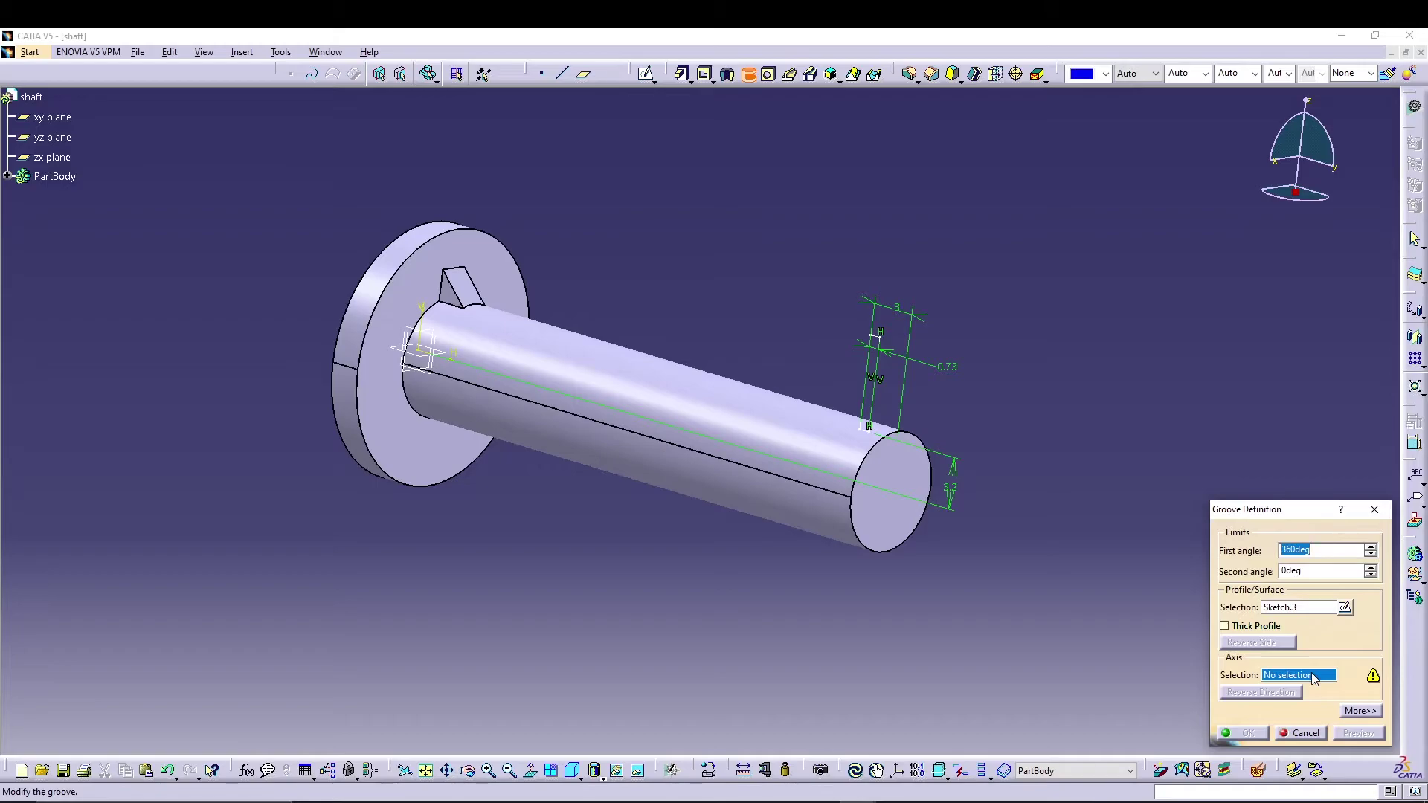
left_click(852, 485)
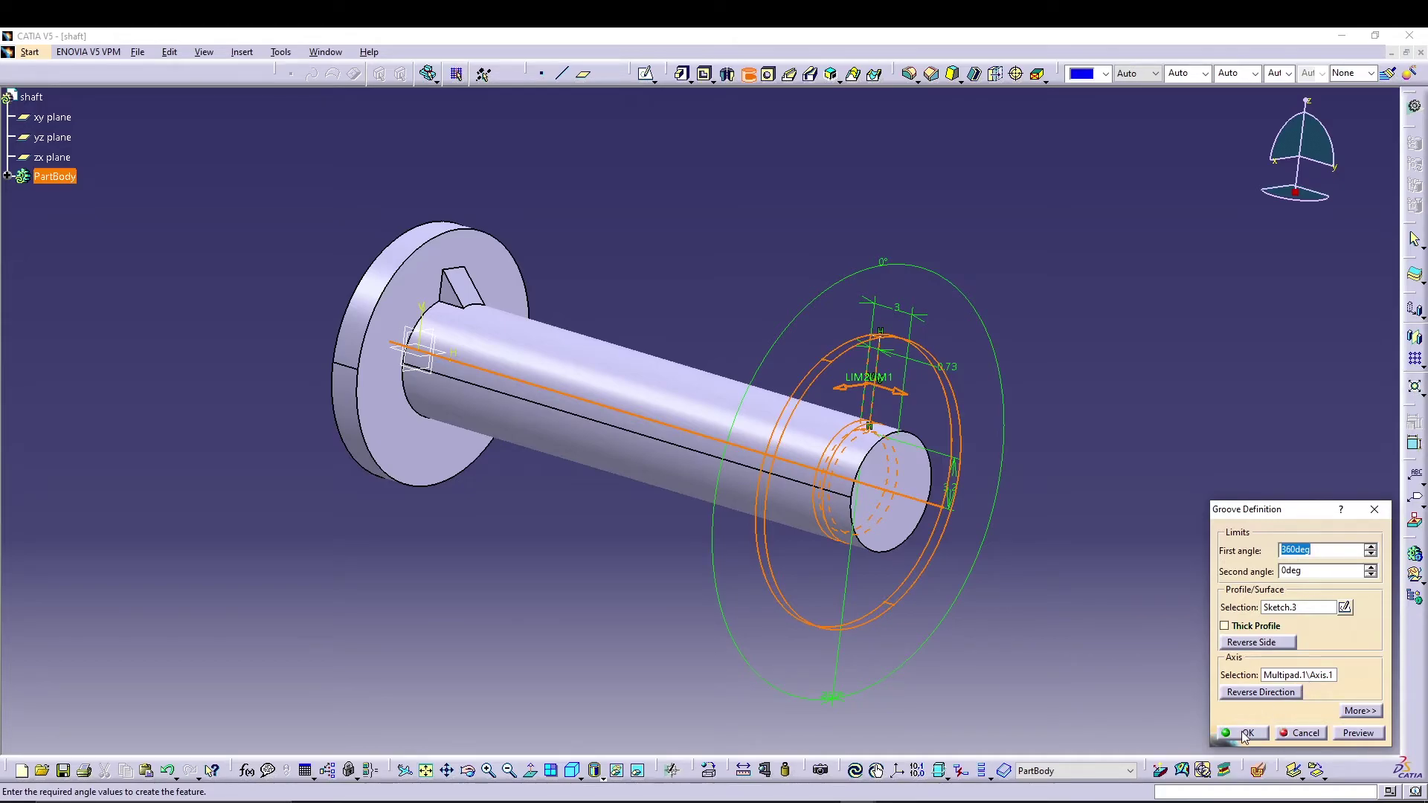
left_click(1243, 734)
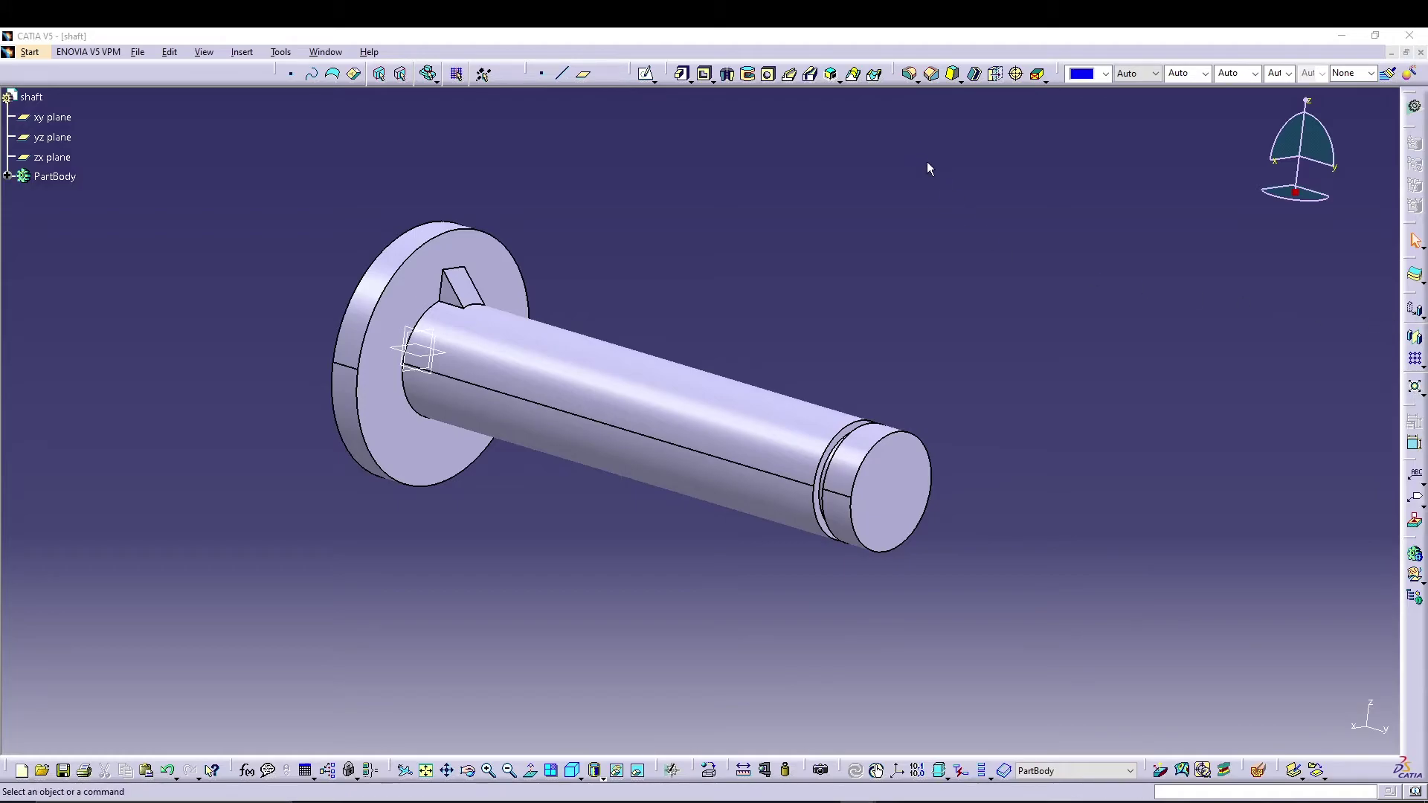
Chamfer the circular edge of the shaft's free end face at 45°.
left_click(931, 73)
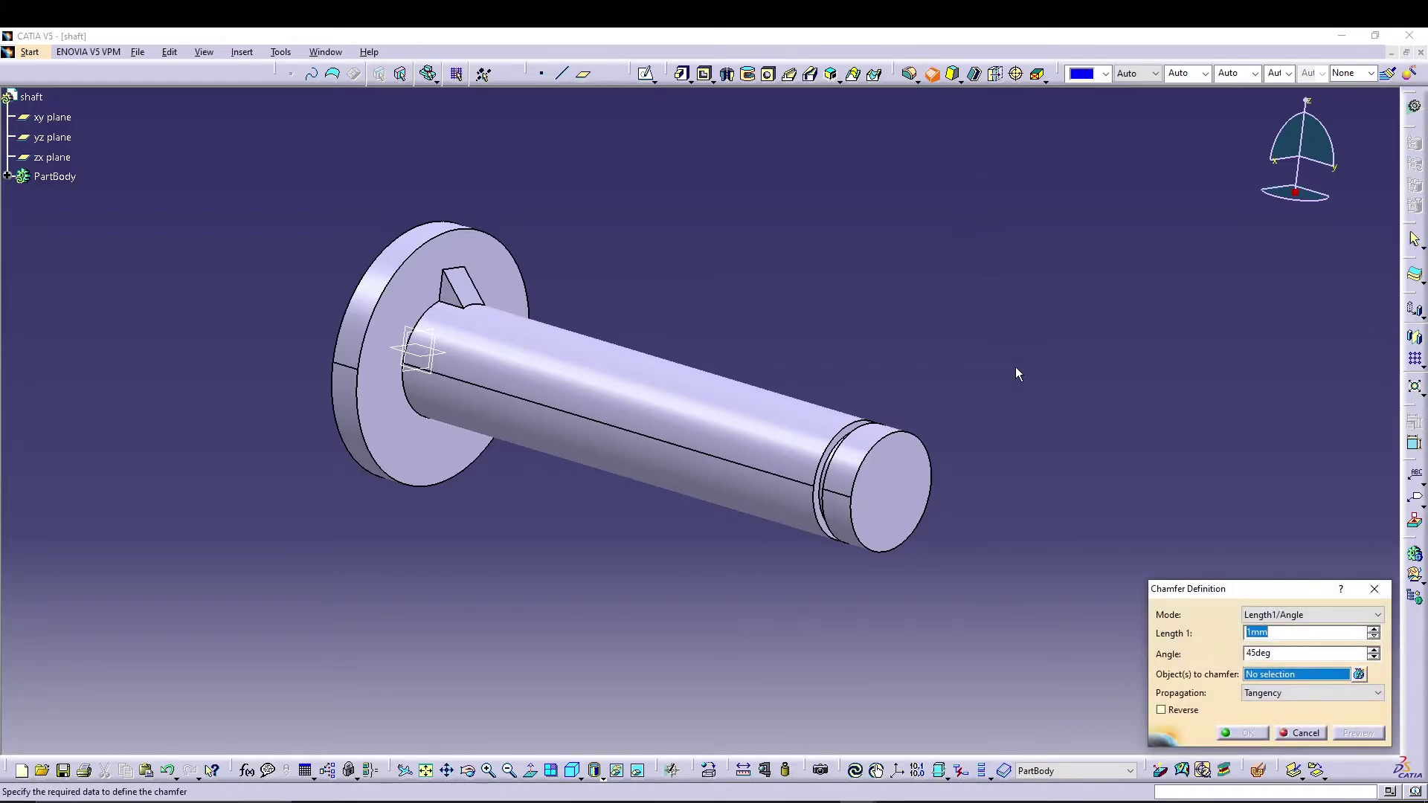
left_click(910, 435)
left_click(1242, 733)
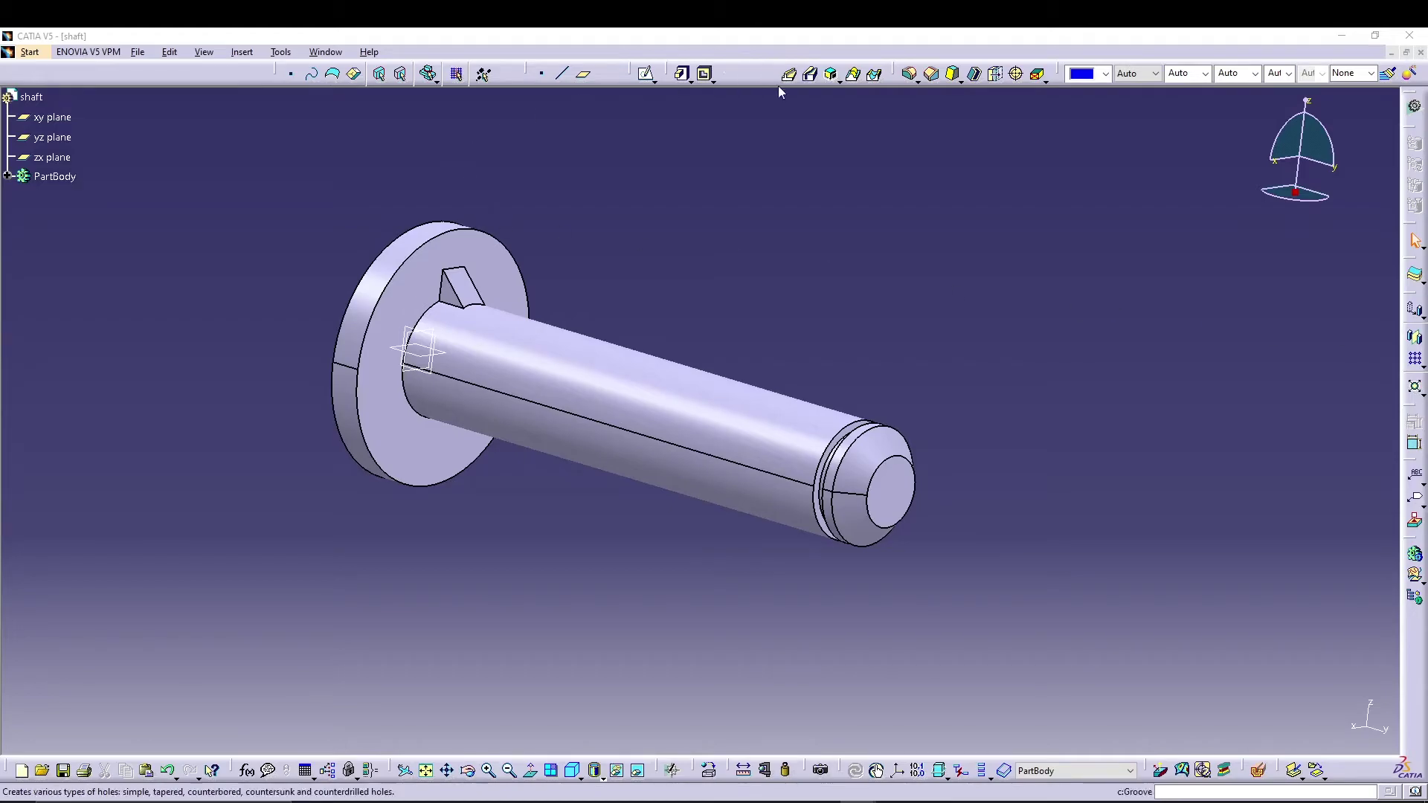
Fillet both outer circular edges of the flange with a 0.5 mm radius.
left_click(908, 73)
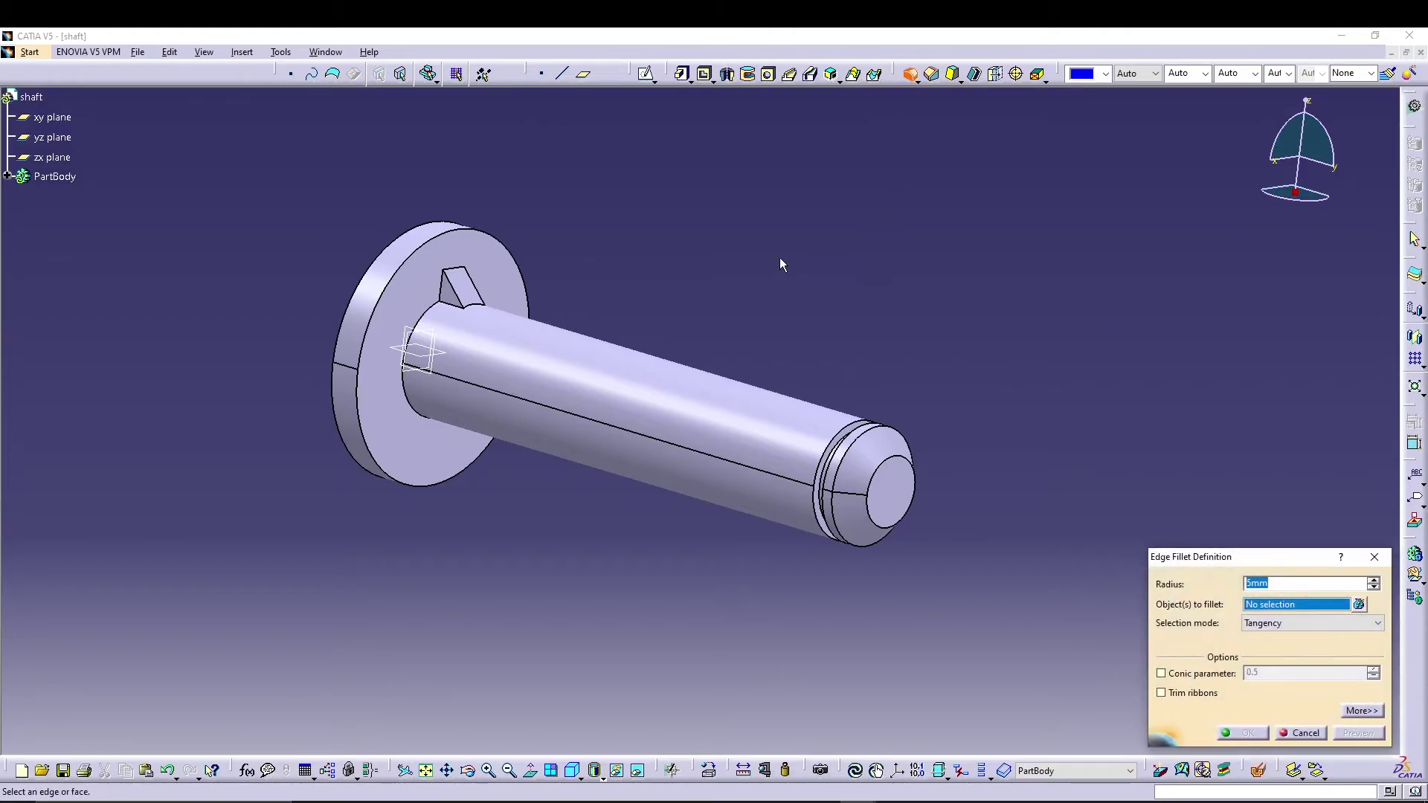
left_click(450, 232)
left_click(390, 254)
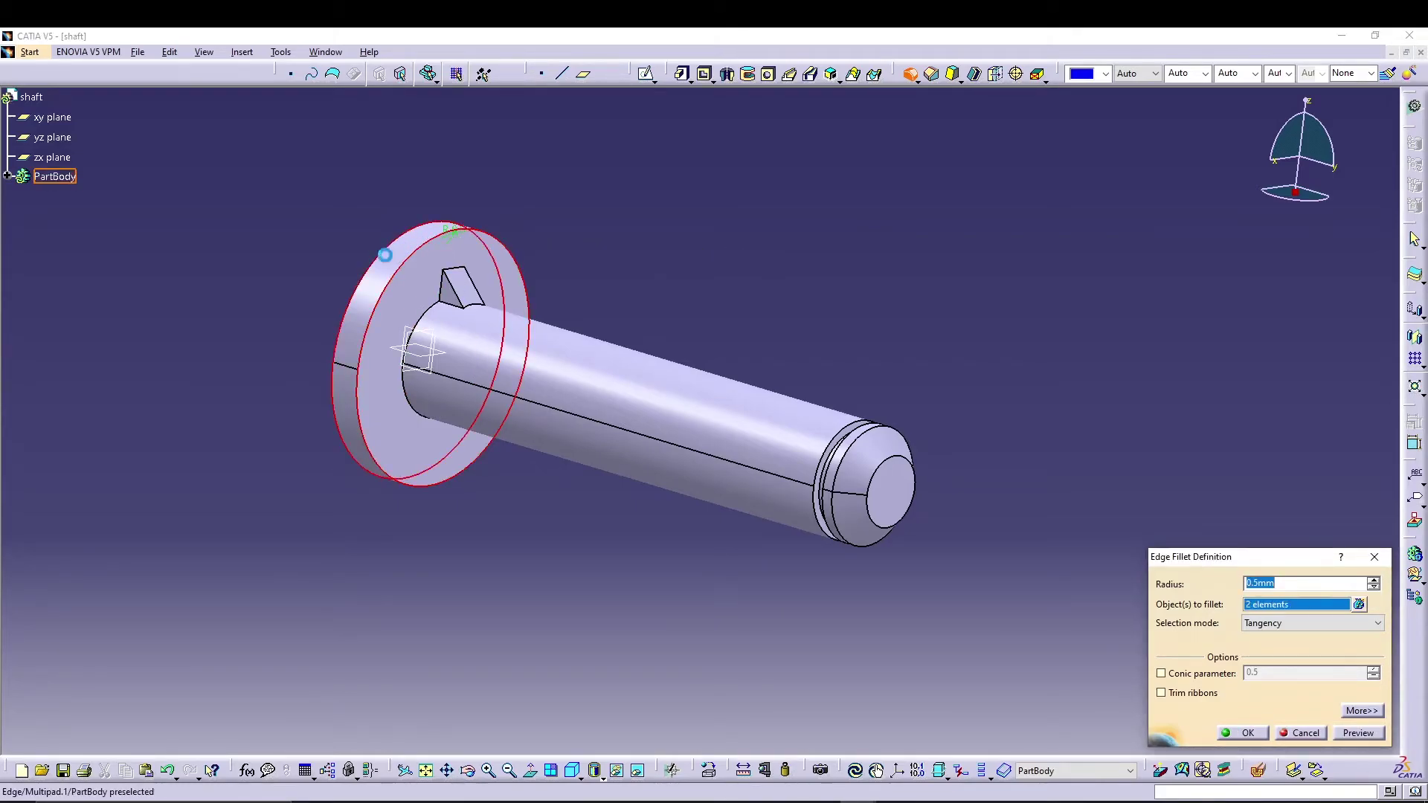
left_click(1248, 733)
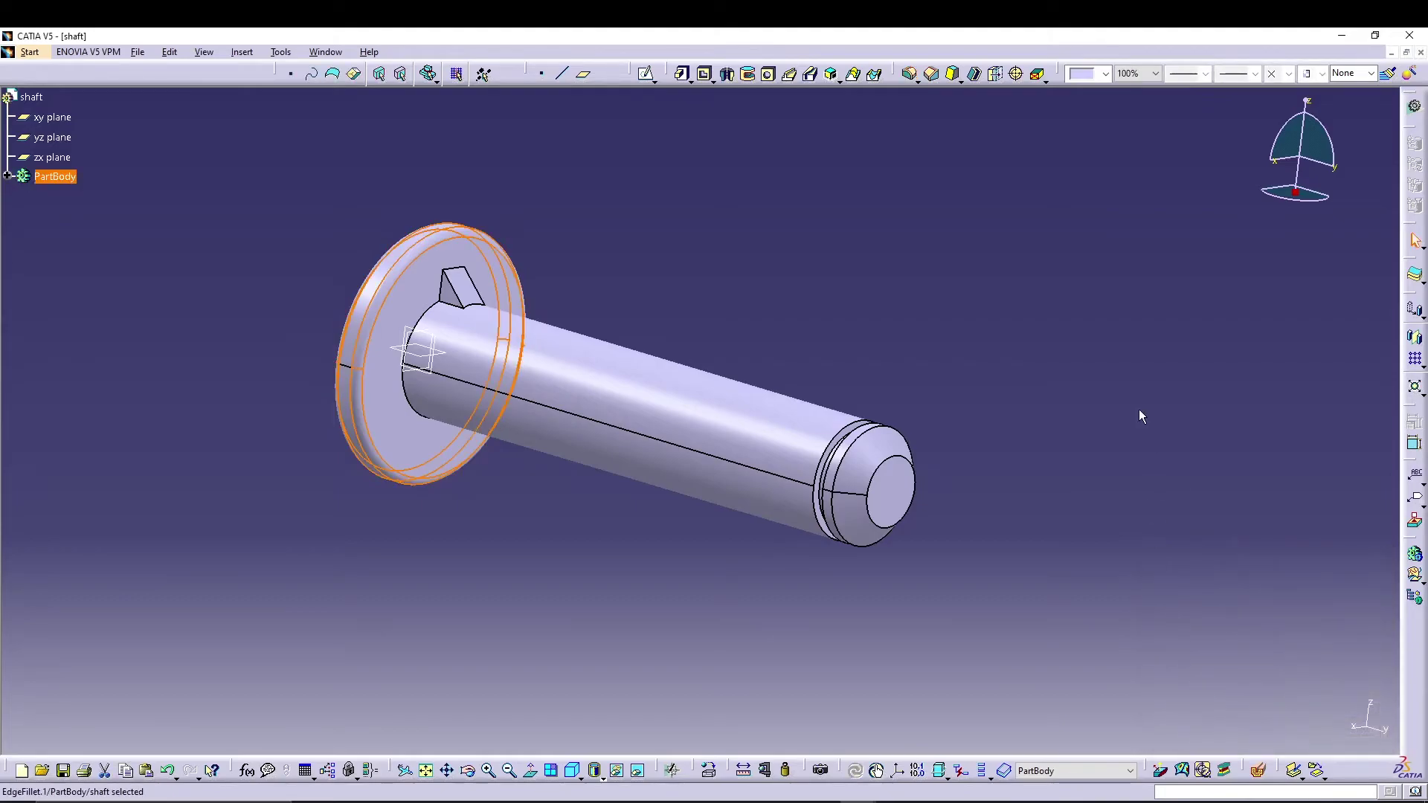
Save the part as shaft in the CASTER WHEEL folder and close it.
middle_click_drag(688, 166, 614, 270)
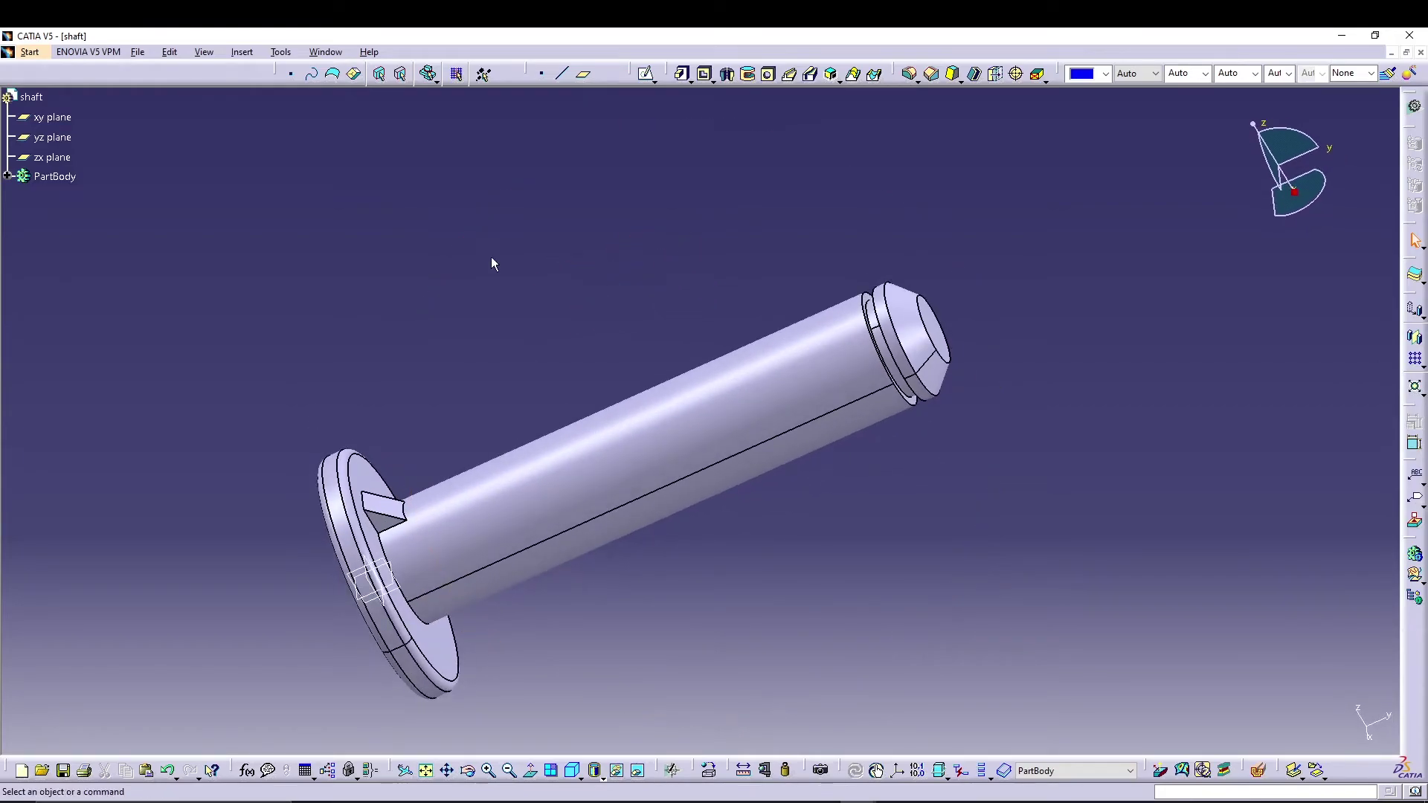
left_click(137, 52)
left_click(181, 143)
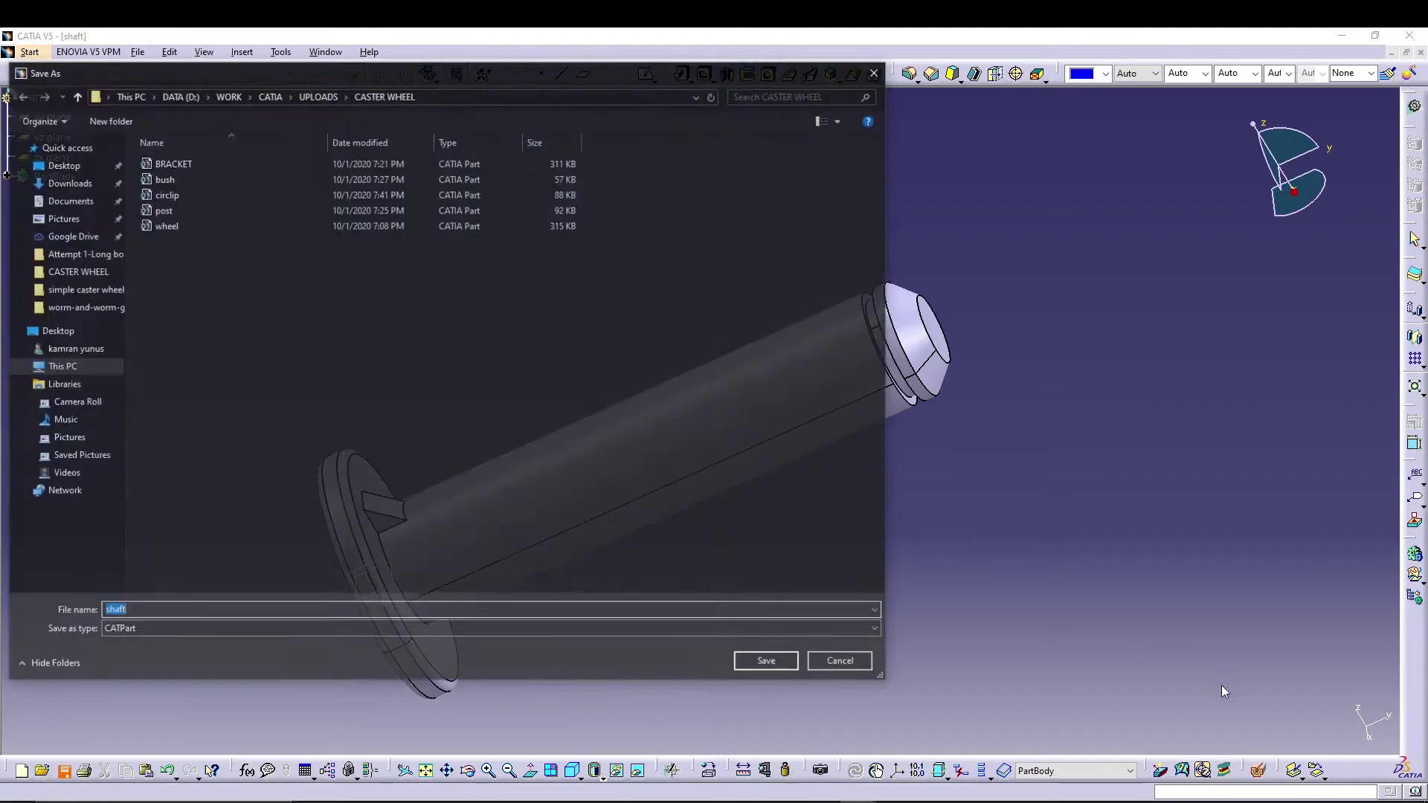
left_click(765, 660)
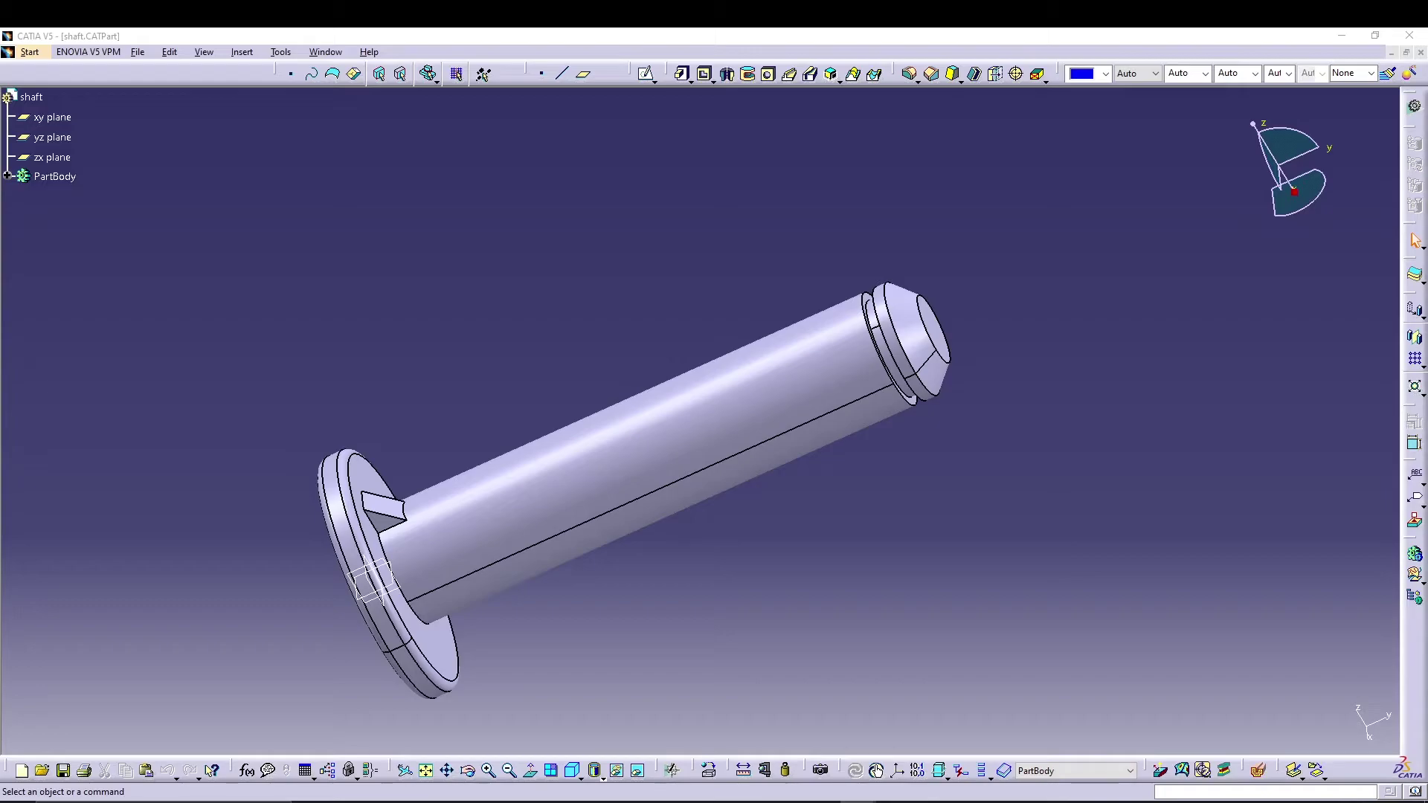
left_click(1421, 52)
Create a new empty product in the Assembly Design workbench.
left_click(122, 53)
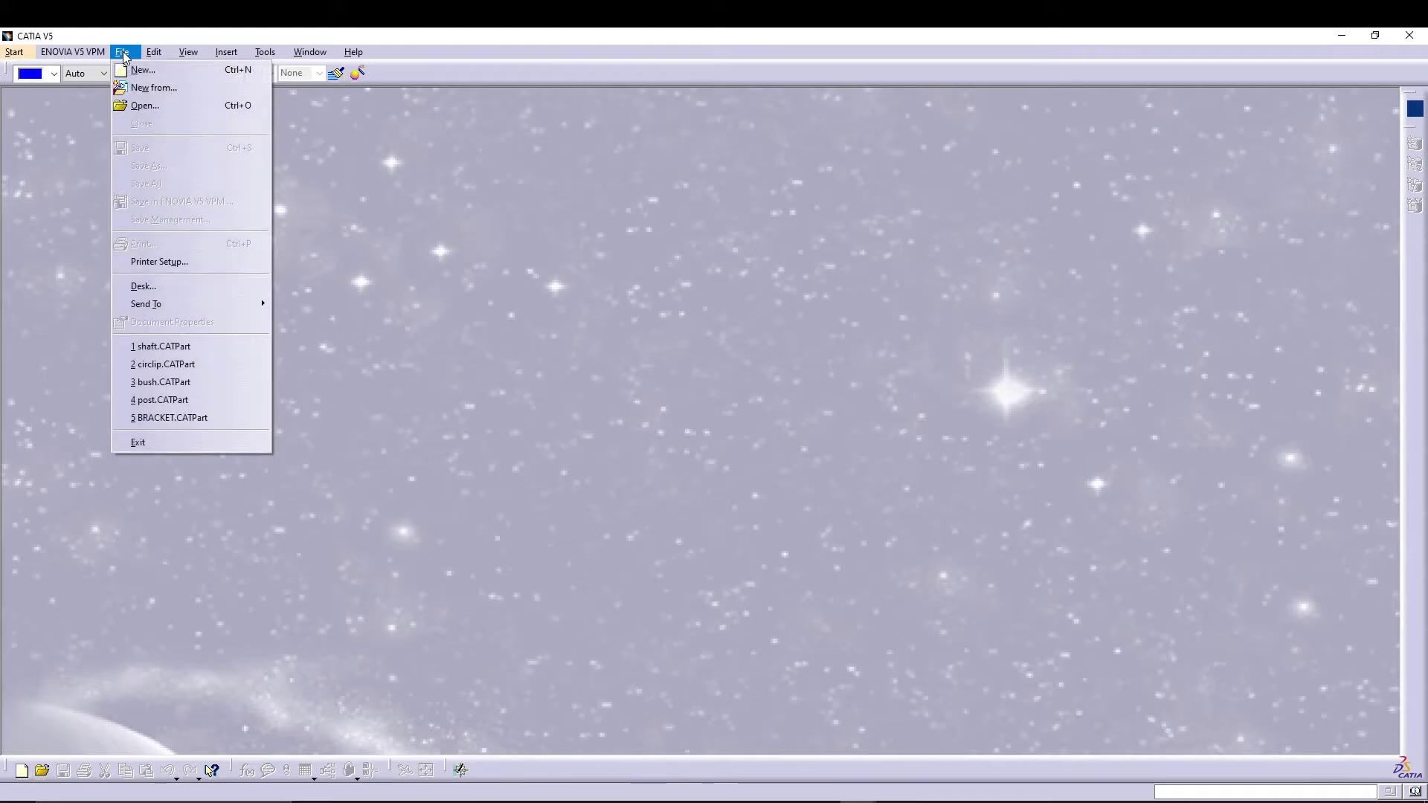
mouse_move(15, 53)
mouse_move(114, 112)
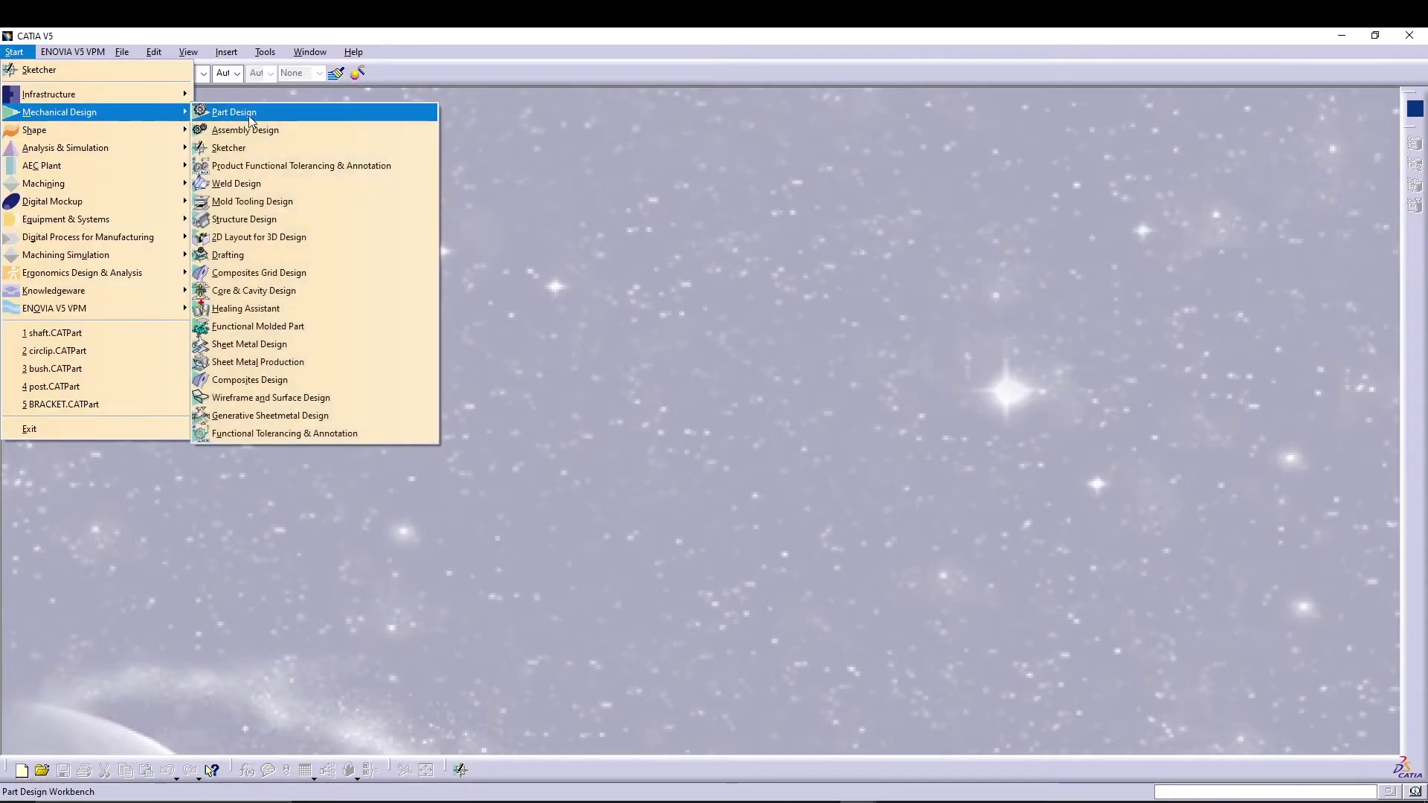
left_click(253, 131)
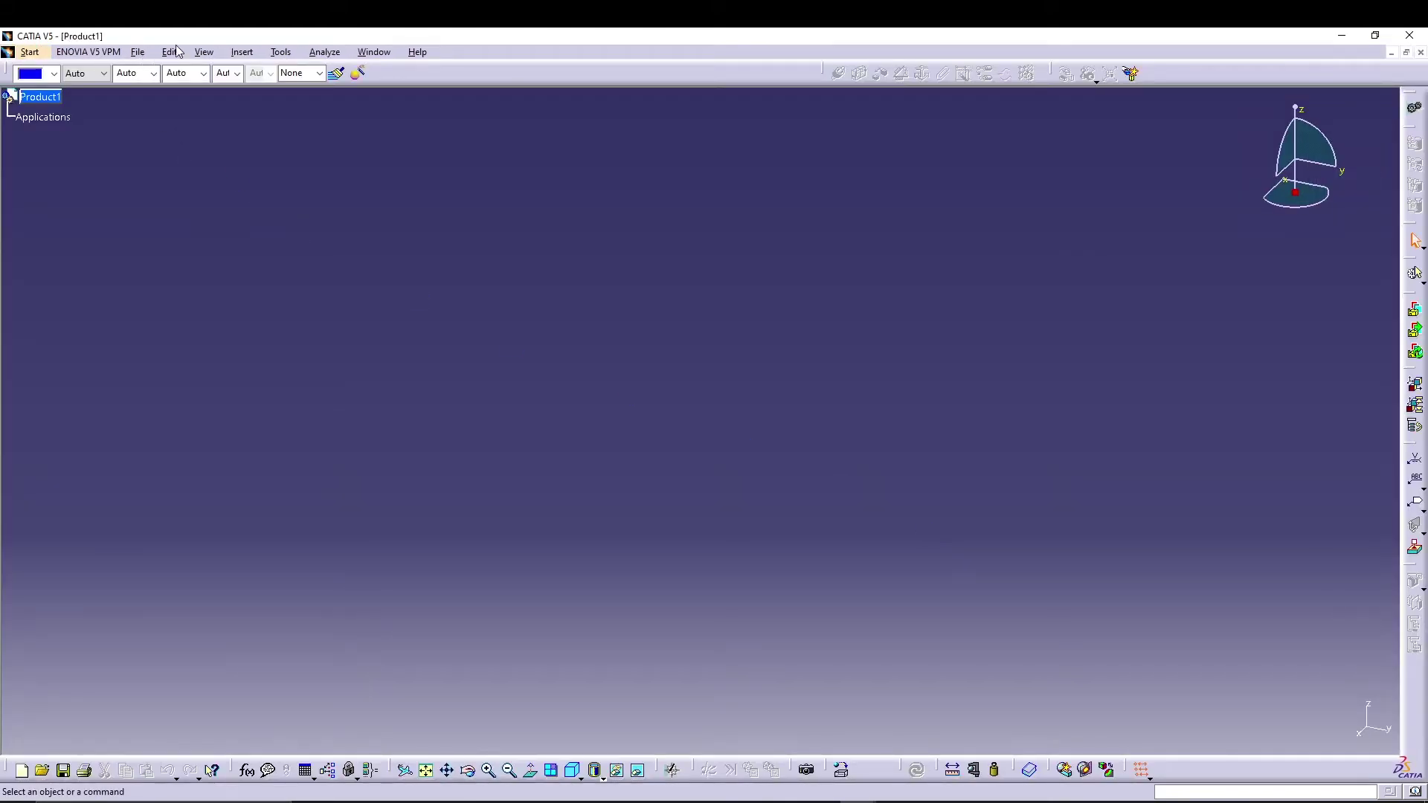
Insert the BRACKET, bush, circlip, post, shaft and wheel parts from the CASTER WHEEL folder into Product1 as existing components with positioning.
left_click(239, 54)
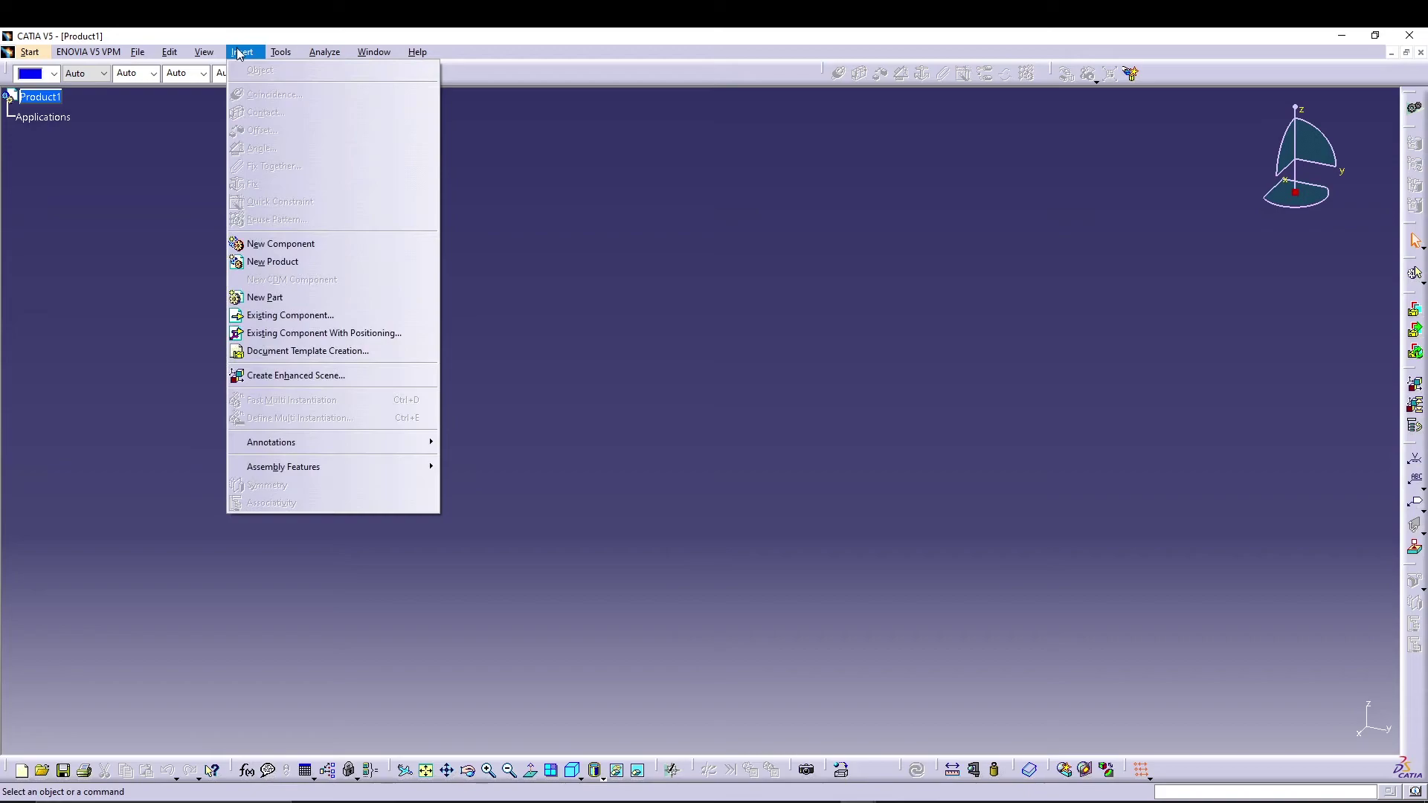
left_click(295, 335)
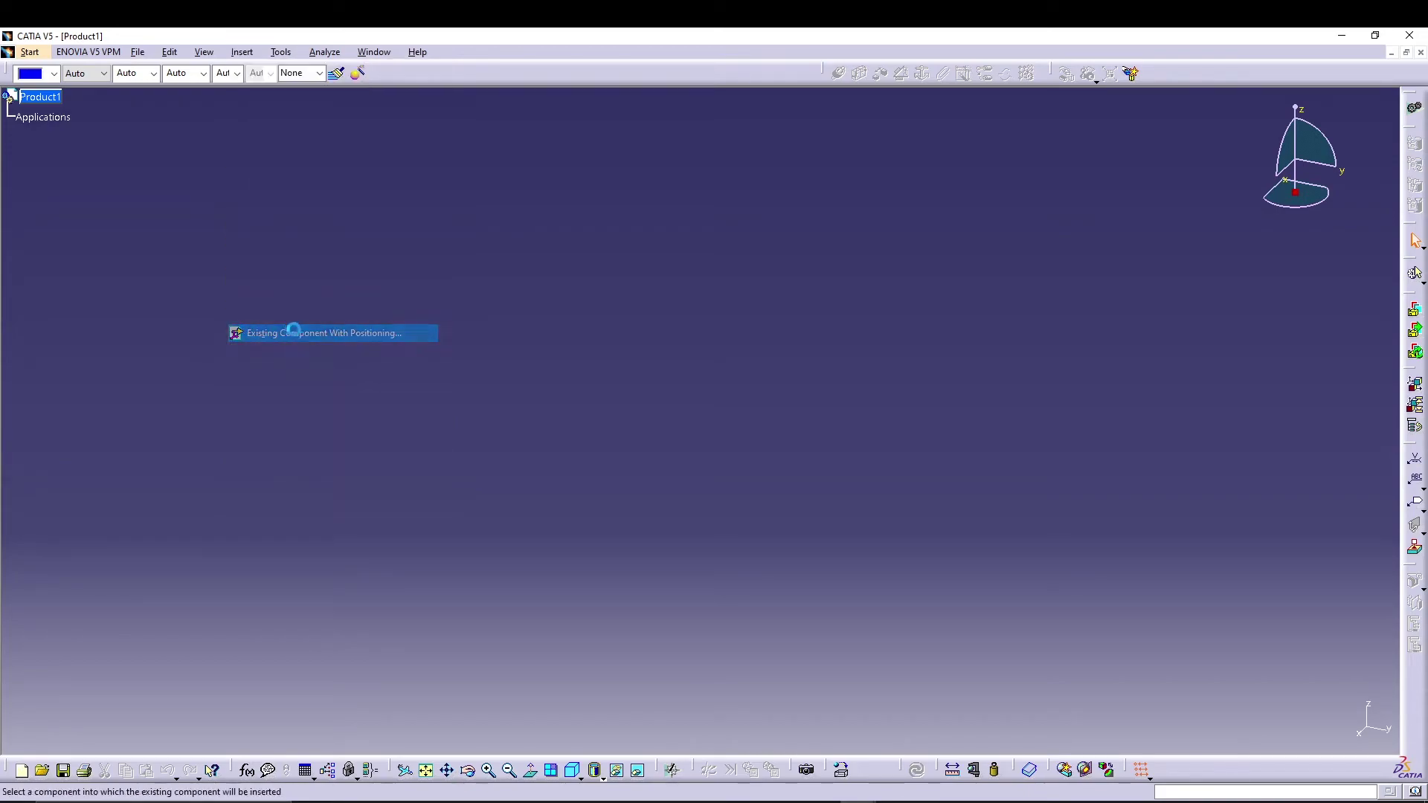
left_click(58, 104)
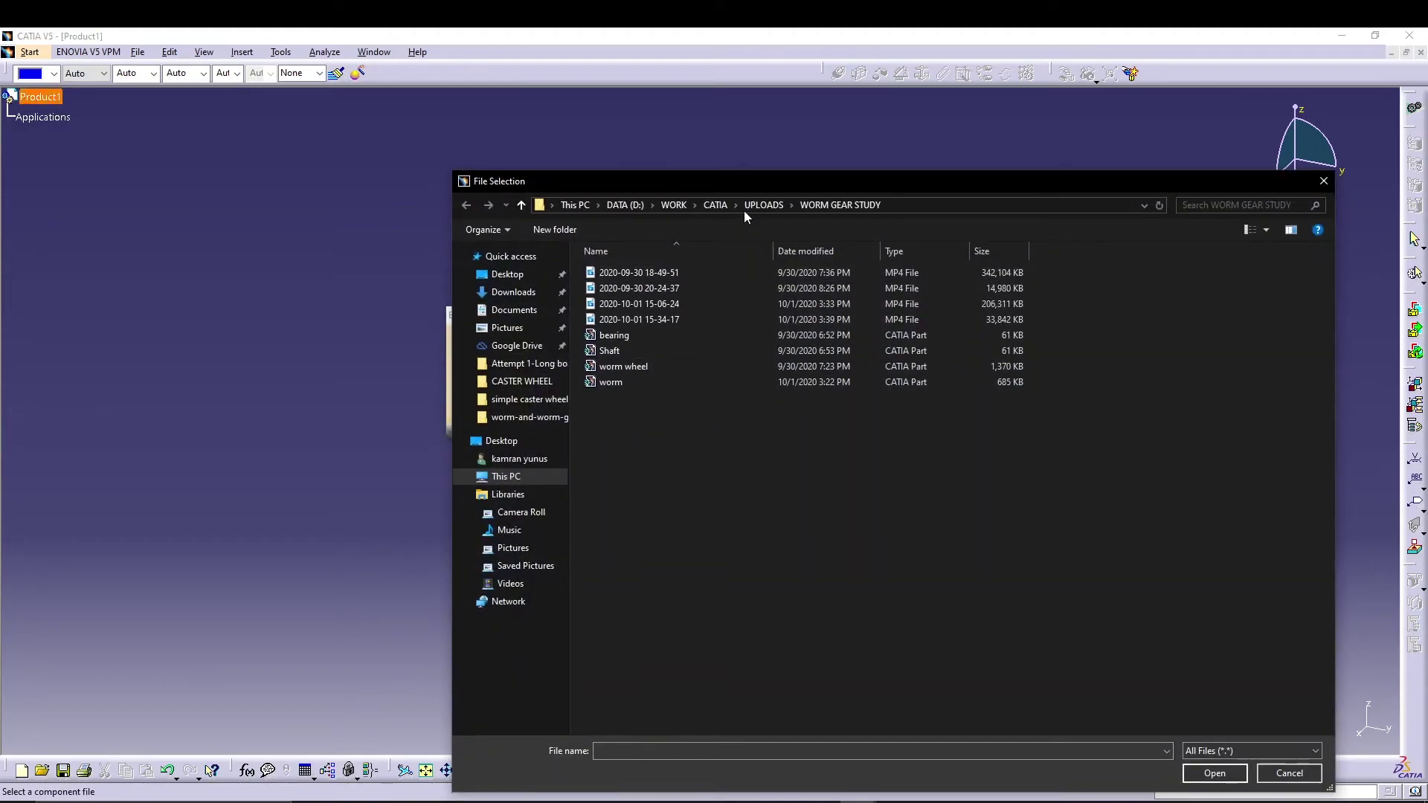
left_click(752, 204)
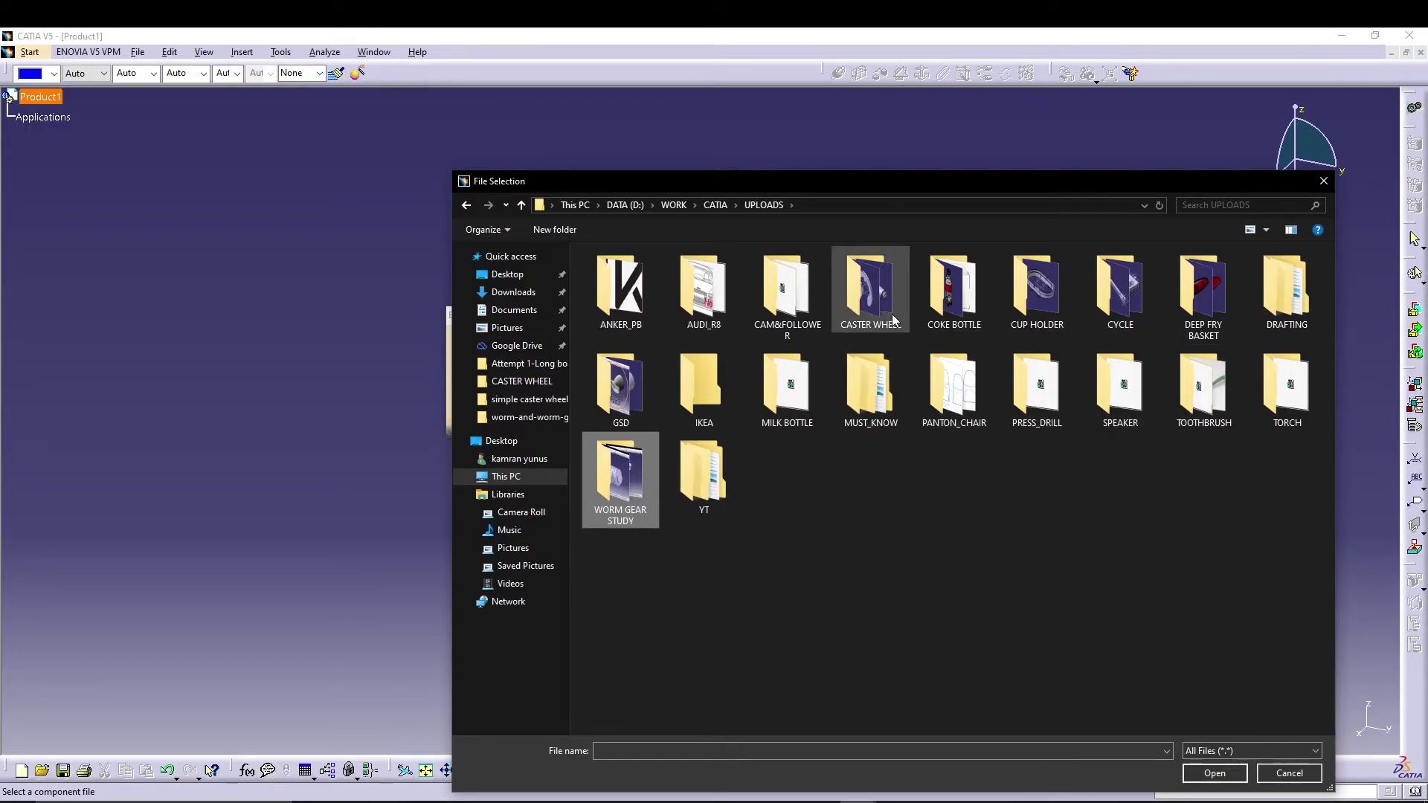
double_click(870, 294)
left_click_drag(771, 418, 795, 274)
left_click(1216, 774)
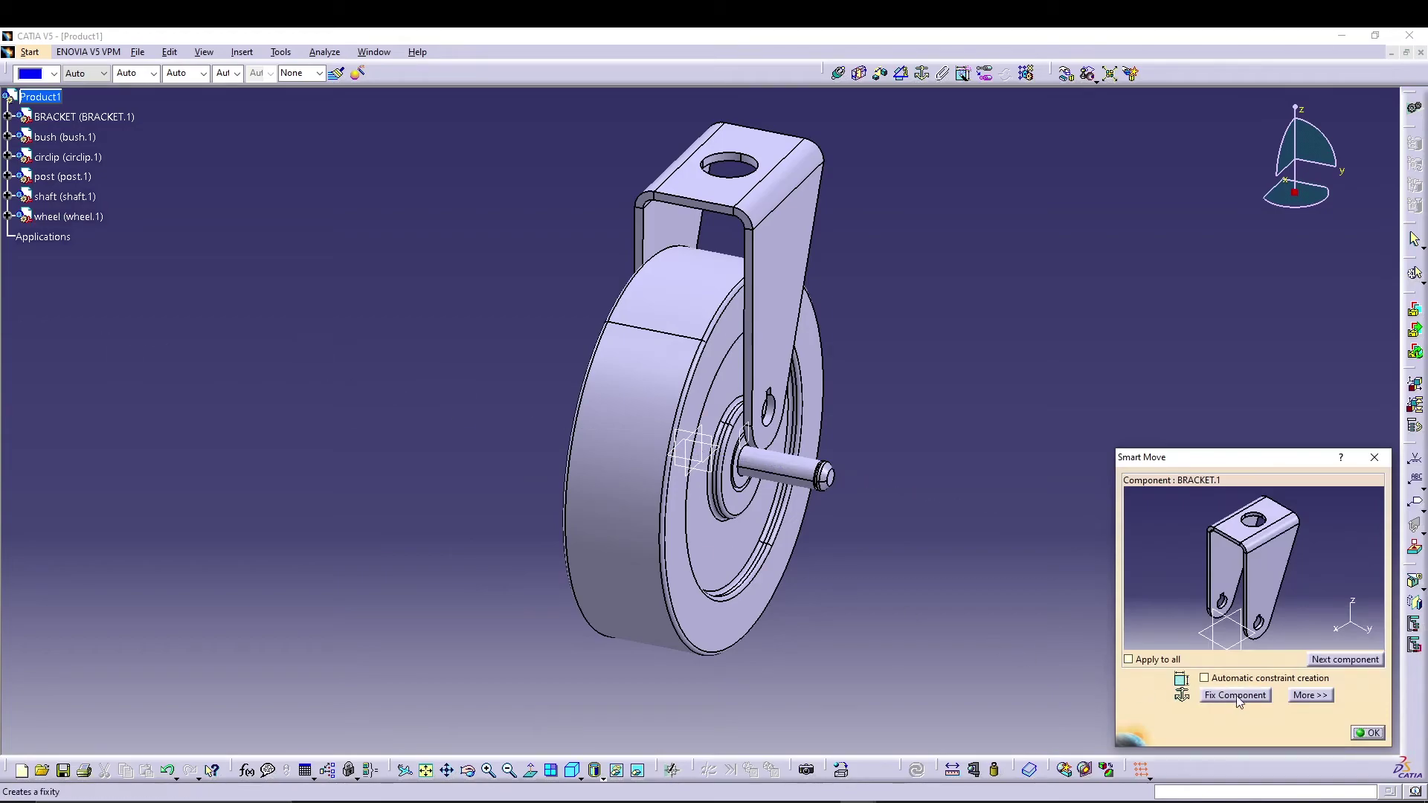
left_click(1367, 733)
Fix the wheel in space with a fix constraint and expand the Constraints branch.
middle_click_drag(1015, 414, 956, 444)
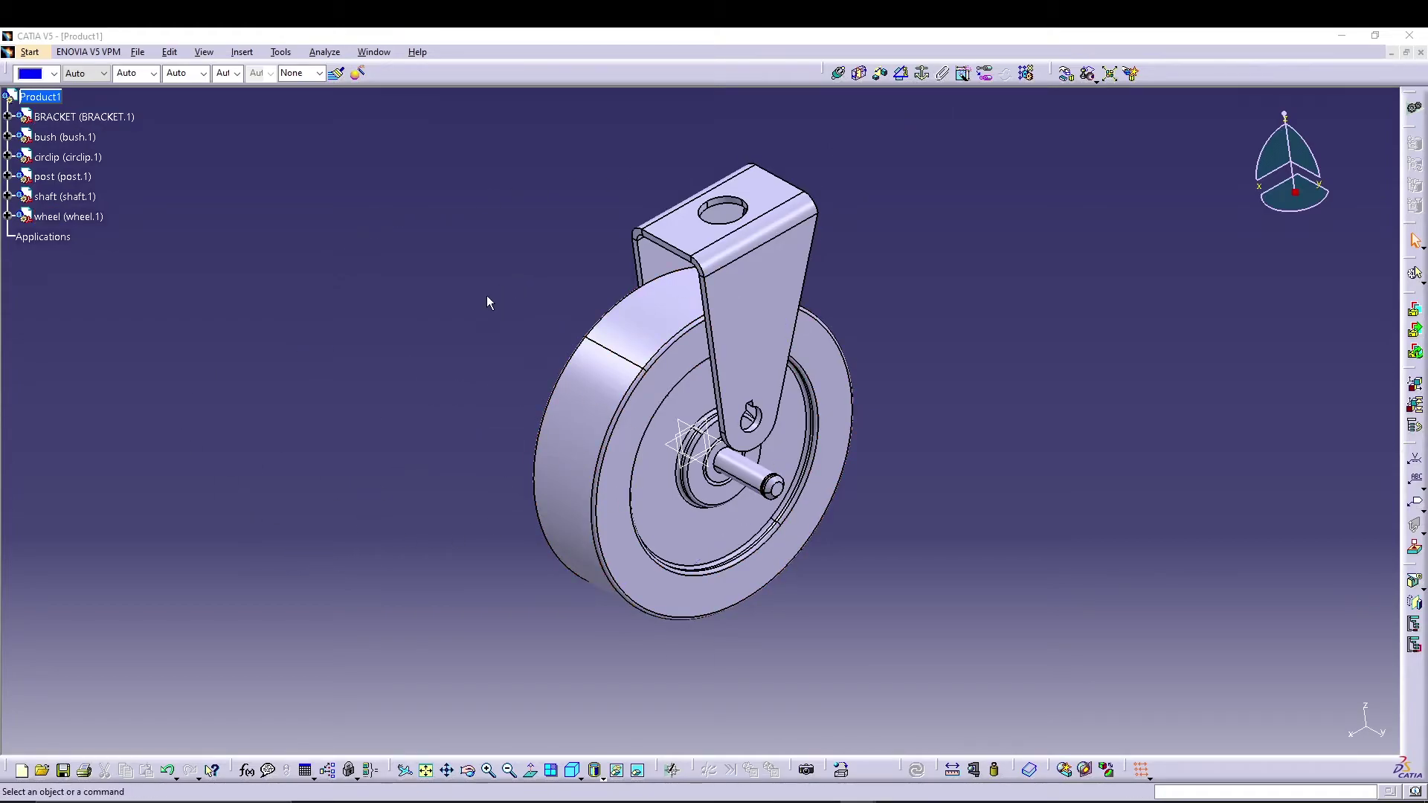
middle_click_drag(409, 380, 437, 364)
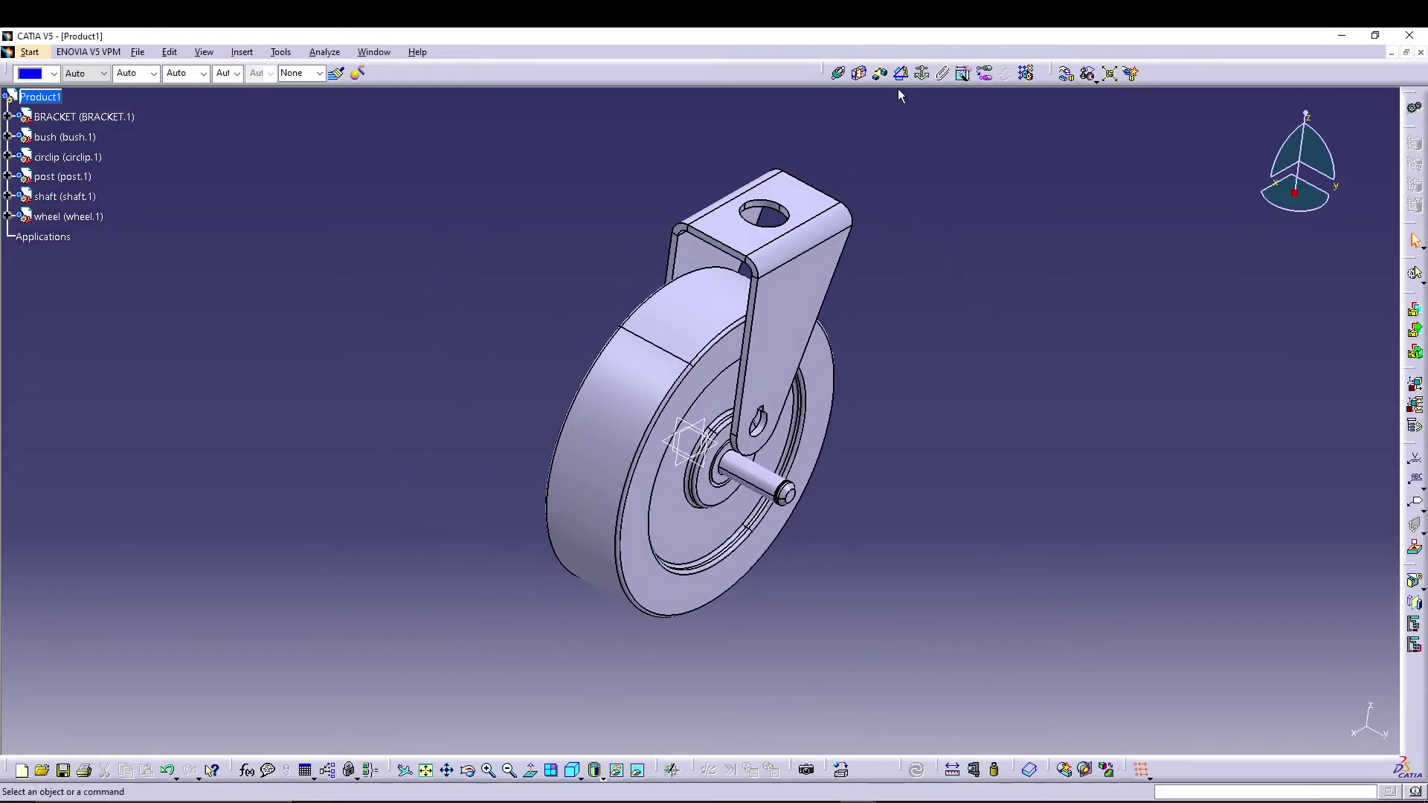
left_click(921, 73)
left_click(606, 452)
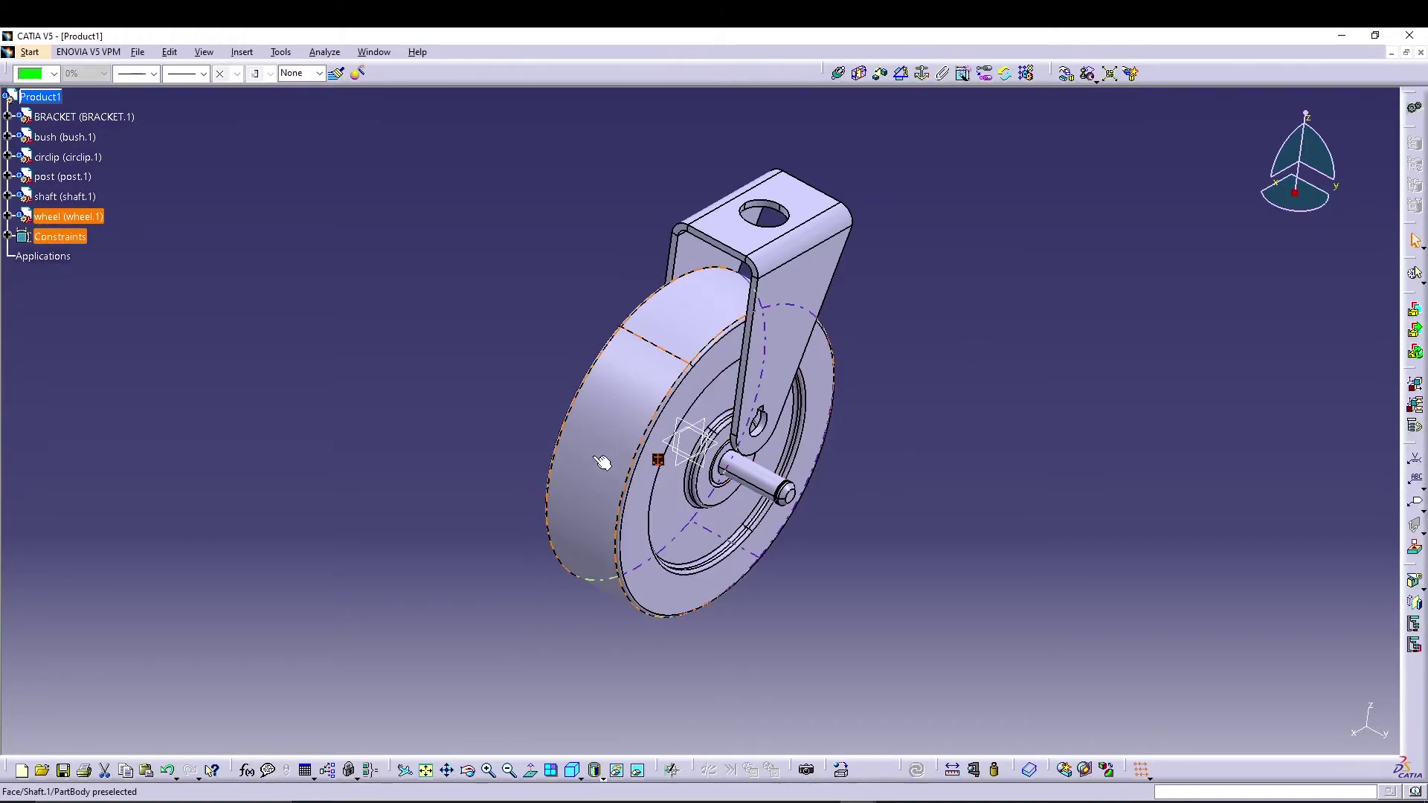
left_click(8, 237)
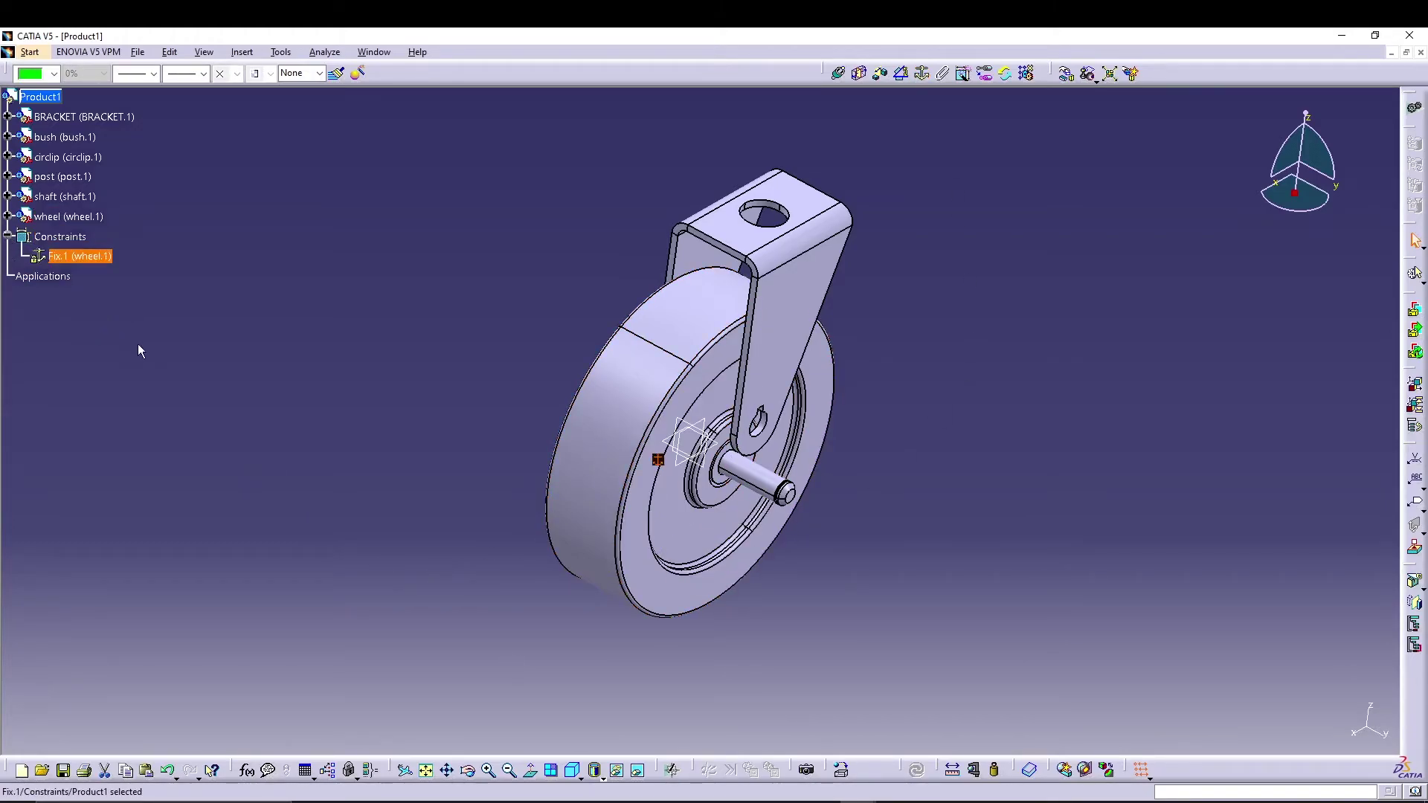
left_click(259, 344)
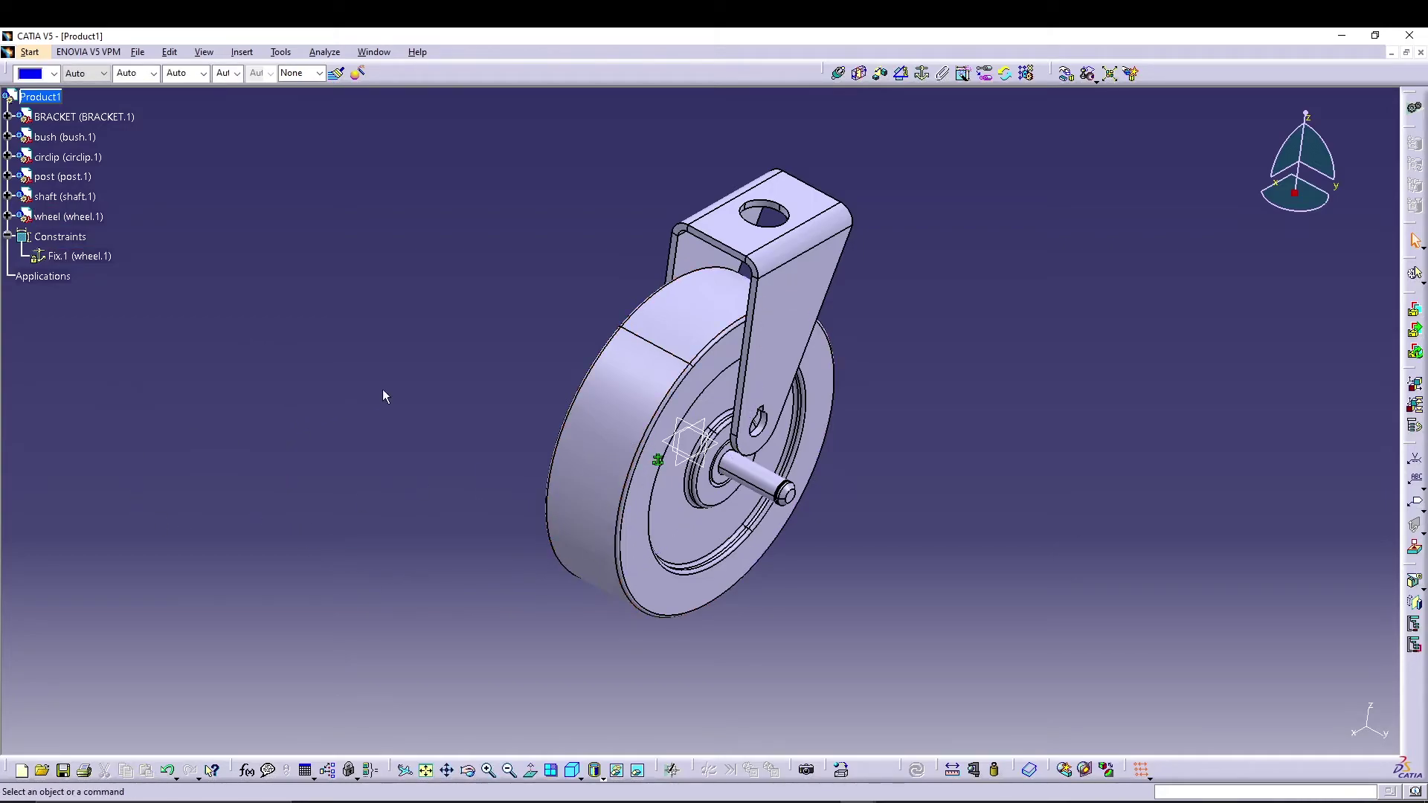
Hide the wheel, post, circlip and shaft so that only the bracket and bush remain displayed.
right_click(71, 216)
left_click(143, 260)
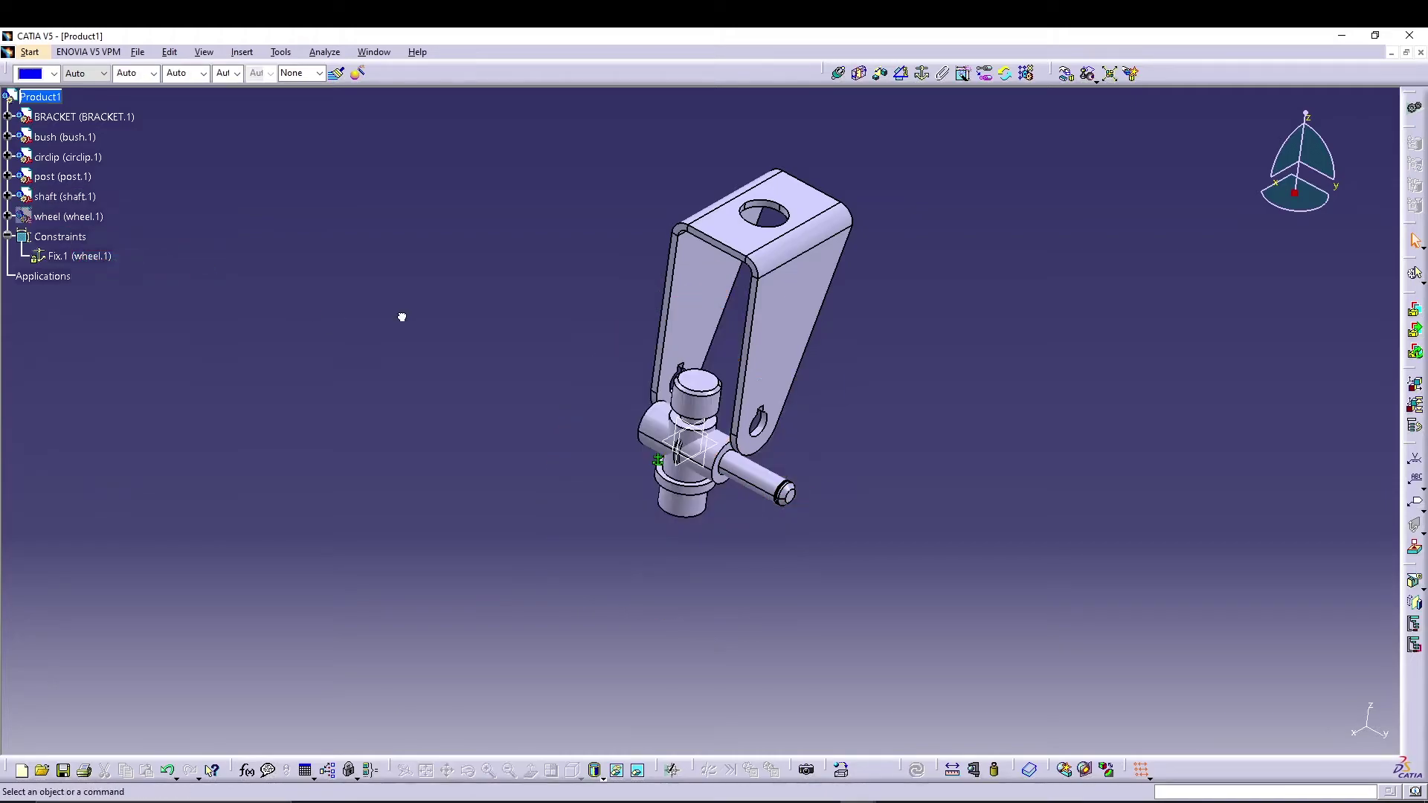
middle_click_drag(490, 444, 504, 472)
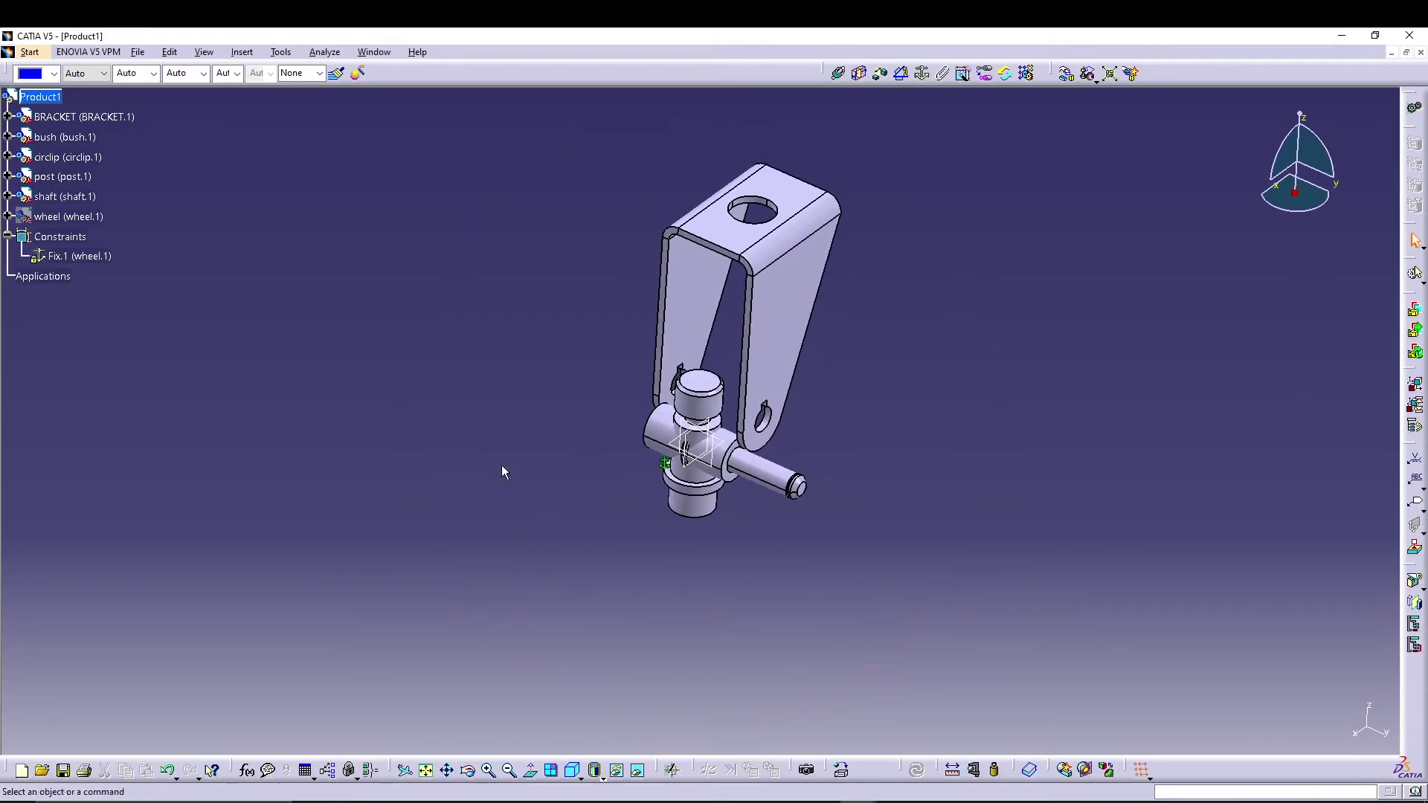
left_click(838, 73)
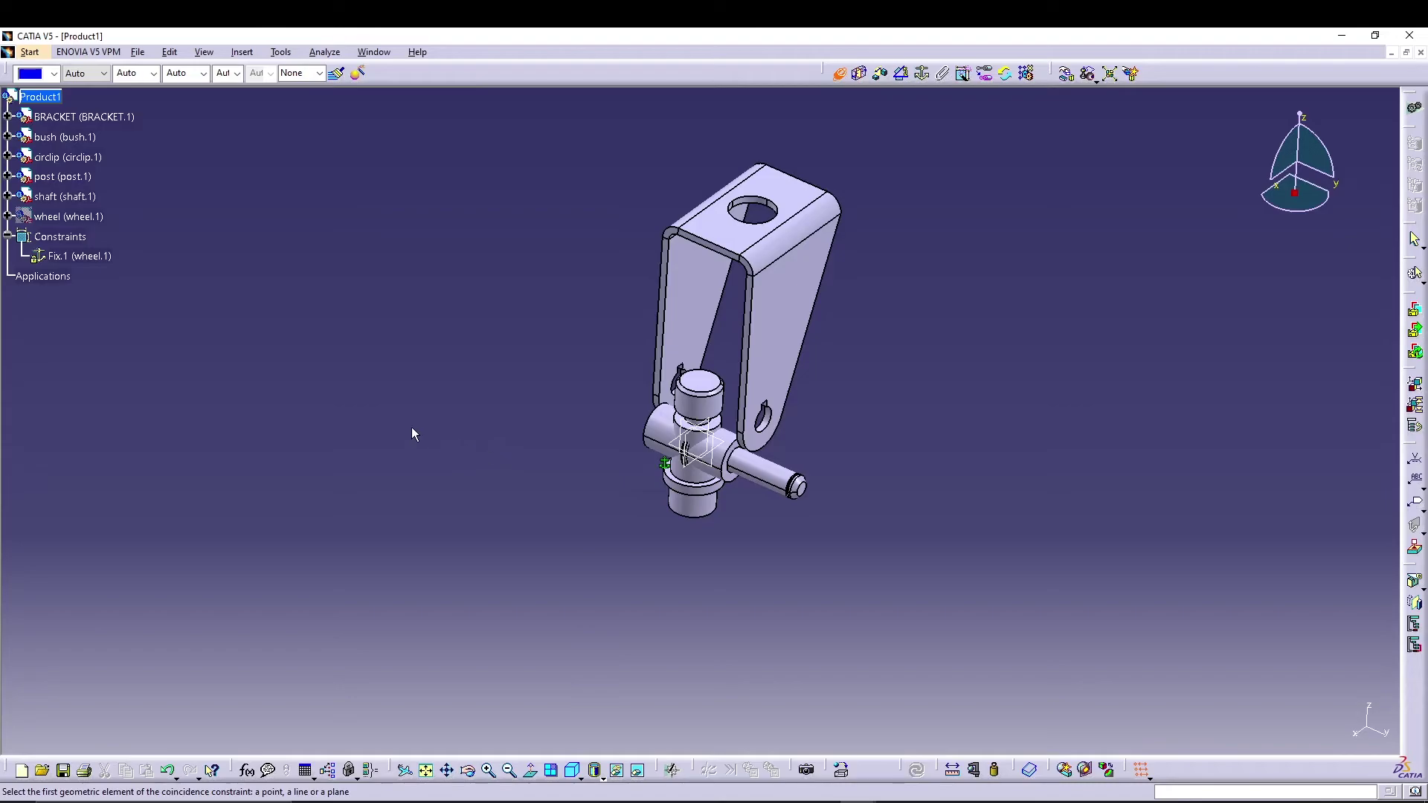
right_click(72, 178)
left_click(129, 229)
right_click(71, 157)
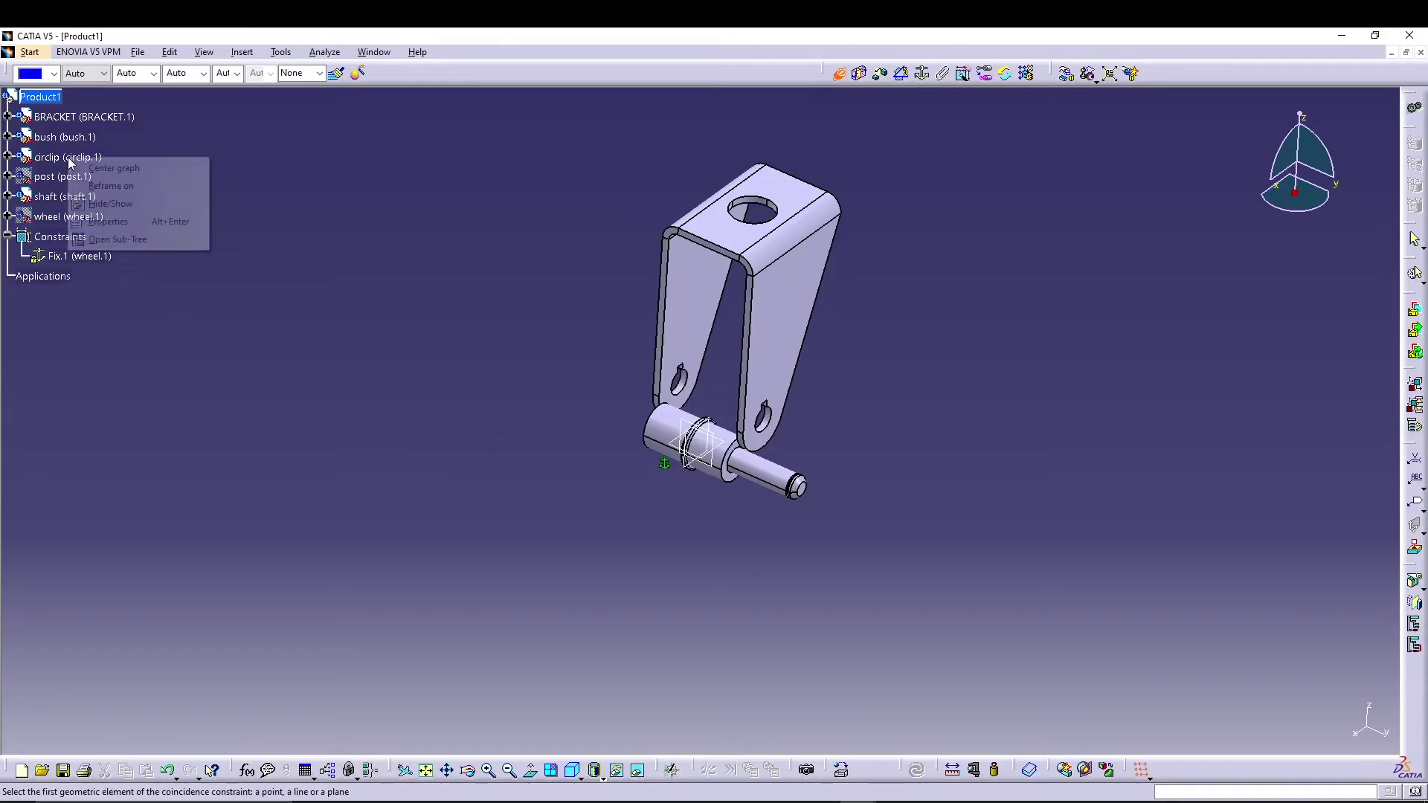
left_click(120, 203)
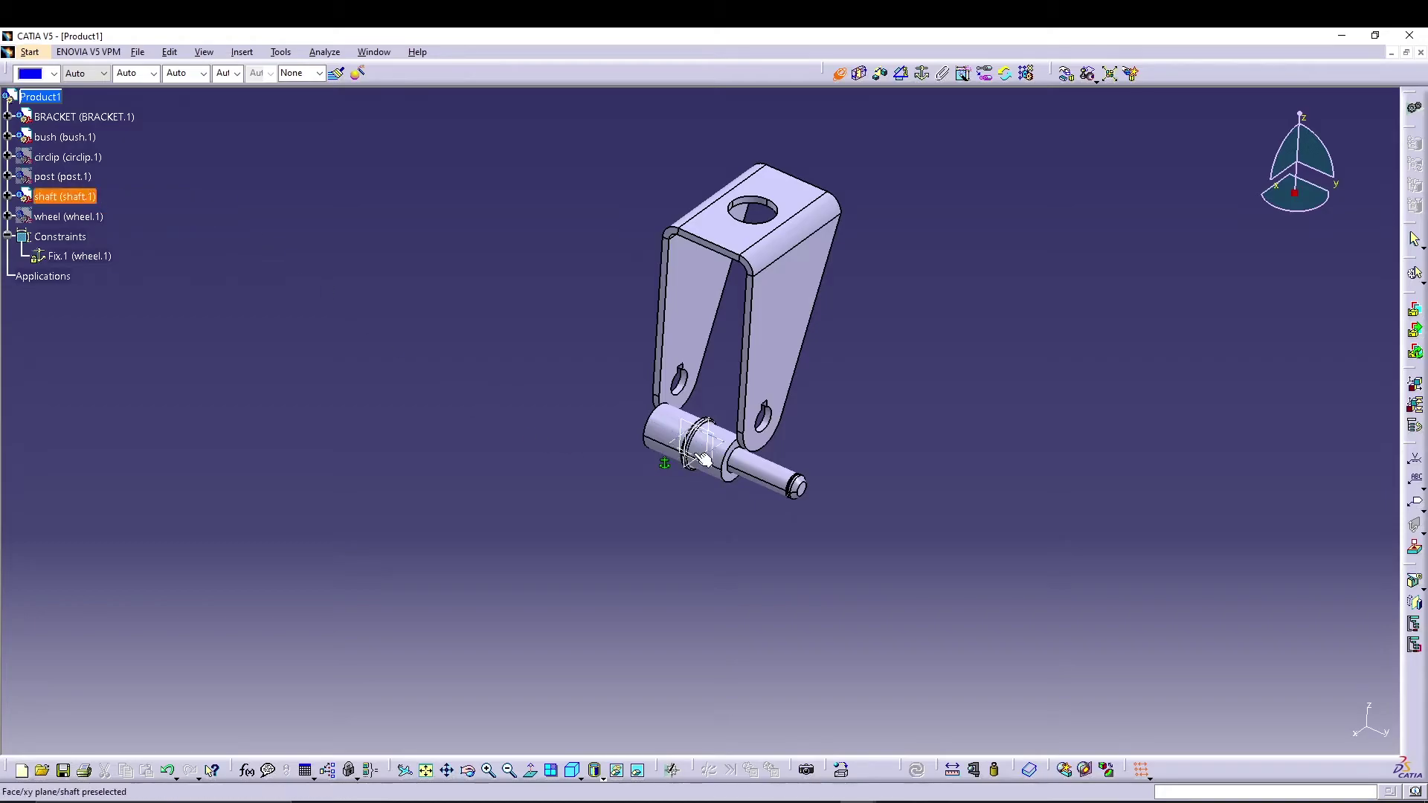
right_click(61, 197)
left_click(111, 242)
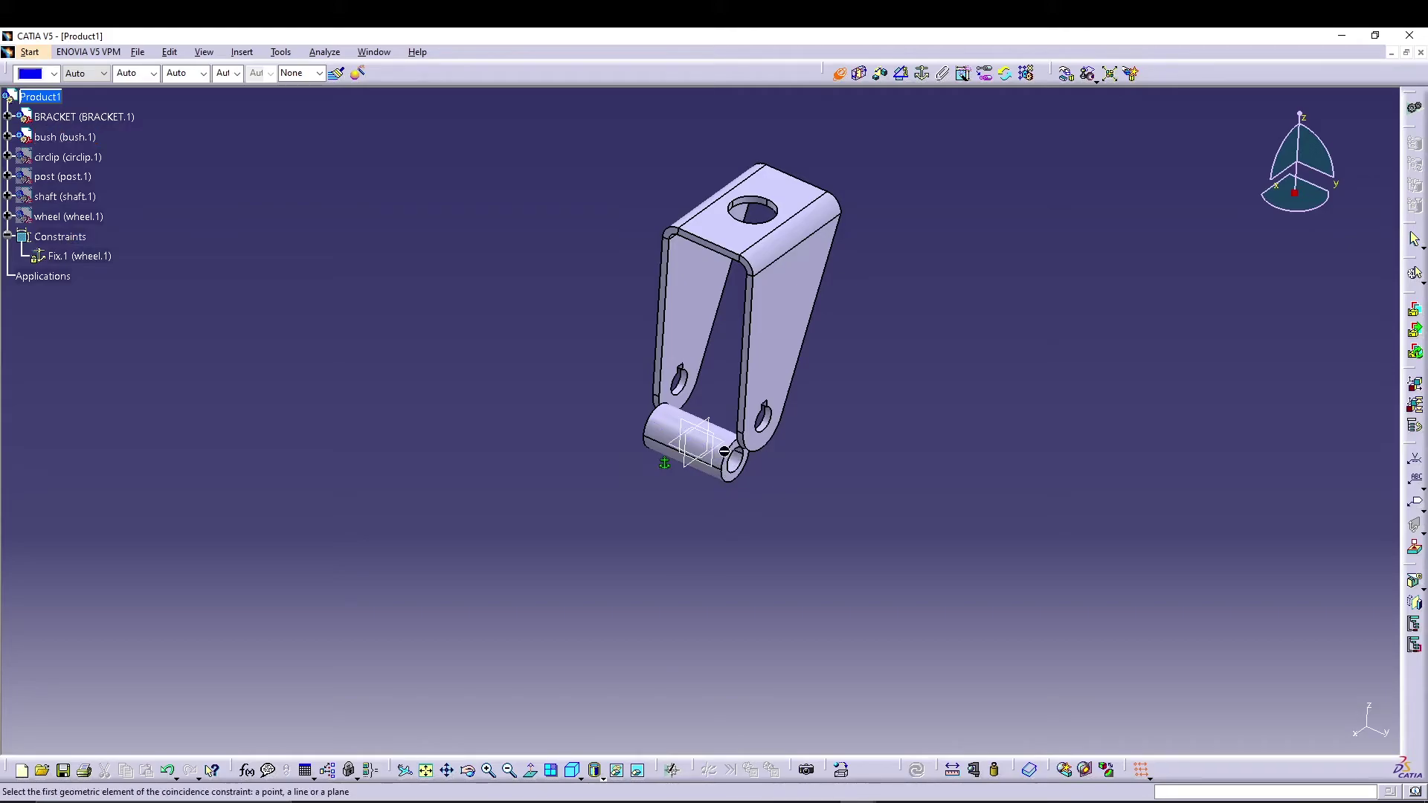
Show the wheel again and make the bush's axis coincident with the axis of the wheel's central bore.
left_click(727, 458)
right_click(64, 216)
left_click(121, 262)
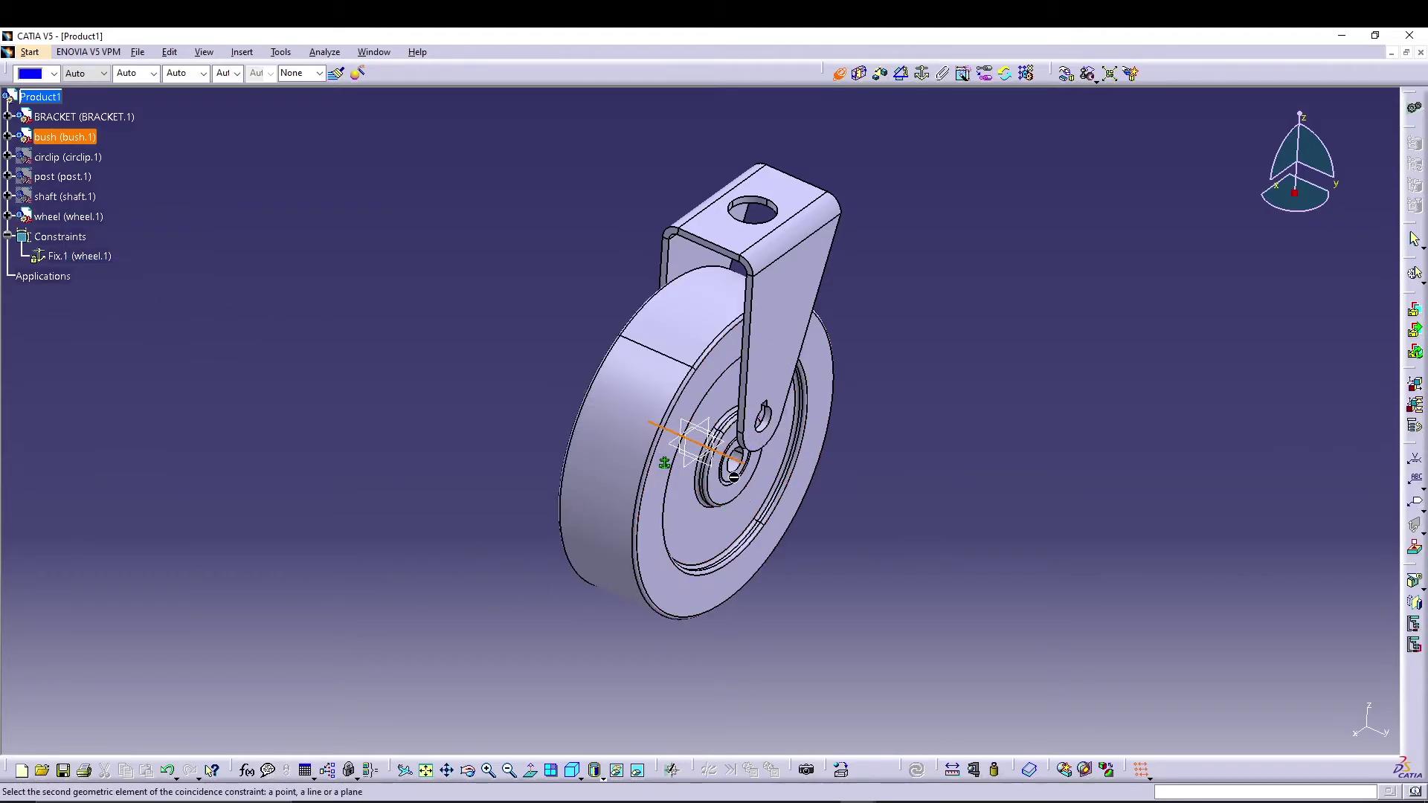
left_click(727, 483)
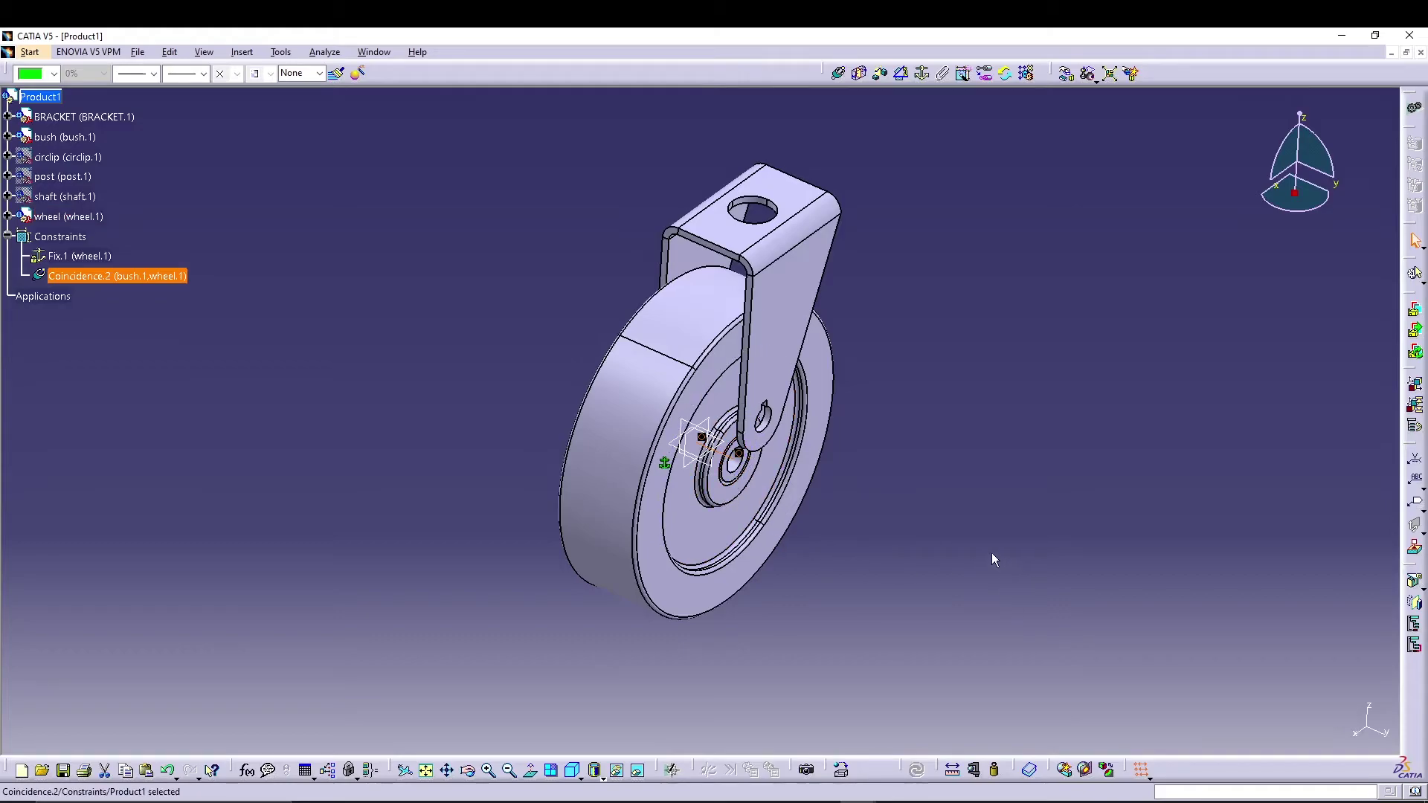
left_click(864, 677)
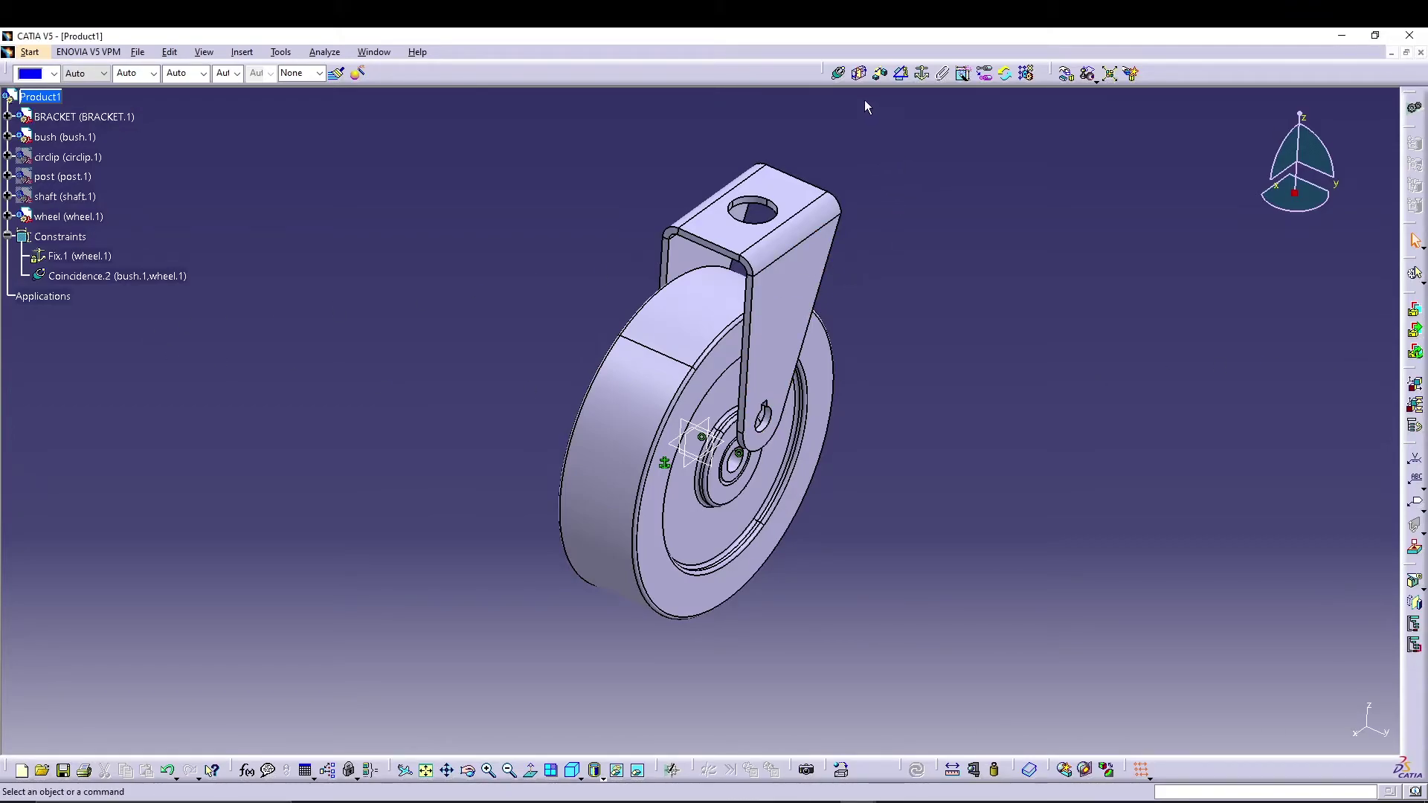
Add a 0 mm offset constraint with Same orientation between the bush's end face and the wheel's hub face, temporarily hiding the wheel for selection.
left_click(880, 73)
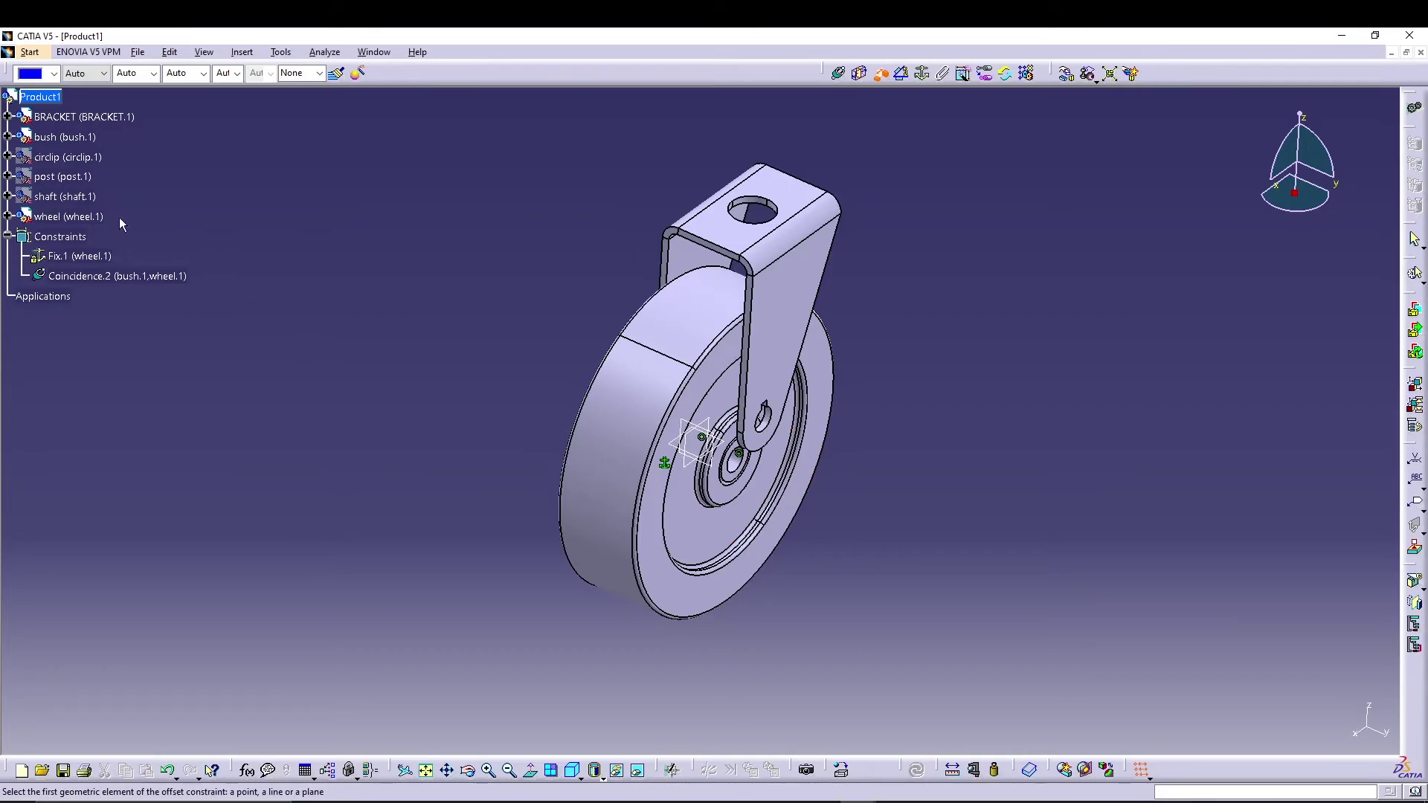
right_click(83, 218)
left_click(128, 262)
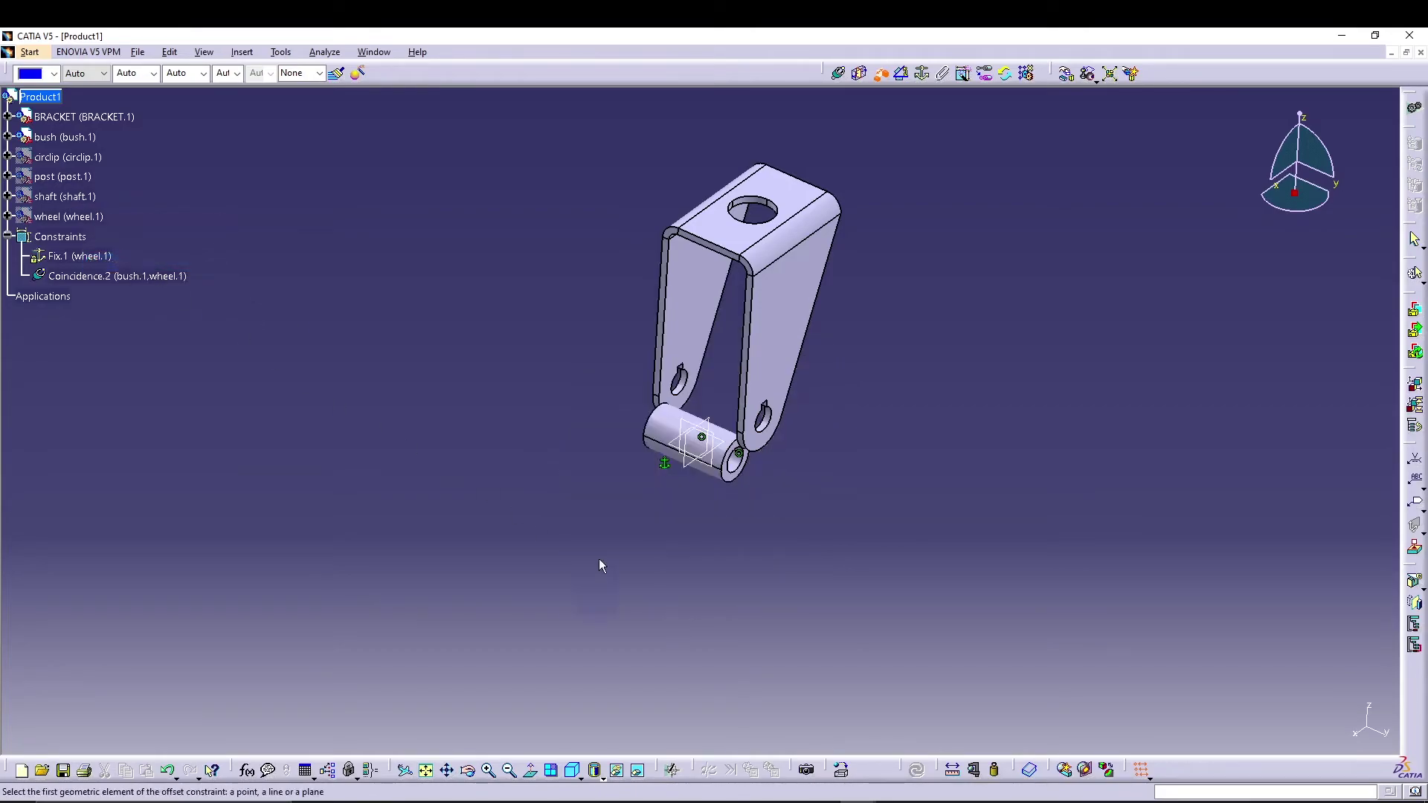
left_click(734, 474)
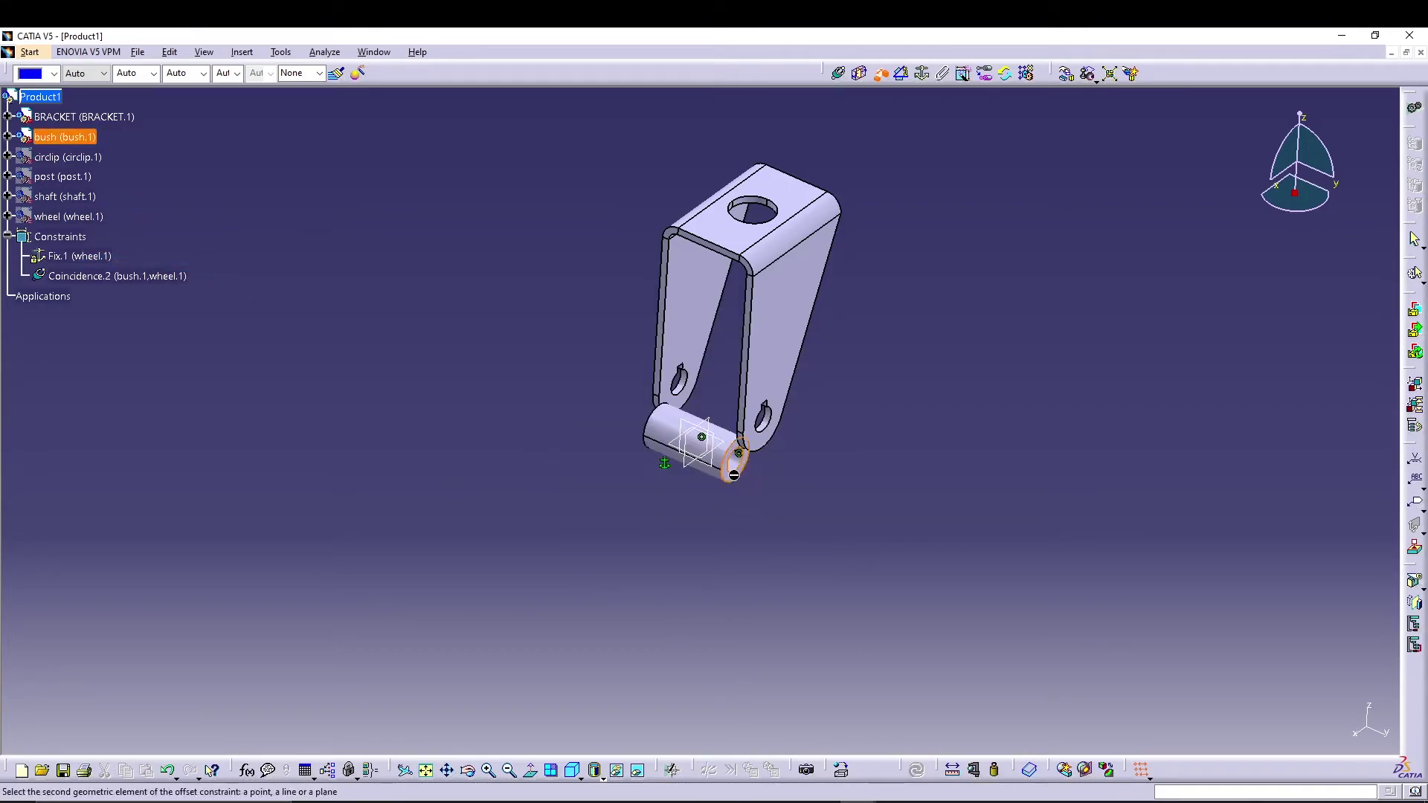
right_click(72, 220)
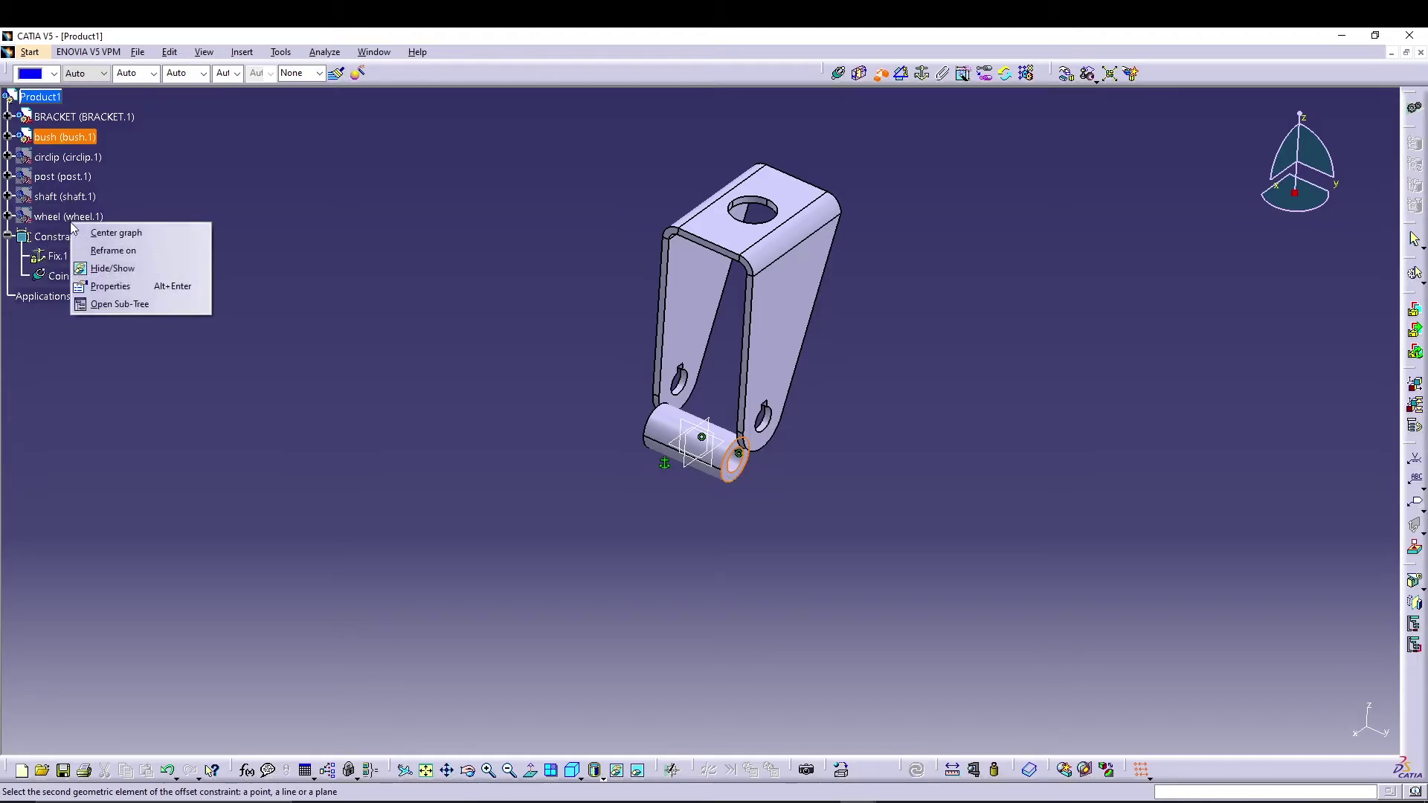
left_click(125, 268)
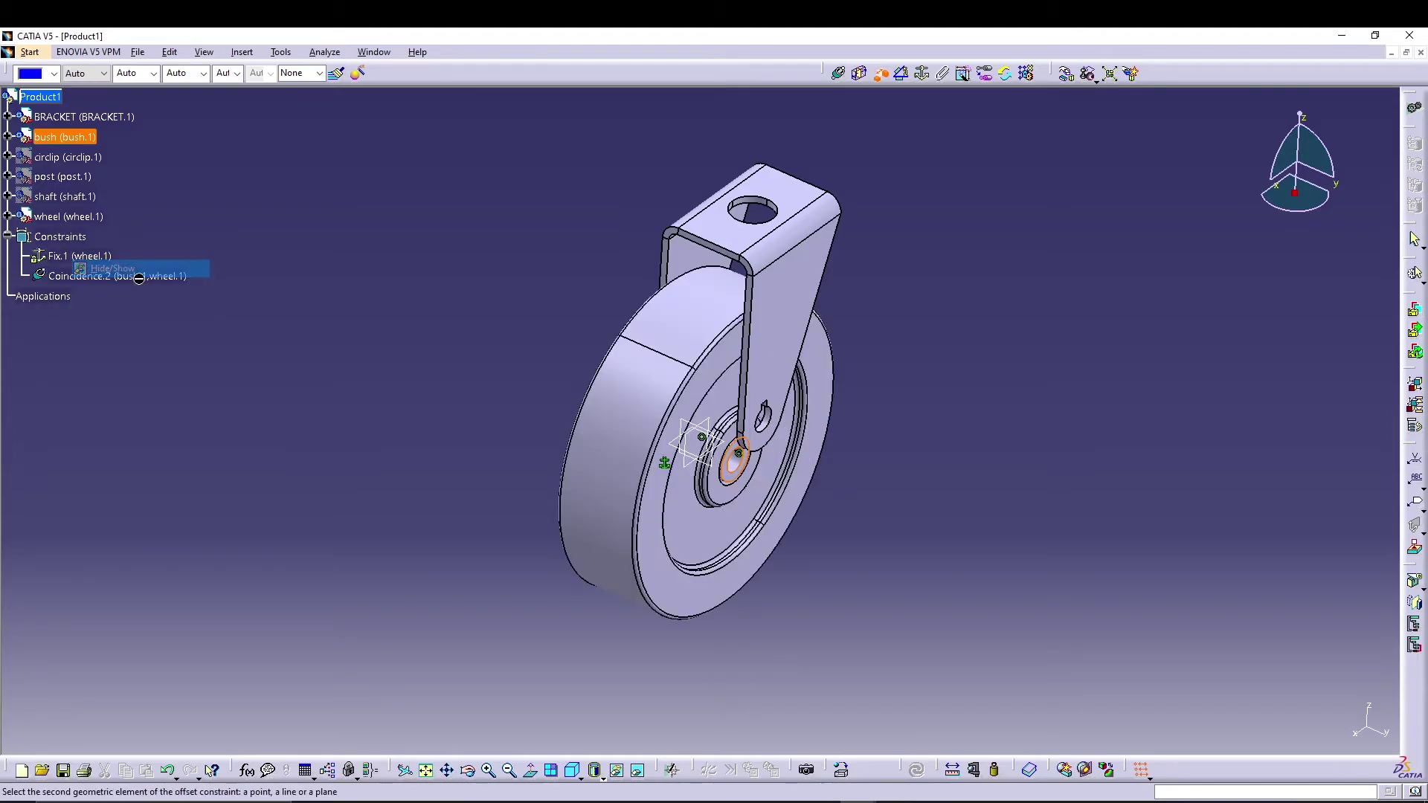
left_click(727, 500)
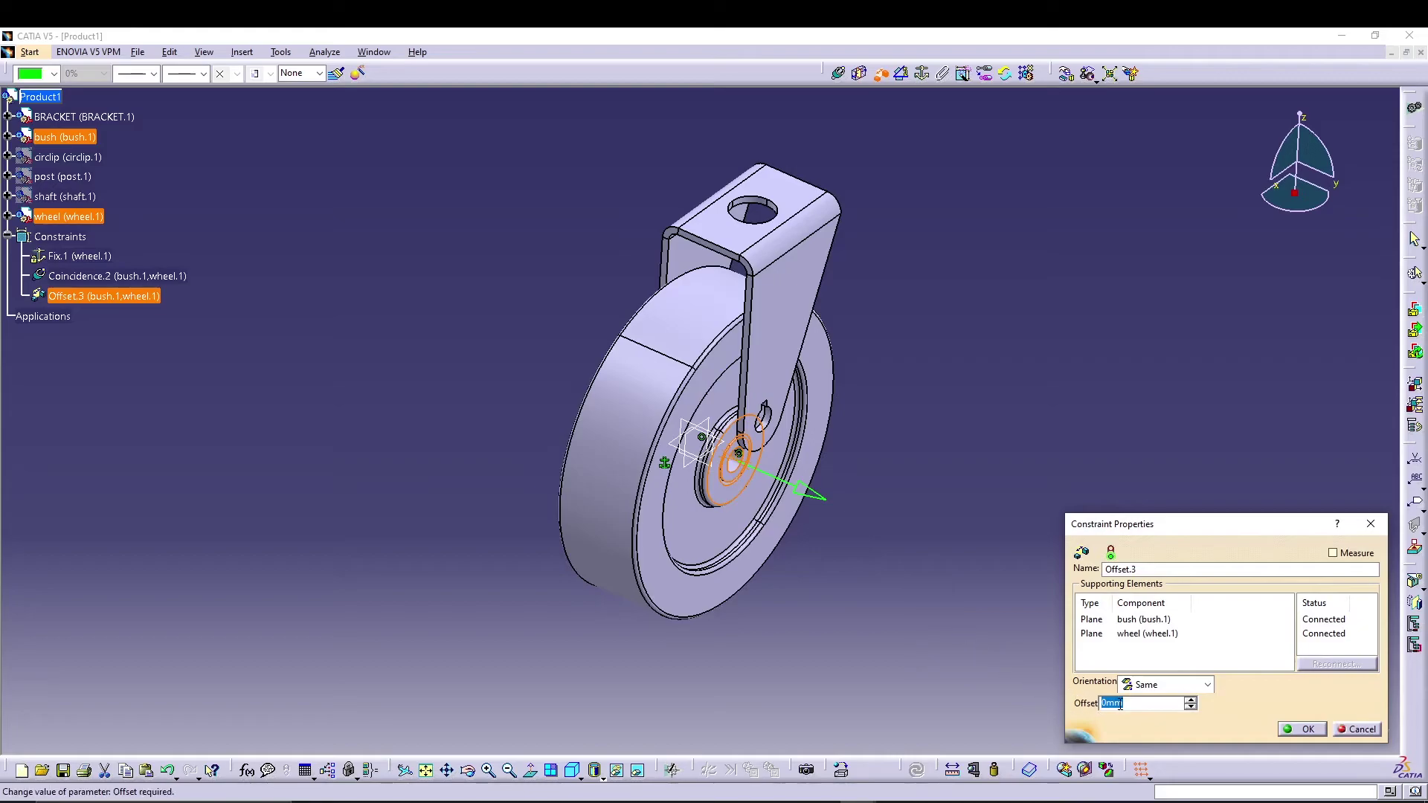
left_click(1303, 731)
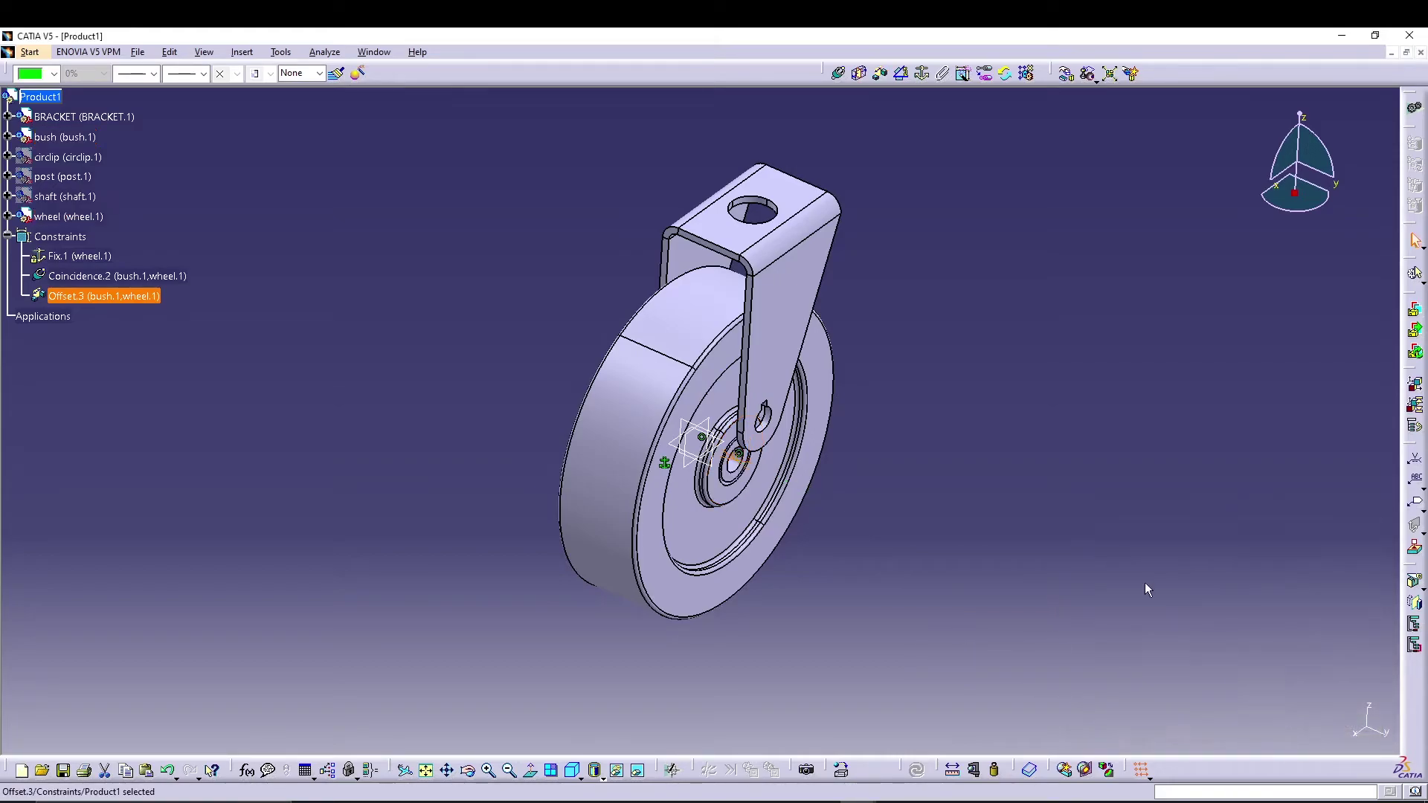
Show the shaft and hide the wheel so that the bush and shaft can be selected.
middle_click_drag(953, 528, 883, 628)
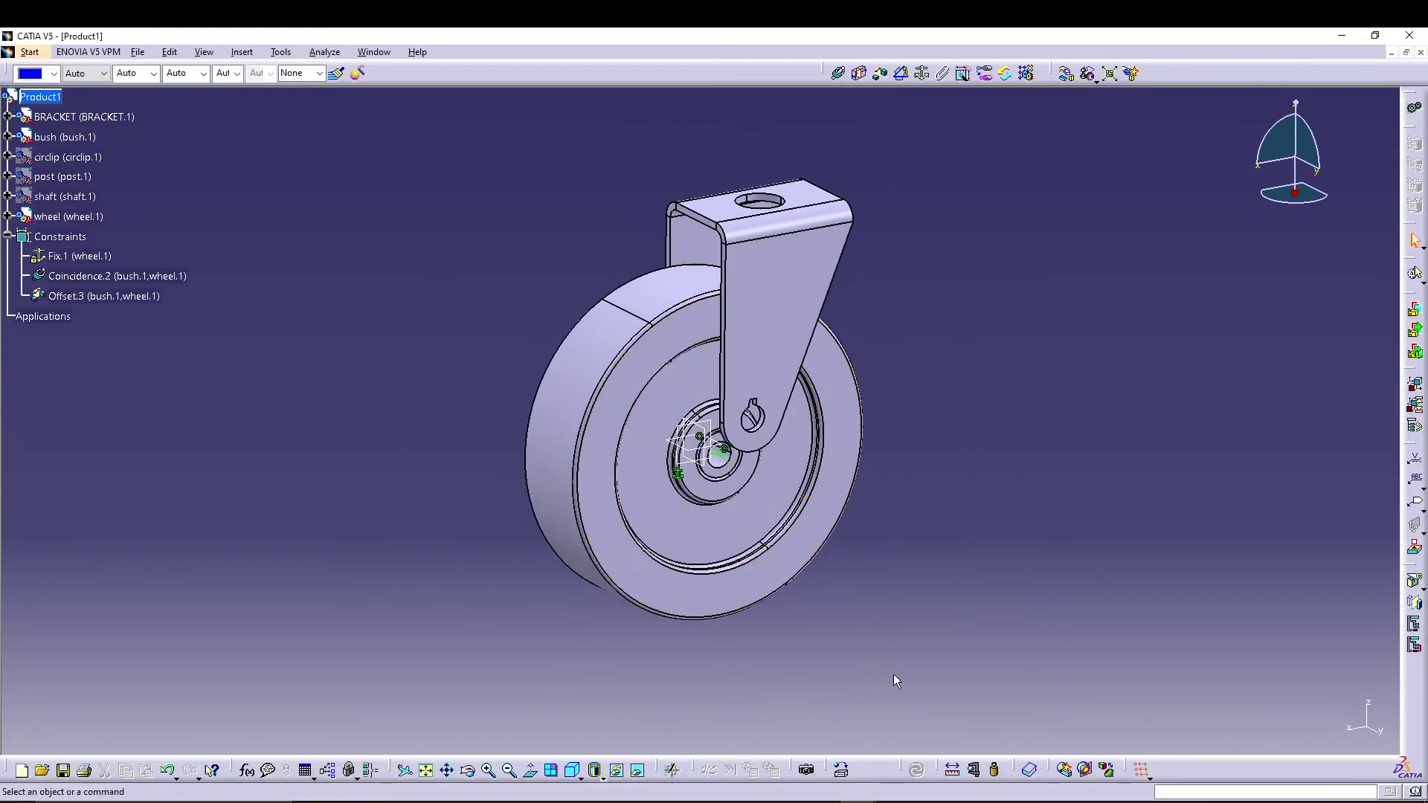
middle_click_drag(592, 589, 789, 500)
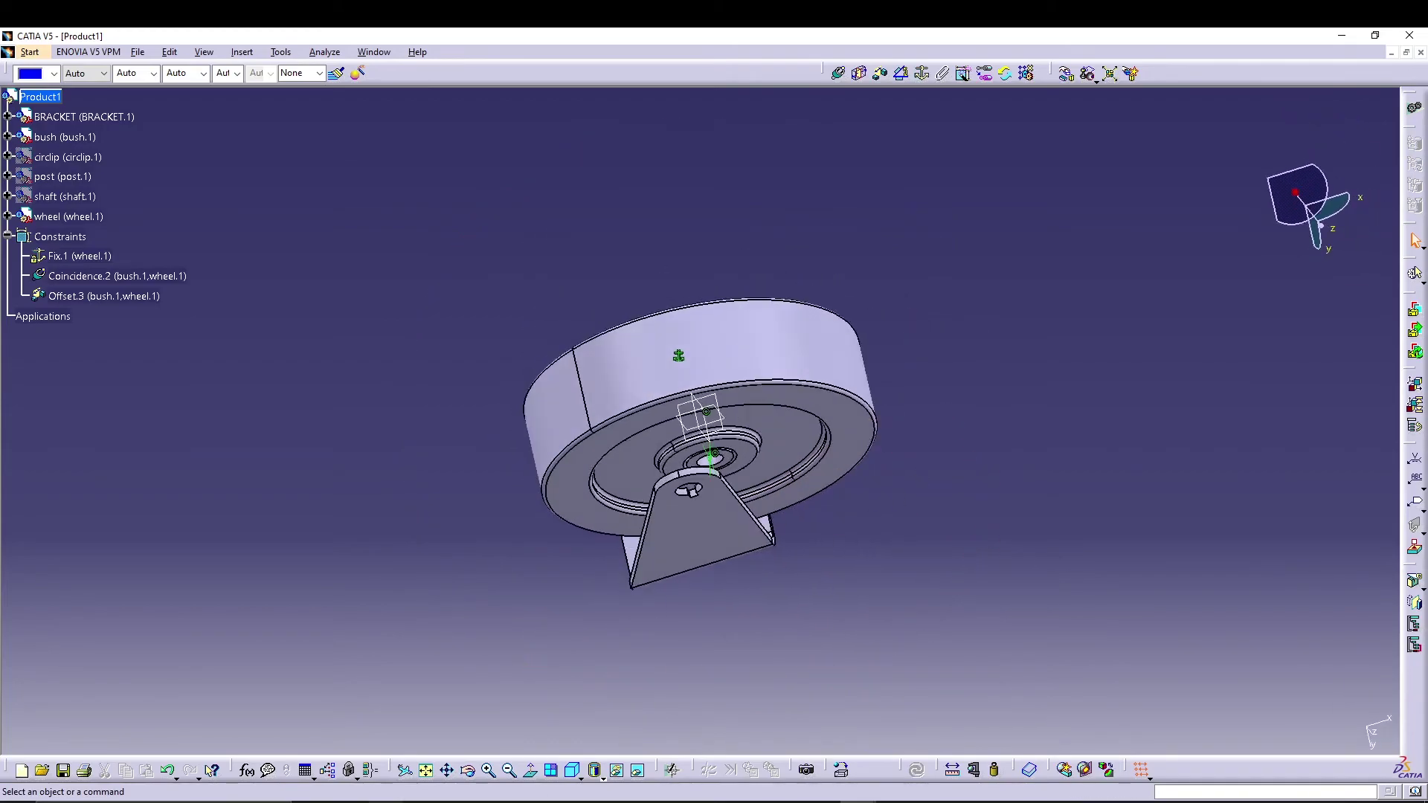
left_click(575, 770)
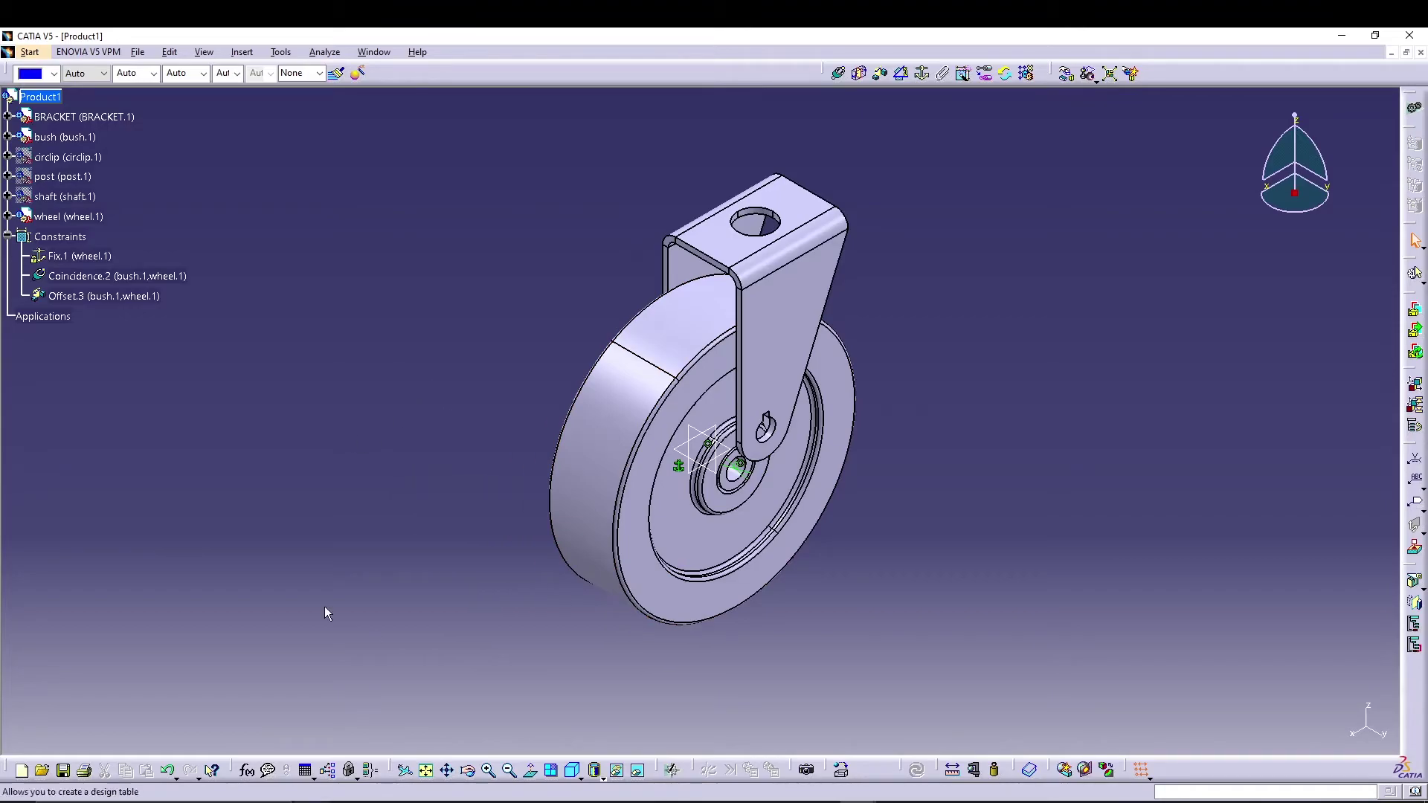
left_click(66, 197)
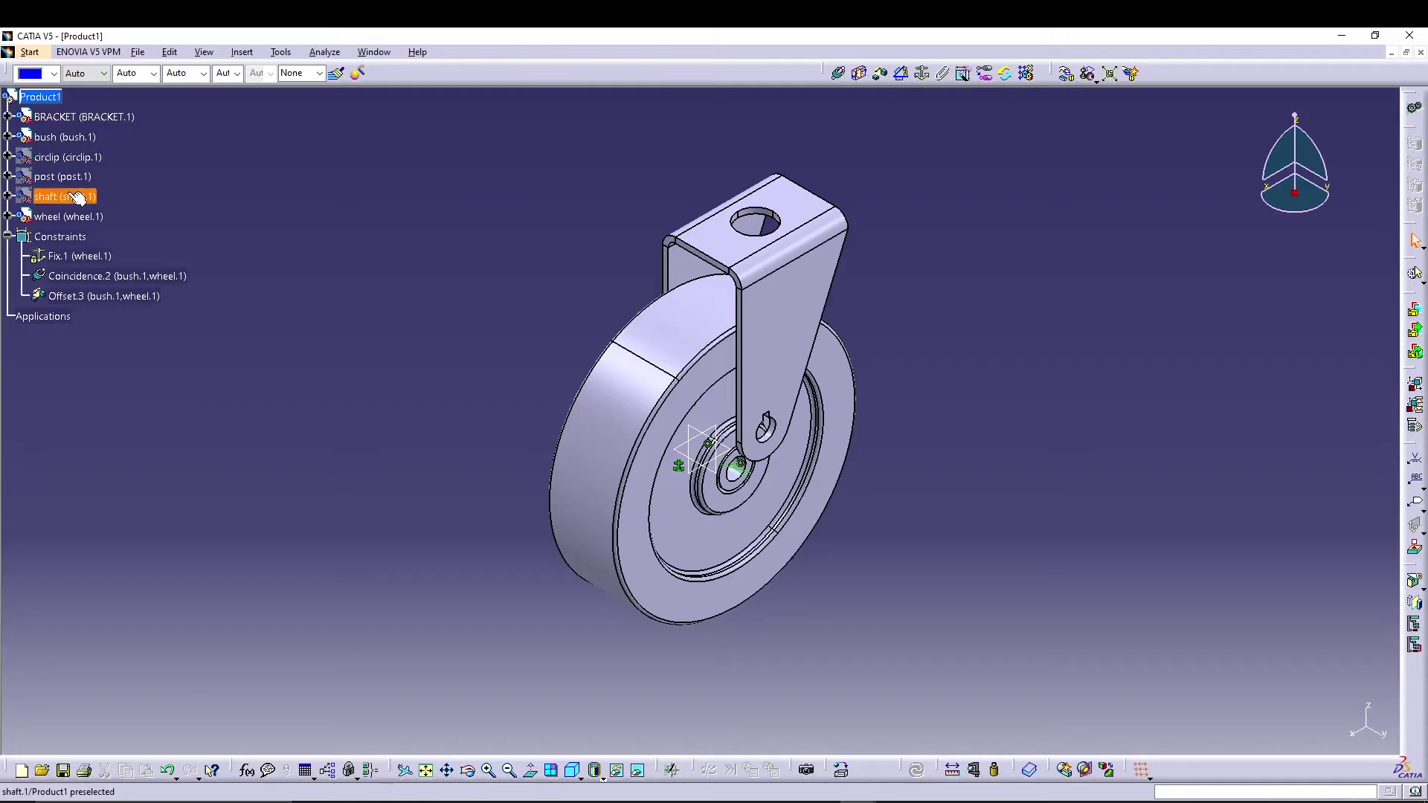
right_click(67, 196)
left_click(104, 236)
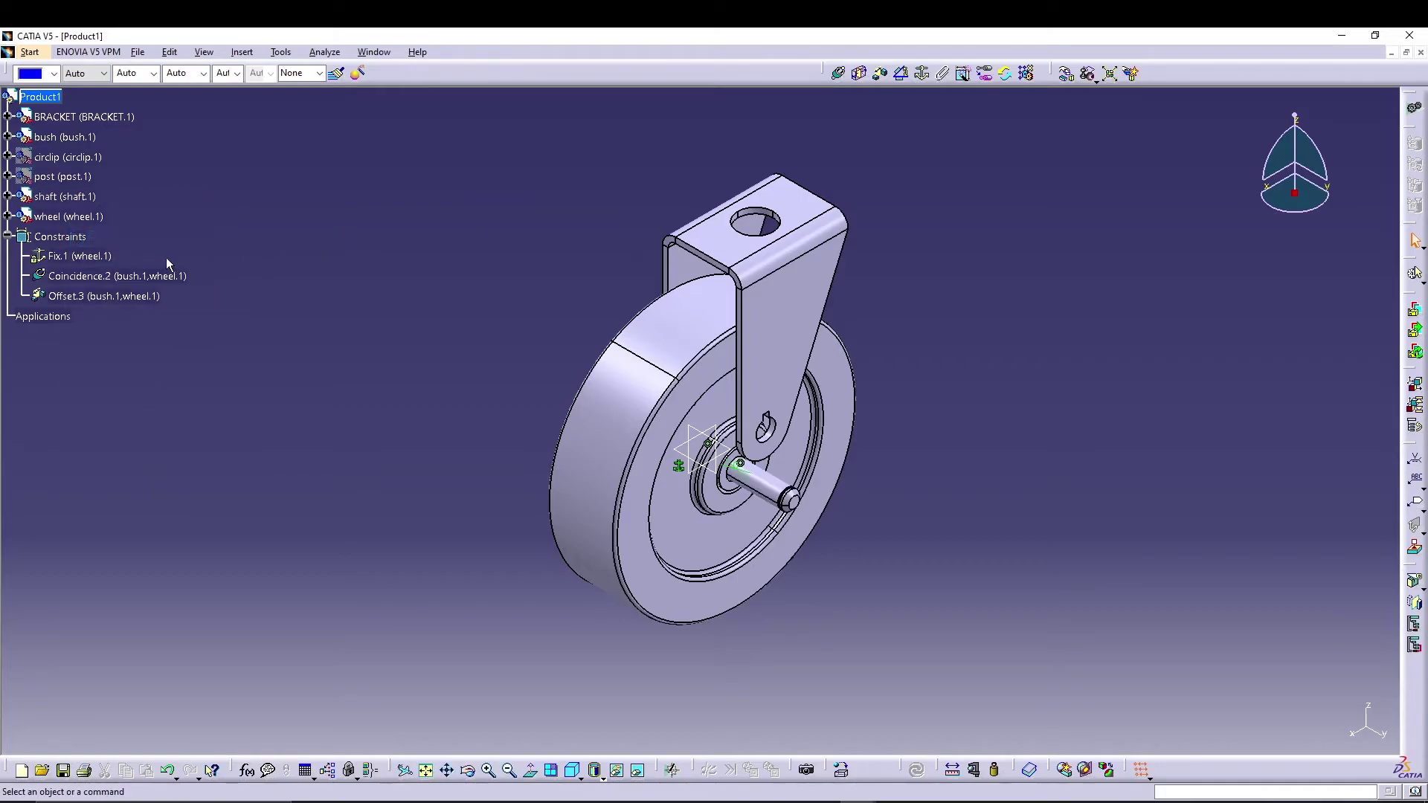
left_click(70, 216)
right_click(84, 216)
left_click(138, 264)
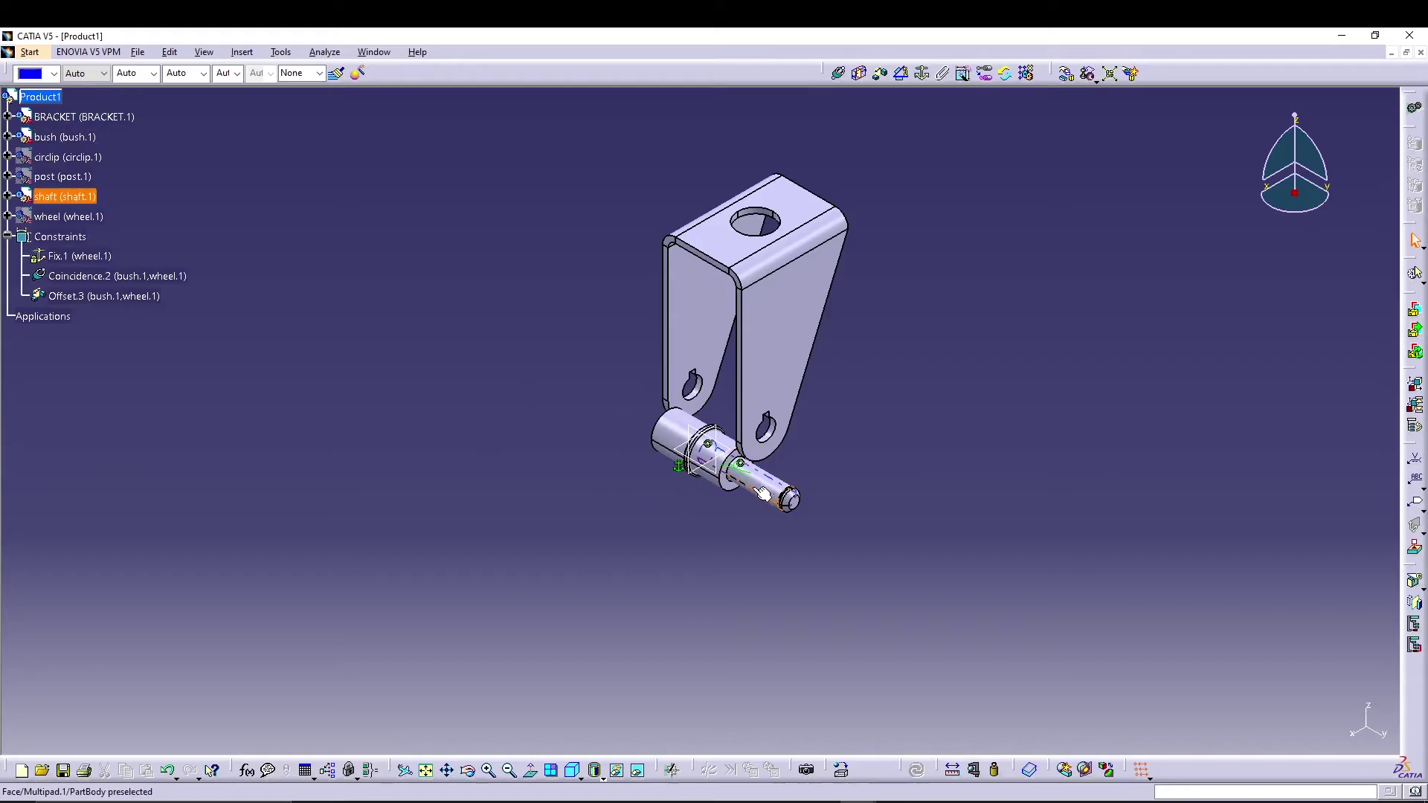
Make the shaft's axis coincident with the bush's axis.
left_click(838, 73)
left_click(781, 489)
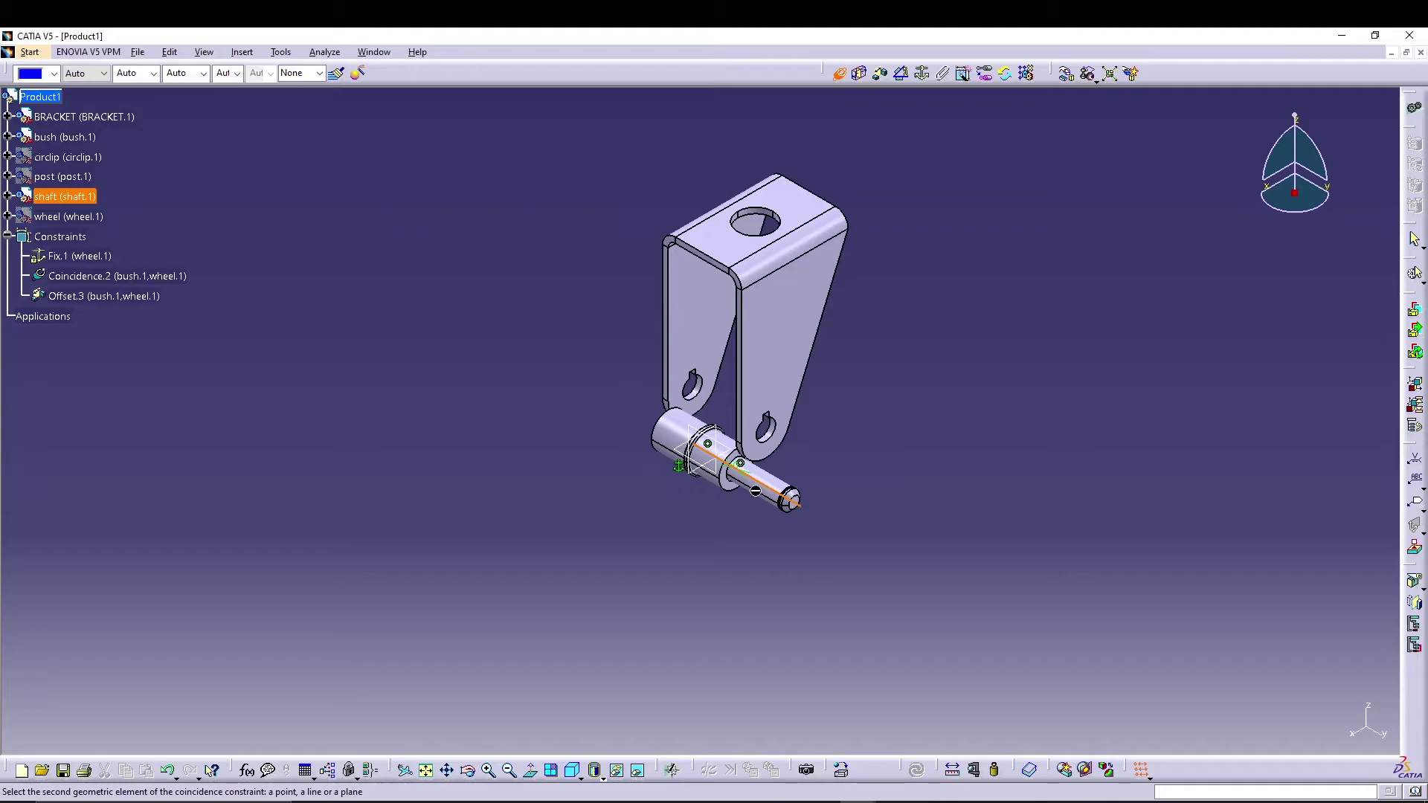
left_click(714, 482)
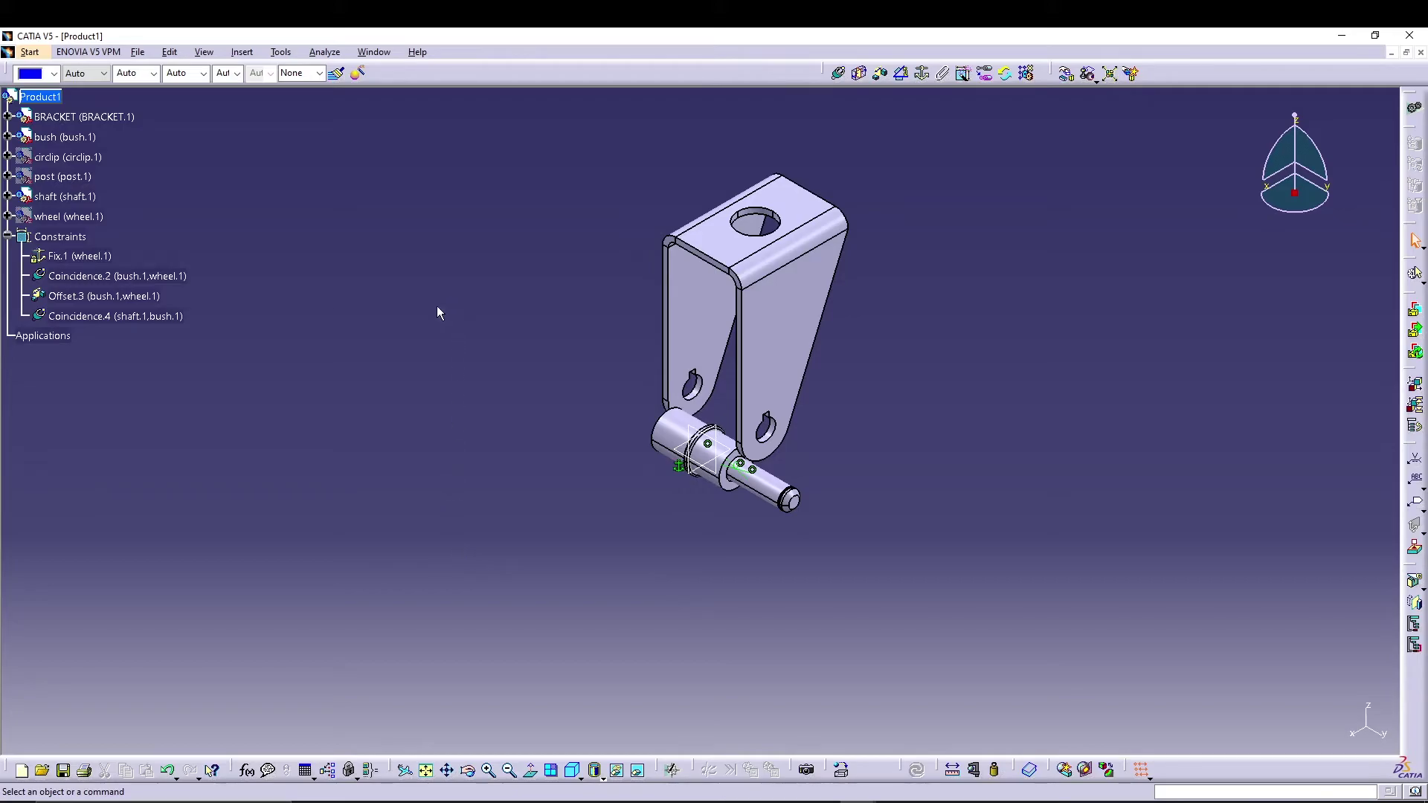
Hide the bush and show the circlip alongside the shaft and bracket.
right_click(70, 137)
left_click(148, 181)
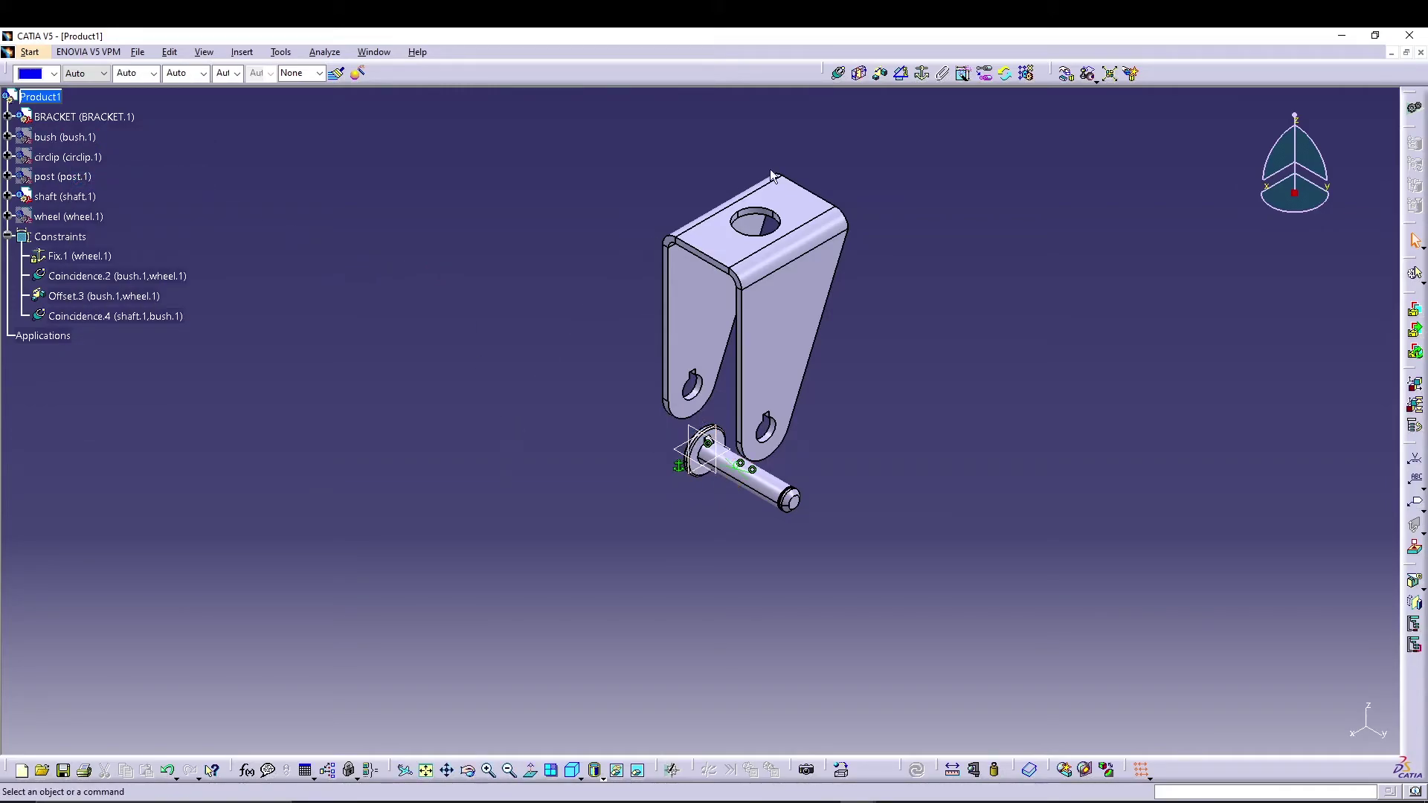
left_click(838, 73)
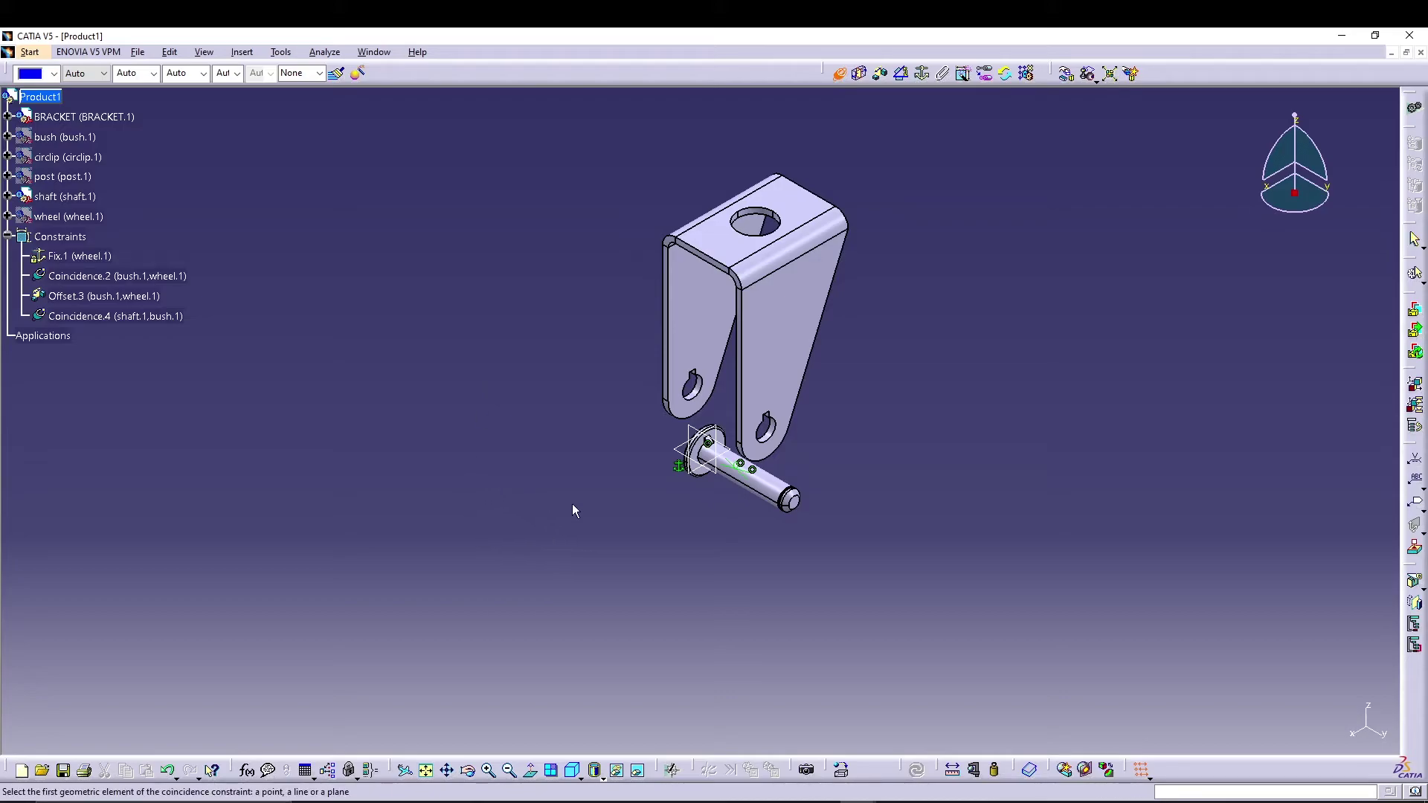
left_click(739, 489)
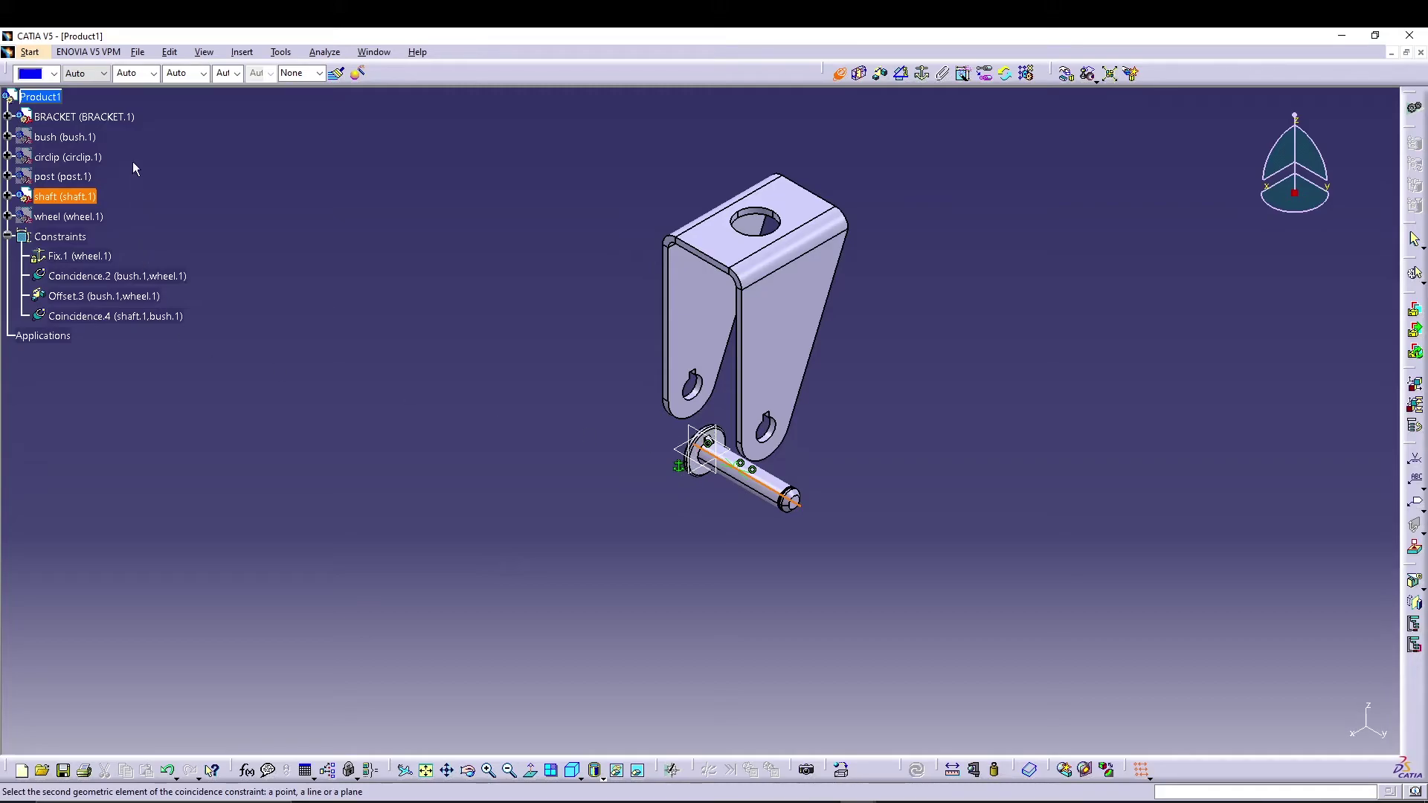
right_click(71, 162)
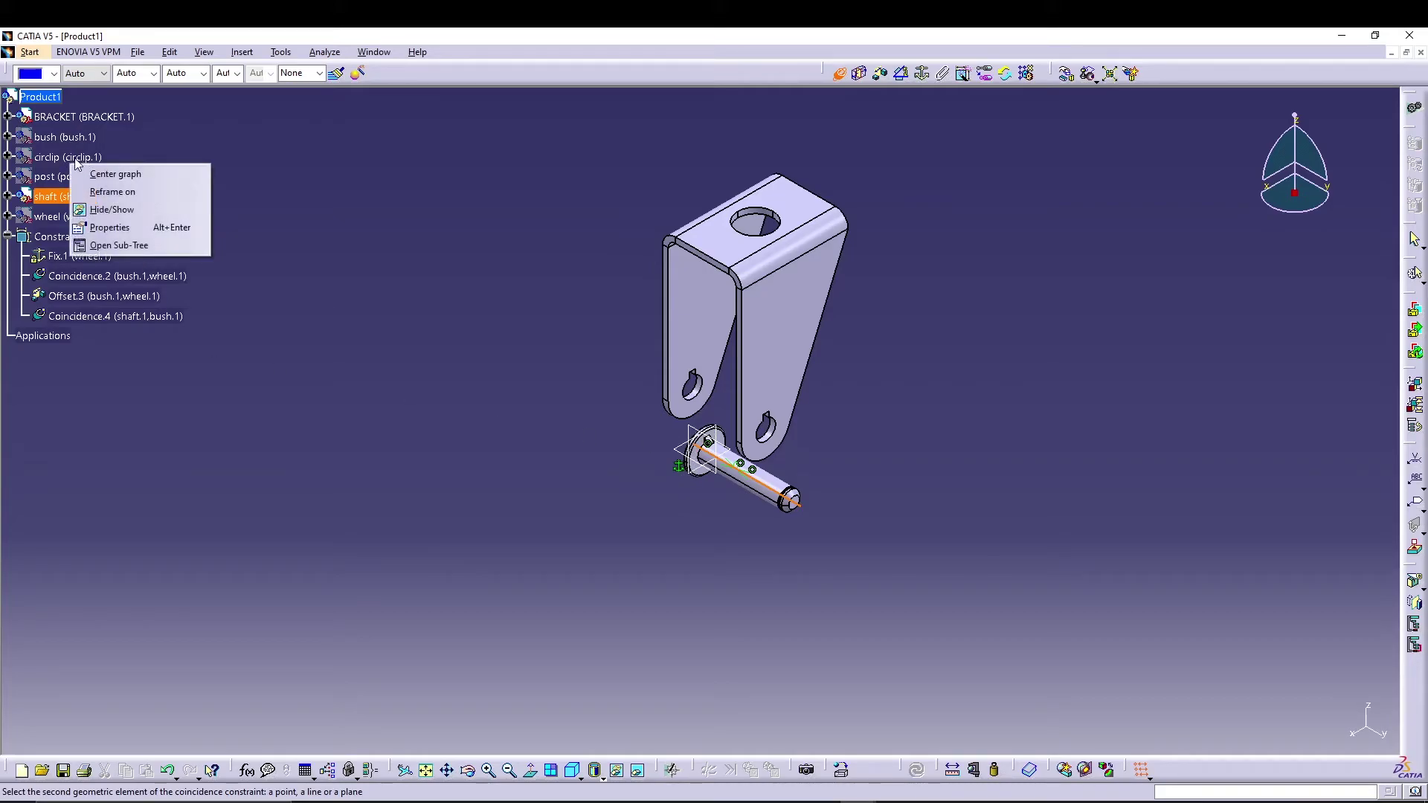
left_click(112, 209)
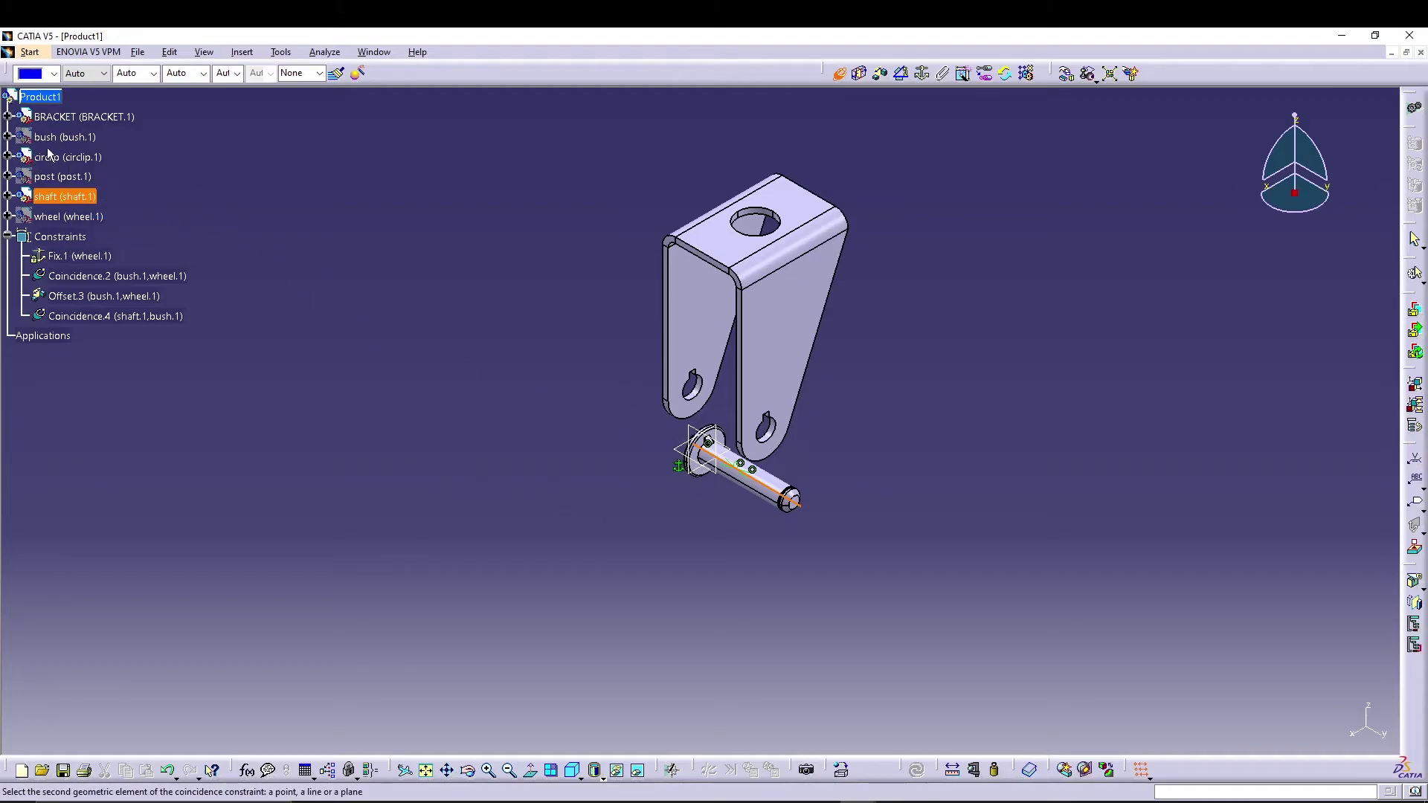
key("Escape")
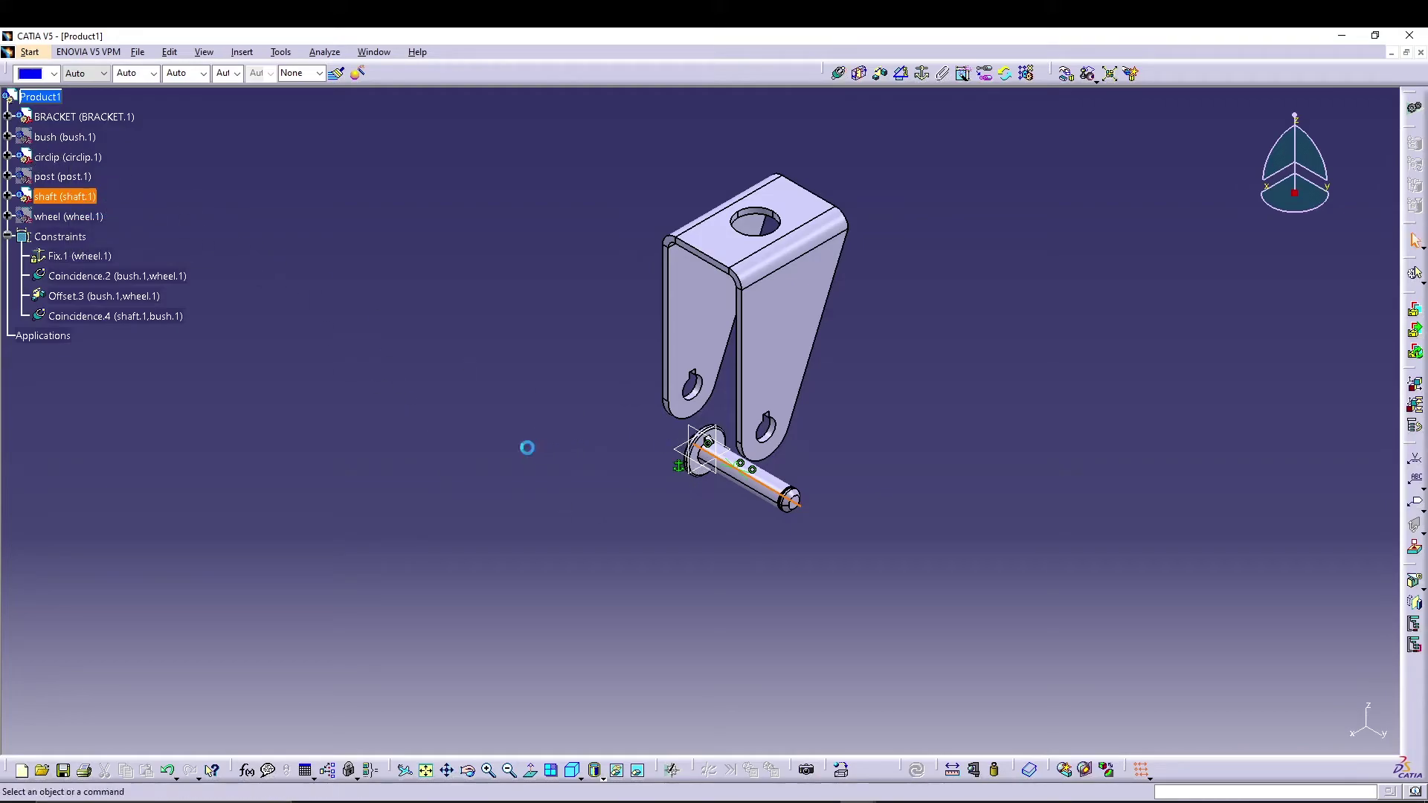
Make the circlip's axis coincident with the shaft's axis and update the assembly.
left_click(75, 163)
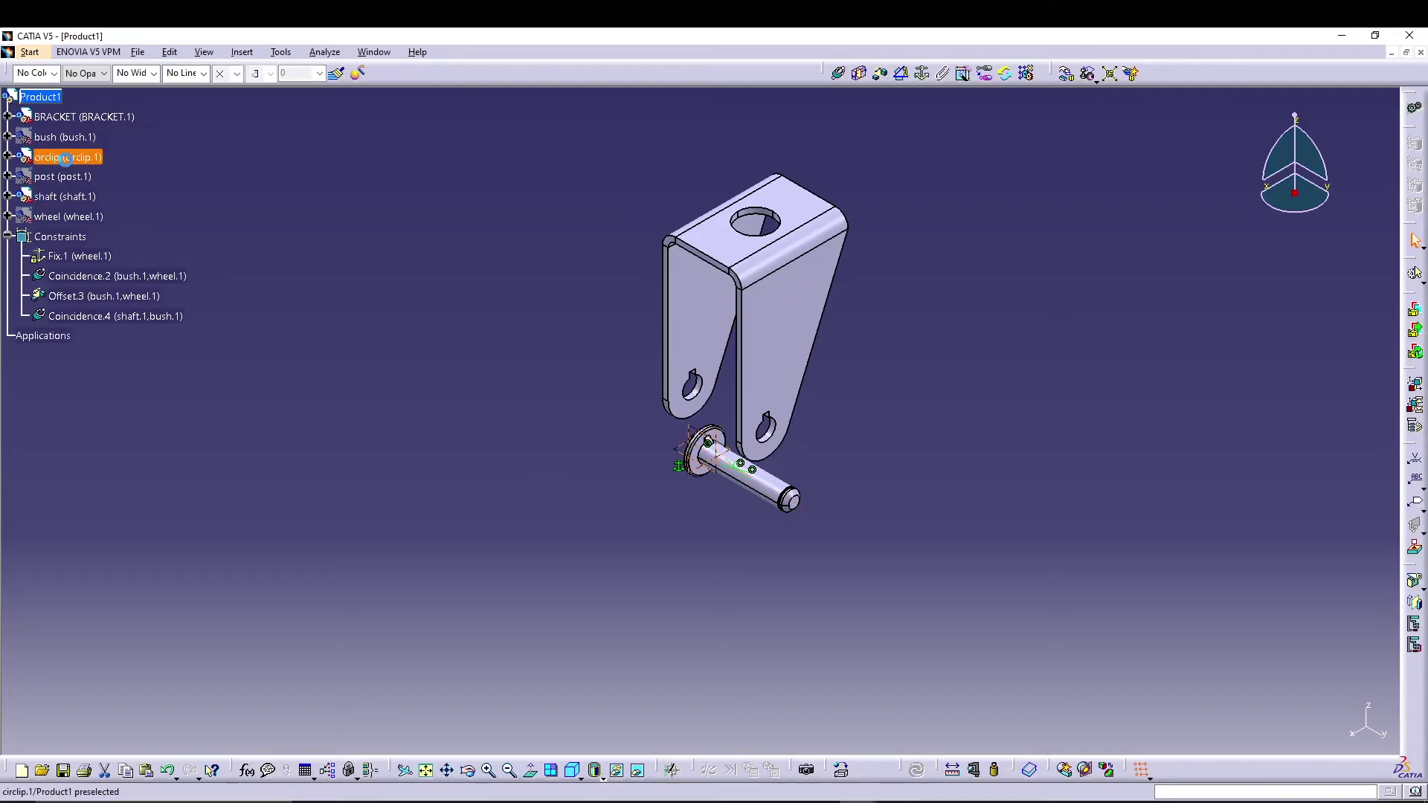
middle_click_drag(539, 471, 682, 500)
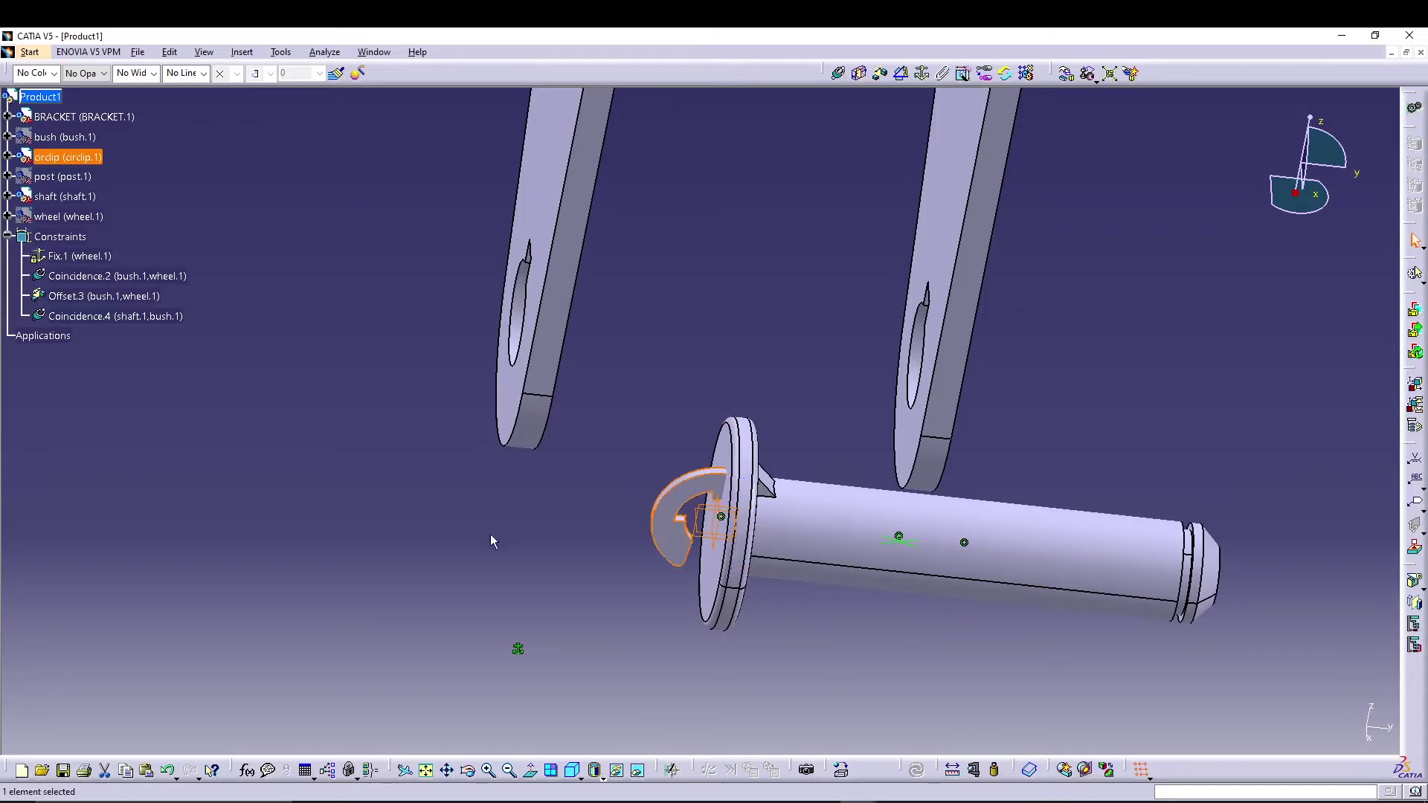
left_click(220, 289)
left_click(839, 73)
middle_click_drag(583, 596, 667, 520)
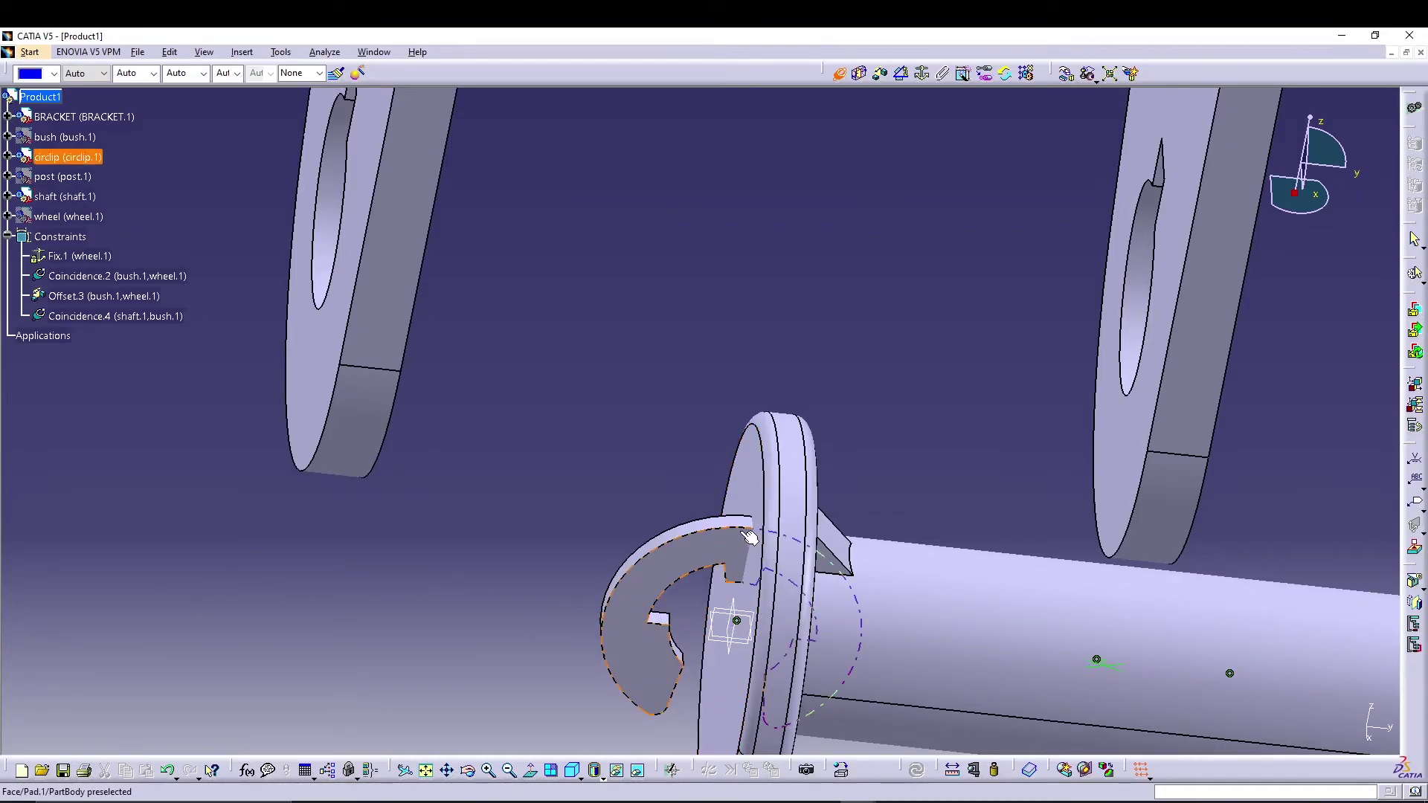
left_click(725, 606)
middle_click_drag(908, 662, 946, 600)
left_click(969, 571)
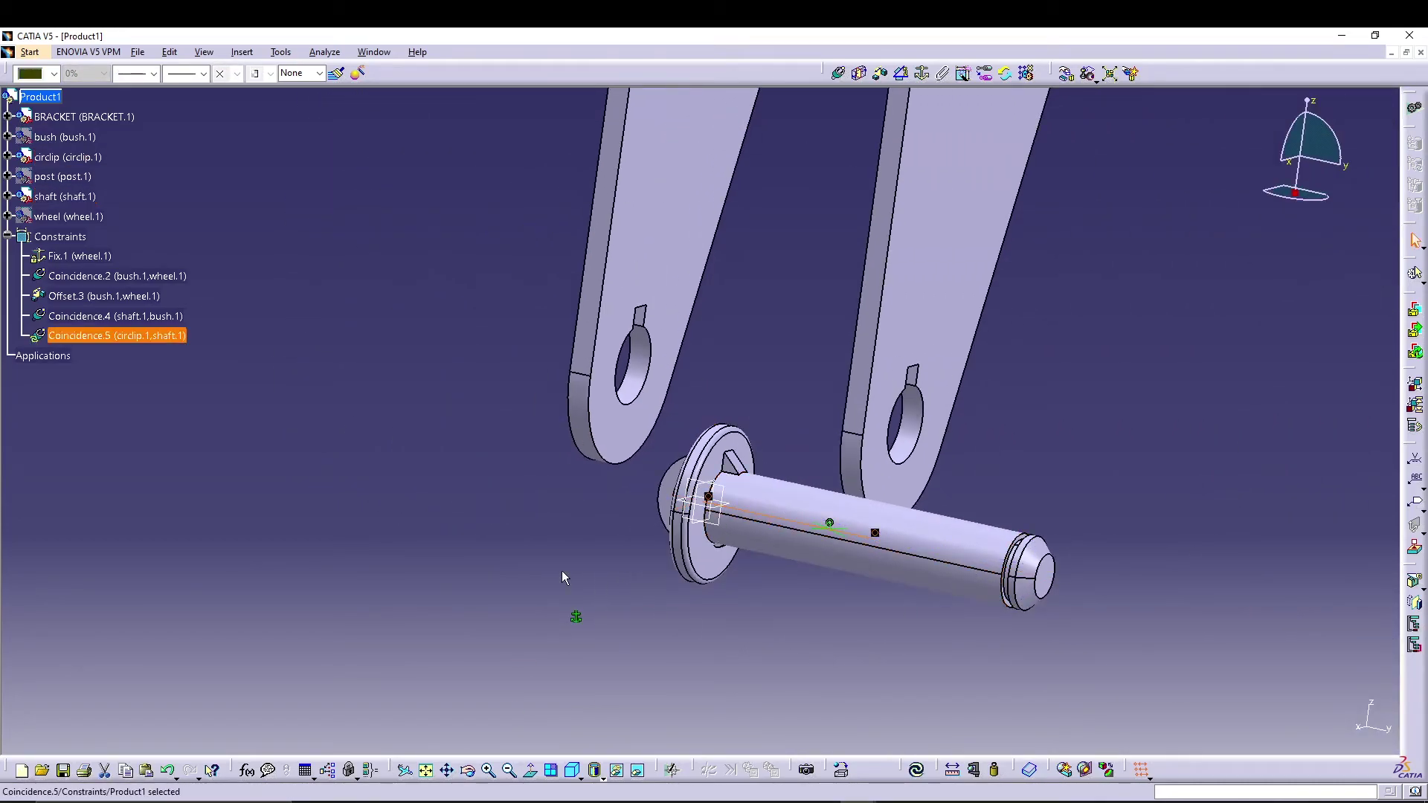
left_click(915, 769)
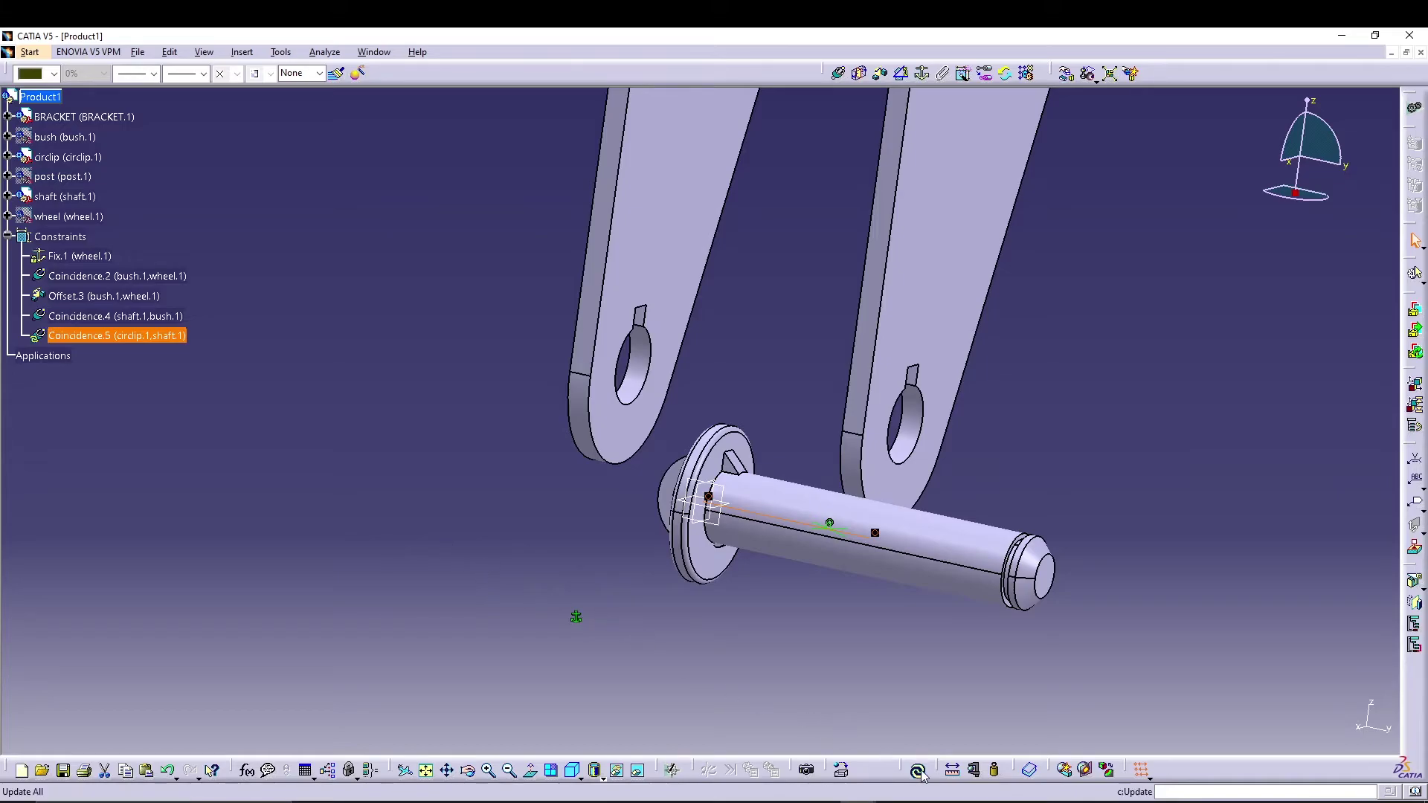
Try an offset constraint of 0 mm between the outer face of one bracket arm and the inner face of the shaft's head.
middle_click_drag(588, 574, 609, 636)
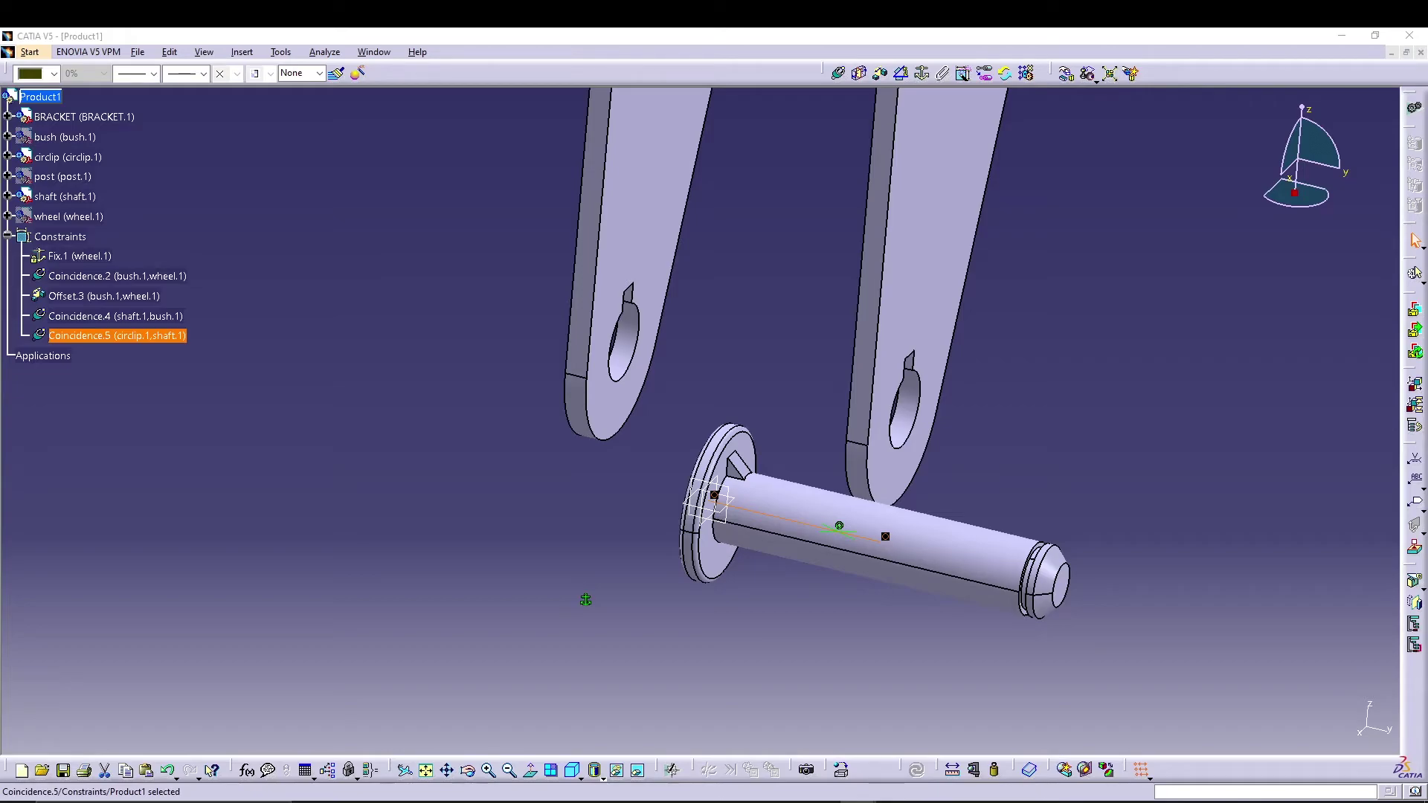
middle_click_drag(500, 583, 770, 661)
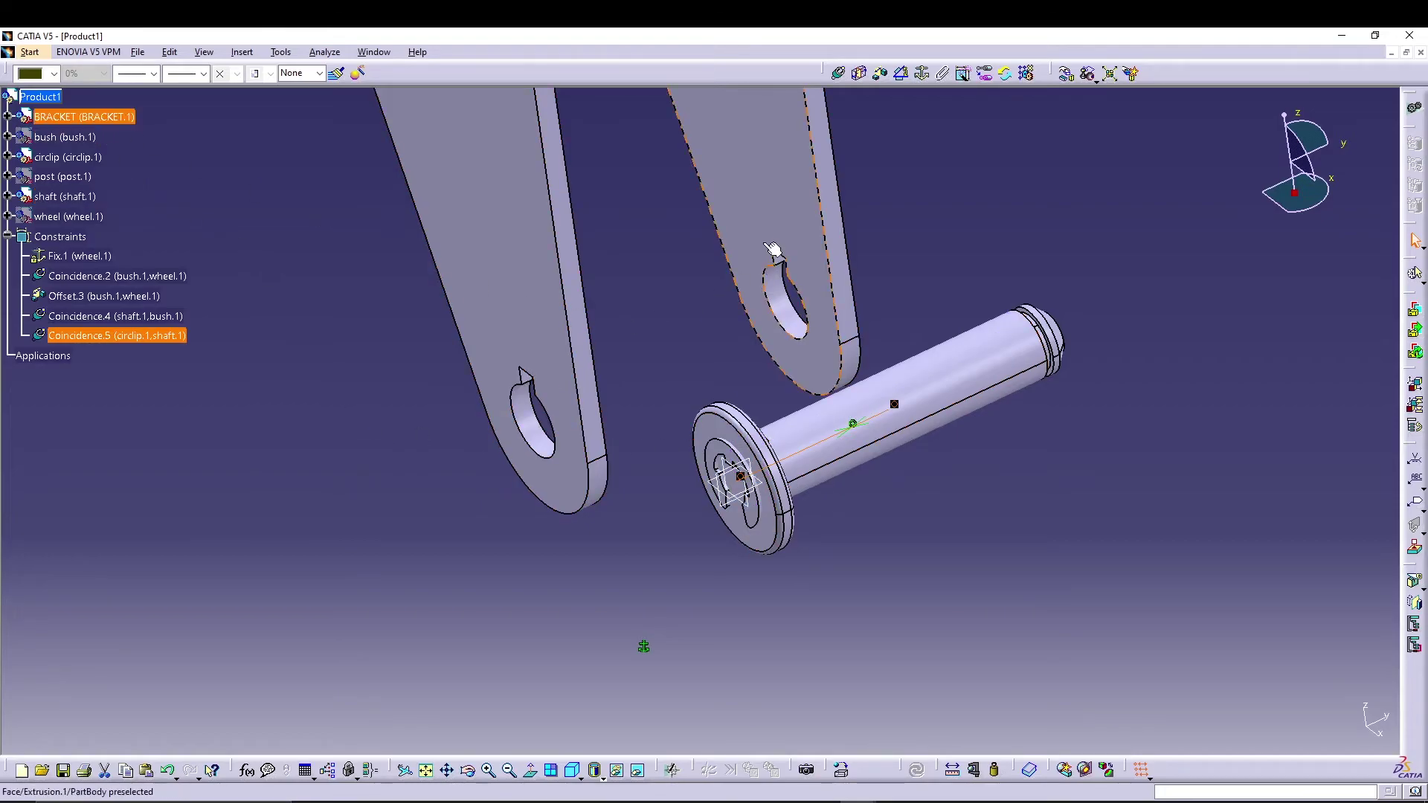
middle_click_drag(1142, 510, 854, 614)
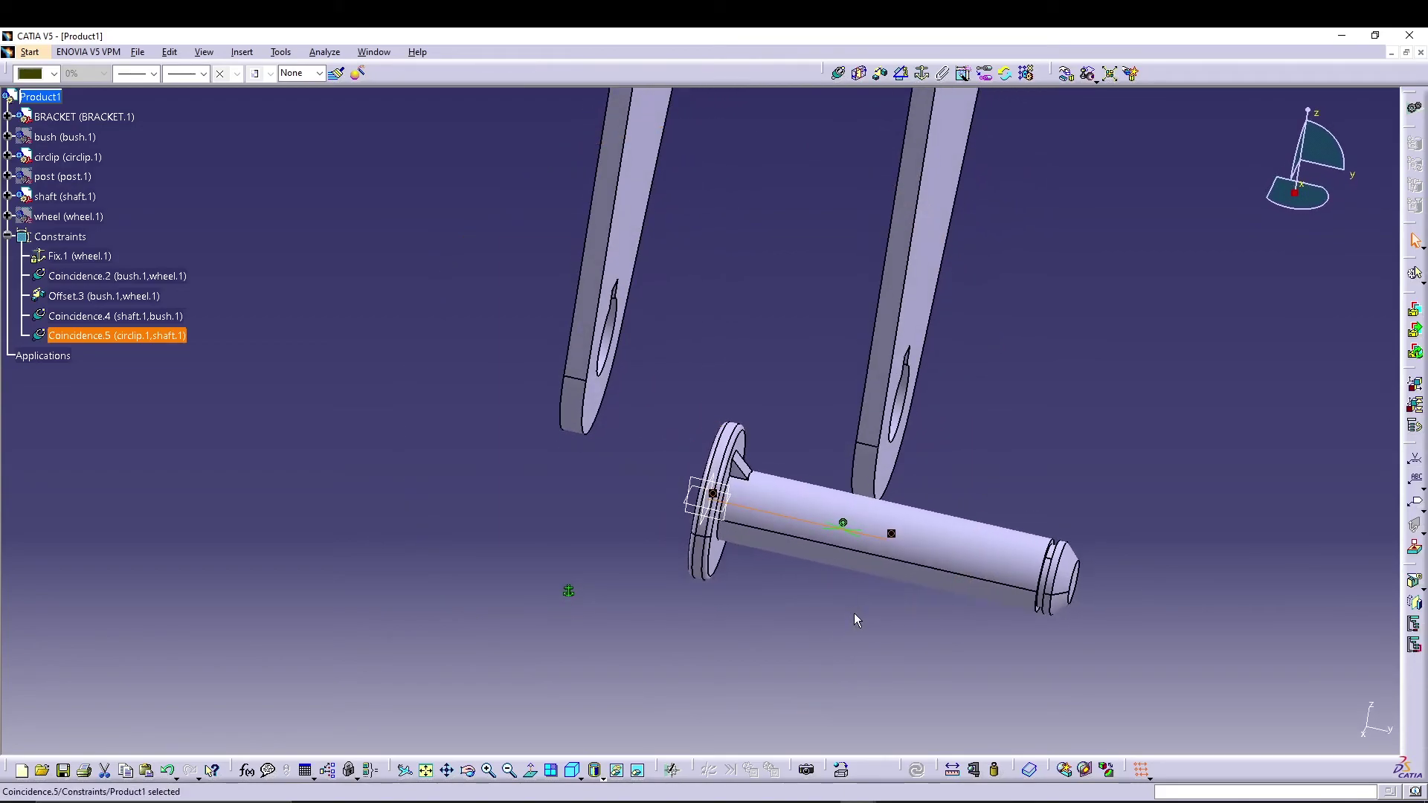
middle_click_drag(1170, 374, 1041, 377)
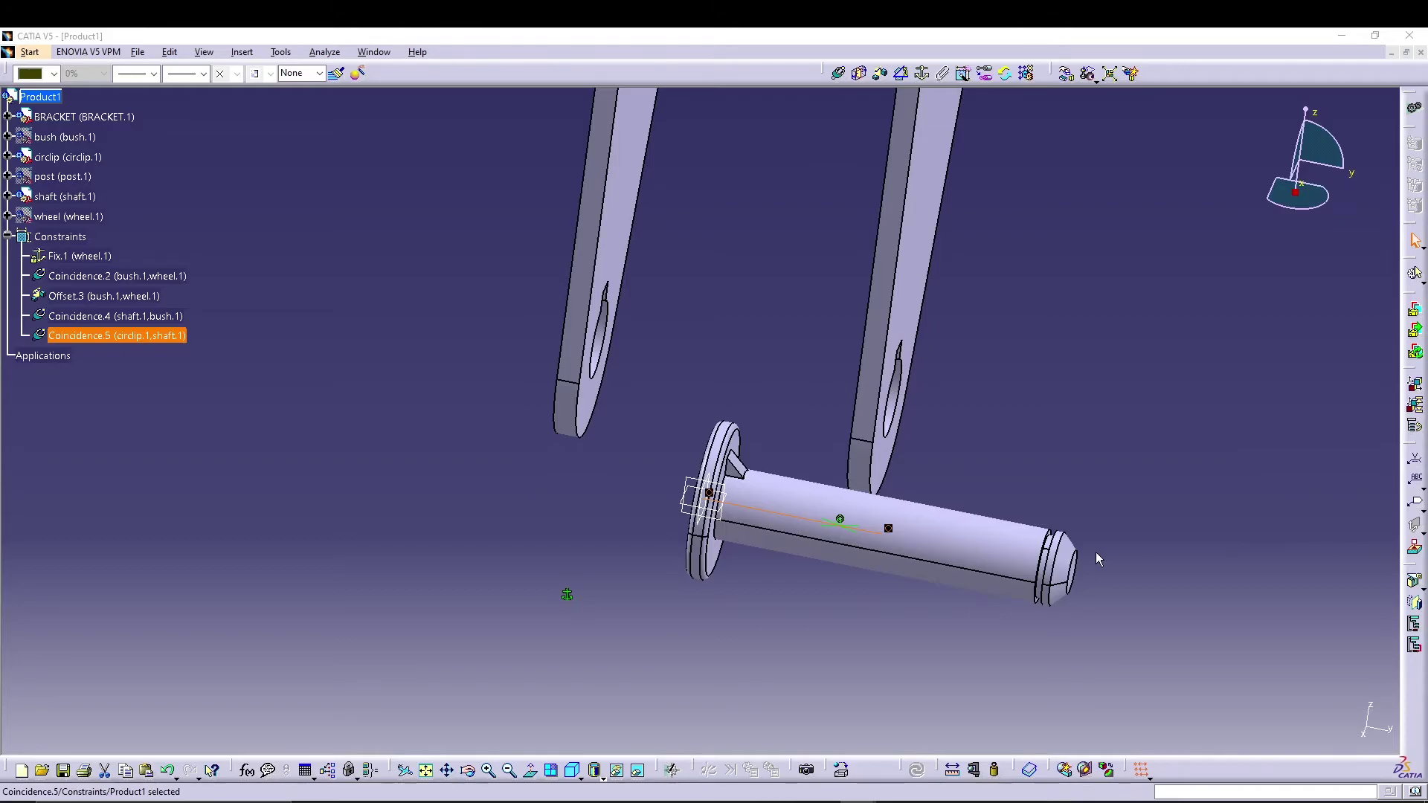
left_click(879, 73)
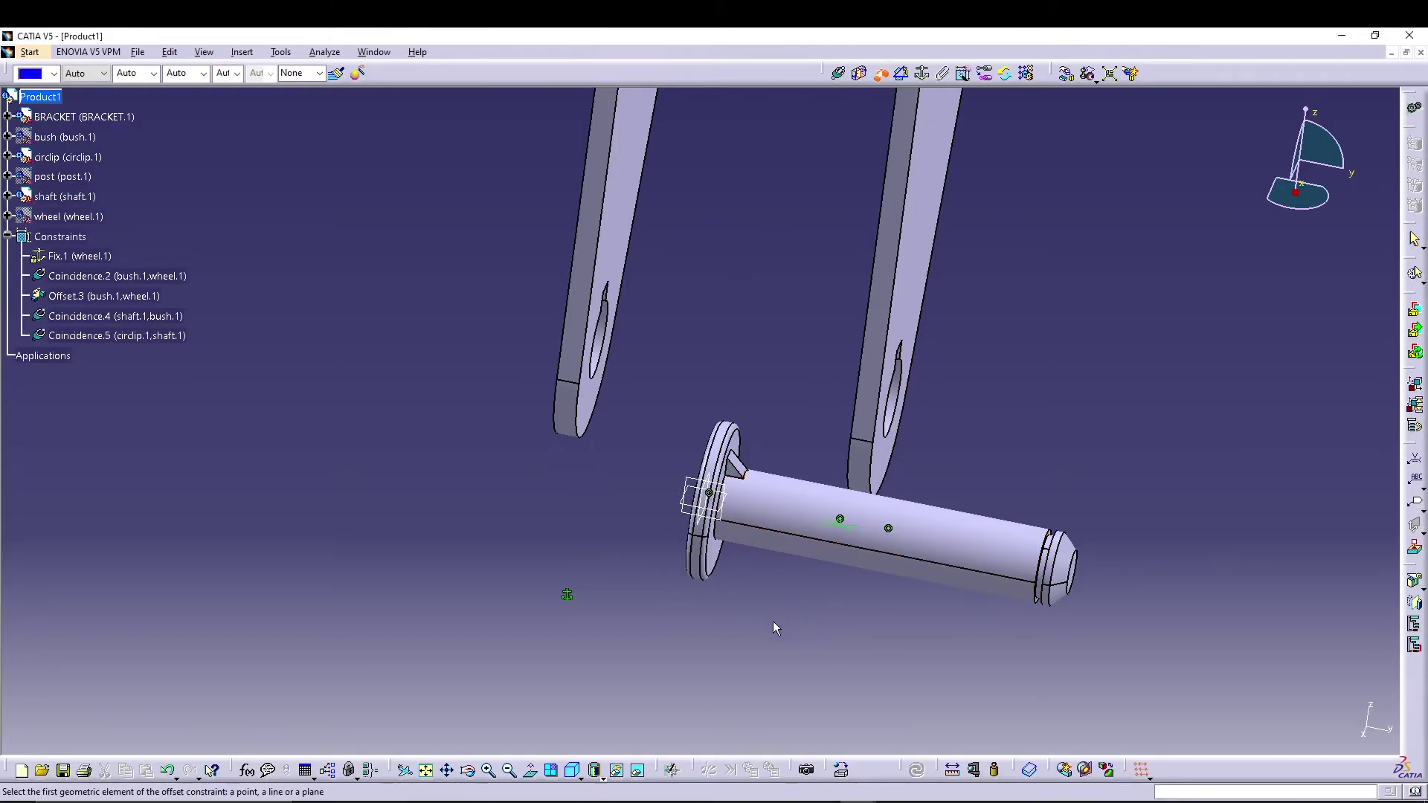
middle_click_drag(478, 421, 673, 454)
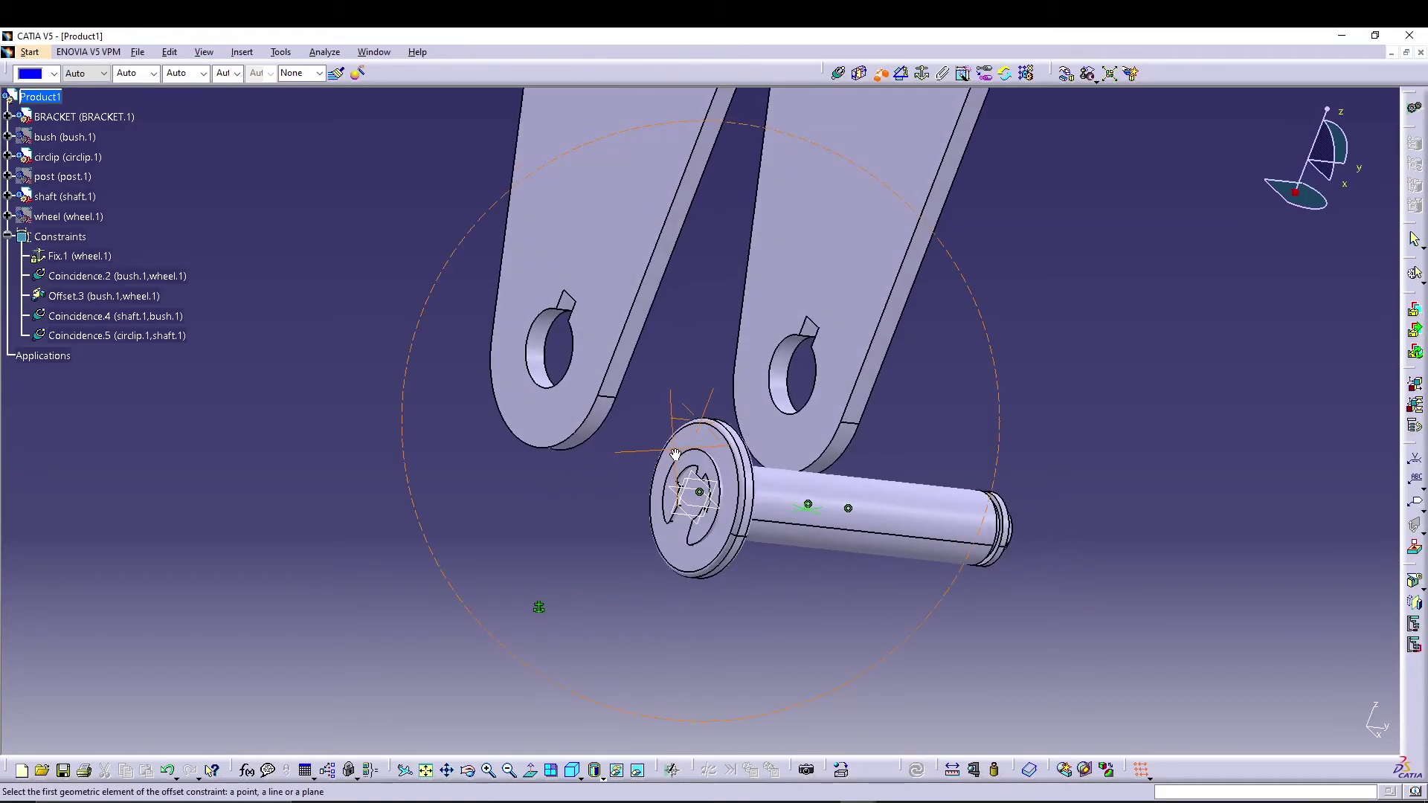
left_click(588, 375)
middle_click_drag(1096, 399, 687, 414)
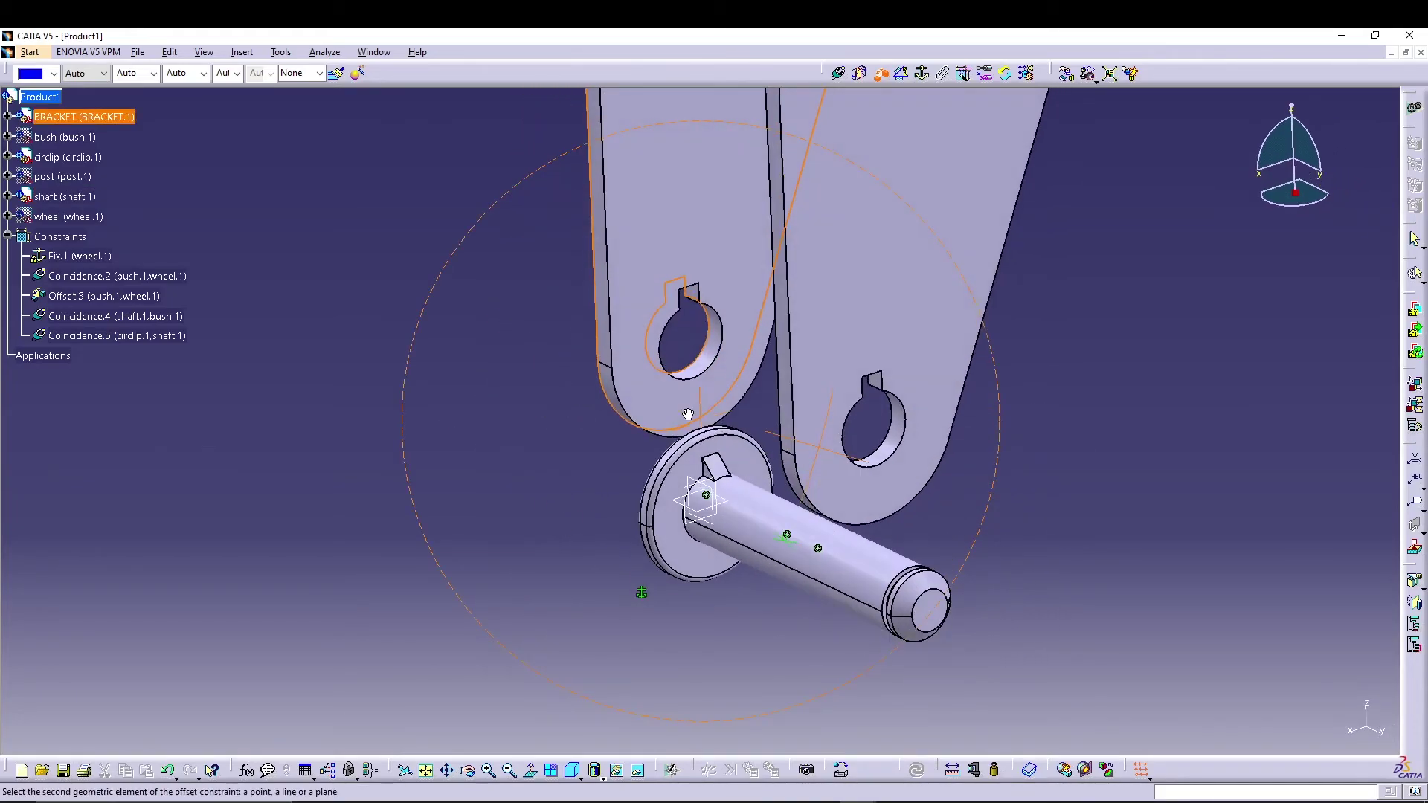
left_click(710, 476)
type("0")
key("Return")
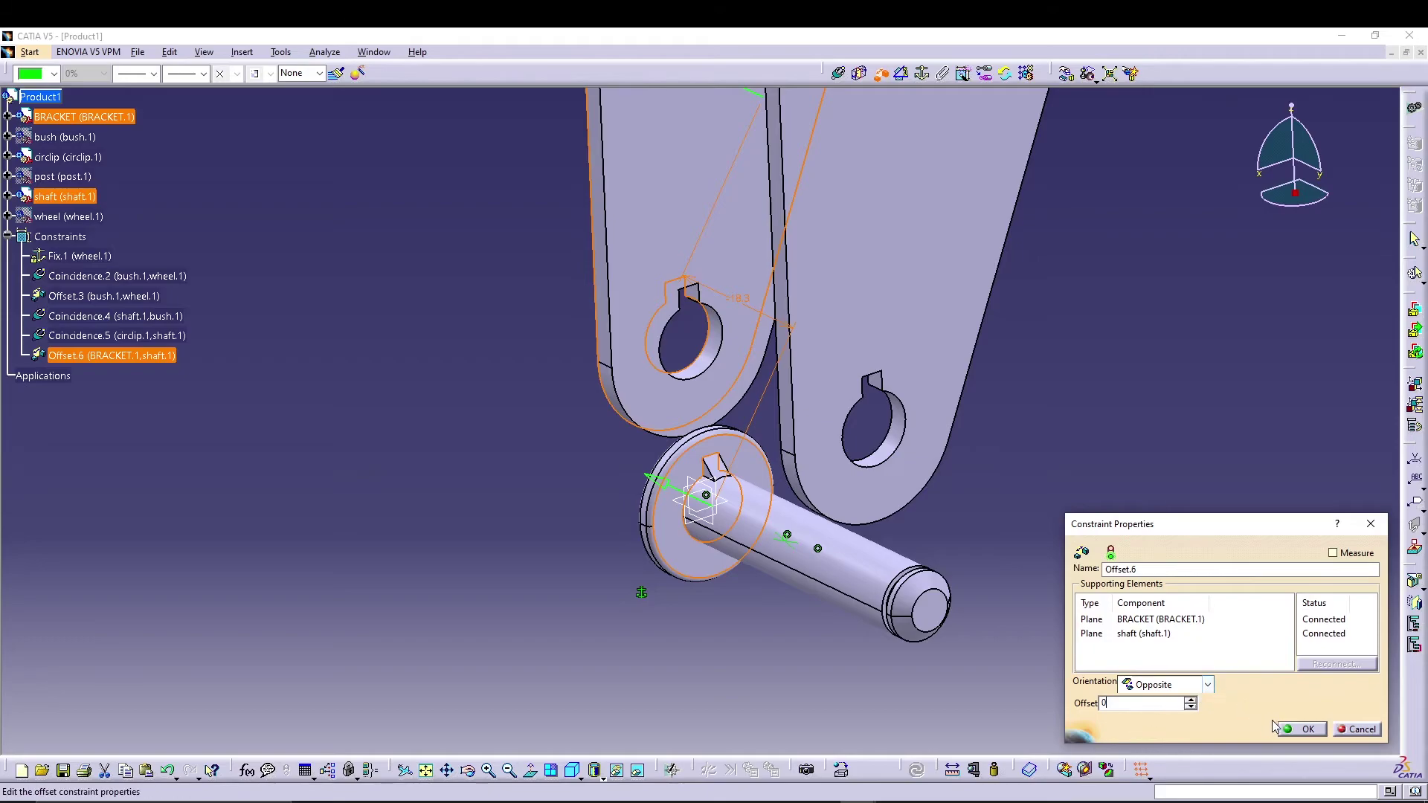
Set the bracket-shaft offset's orientation to Same and update the assembly.
left_click(1208, 684)
left_click(1174, 716)
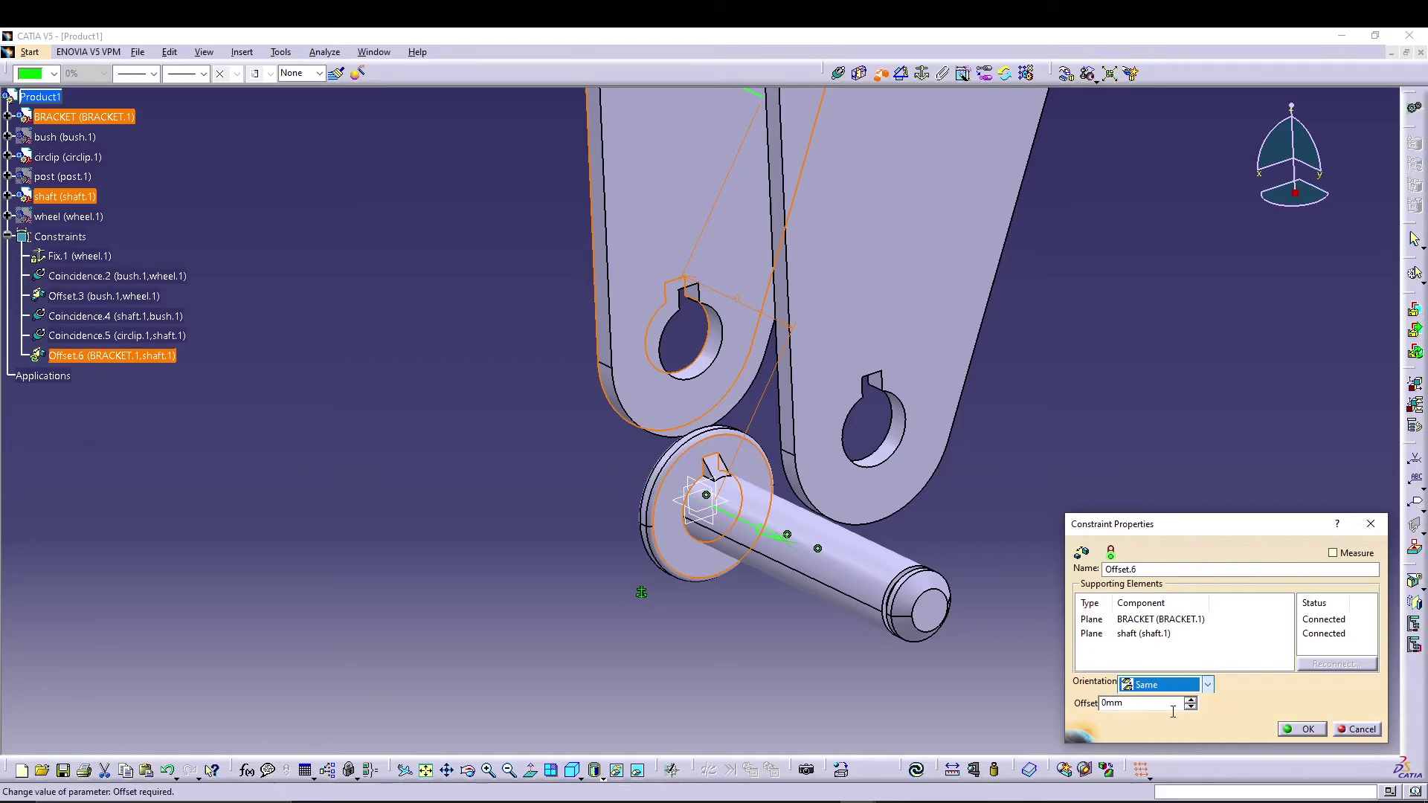
left_click(1300, 730)
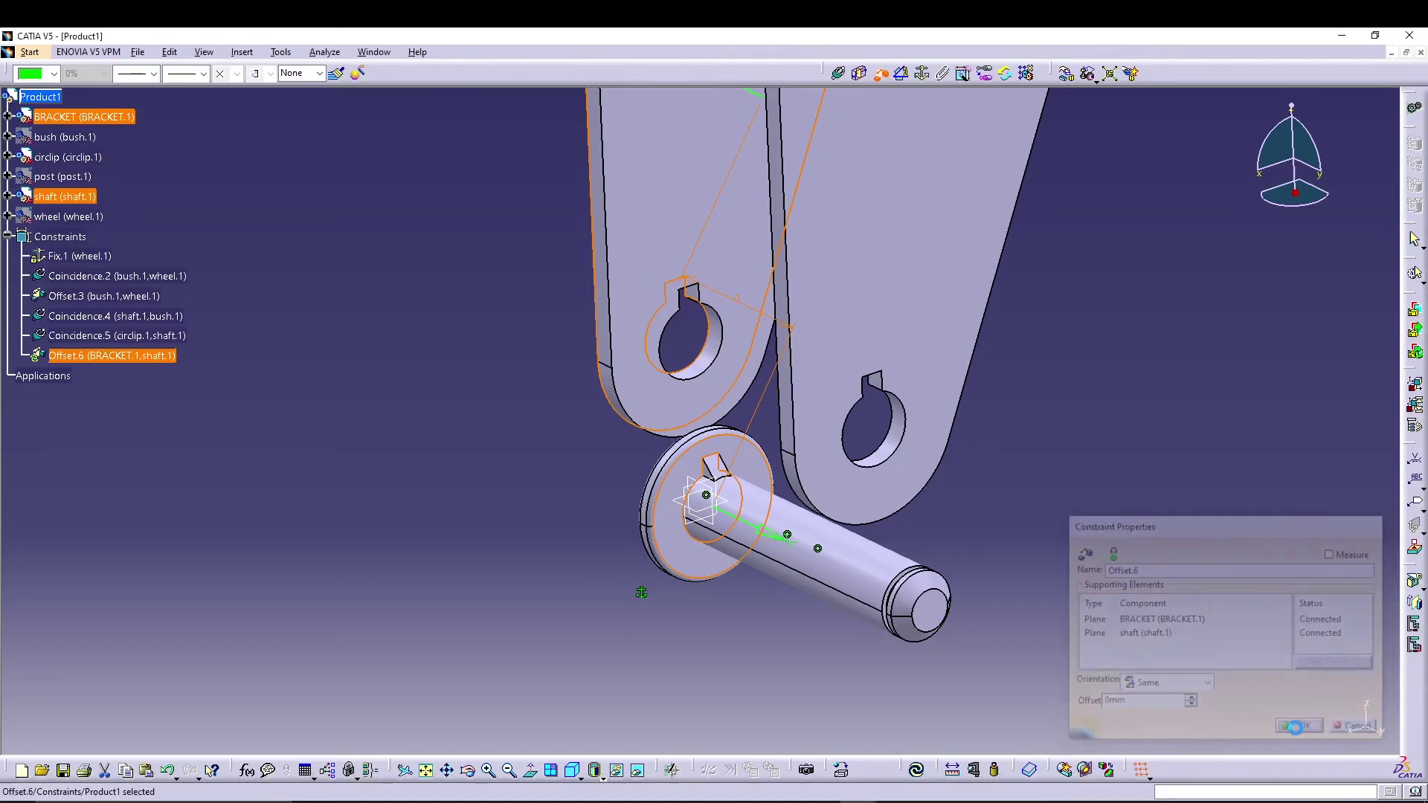
left_click(914, 773)
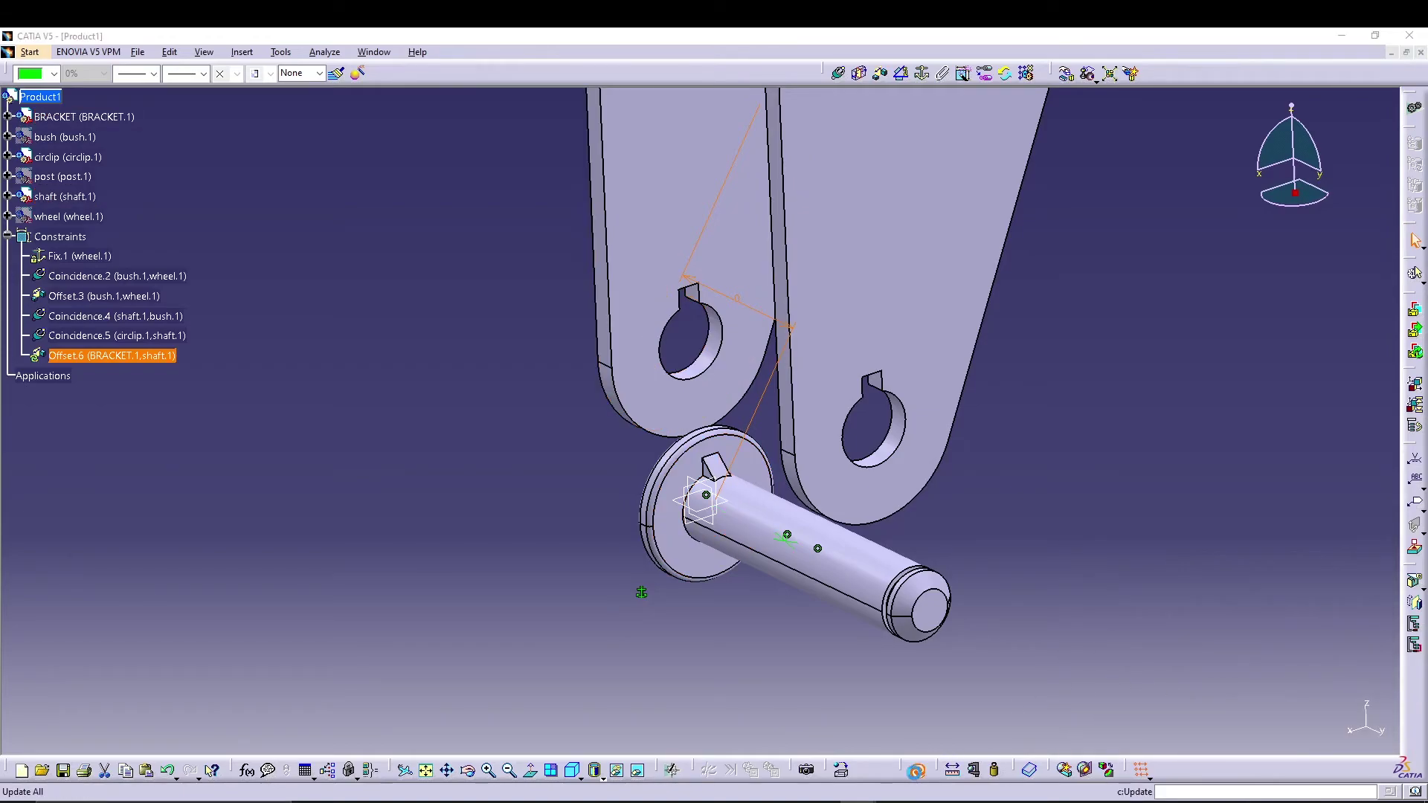
Make the shaft's axis coincident with the axis of the bracket arm's hole and update the assembly.
mouse_move(1015, 471)
middle_mouse_down()
mouse_move(1007, 501)
mouse_move(989, 478)
mouse_move(937, 576)
mouse_move(1067, 494)
mouse_move(949, 494)
mouse_move(1011, 487)
middle_mouse_up()
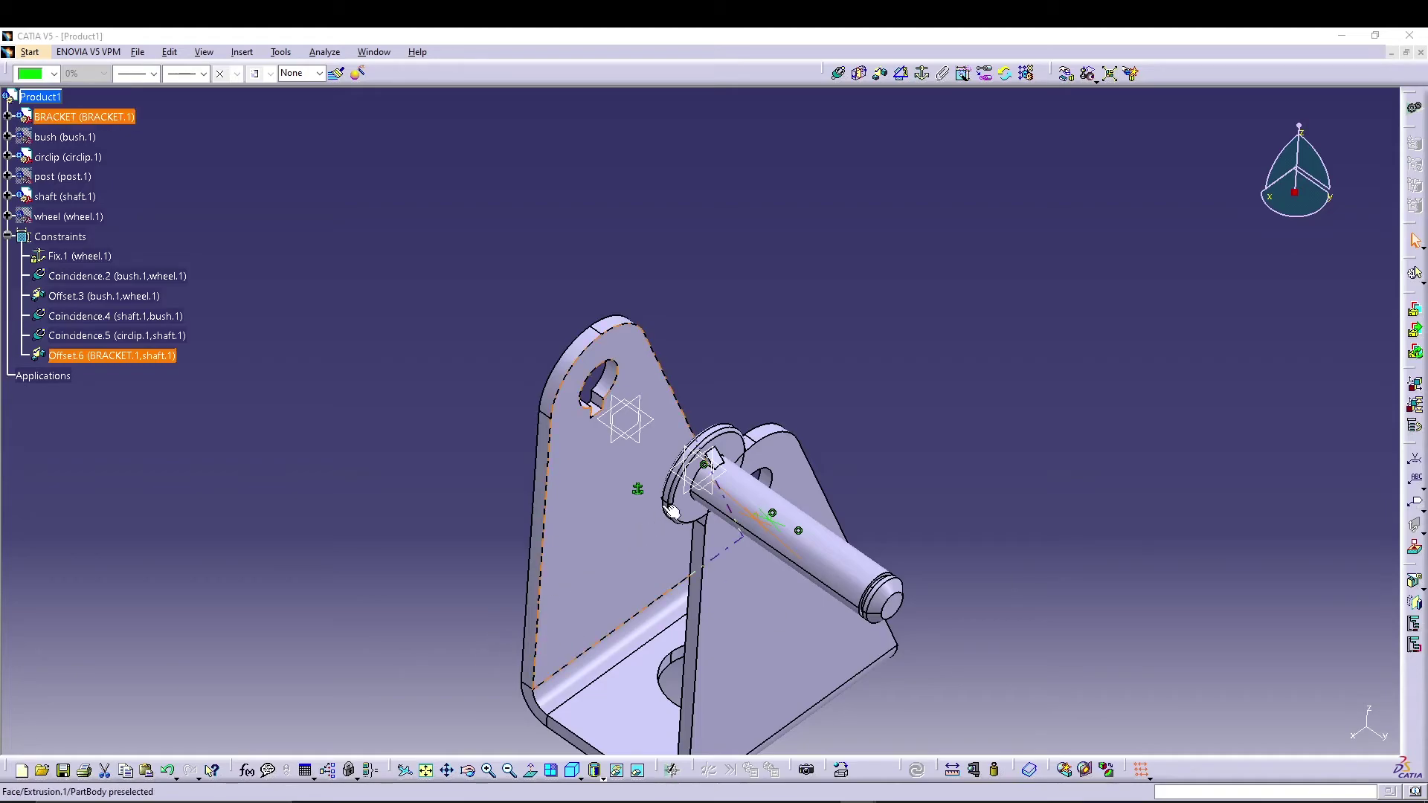
middle_click_drag(649, 546, 473, 593)
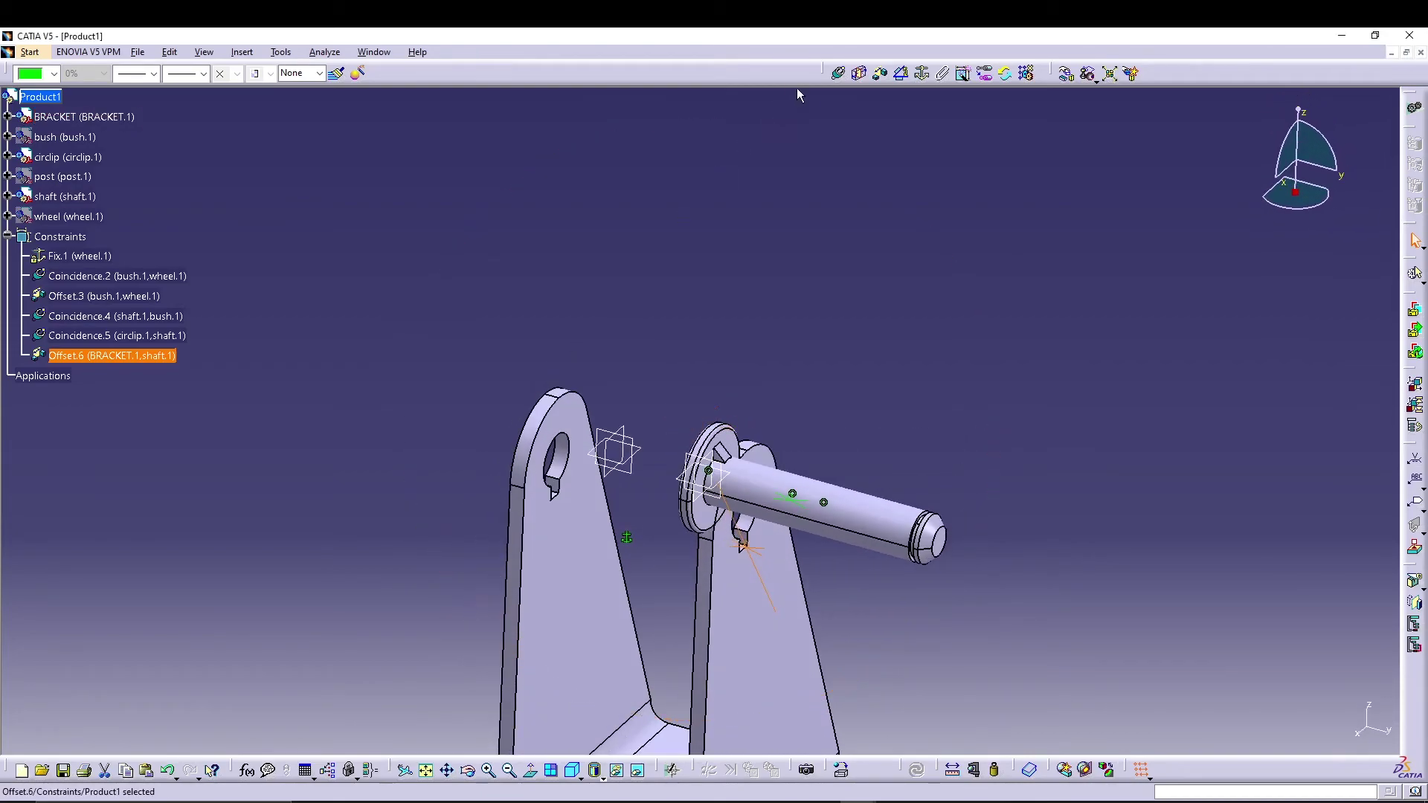
left_click(836, 74)
left_click(776, 503)
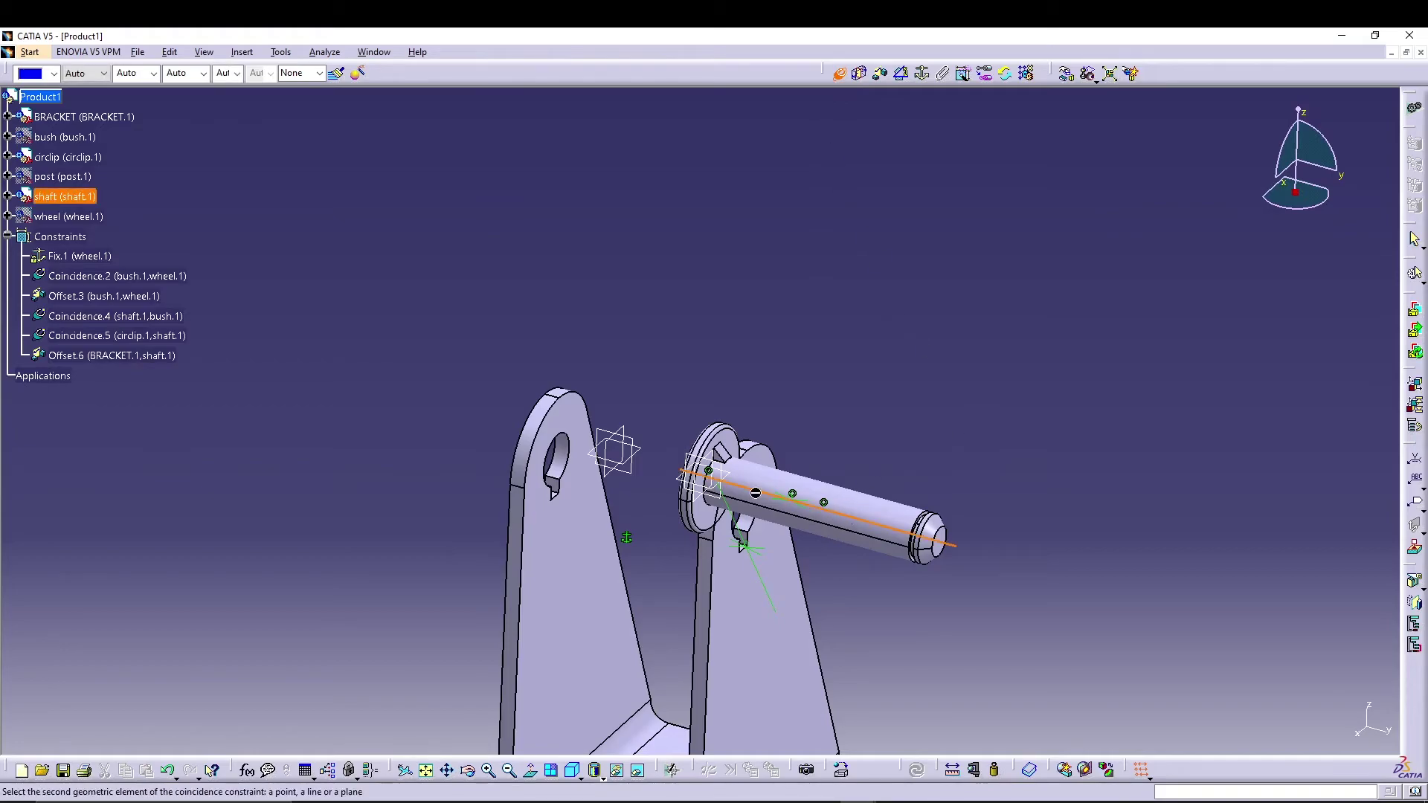
left_click(557, 455)
left_click(917, 770)
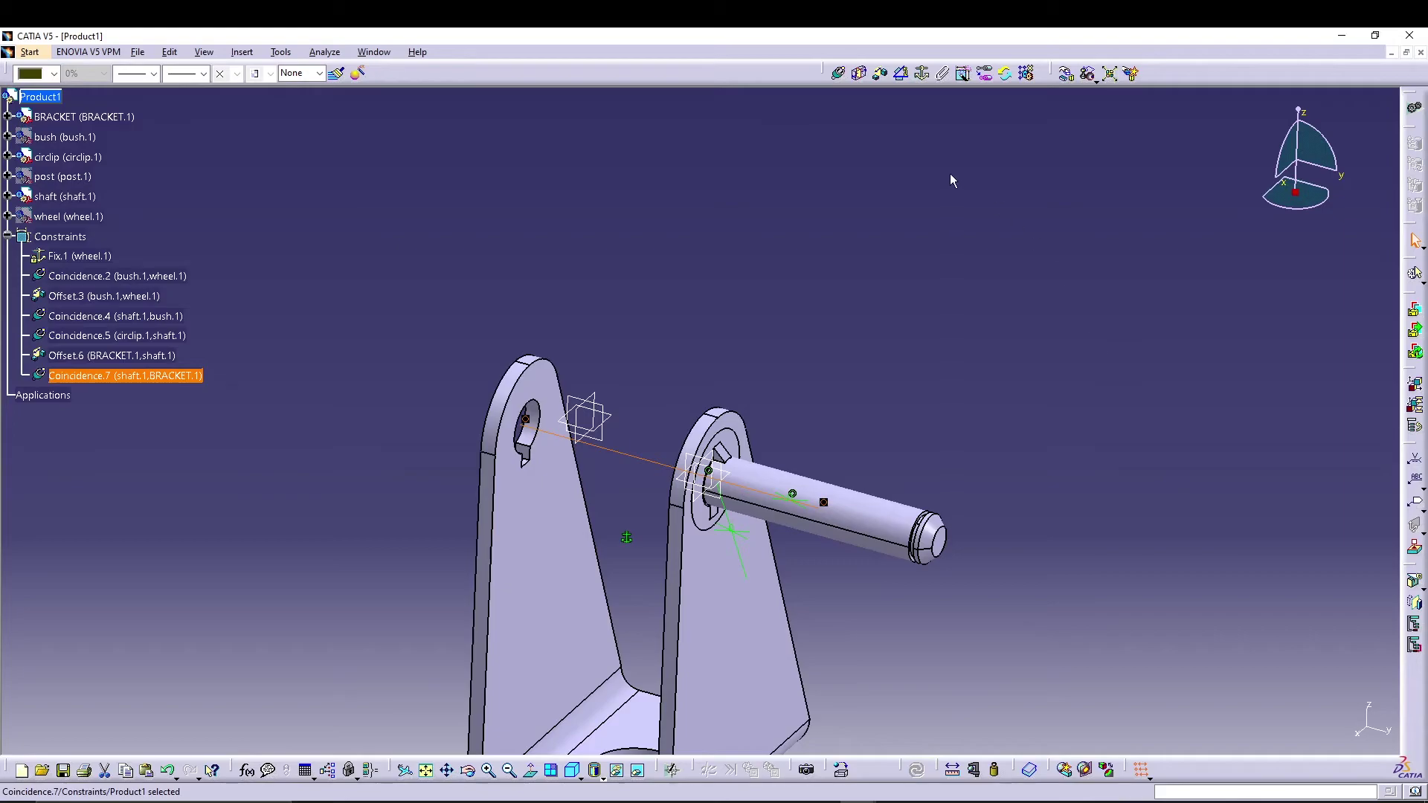
Examine how the bracket sits on the shaft and check the full definition of the offset constraint between them.
middle_click_drag(934, 398, 884, 501)
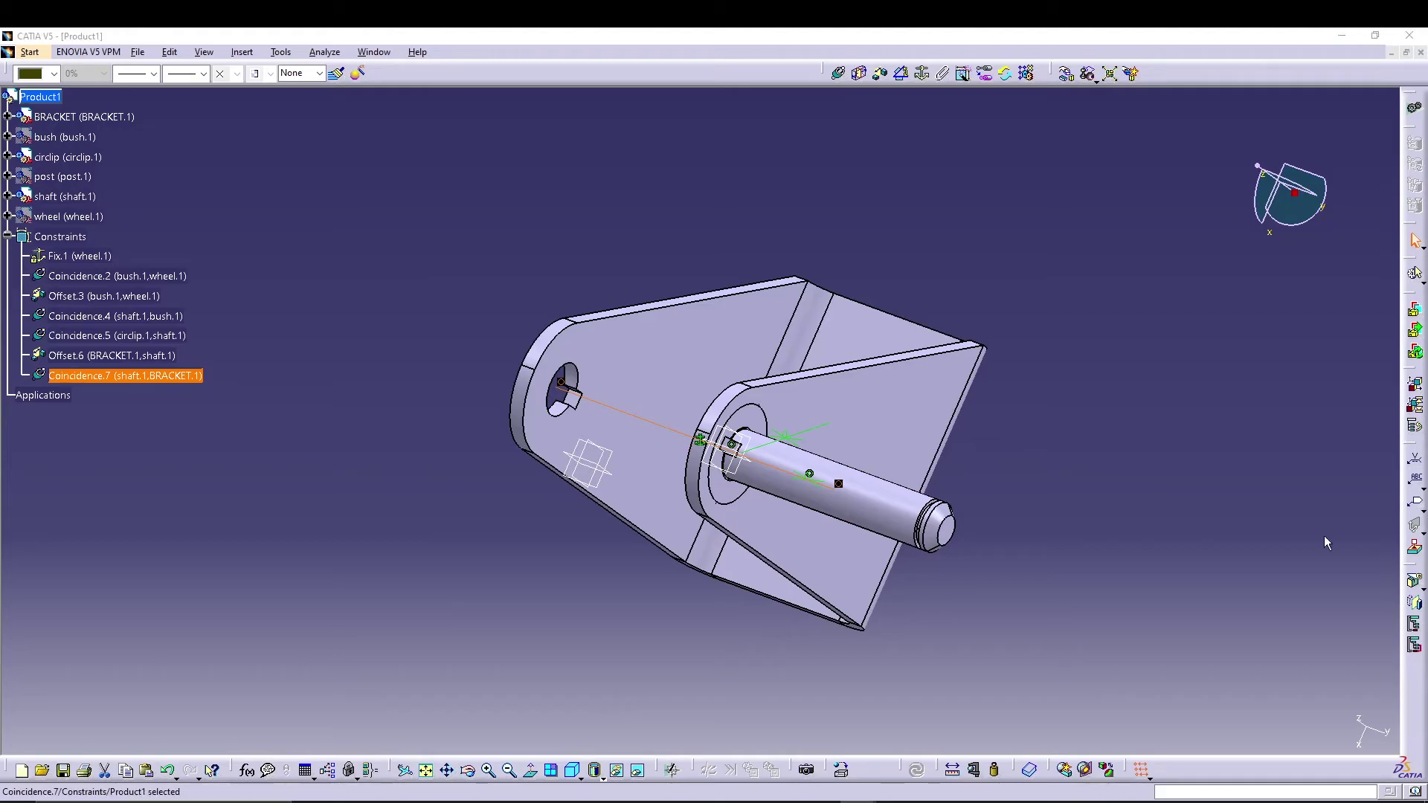
middle_click_drag(684, 596, 825, 574)
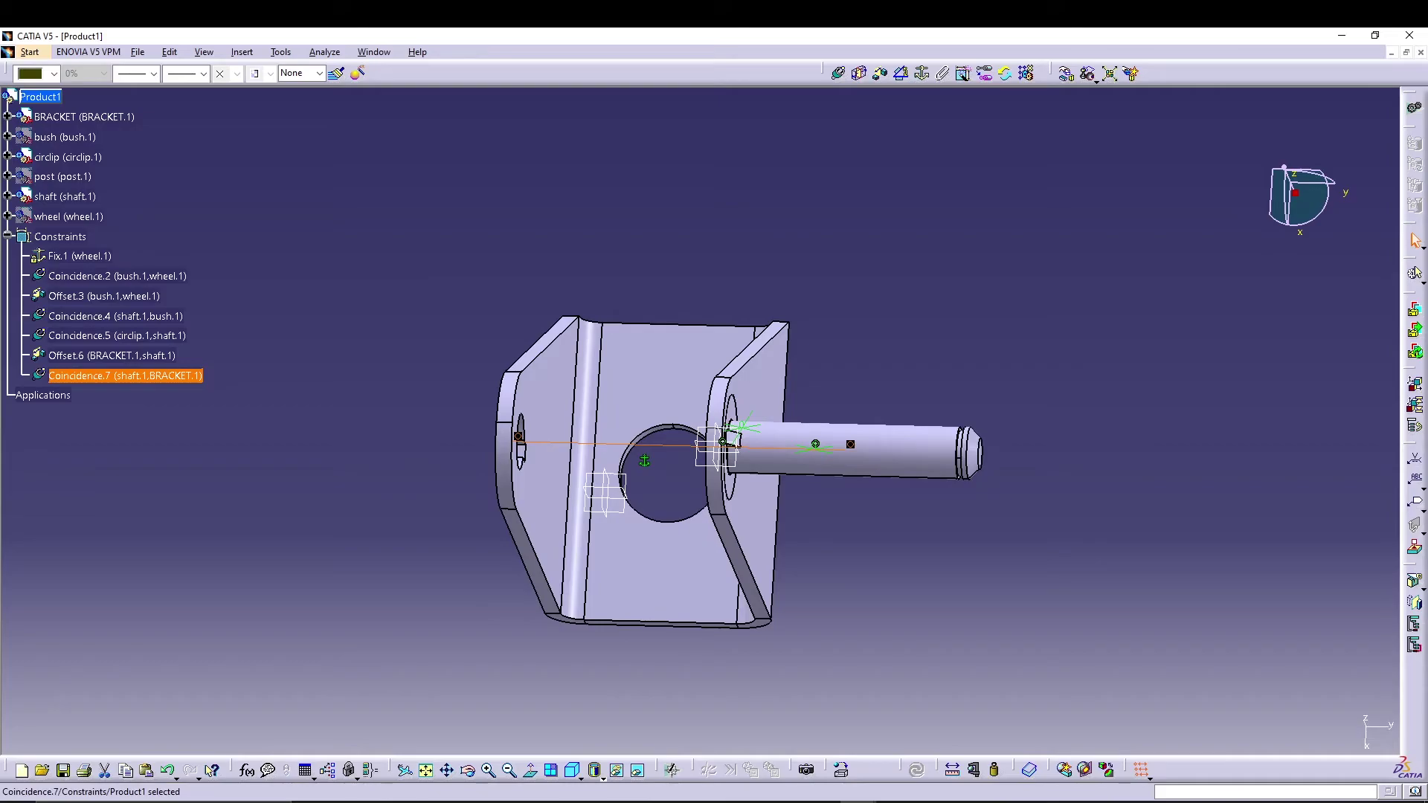
middle_click_drag(658, 255, 515, 526)
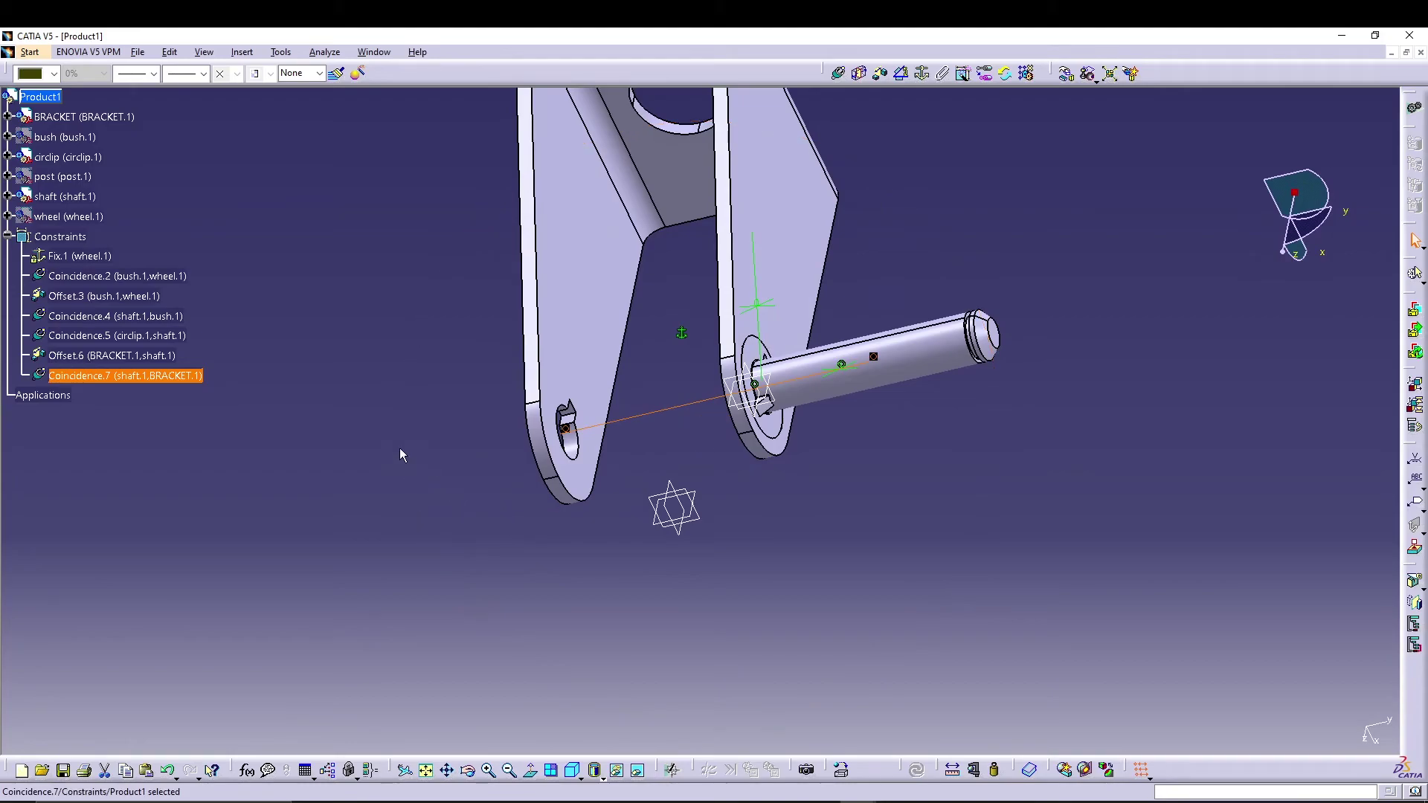
double_click(111, 355)
middle_click_drag(604, 565, 951, 520)
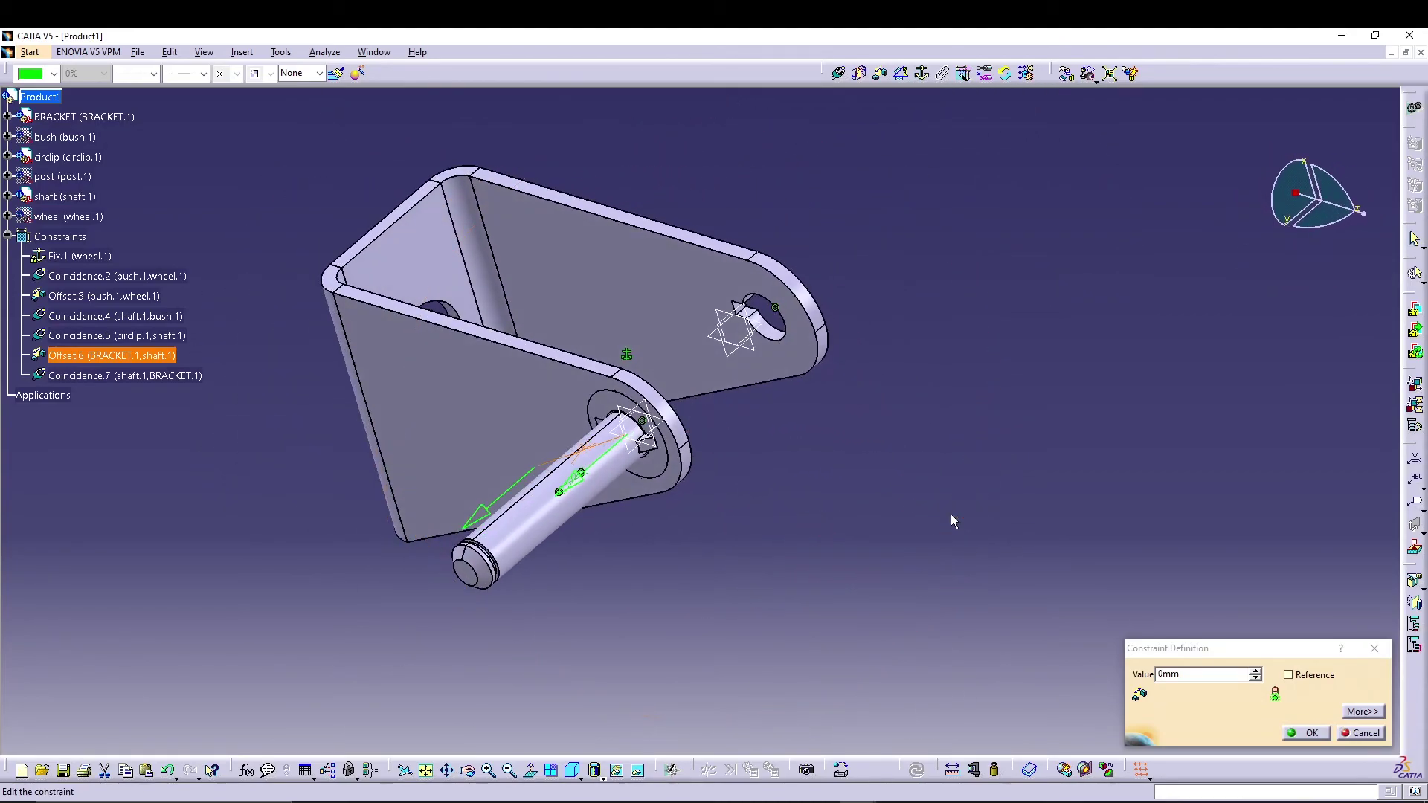
left_click(1354, 713)
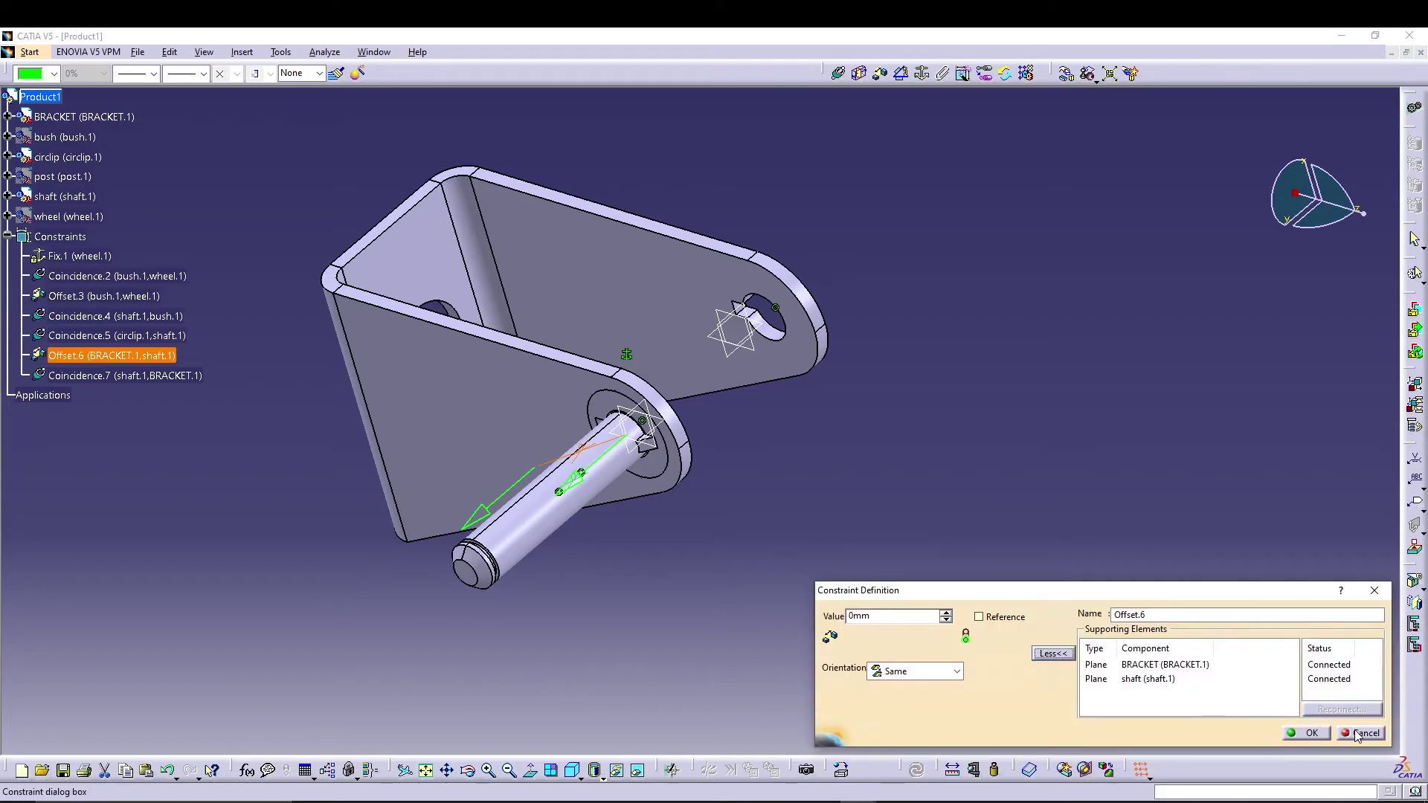
left_click(1361, 733)
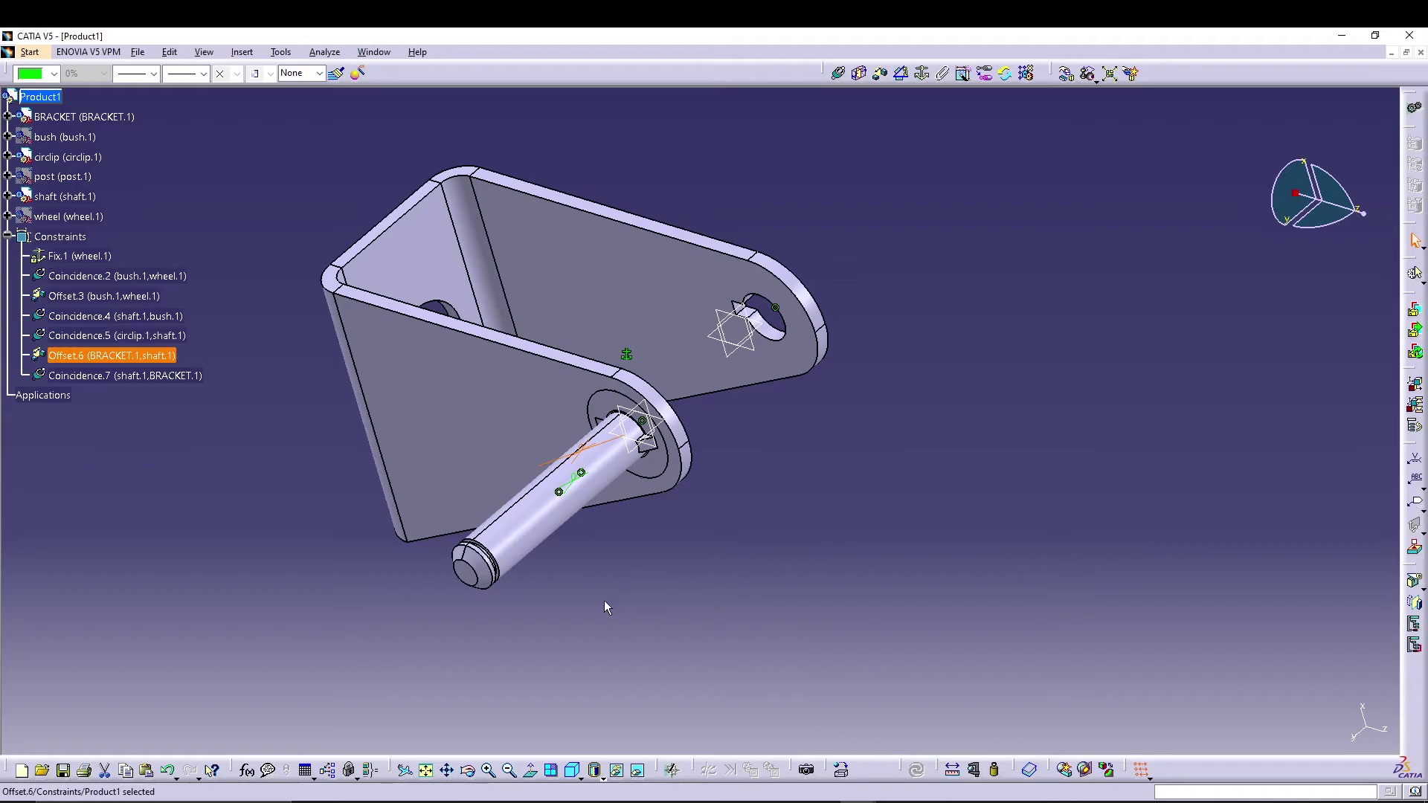
Undo the shaft-bracket coincidence and delete the bracket-shaft offset constraint.
key("ctrl+z")
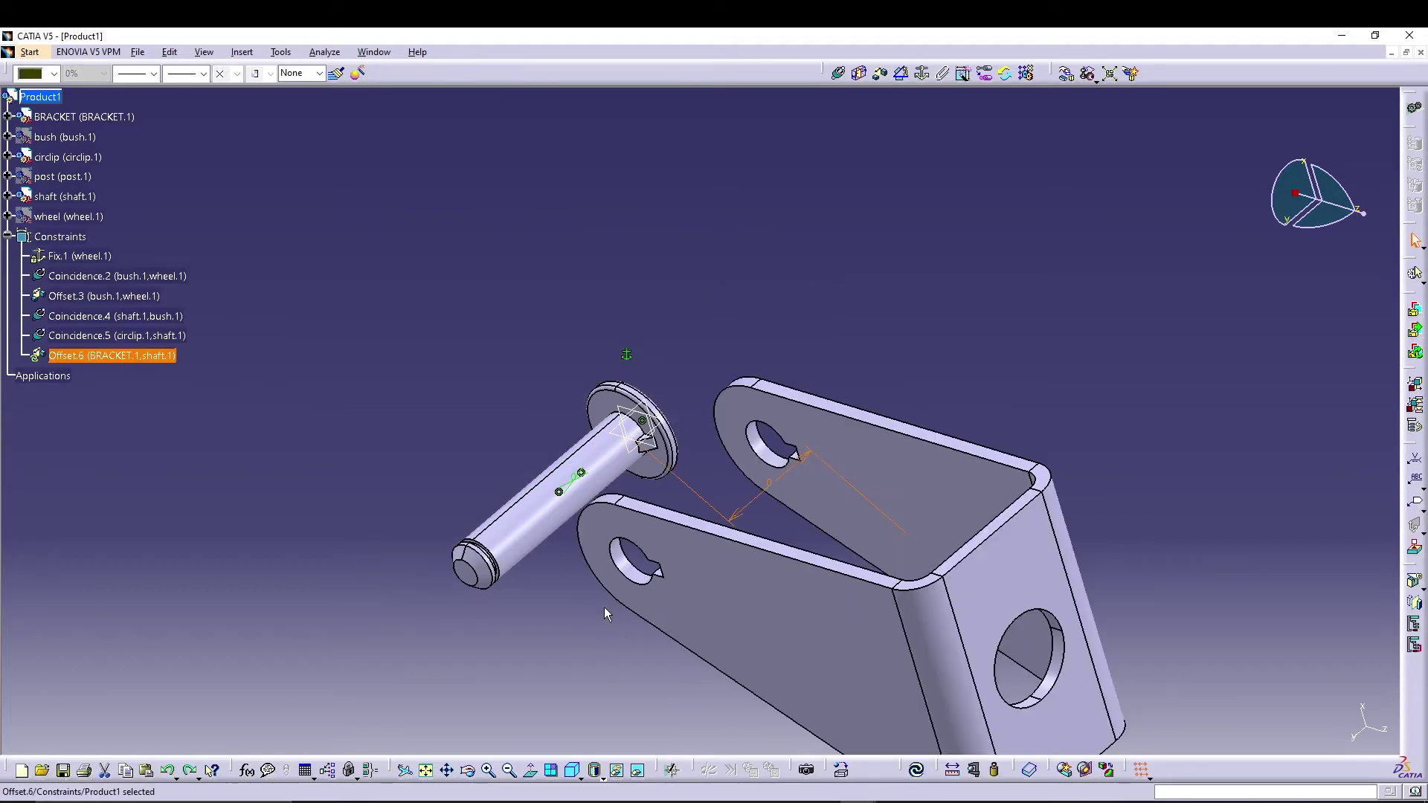
key("Delete")
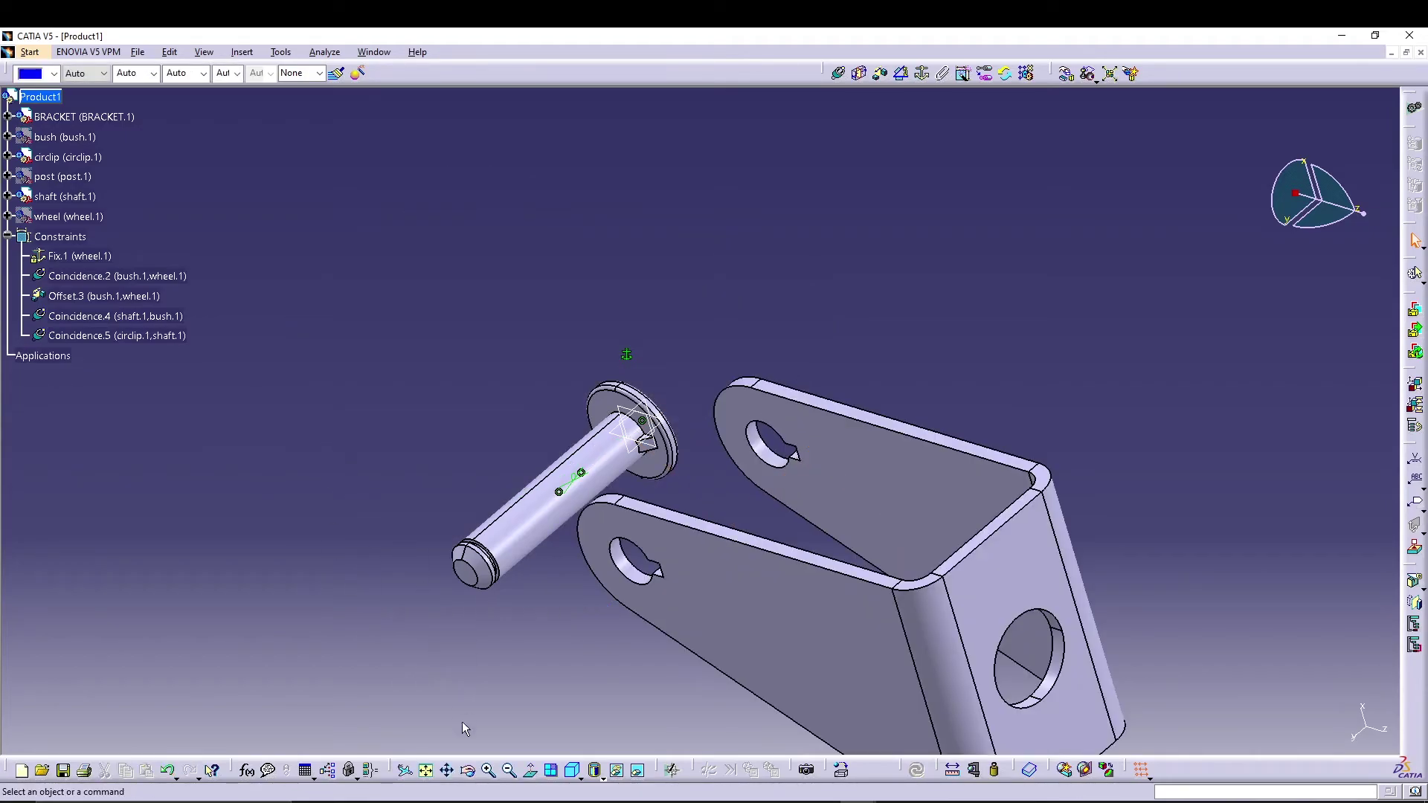
Constrain the inner face of the shaft's head to the bracket arm's outer face with a 0 mm offset, orientation Opposite, and update.
middle_click_drag(488, 268, 705, 628)
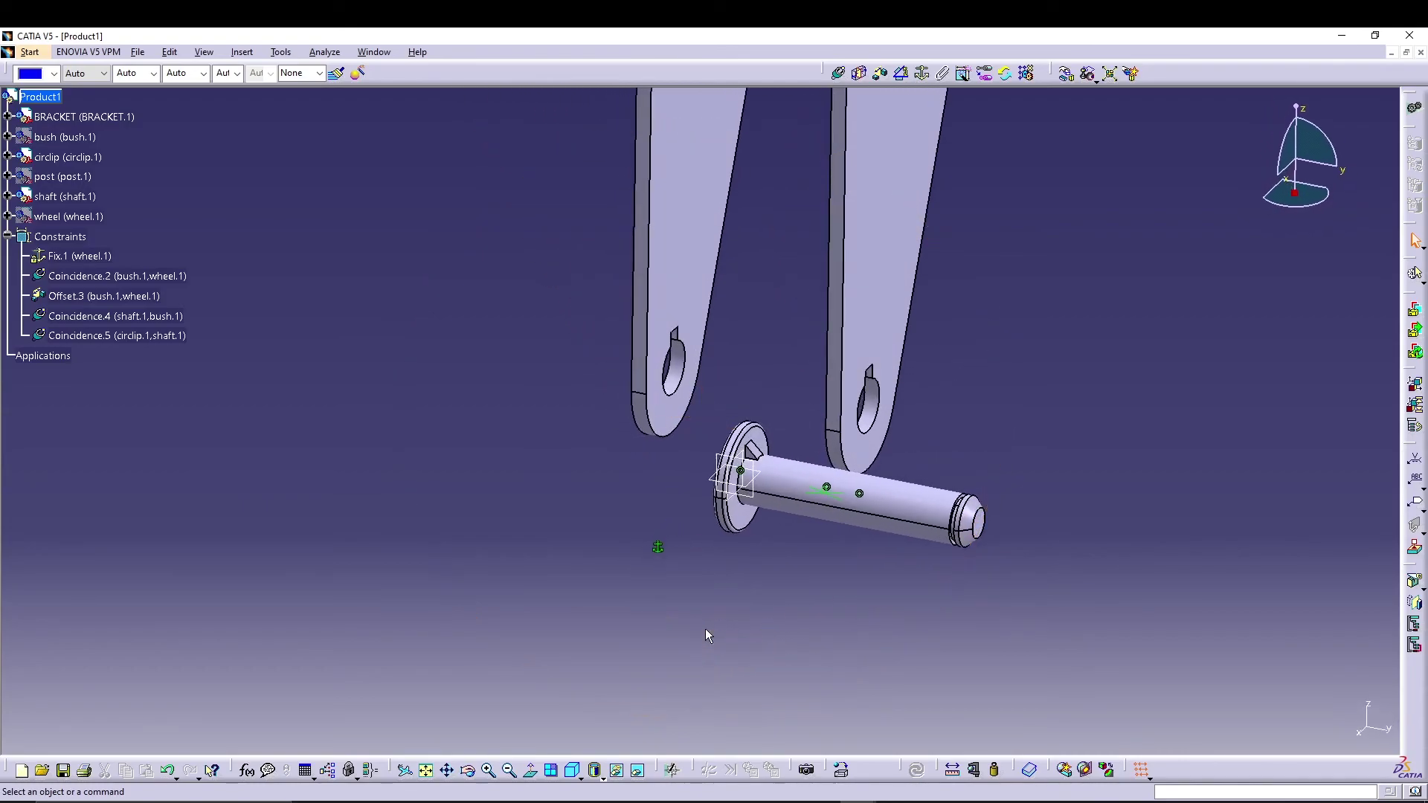
left_click(879, 73)
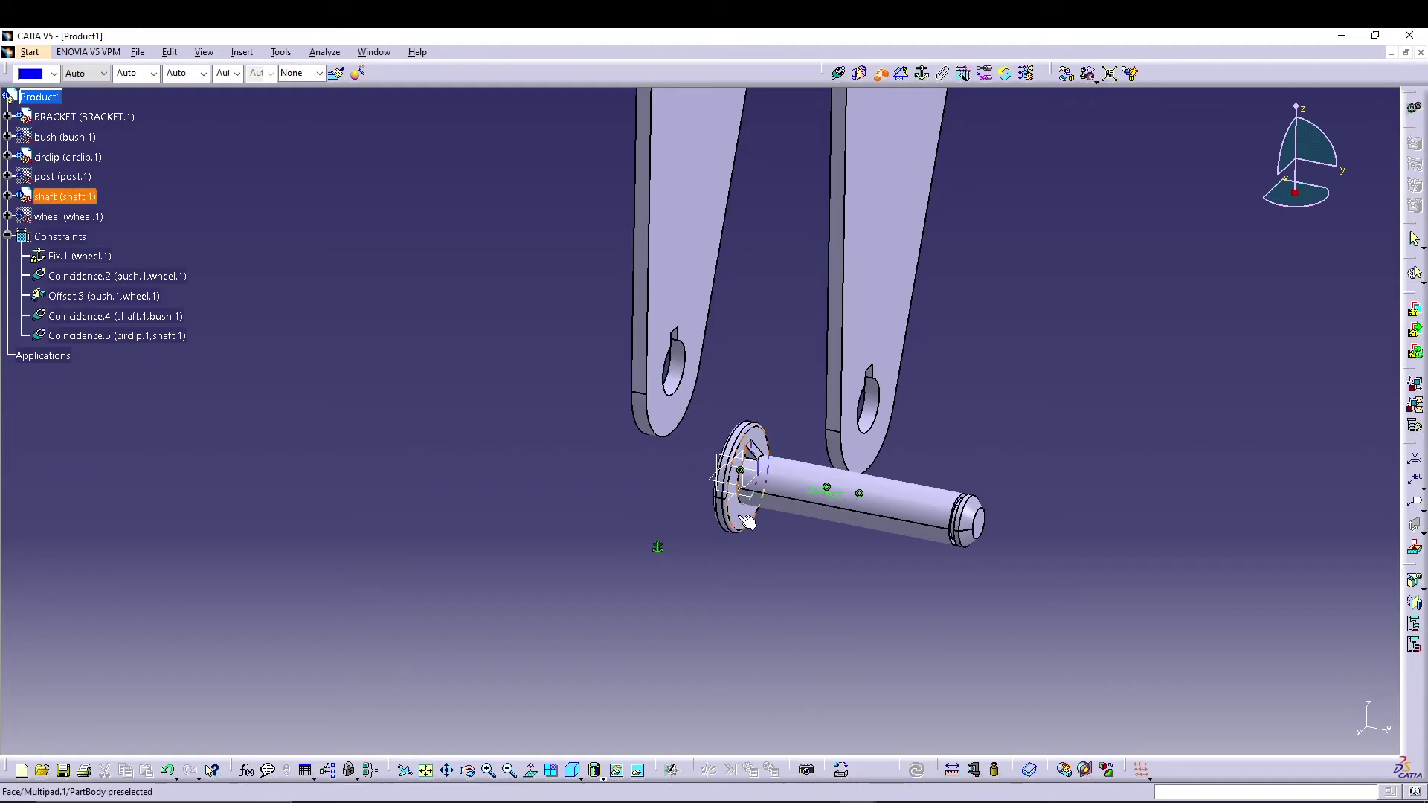
middle_click_drag(532, 484, 633, 409)
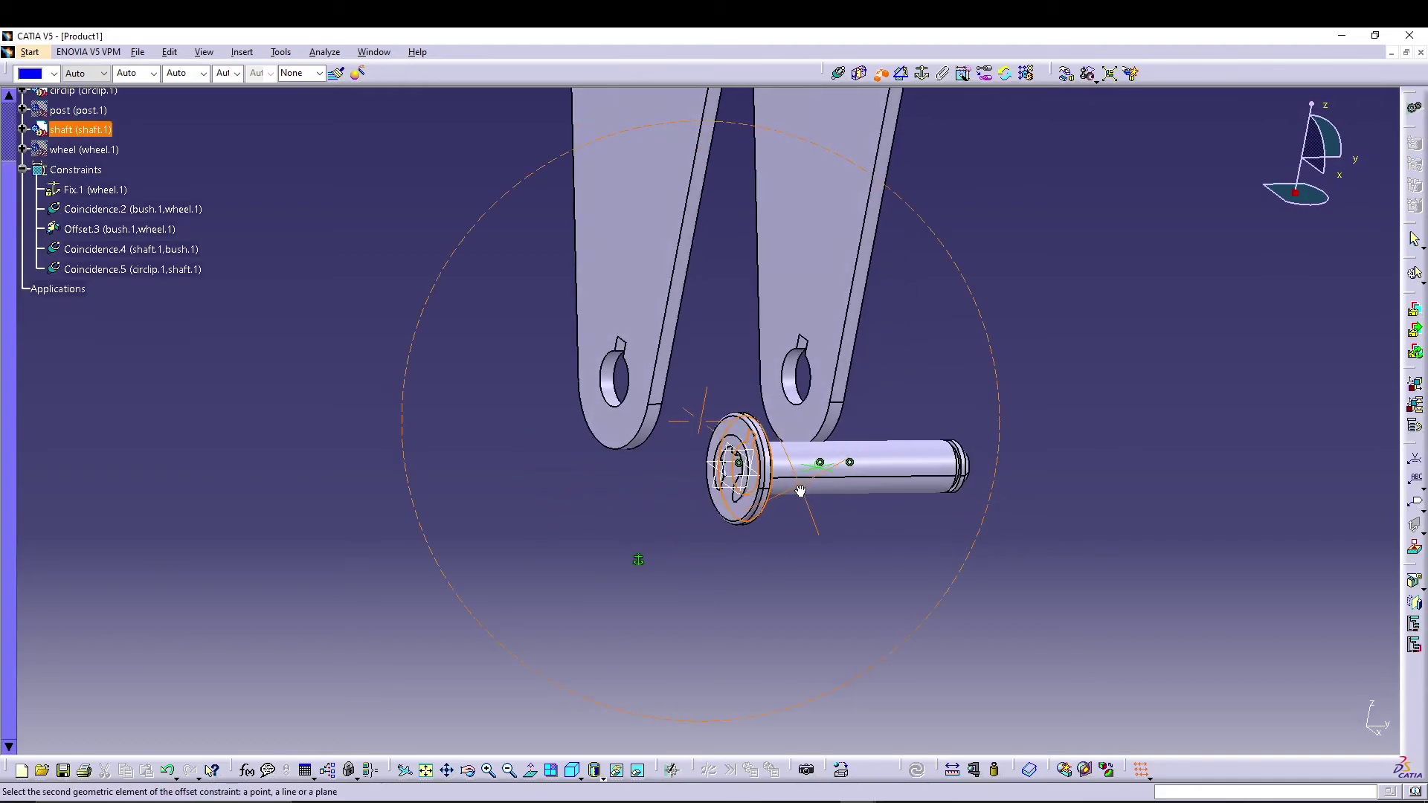
left_click(657, 355)
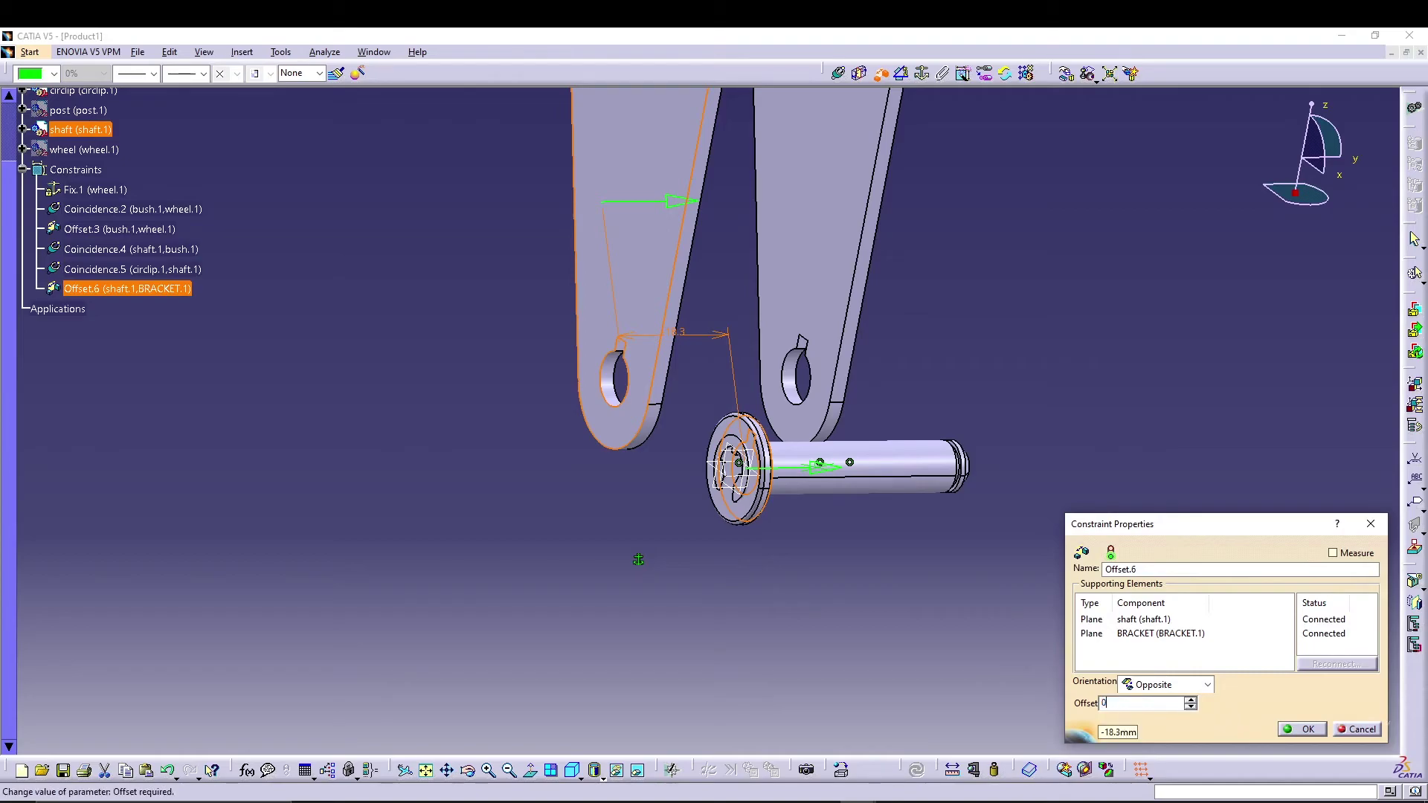
left_click(1304, 731)
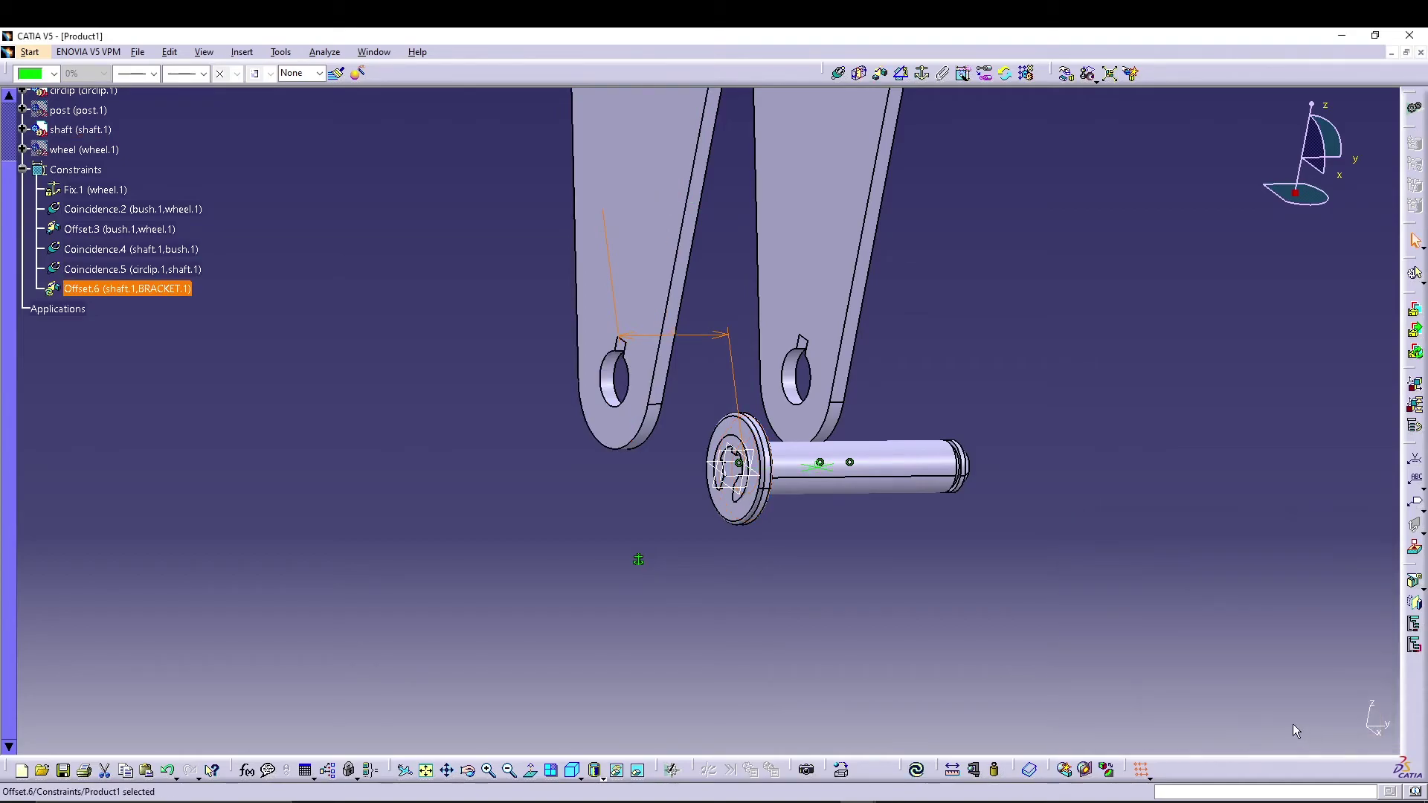
left_click(918, 769)
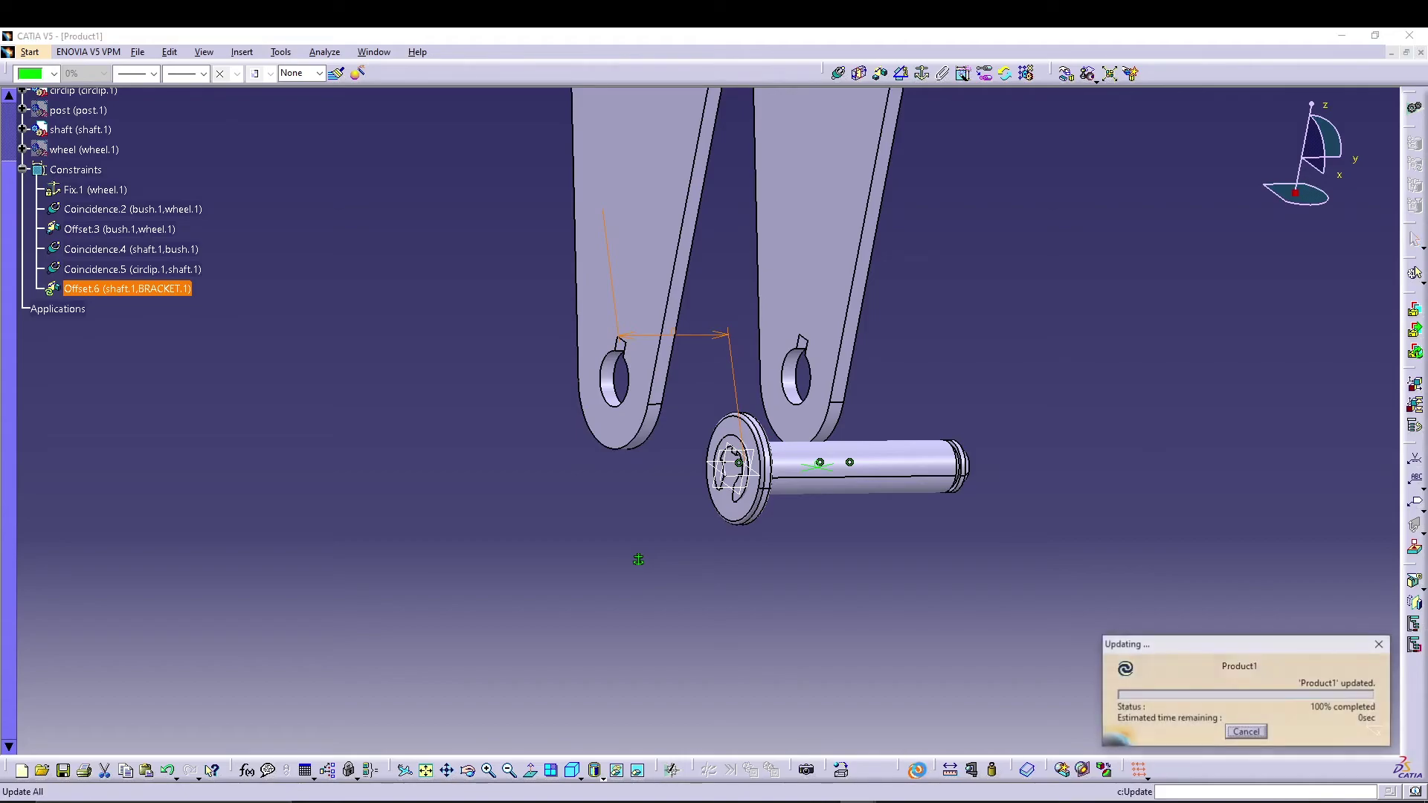
Make the shaft's axis coincident with the bracket hole's axis and update the assembly.
middle_click_drag(1066, 549, 760, 599)
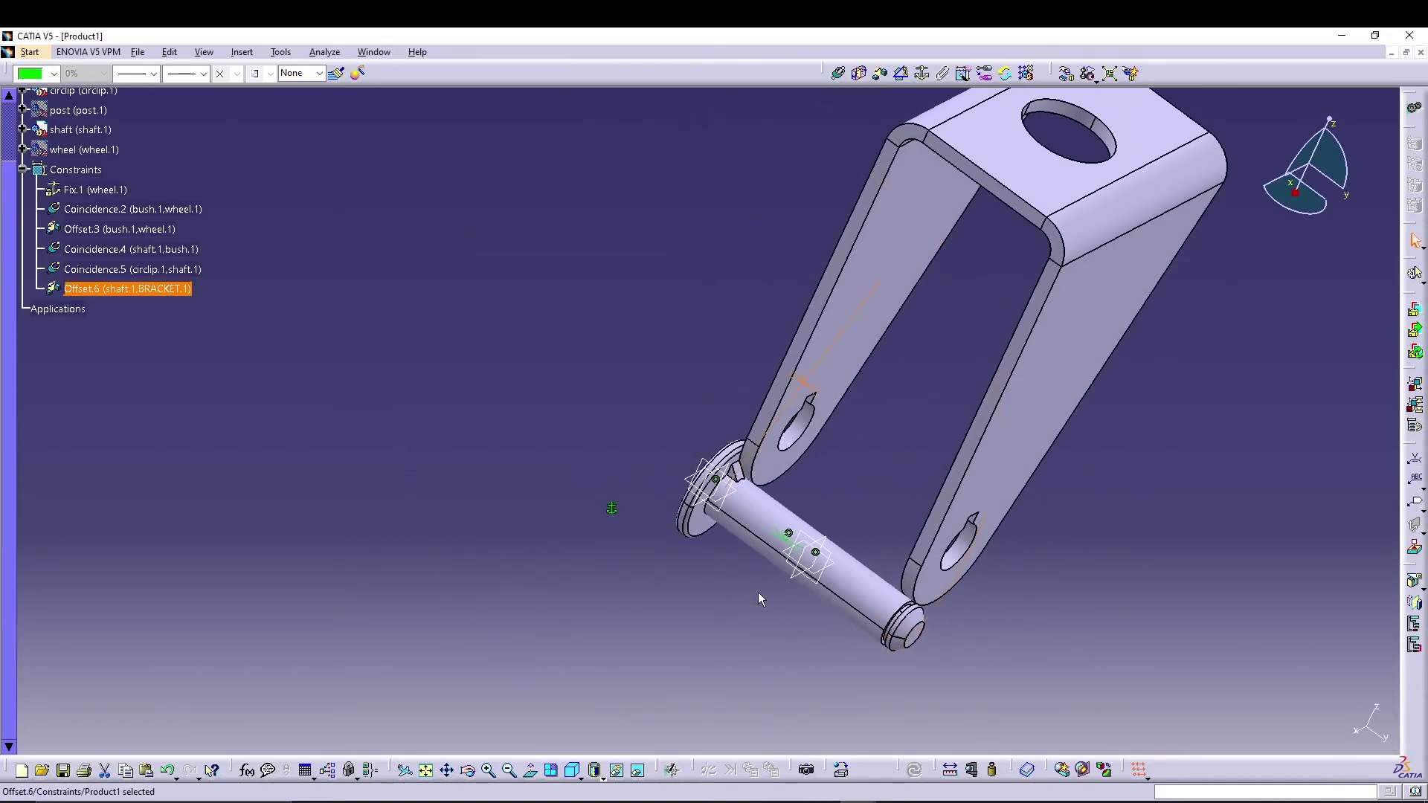
left_click(838, 73)
left_click(840, 574)
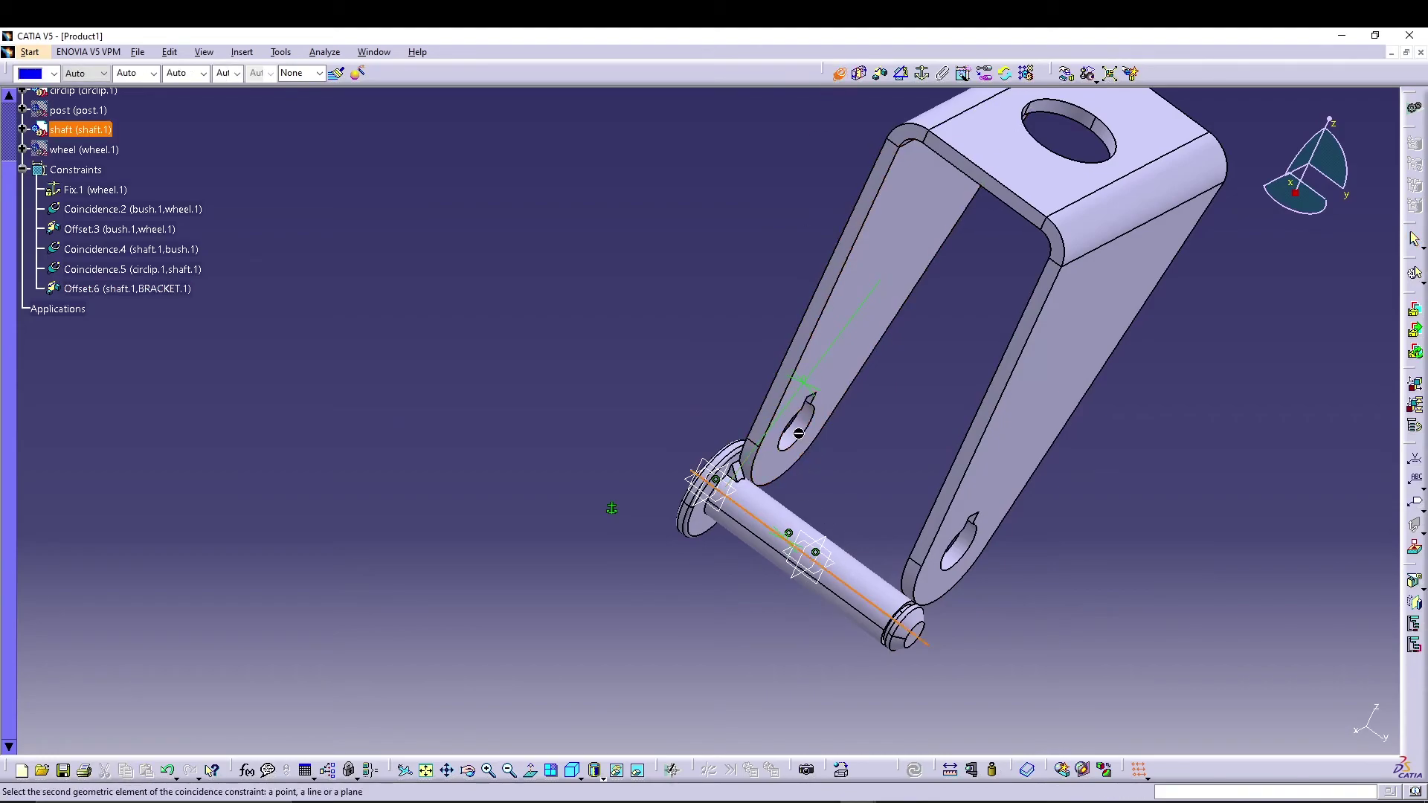
left_click(795, 416)
left_click(917, 774)
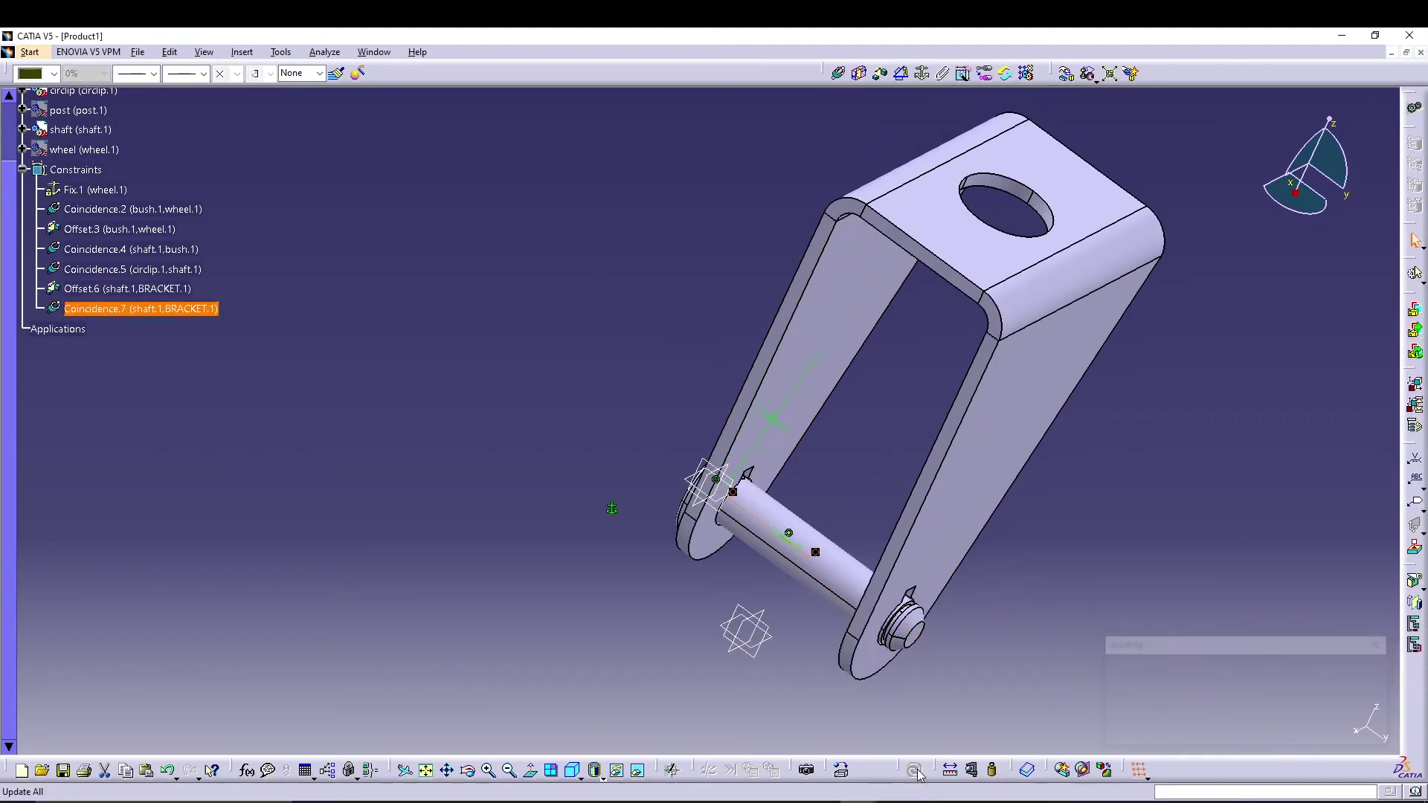
Show the hidden wheel together with the bracket and shaft in the isometric view.
middle_click_drag(751, 625, 851, 690)
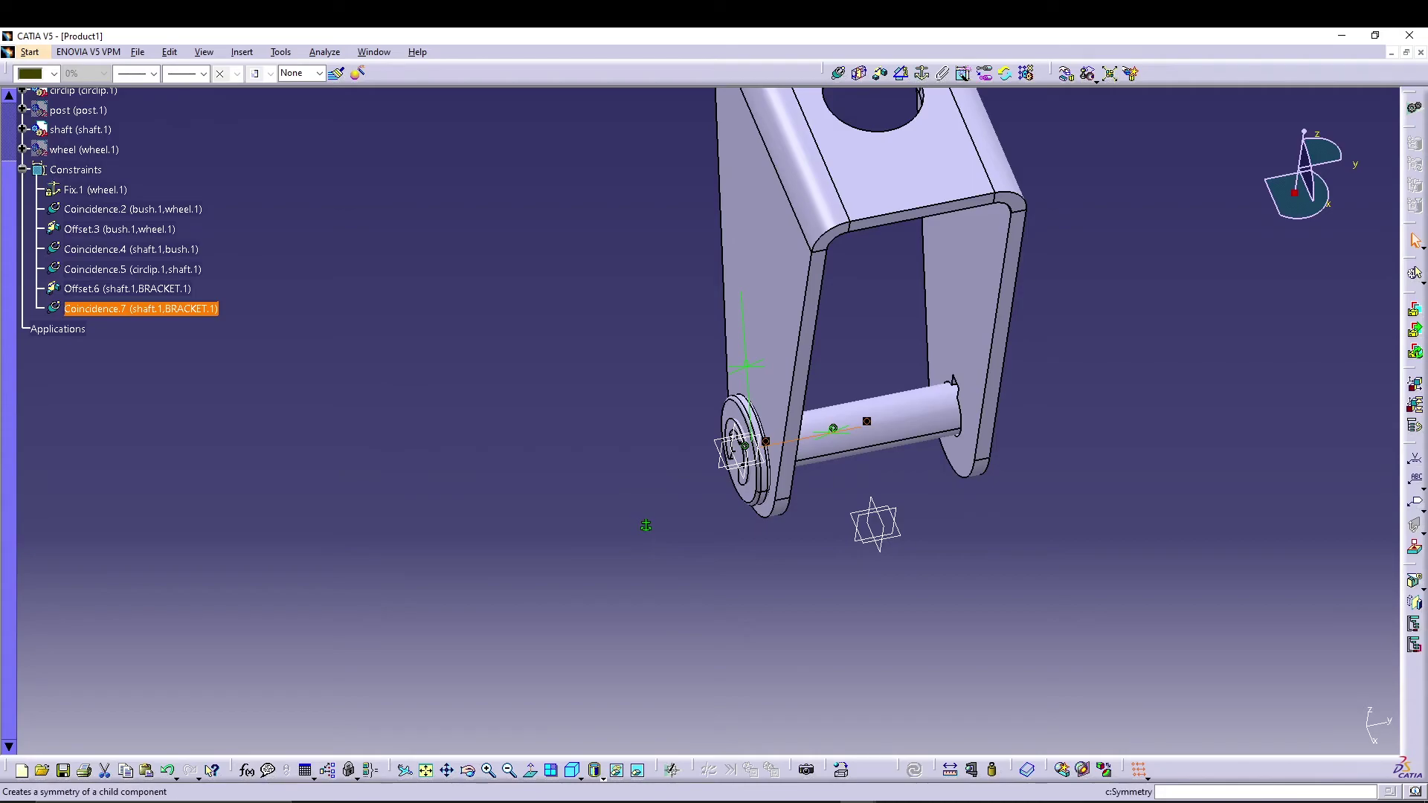
right_click(82, 149)
left_click(119, 199)
mouse_move(413, 457)
middle_mouse_down()
mouse_move(376, 367)
mouse_move(431, 392)
mouse_move(649, 300)
mouse_move(632, 387)
middle_mouse_up()
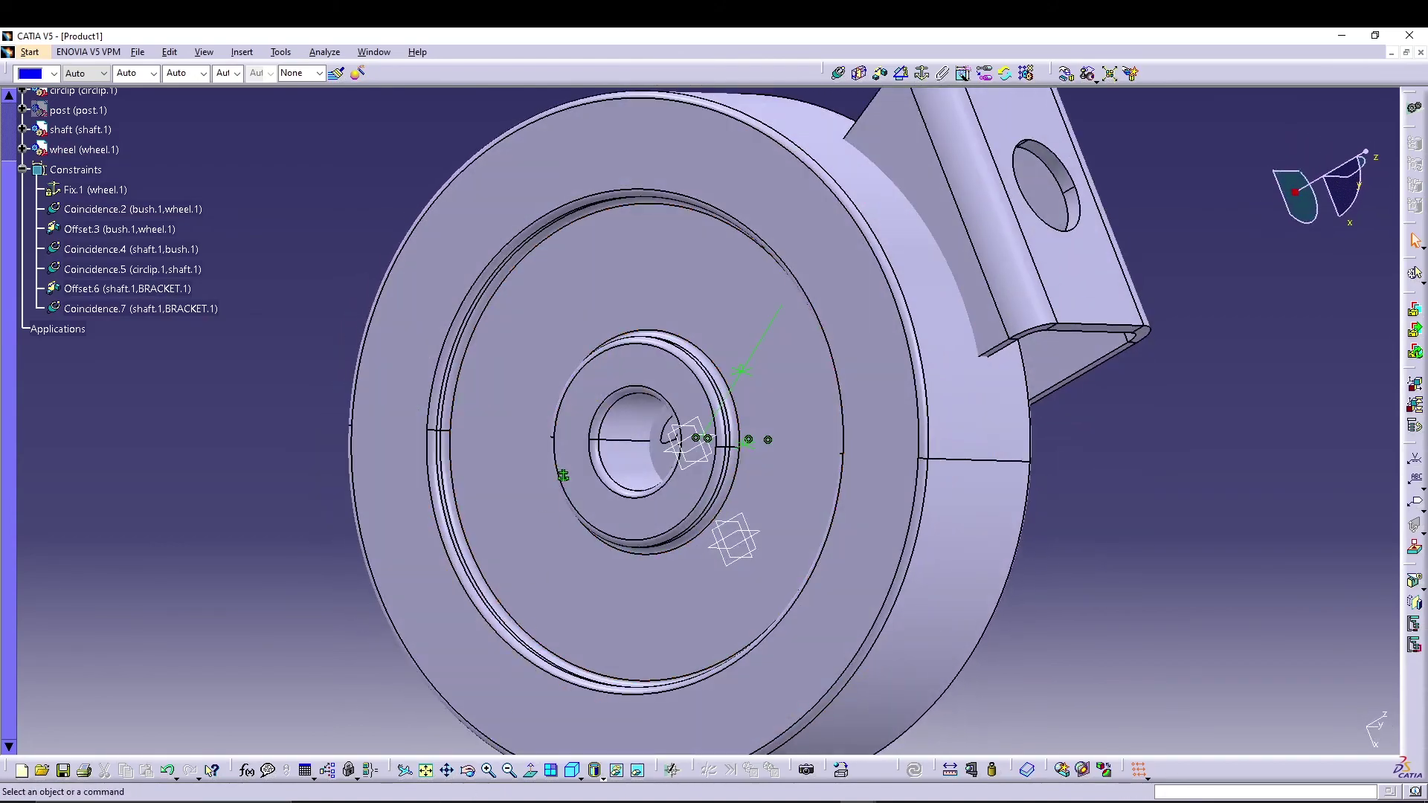
left_click(572, 772)
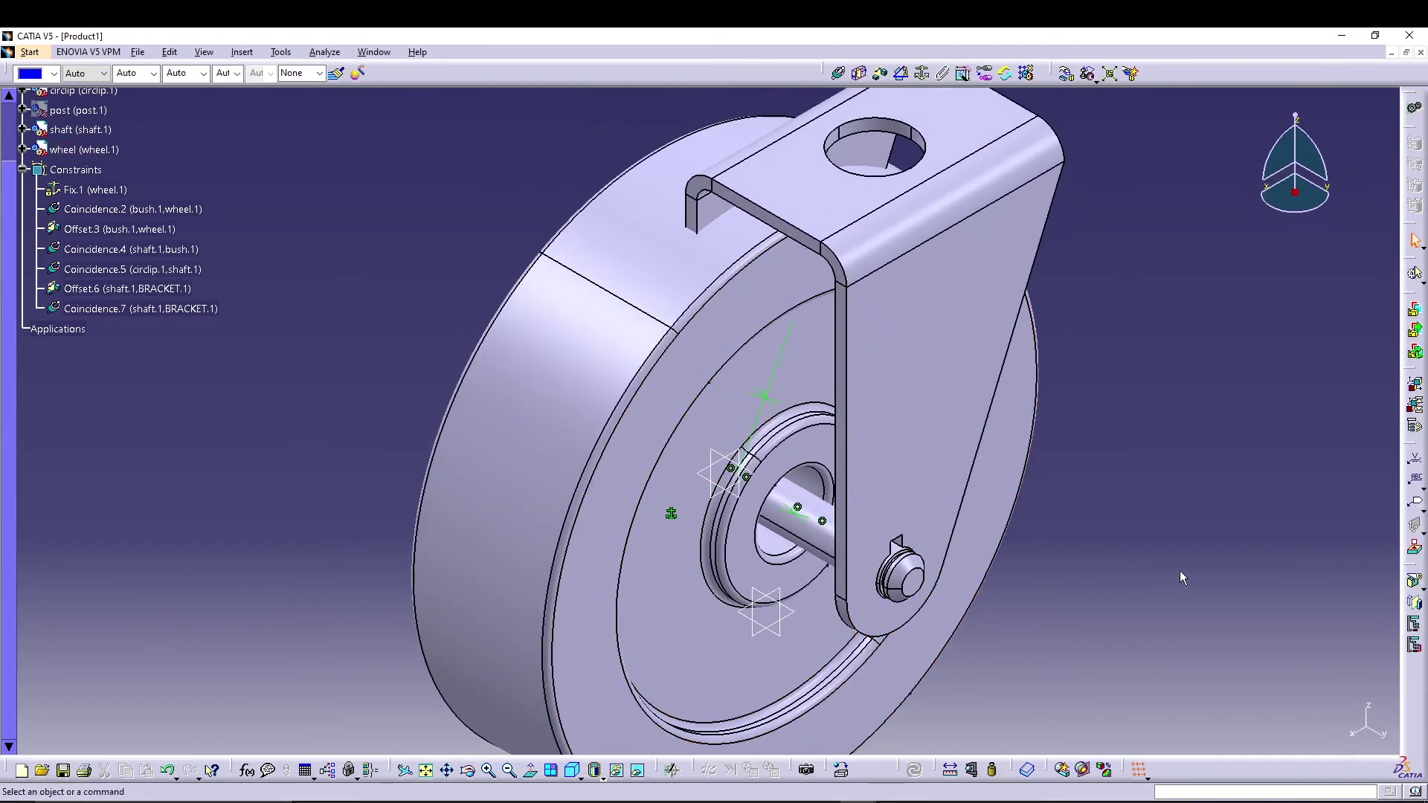
Constrain the bracket arm's face to the wheel's side face with a 0 mm offset, orientation Opposite, and update the assembly.
middle_click_drag(1124, 537, 1037, 532)
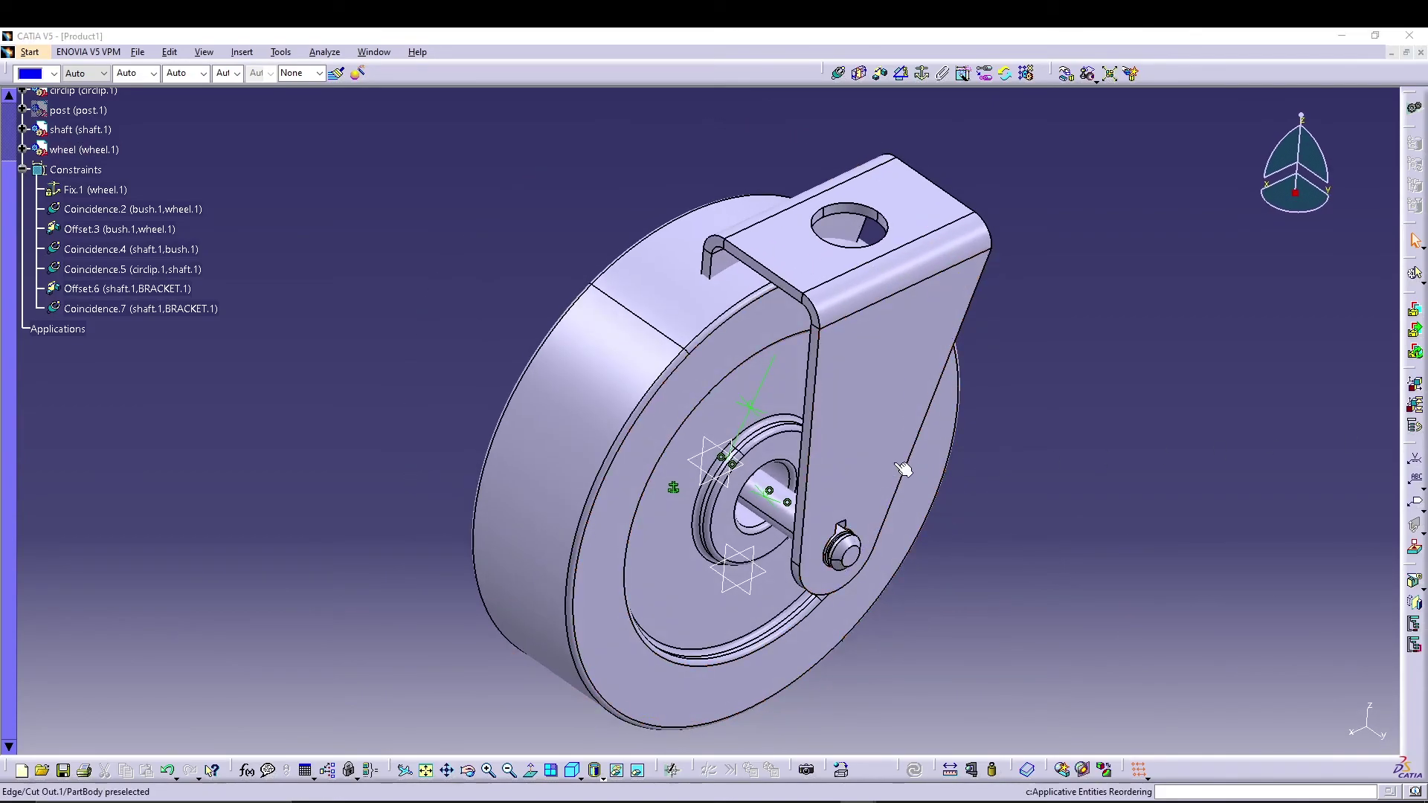
middle_click_drag(494, 502, 637, 510)
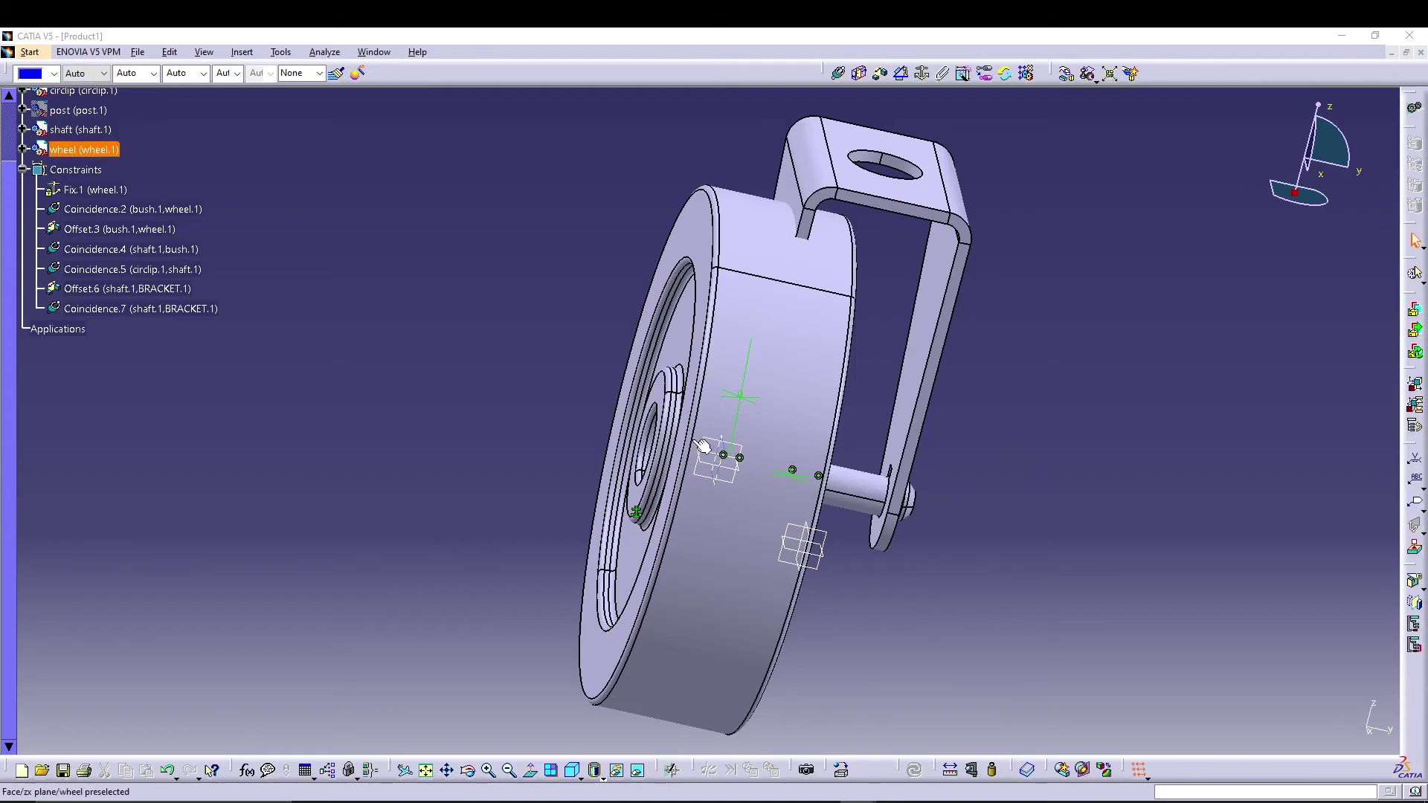
left_click(880, 73)
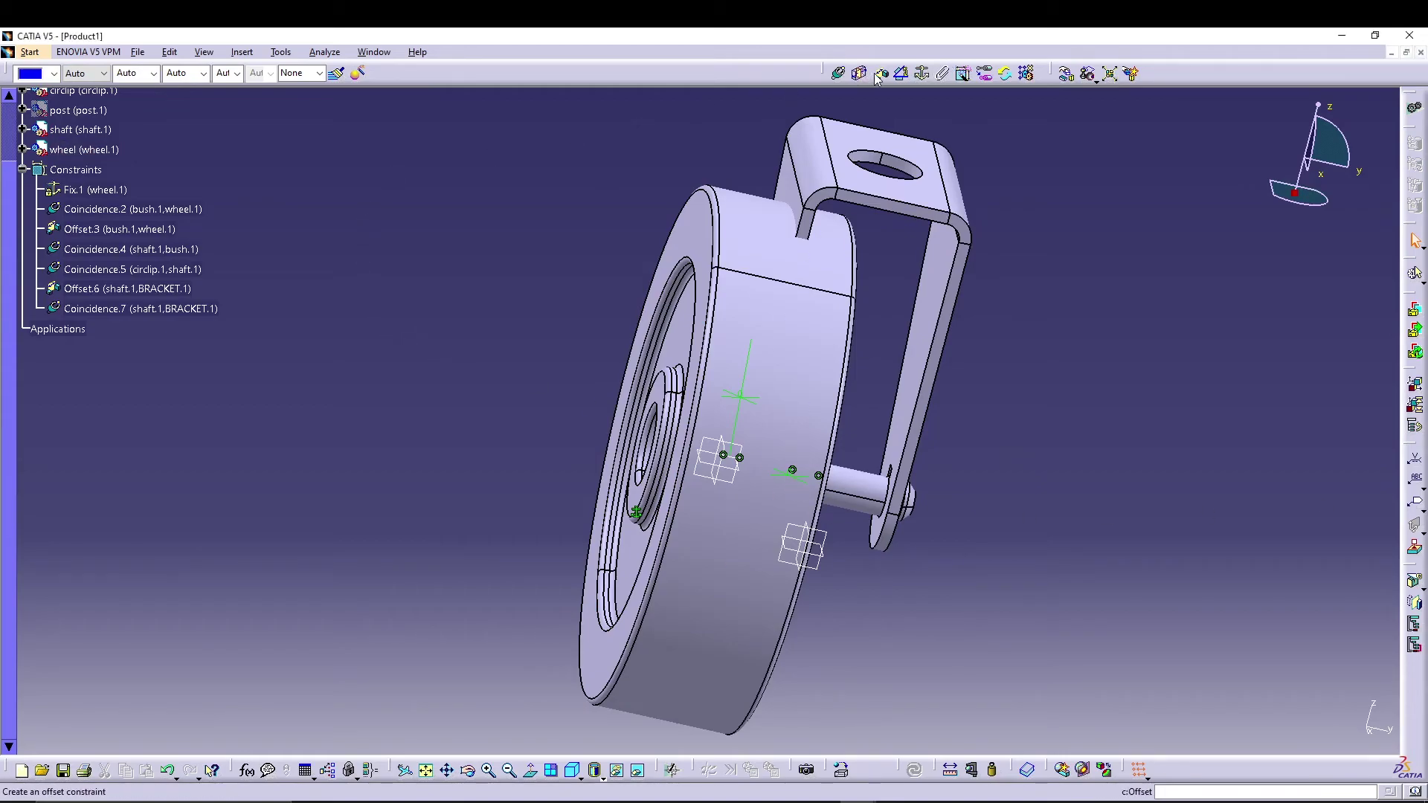
middle_click_drag(1096, 417, 902, 333)
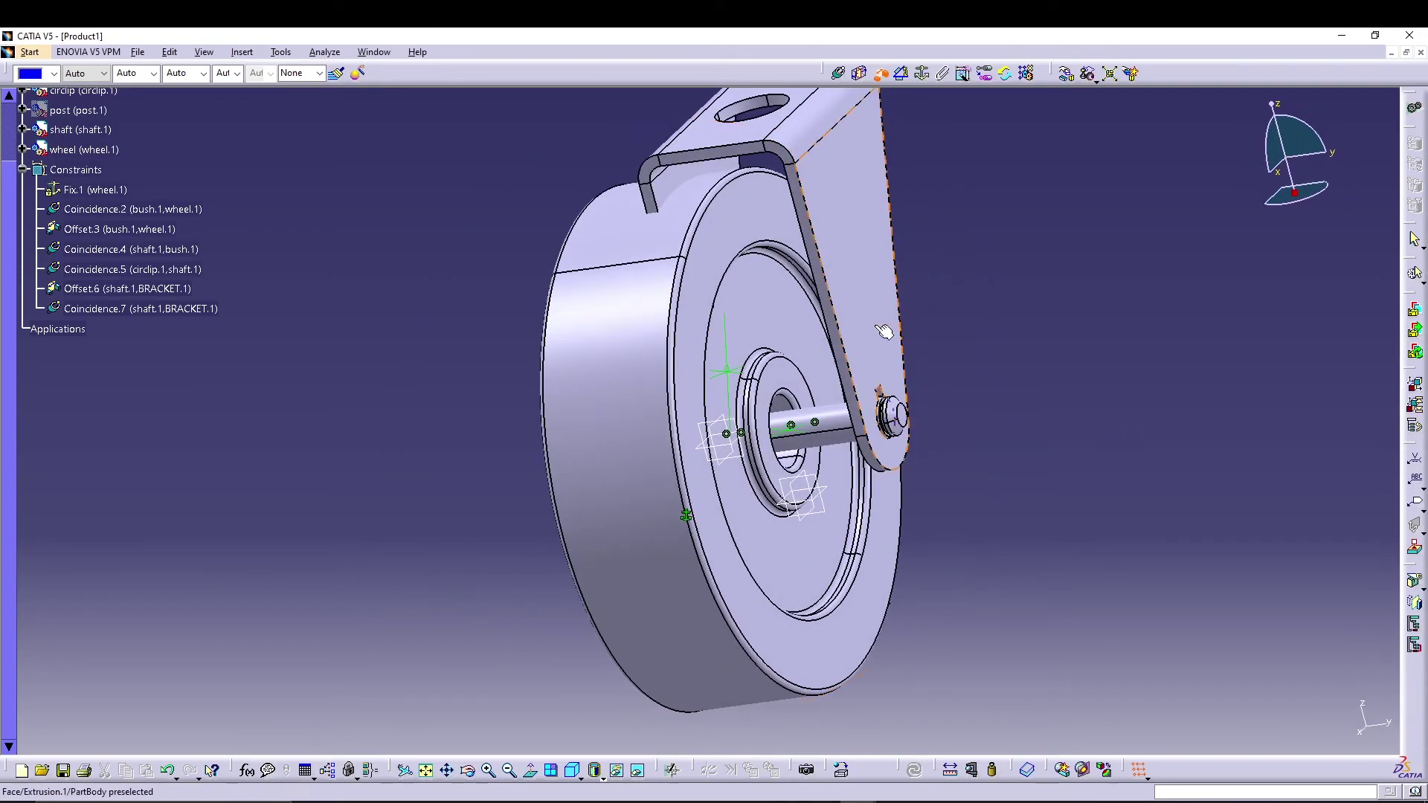
middle_click_drag(634, 299, 795, 520)
left_click(662, 308)
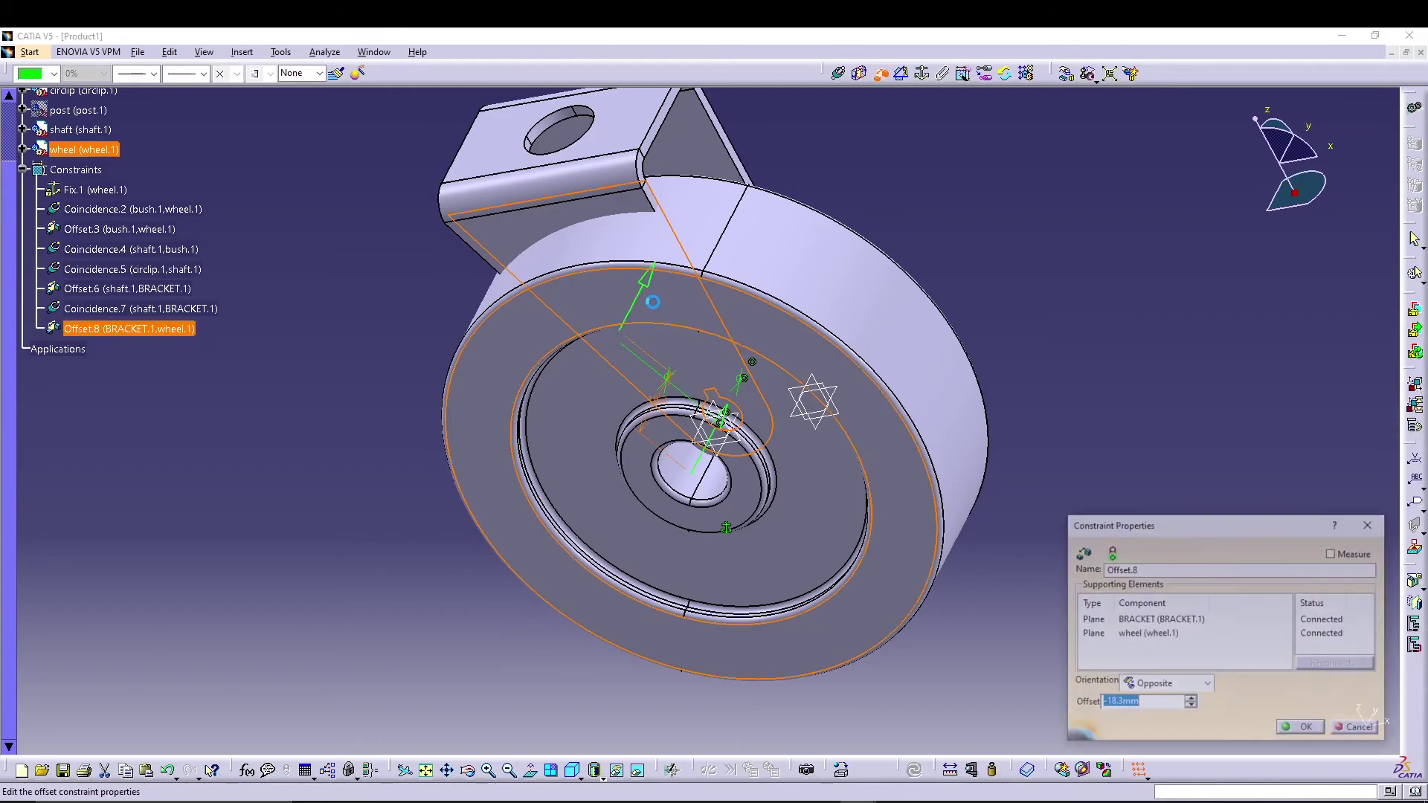
type("0")
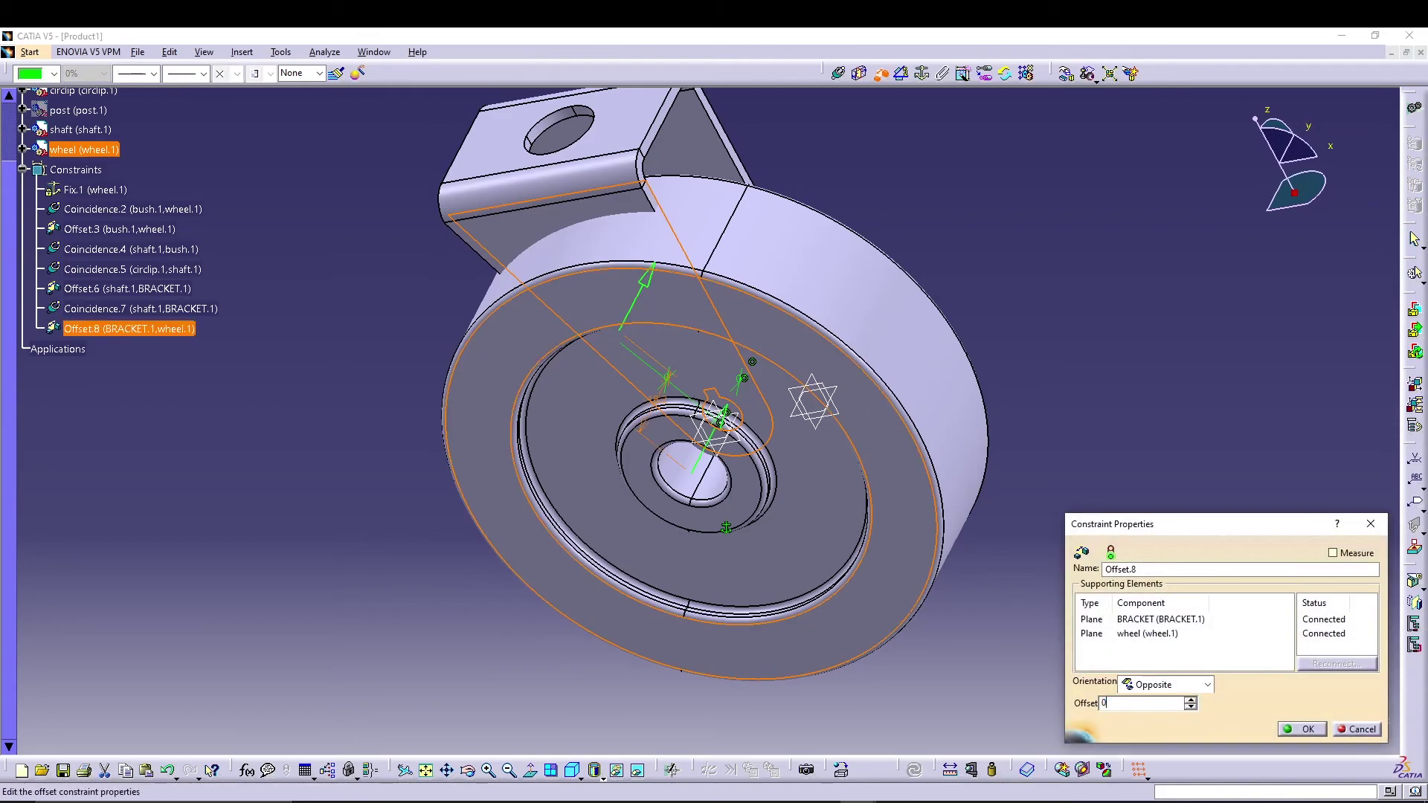
left_click(1296, 731)
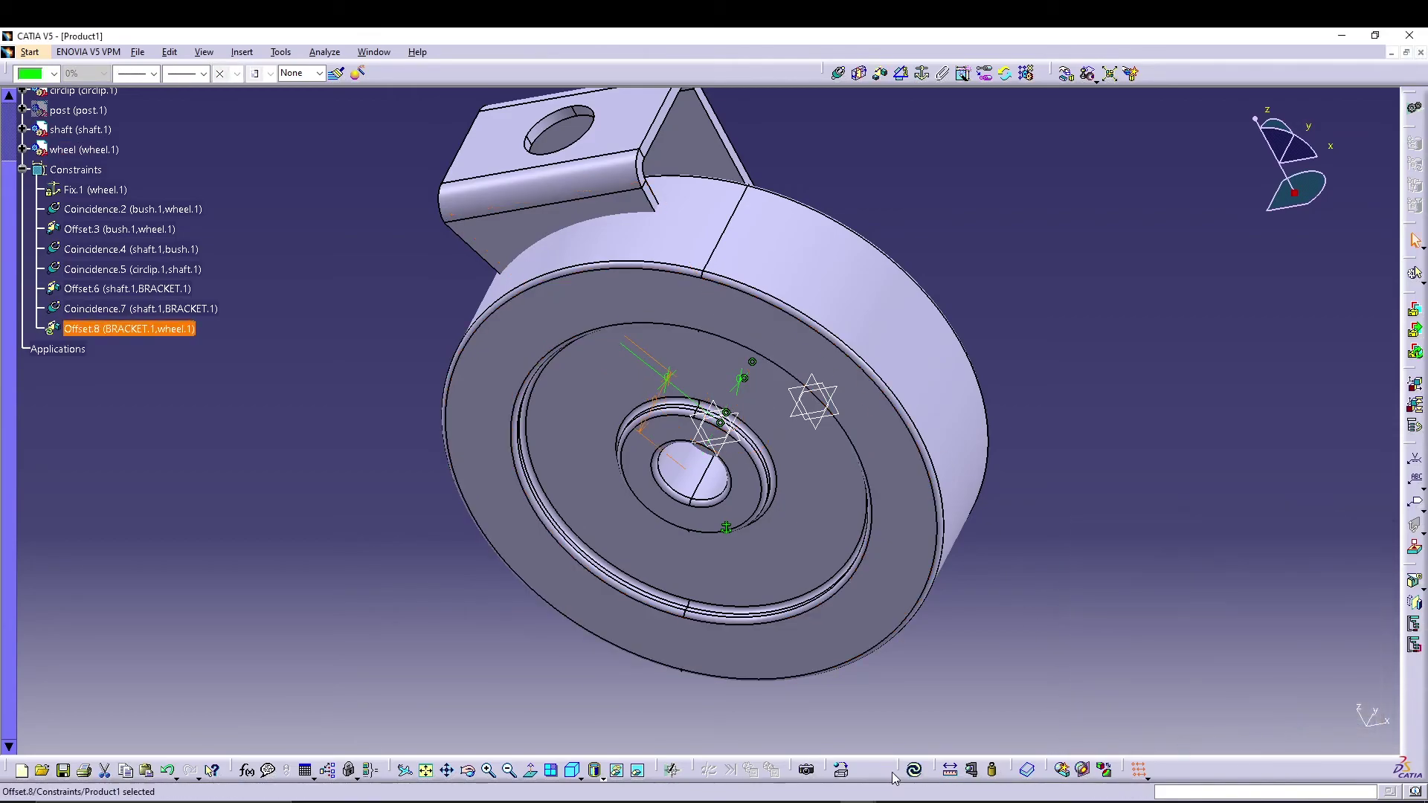
left_click(913, 769)
middle_click_drag(1224, 389, 510, 622)
middle_click_drag(1151, 654, 838, 596)
left_click(572, 770)
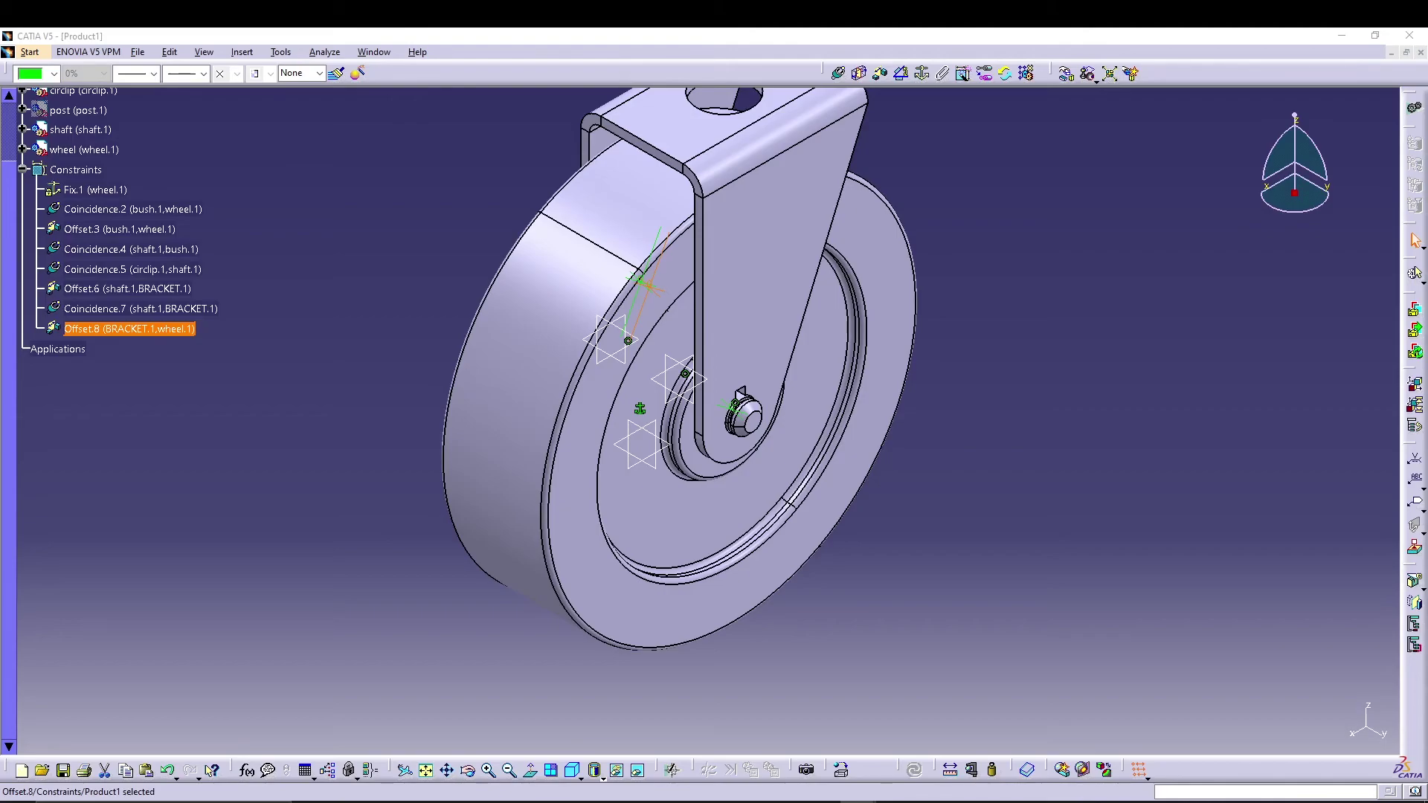
Hide the wheel and the bracket to expose the shaft and circlip.
middle_click_drag(398, 523, 450, 535)
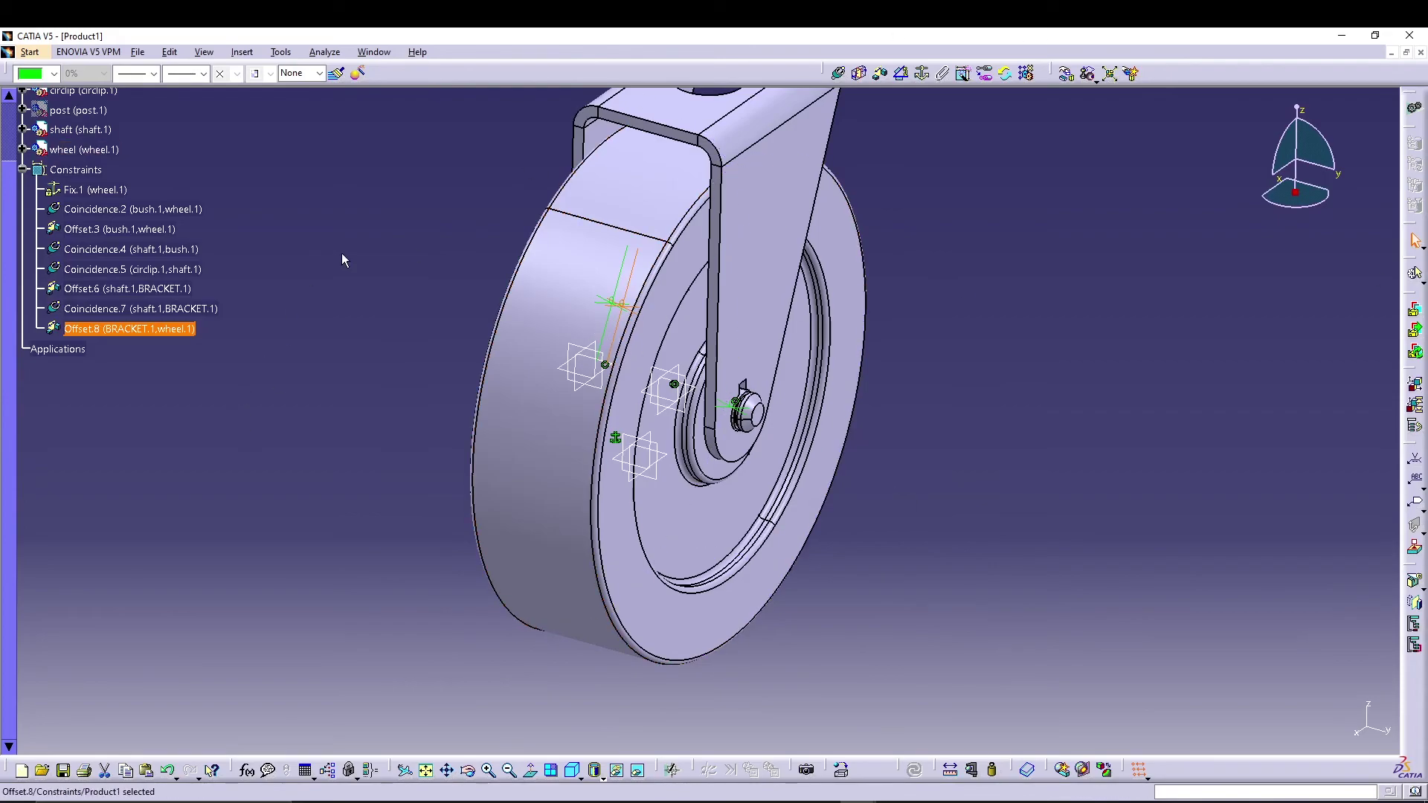
right_click(102, 150)
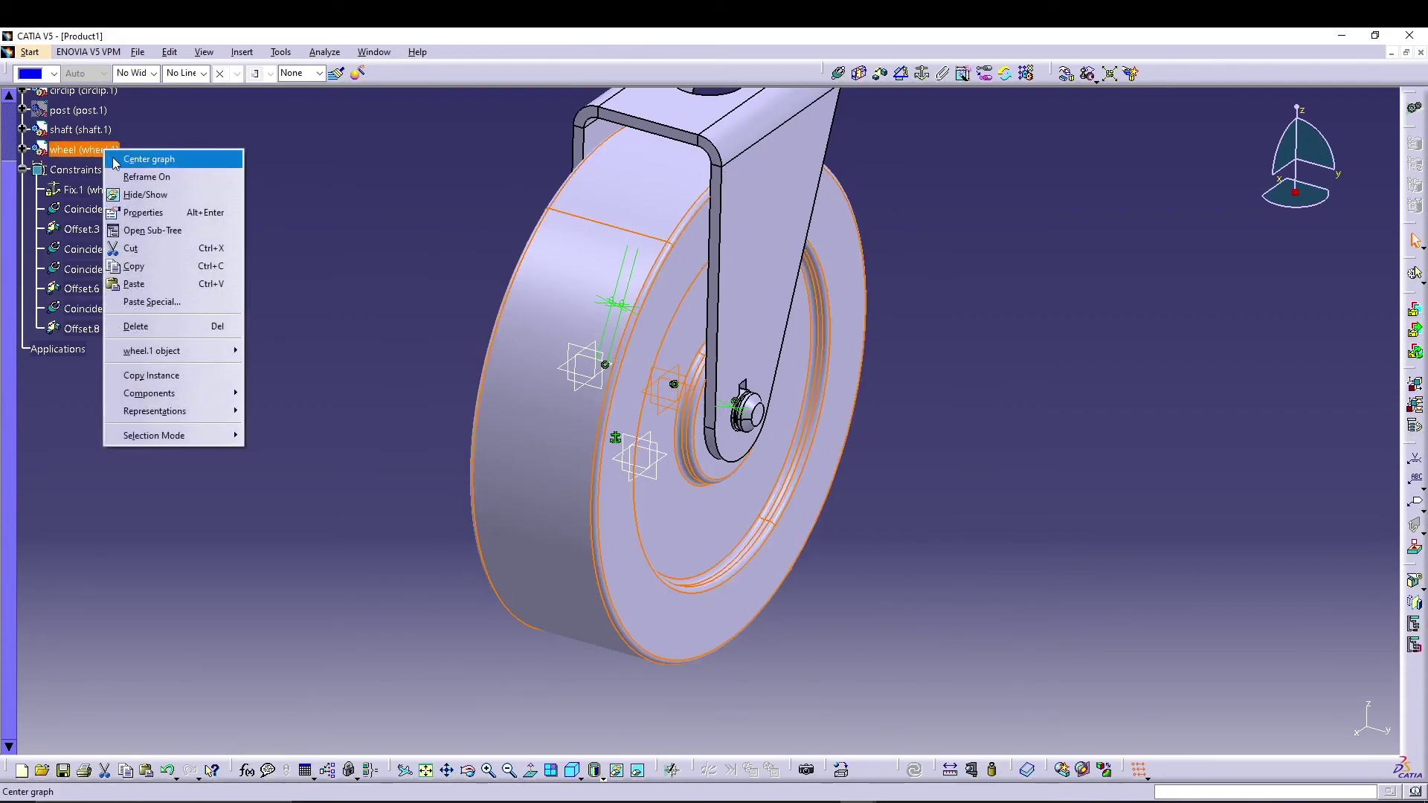
left_click(148, 195)
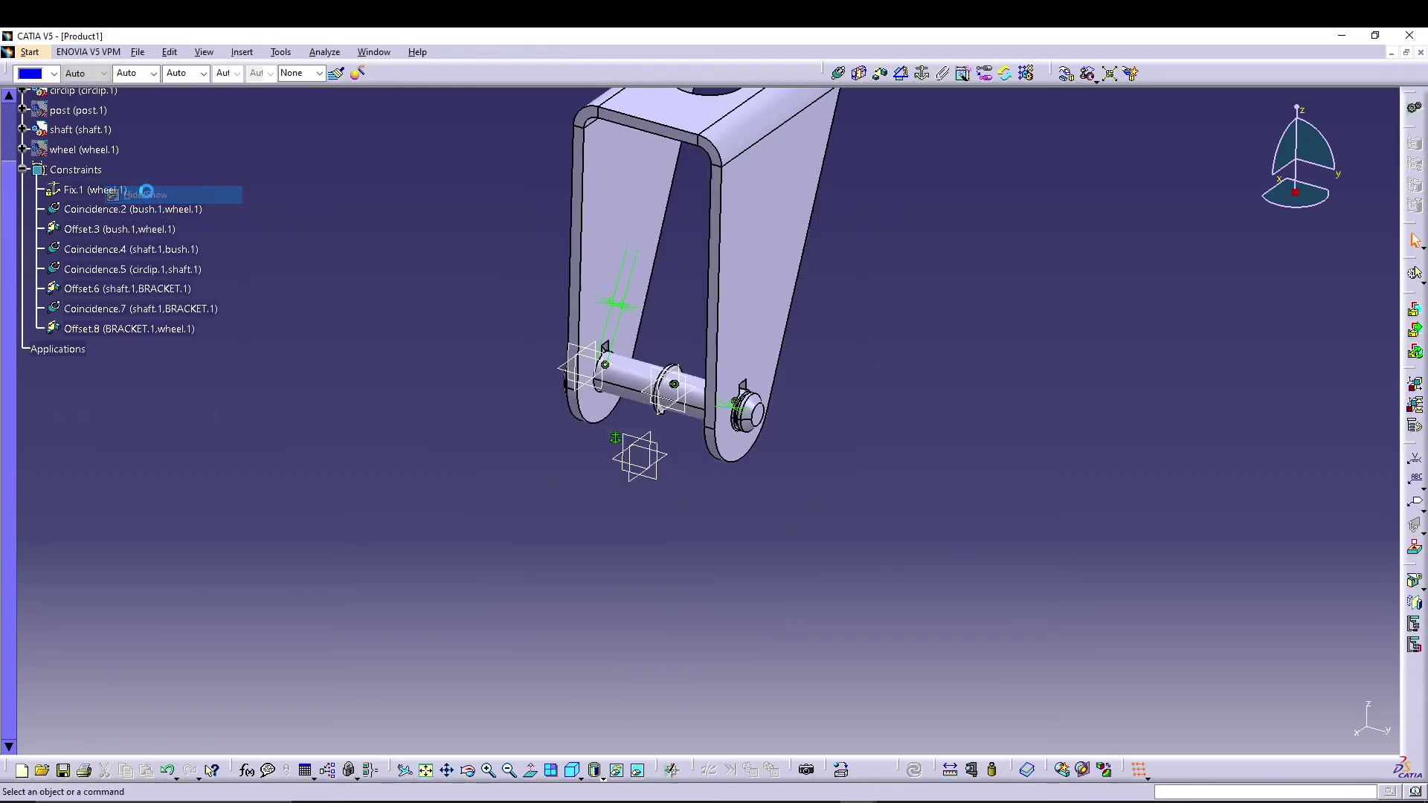
scroll(187, 163, "up", 2)
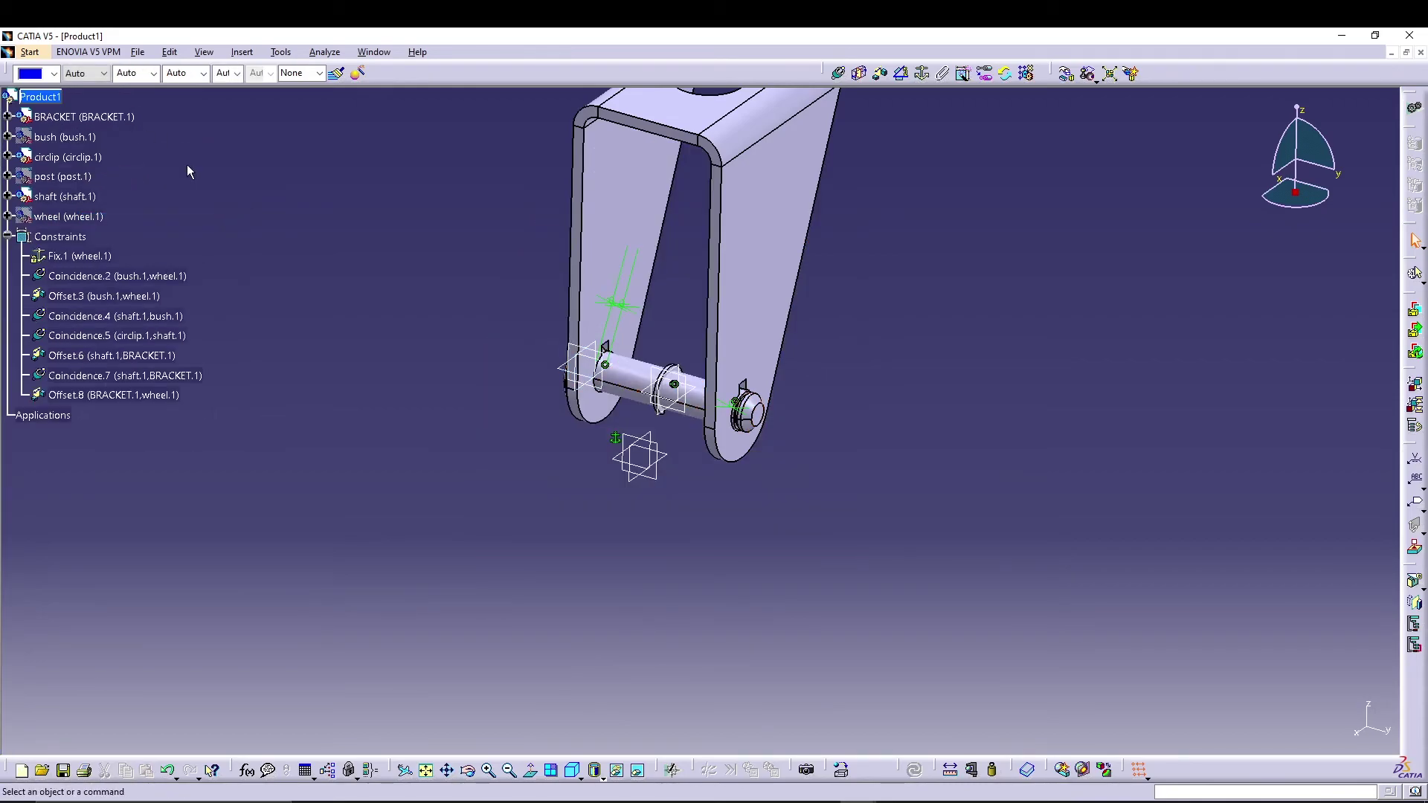
right_click(79, 119)
left_click(109, 165)
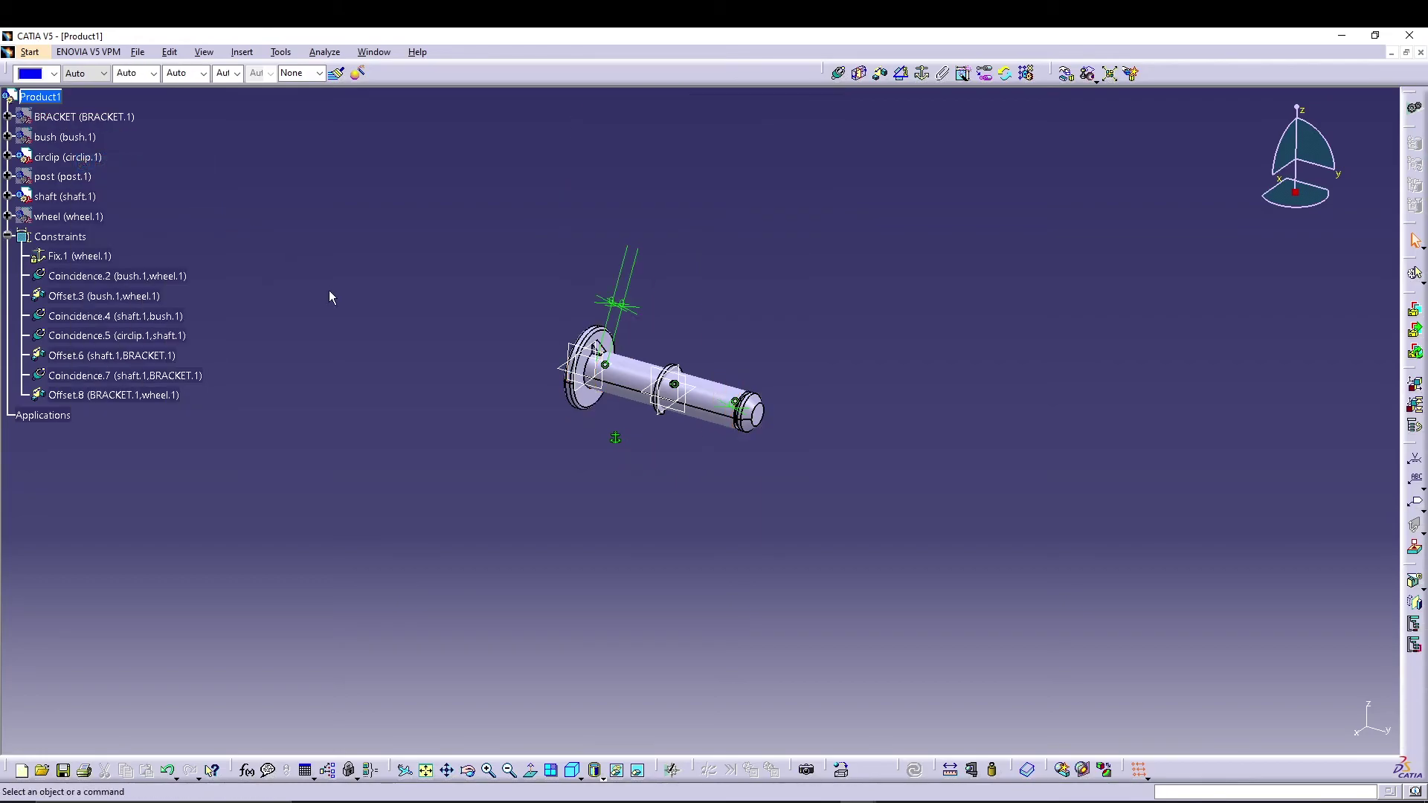
Constrain the shaft's groove face near its tip to the circlip's flat face with a 0 mm offset, orientation Opposite, and update.
middle_click_drag(392, 360, 428, 335)
middle_click_drag(561, 446, 626, 442)
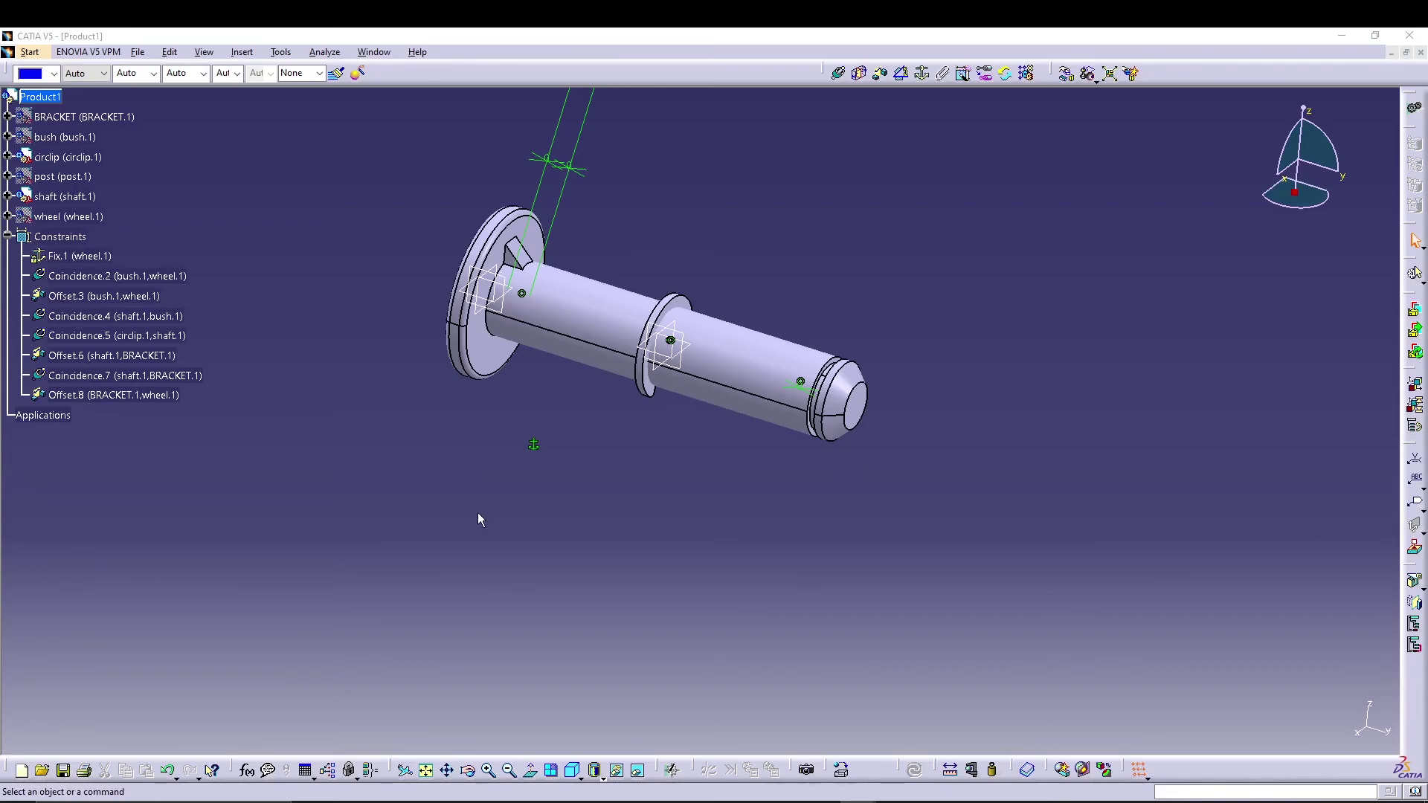
middle_click_drag(524, 497, 648, 512)
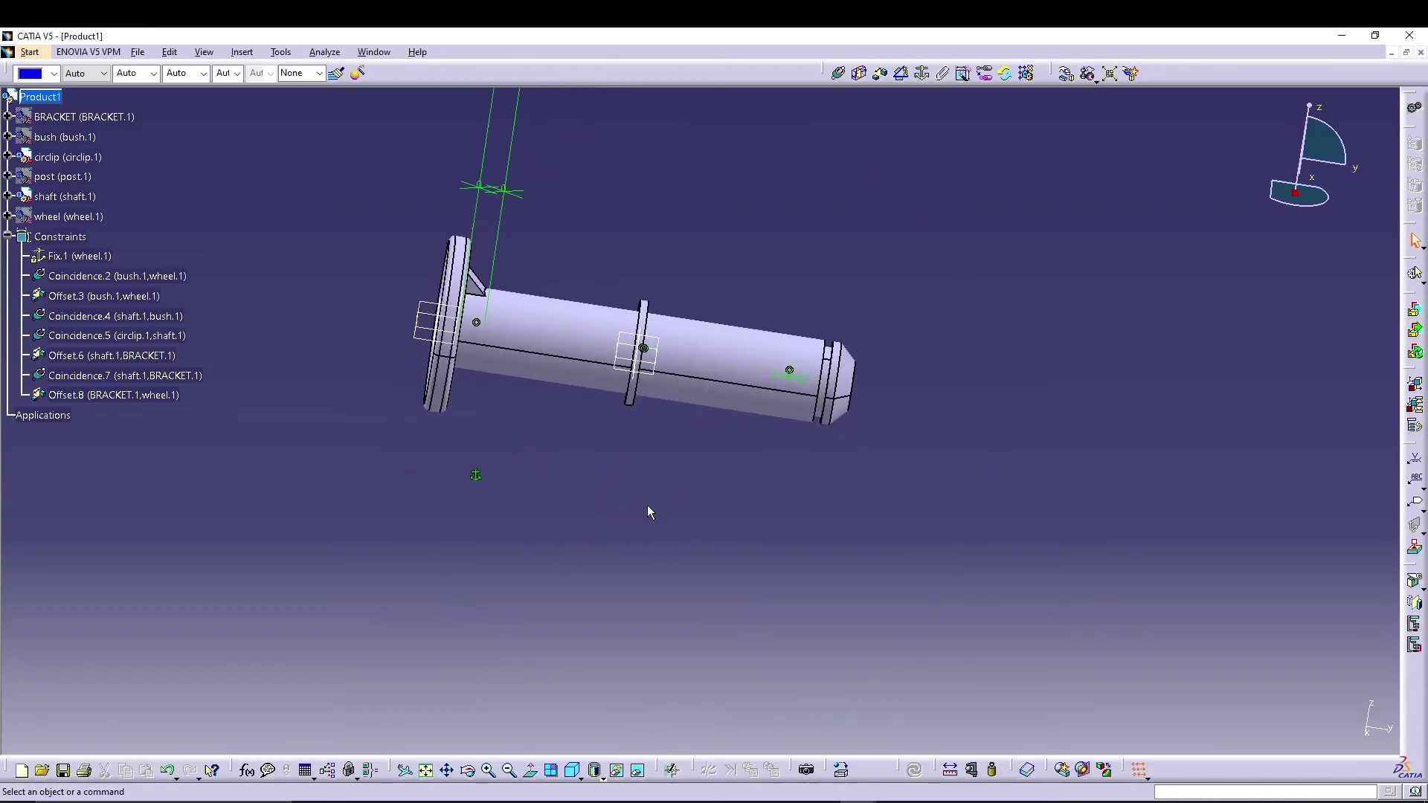
left_click(880, 73)
middle_click_drag(907, 428, 1099, 268)
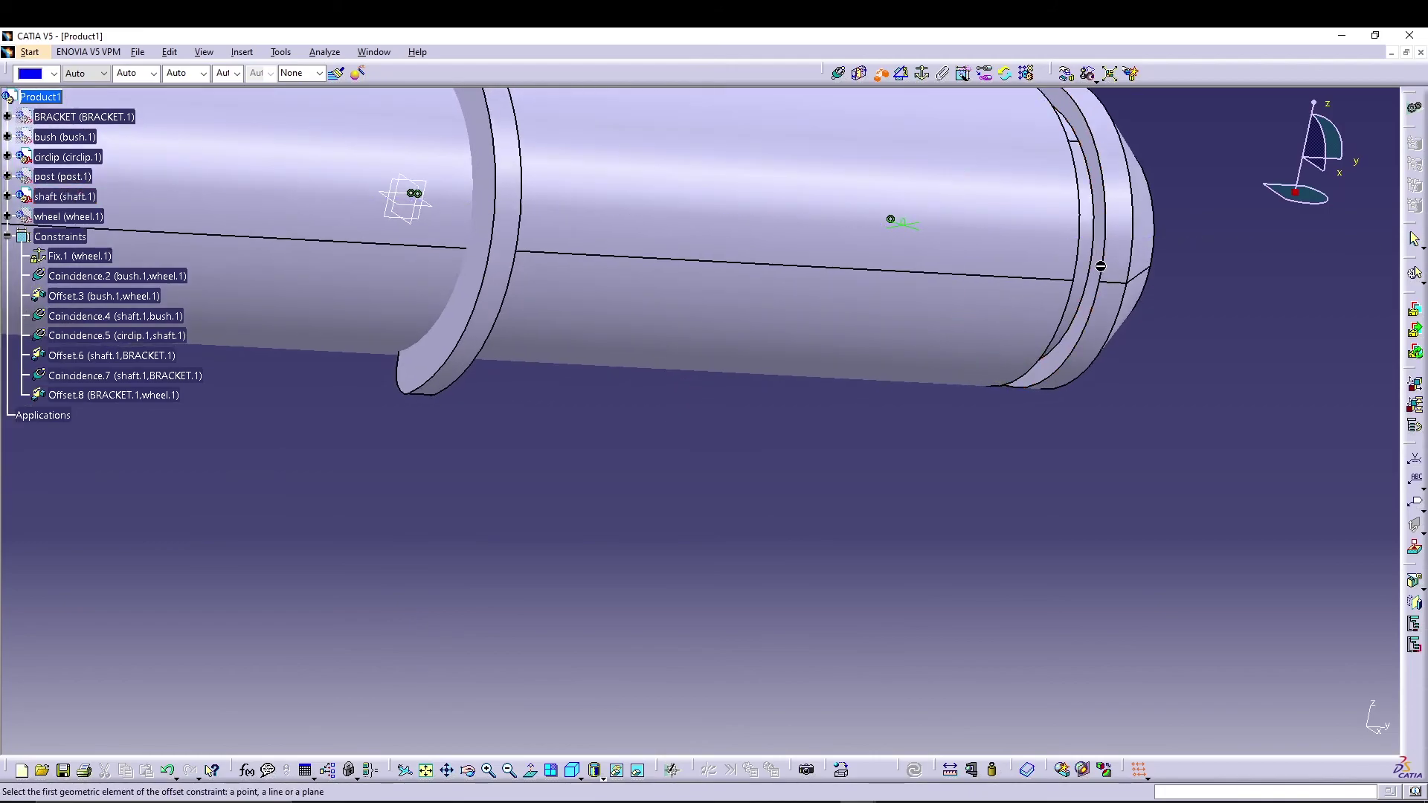
left_click(1103, 242)
middle_click_drag(1129, 494, 645, 437)
left_click(621, 272)
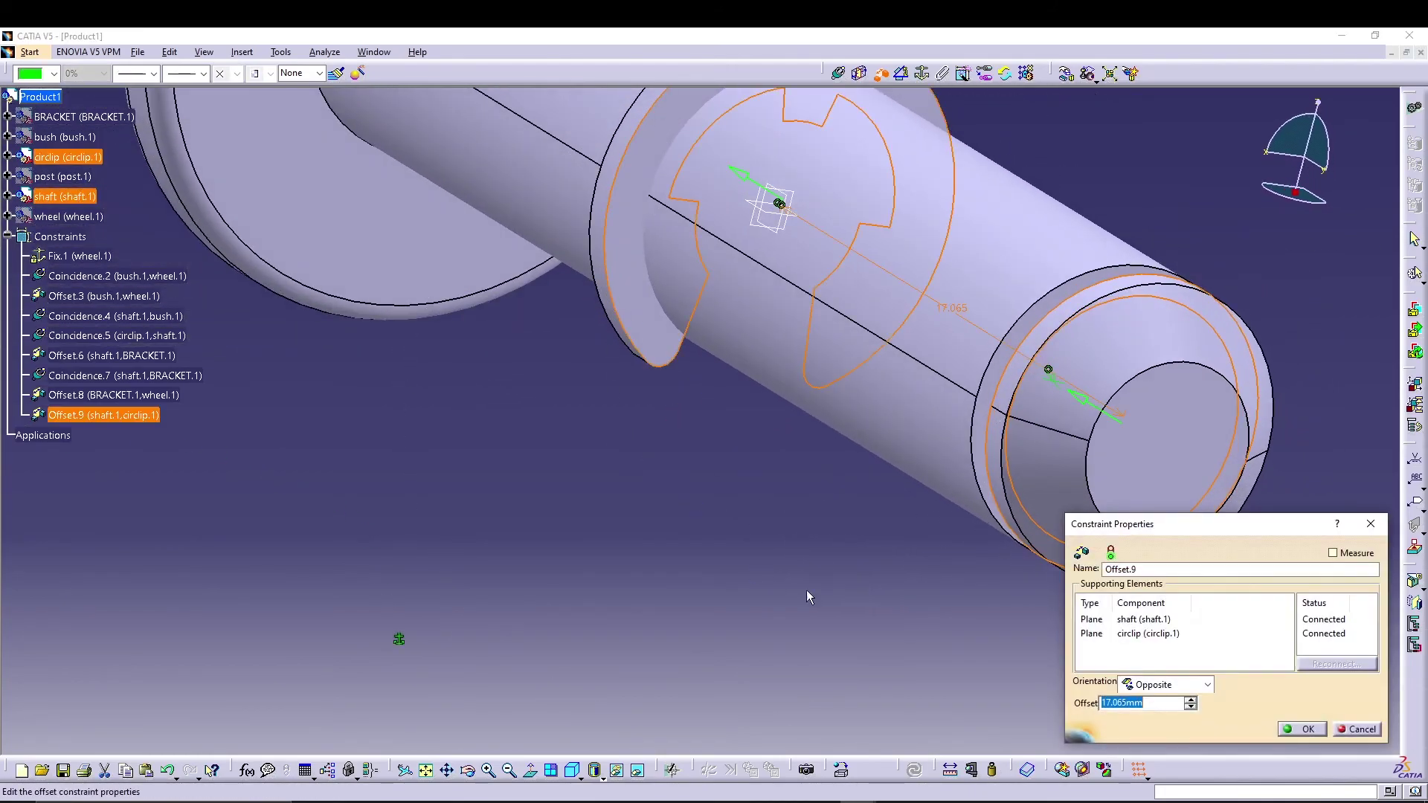
type("0")
key("Return")
left_click(914, 770)
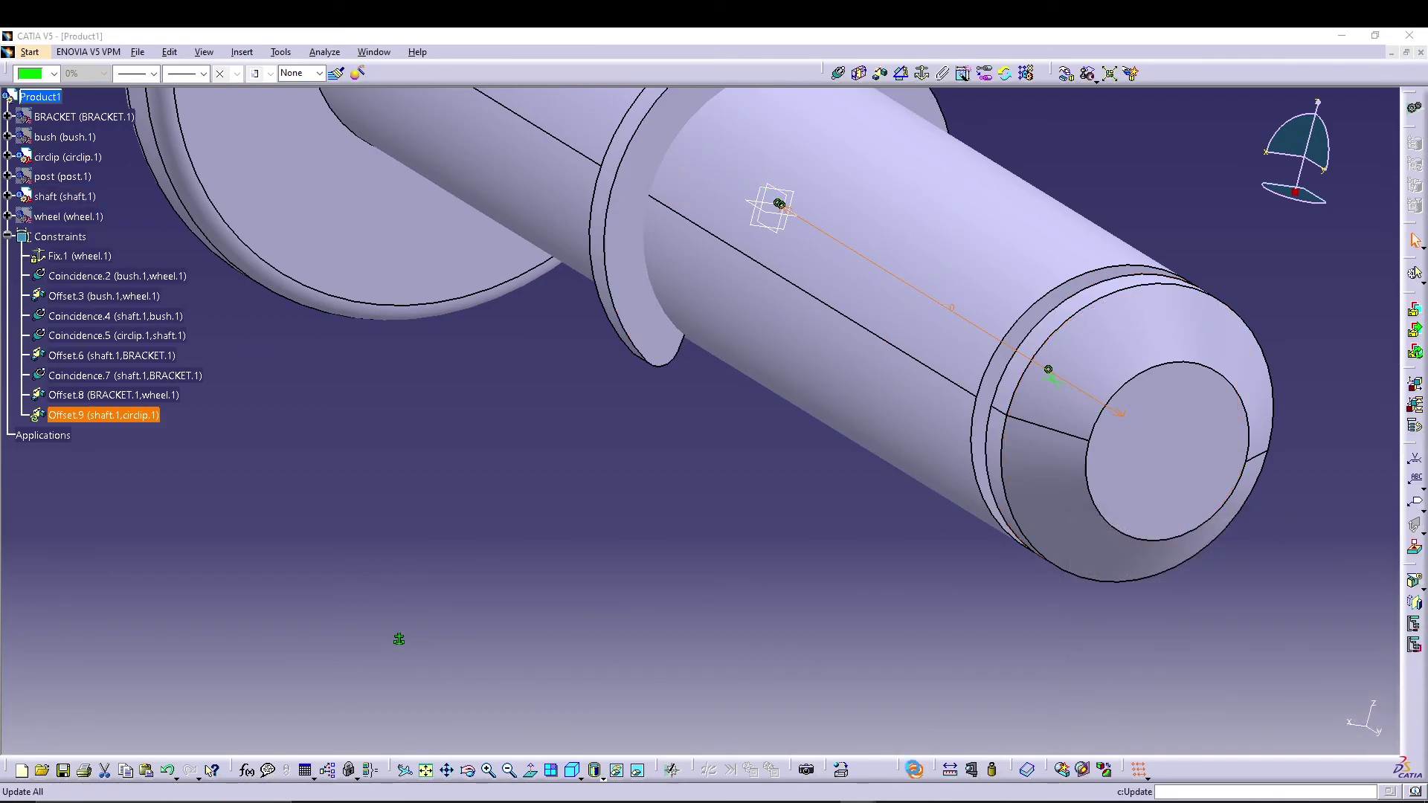
middle_click_drag(720, 552, 917, 550)
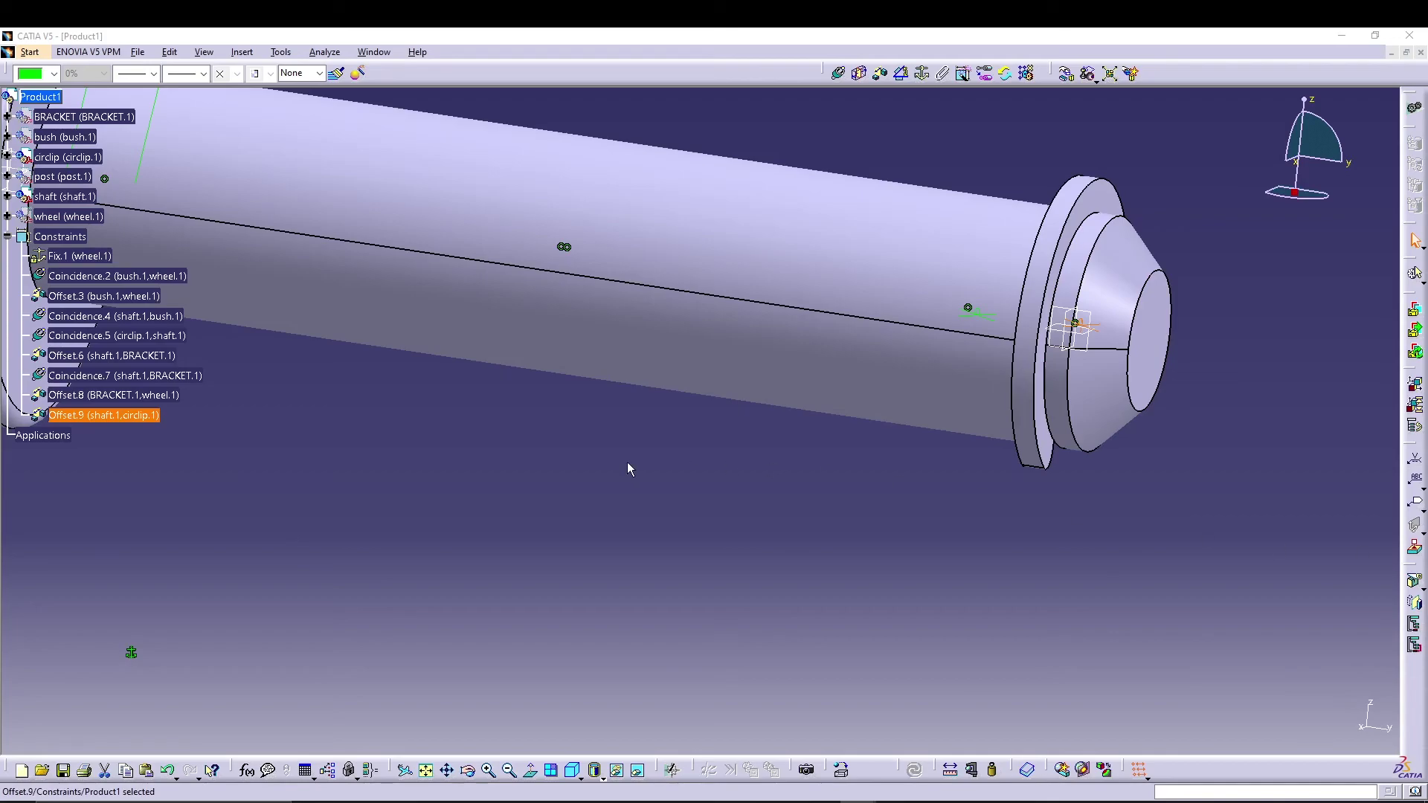
Show the hidden wheel, post, bush and bracket again and display the whole assembly in the isometric view.
scroll(273, 457, "up", 2)
right_click(81, 349)
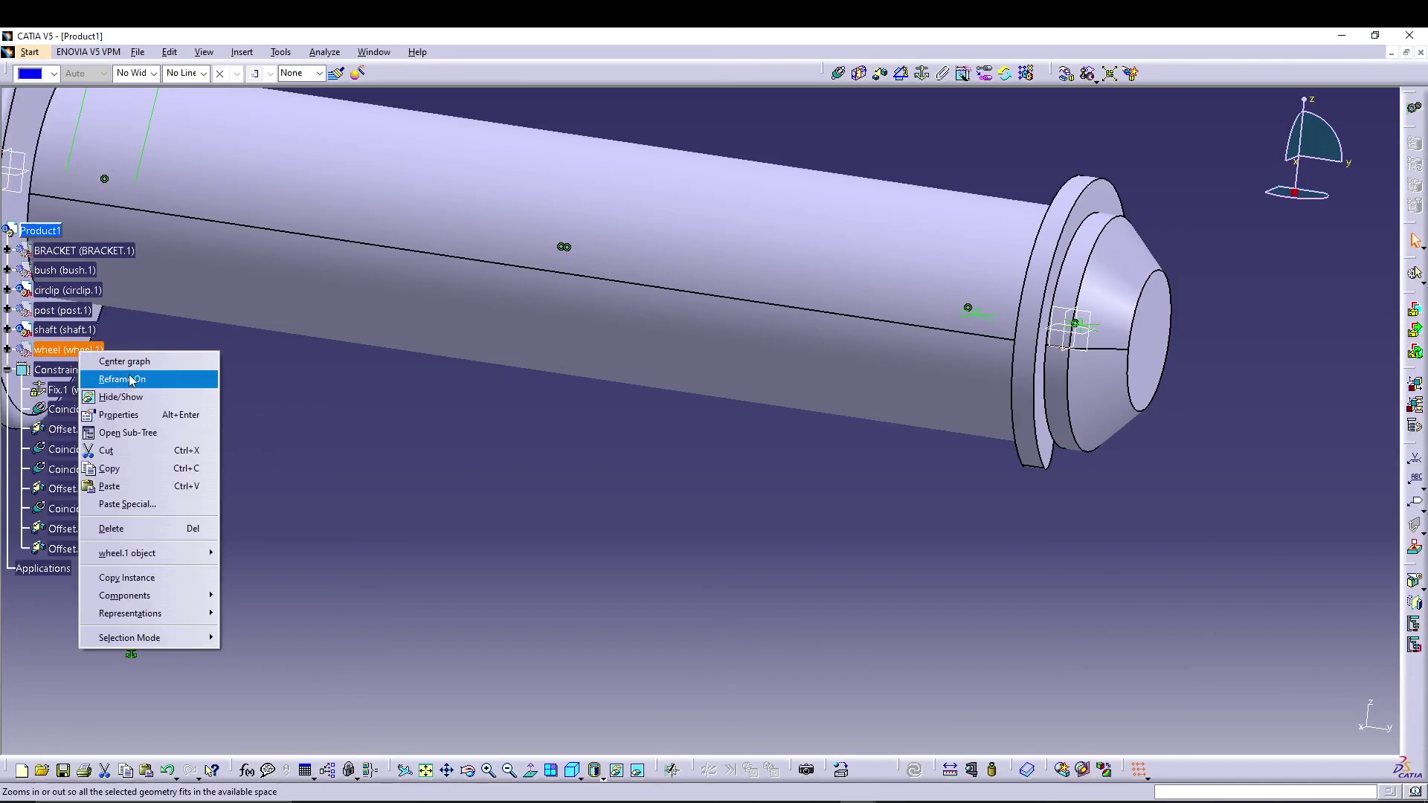
left_click(127, 379)
right_click(63, 327)
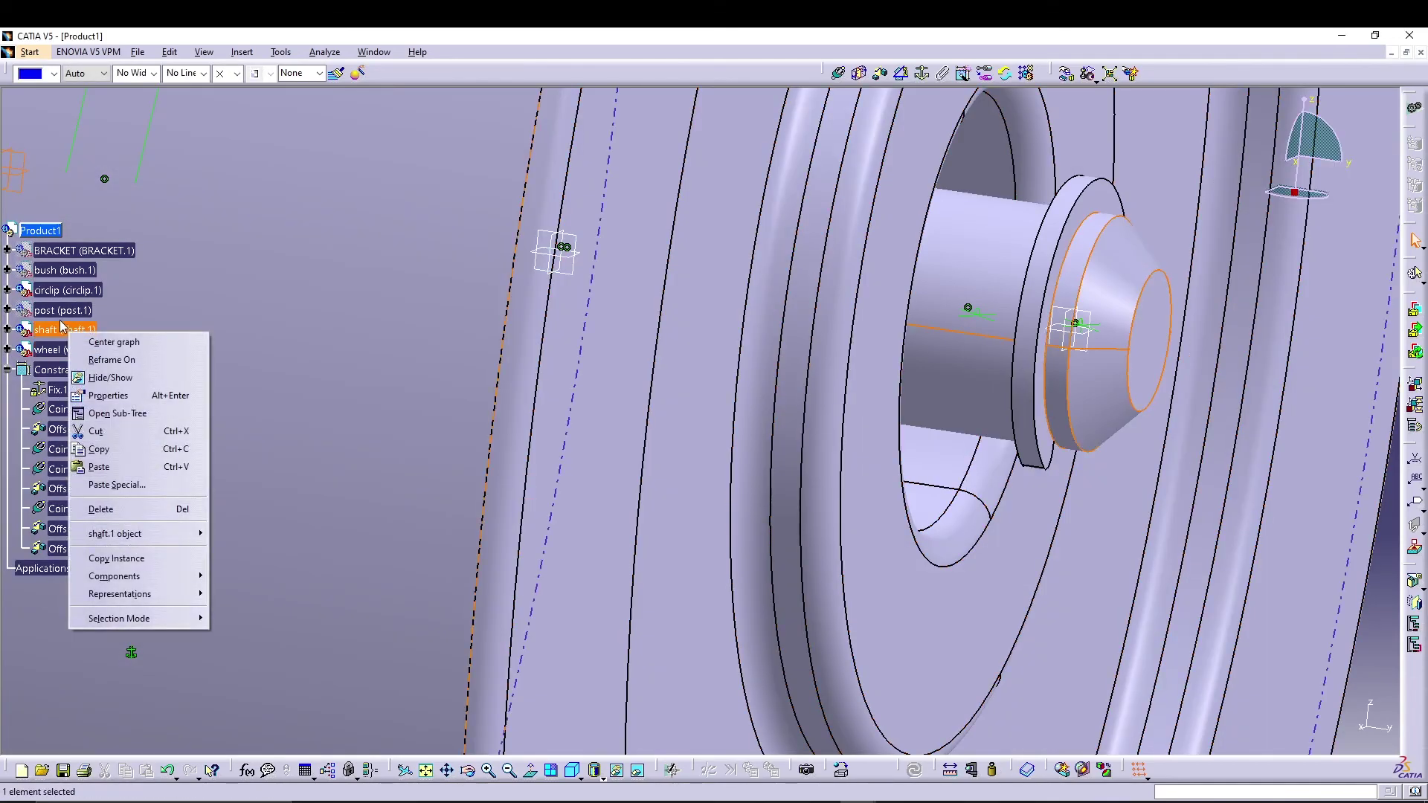
left_click(64, 311)
right_click(66, 310)
key("Escape")
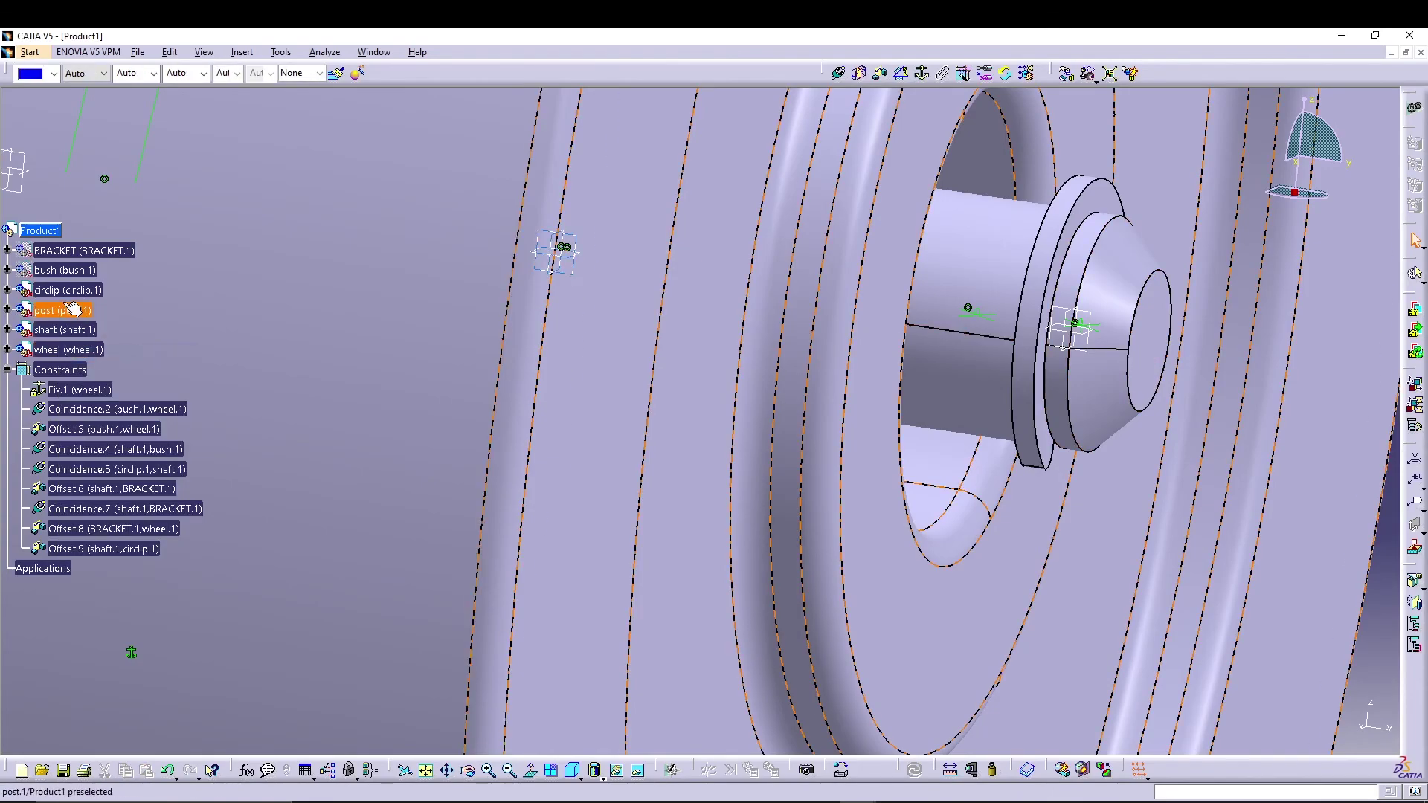
right_click(74, 270)
key("Escape")
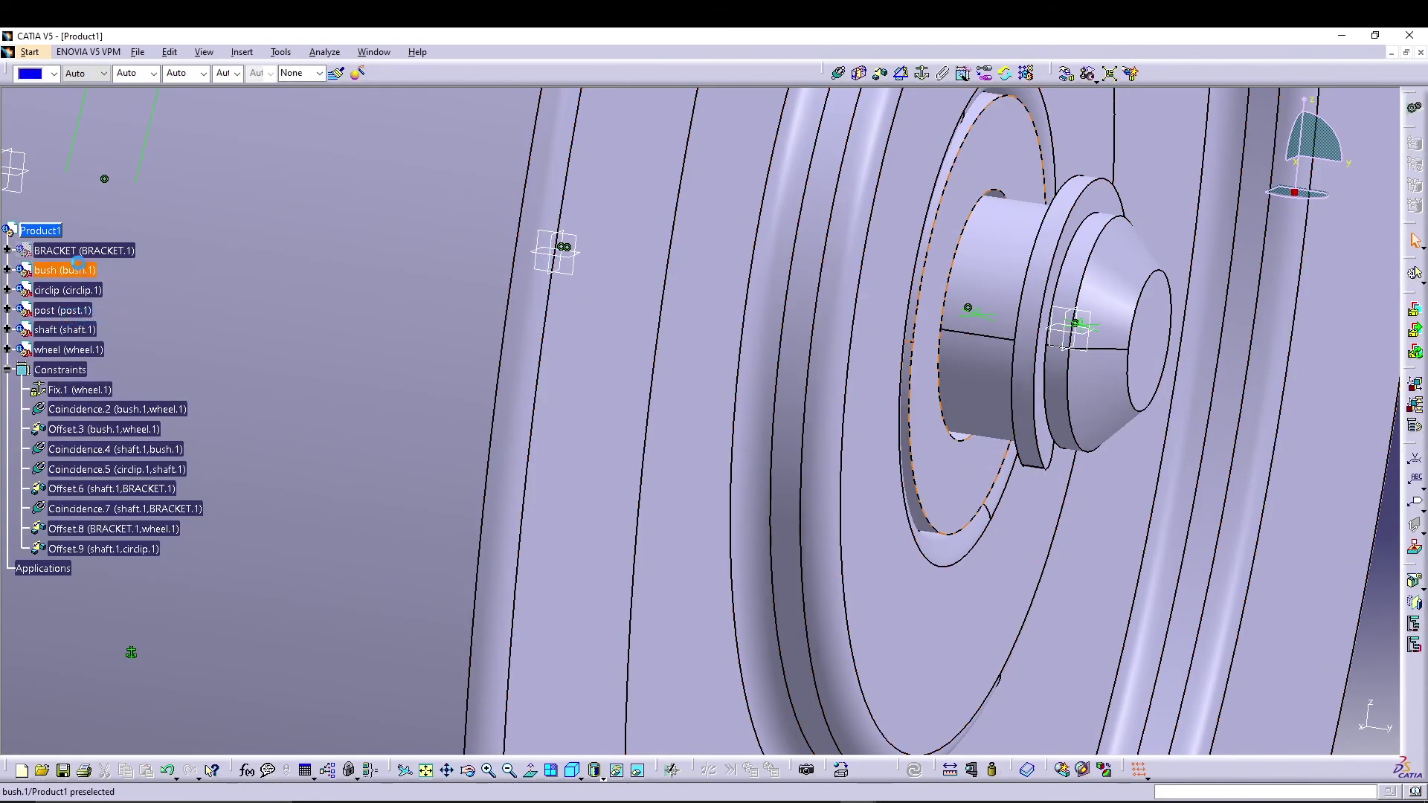
right_click(78, 251)
left_click(107, 301)
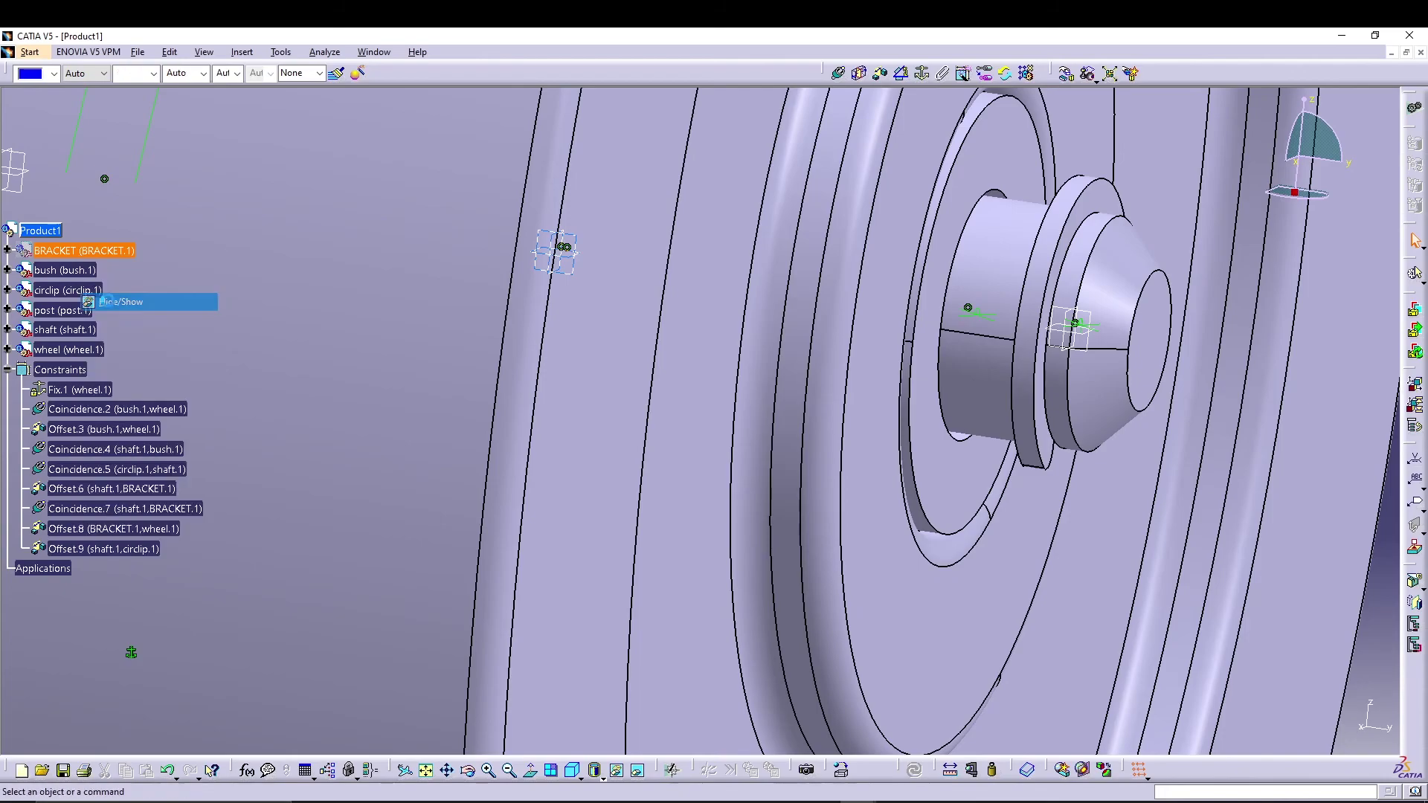
middle_click_drag(855, 417, 1077, 307)
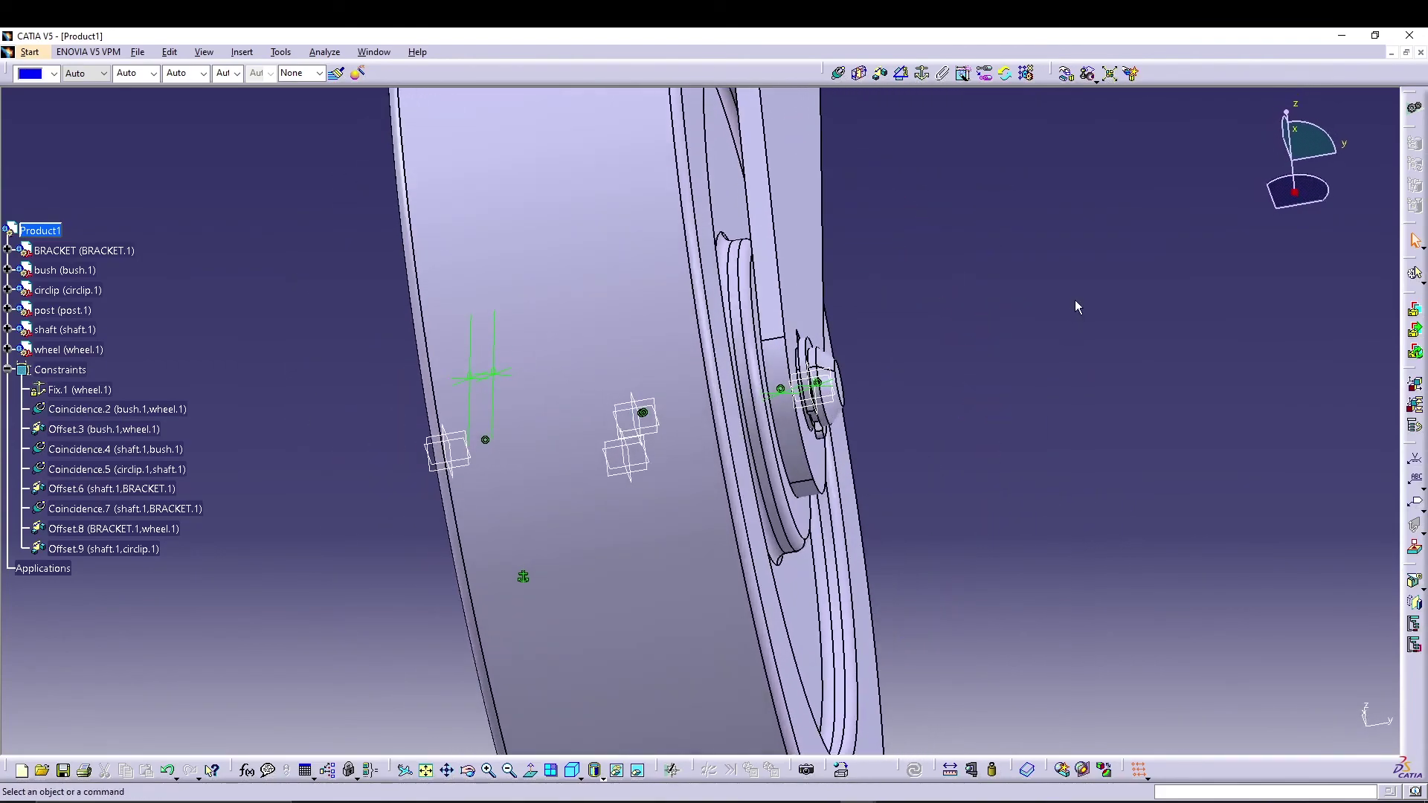
left_click(573, 769)
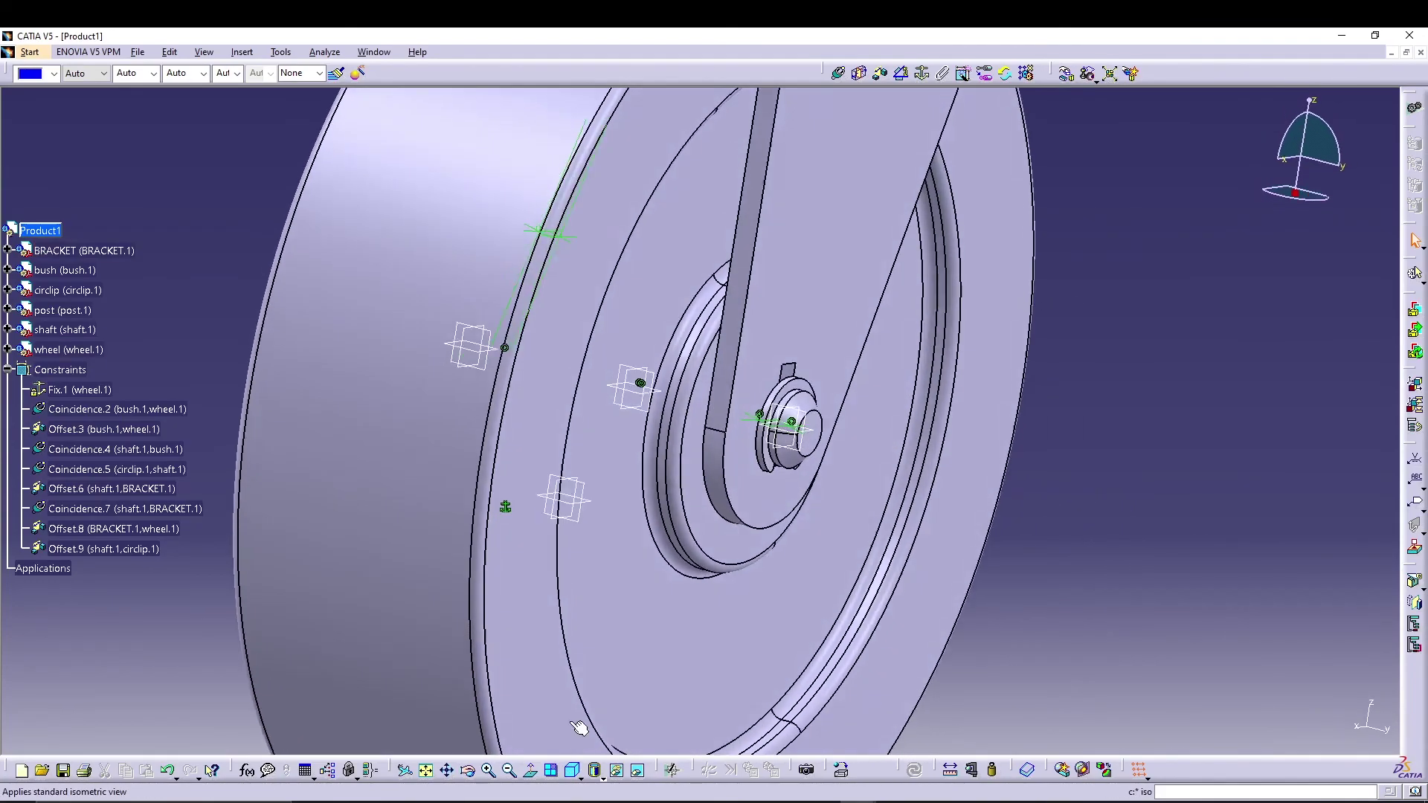
middle_click_drag(577, 573, 601, 513)
middle_click_drag(484, 563, 504, 588)
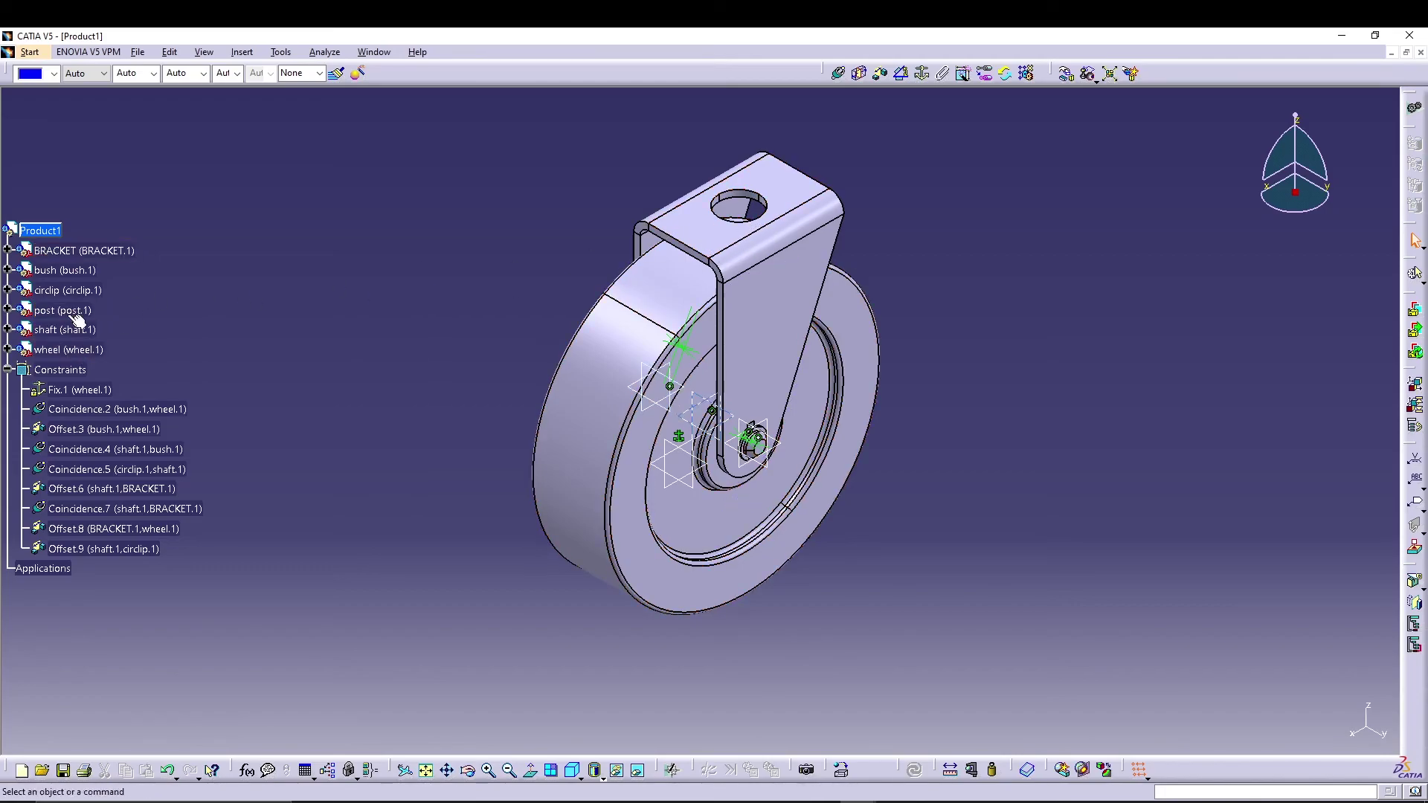
Hide the wheel, make the post's axis coincident with the axis of the bracket's top hole, and update the assembly.
left_click(74, 272)
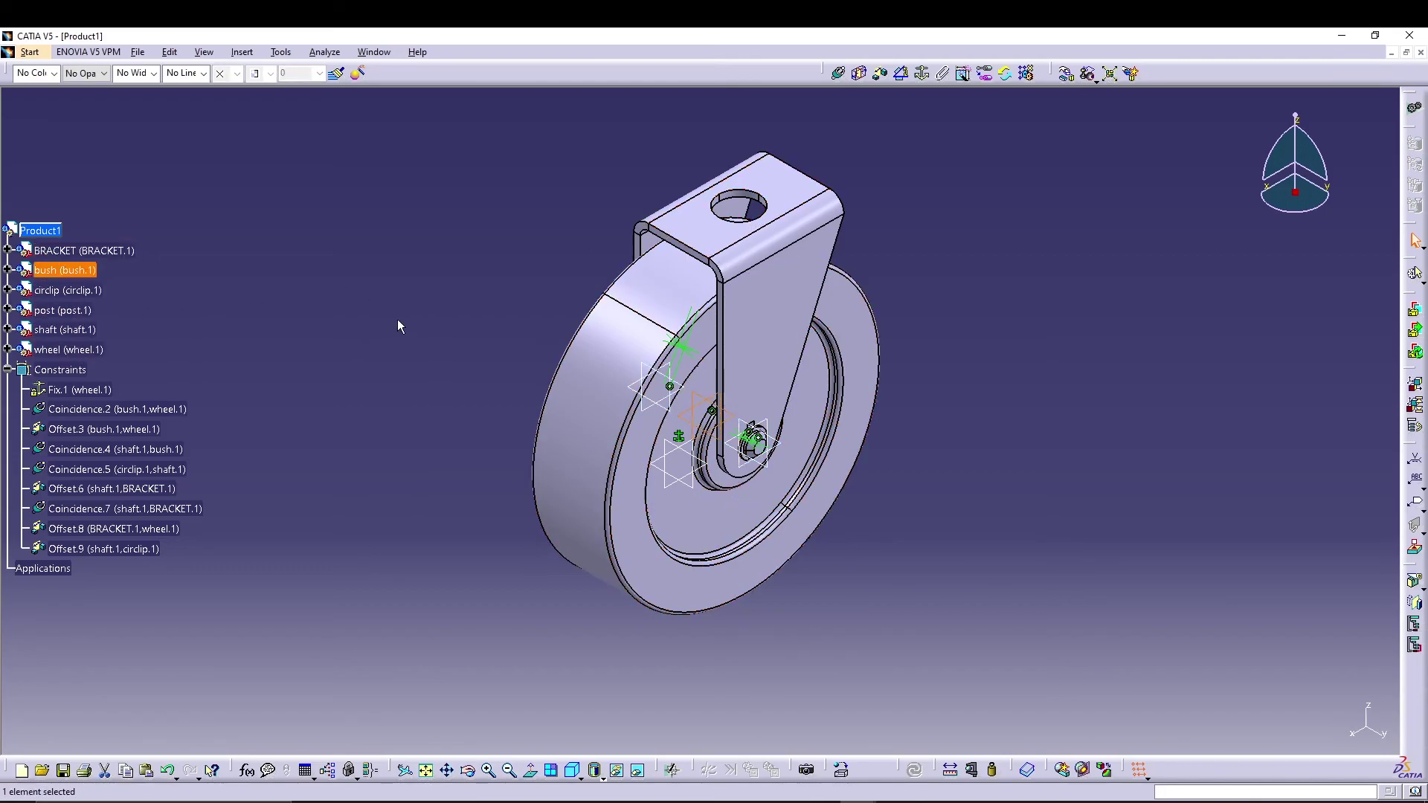
right_click(78, 349)
left_click(119, 395)
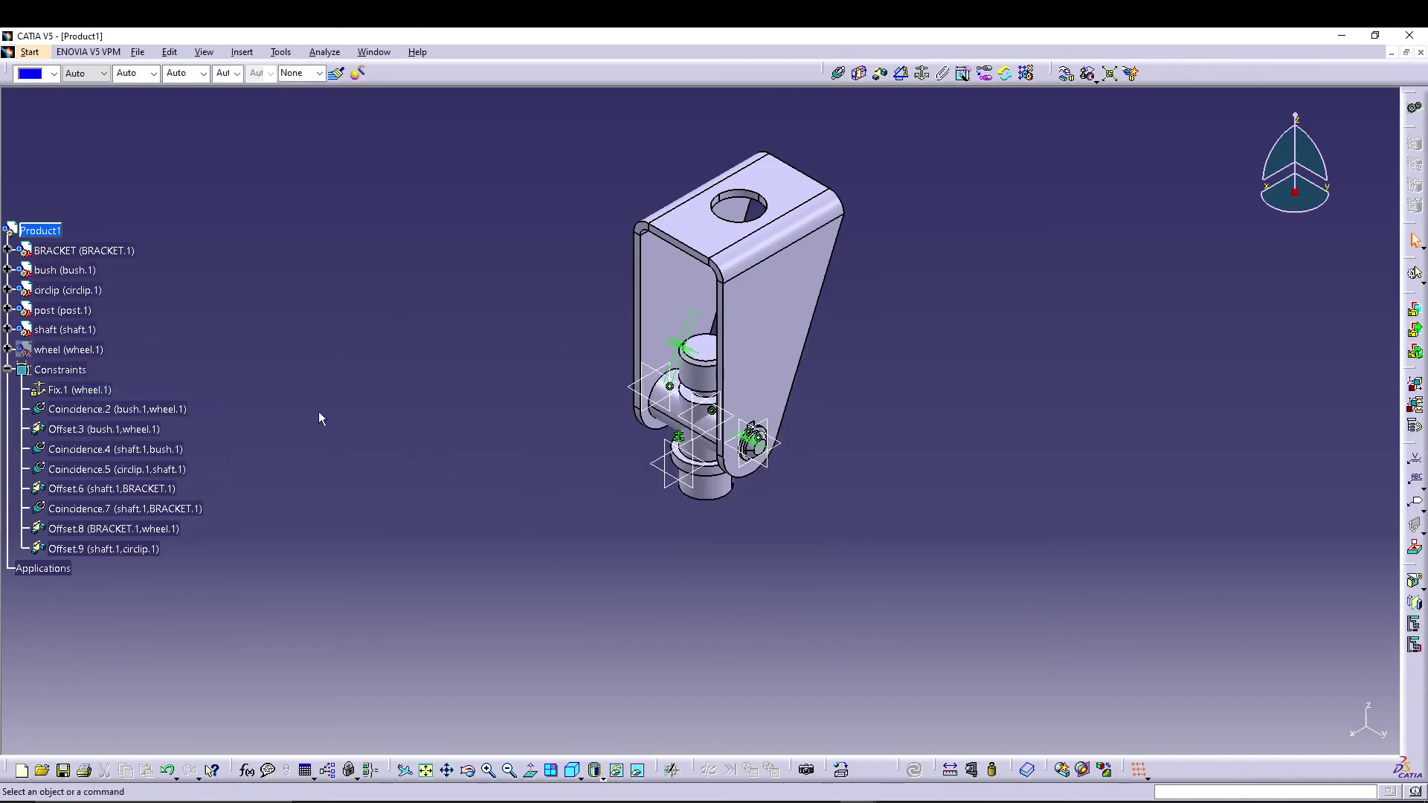
left_click(838, 73)
left_click(707, 484)
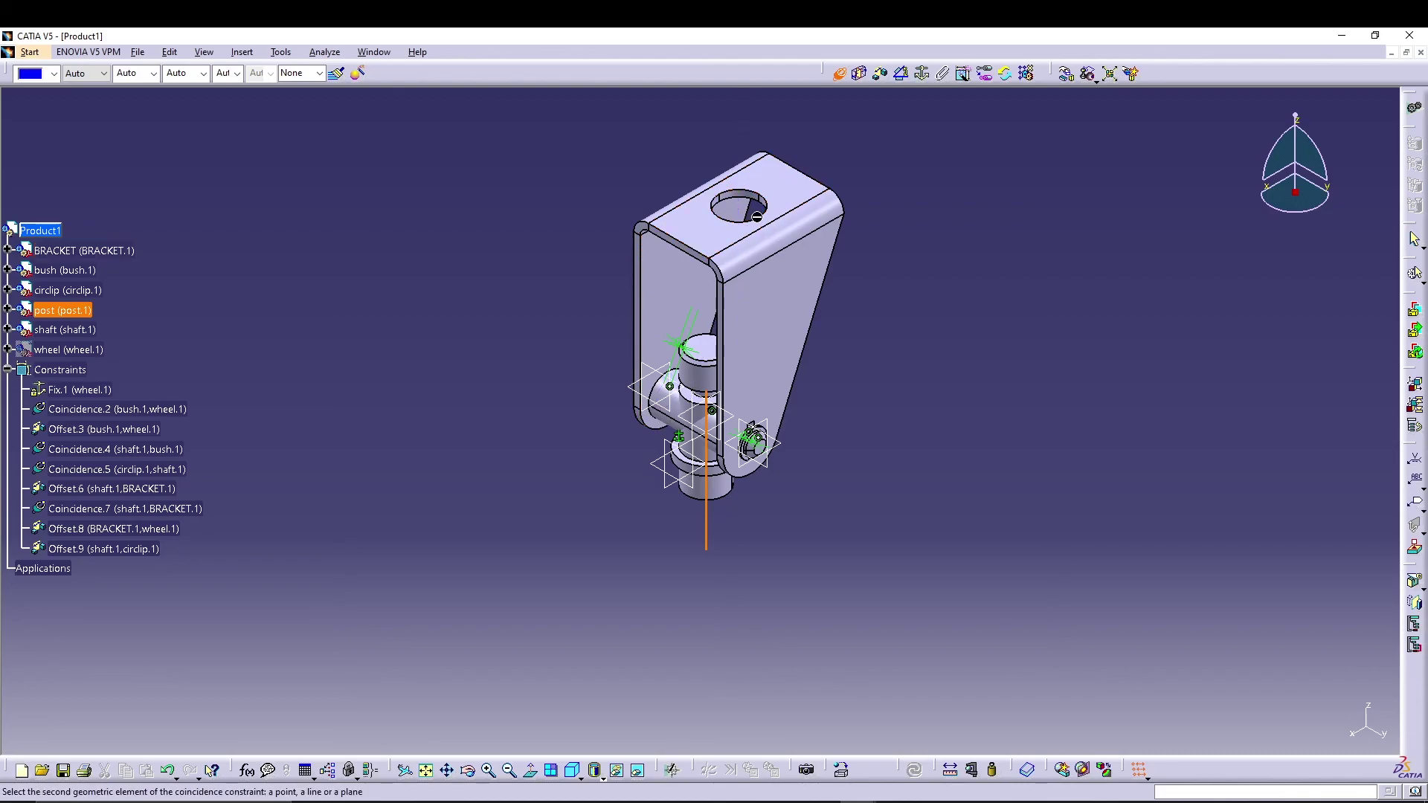
left_click(771, 234)
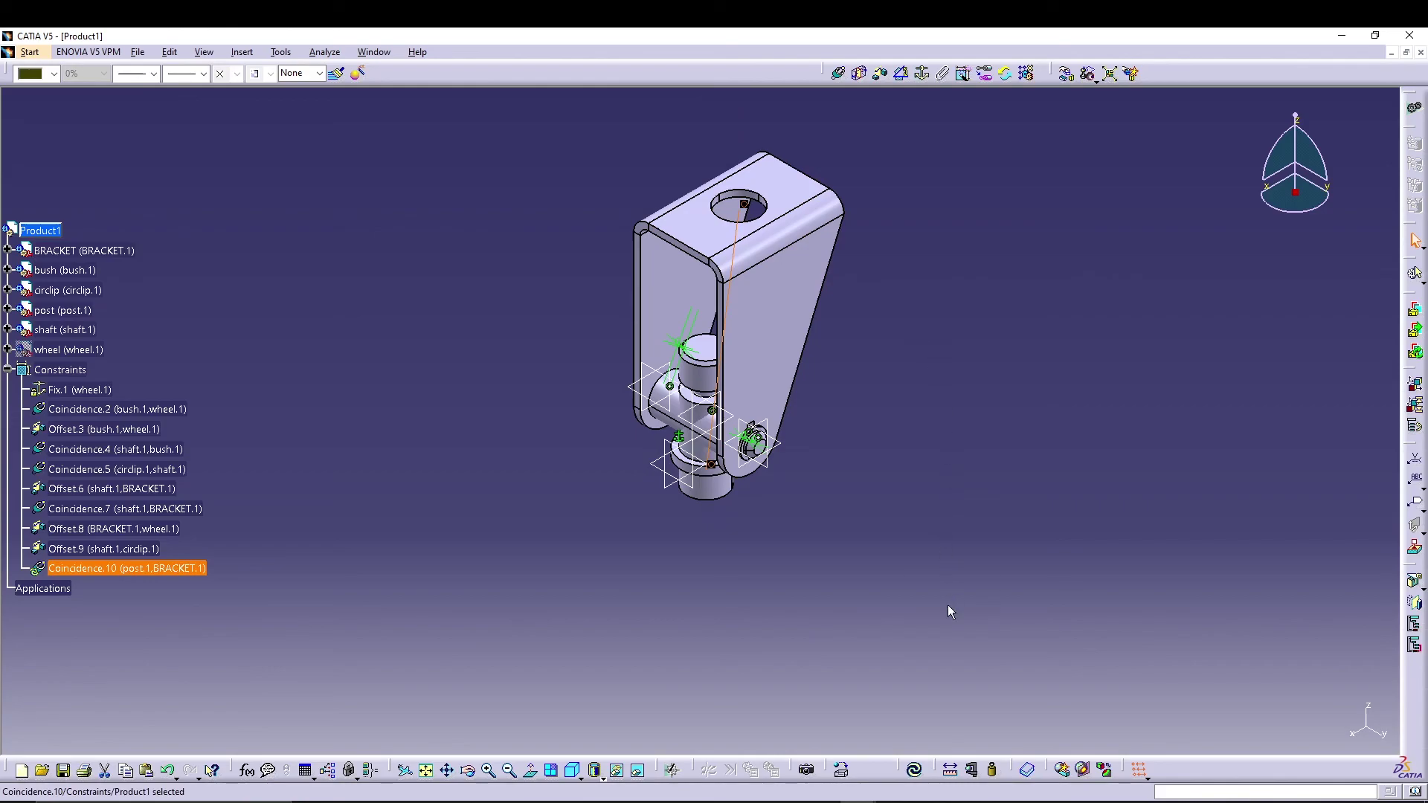
left_click(914, 769)
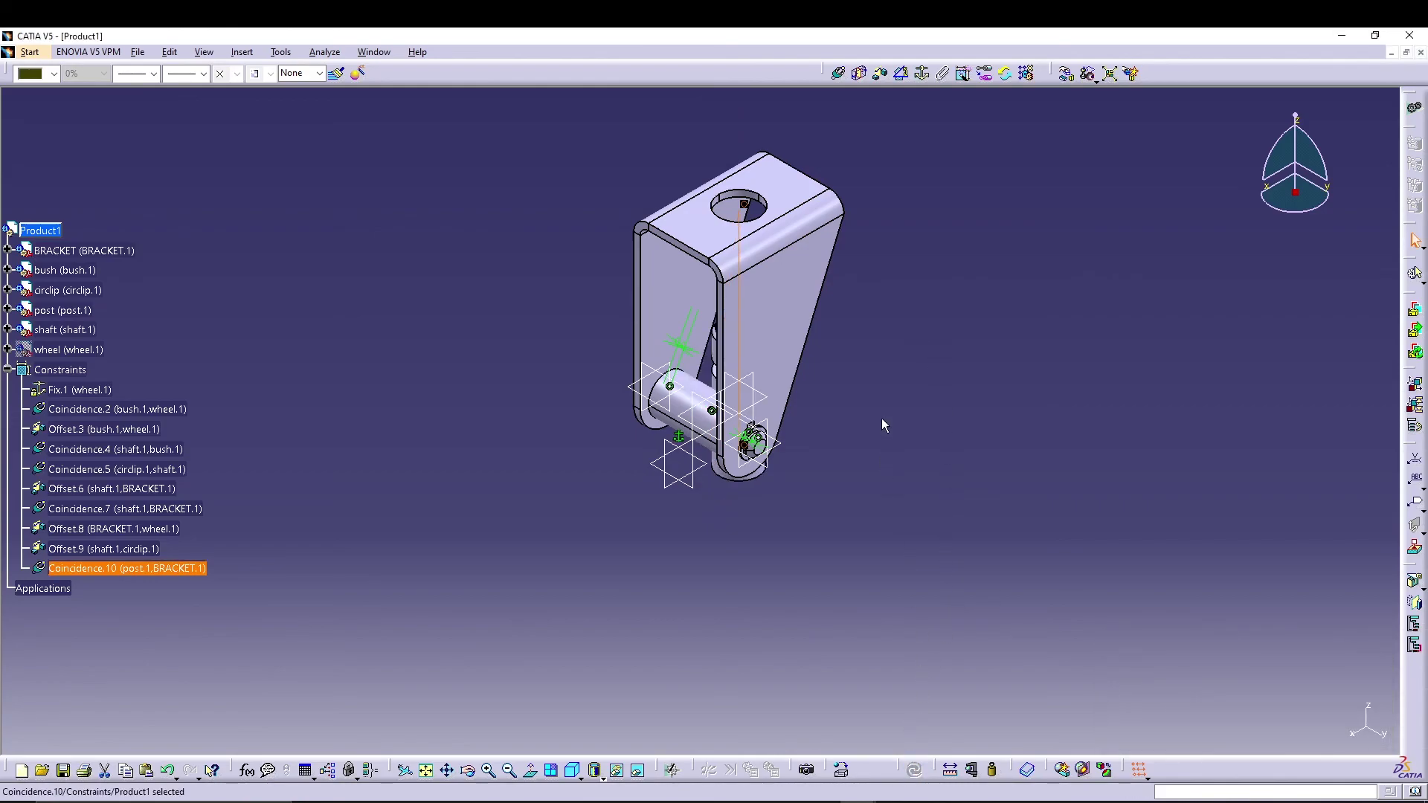
left_click(830, 493)
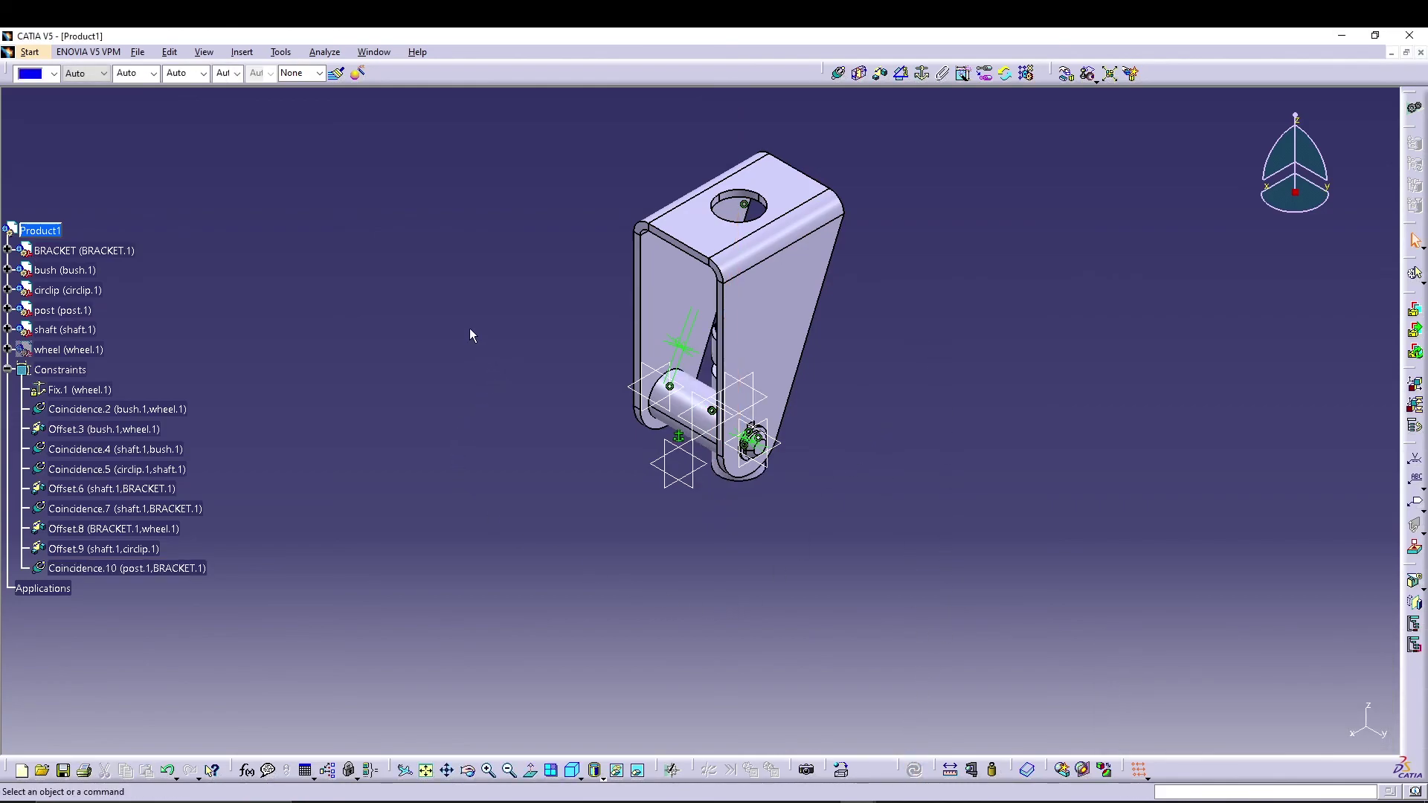
middle_click_drag(557, 417, 557, 410)
middle_click_drag(644, 283, 840, 180)
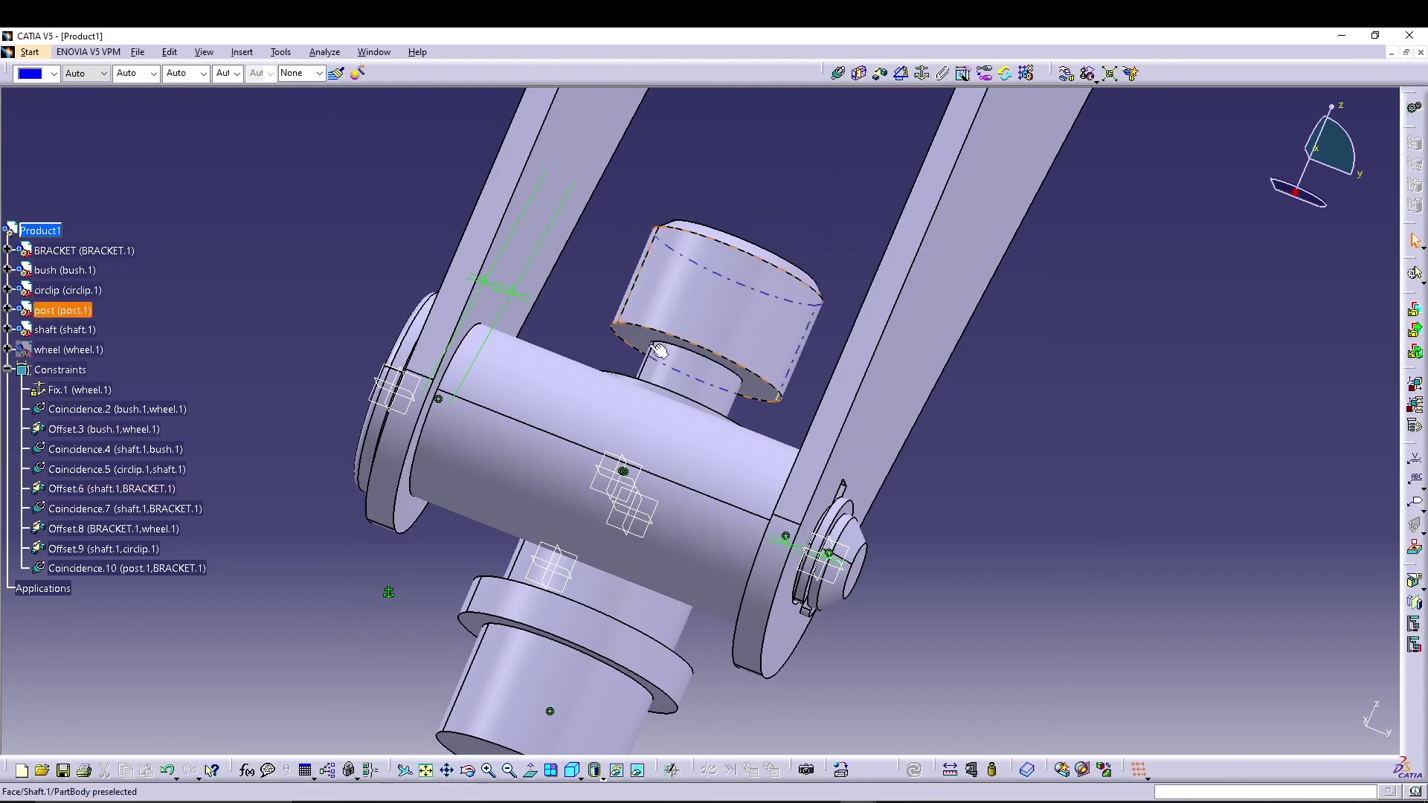
middle_click_drag(325, 552, 428, 388)
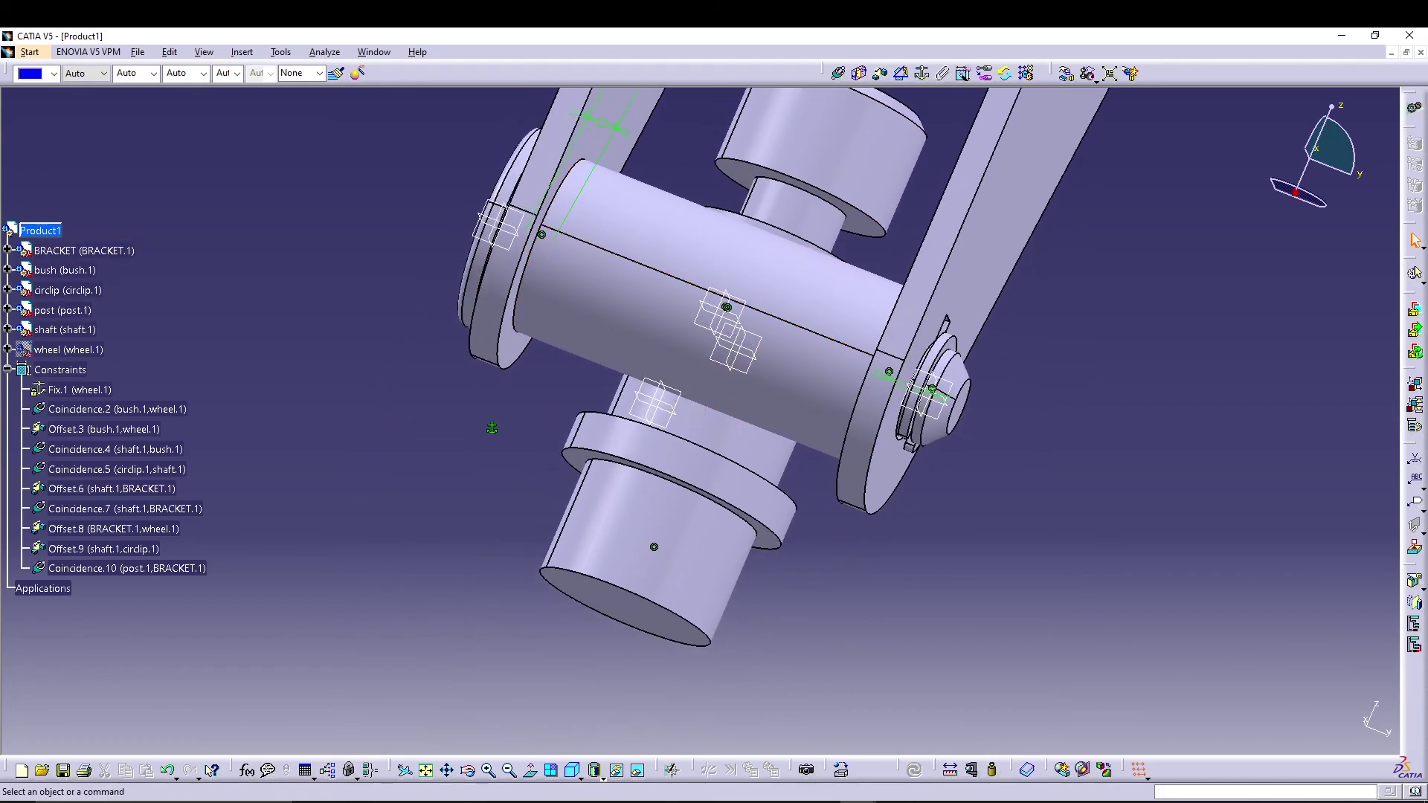
Seat the underside of the post's collar flush on the bracket's top face with an offset constraint, orientation Opposite, and update the assembly.
left_click(880, 77)
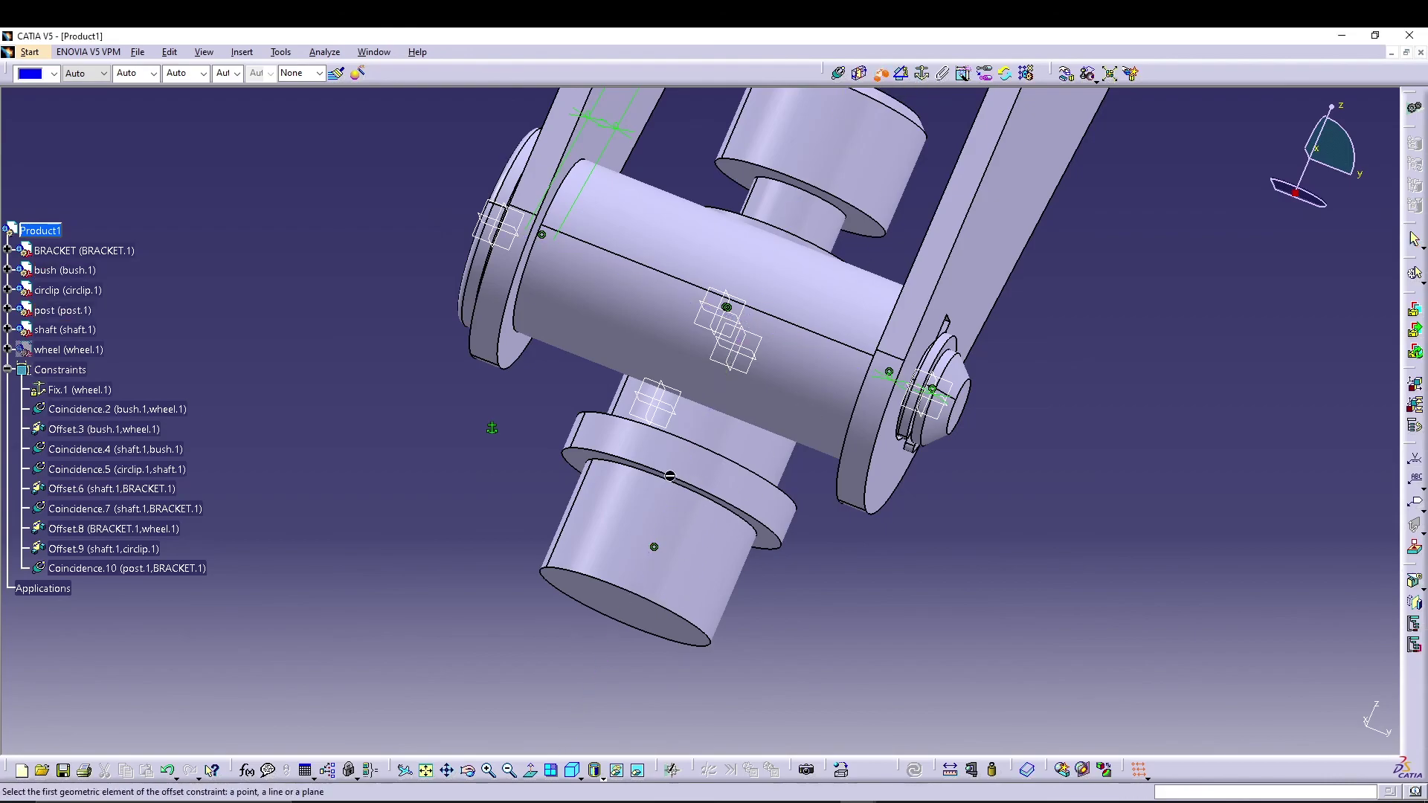
left_click(576, 458)
middle_click_drag(576, 458, 685, 728)
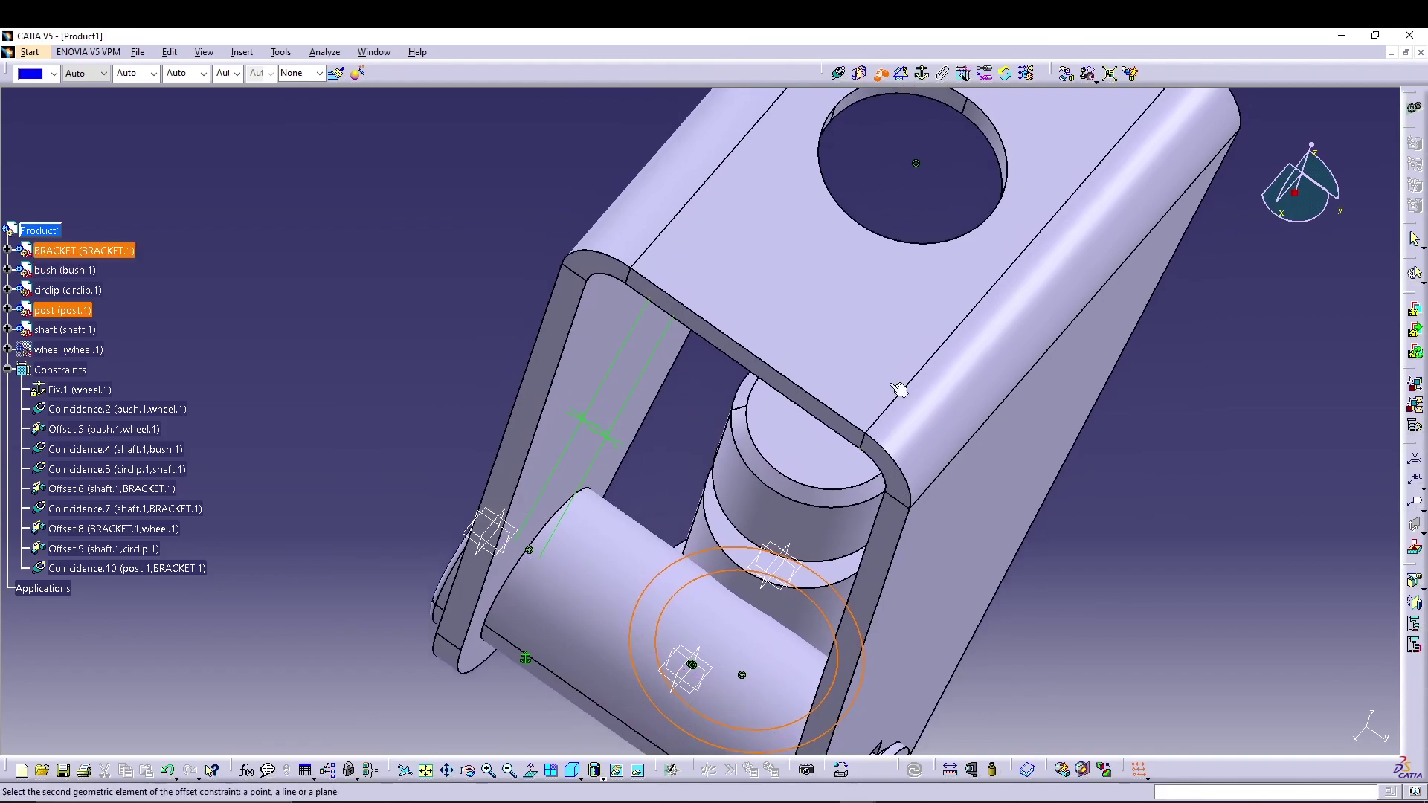
left_click(943, 263)
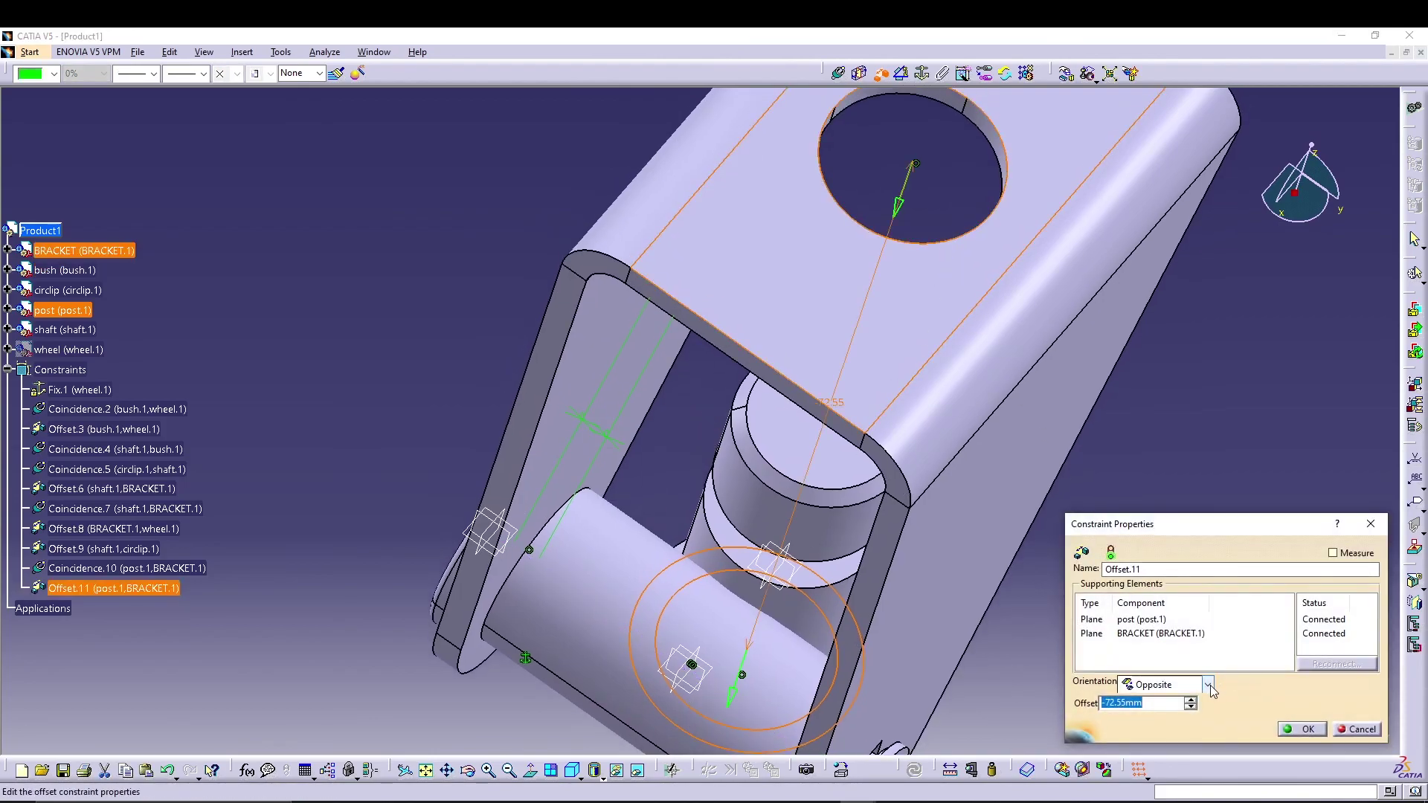
key("Return")
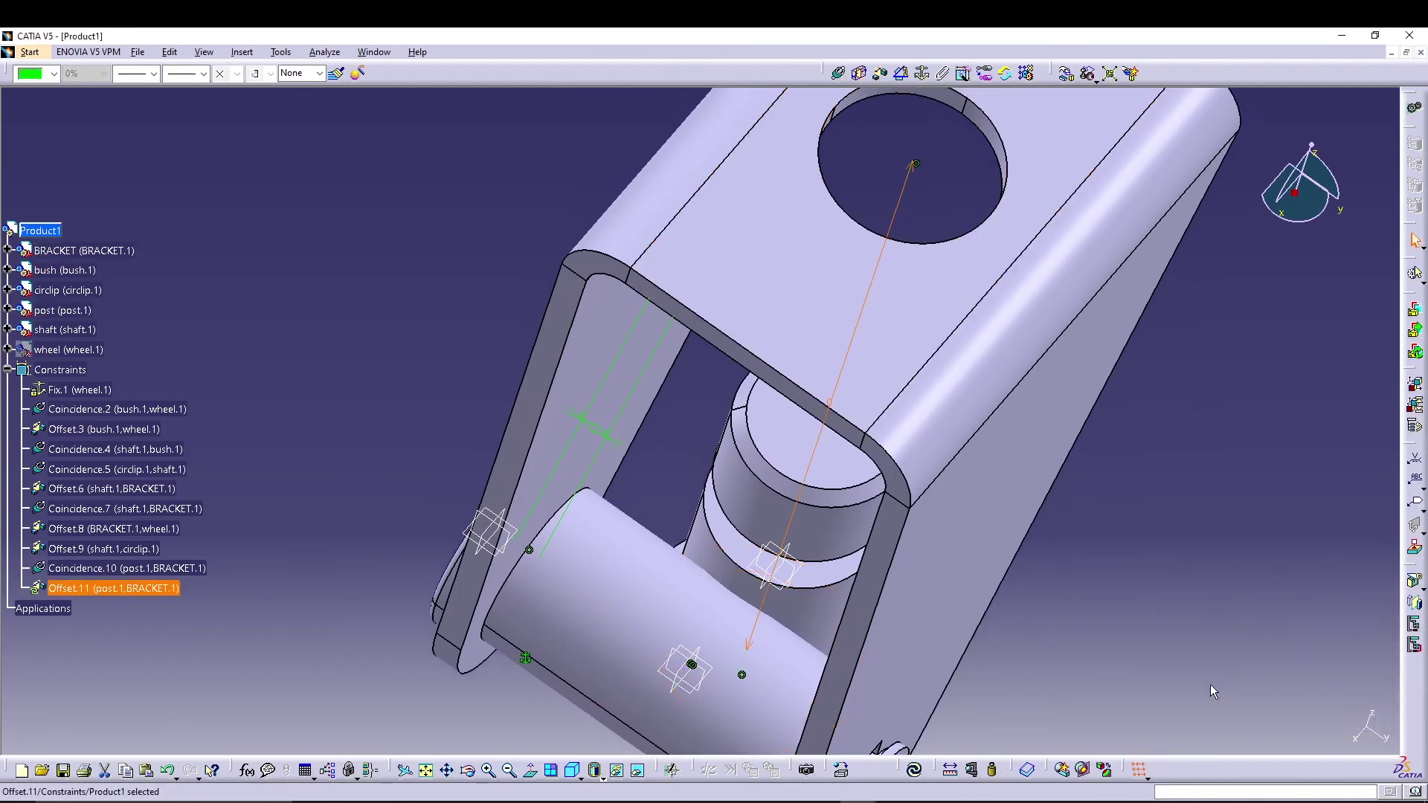
left_click(914, 773)
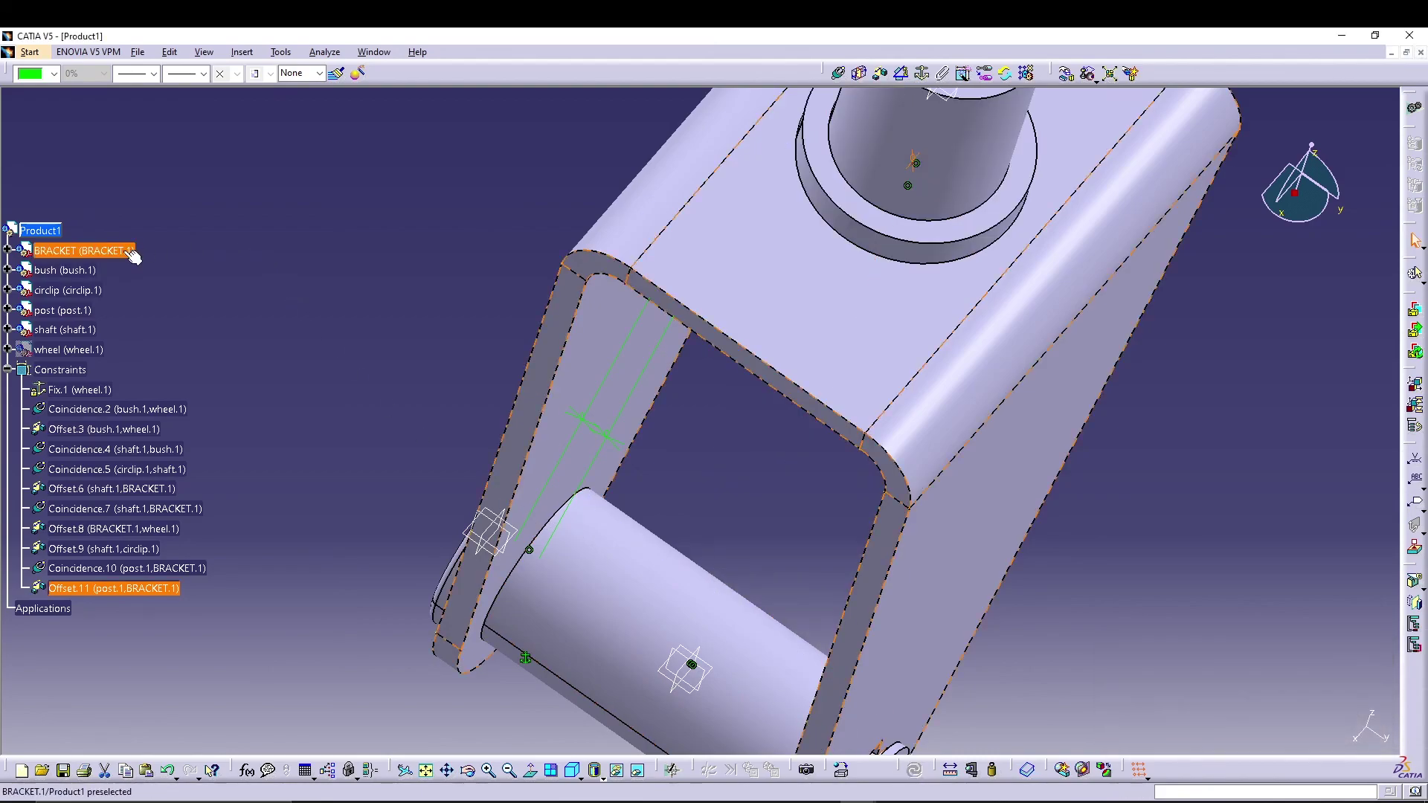
Show the hidden wheel again and display the whole caster assembly in the isometric view.
right_click(71, 349)
left_click(111, 393)
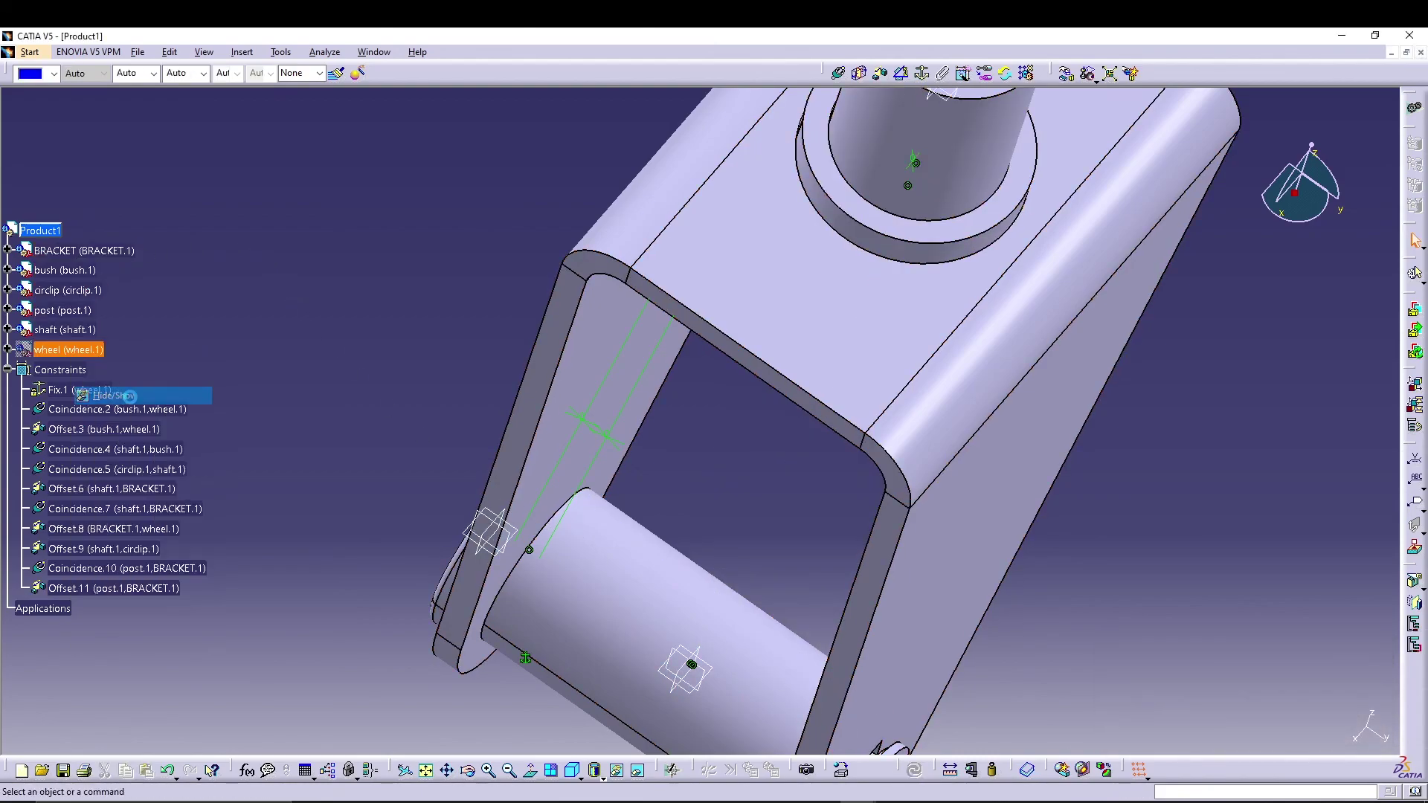
middle_click_drag(322, 357, 416, 503)
middle_click_drag(781, 401, 771, 251)
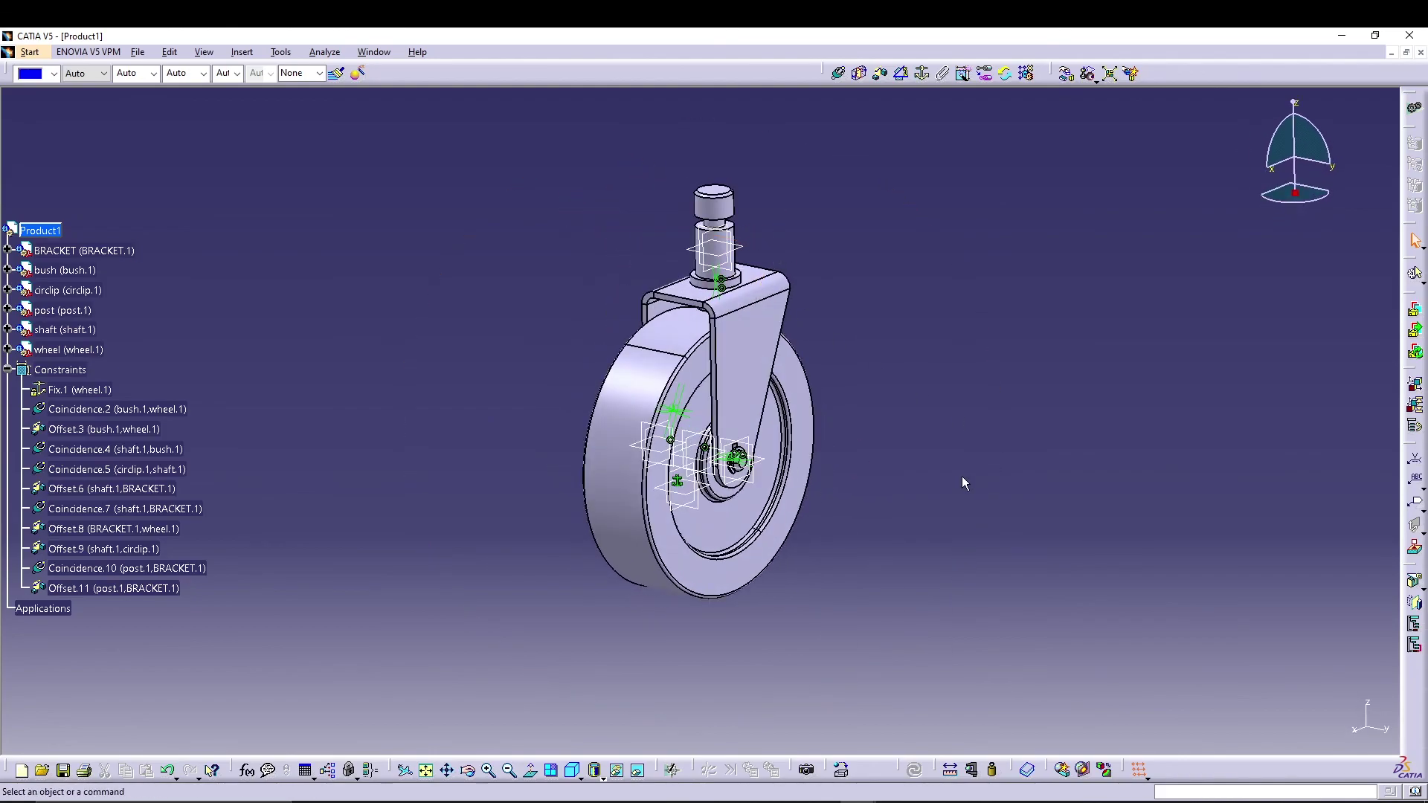
Inspect the bush between the bracket arms with the wheel and shaft hidden, and examine the complete assembly with both shown again.
left_click(280, 52)
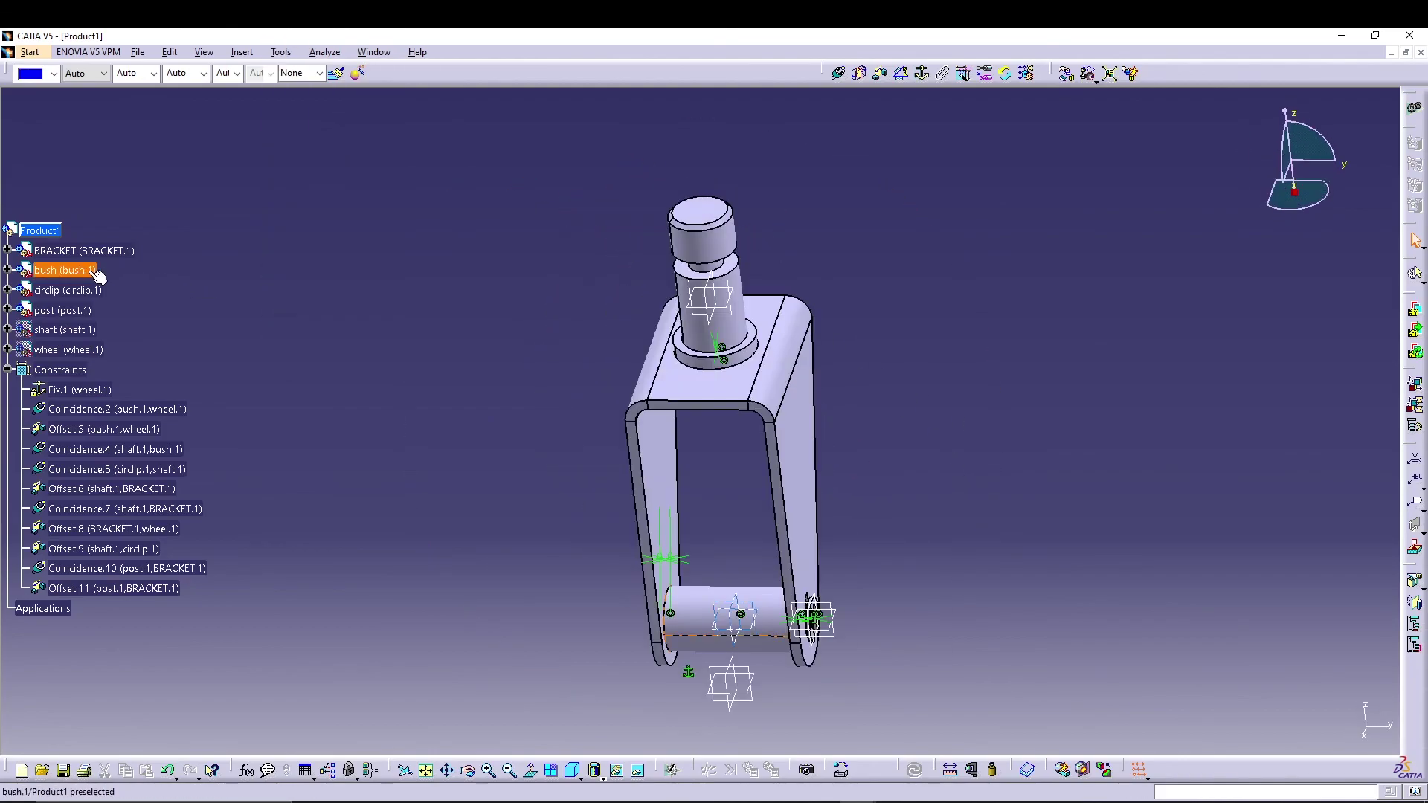
left_click(97, 276)
middle_click_drag(373, 404, 426, 474)
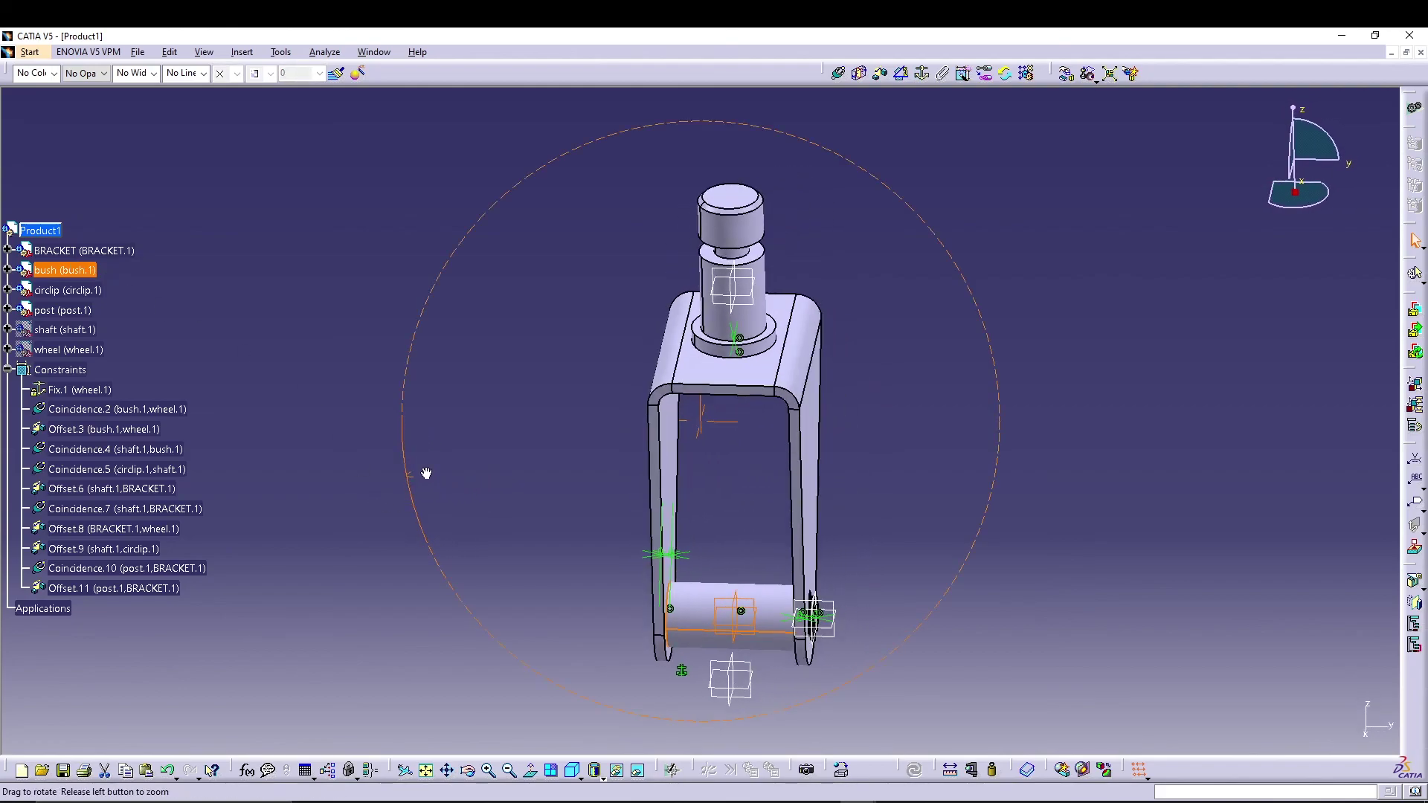
right_click(61, 329)
left_click(102, 371)
right_click(62, 346)
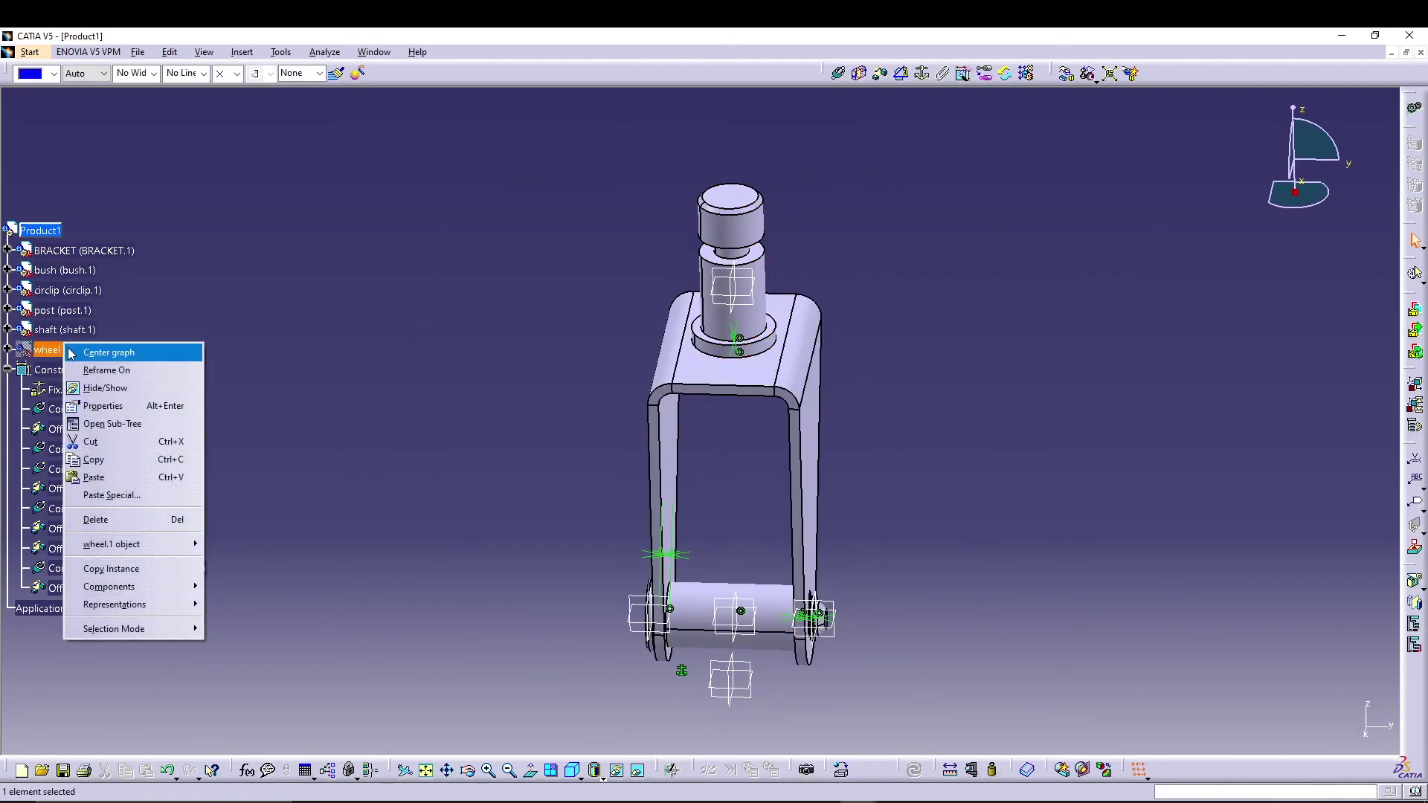
left_click(102, 389)
middle_click_drag(1100, 467, 866, 585)
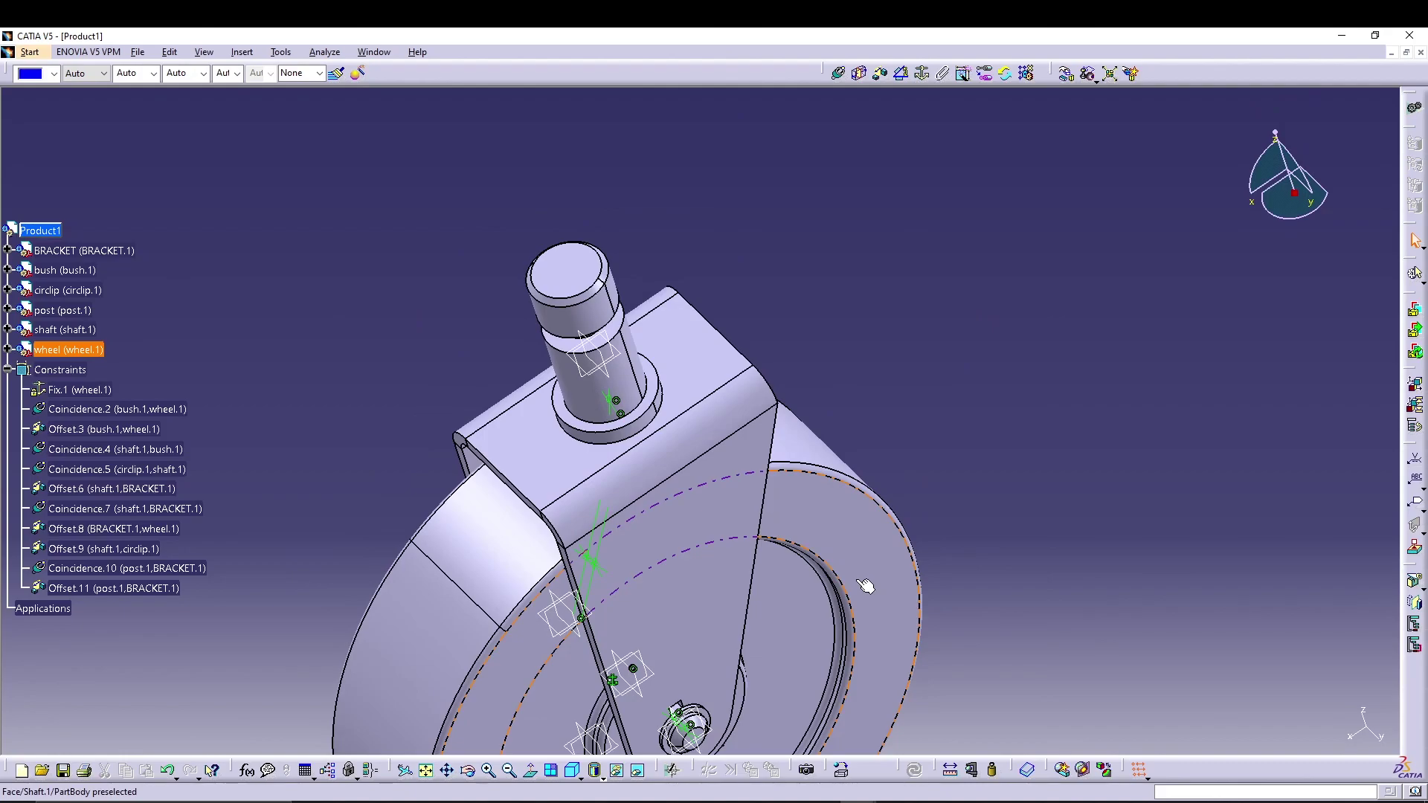
middle_click_drag(1041, 235, 492, 394)
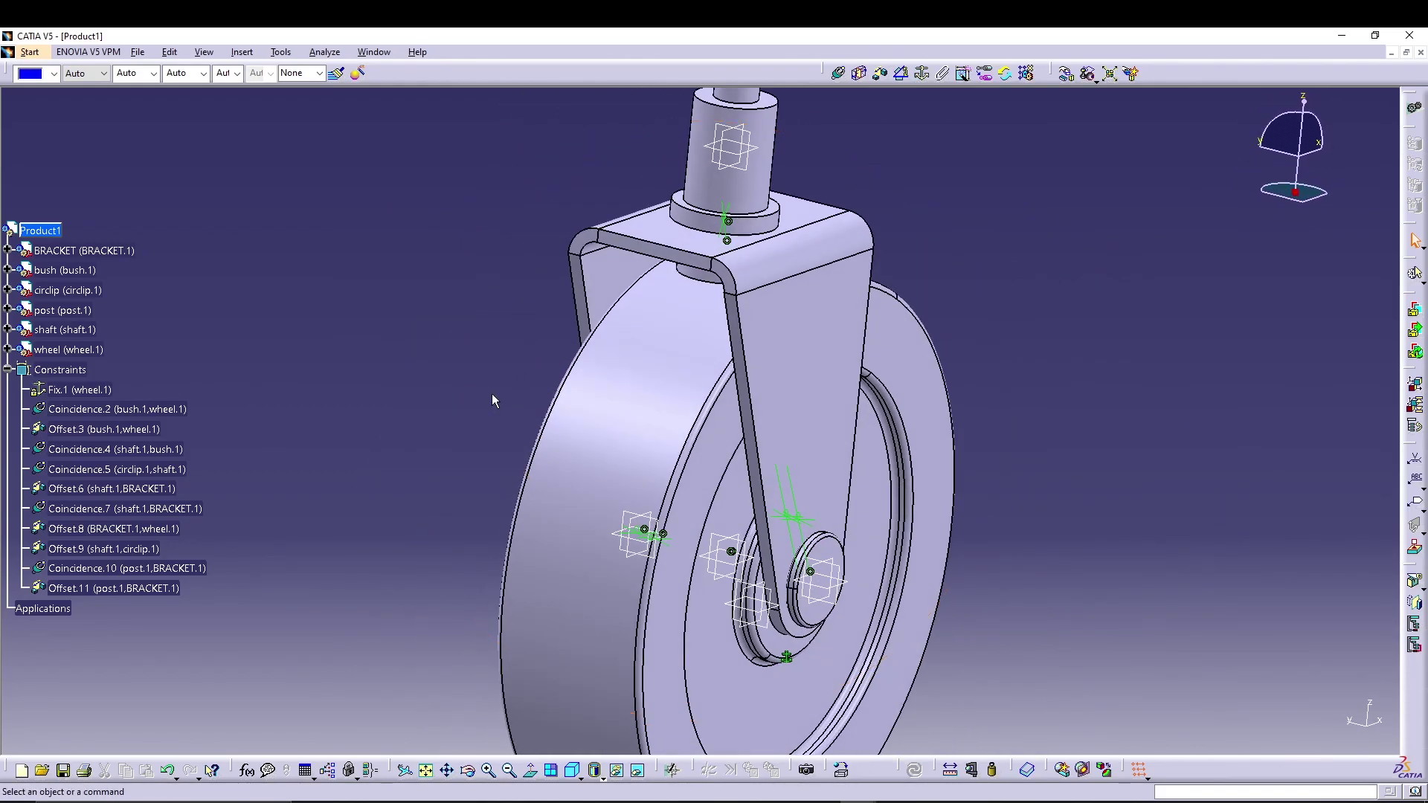
middle_click_drag(982, 310, 900, 323)
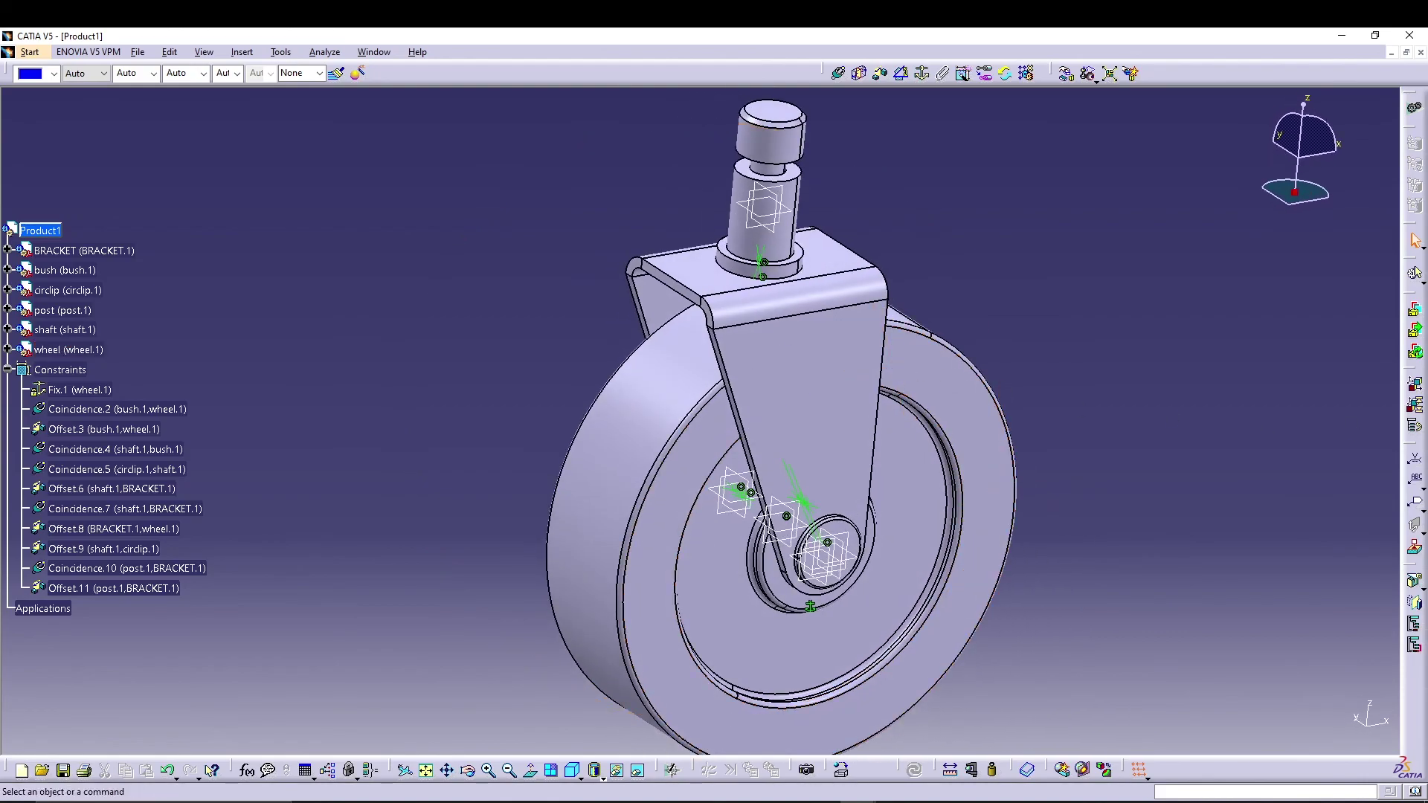